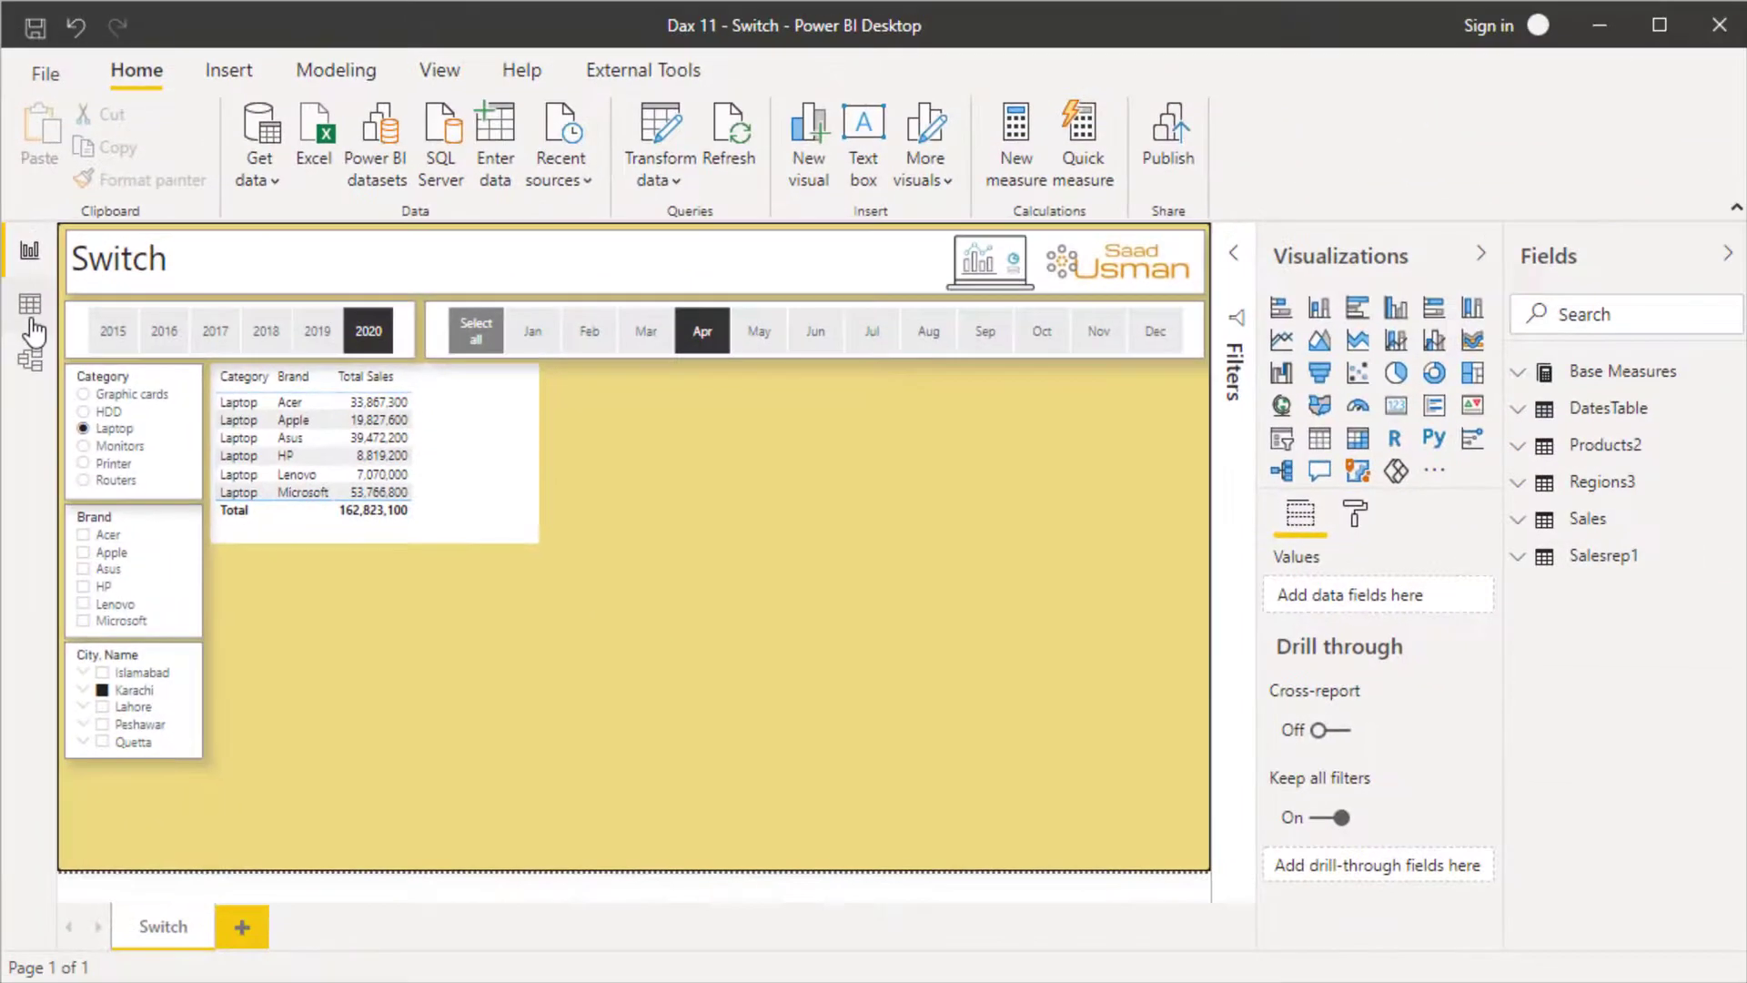
- Start a new calculated column named "IF brand group" in the Products2 table in the data view
left_click(31, 314)
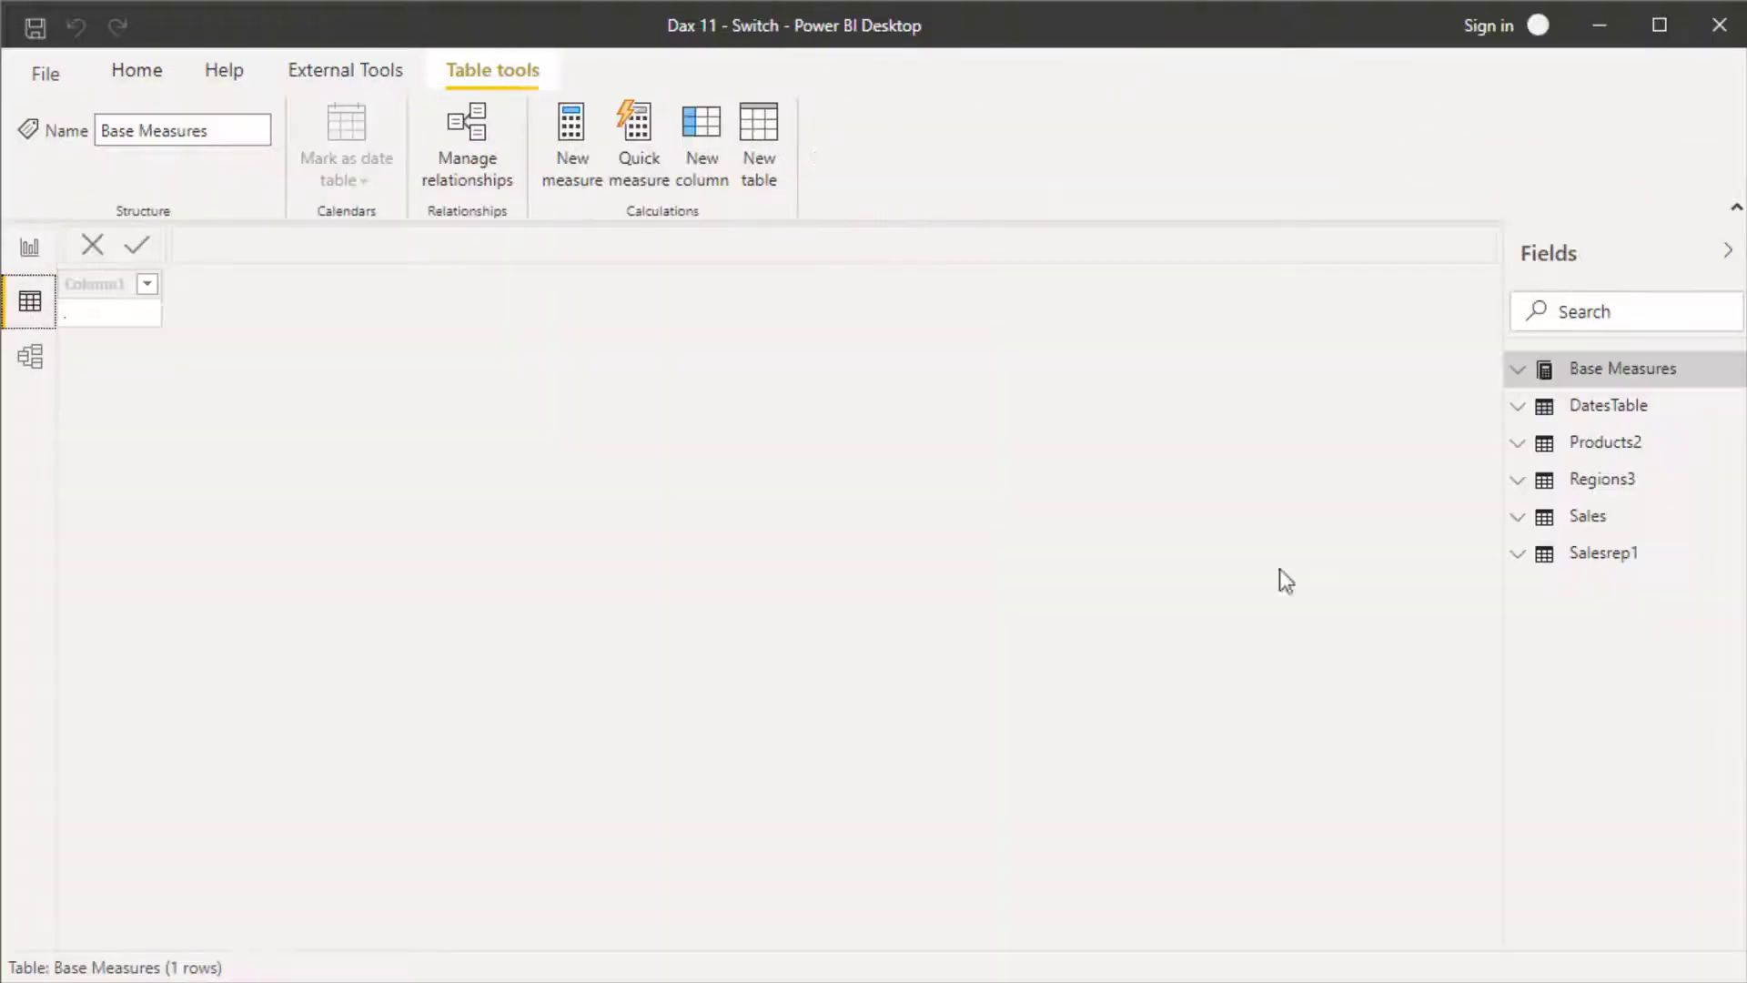
left_click(1636, 444)
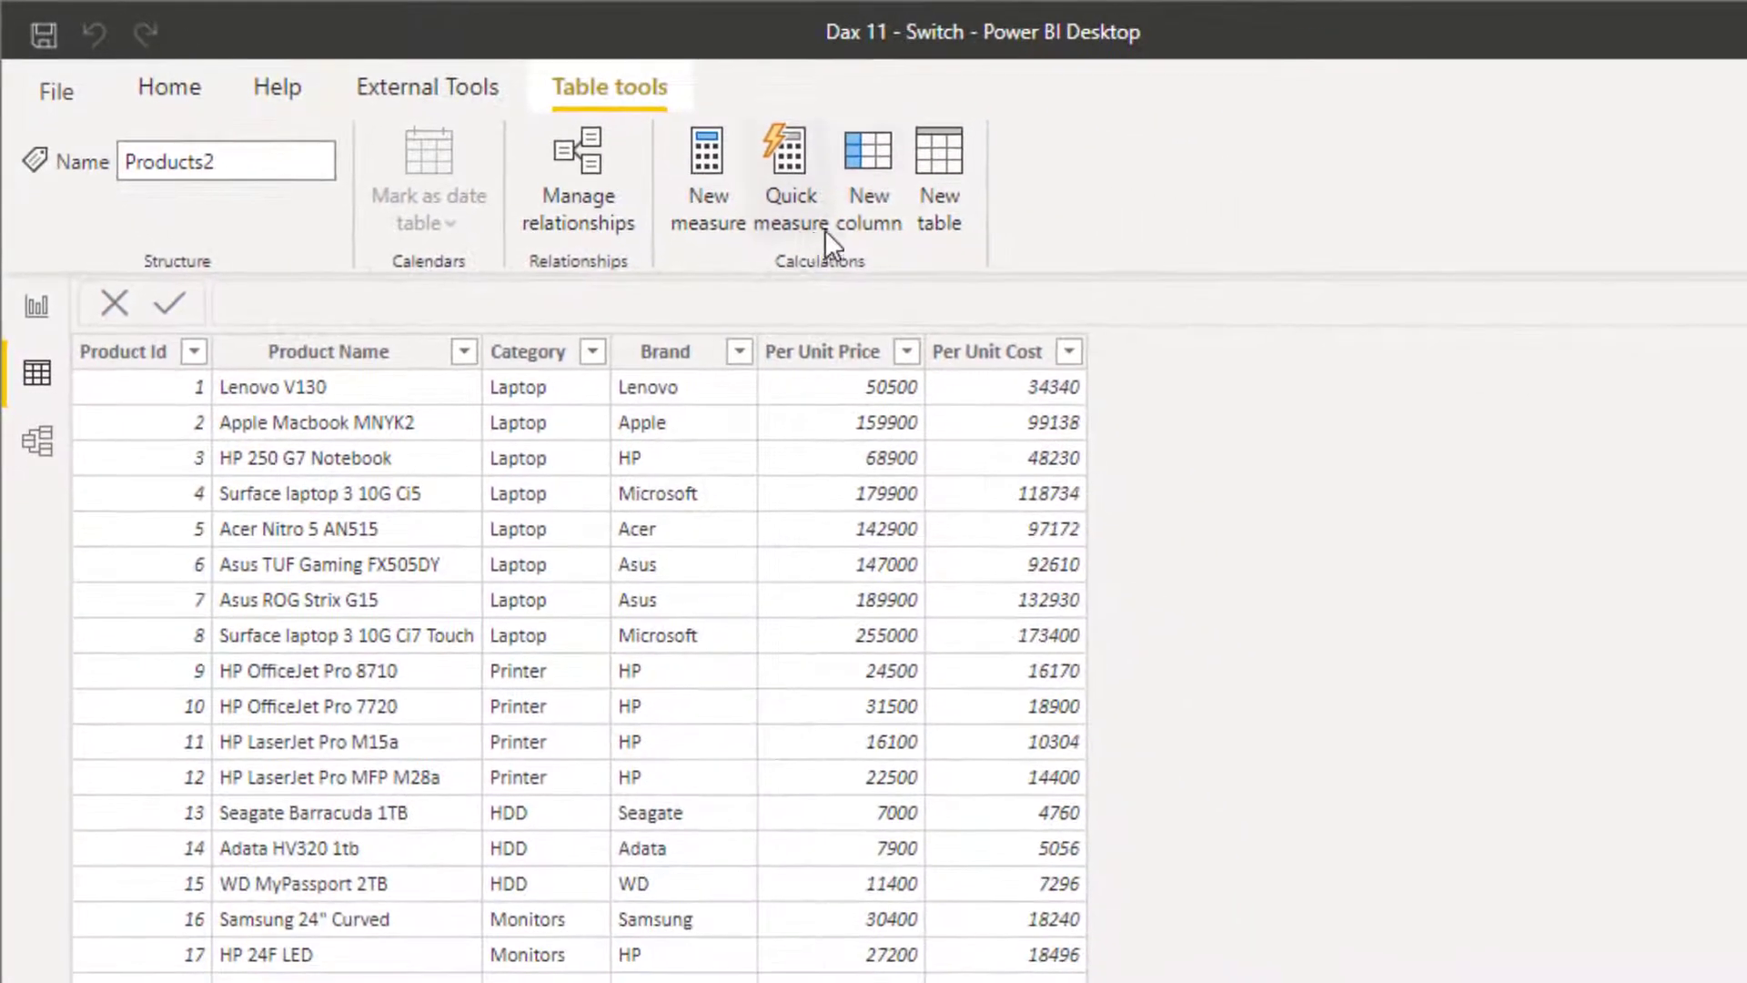
left_click(866, 204)
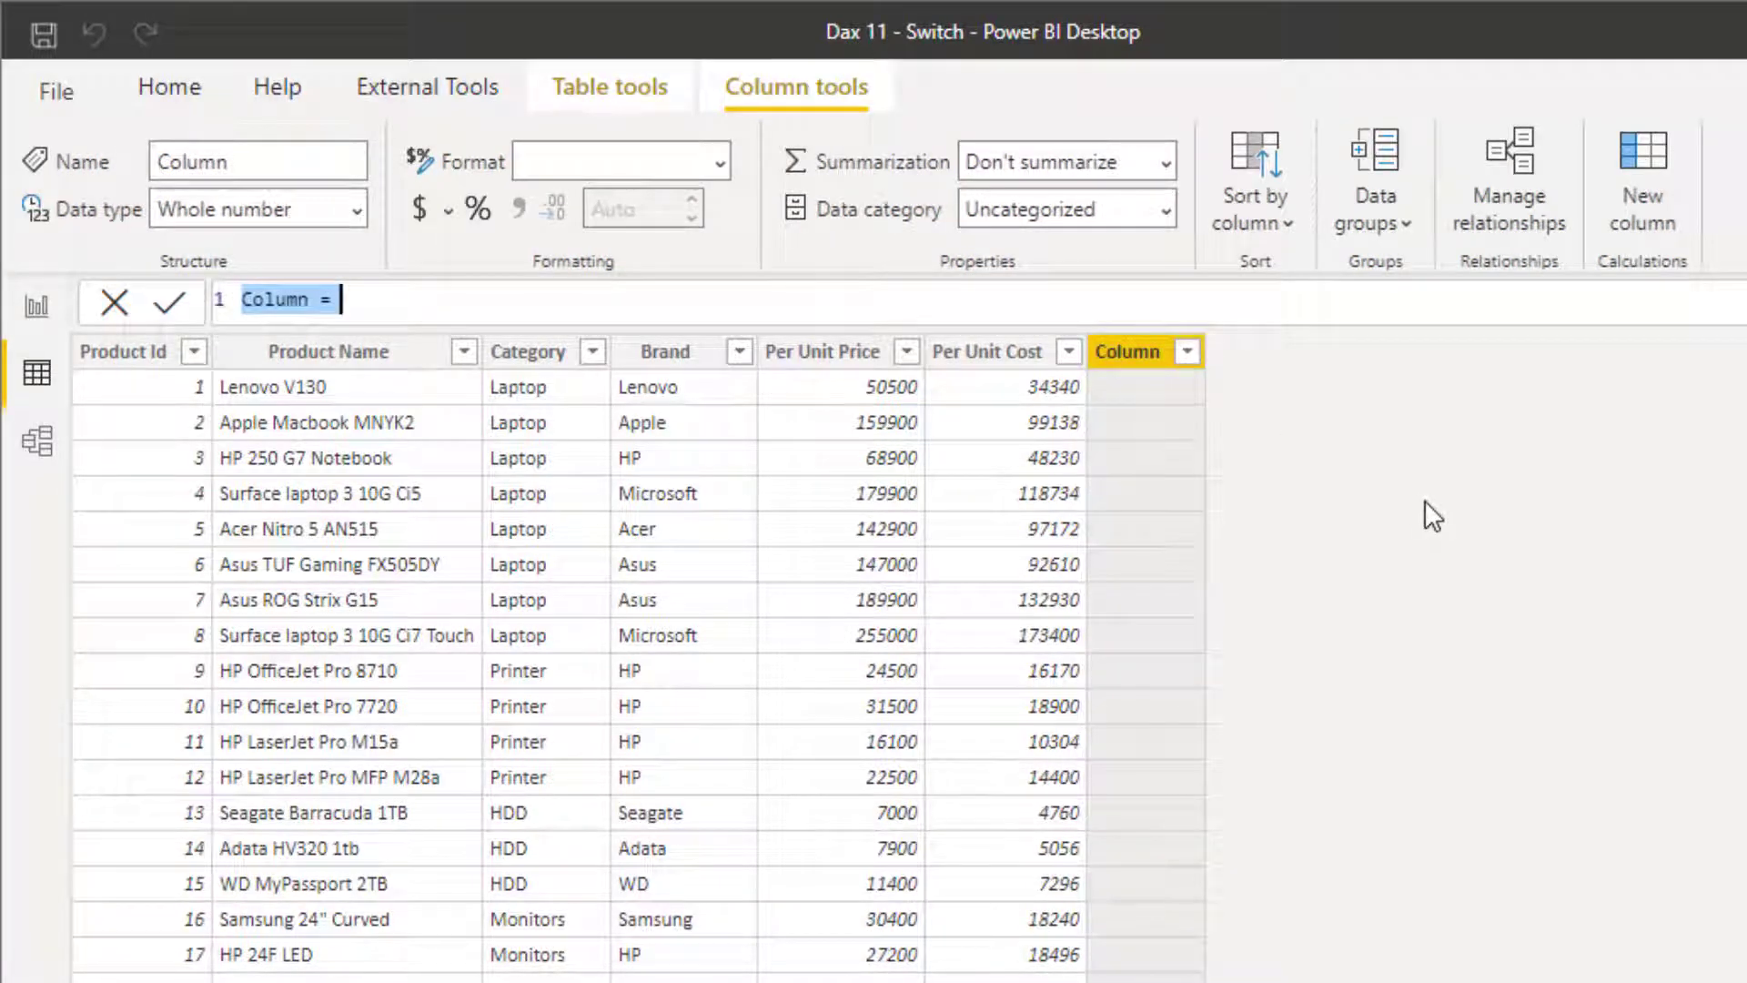
type("IF brand")
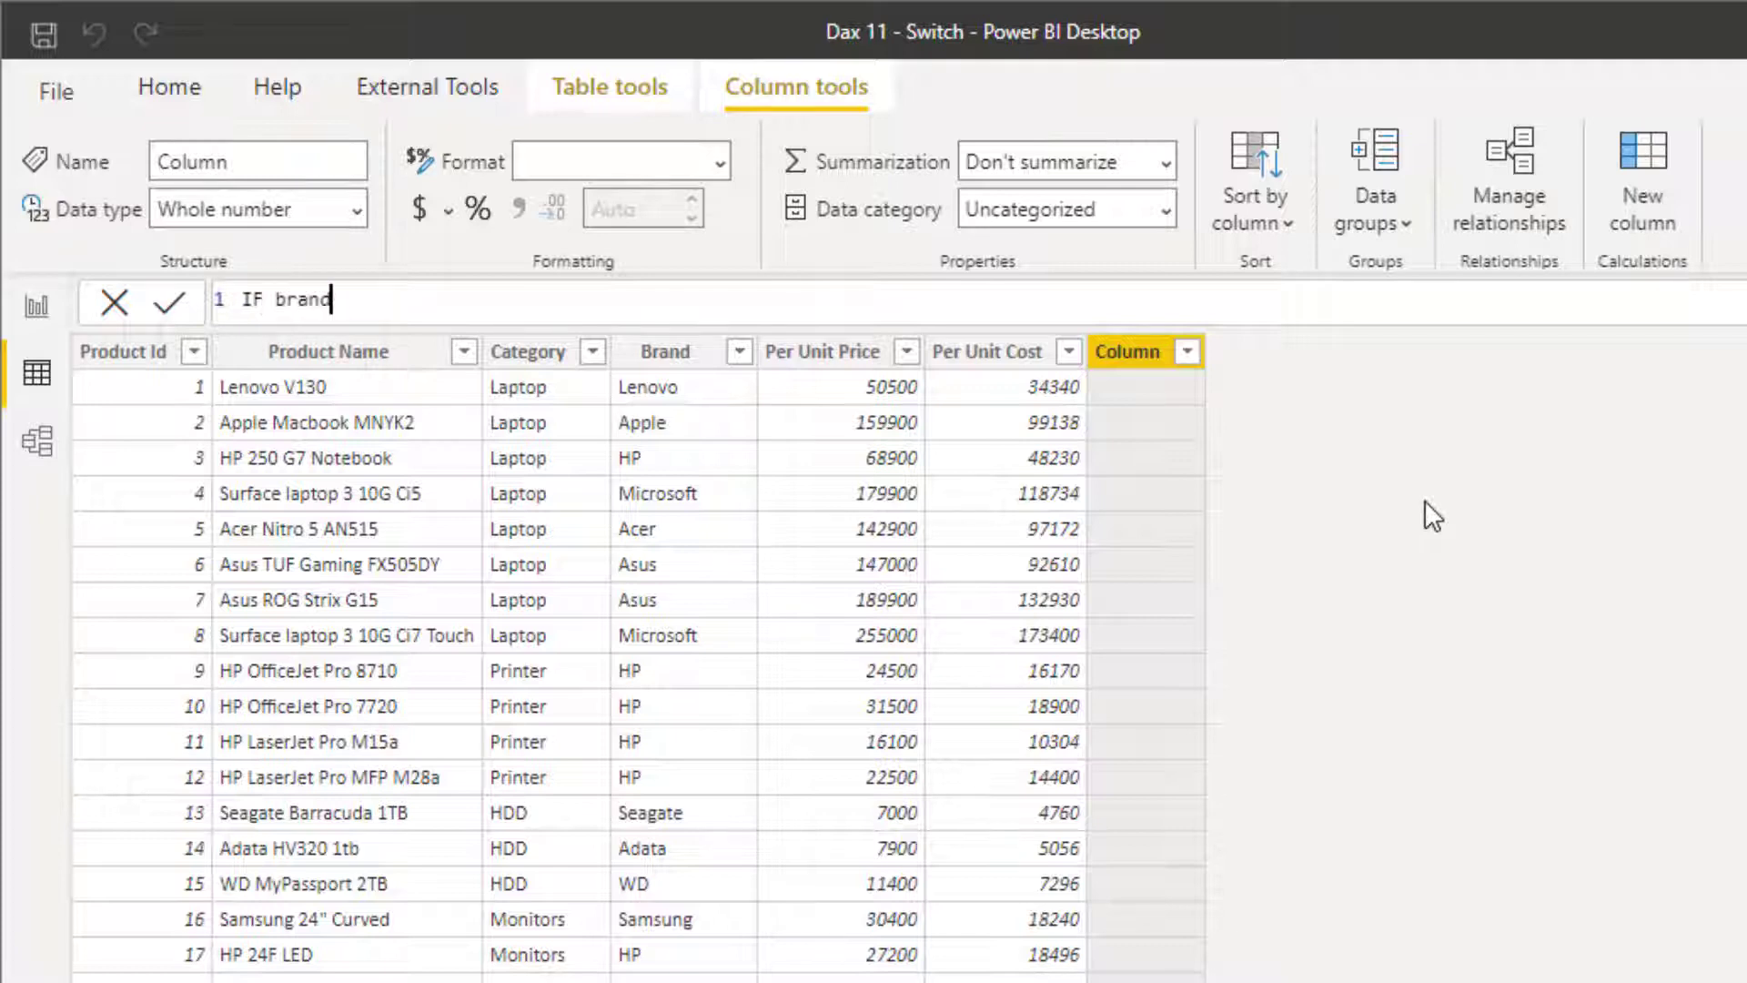
type(" group =")
key("shift+Return")
- Begin the column formula with an IF that returns "Premium" when Products2[Brand] equals "Apple"
type("IF")
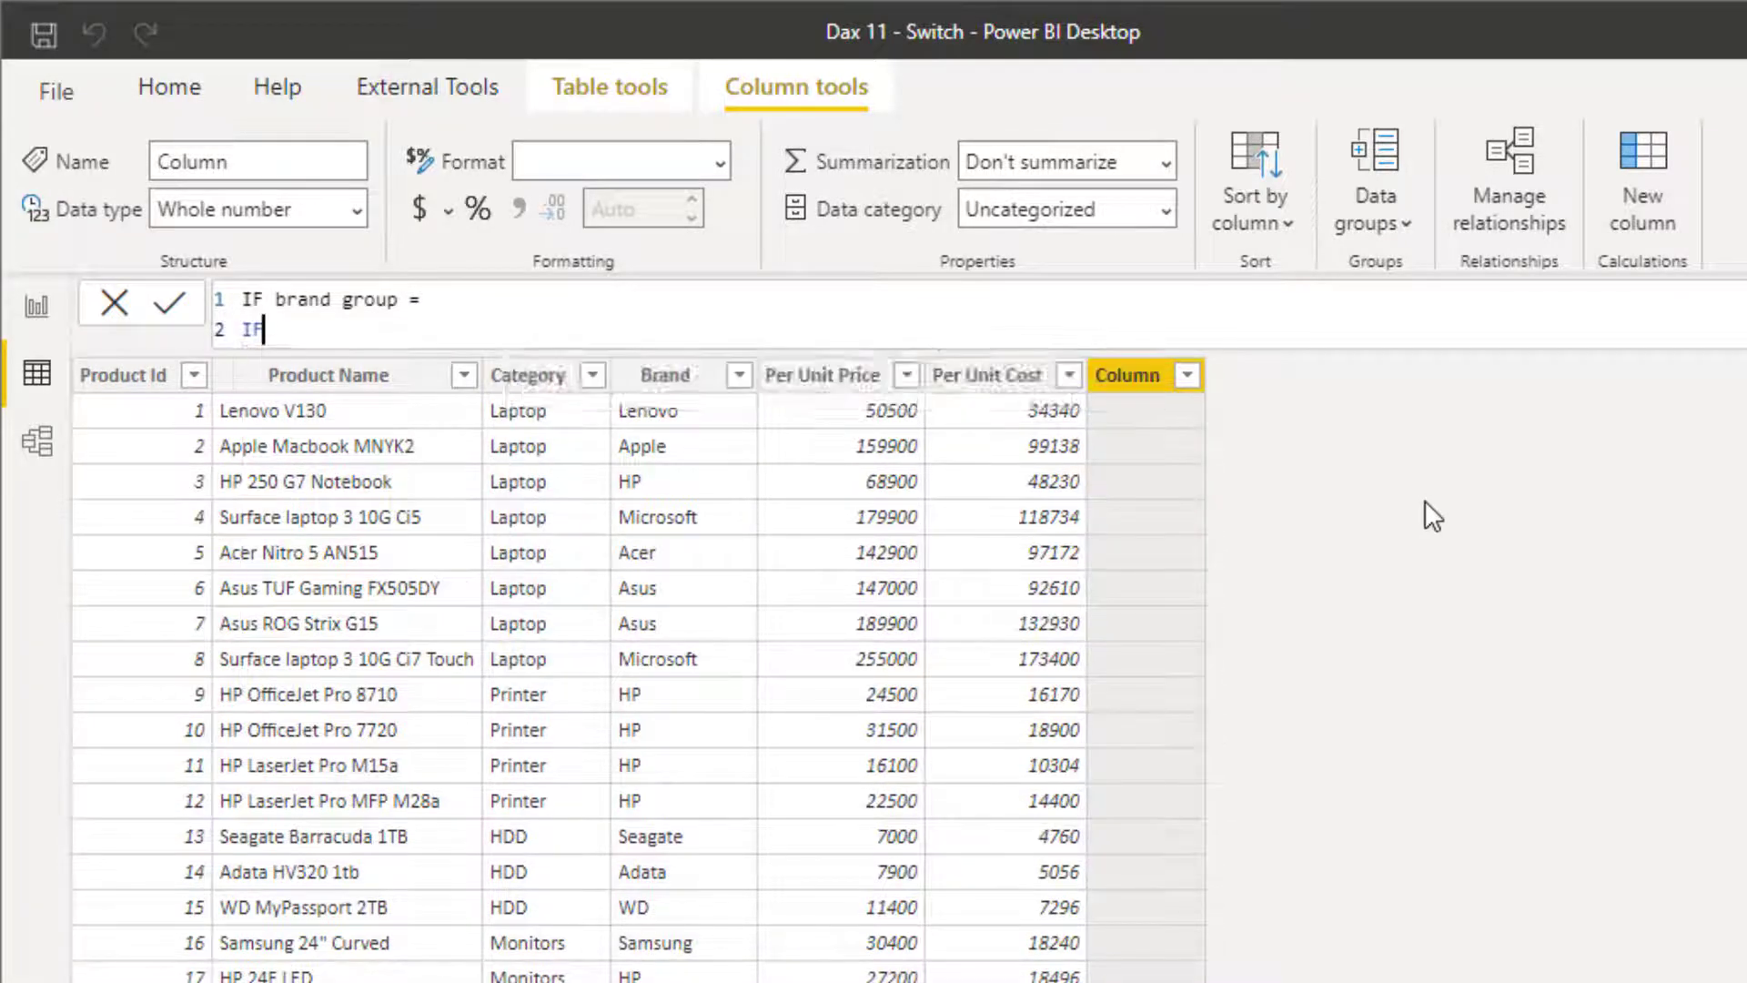
type("(")
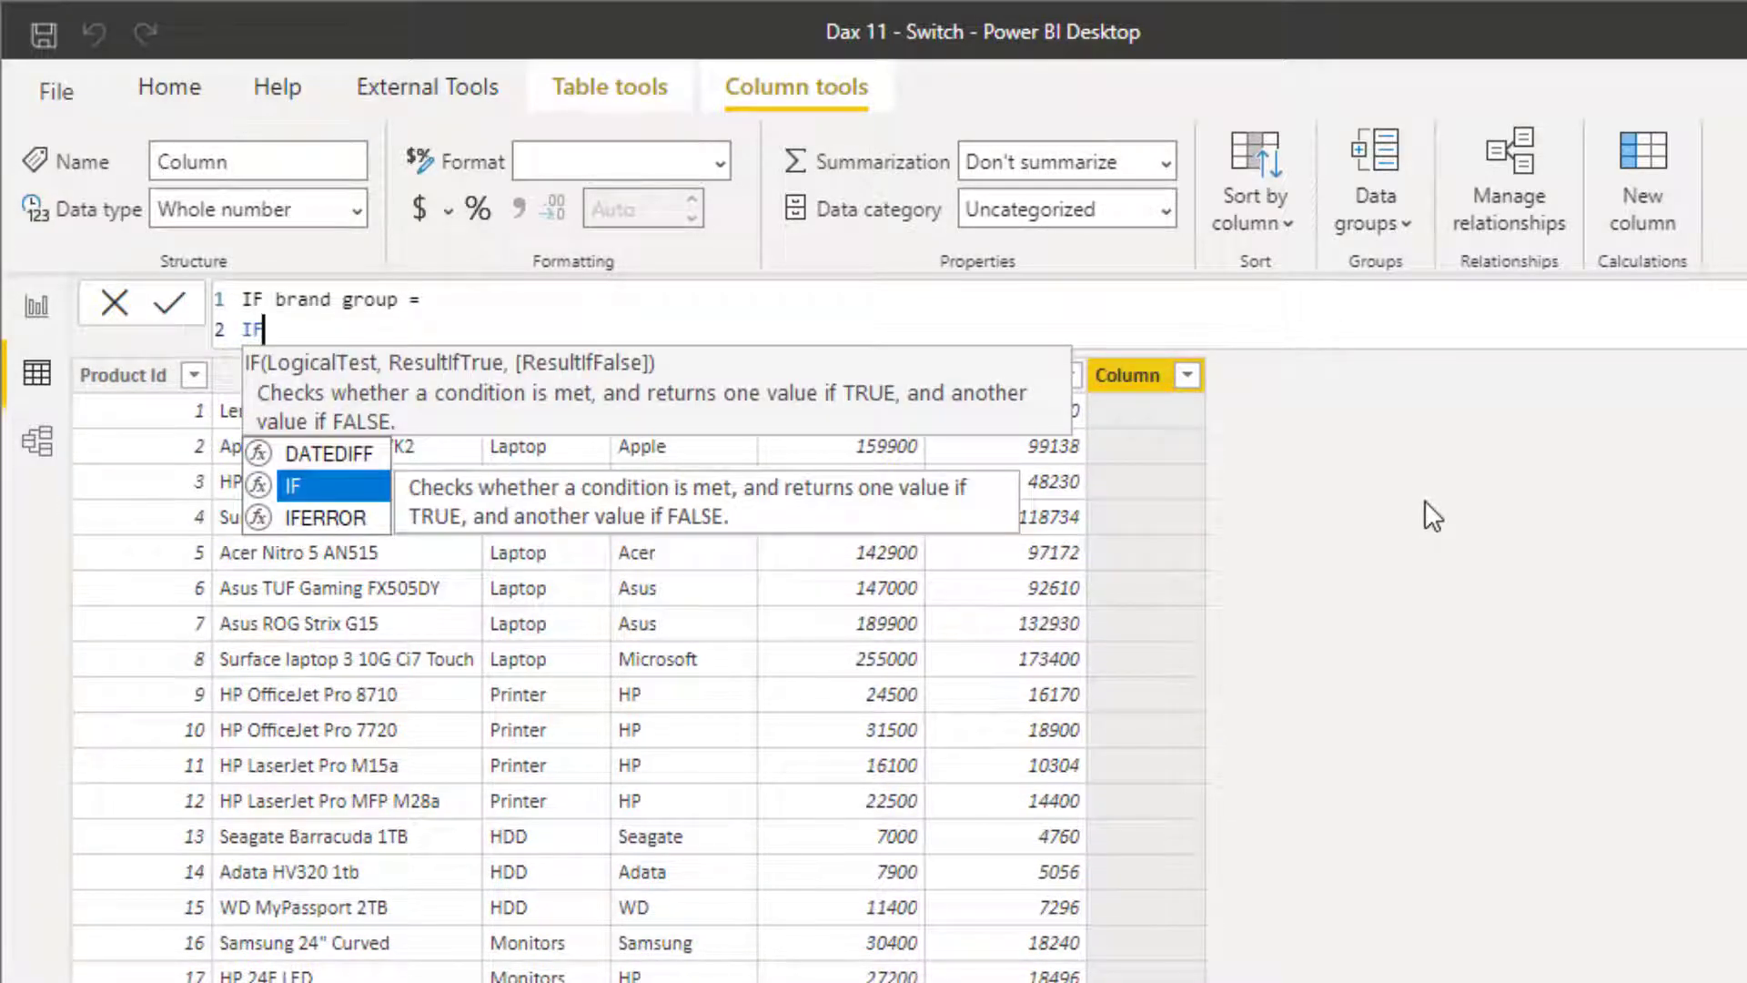
type("produc")
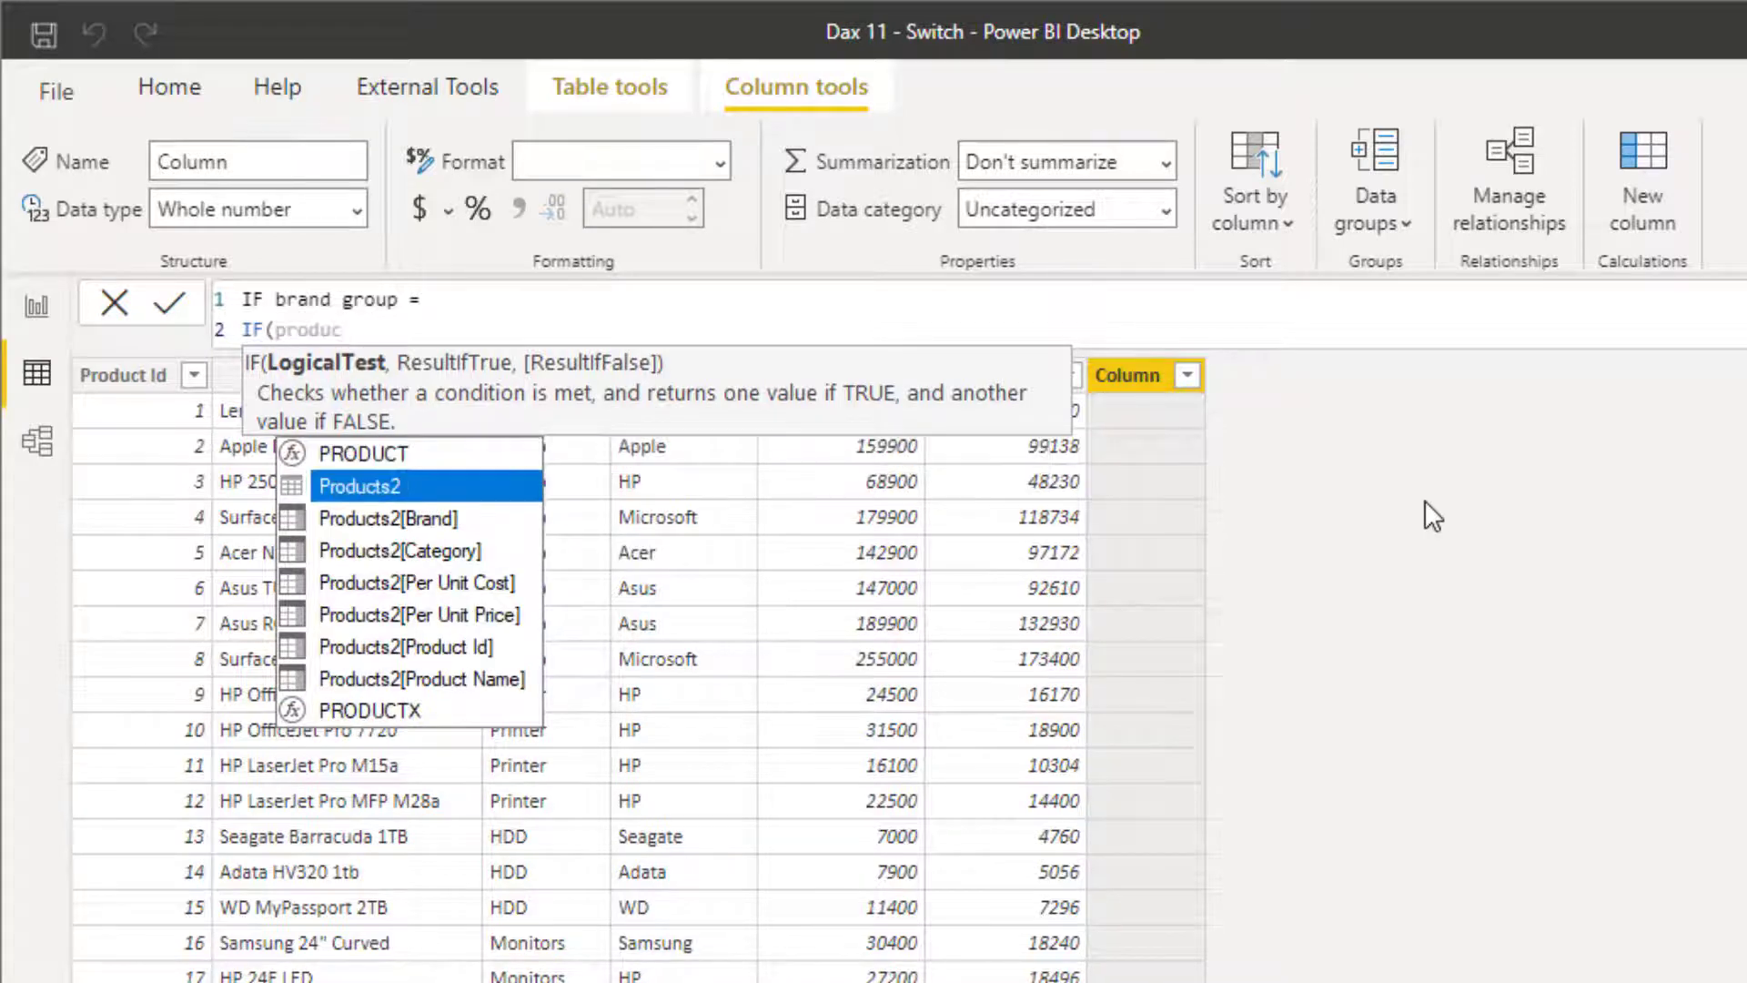
key("Down")
key("Tab")
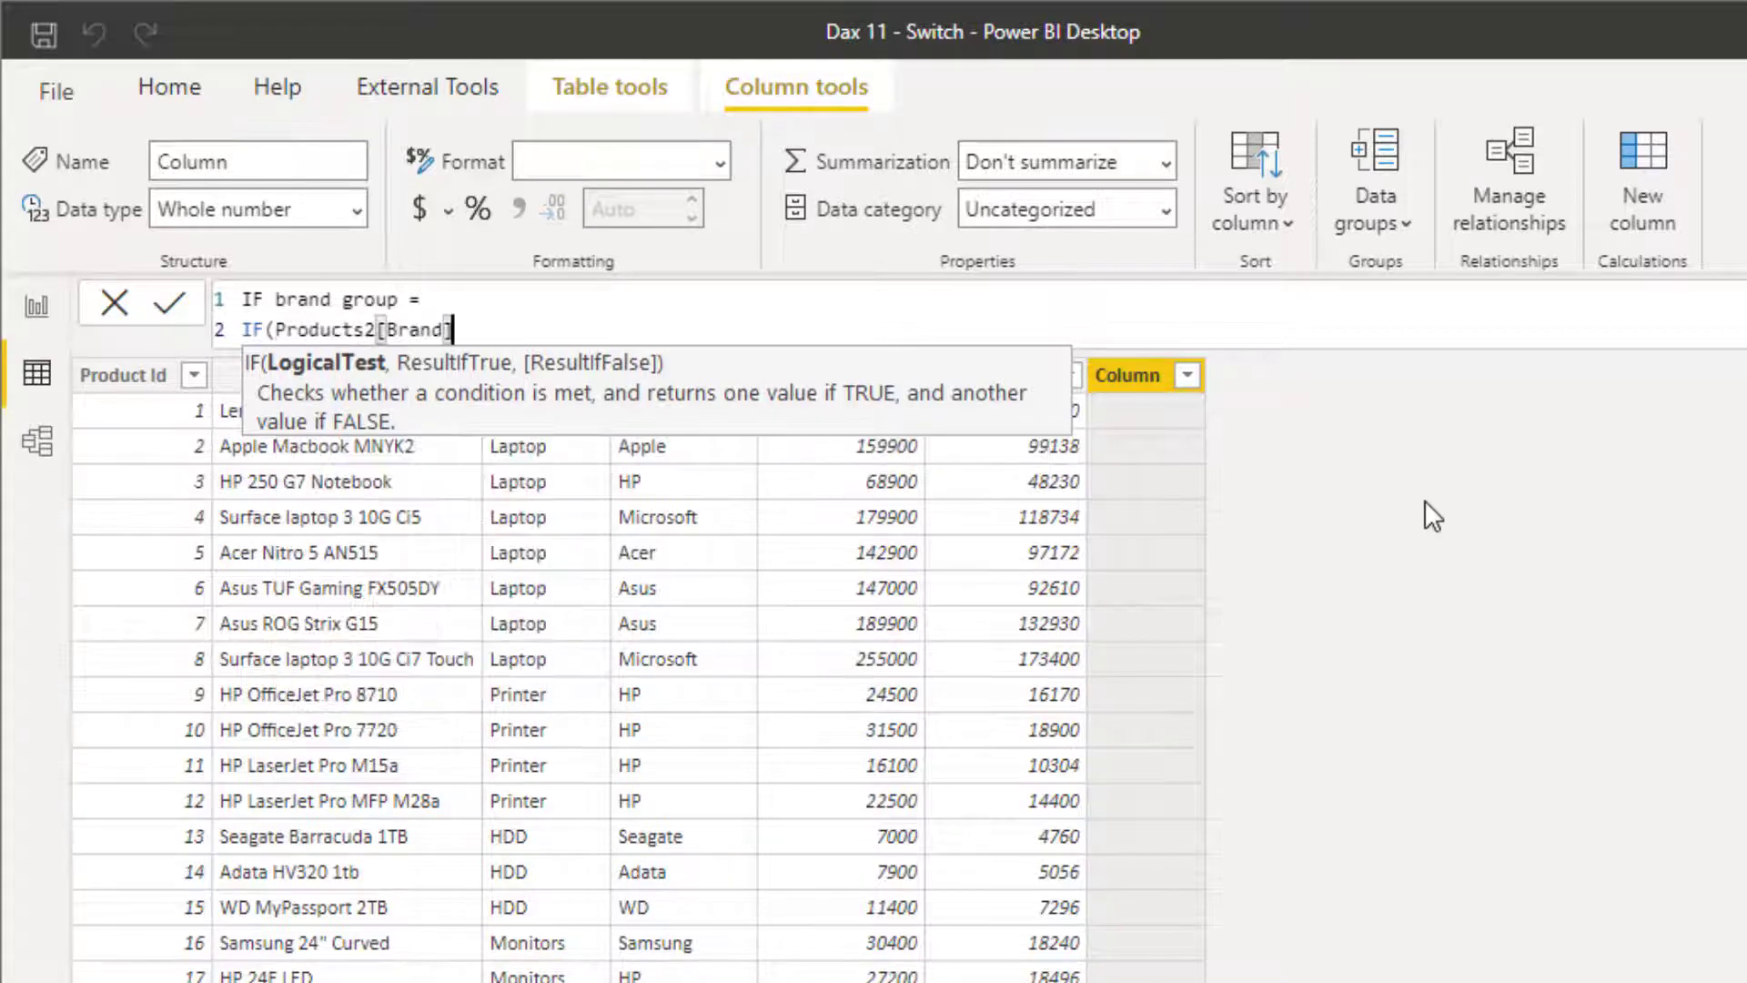
type("= \"Apple")
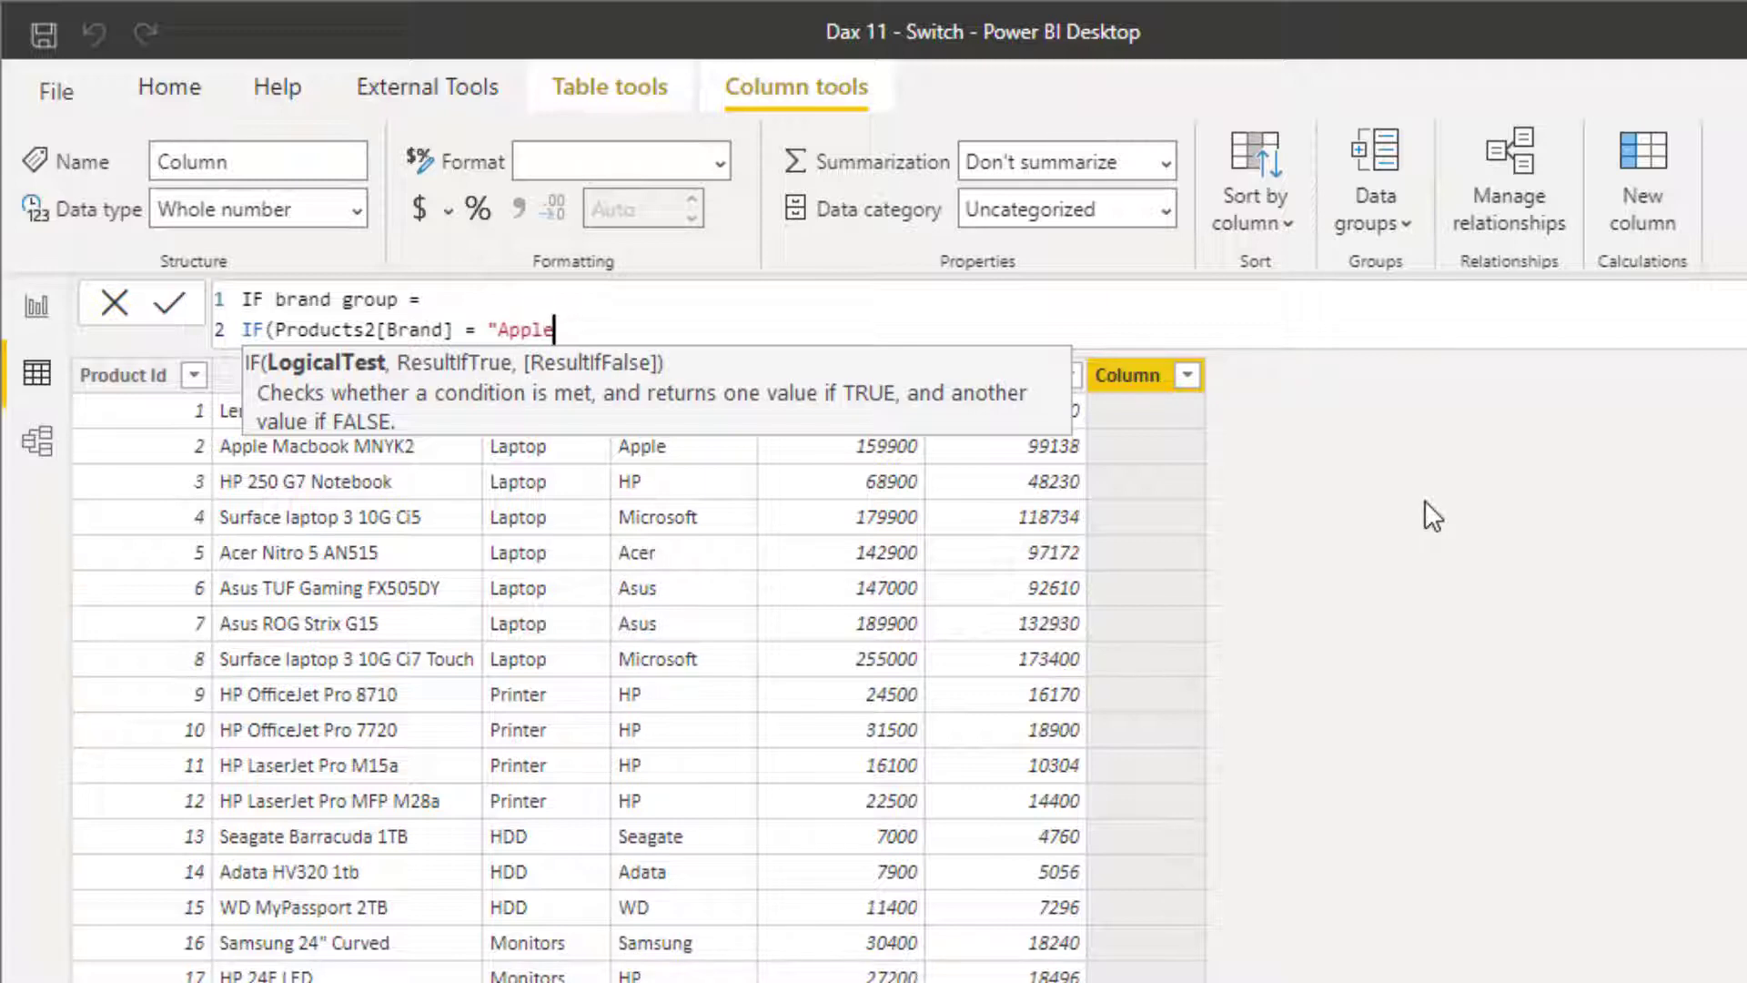
type("\", \"Pre")
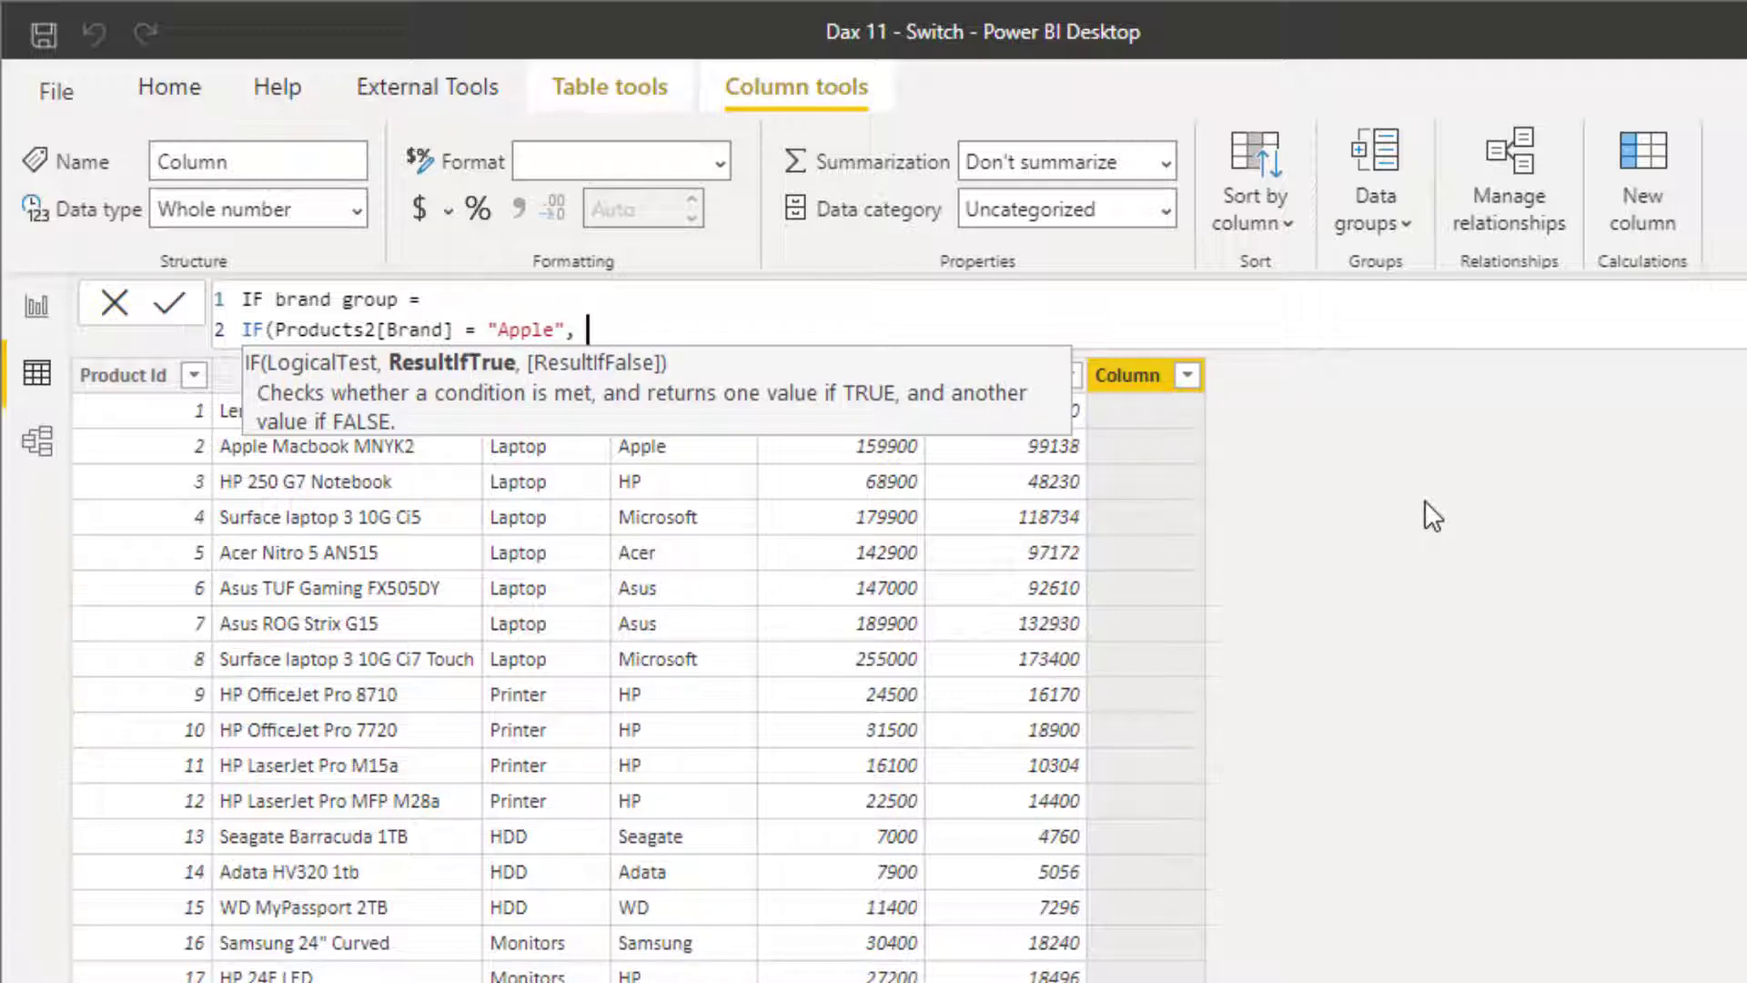
type("mium\",")
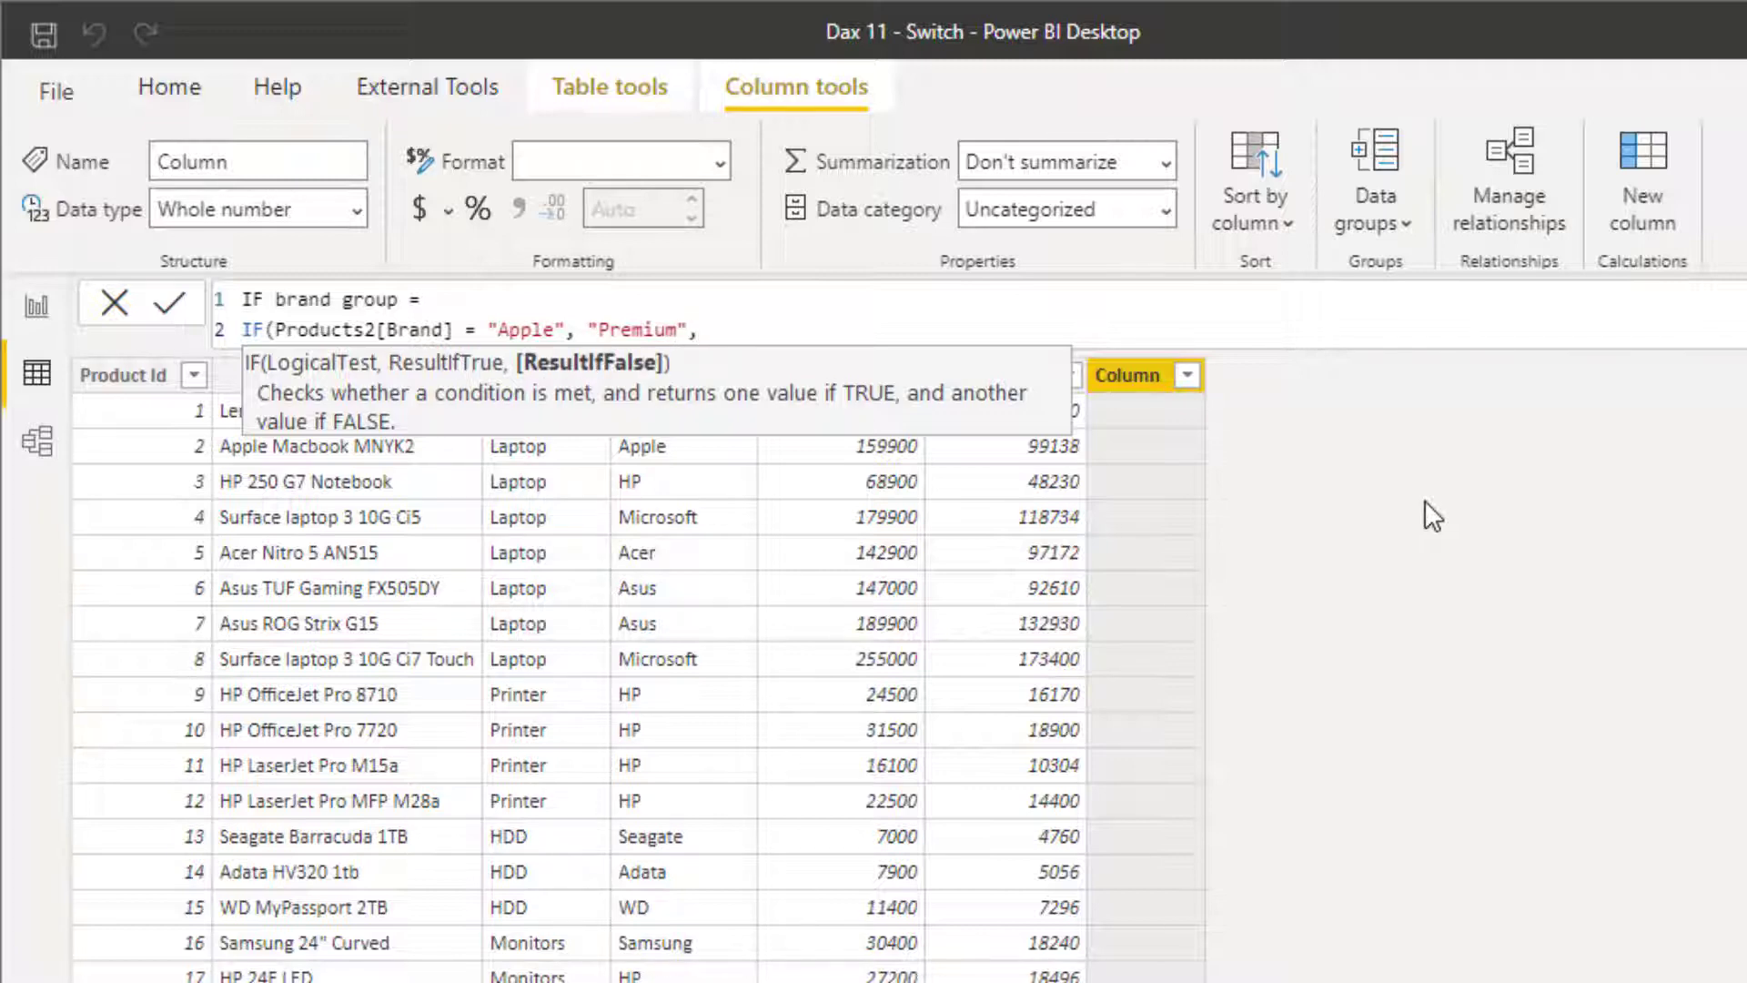
key("shift+Return")
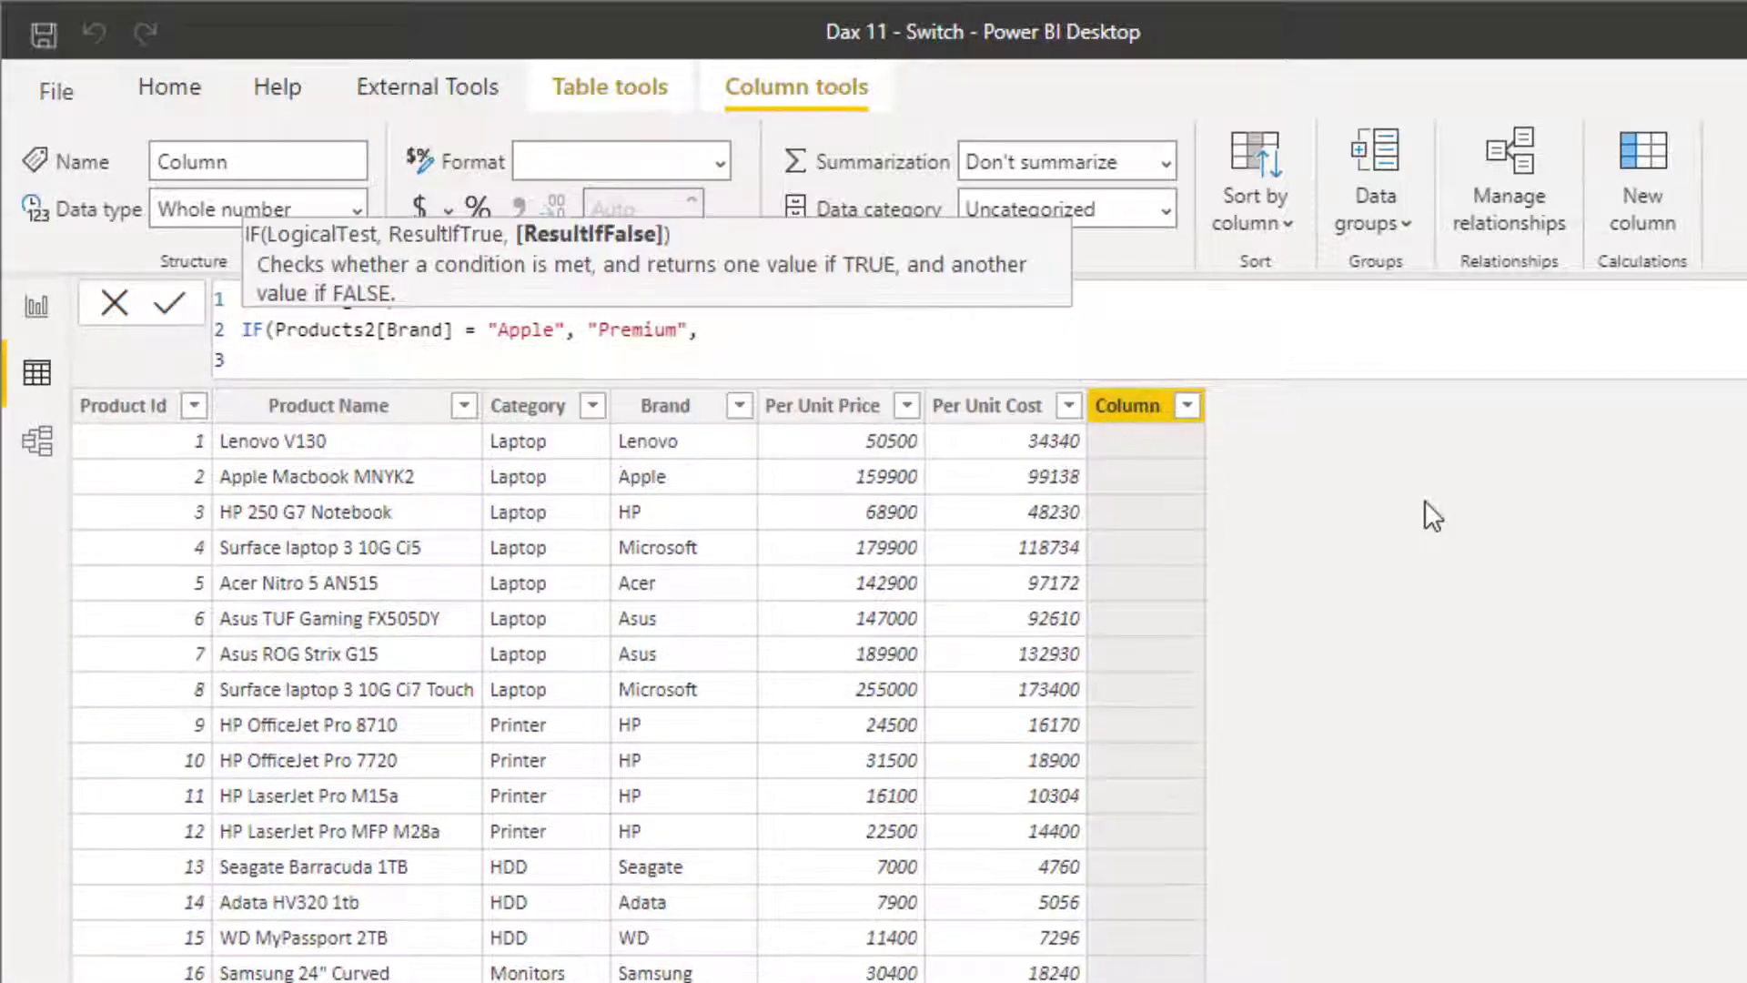
- Add a nested IF on its own line that returns "Elegant" when Products2[Brand] equals "Microsoft"
type("IF")
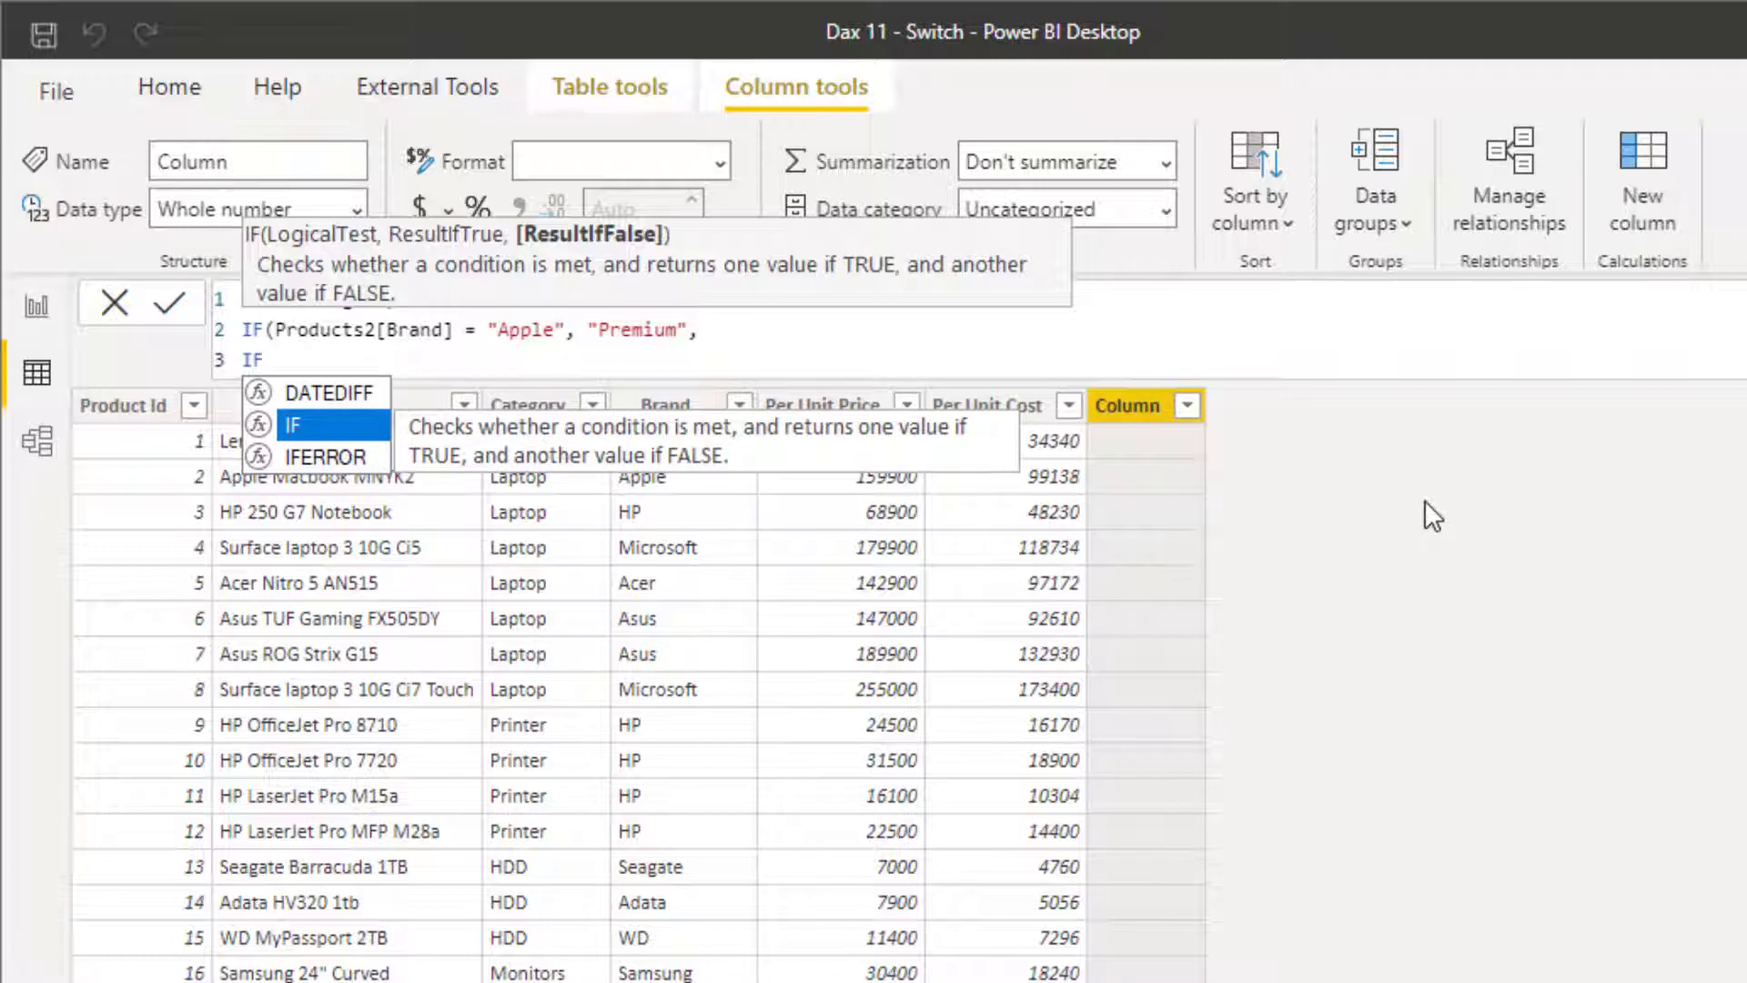
type("(Prod")
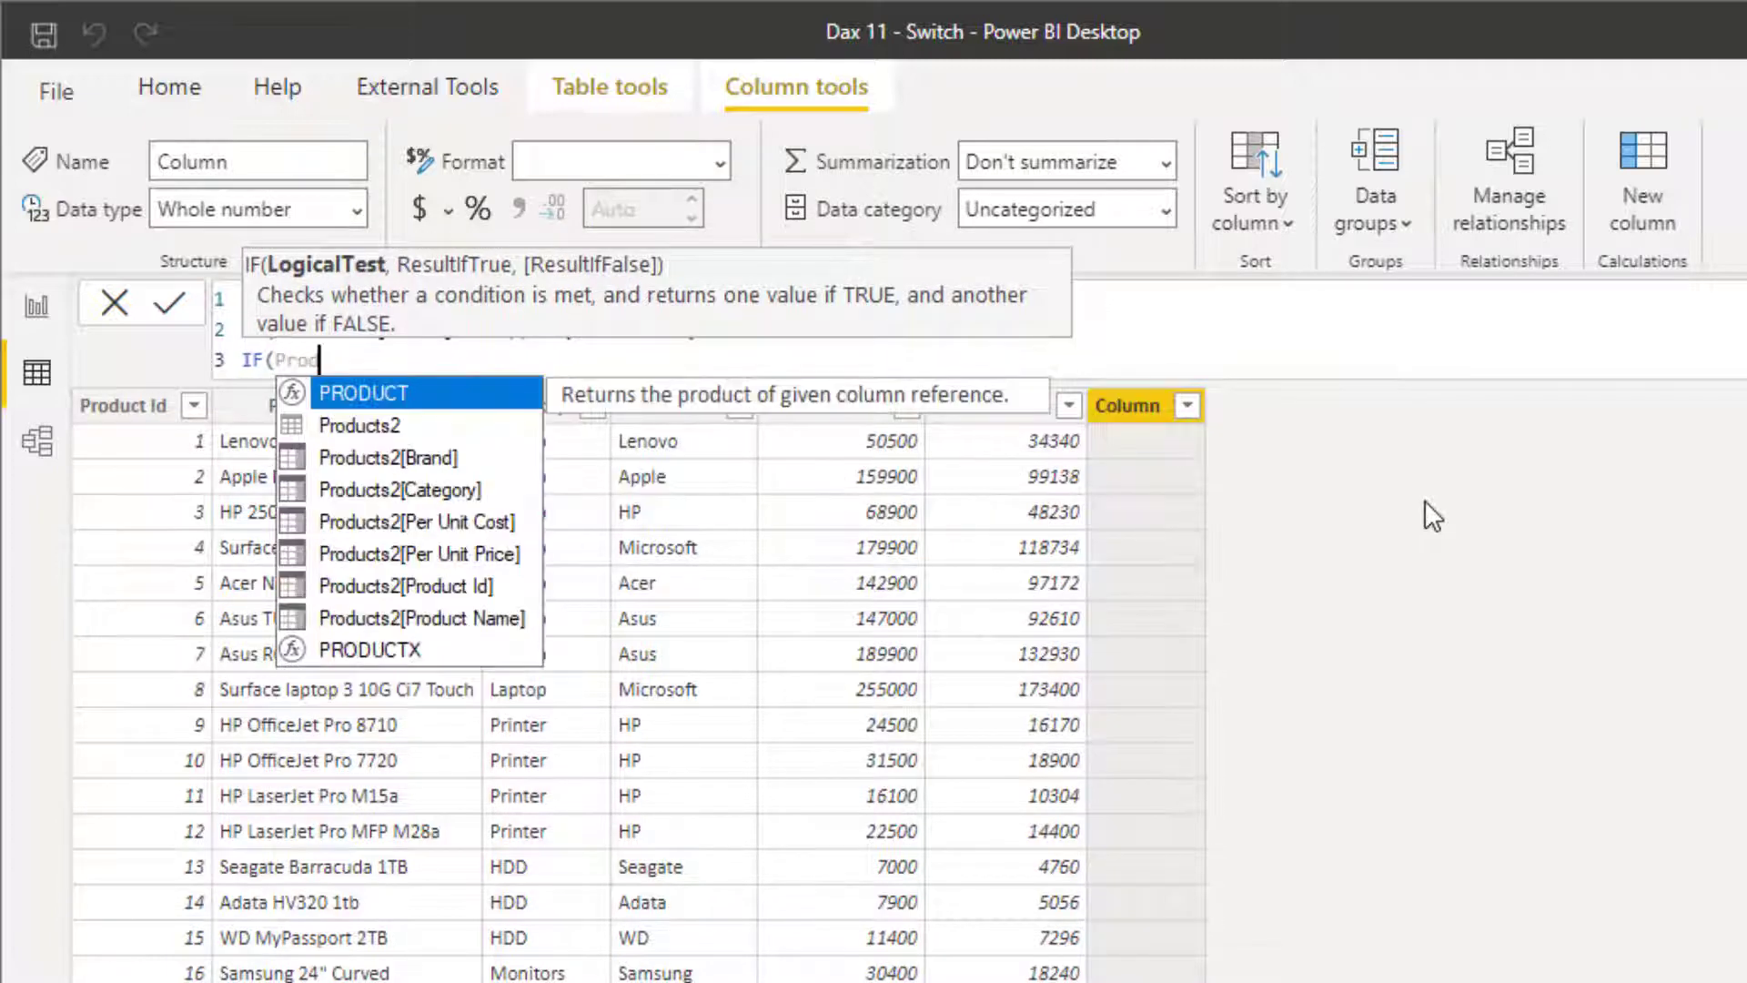
key("Down")
key("Down")
key("Tab")
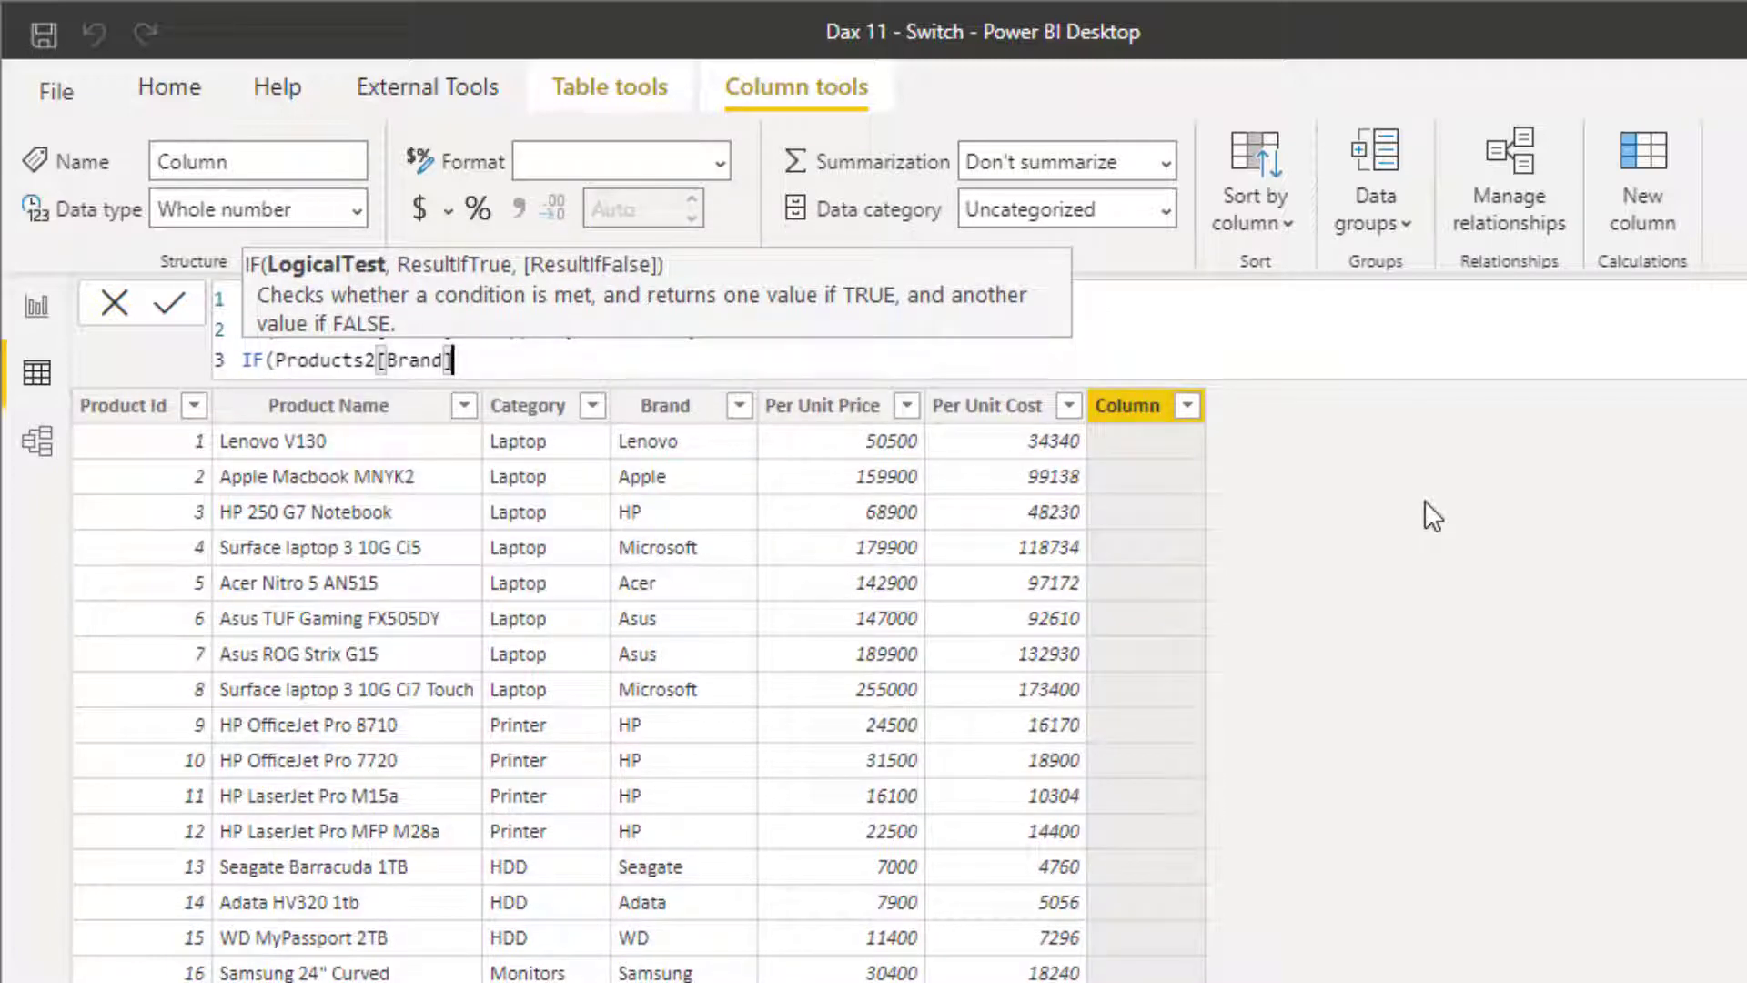
type("= \"M")
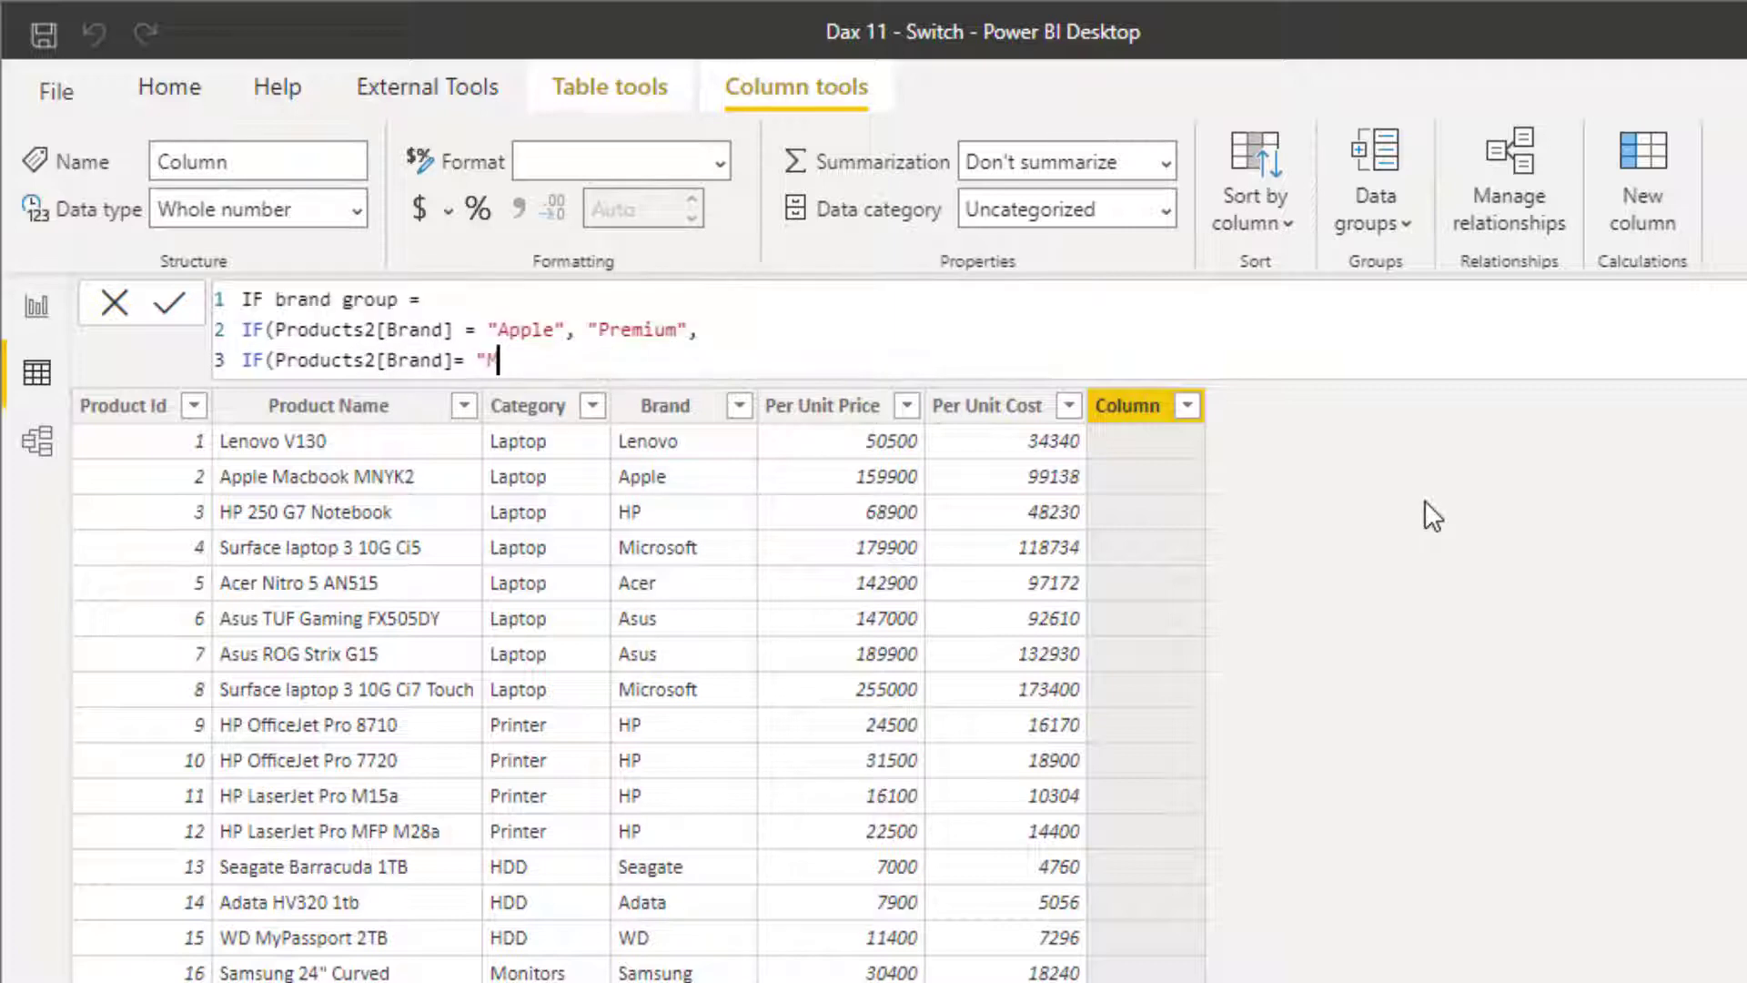
type("icrosoft\", ")
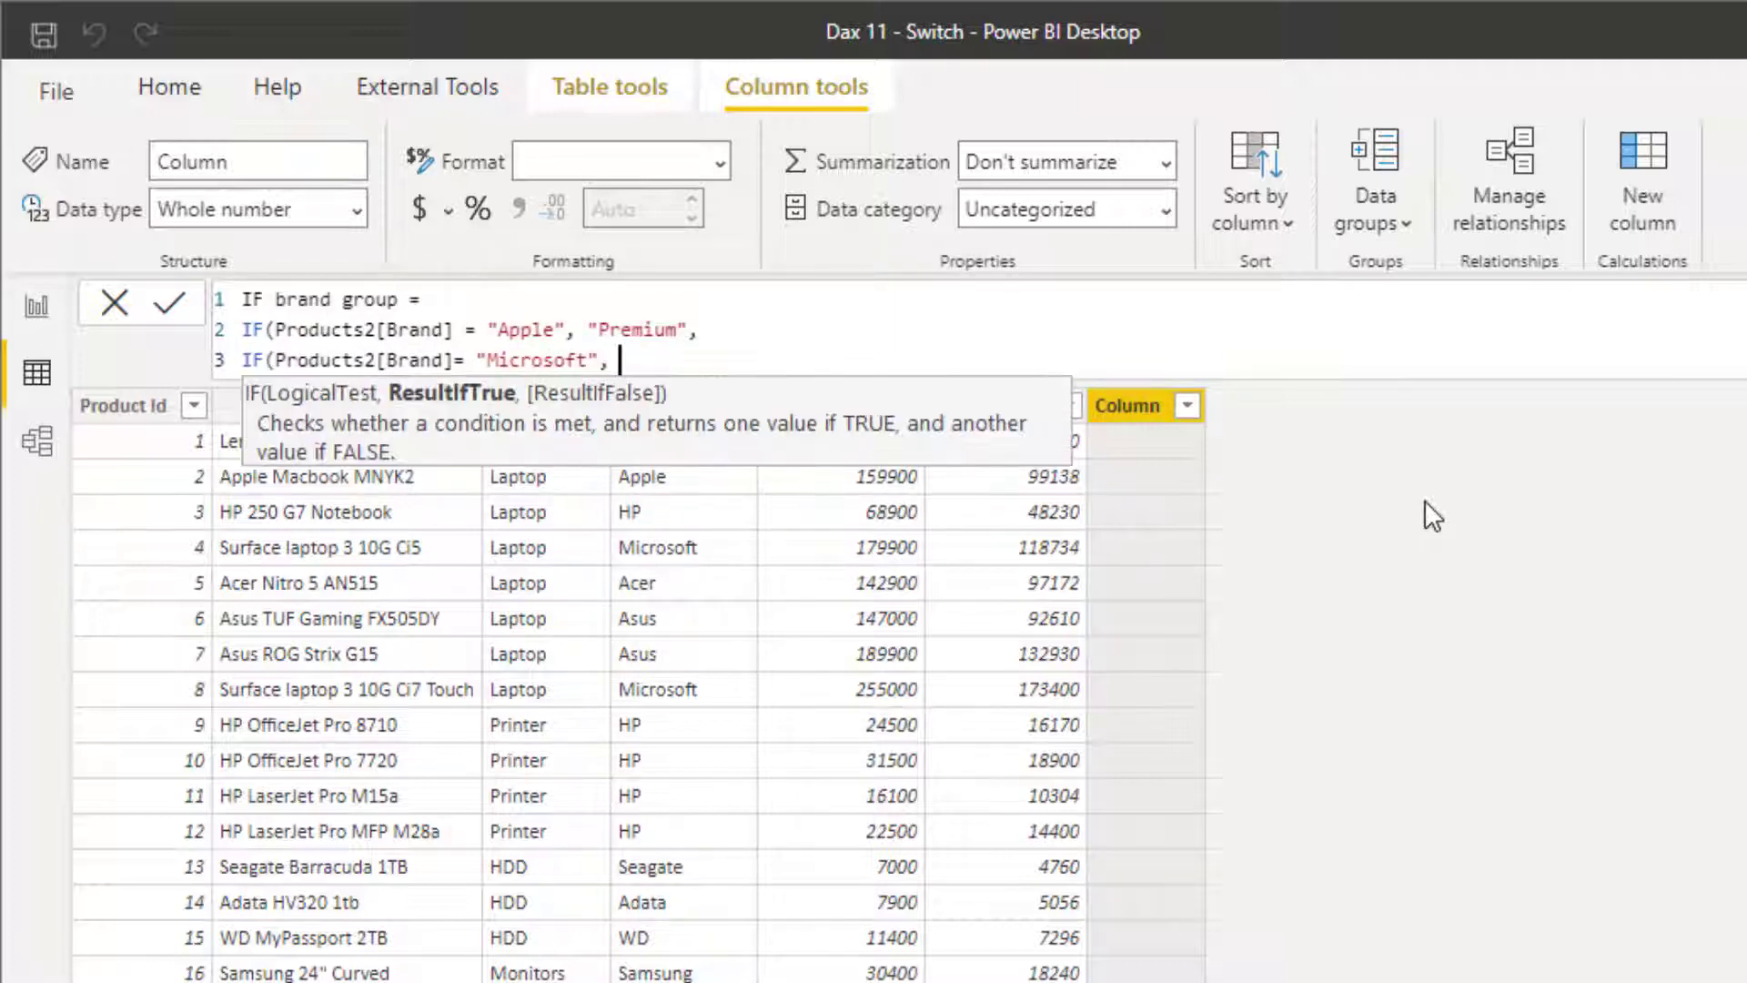
type("\"Elegant\",")
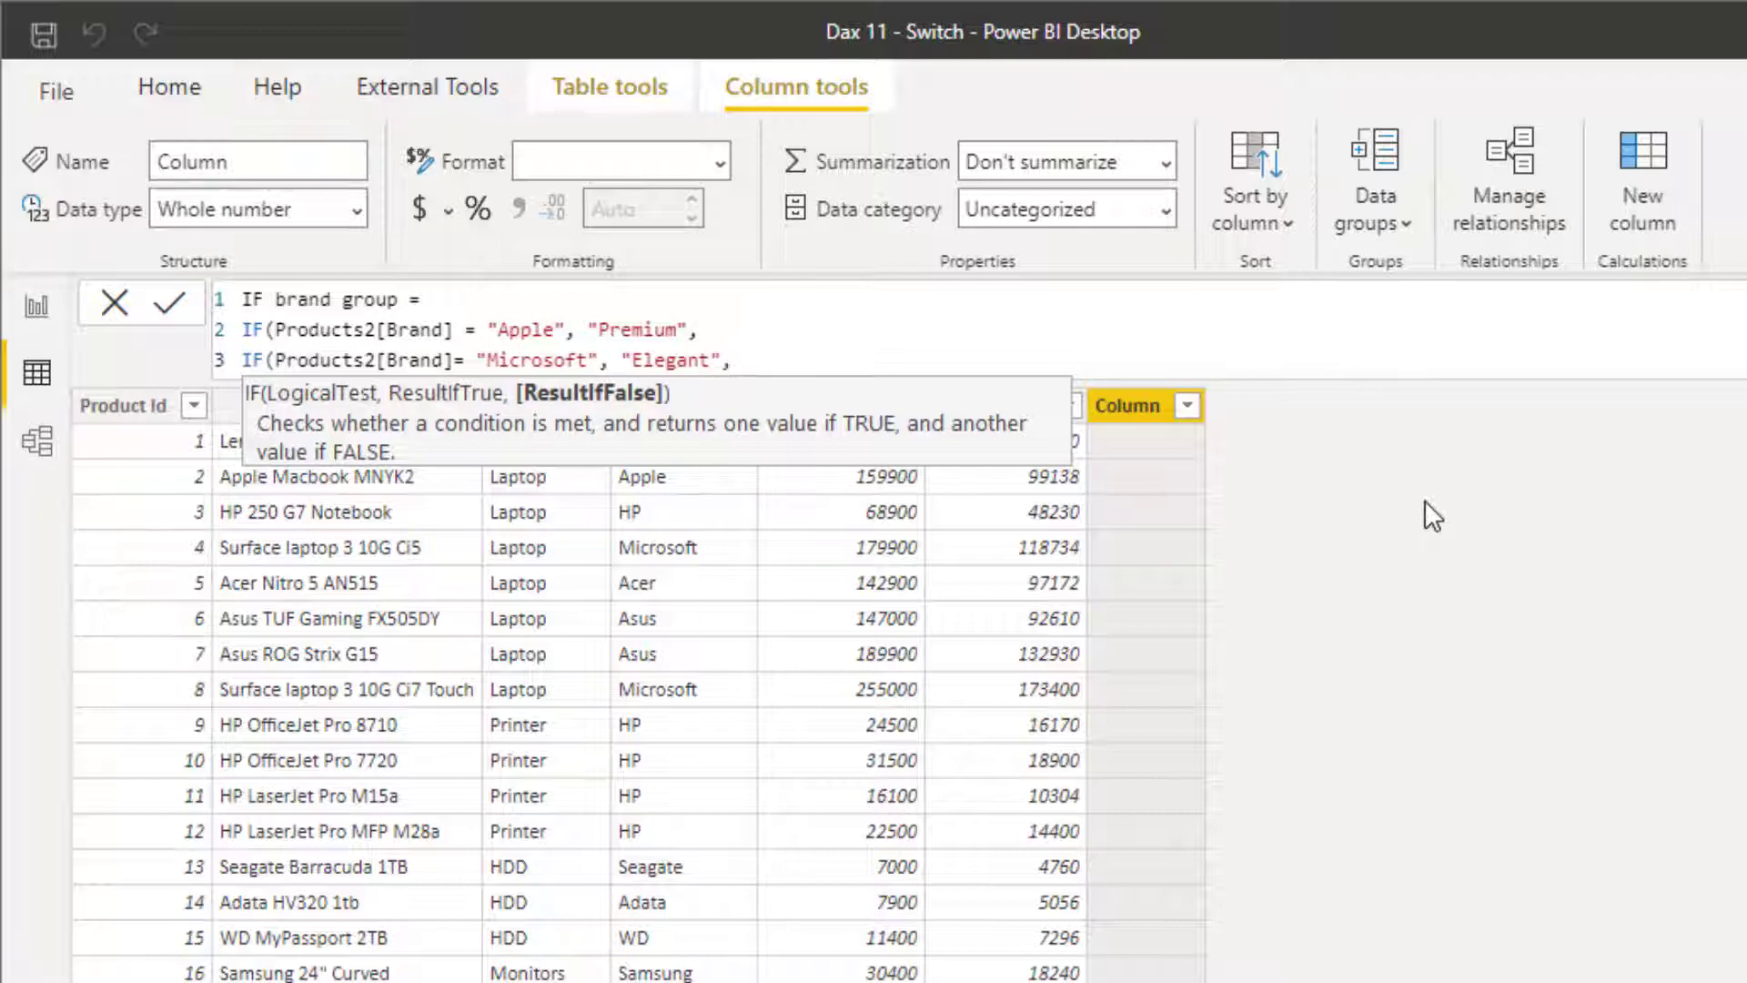
key("Return")
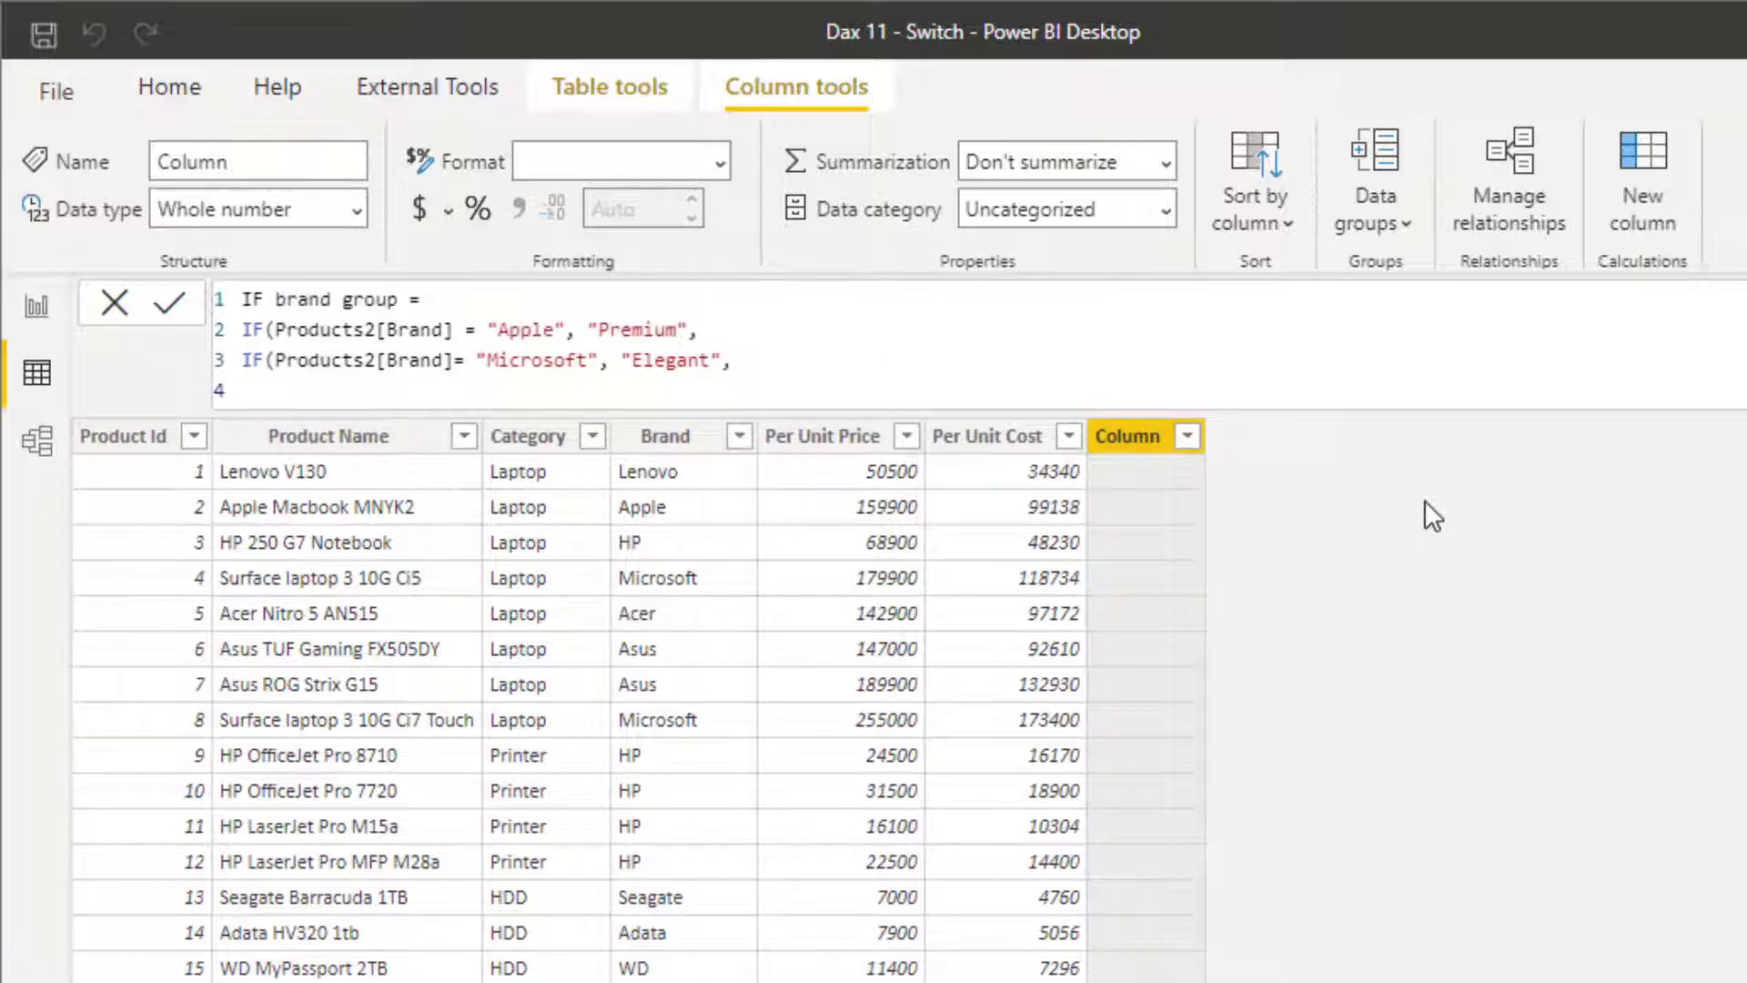
- Add a third nested IF that returns "Magnificent" when Products2[Brand] equals "HP"
type("IF(")
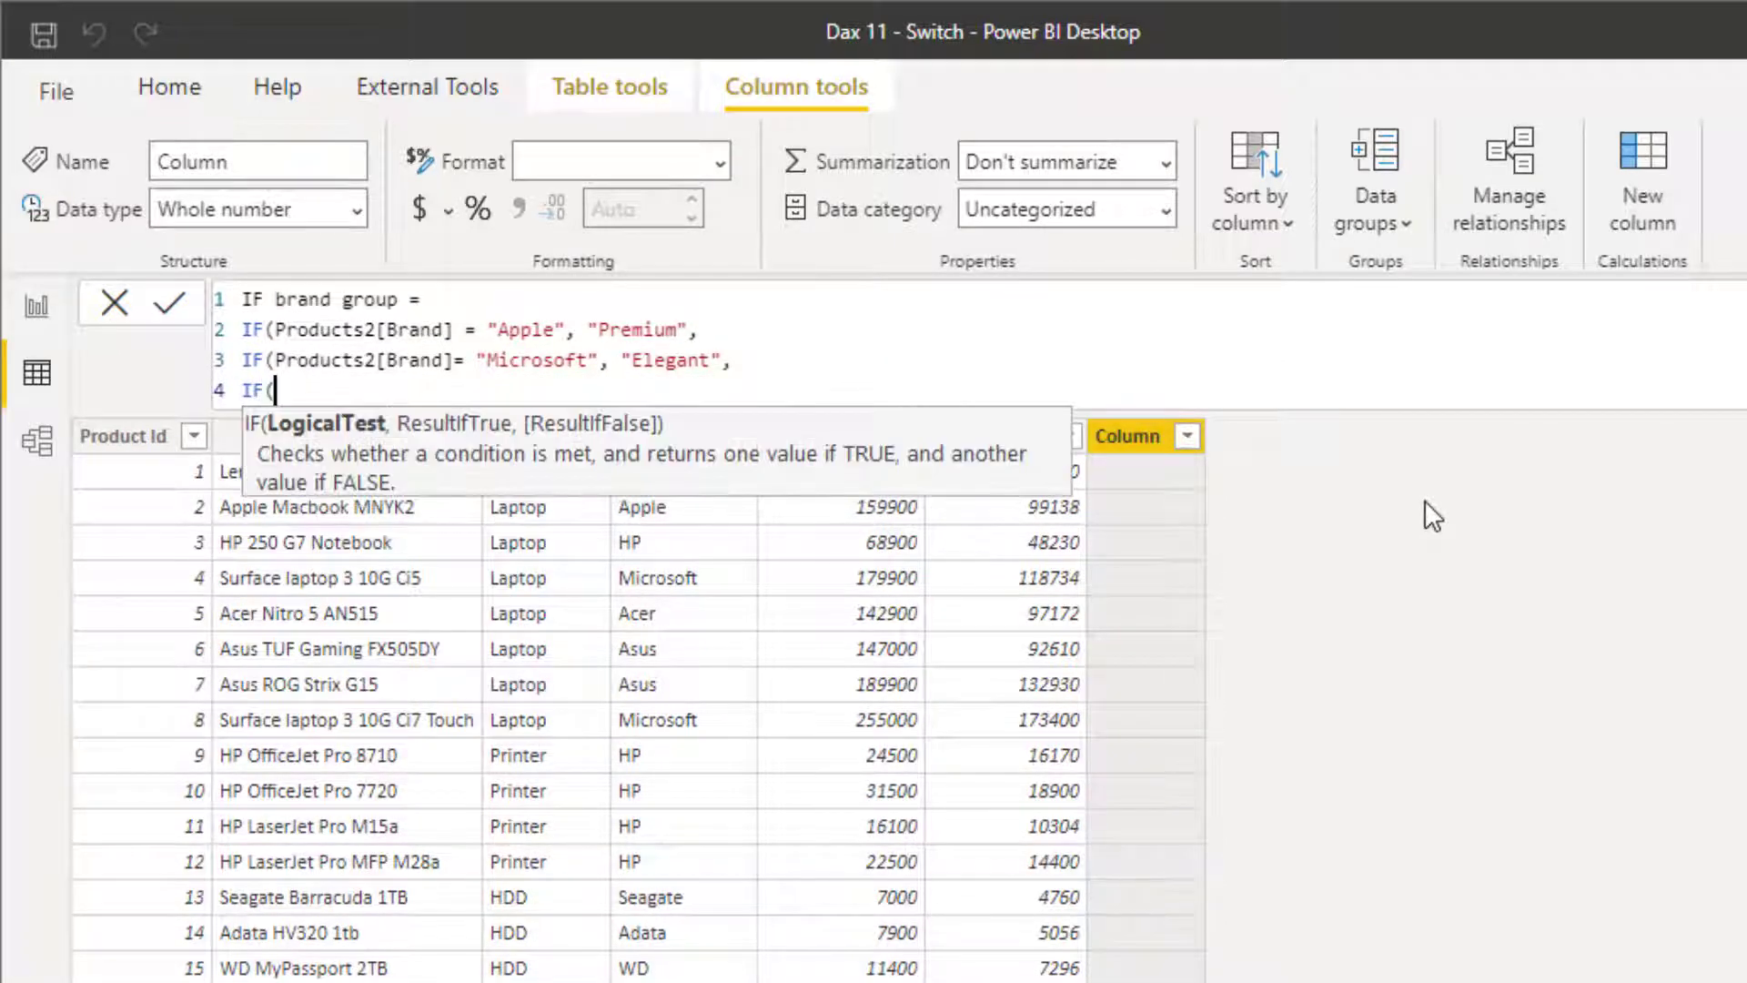
key("BackSpace")
type("(Produ")
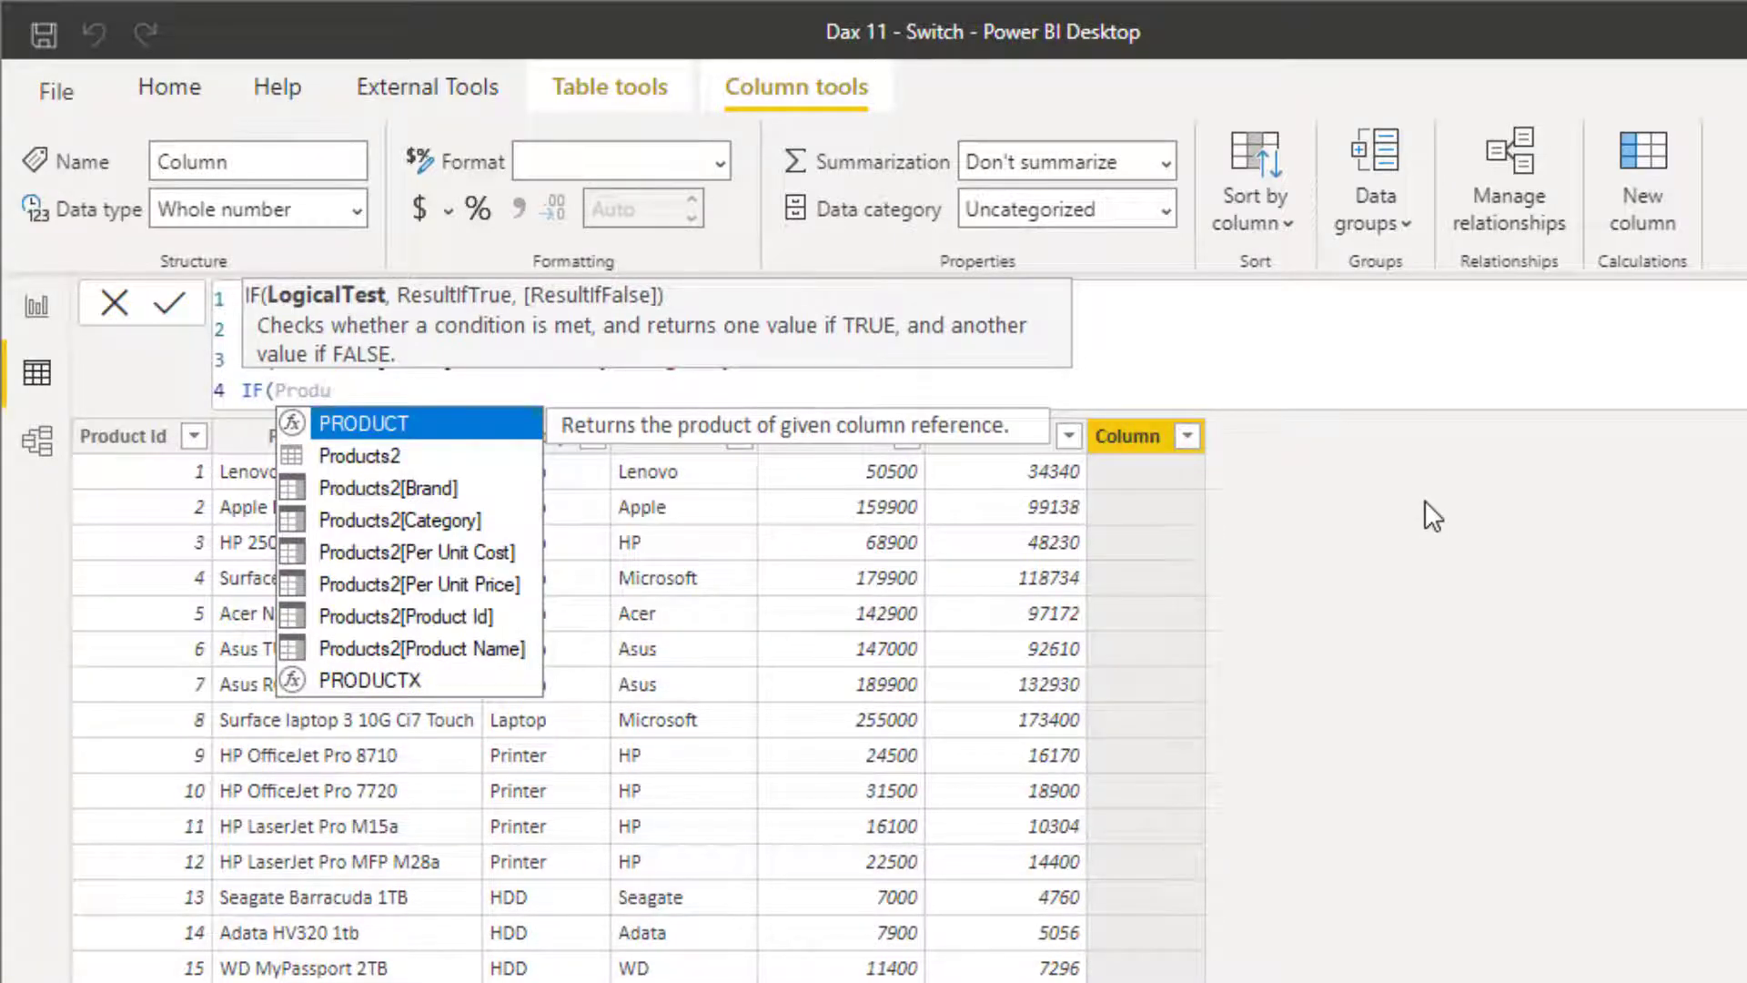
key("Down")
key("Down")
key("Tab")
type("= ")
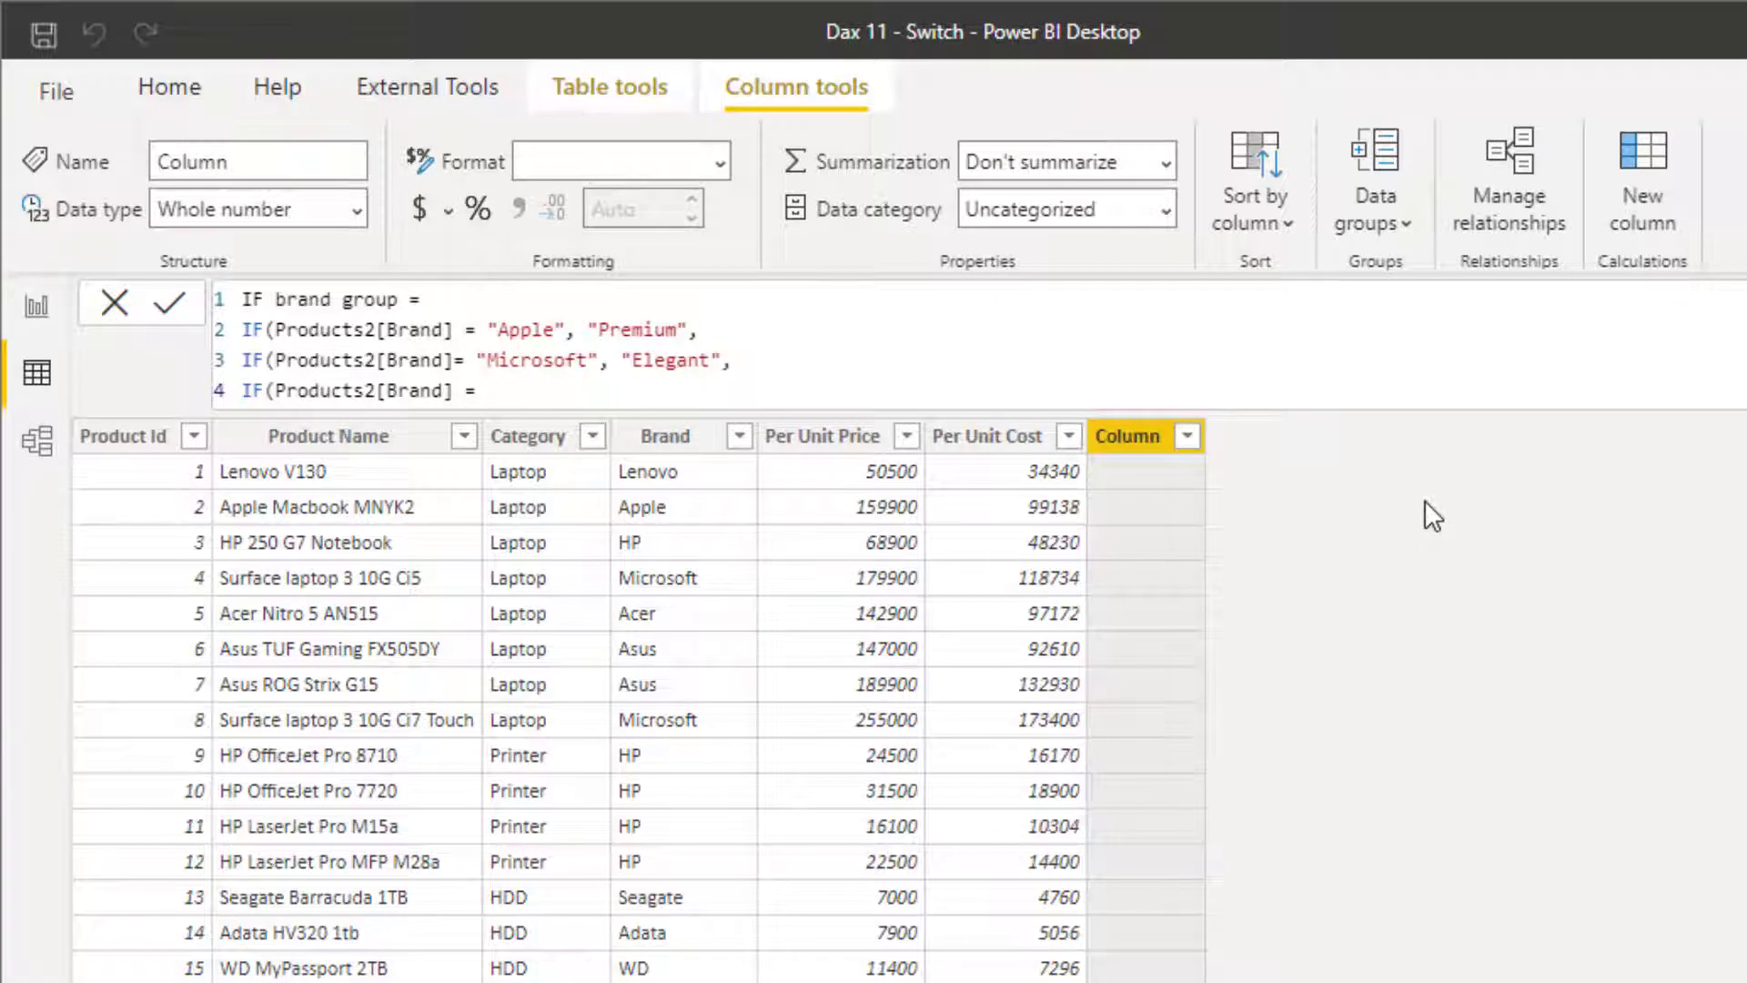
type("\"HP\", \"Mag")
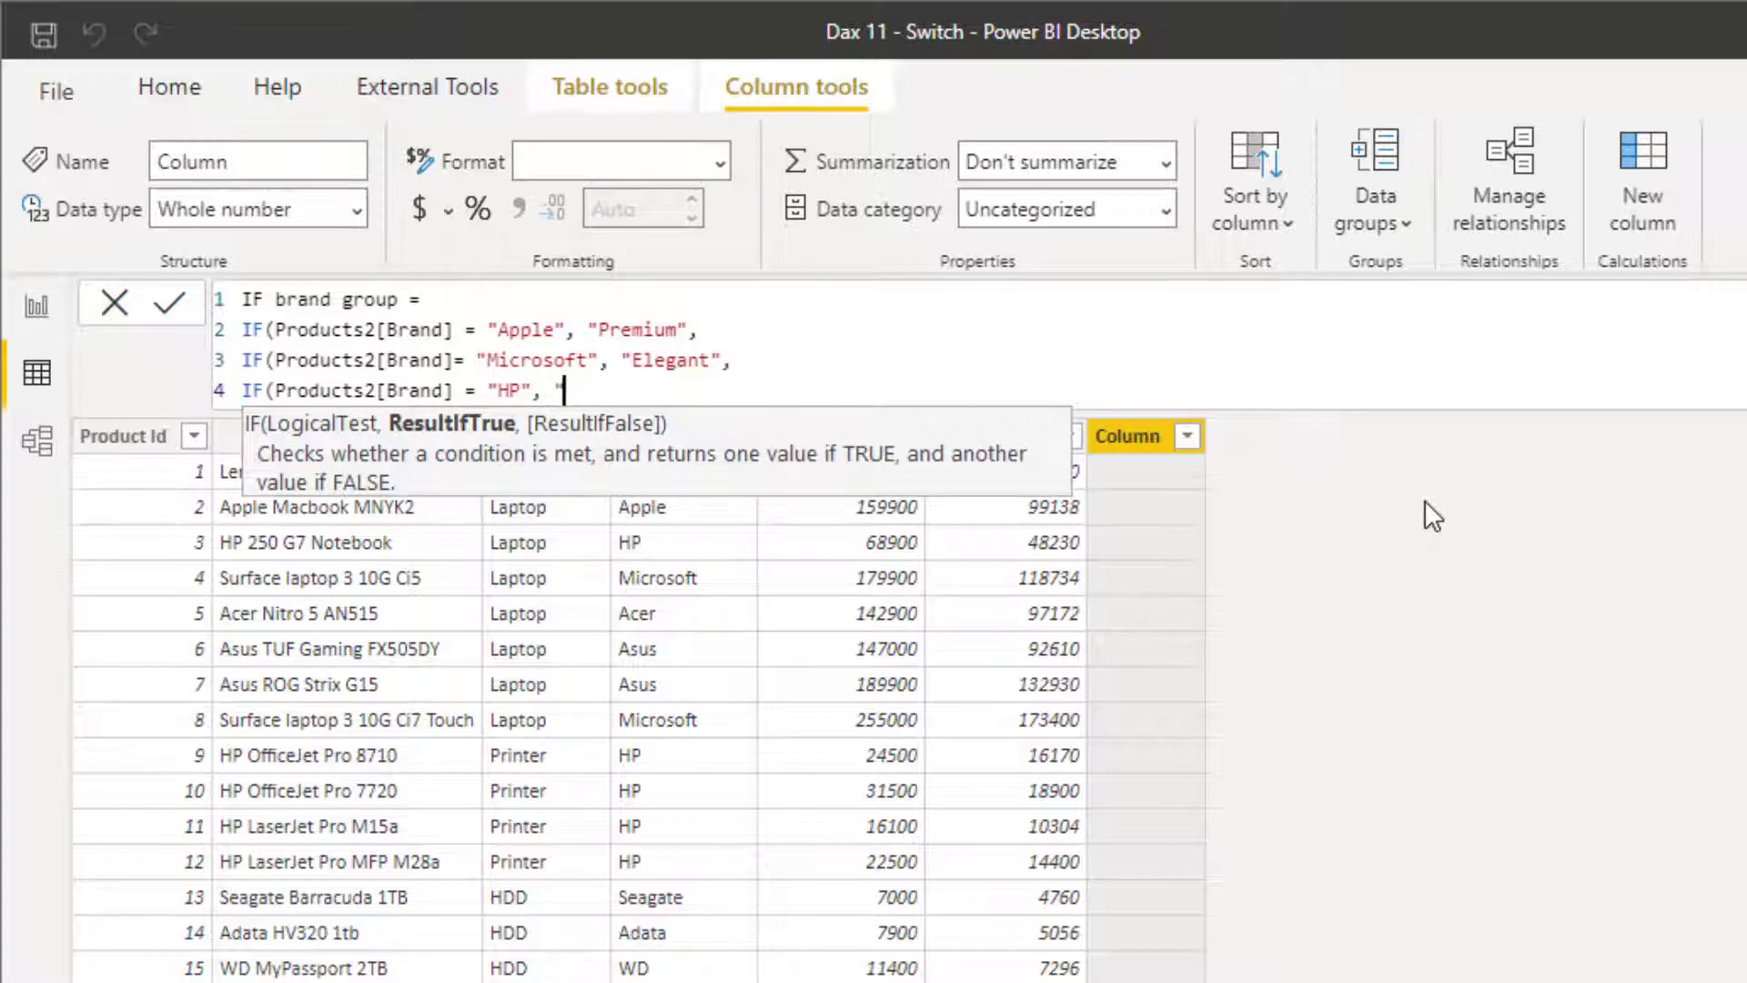
type("nificent")
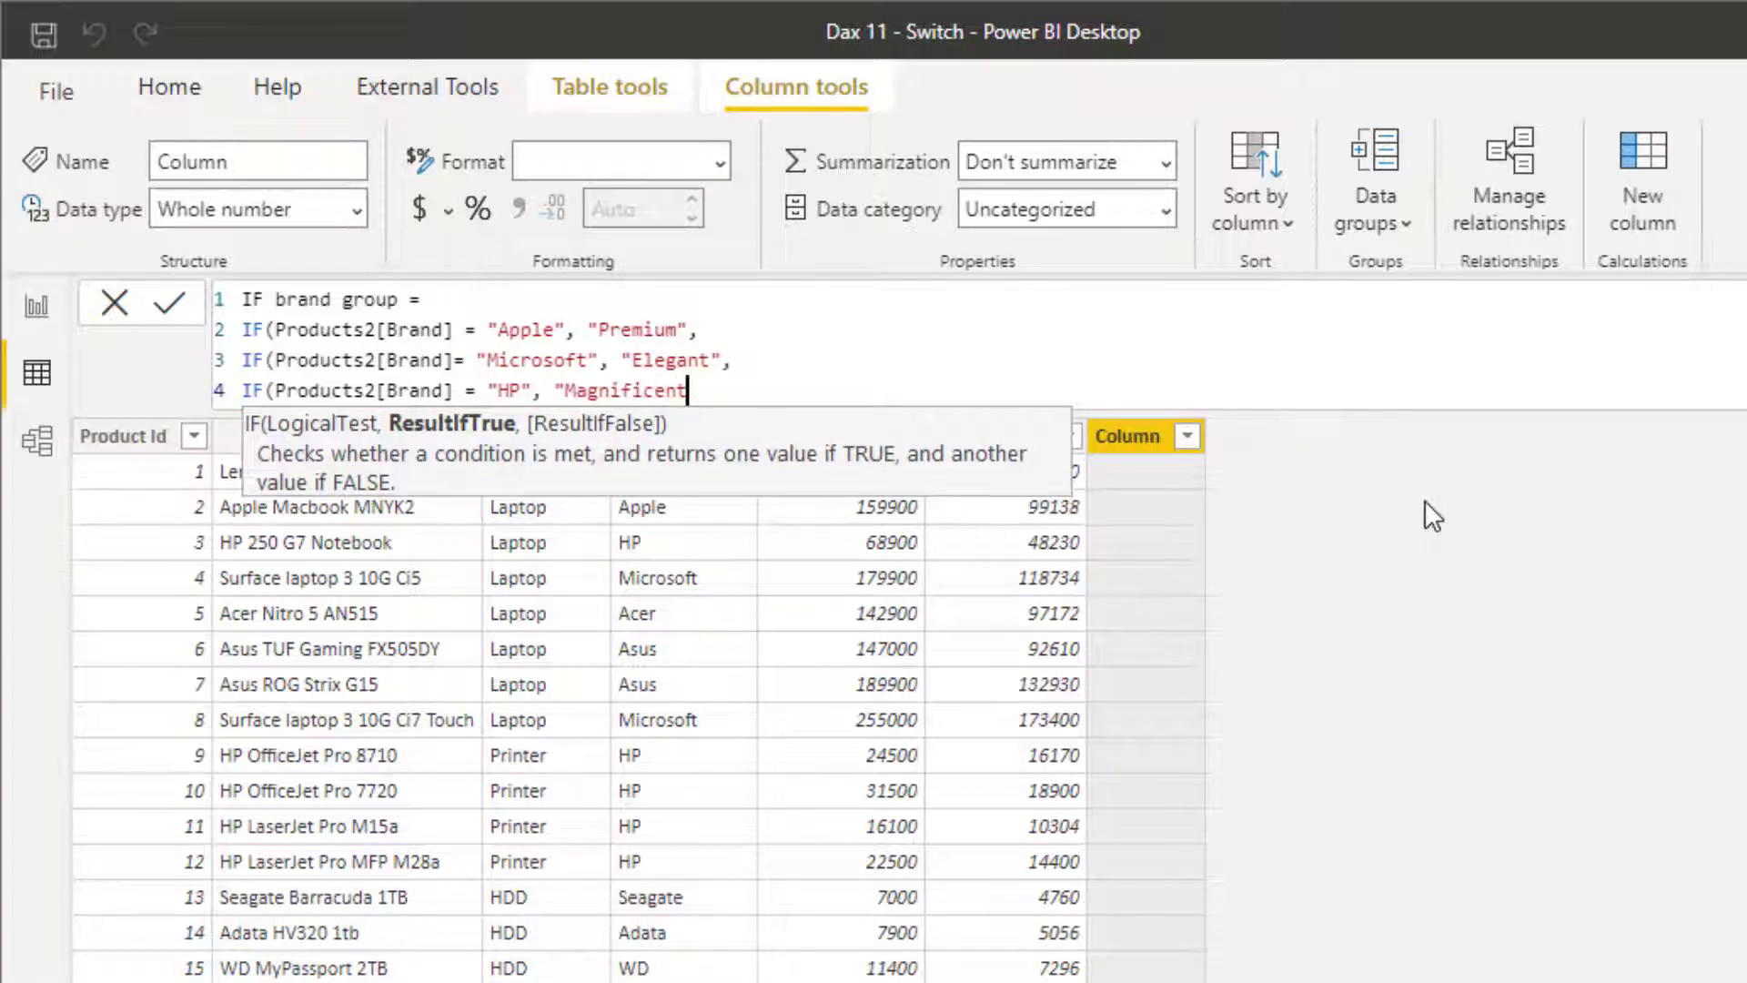
type("\",")
key("shift+Return")
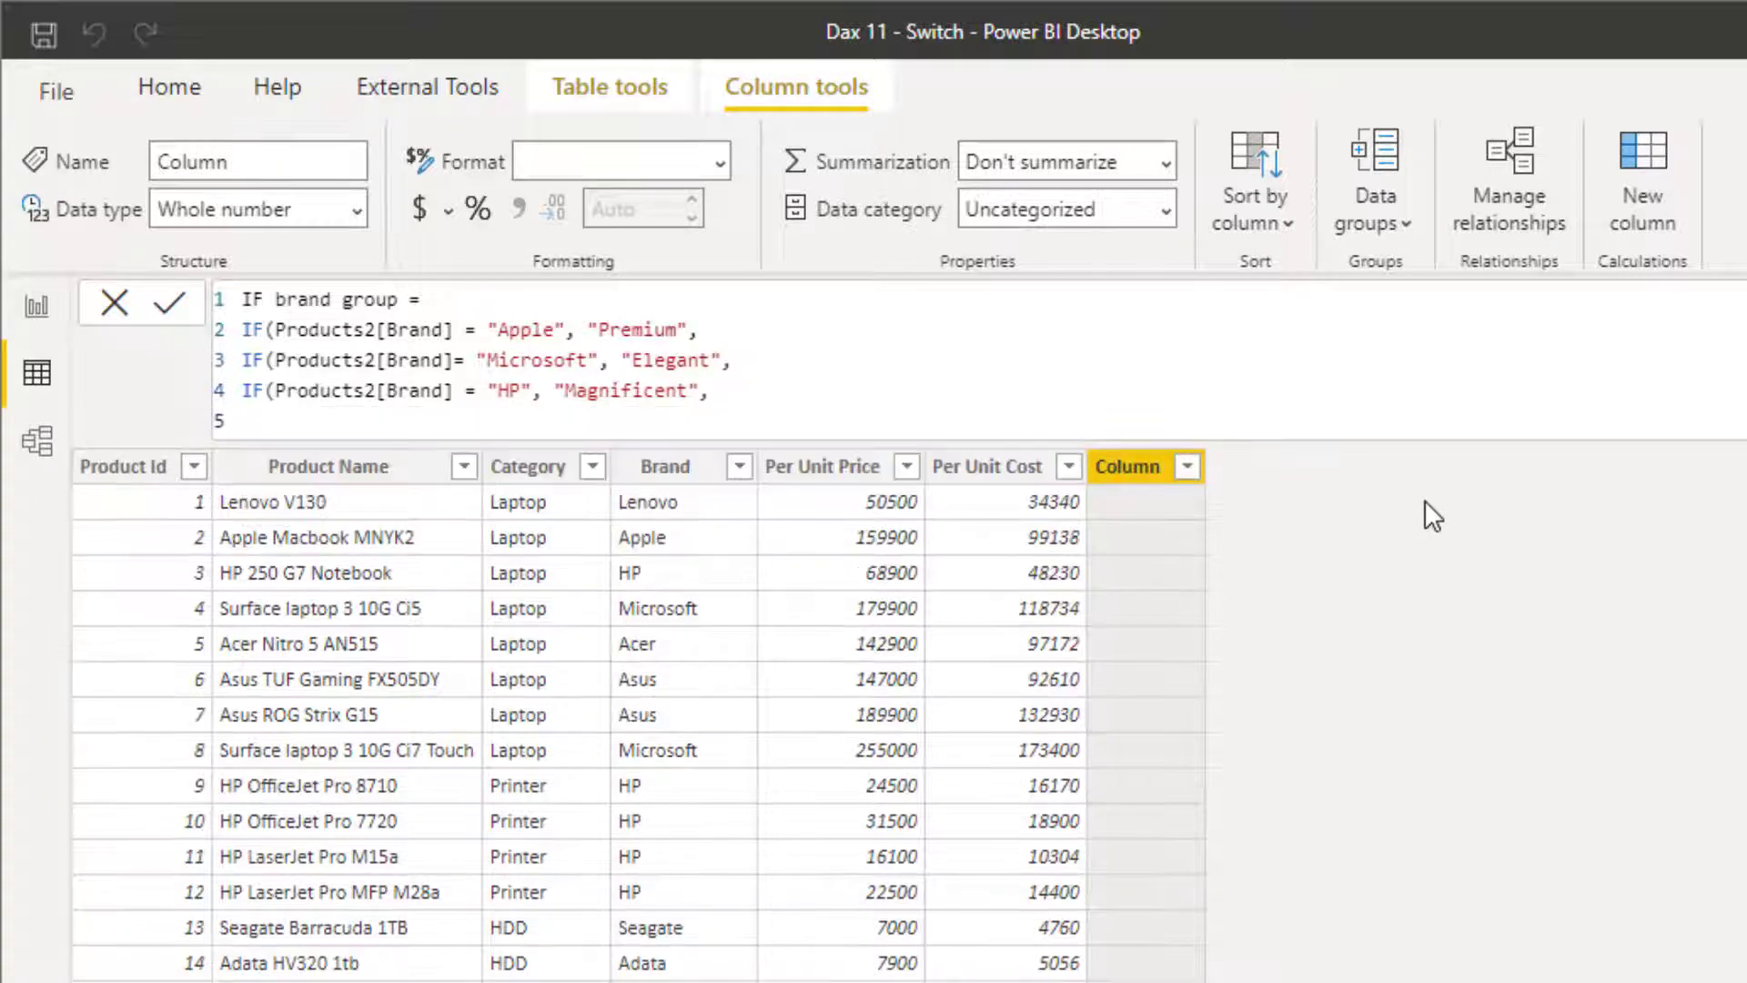
- Set "Classic" as the final fallback result, close all three IF functions and commit the column formula
type("\"Classic\")")
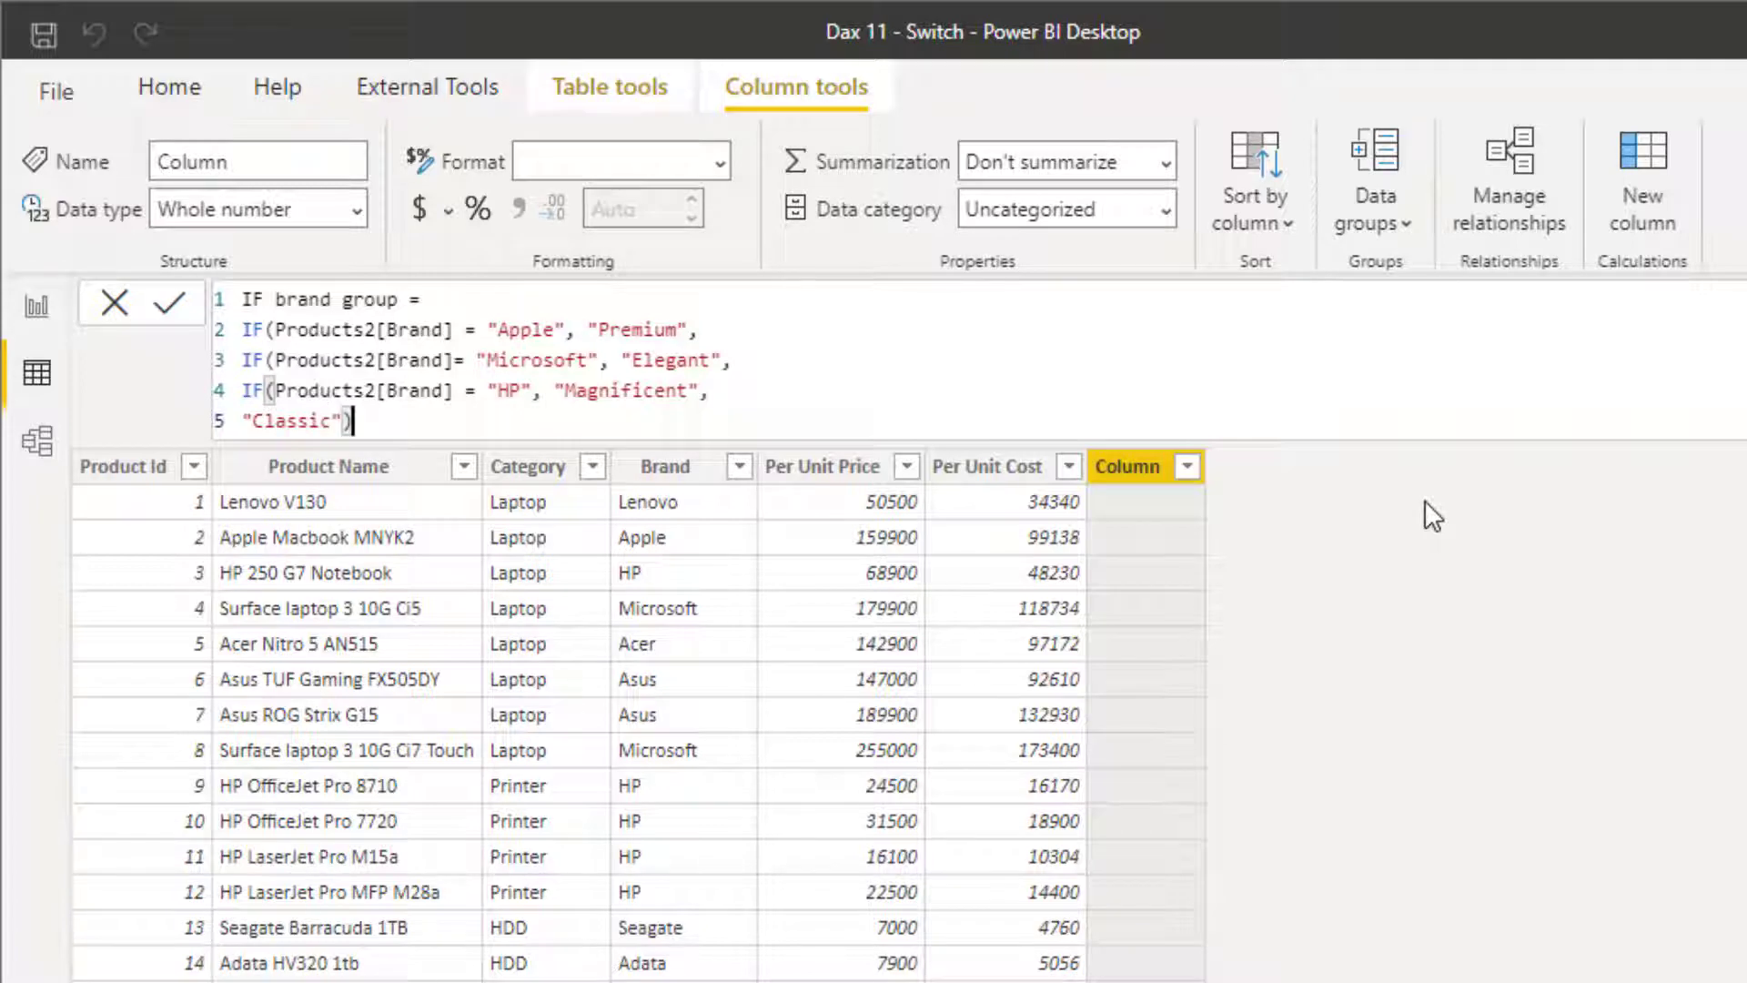
key("shift+Return")
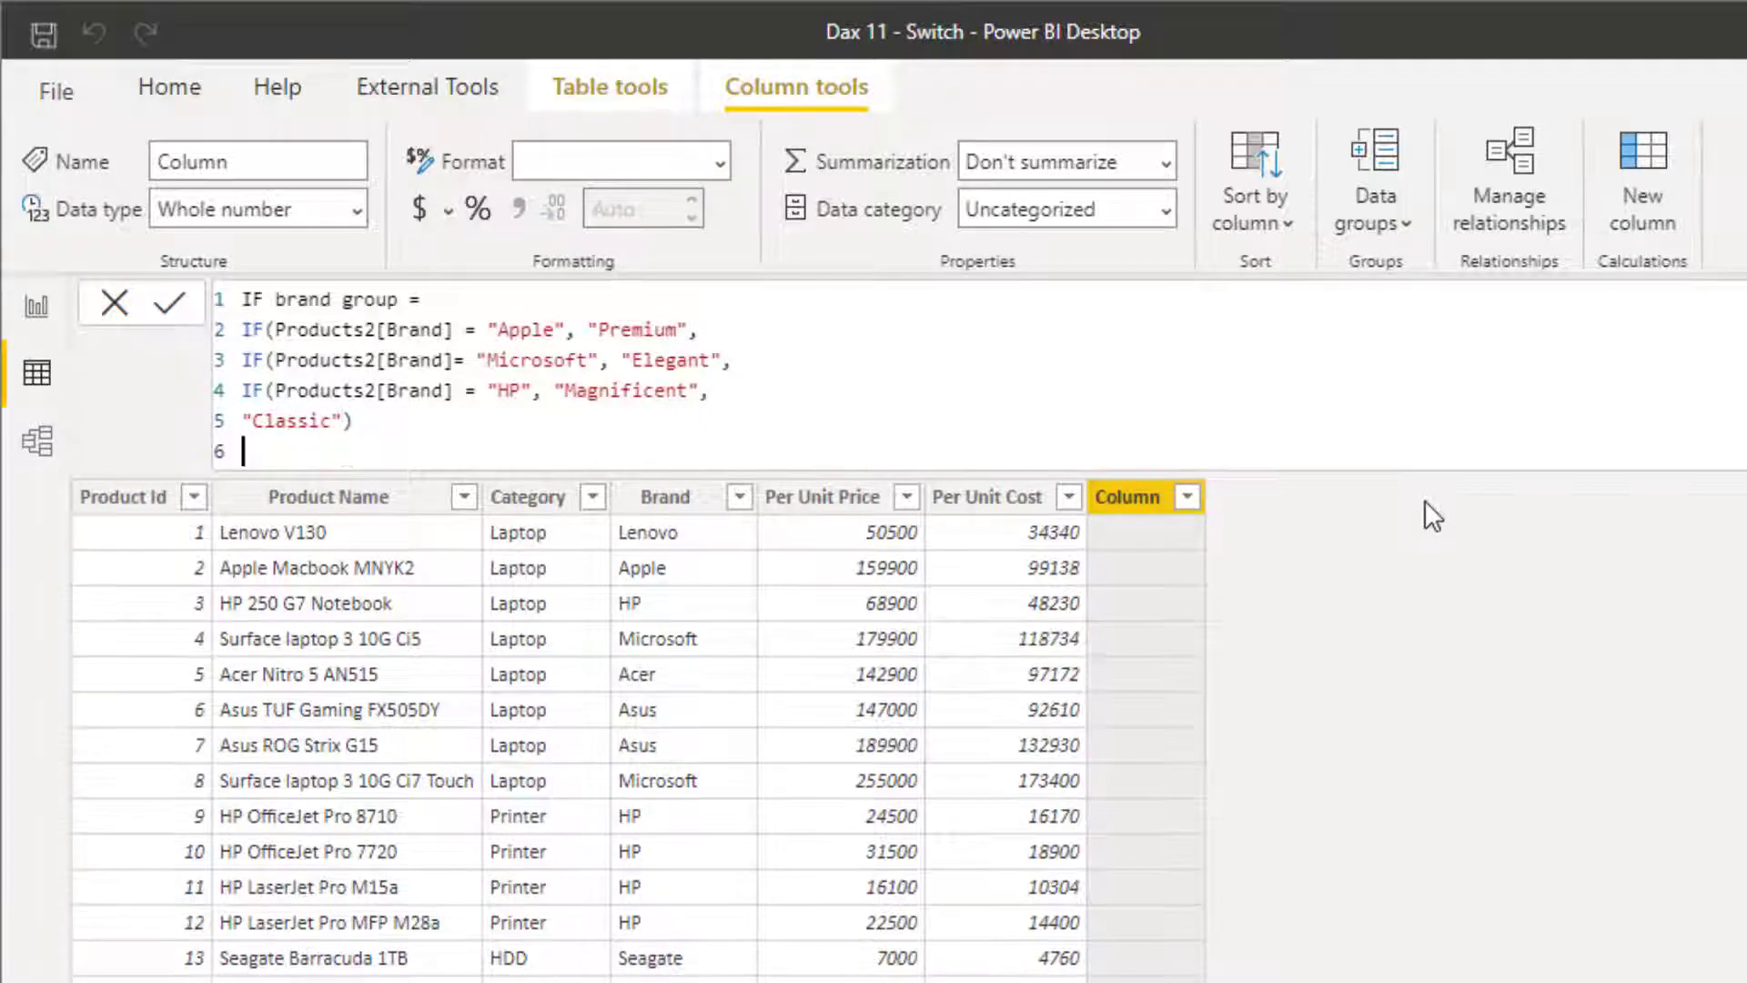
type(")")
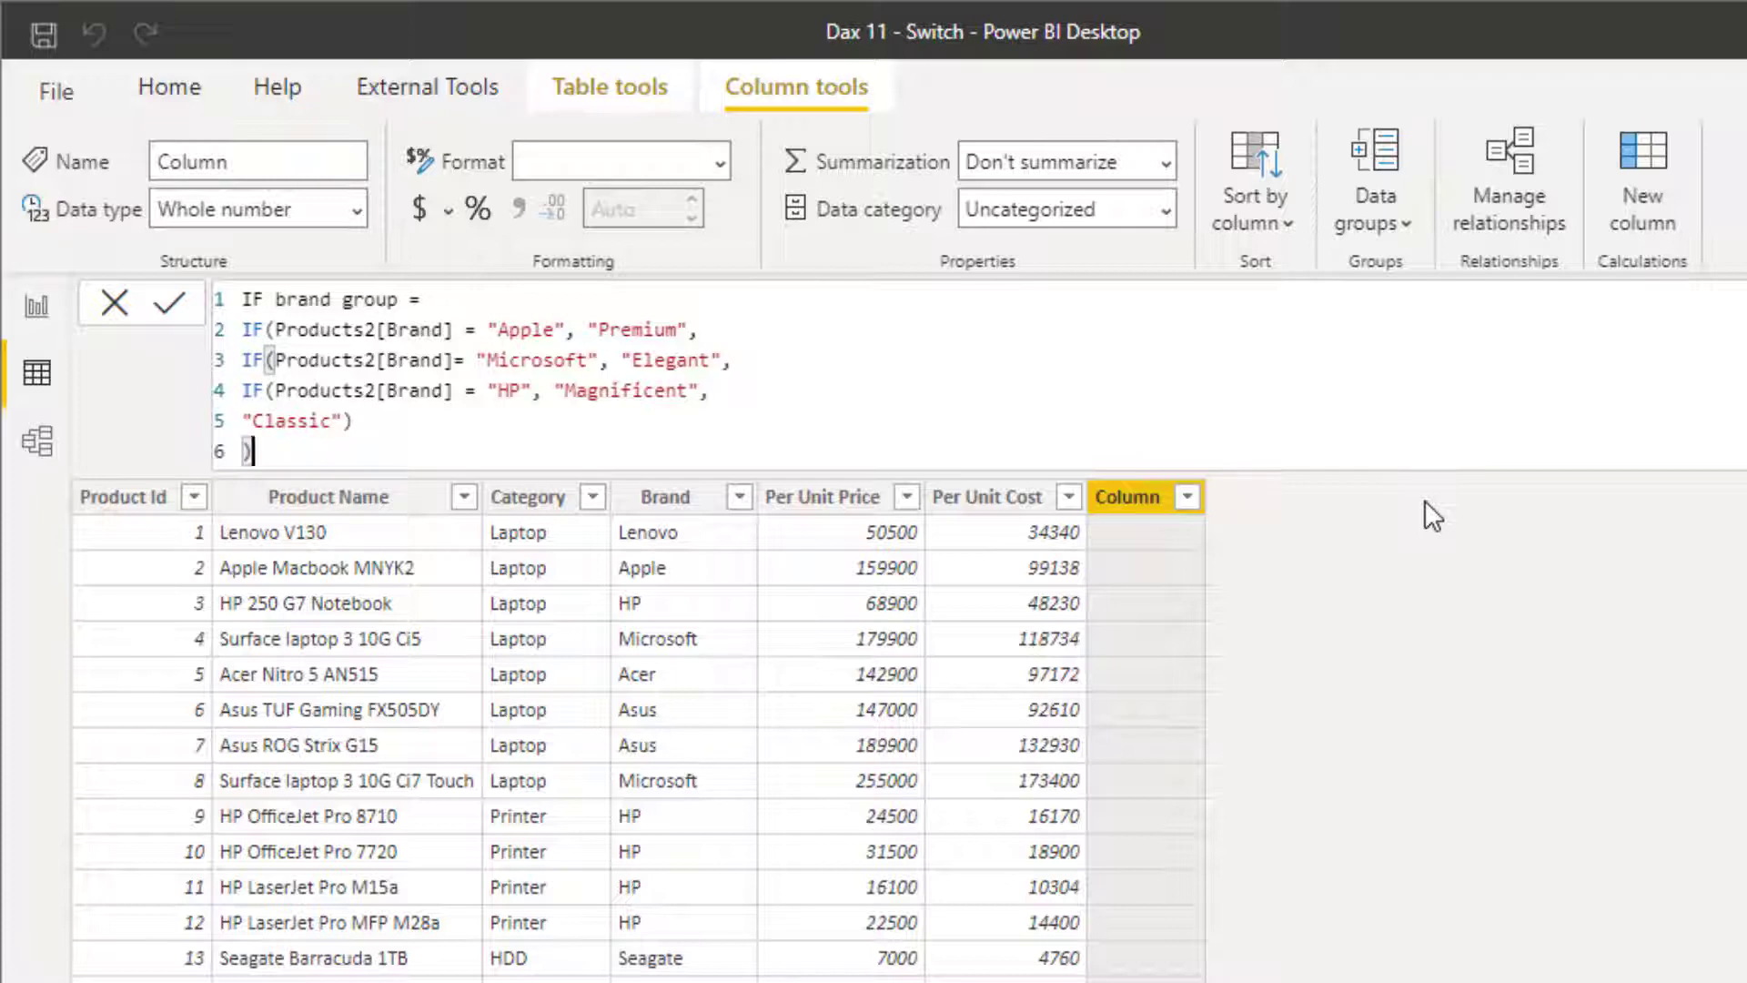
type(")")
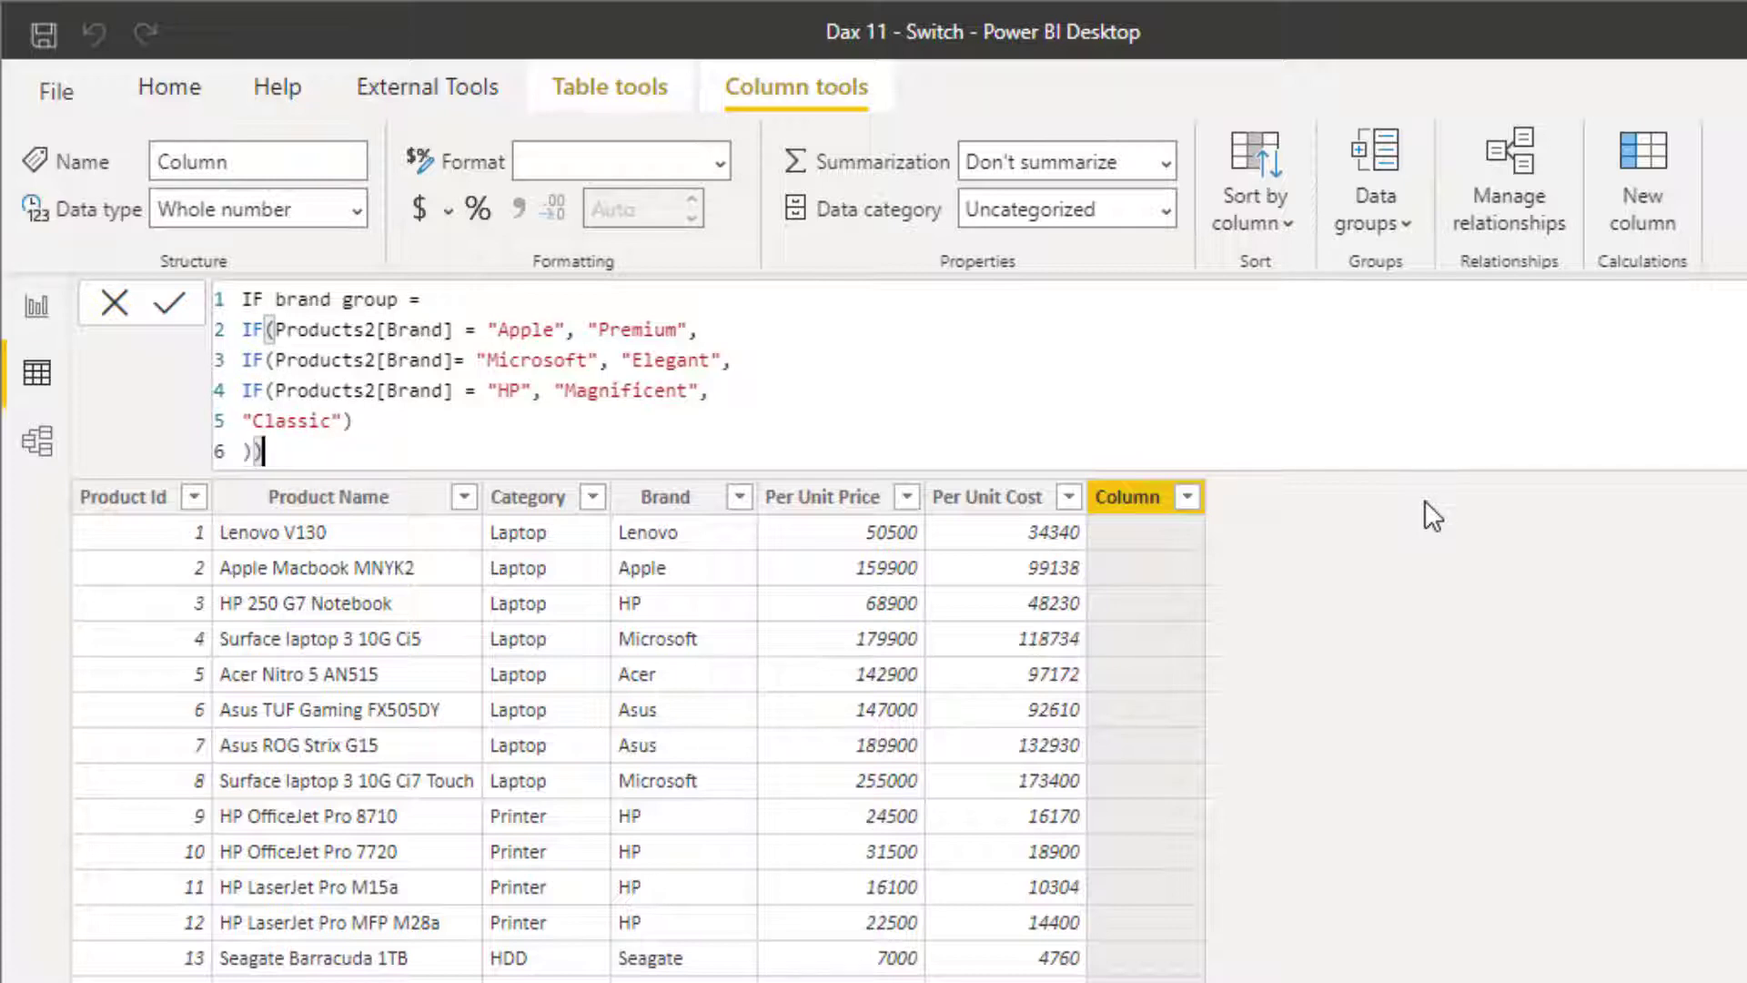
key("Return")
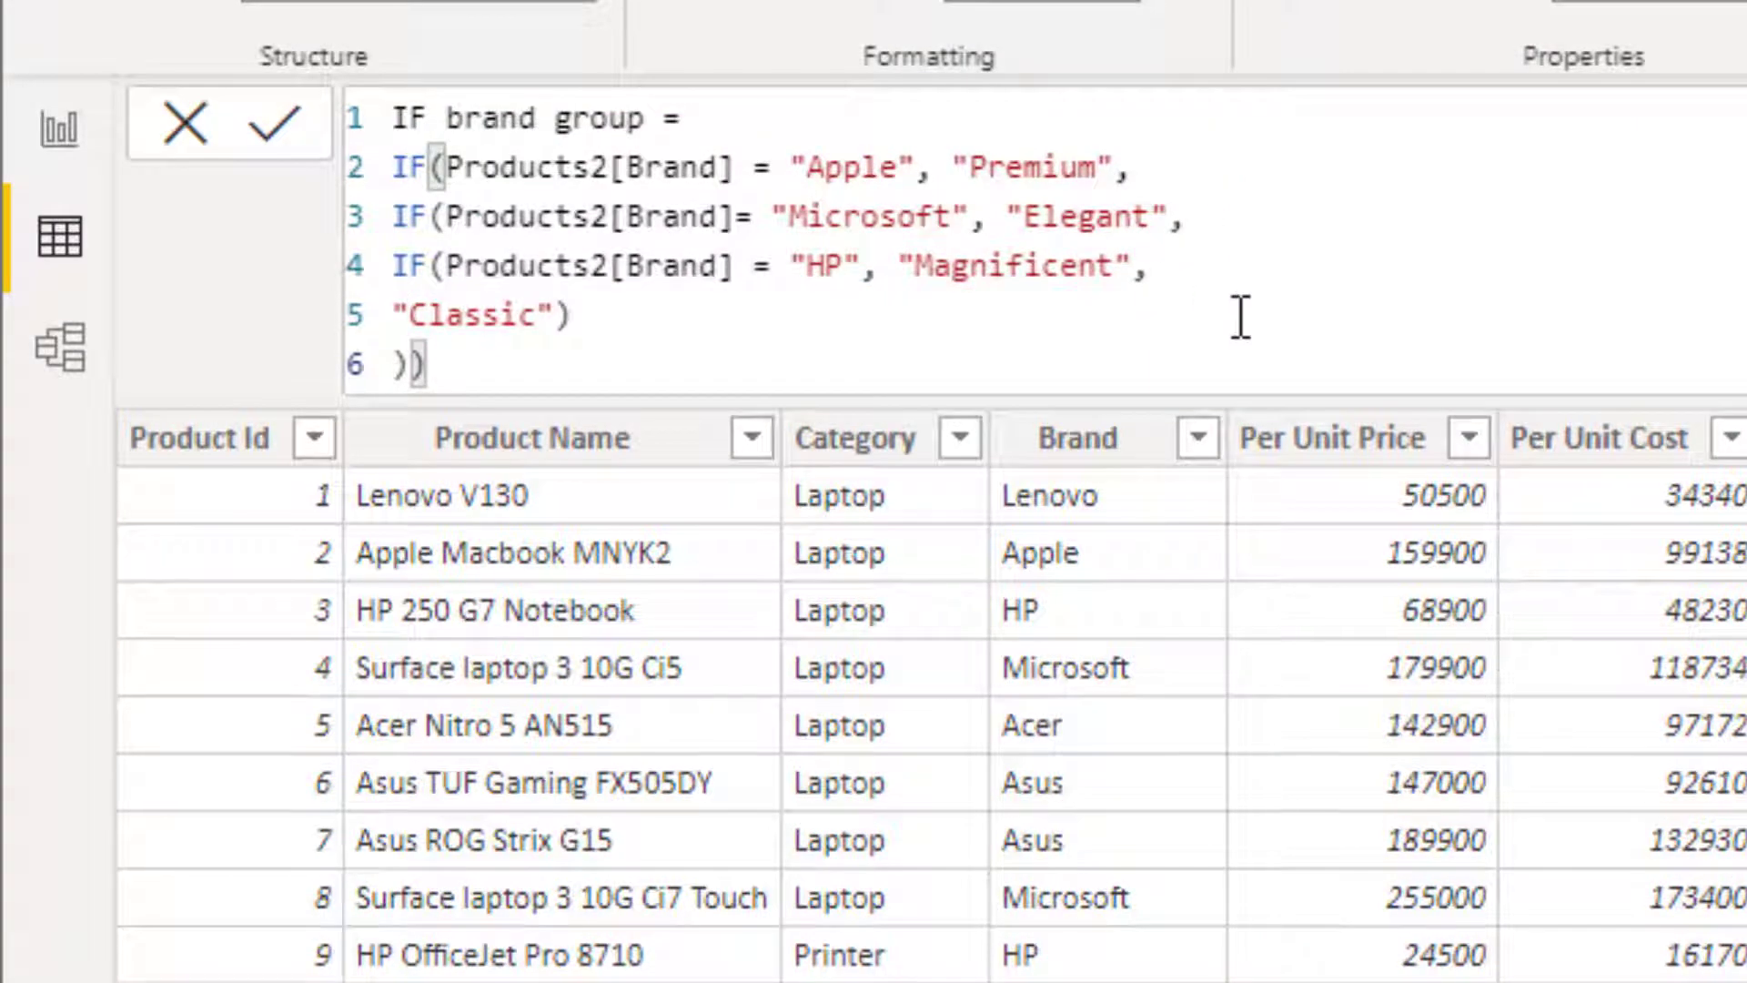
key("Return")
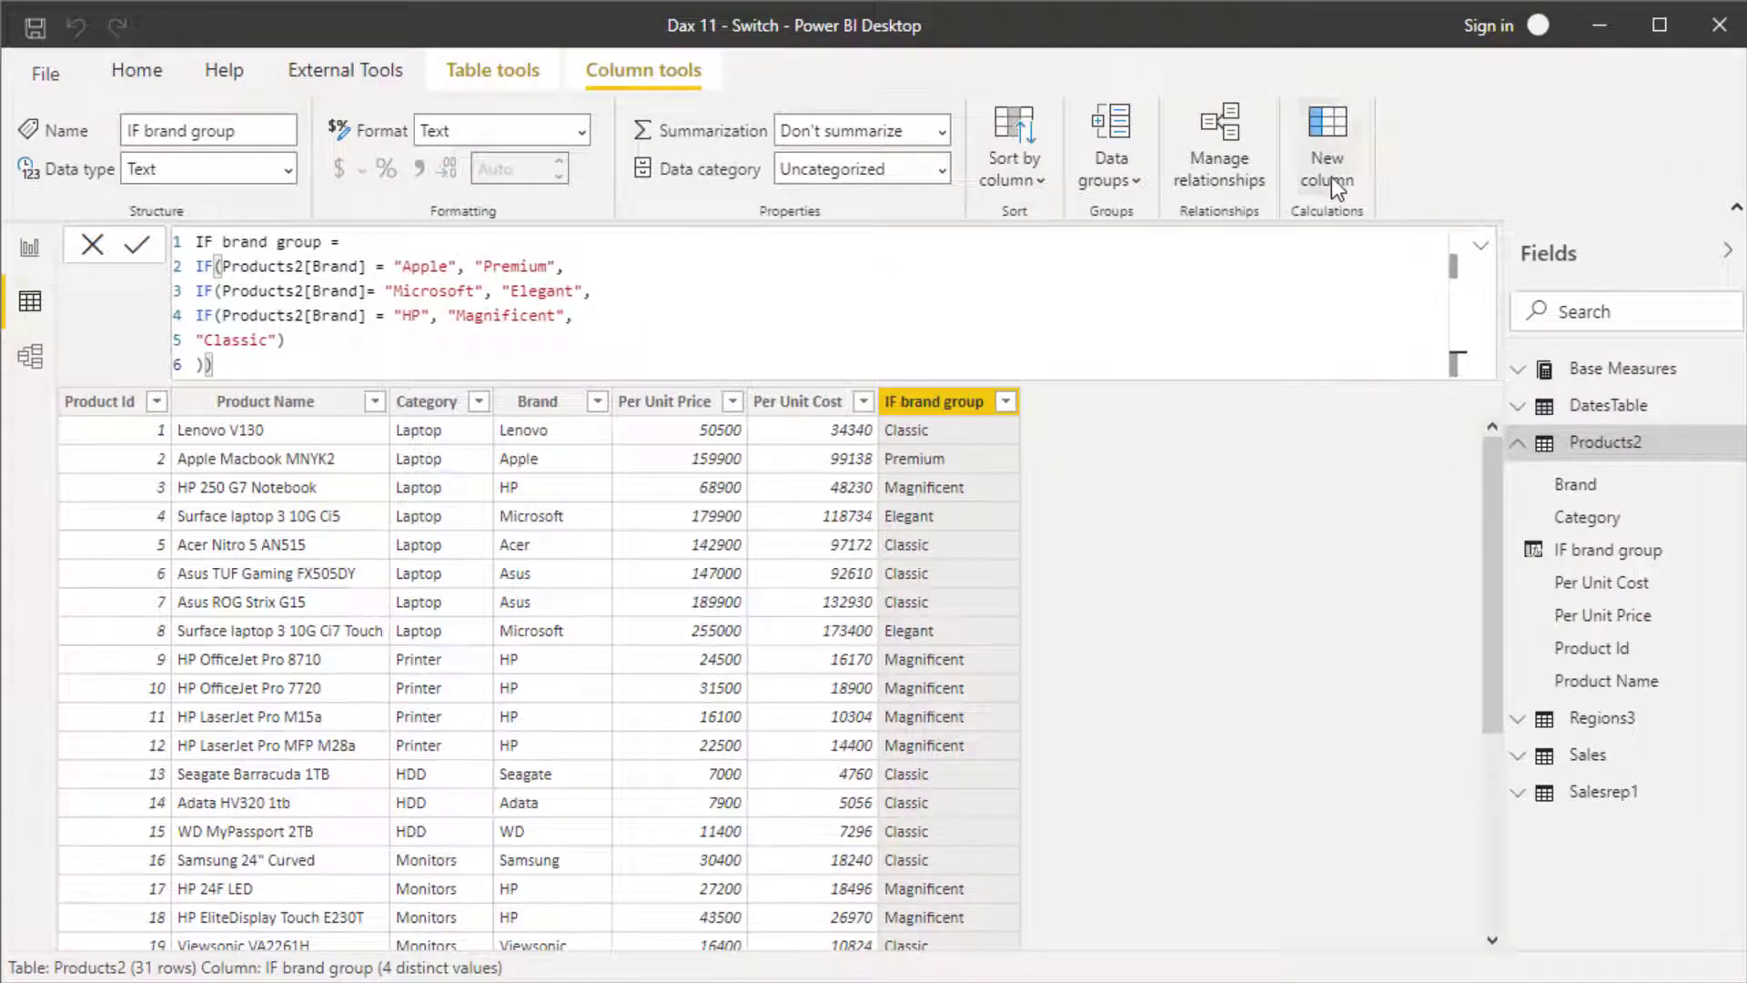
- Start another calculated column in Products2 named "Switch brand group", with a fresh line for its expression
left_click(1331, 176)
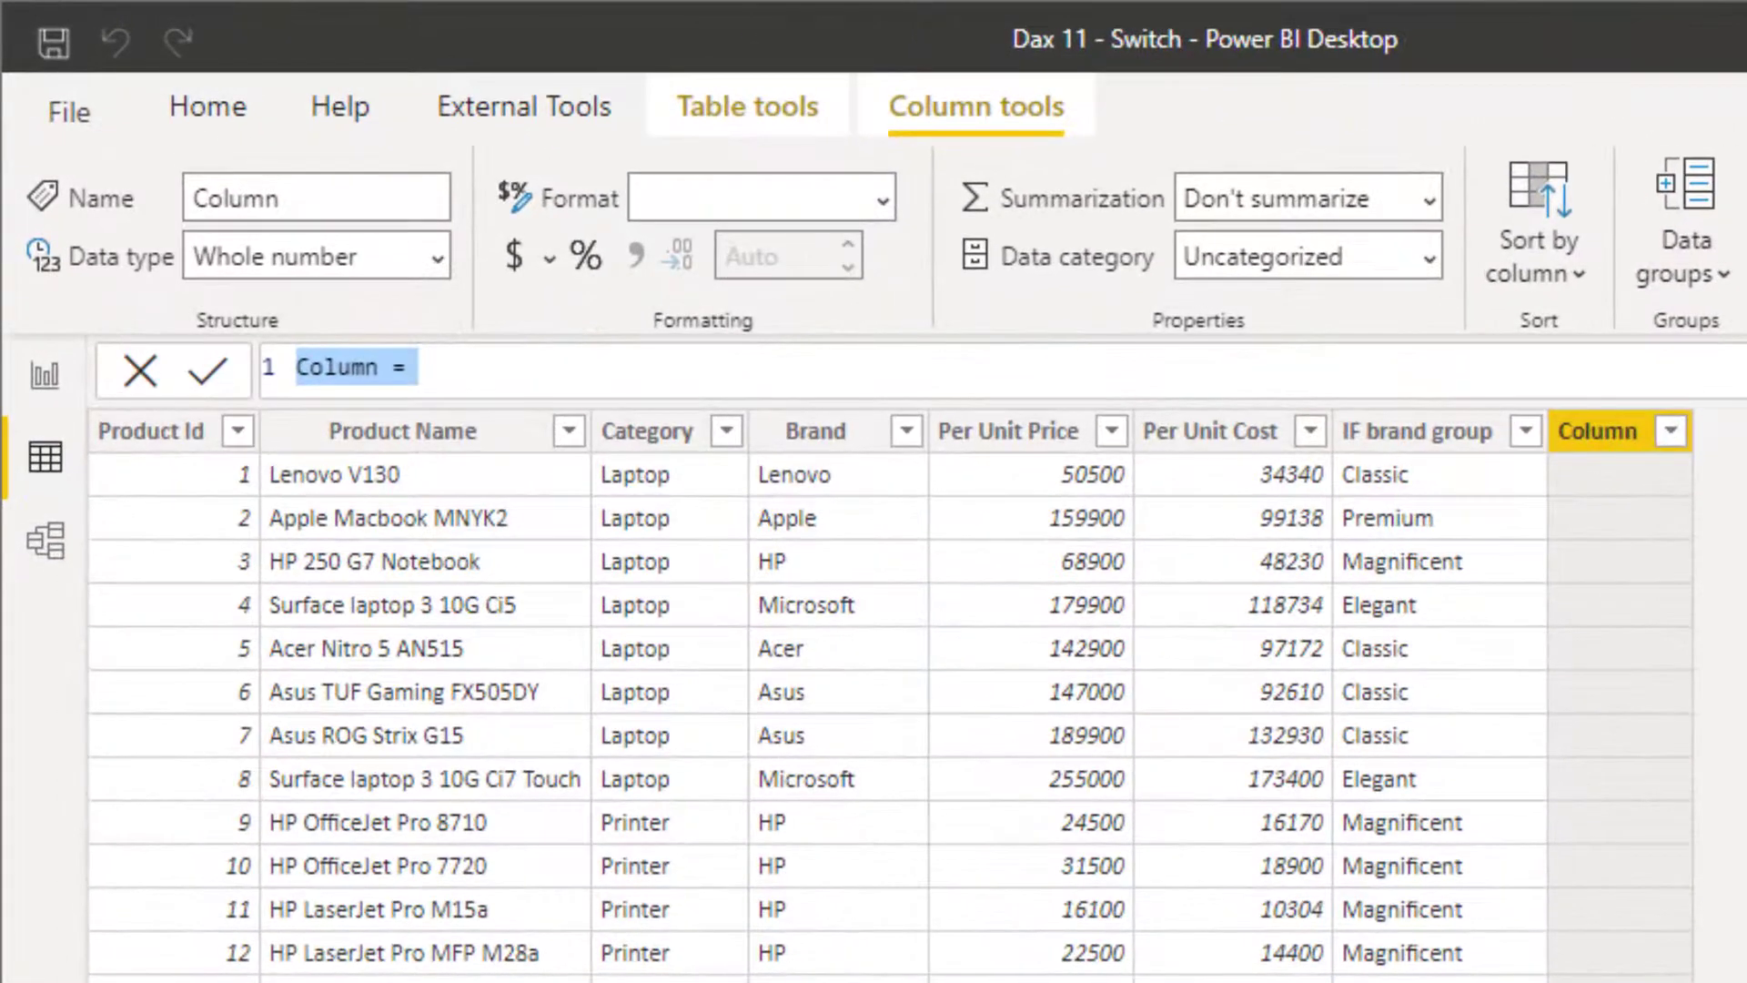
type("S")
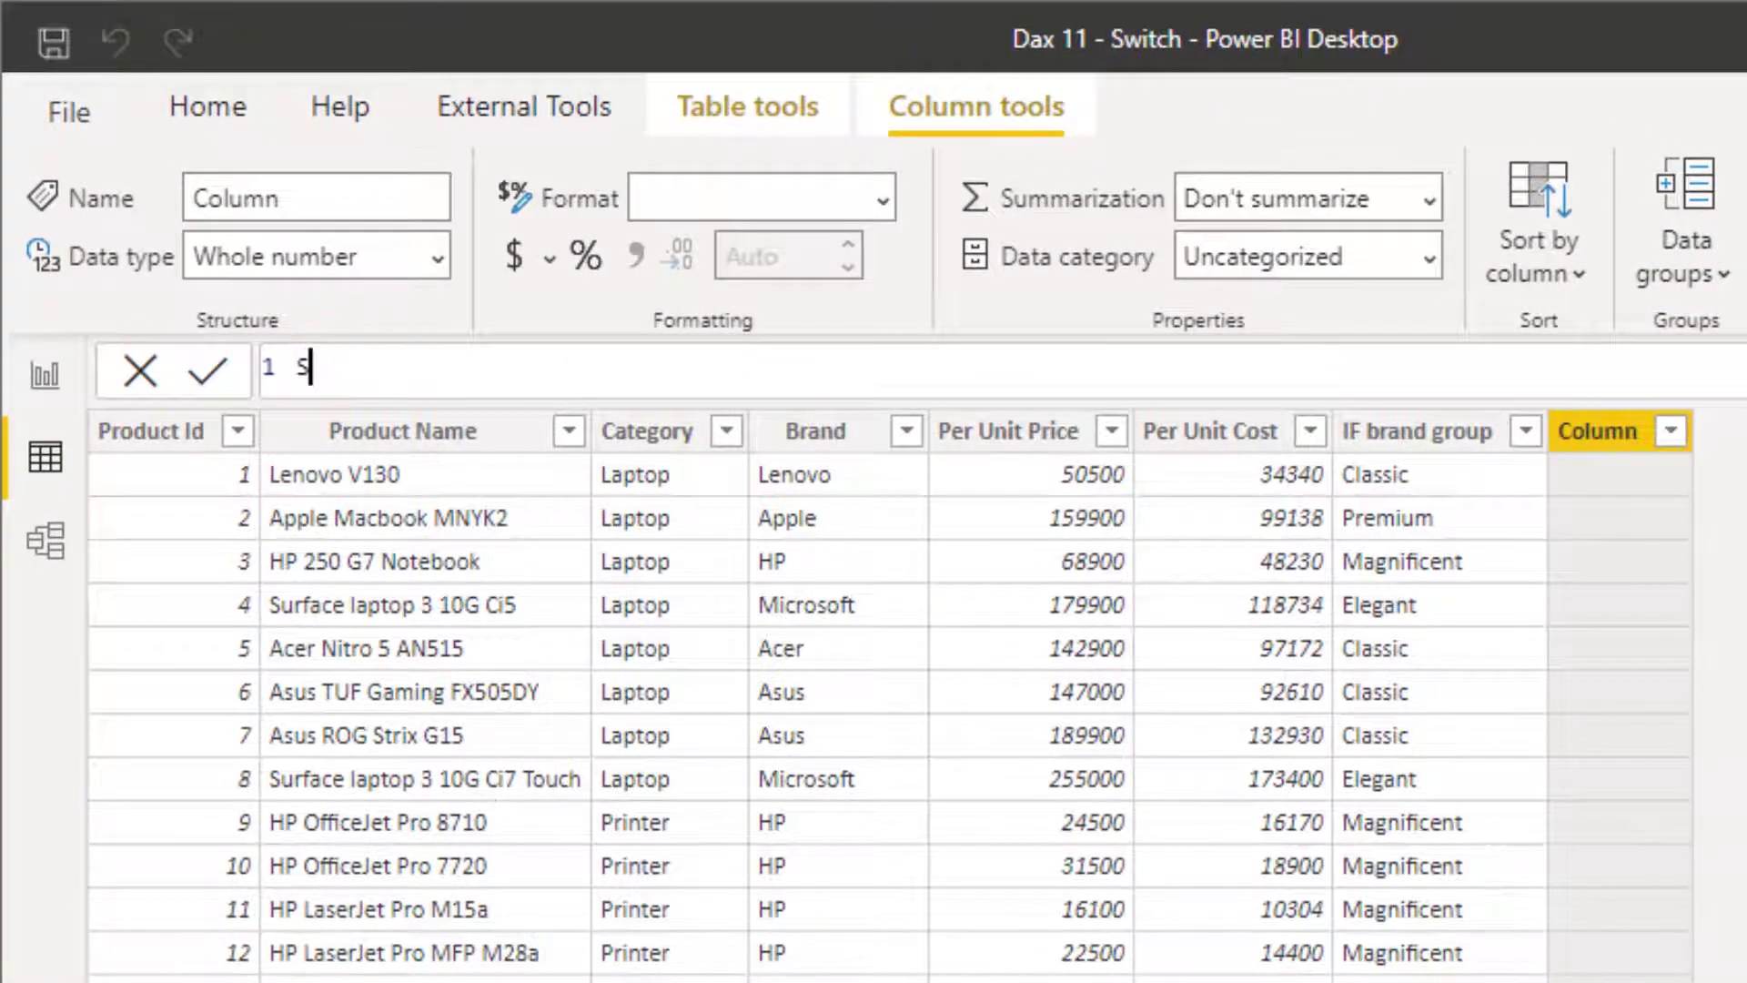
type("witch brand group =")
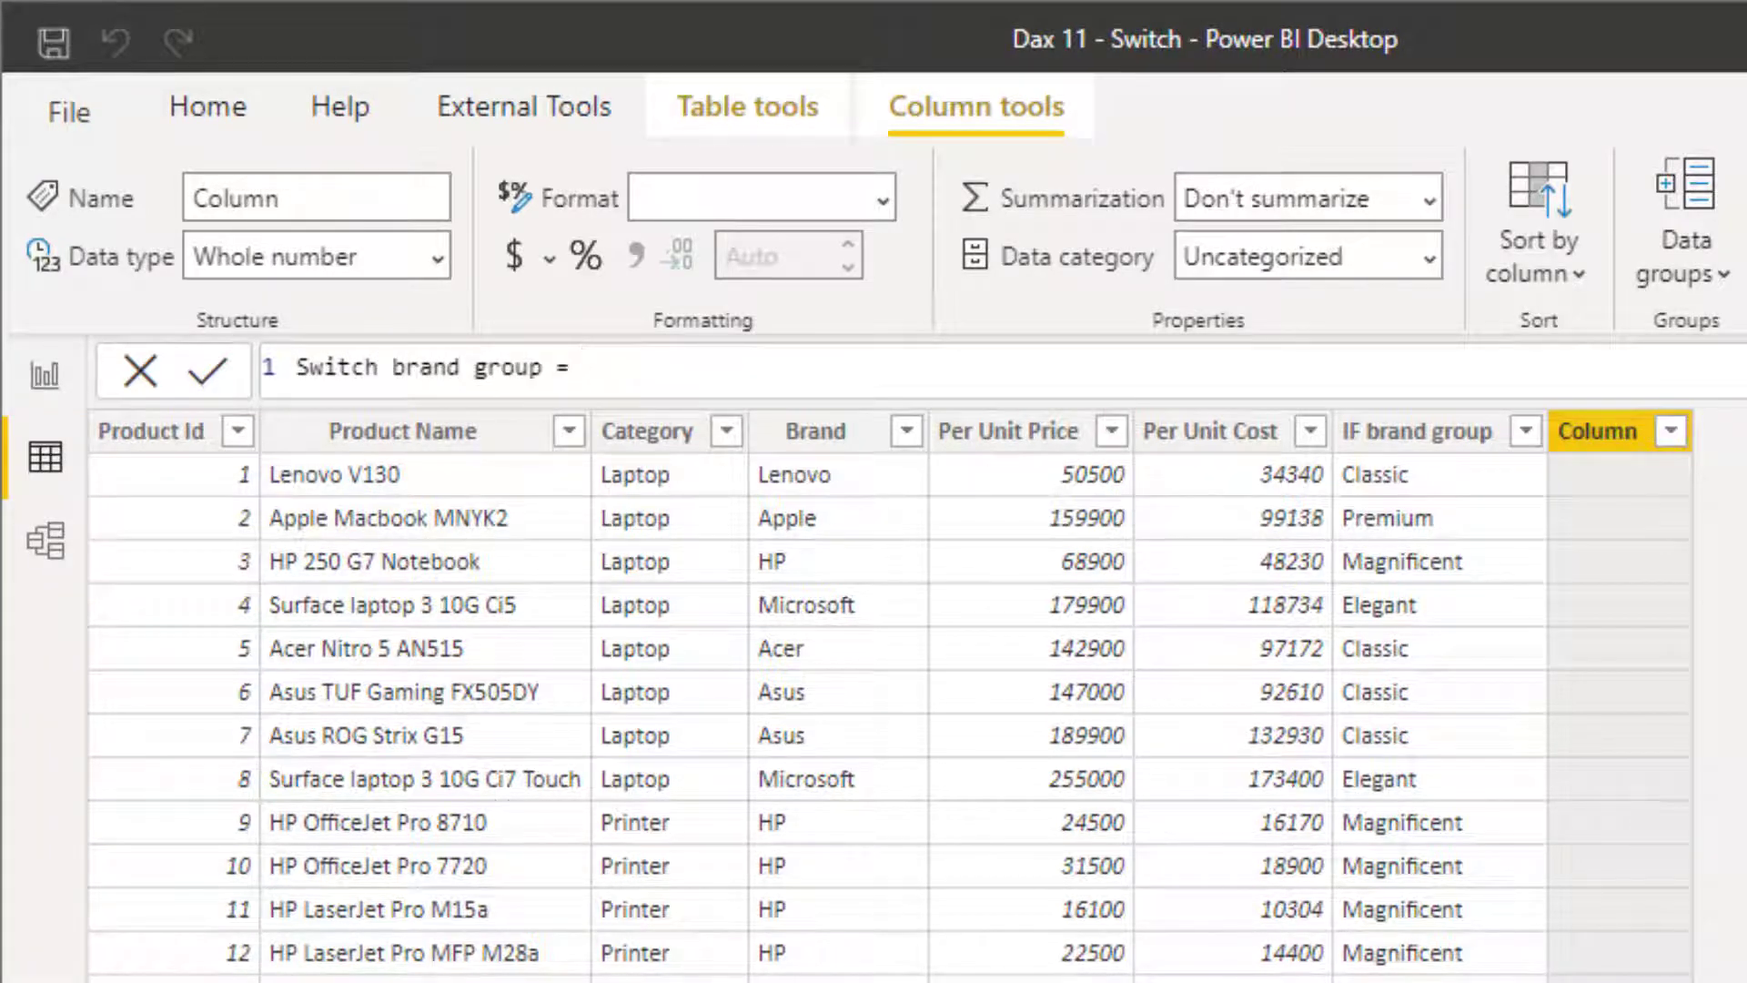
key("shift+Return")
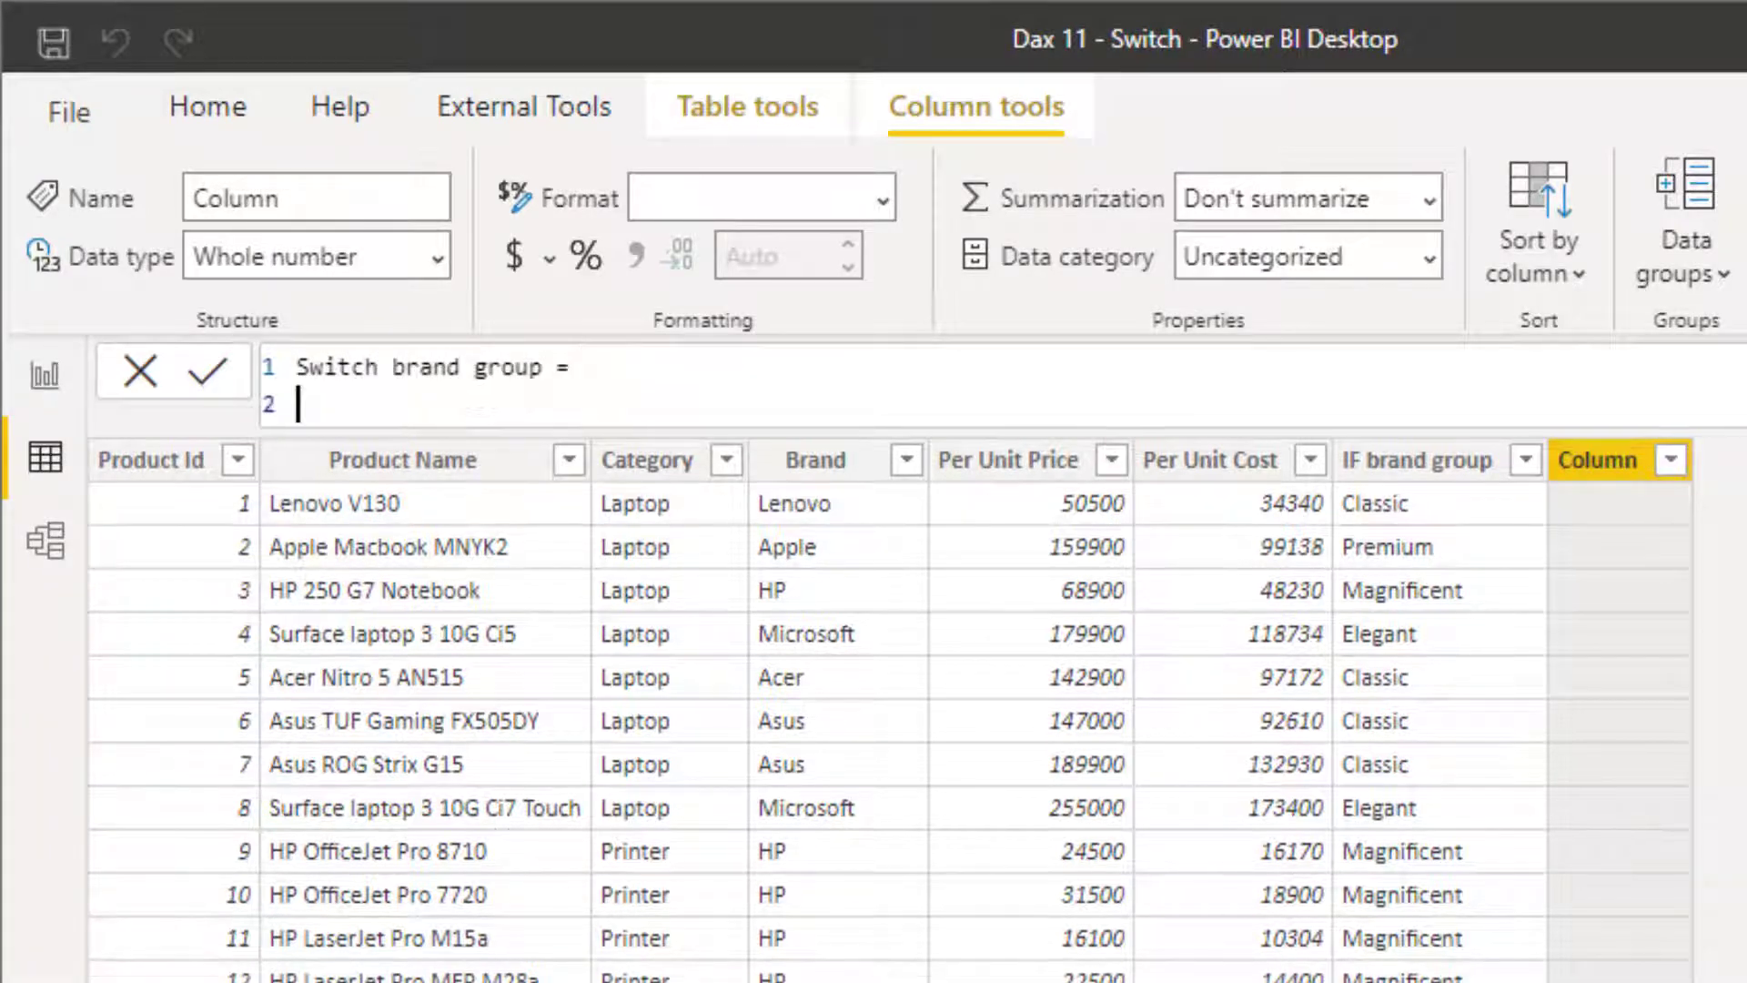
- Begin a SWITCH function that evaluates Products2[Brand], with a new line for its value and result pairs
type("Swi")
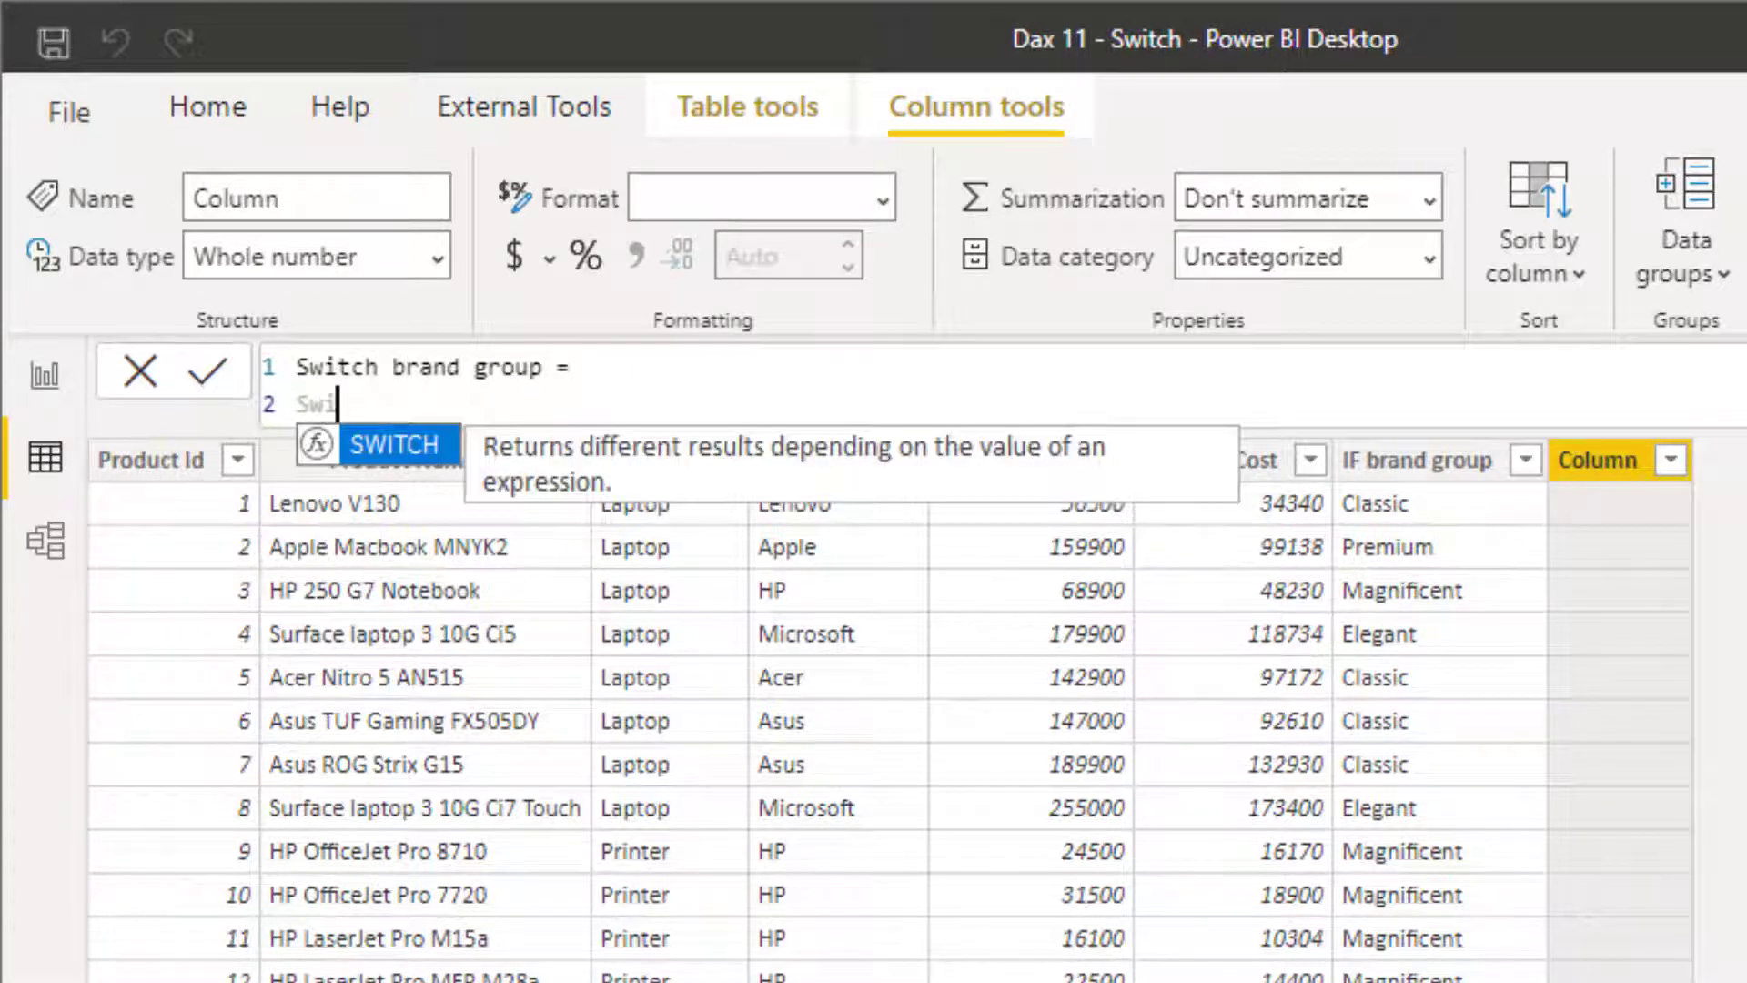
key("Tab")
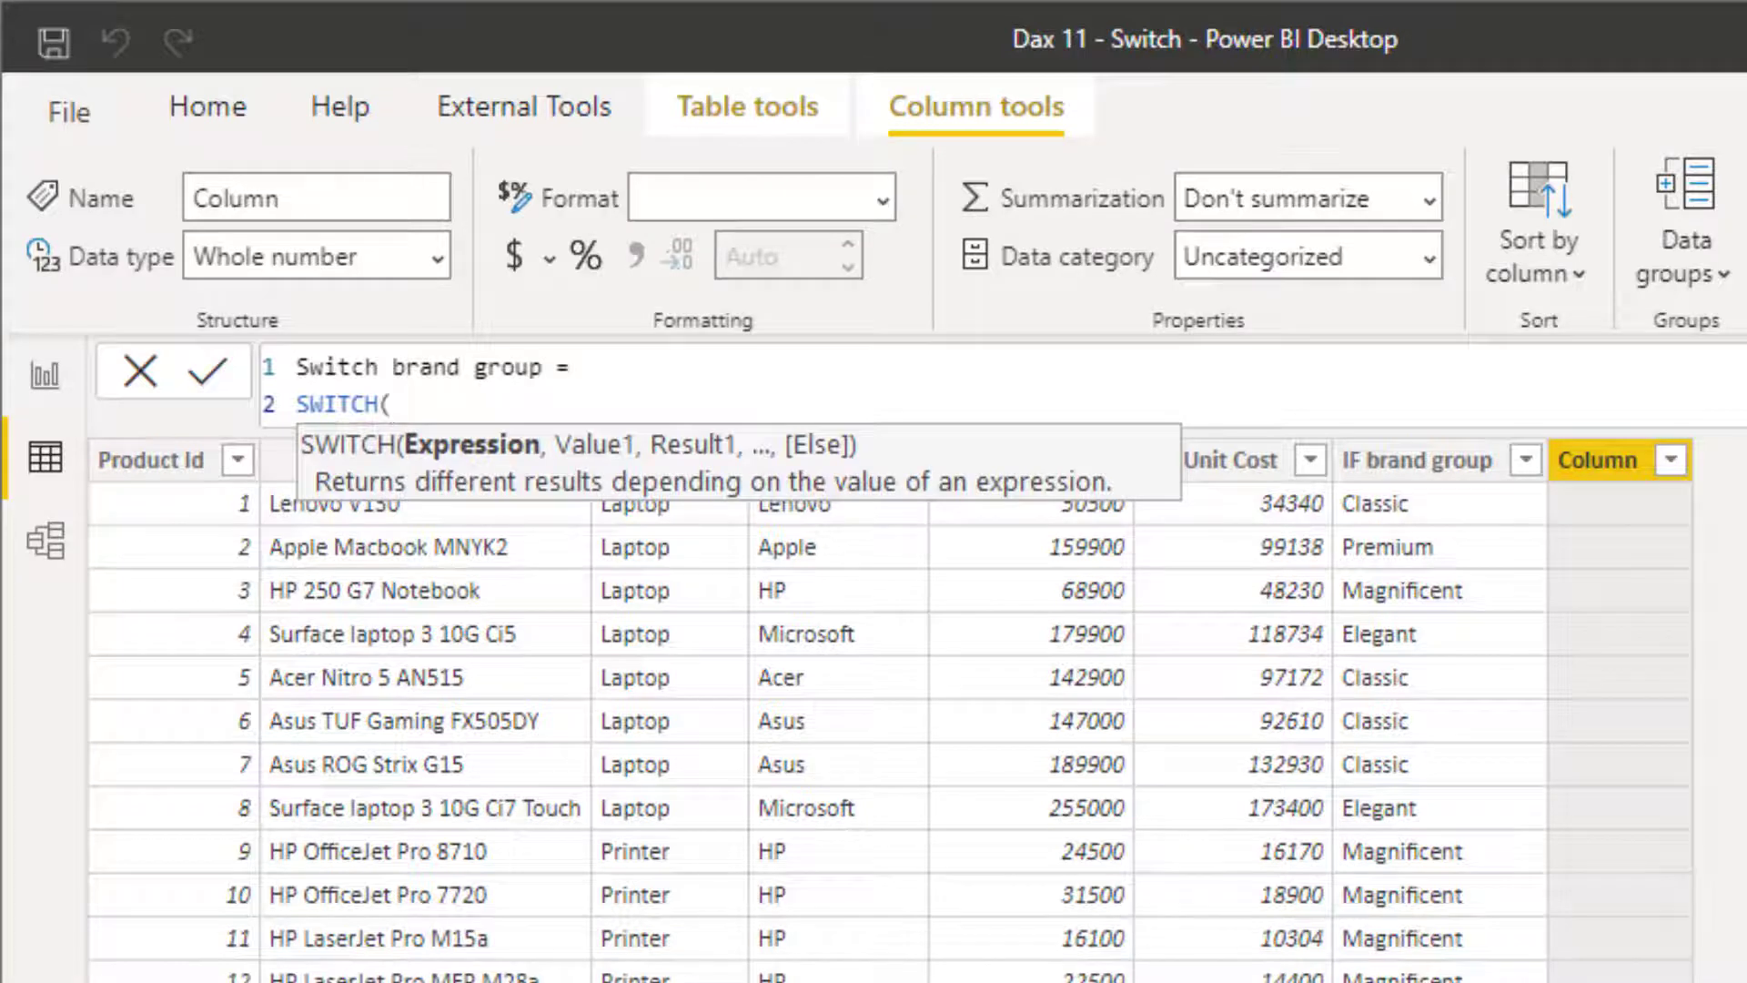
type("brn")
key("Tab")
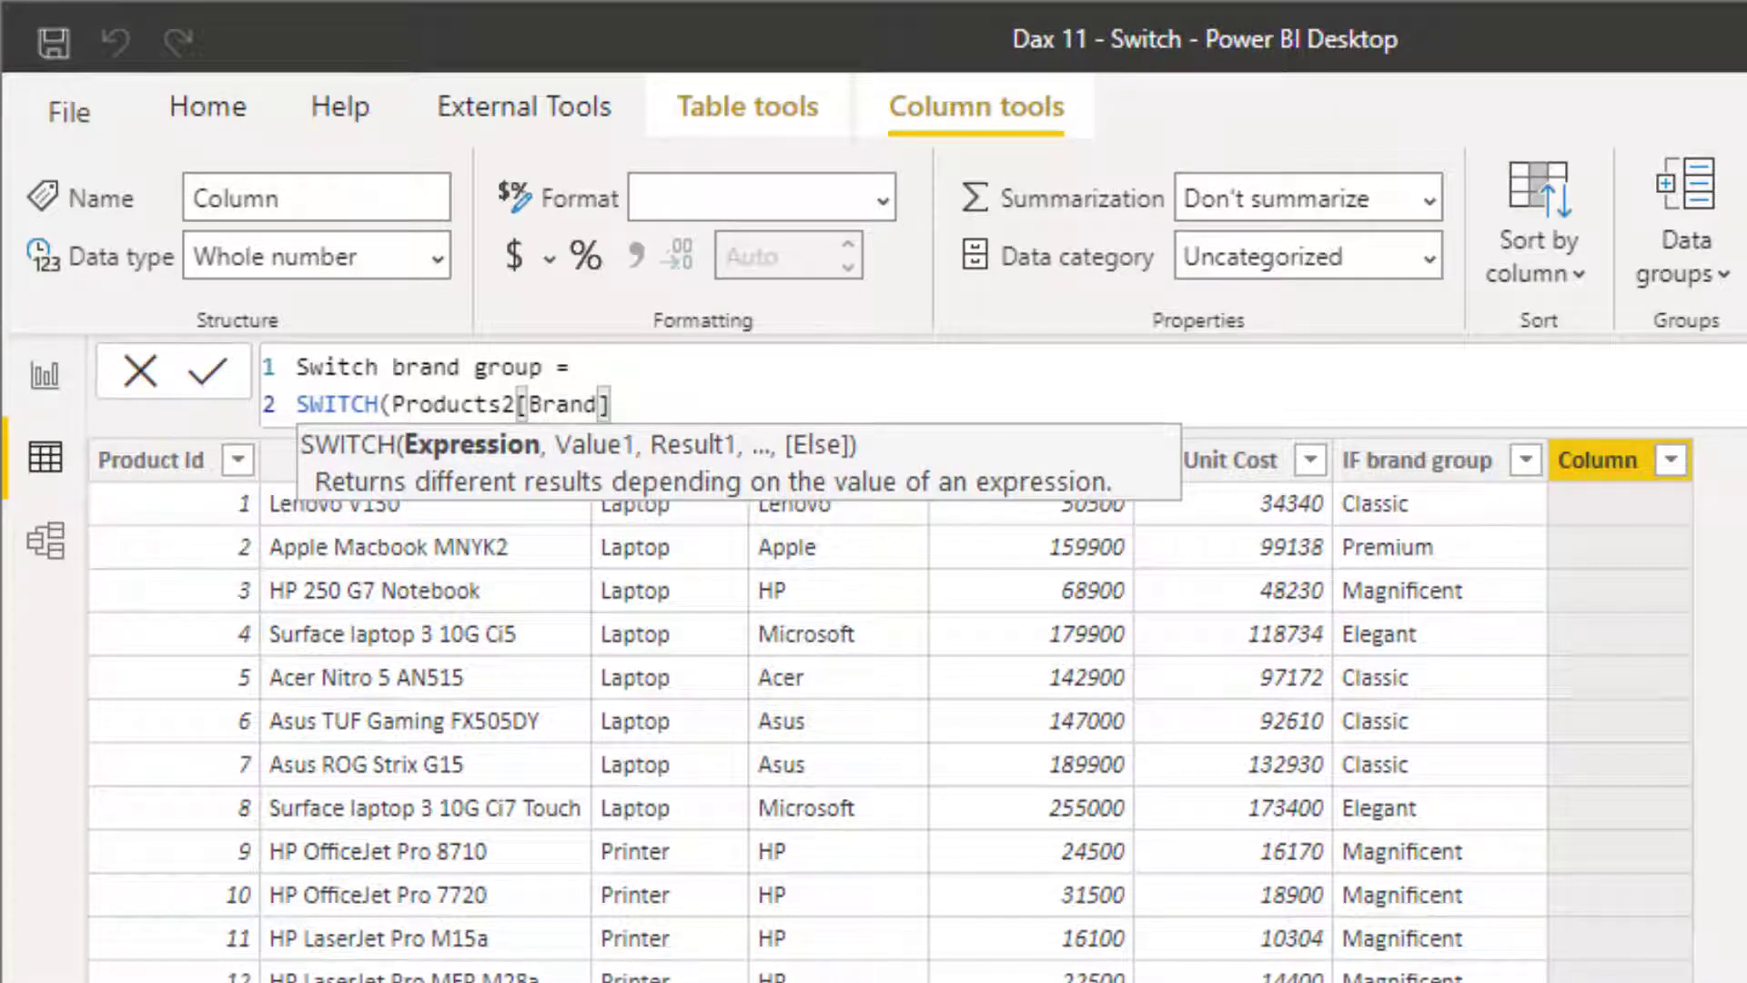
type(",")
key("Return")
- Add the first SWITCH pair so that the brand "Apple" returns "Premium"
type("\"App")
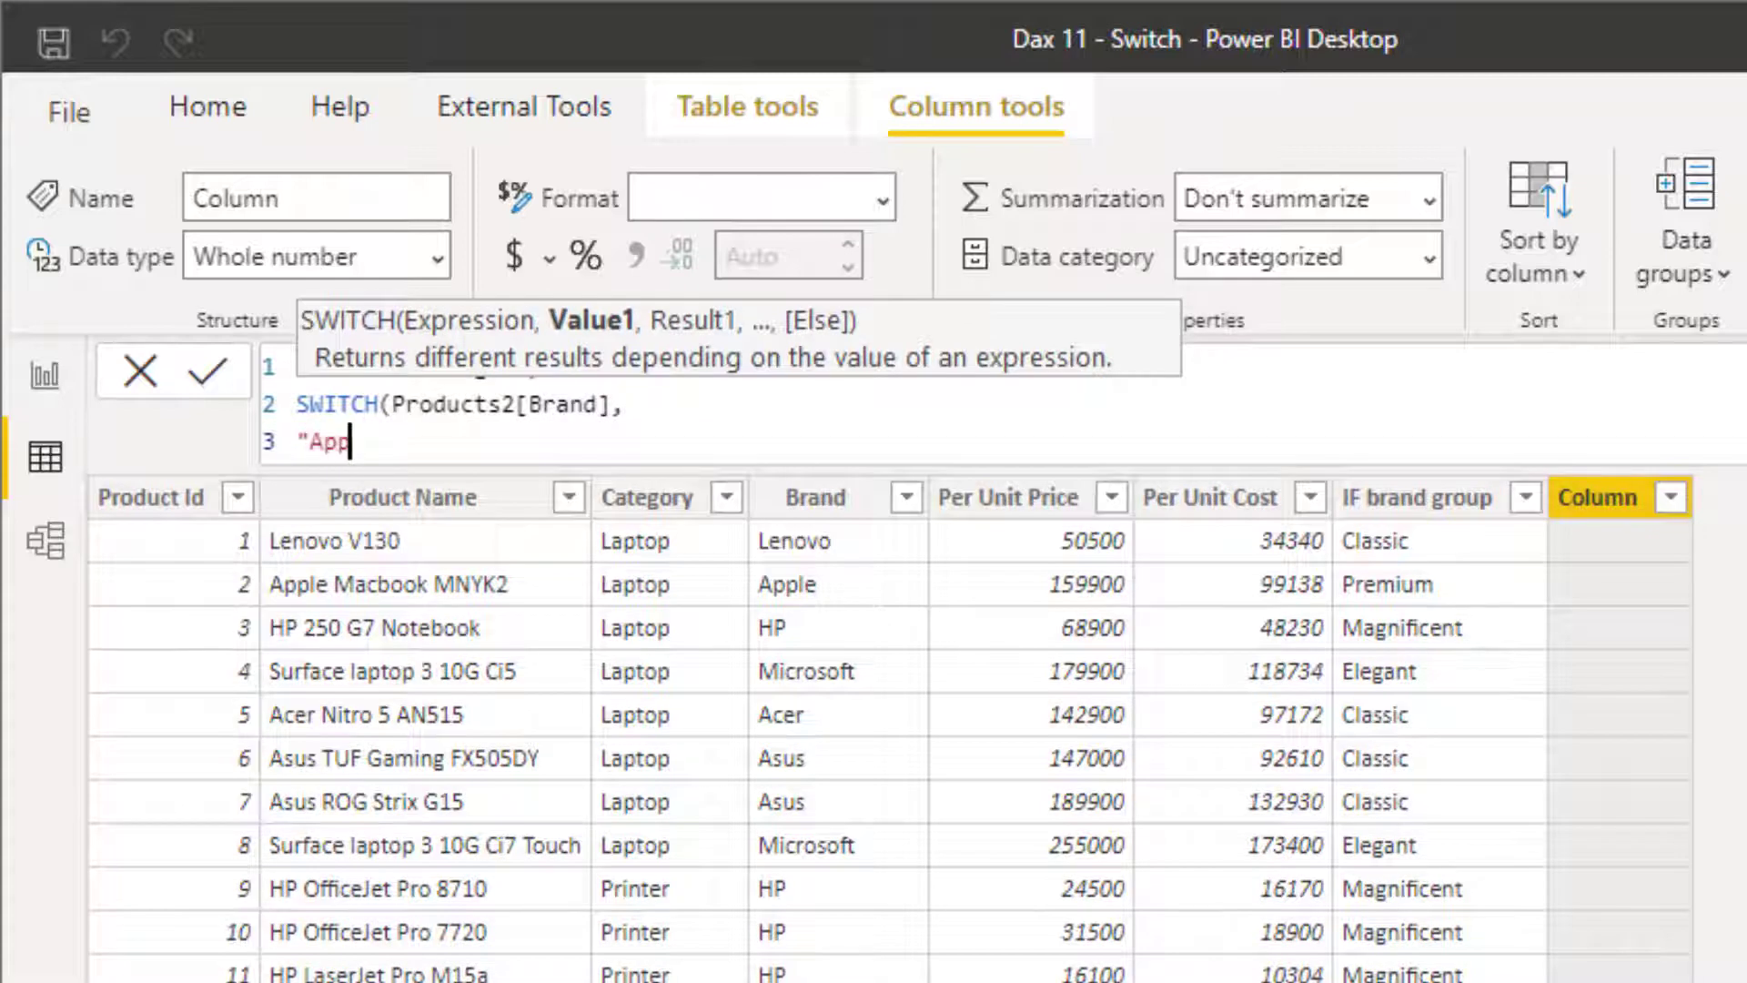
type("le\", ")
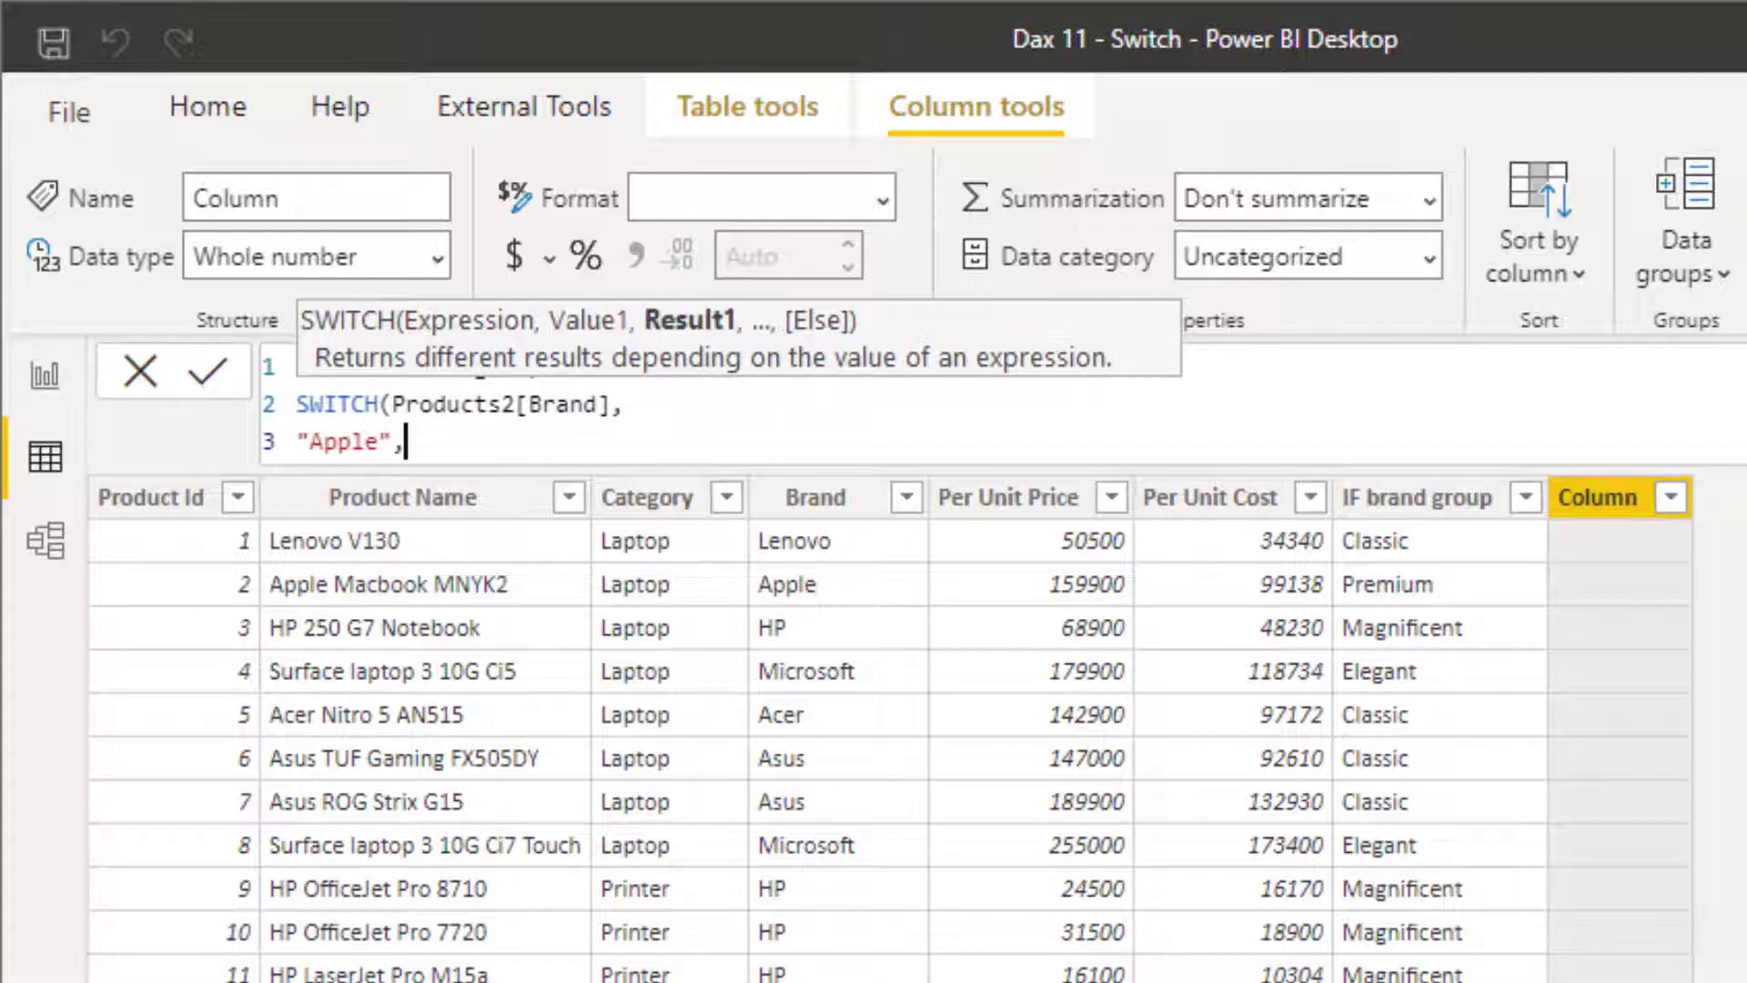
type("\"Premium")
type("\",")
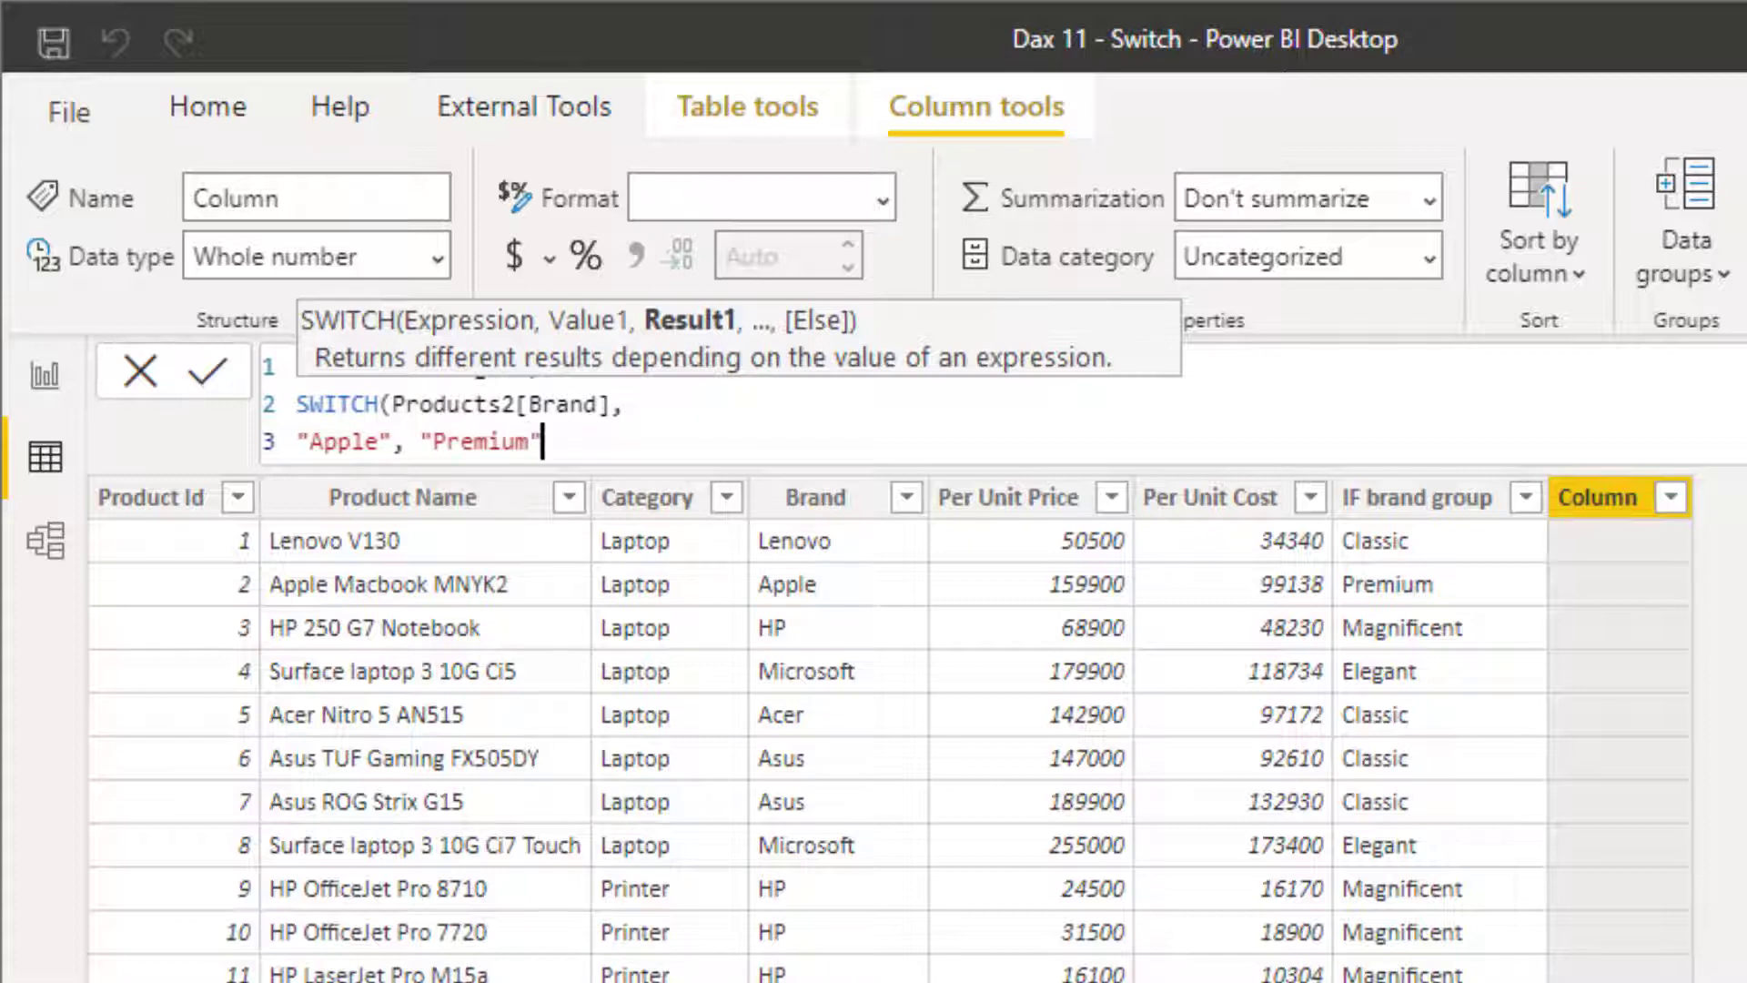
- Add a second SWITCH pair on its own line that returns "Elegant" for "Microsoft"
key("shift+Return")
type("\"")
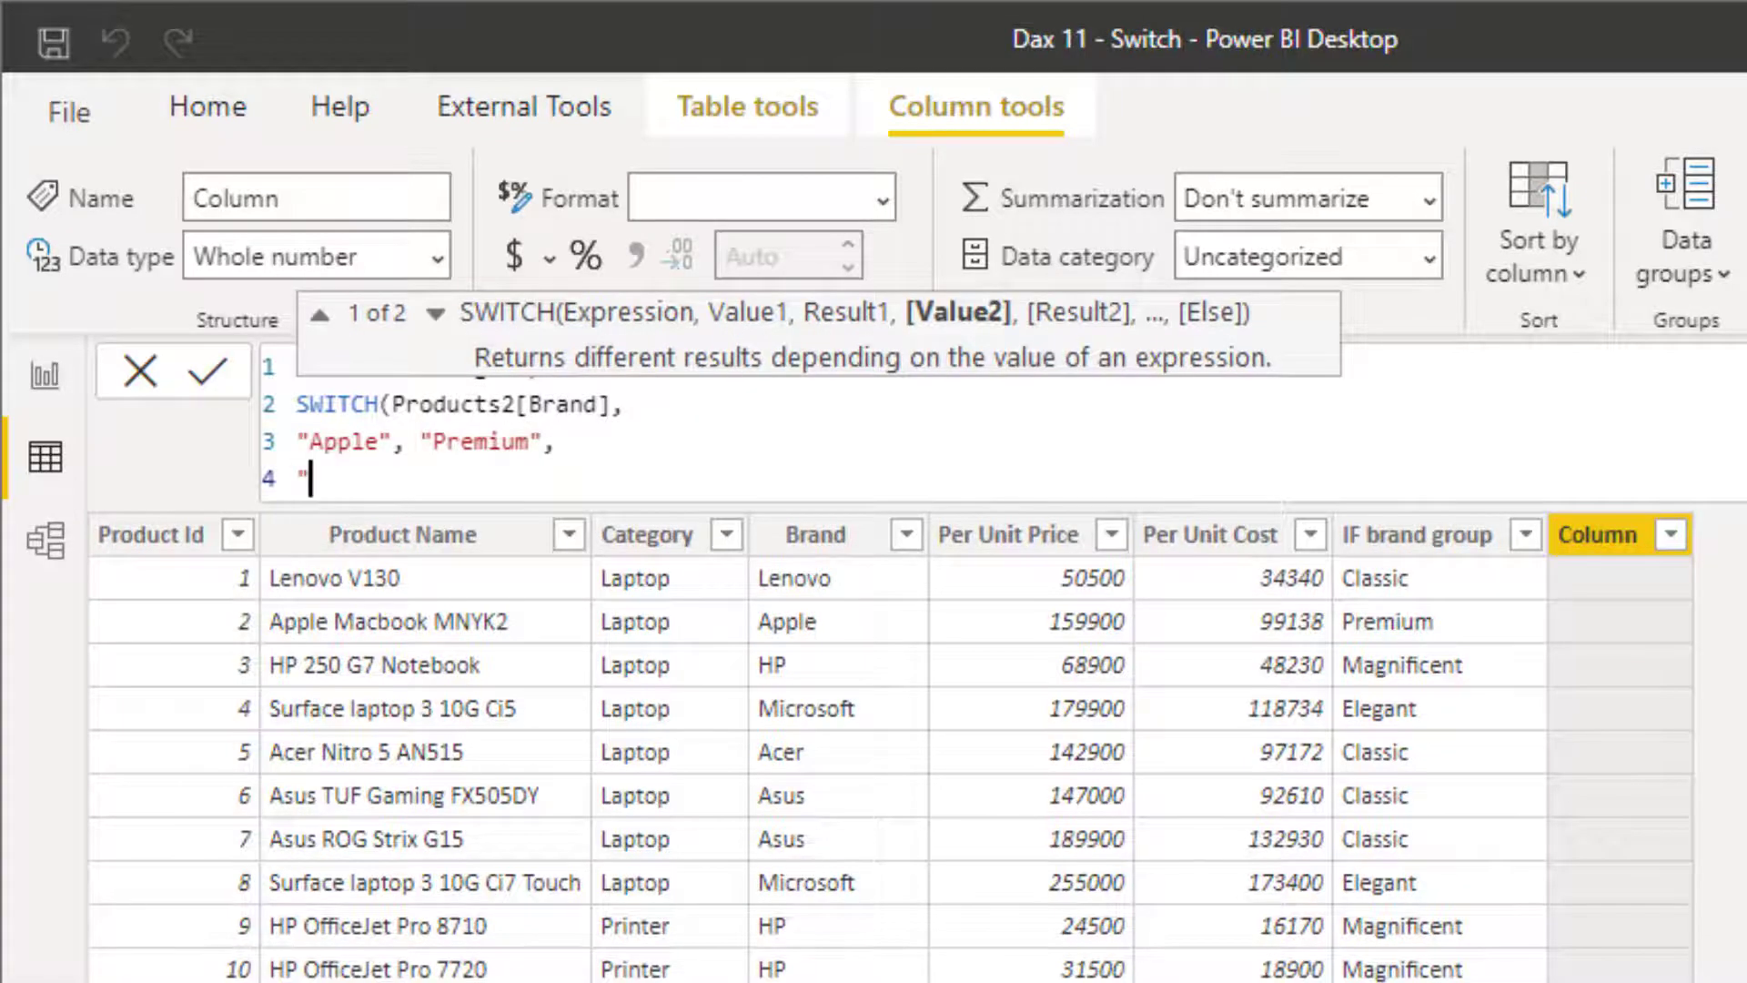
type("Micro")
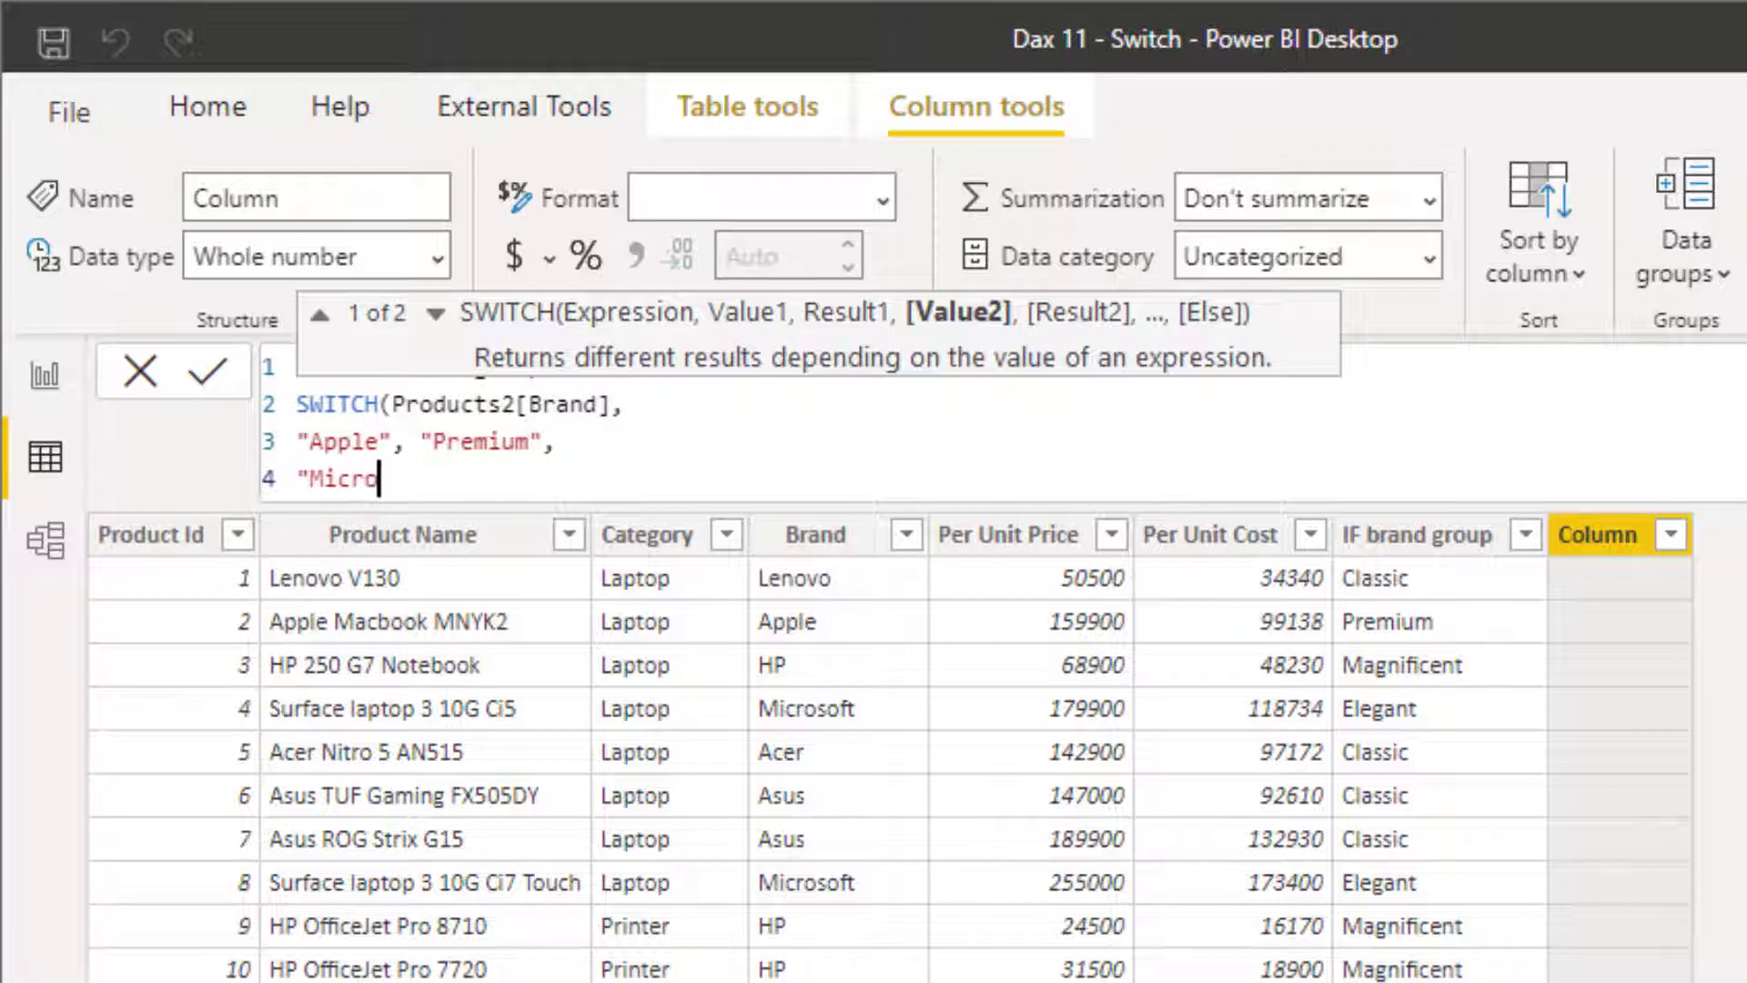
type("soft\", \"")
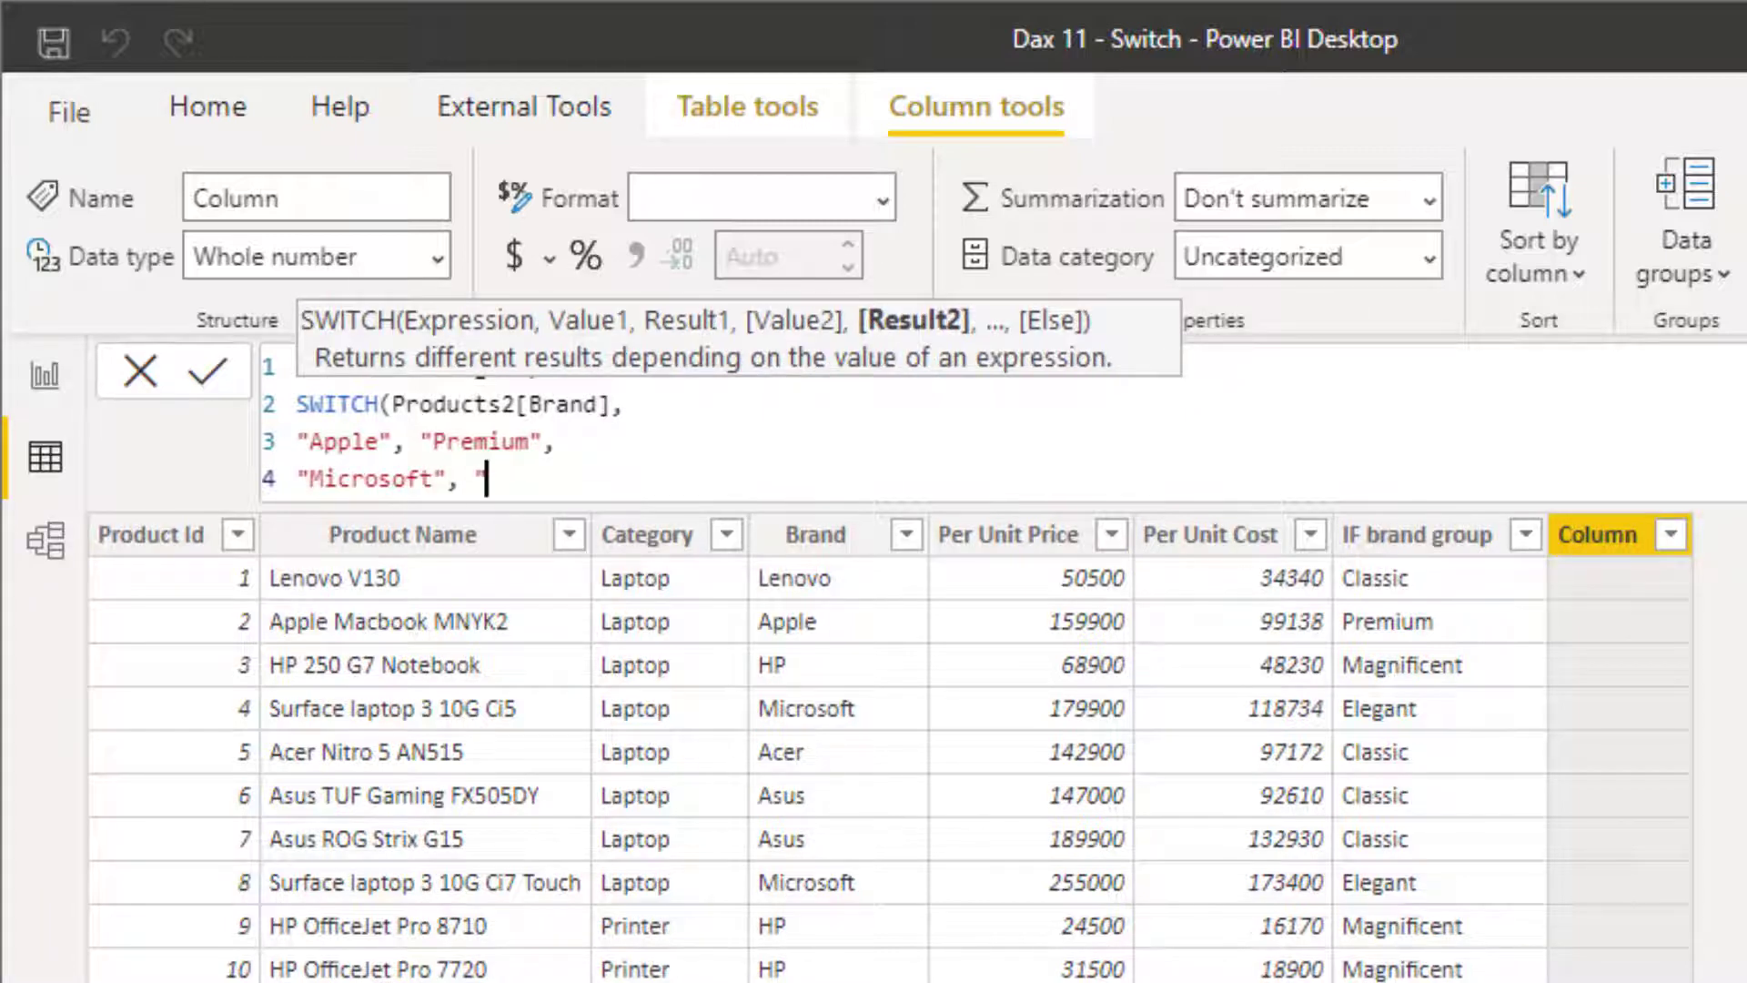
type("Elegant\"")
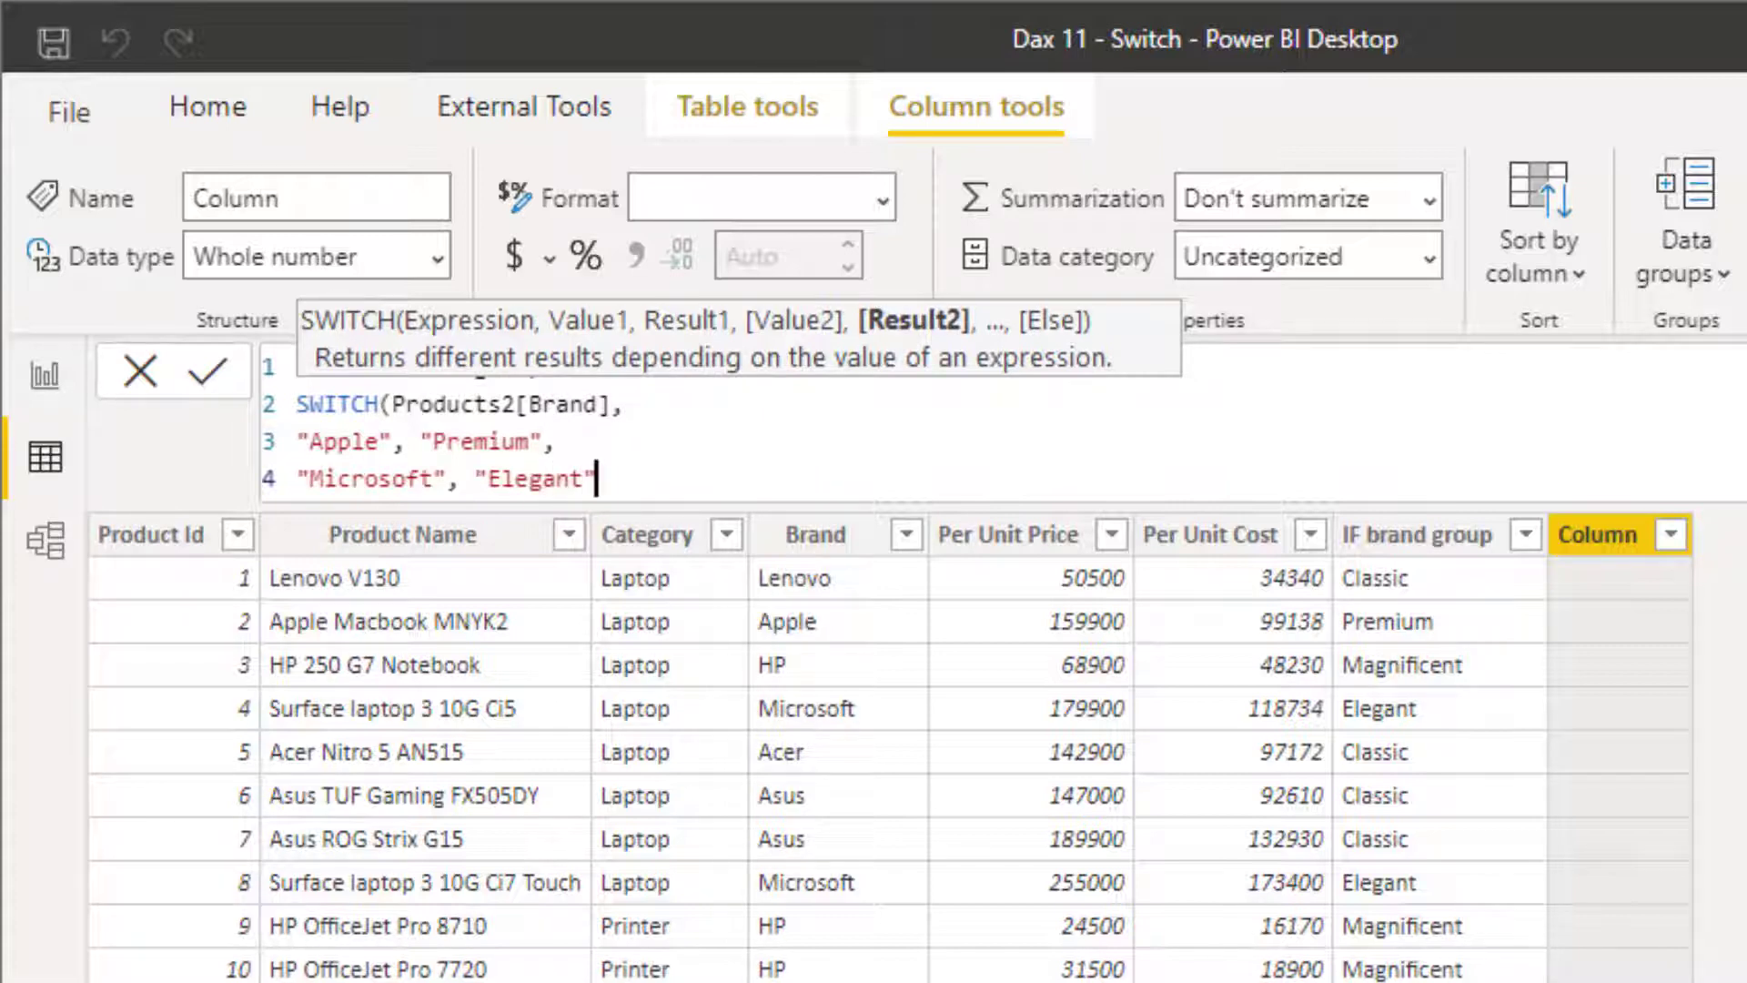
- Add a third SWITCH pair on its own line that returns "Magnificent" for "HP"
type(",")
key("Return")
type("\"HP")
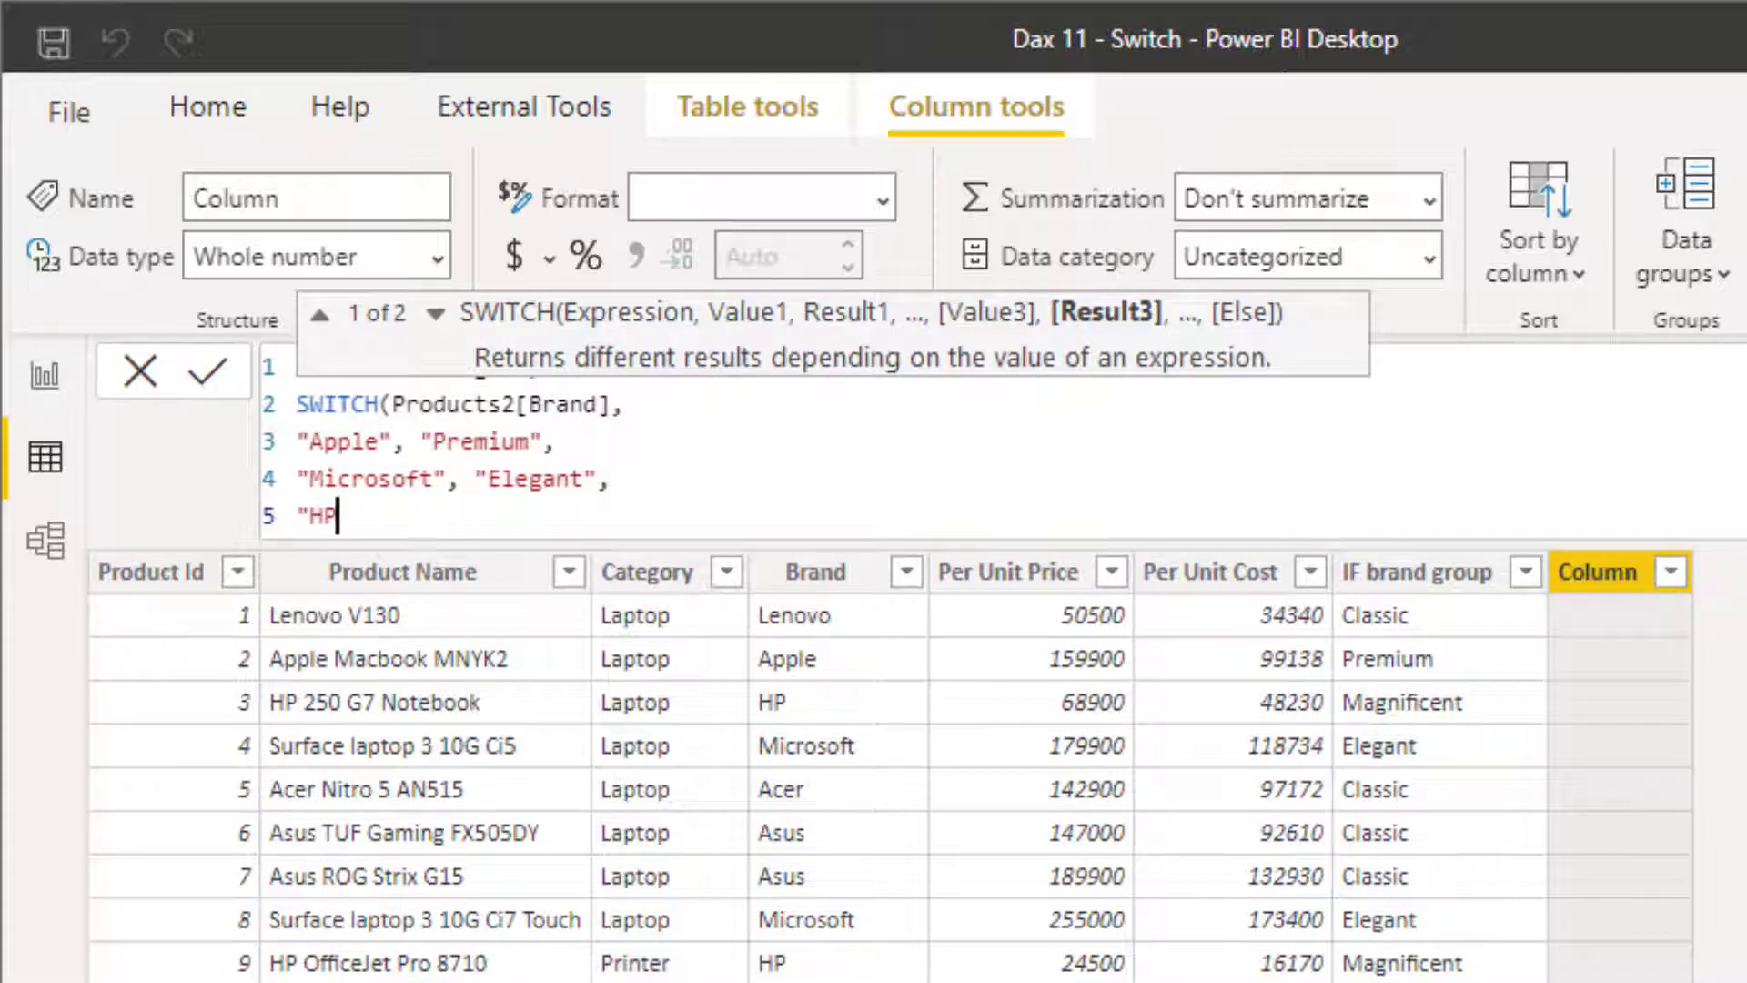
type("\", ")
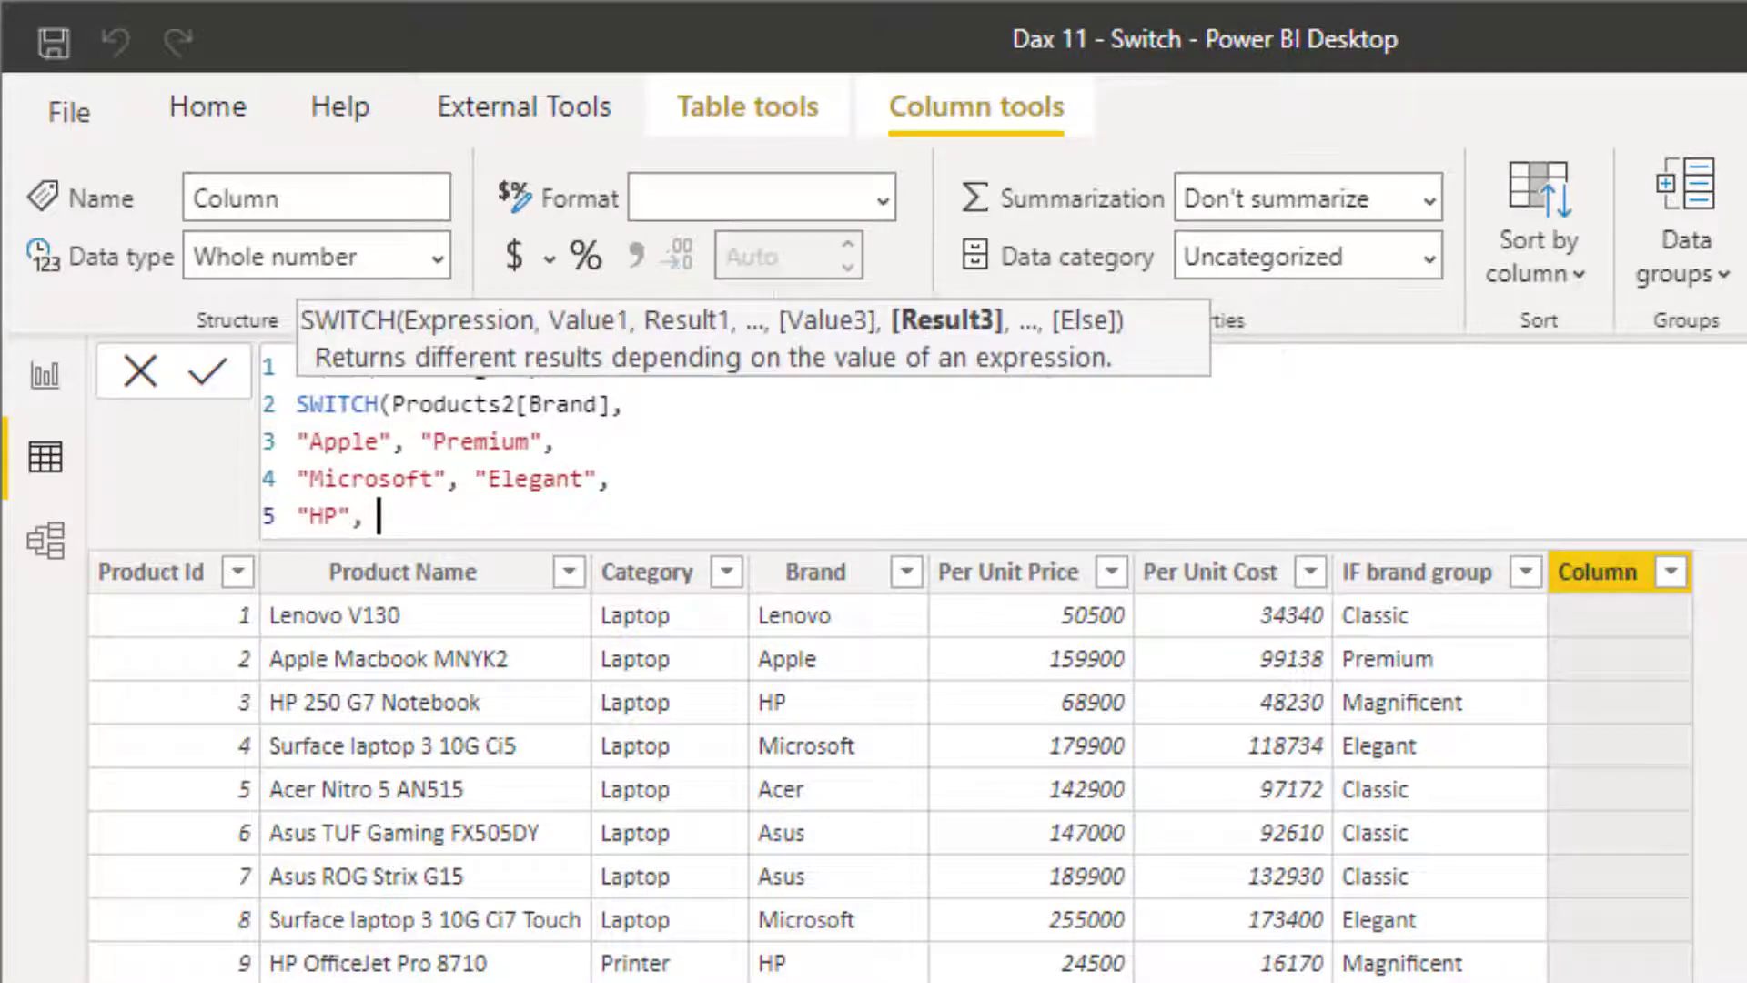
type("\"Magnificent\"")
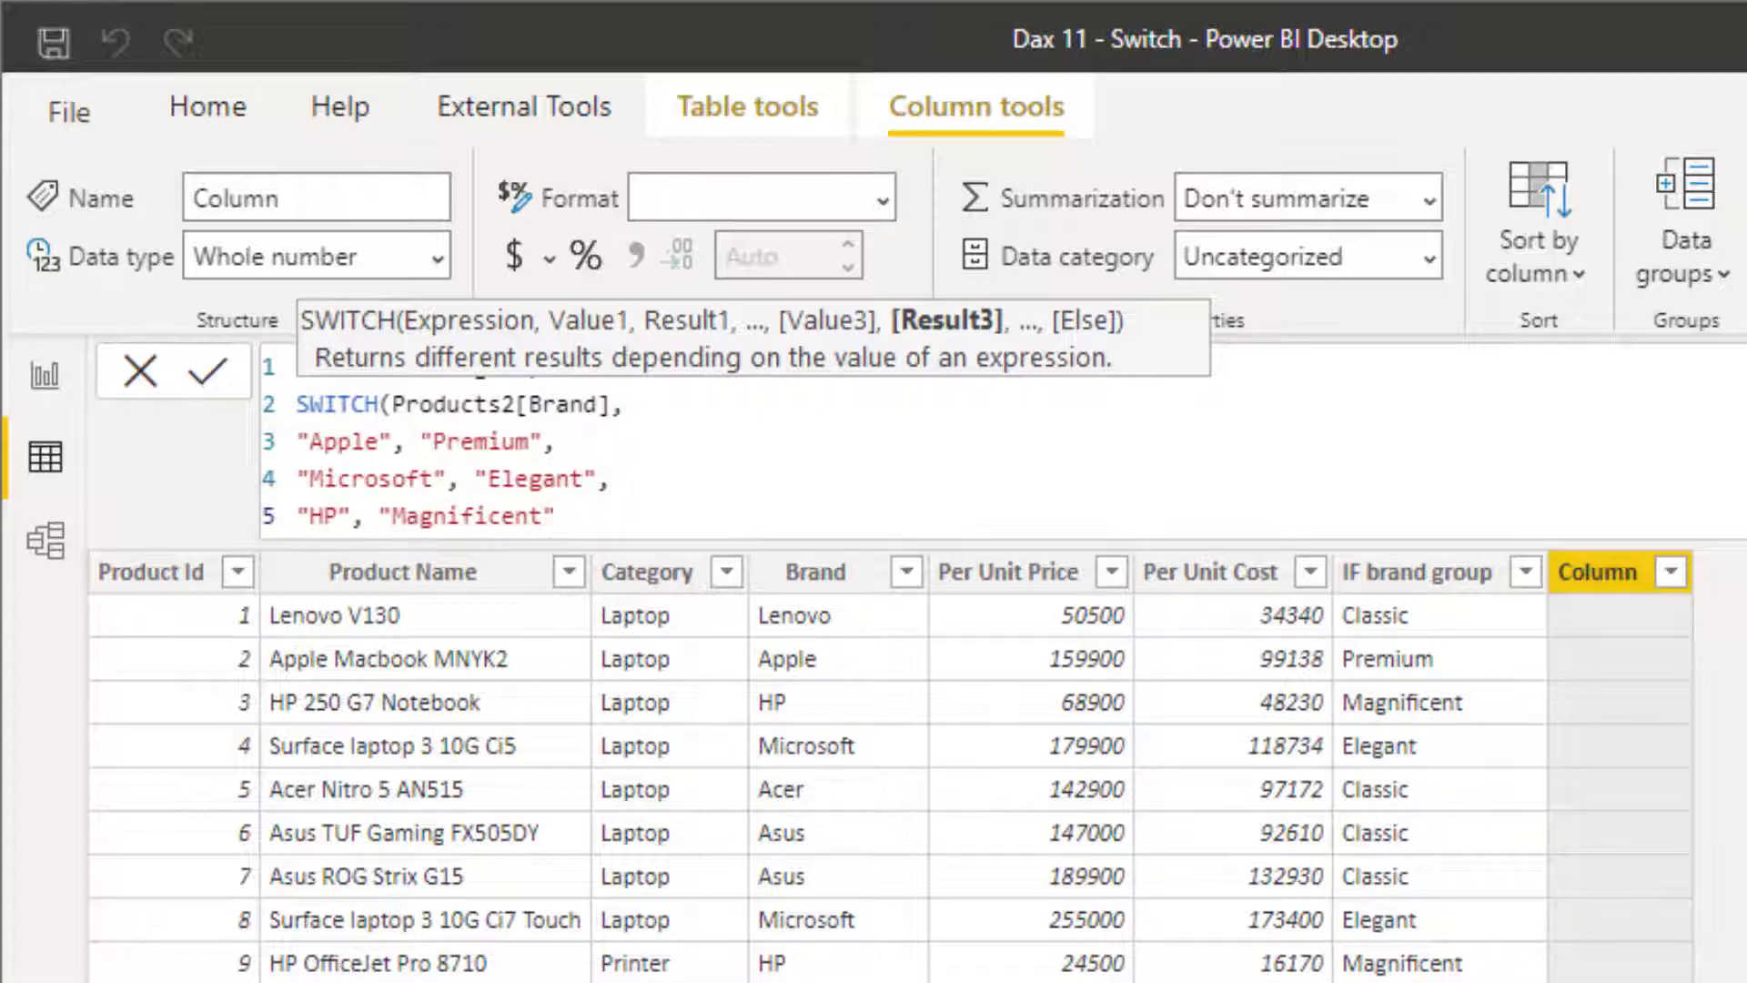
- Set "Classic" as the SWITCH fallback result on its own line, close the function and commit the column formula
key("shift+Return")
key("Left")
type(",")
key("Down")
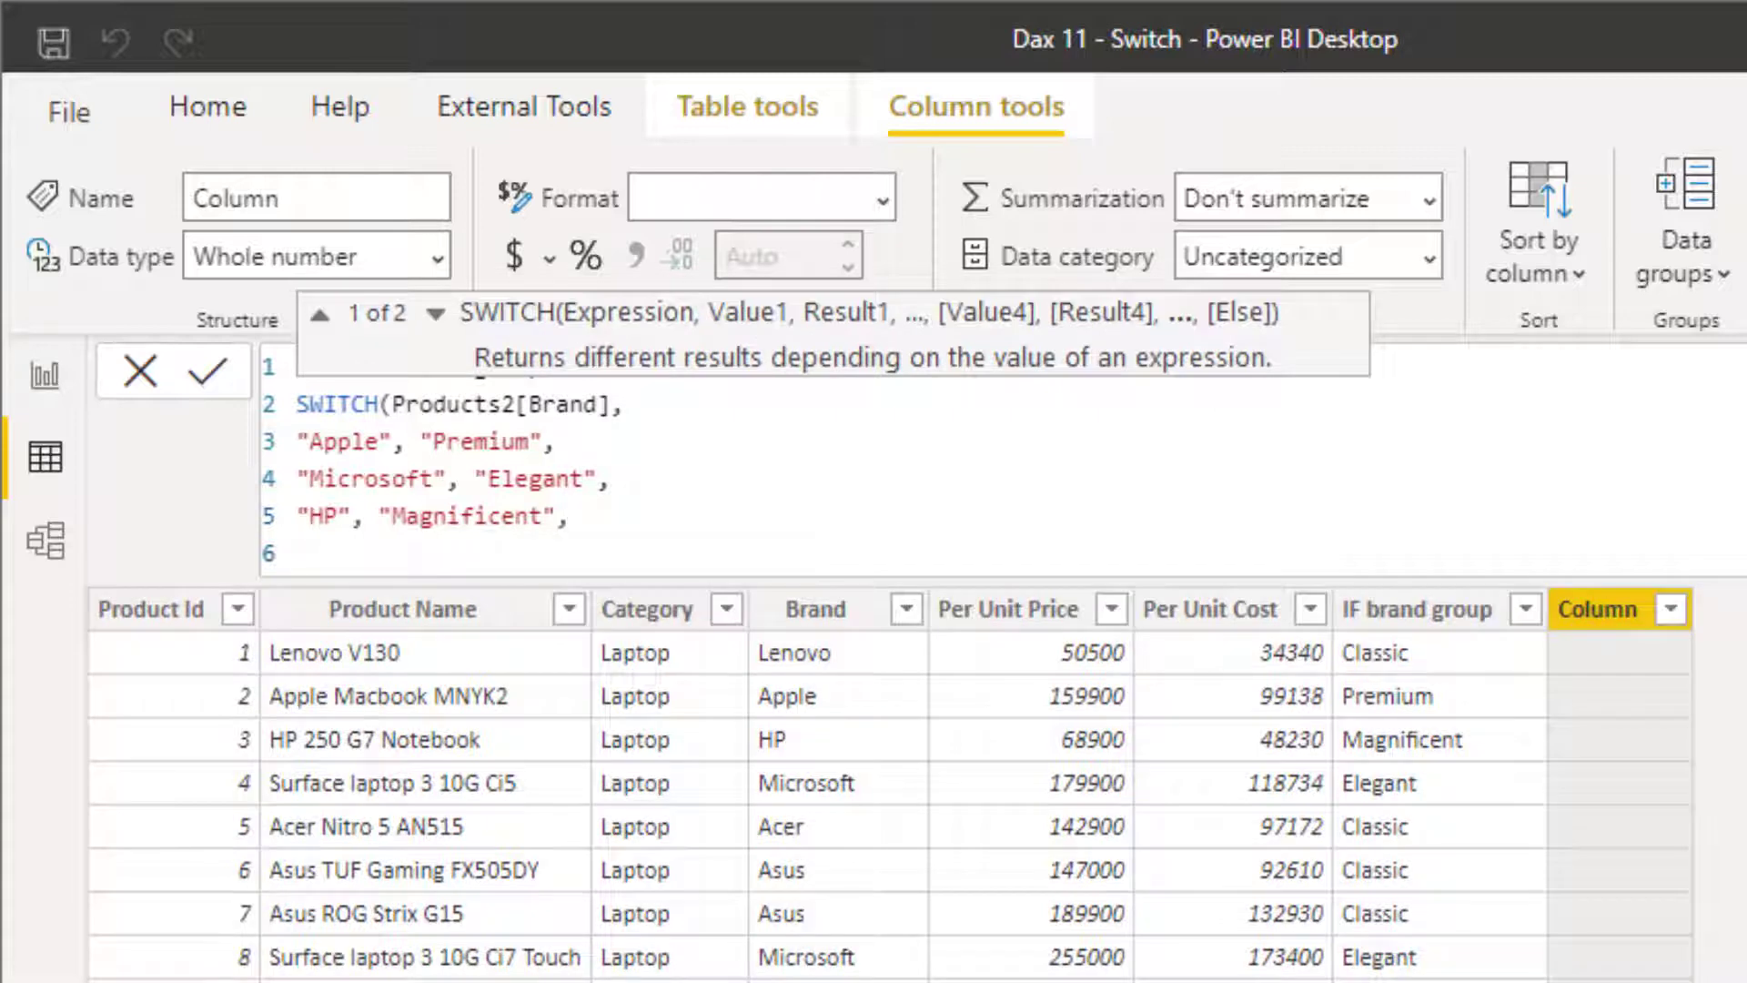
type("\"Classic\")")
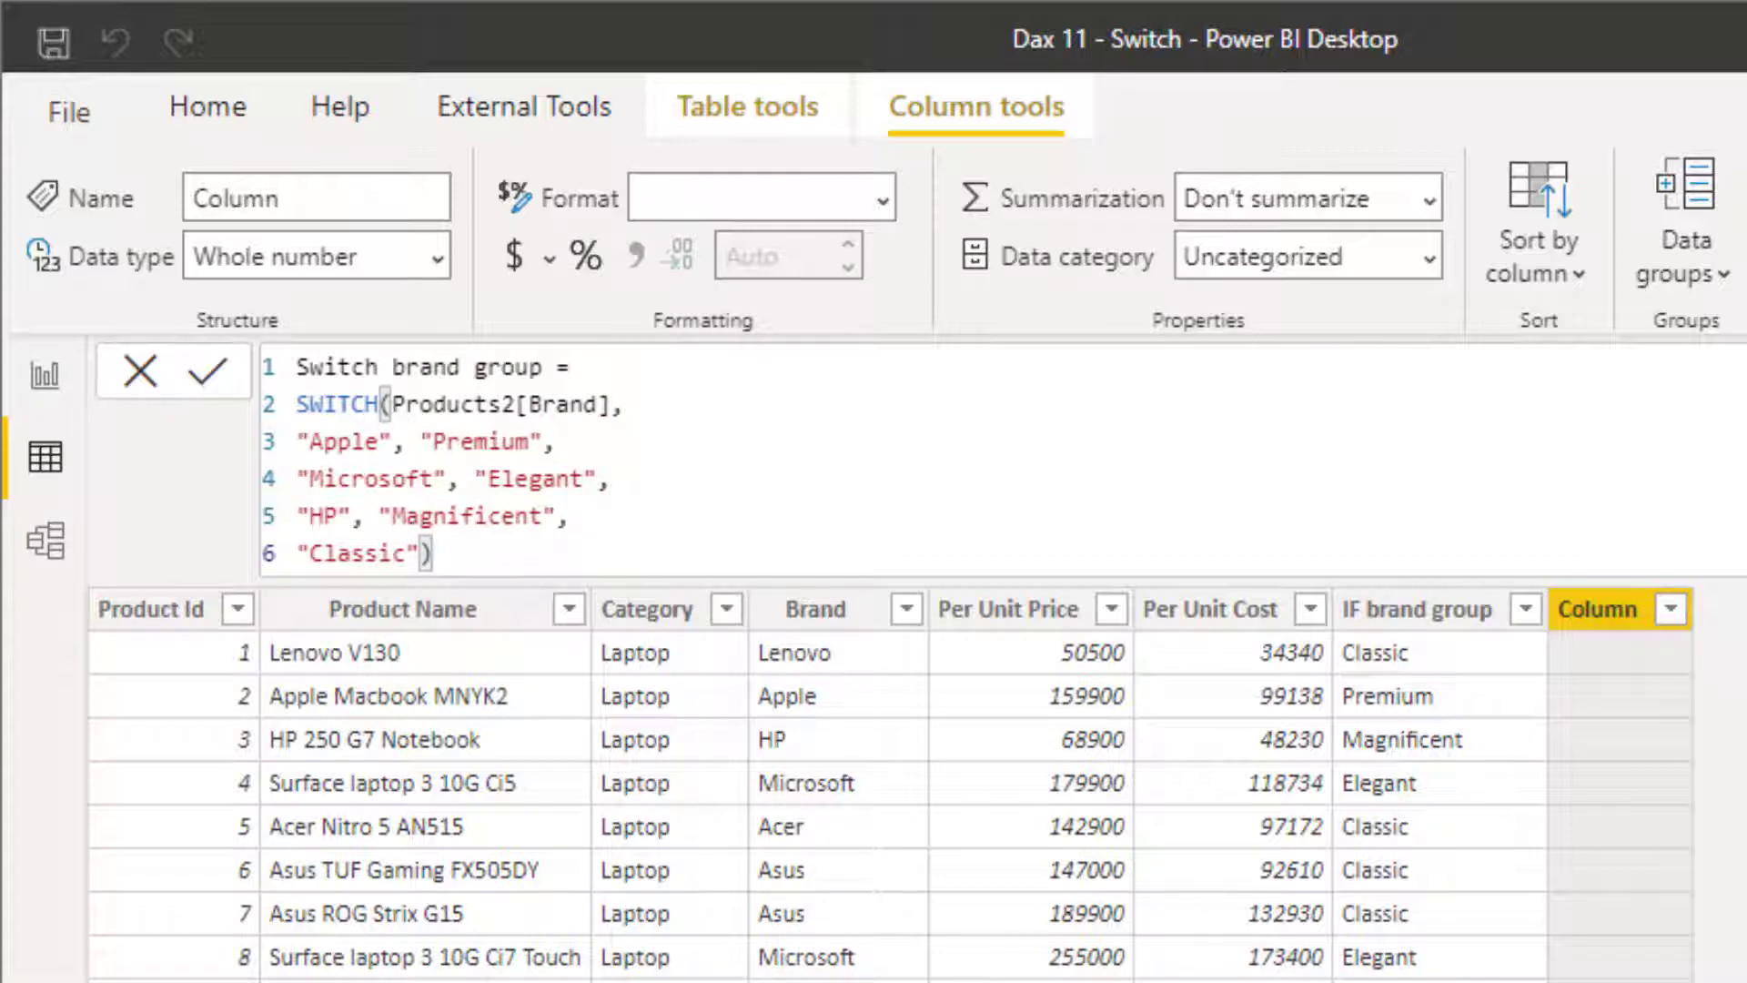
key("Return")
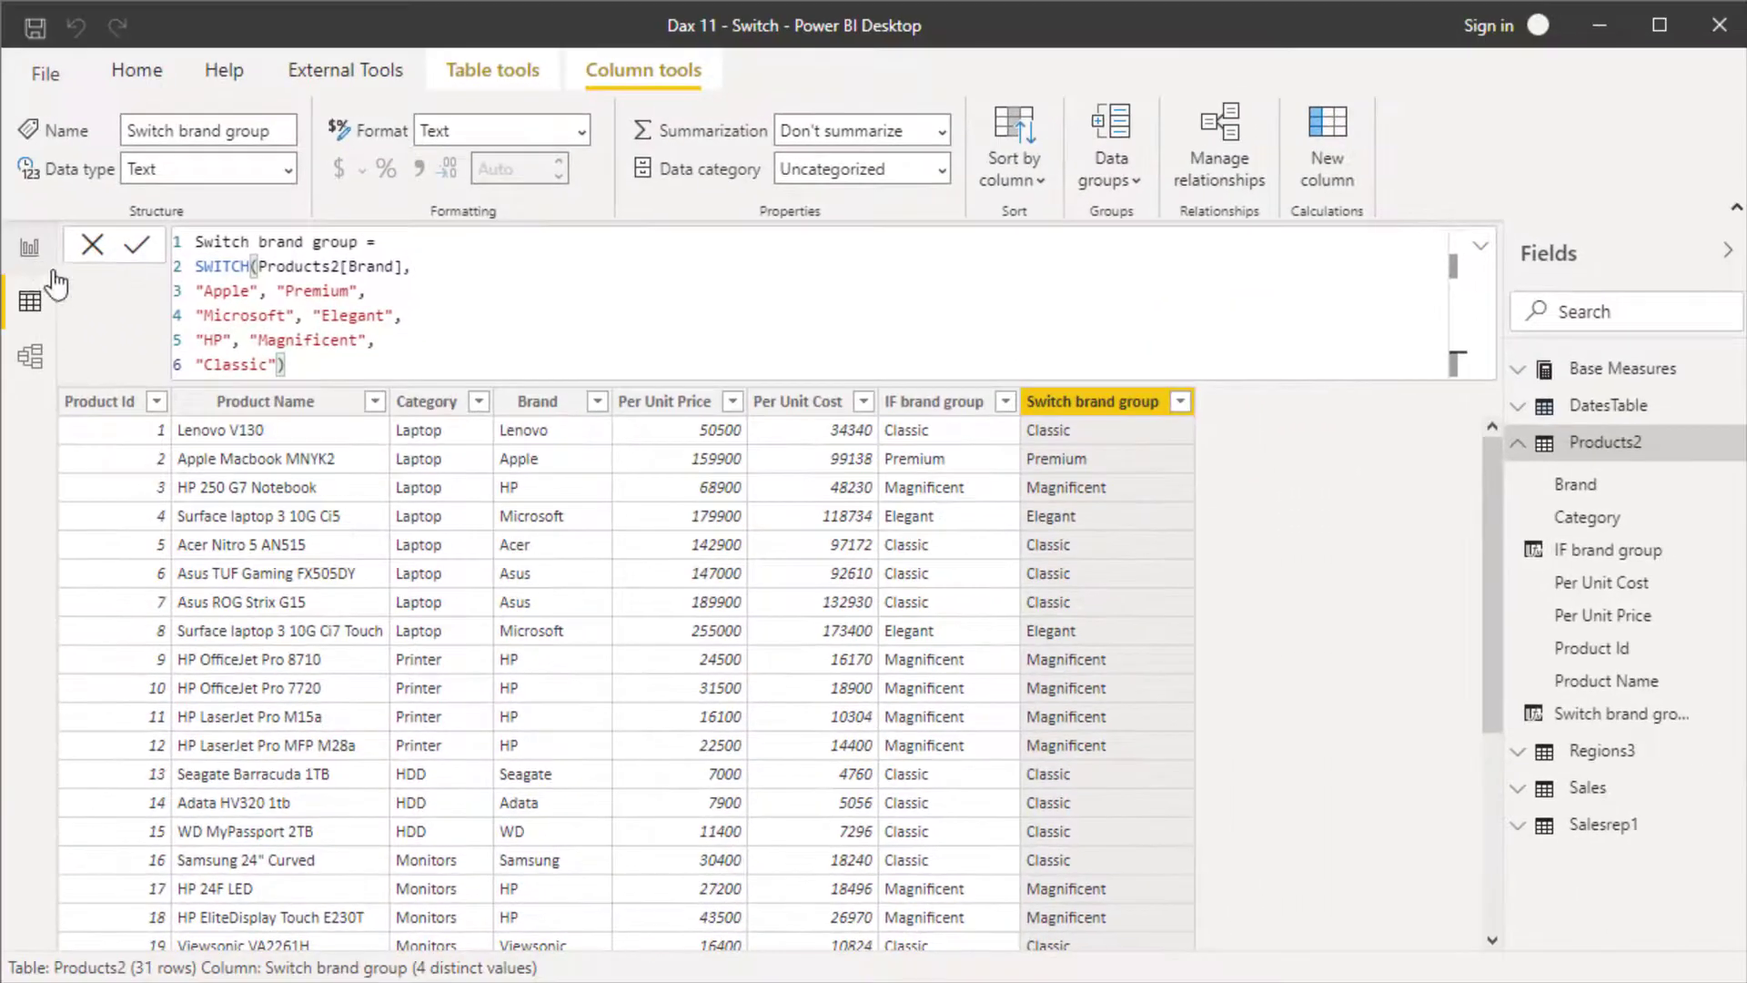
- Go to the report view and create a new measure in the Base Measures table
left_click(30, 248)
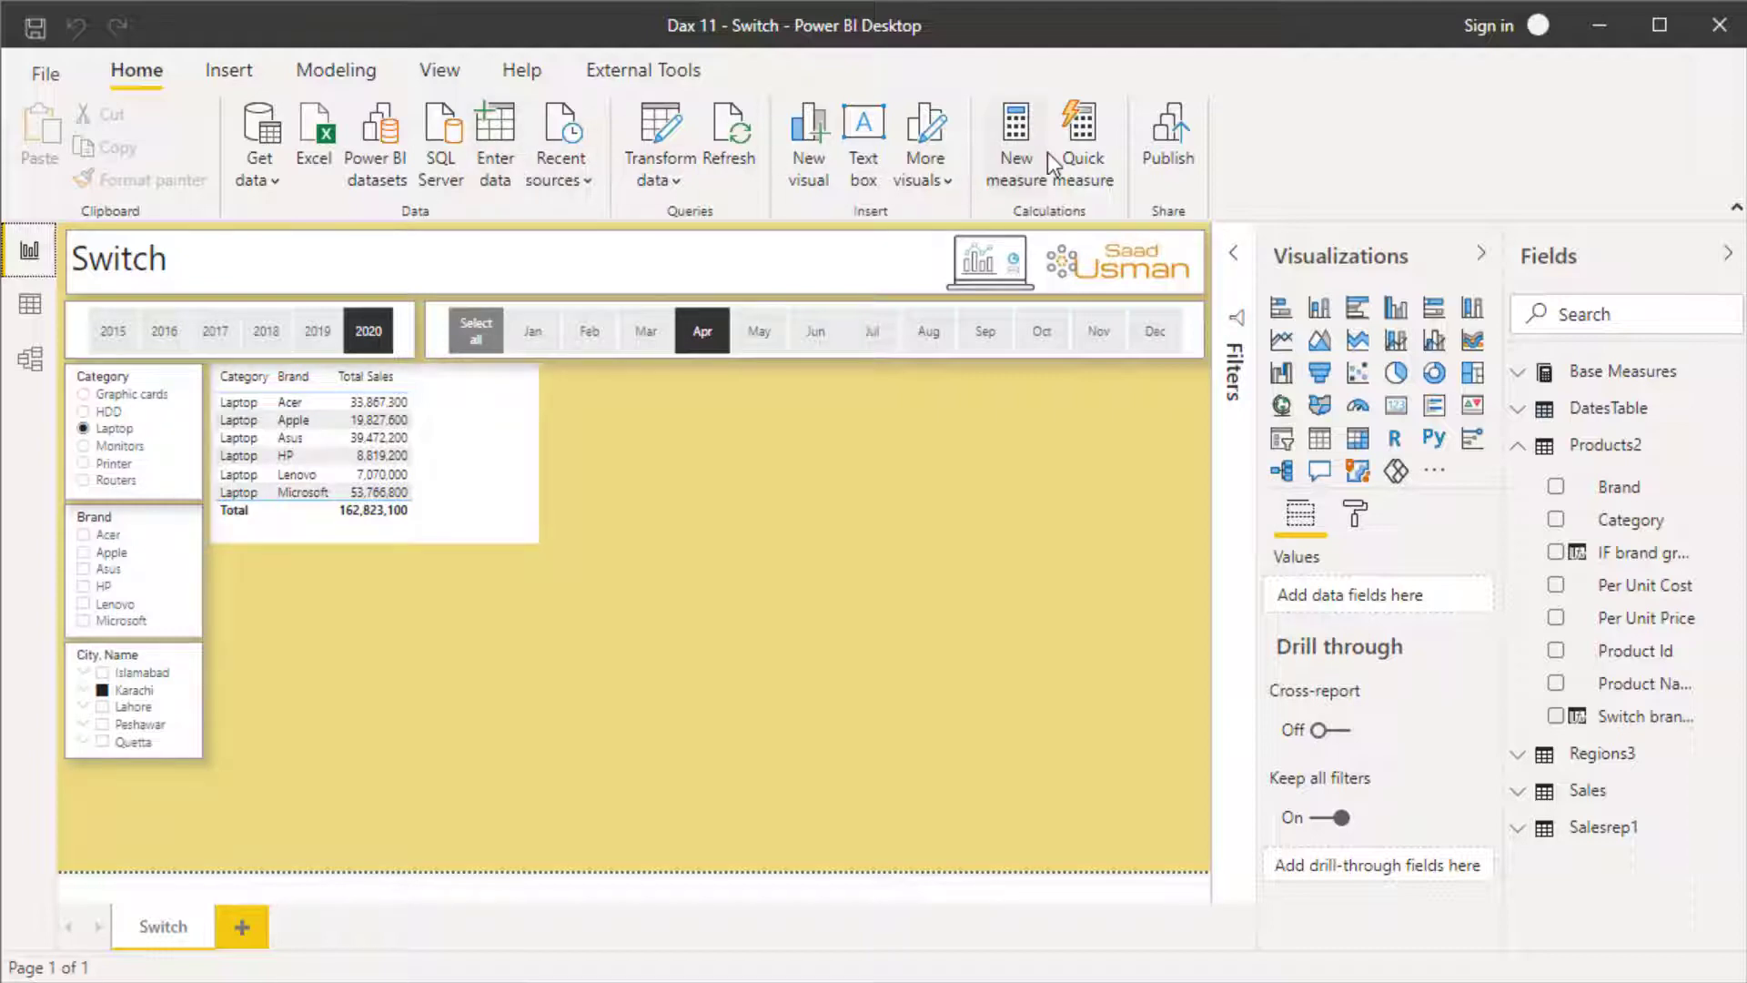
right_click(1650, 379)
left_click(1684, 400)
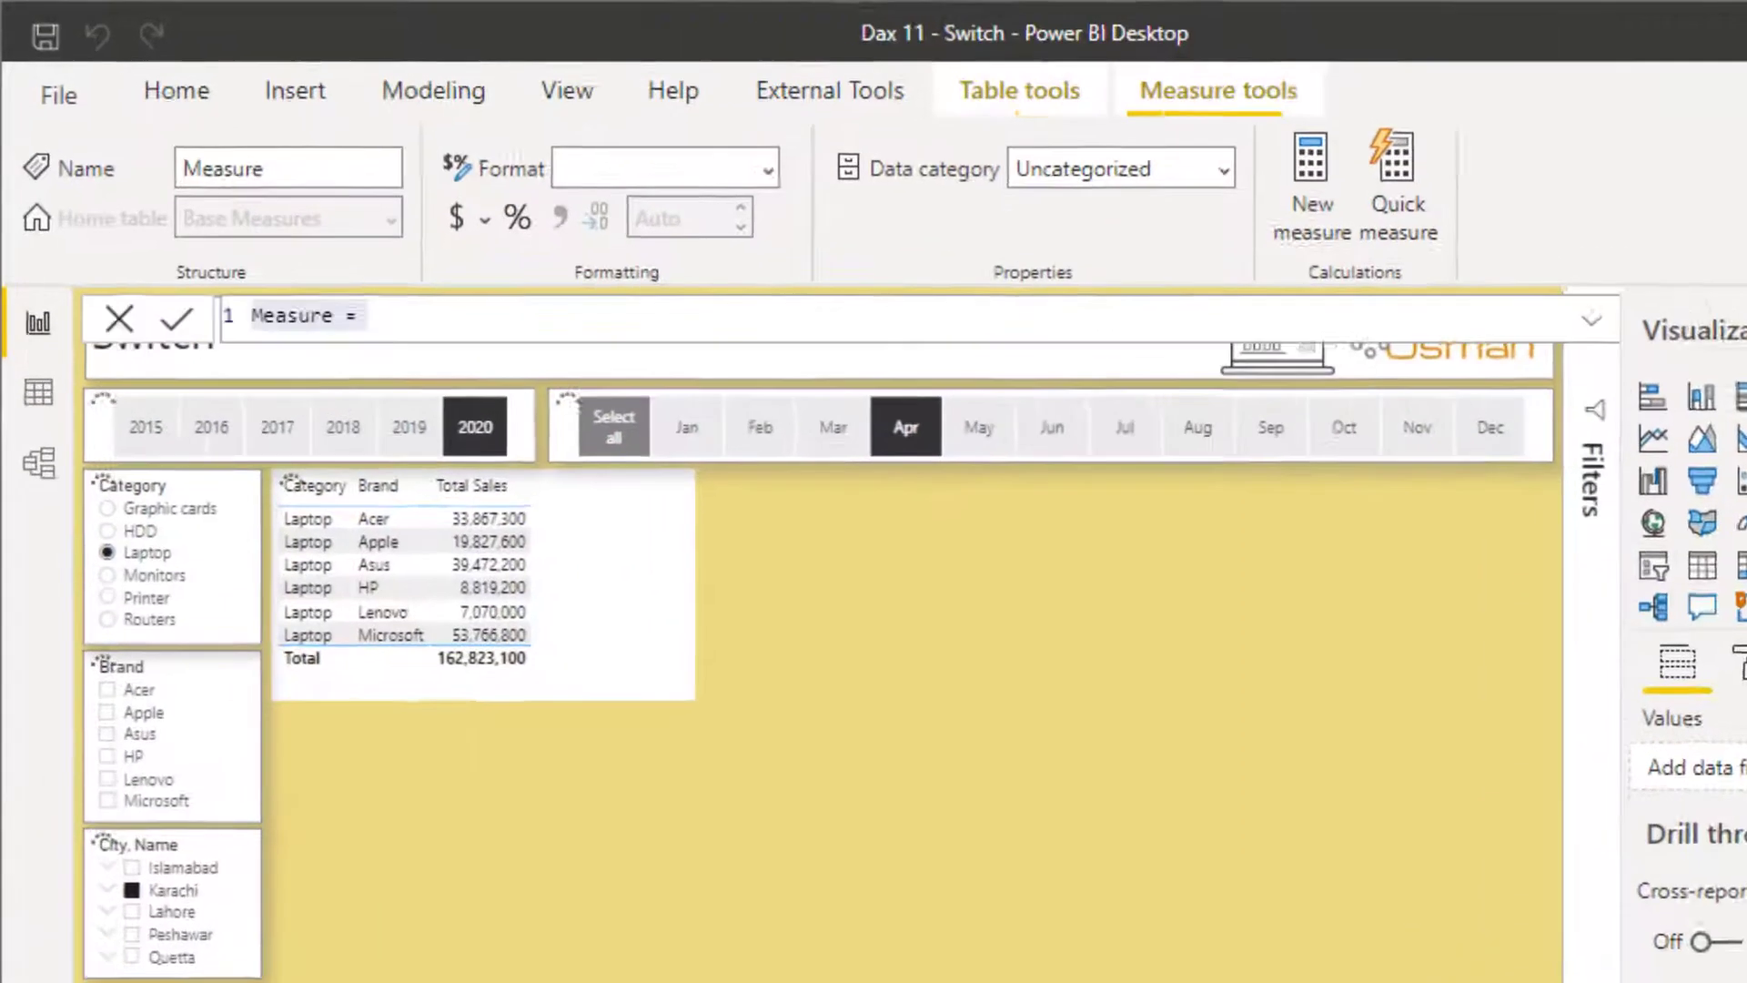
- Name the new measure "Switch group as a measure" and add a fresh line for its expression
type("Swith")
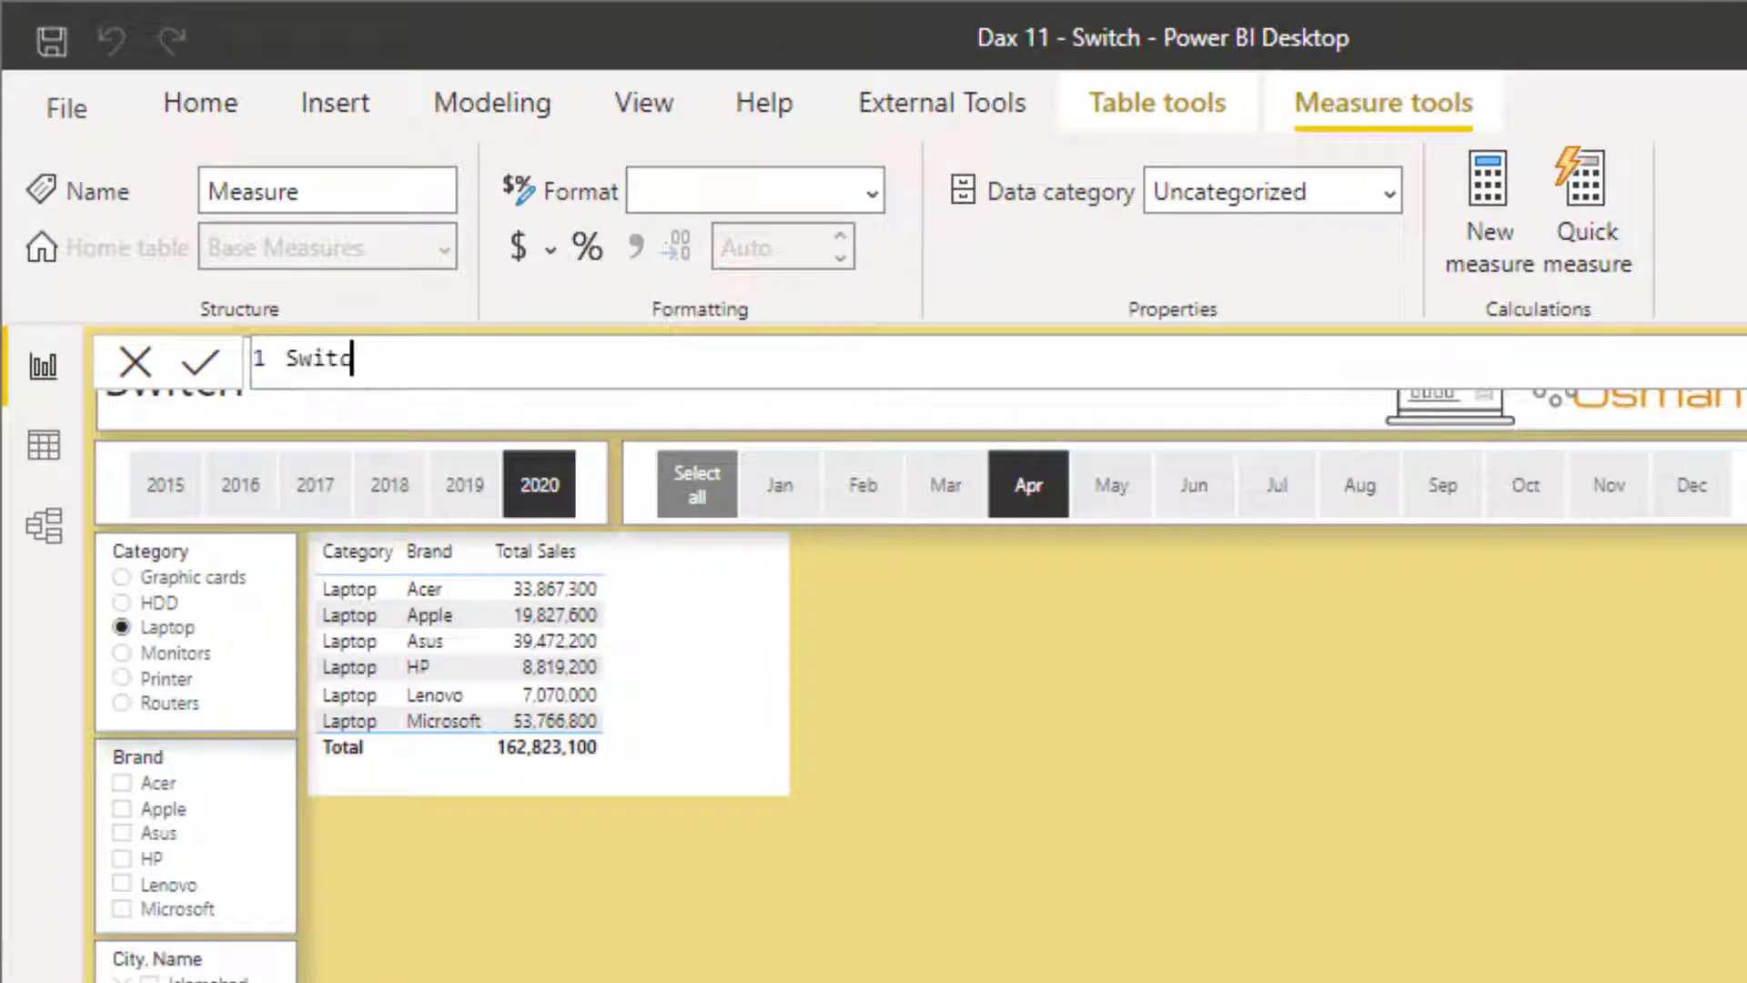
type("h as a measure")
key("Home")
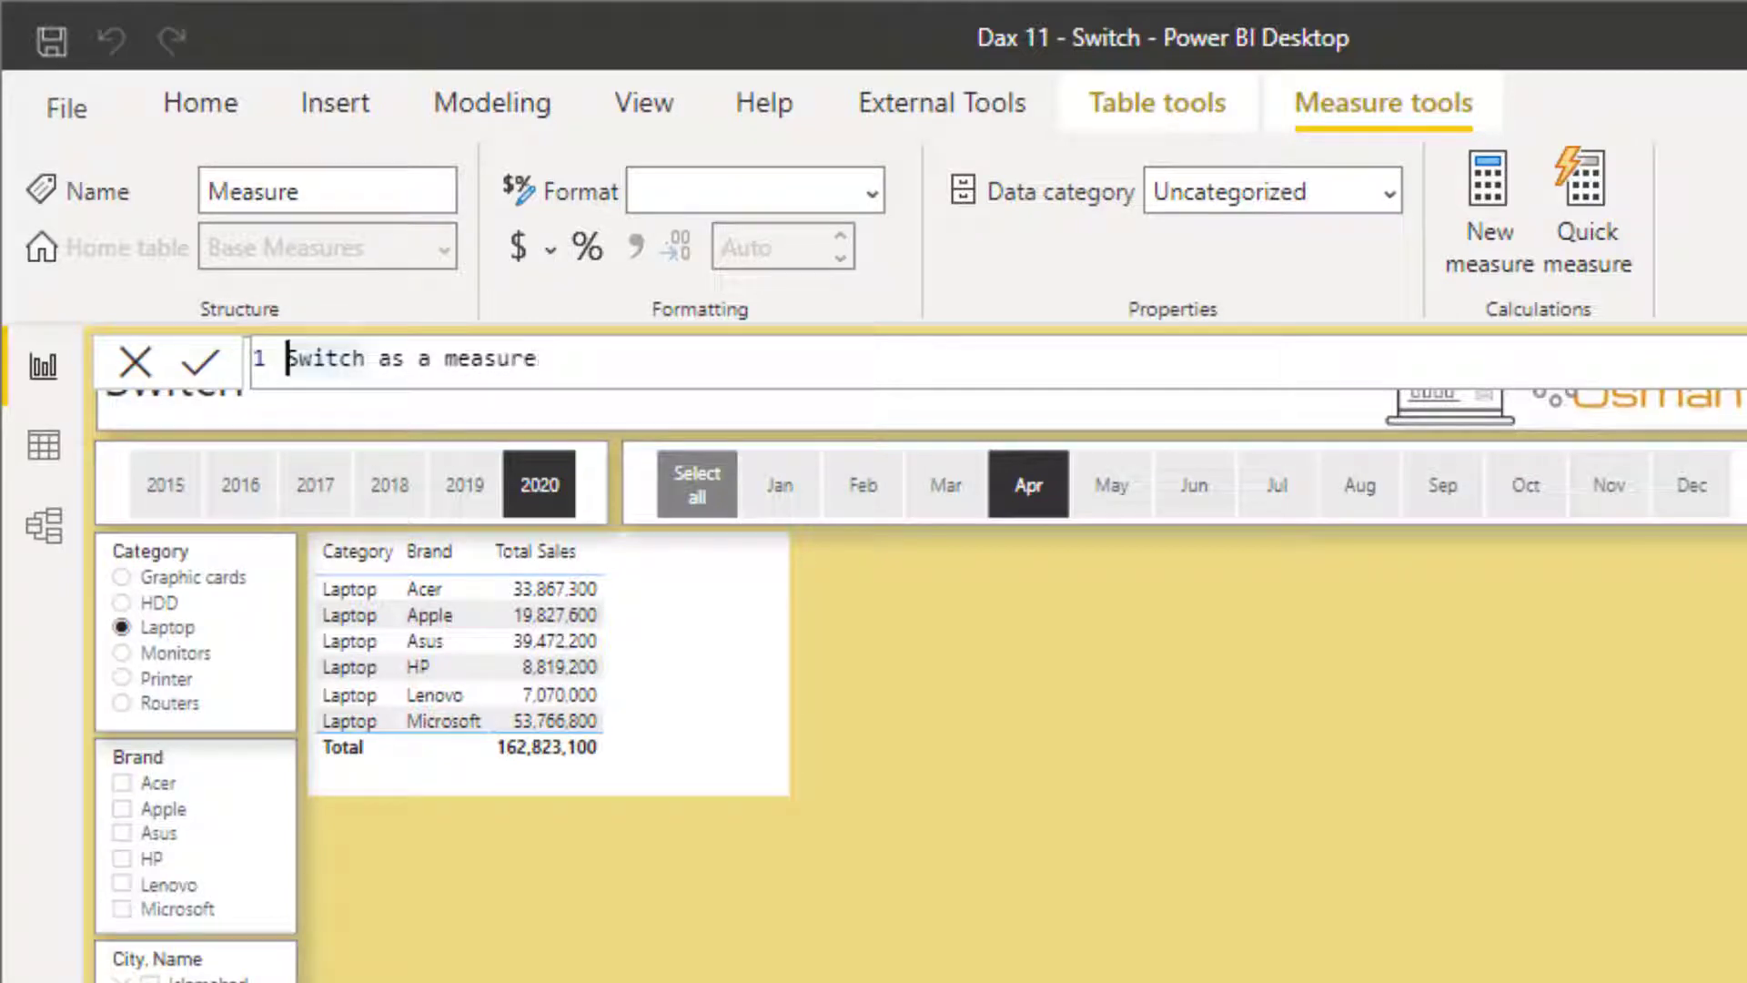
key("ctrl+Right")
type("grs")
key("BackSpace")
key("BackSpace")
key("BackSpace")
type("group")
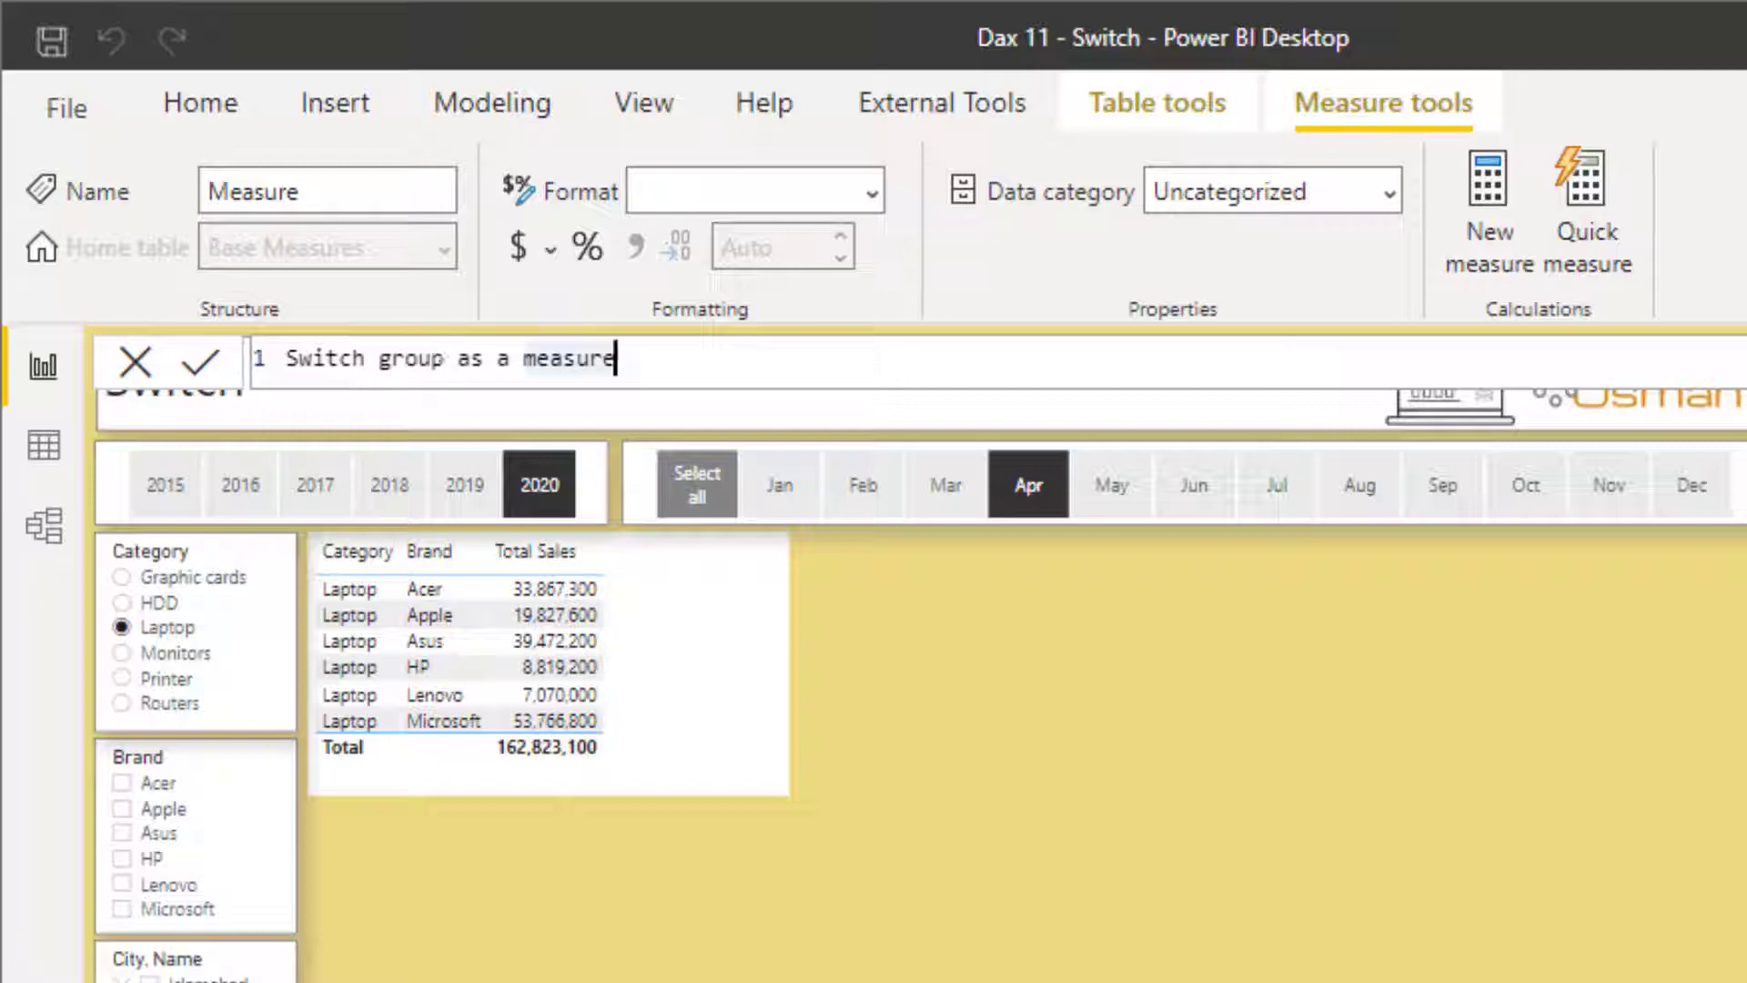
type(" =")
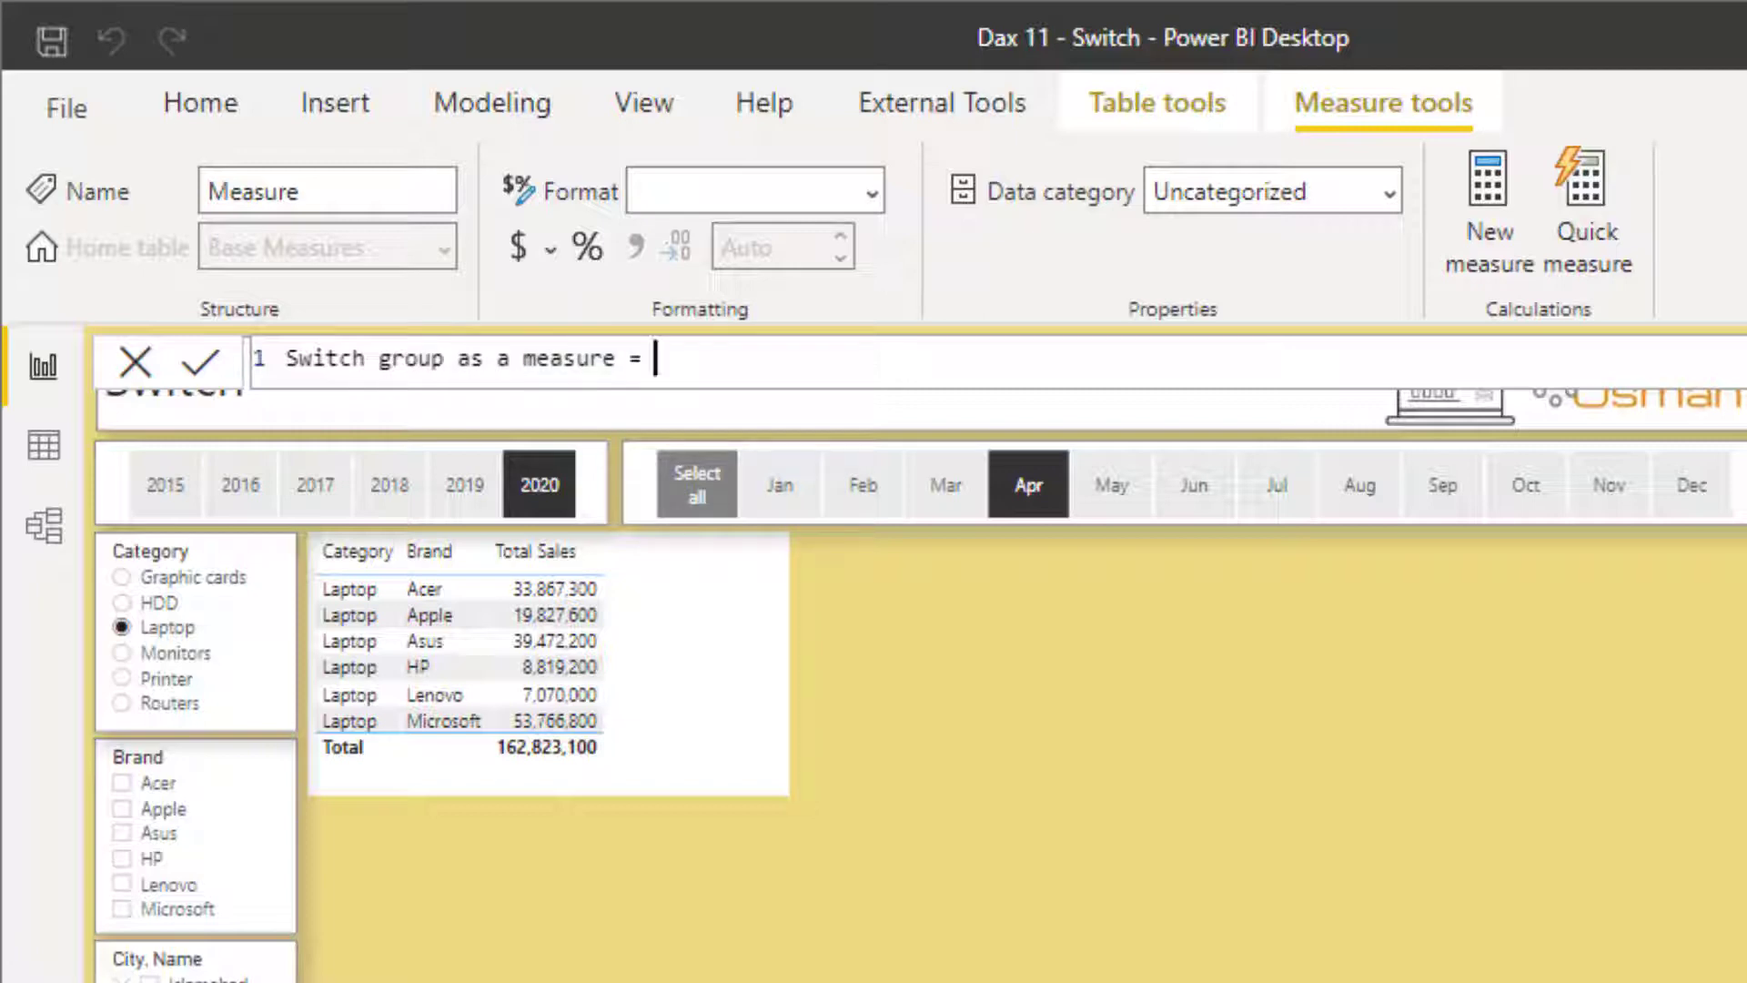
key("shift+Return")
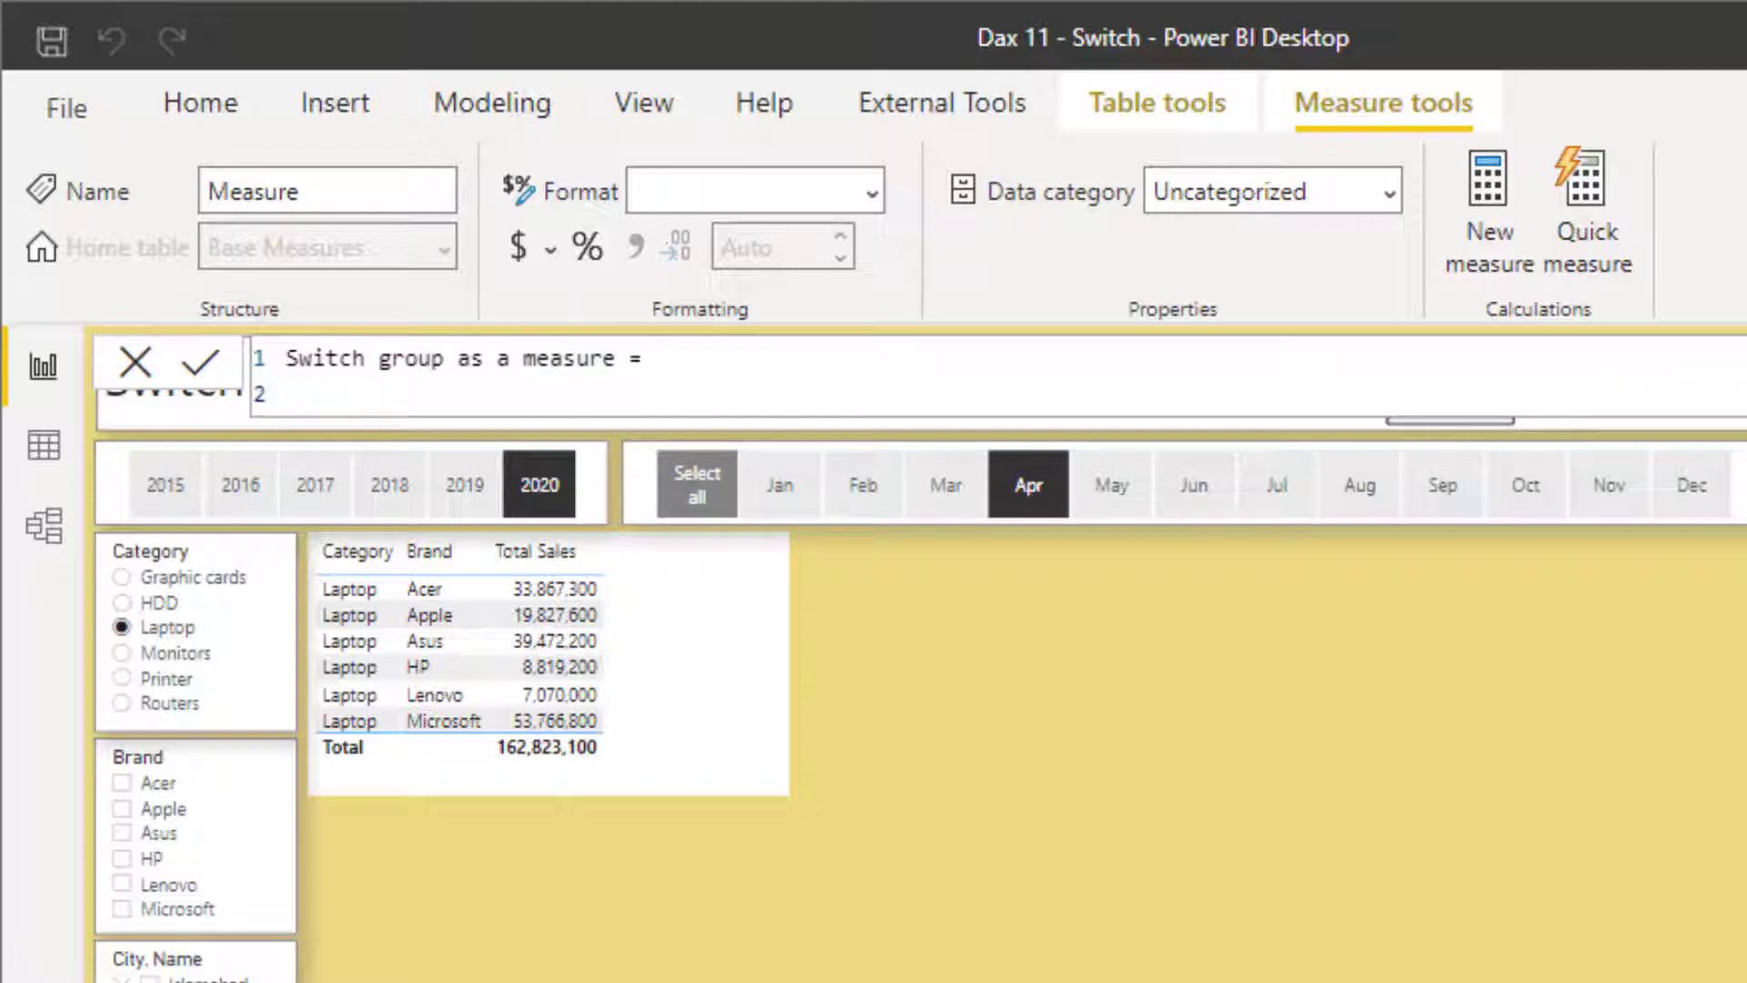
- Begin the measure with an IF whose logical test is ISFILTERED(Products2[Brand])
type("IF(")
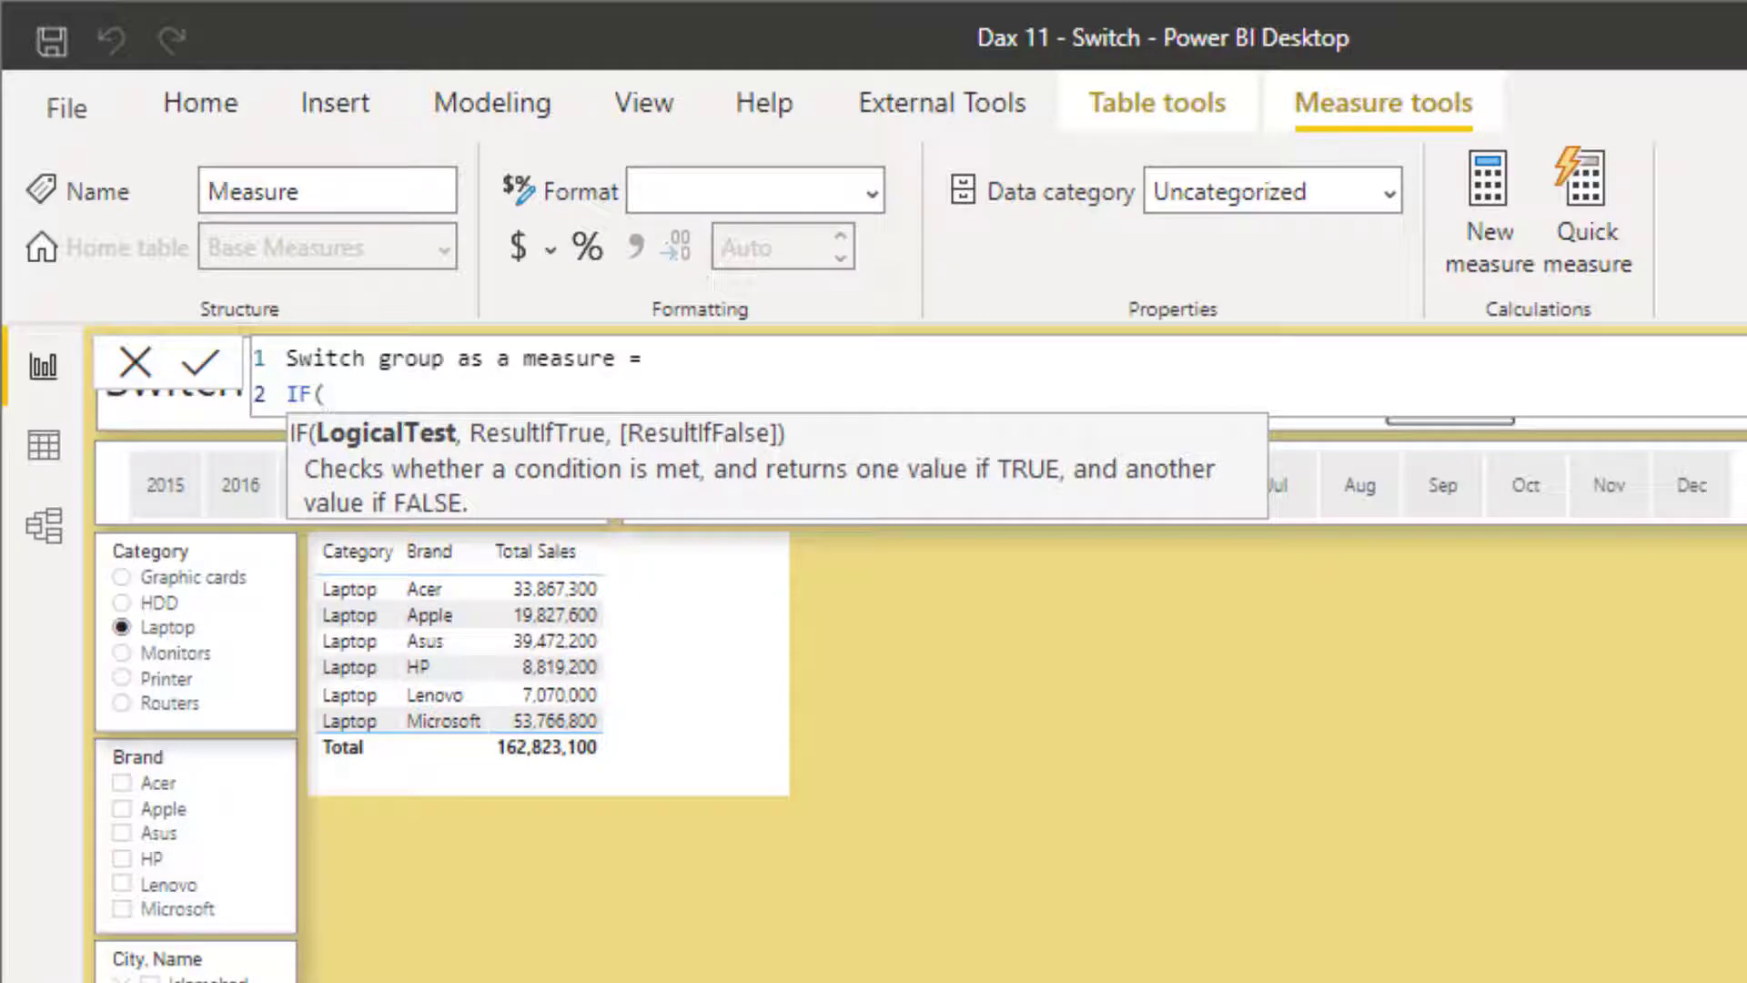
type("isfi")
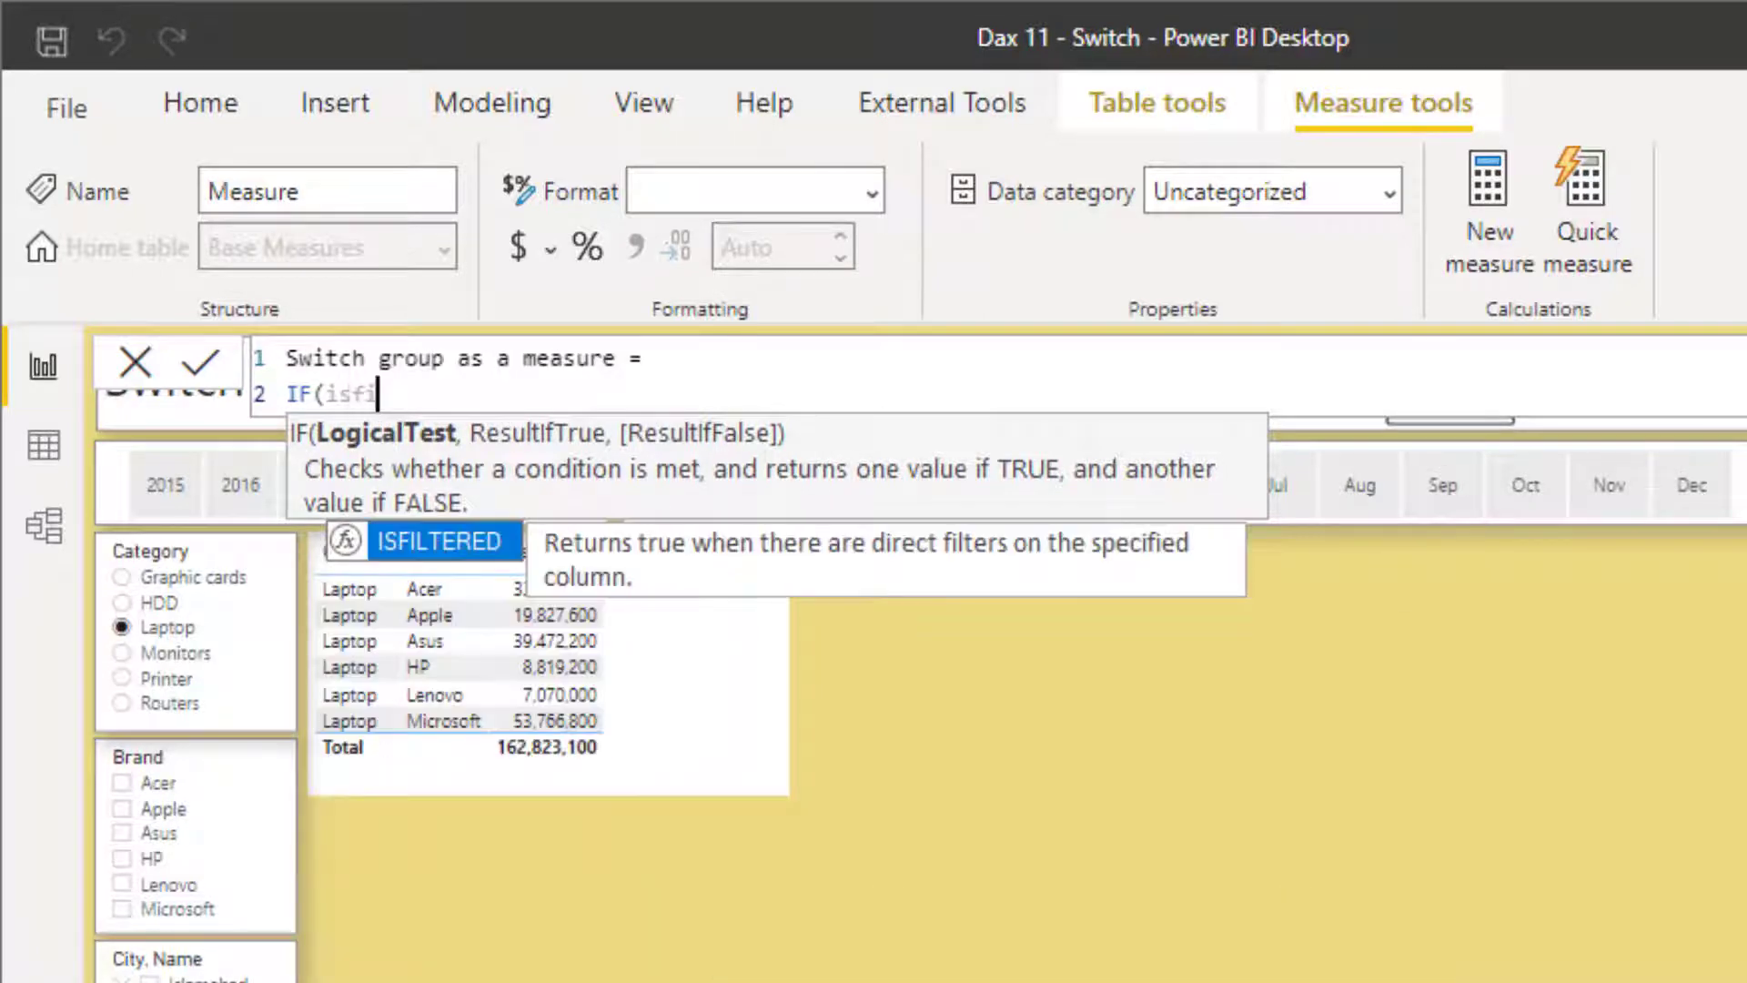
key("Tab")
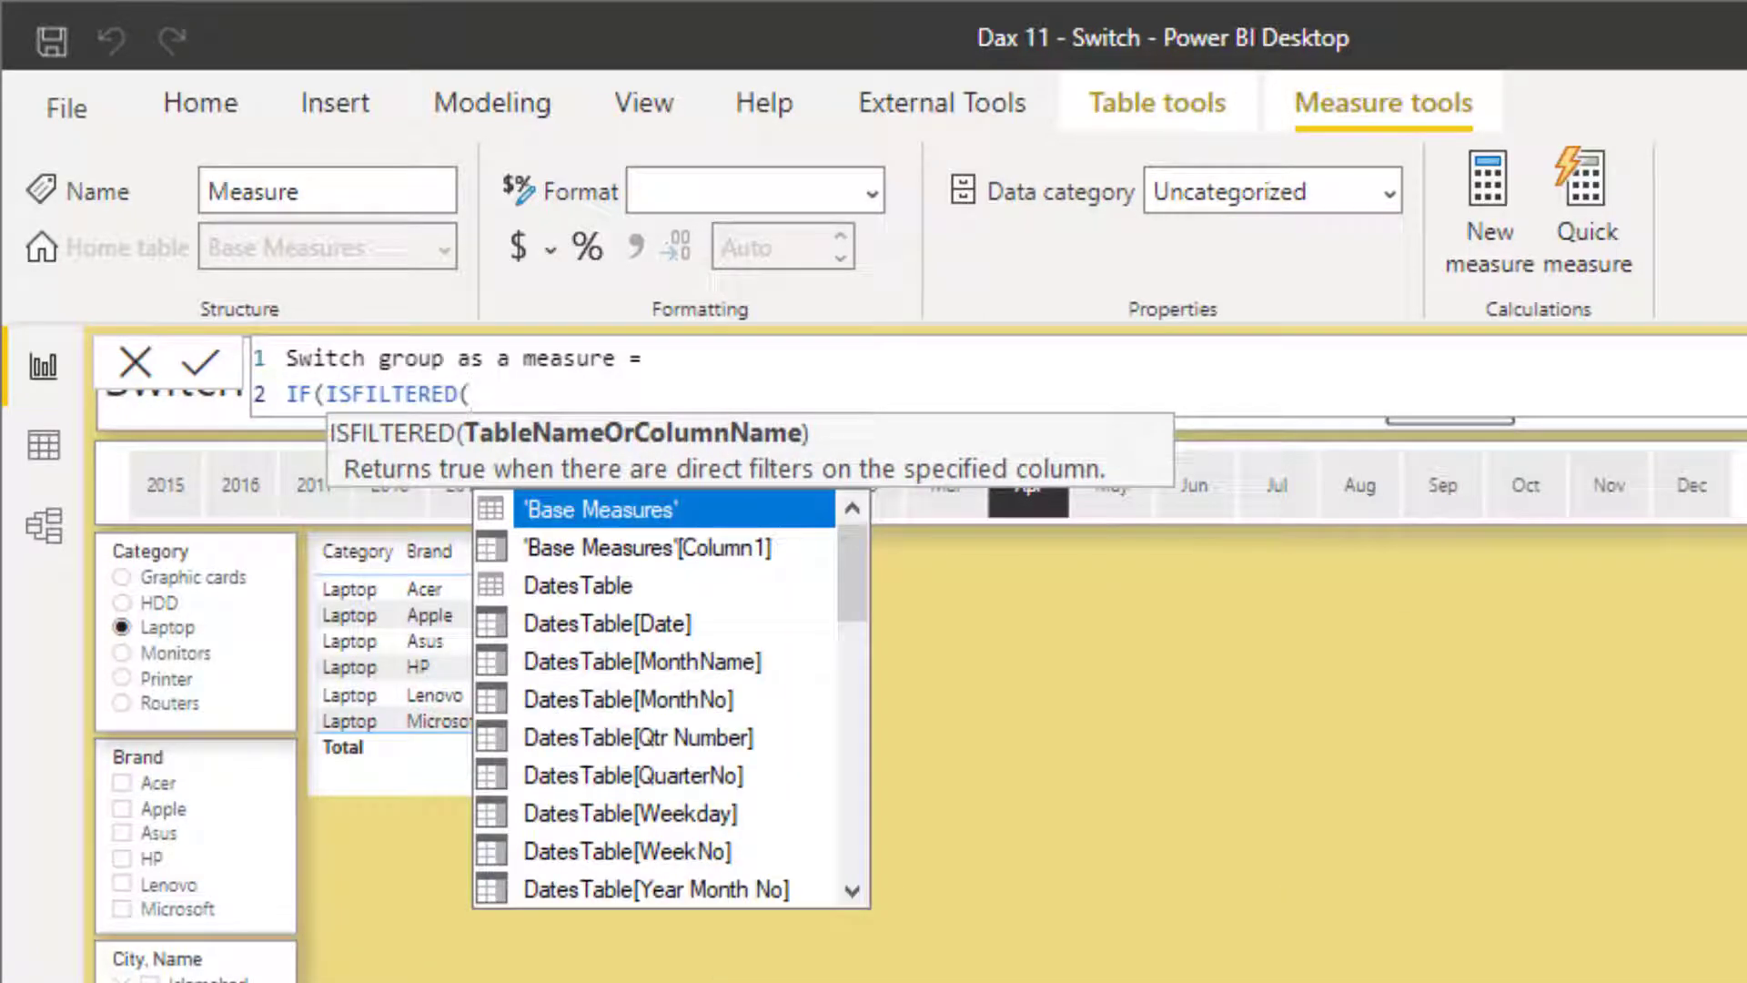
type("brand")
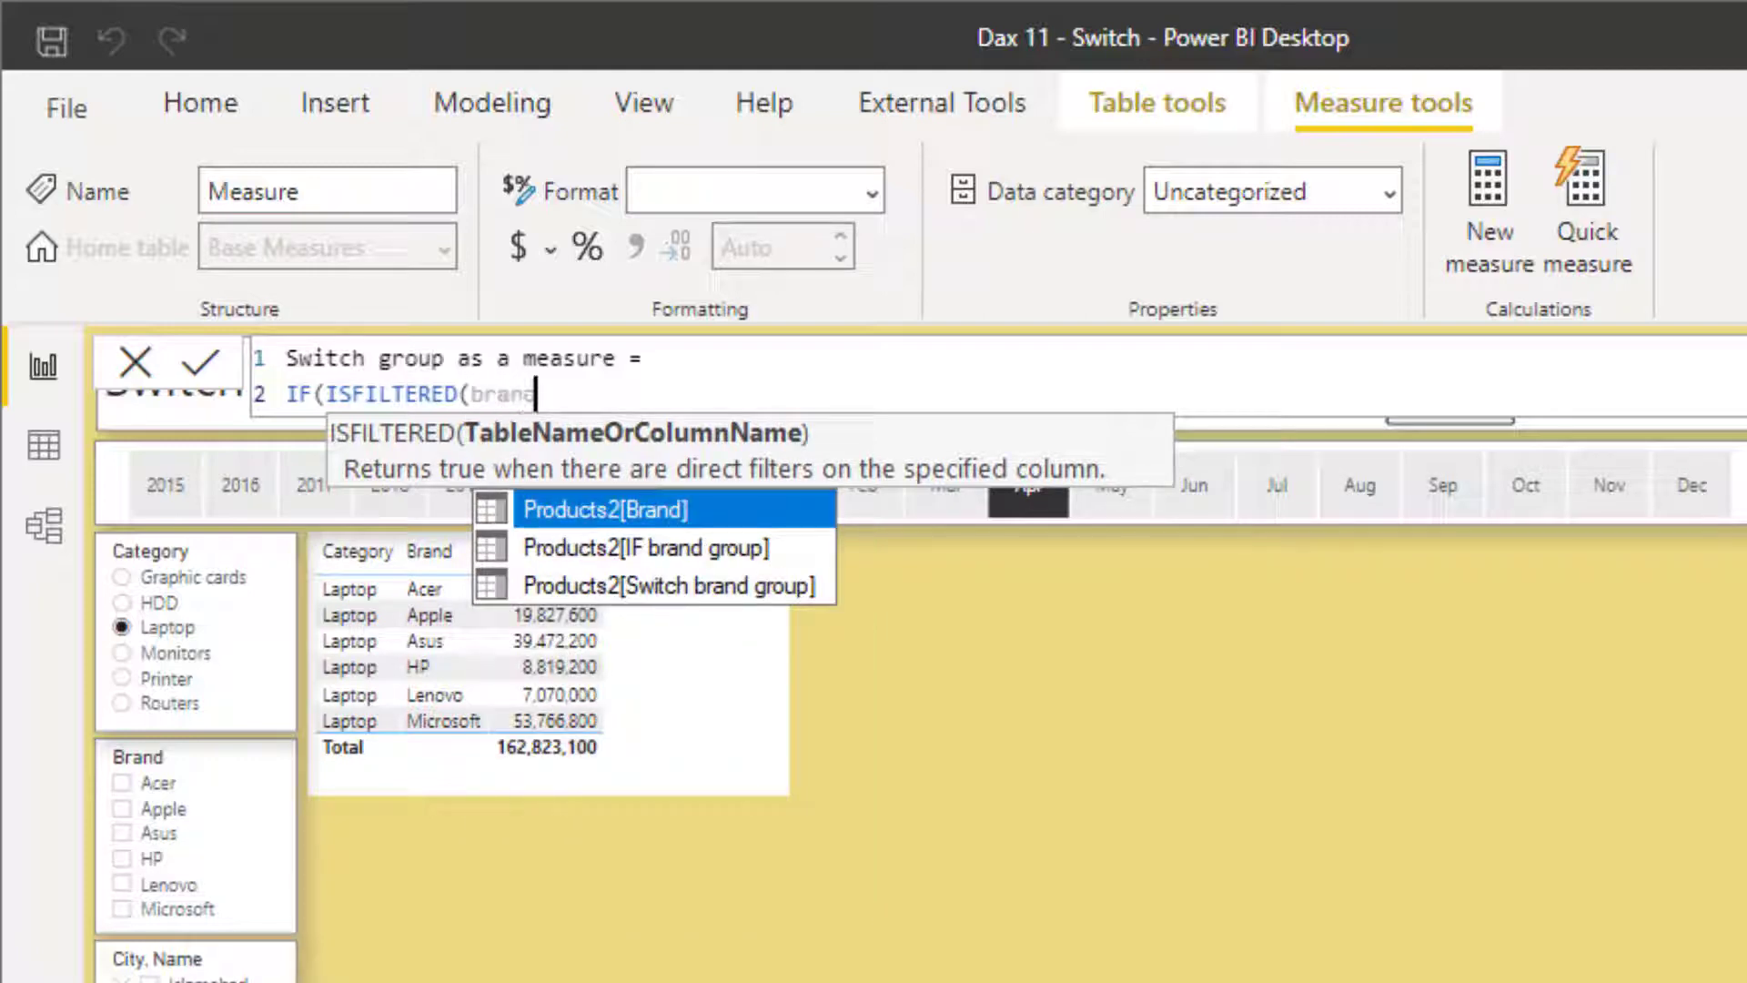
key("Tab")
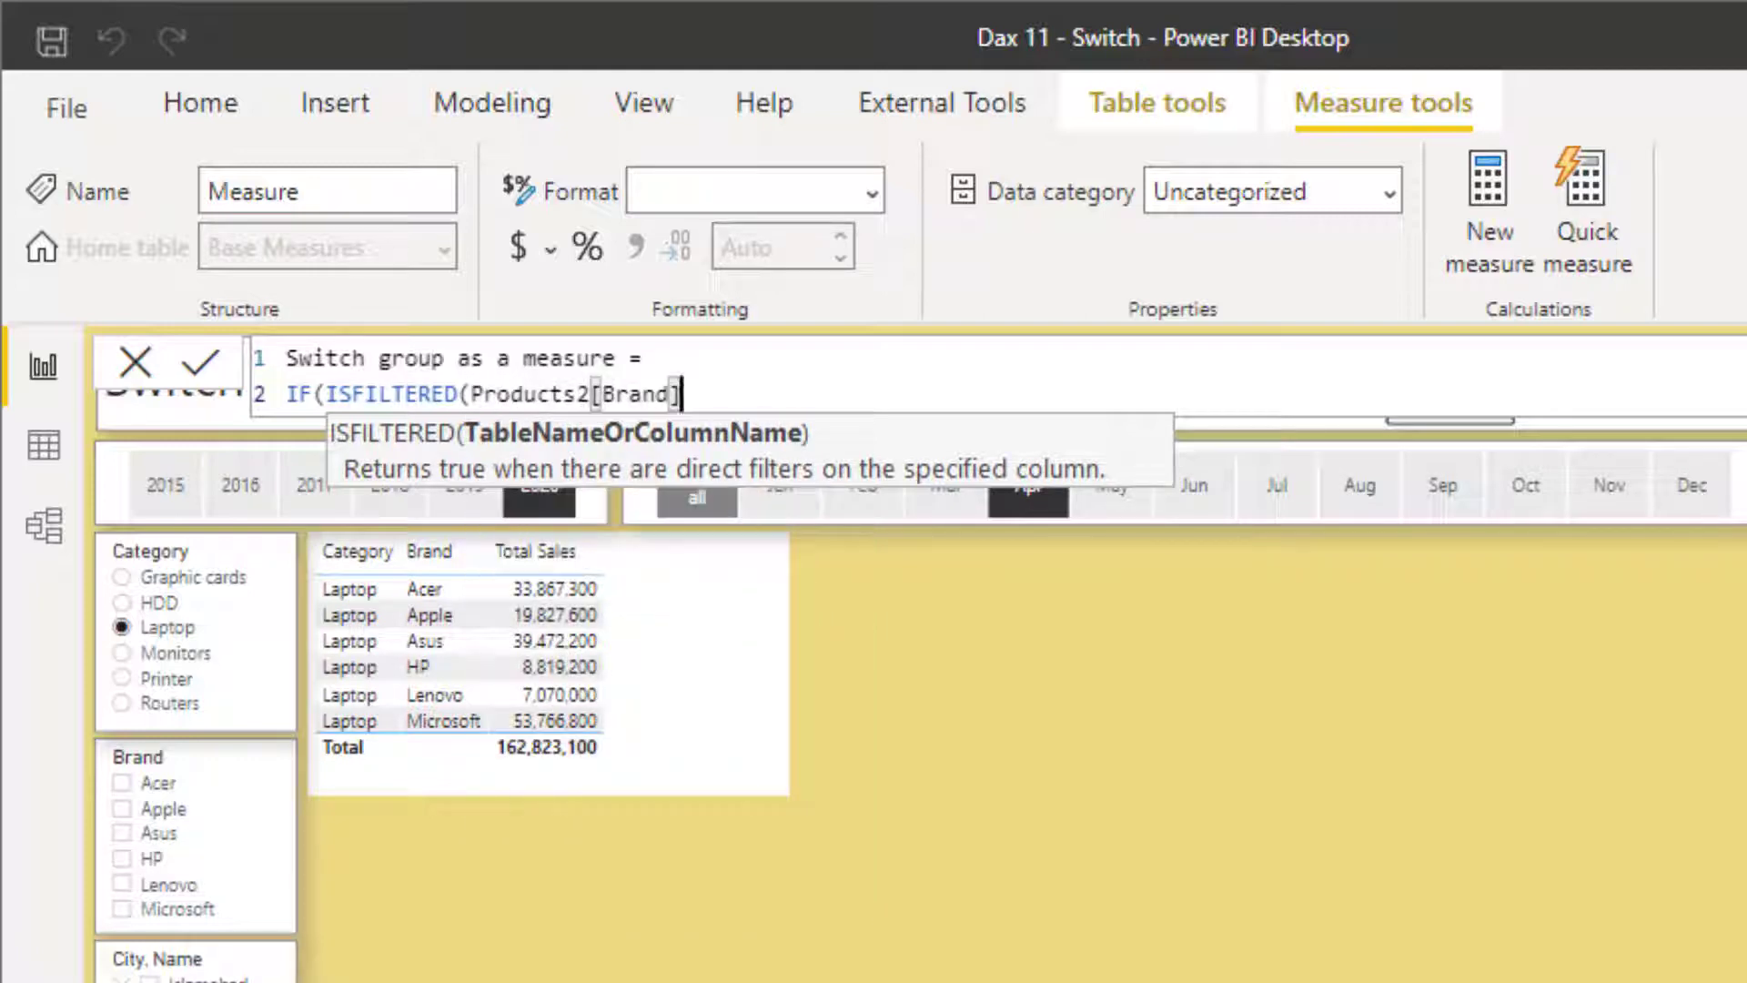
type("),")
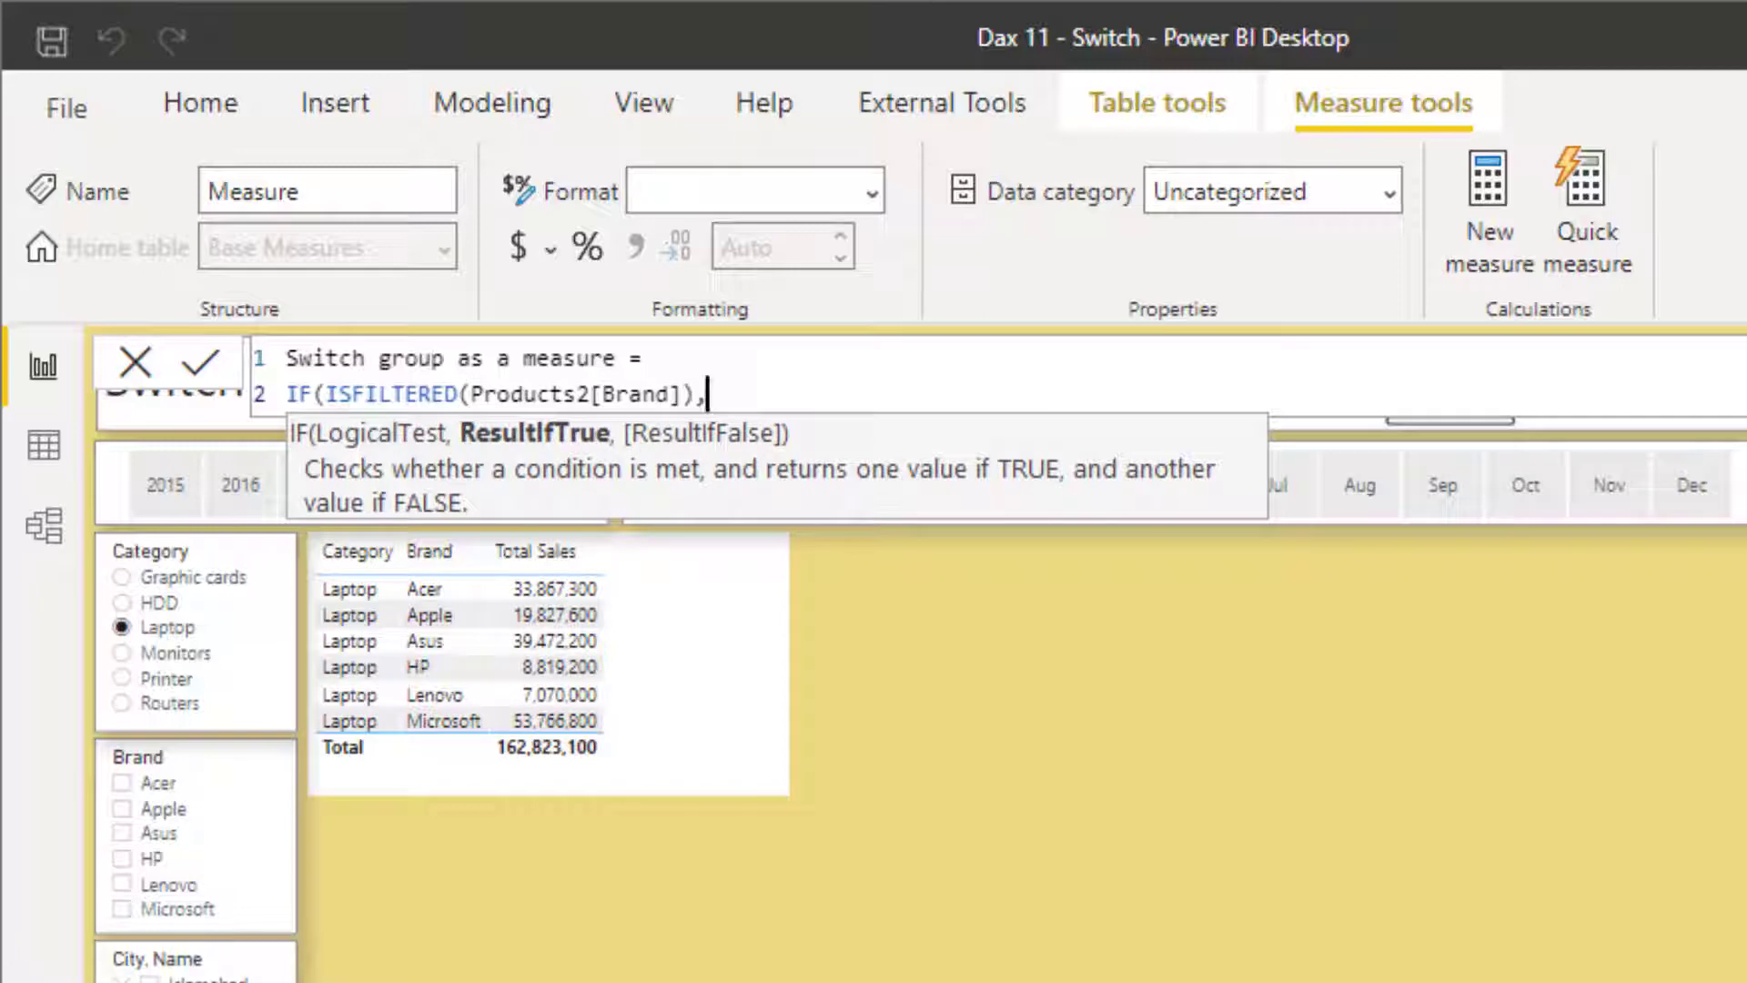
- On a new line, begin a SWITCH as the IF's true result, evaluating MAX(Products2[Brand])
key("shift+Return")
type("swit")
key("Tab")
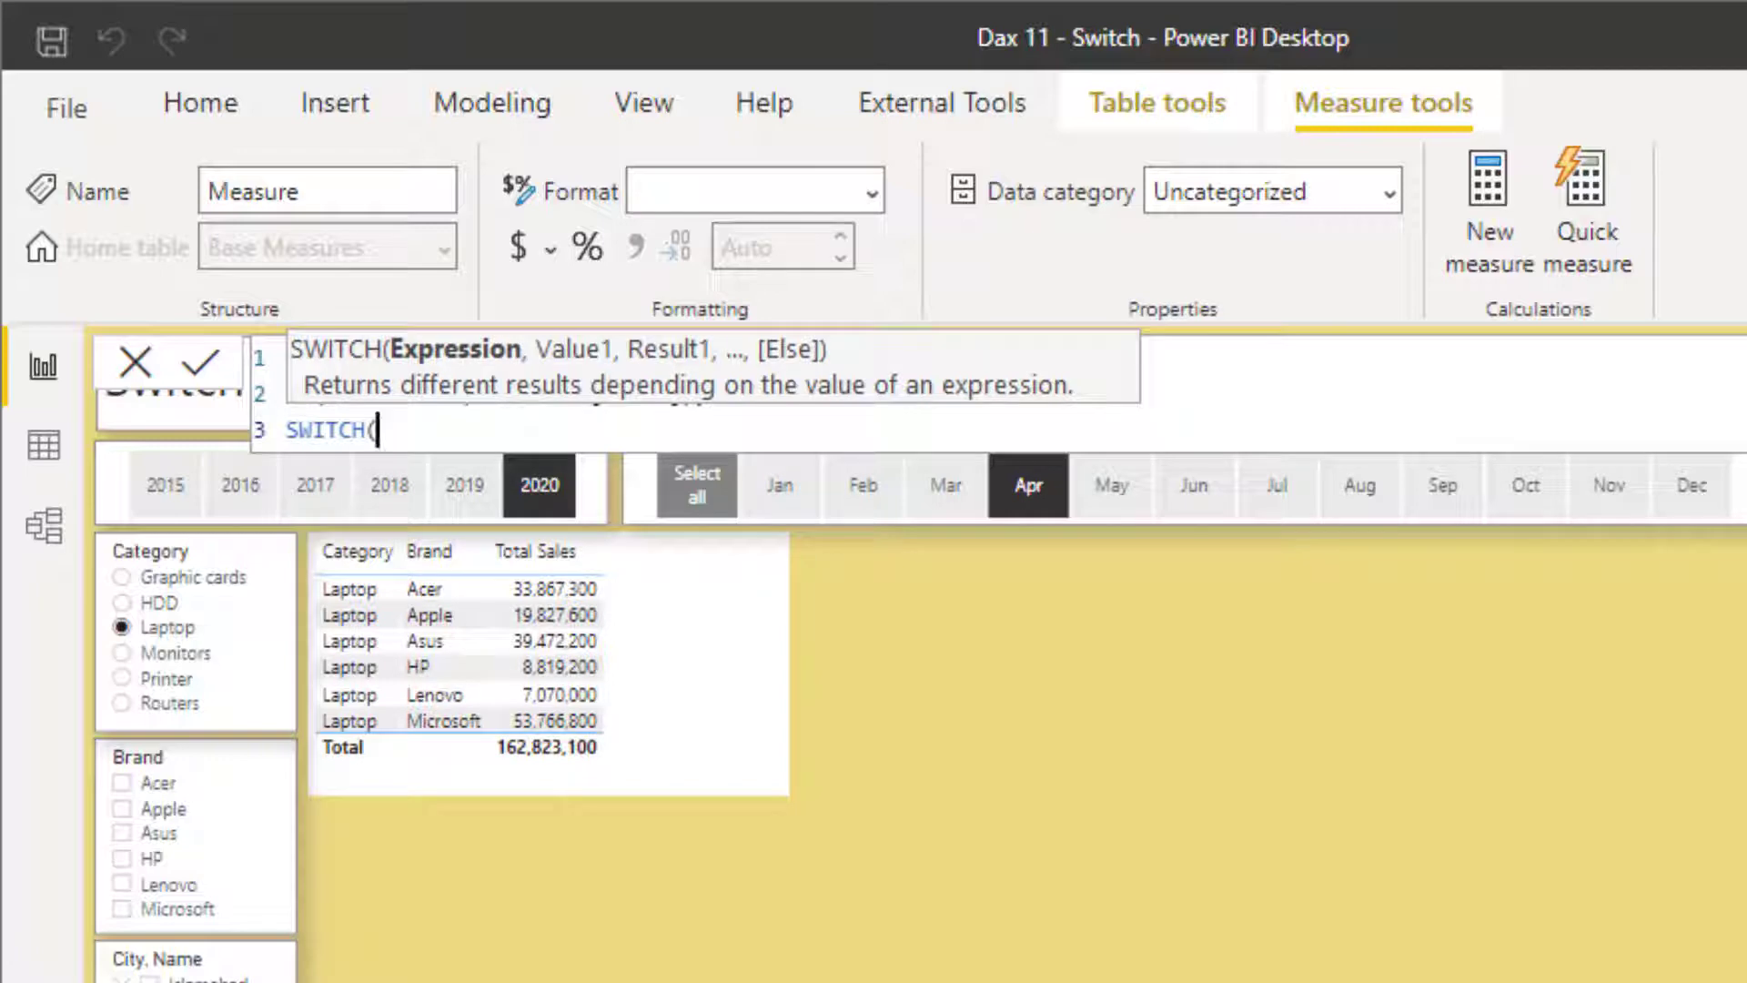
type("max")
key("Tab")
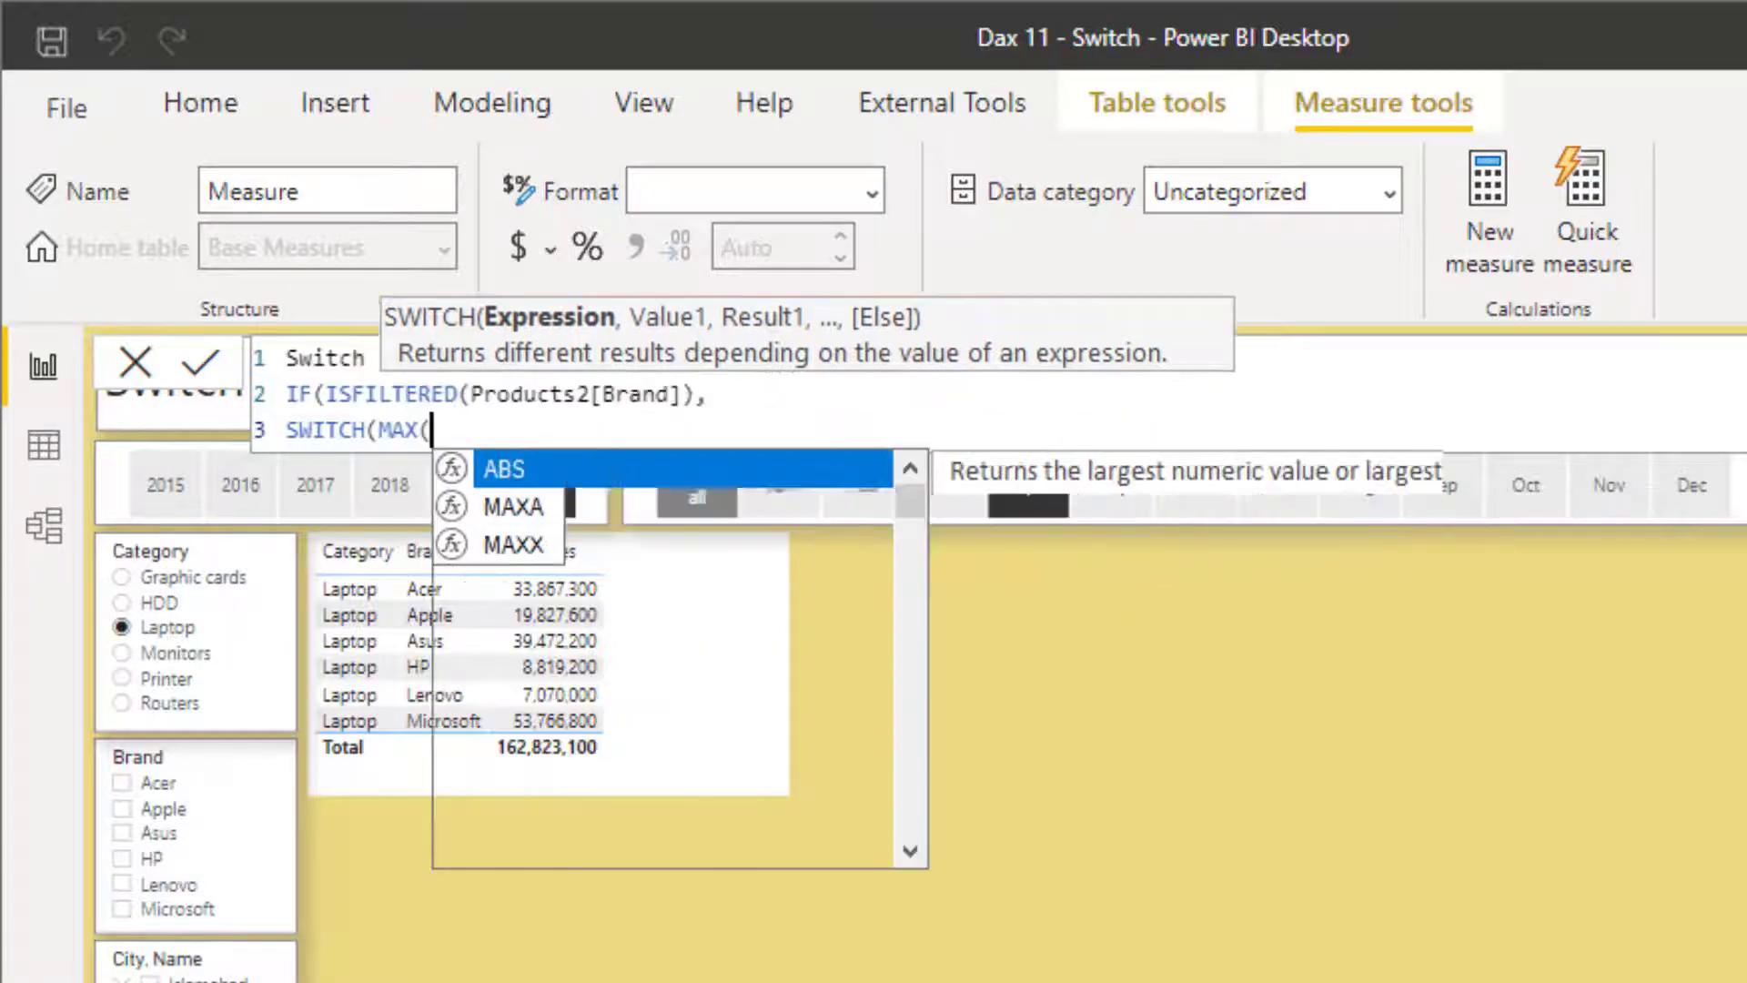
type("brand")
key("Tab")
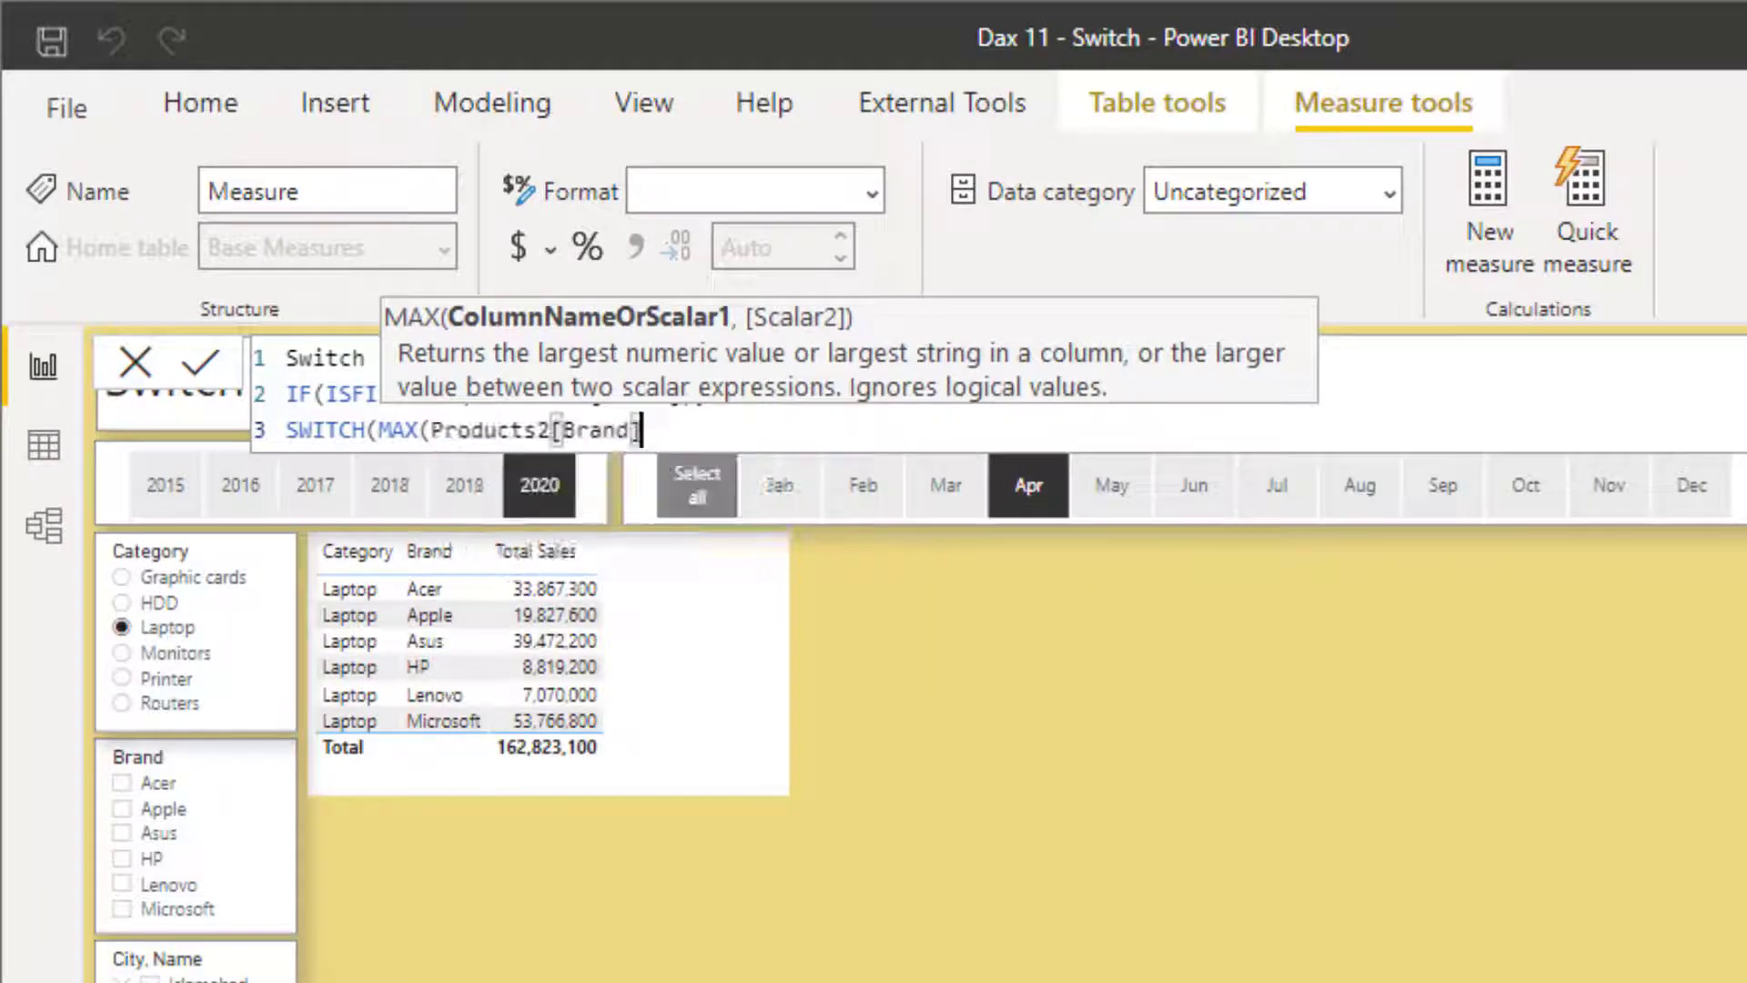
type("),")
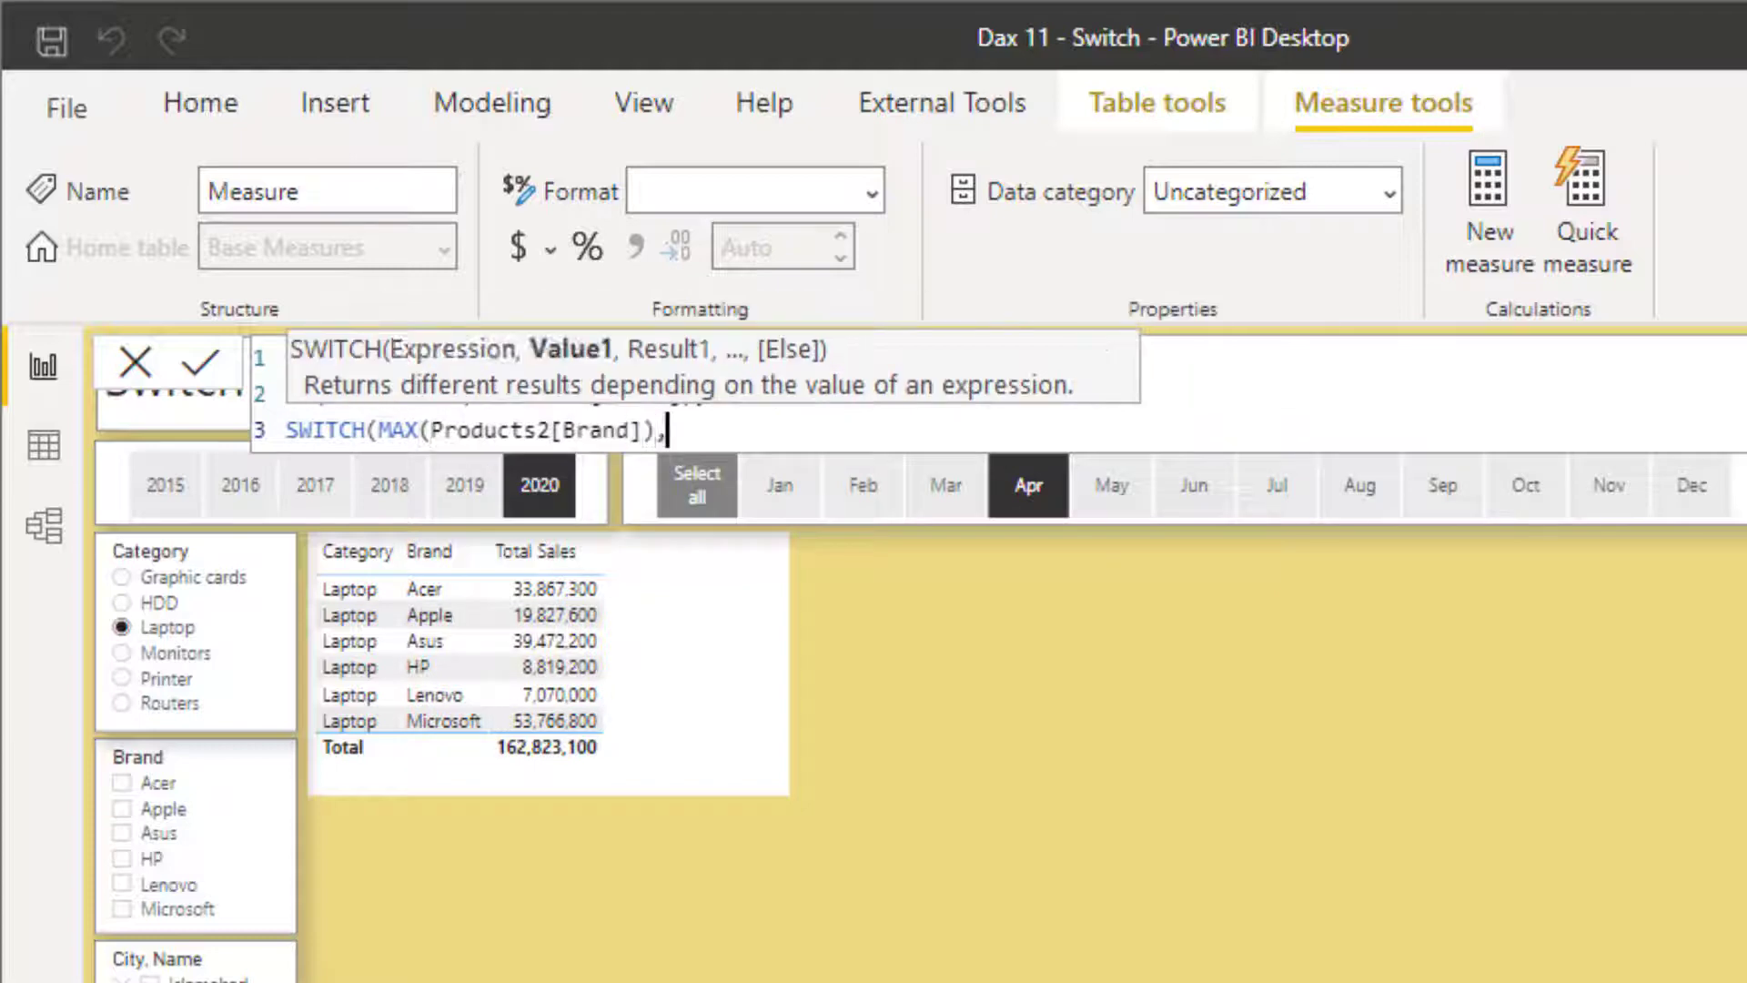
- Add the first two SWITCH pairs on separate lines, mapping "Apple" to "Premium" and "Microsoft" to "Elegant"
key("shift+Return")
type("\"Apple")
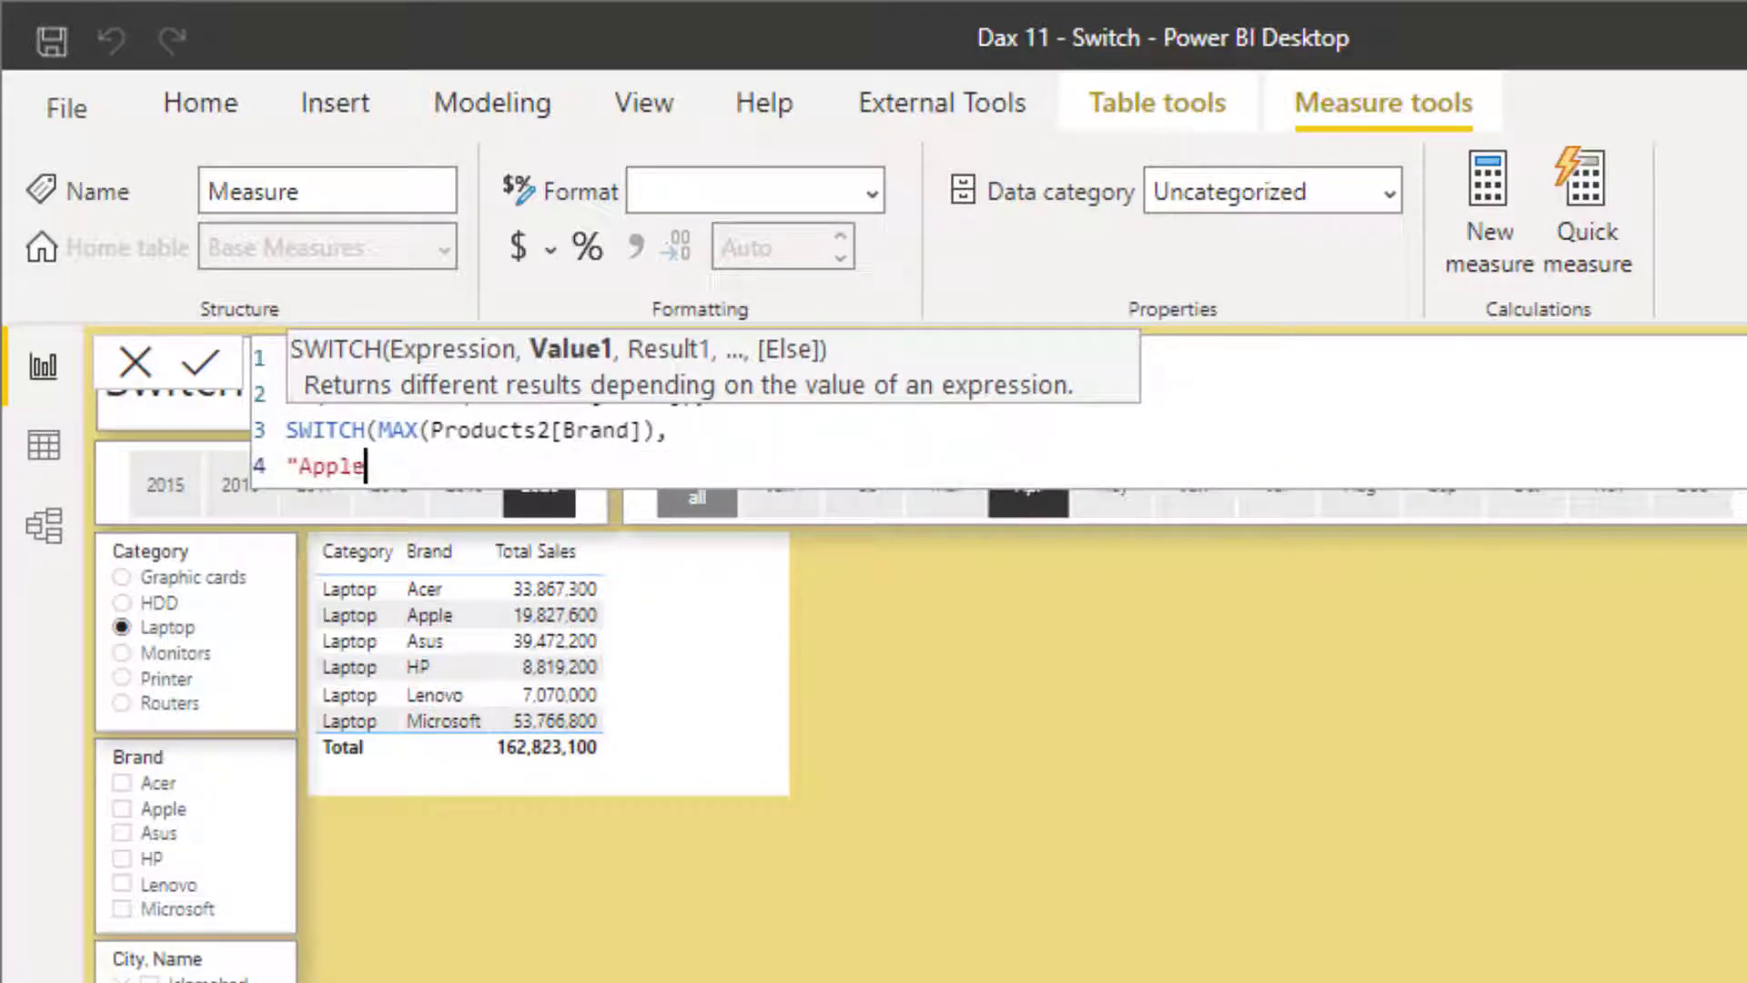
type("\", ")
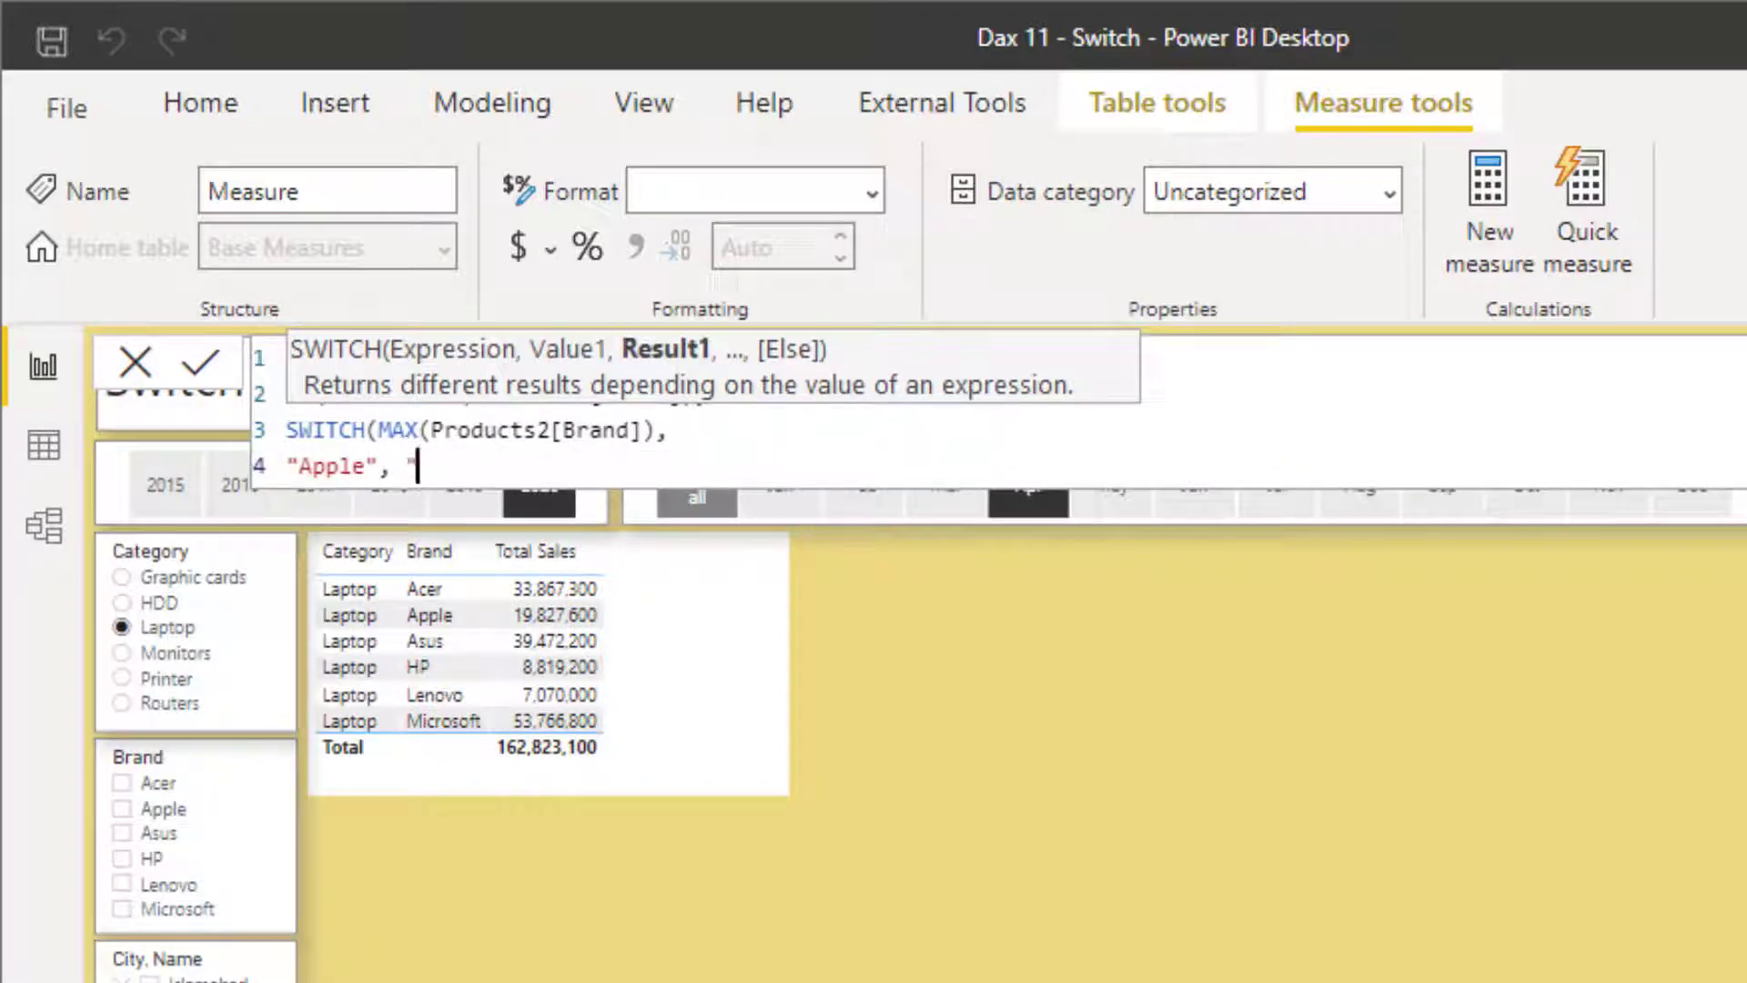
type("\"Premium\",")
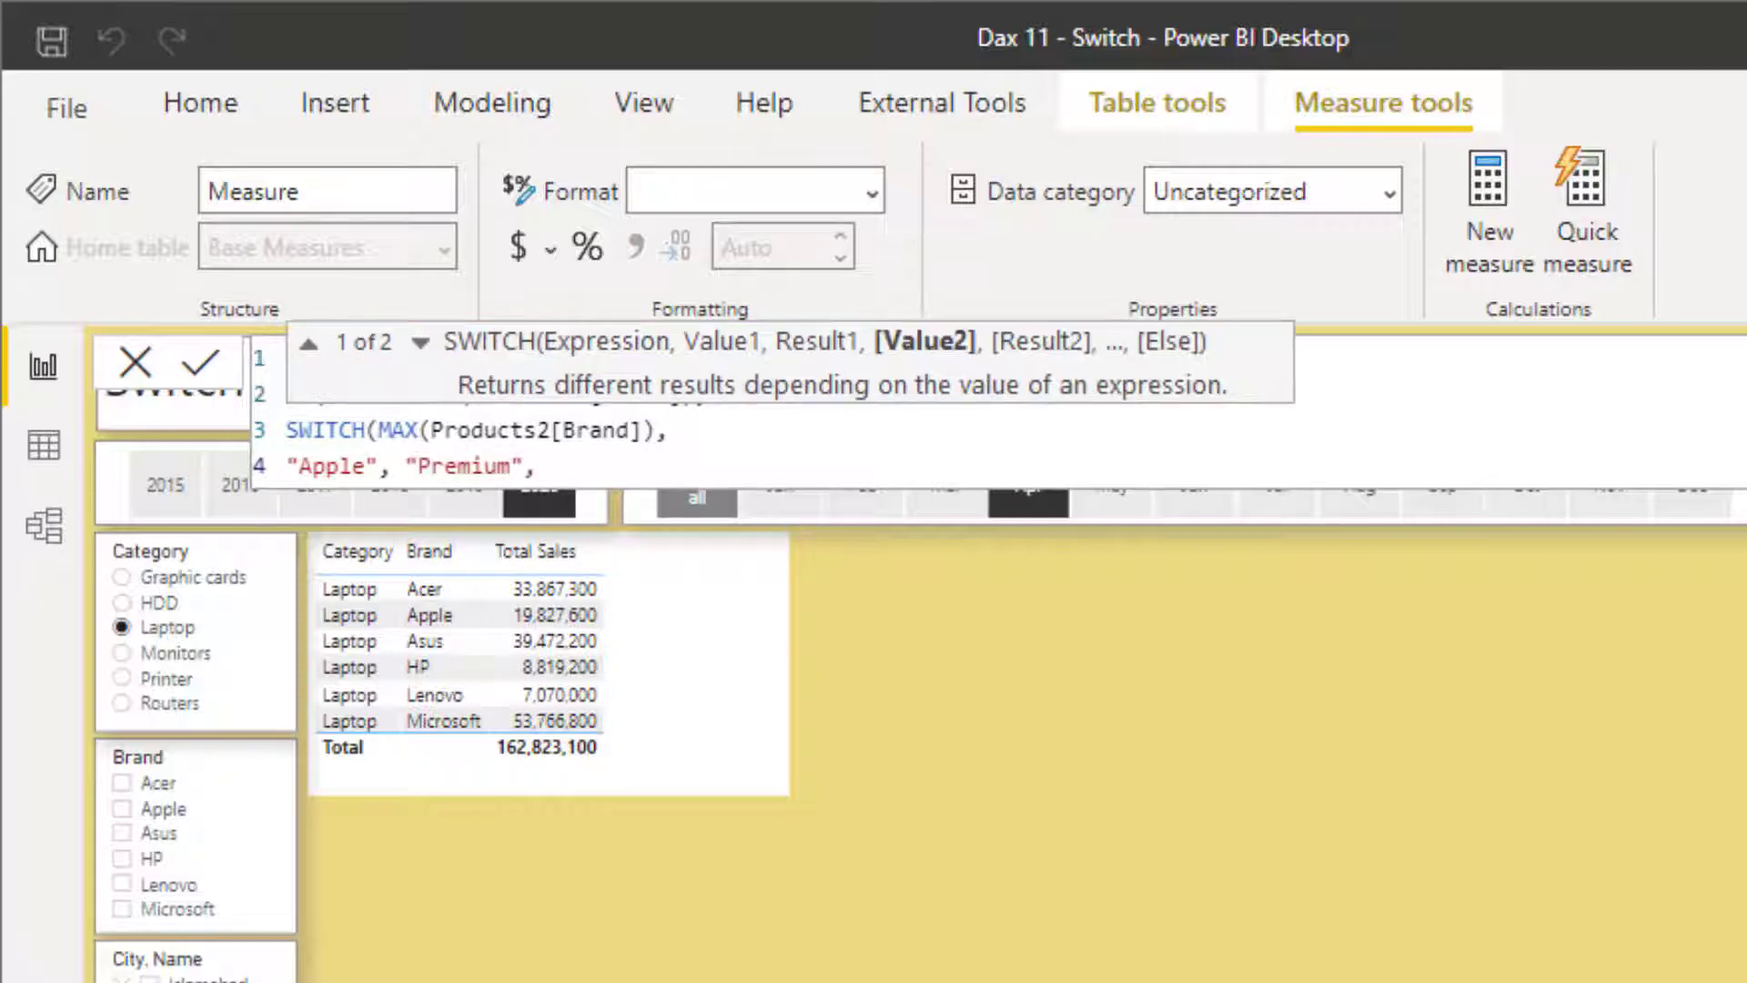
key("shift+Return")
type("\"Microsoft")
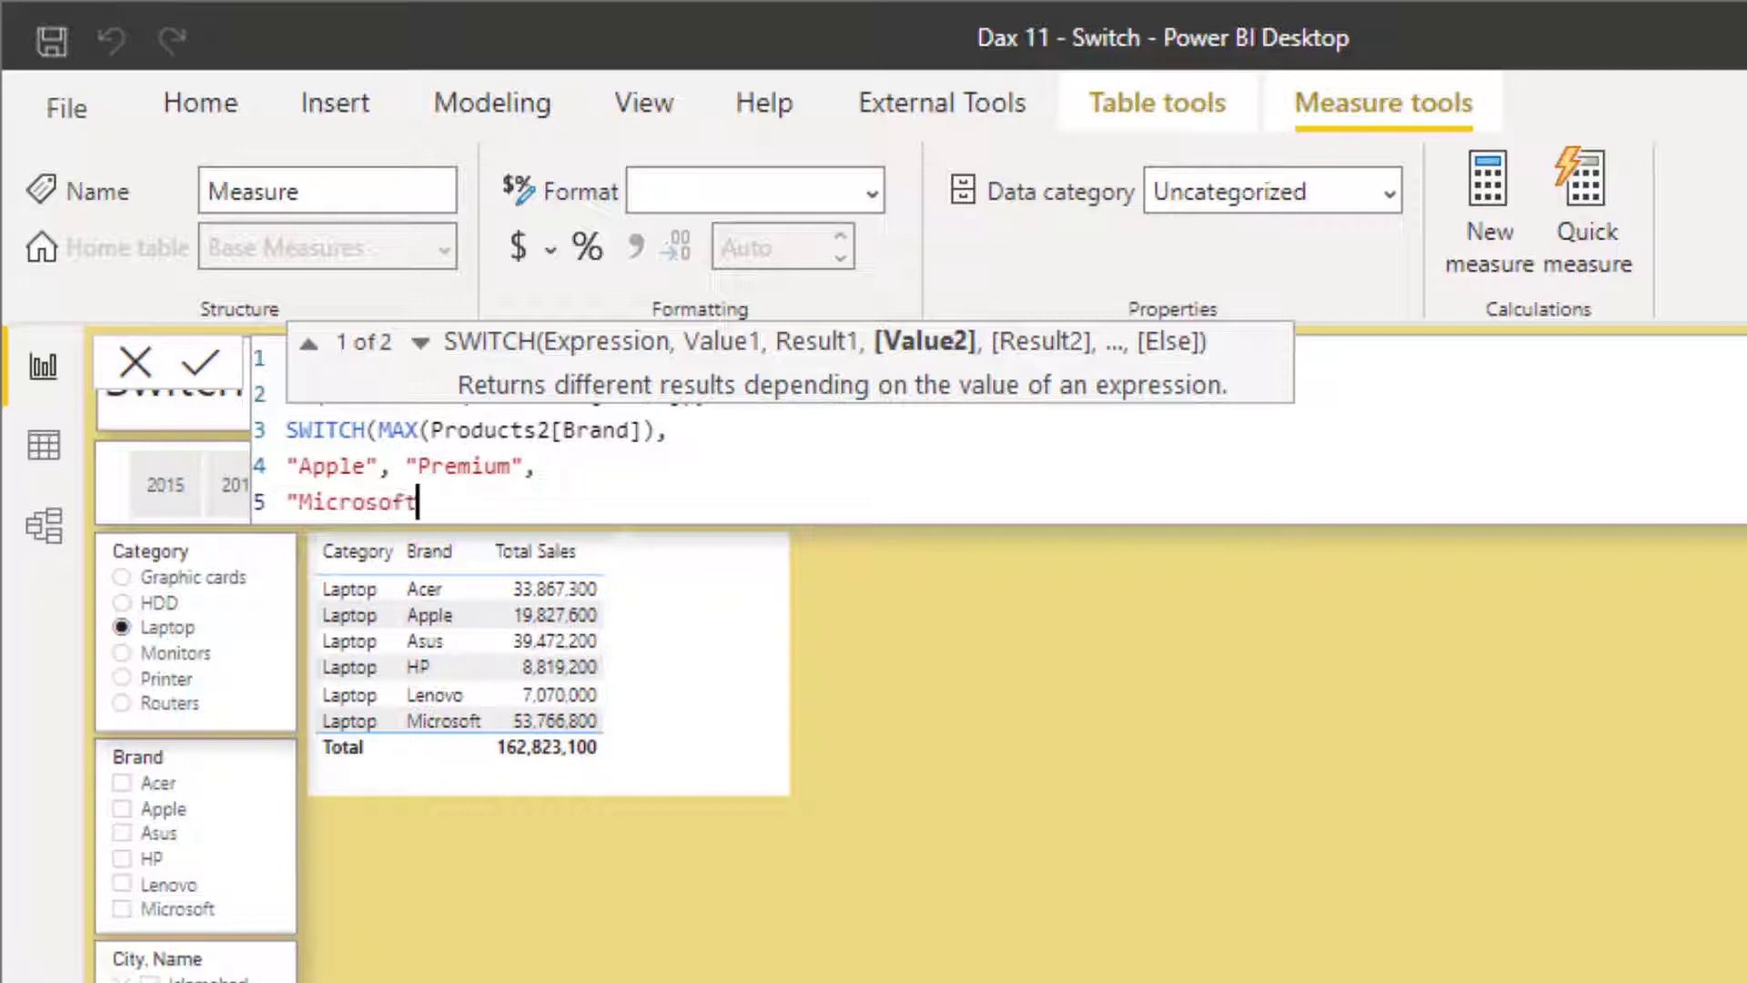
type("\",")
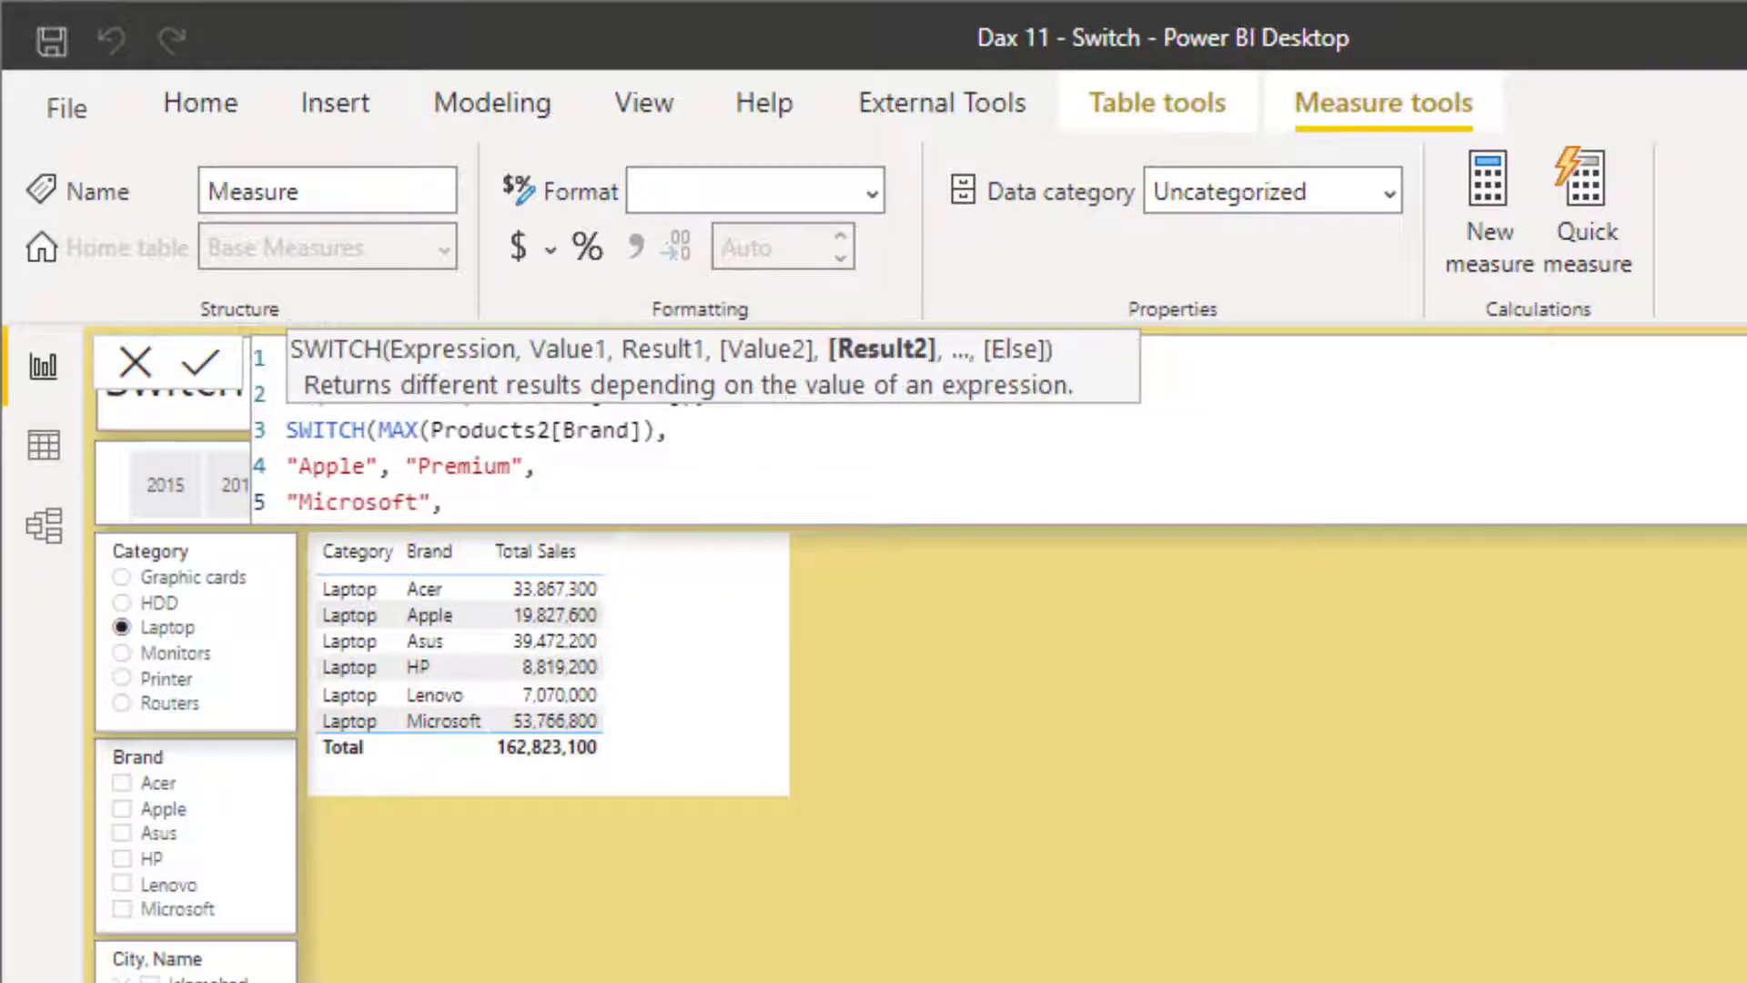
type(" \"Elegant\",")
- Add a third SWITCH pair on a new line that returns "Magnificent" for "HP"
key("shift+Return")
type("\"H")
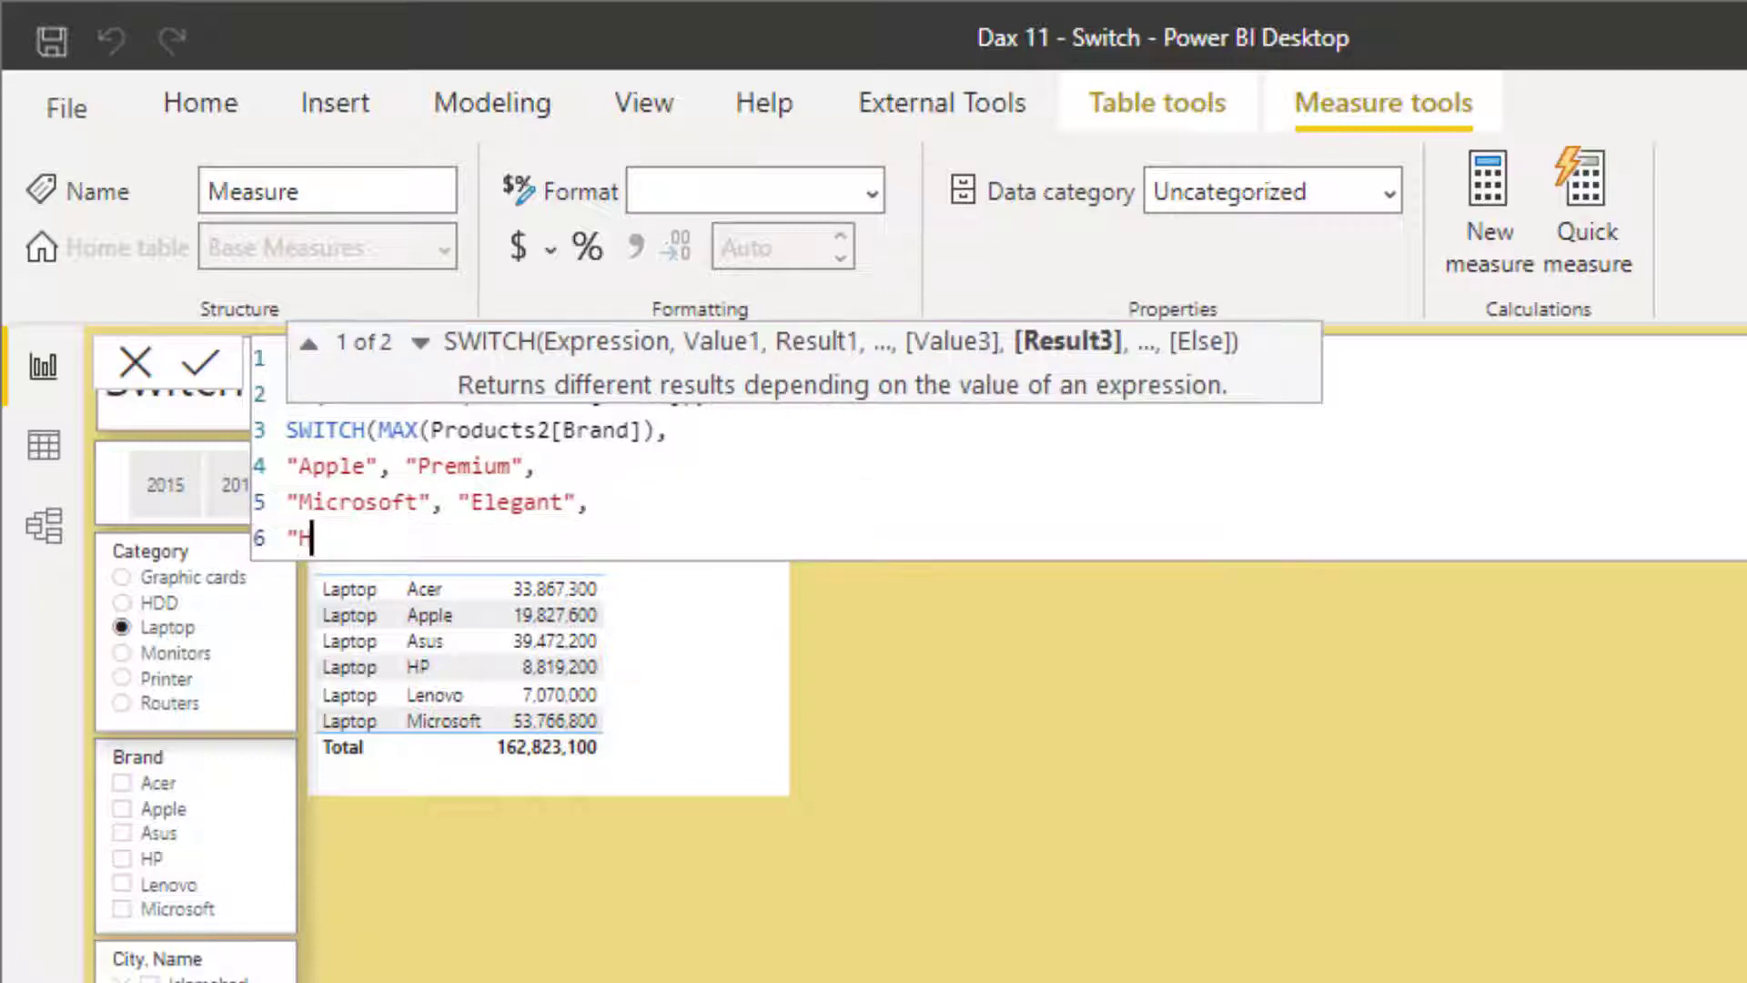
type("P\", ")
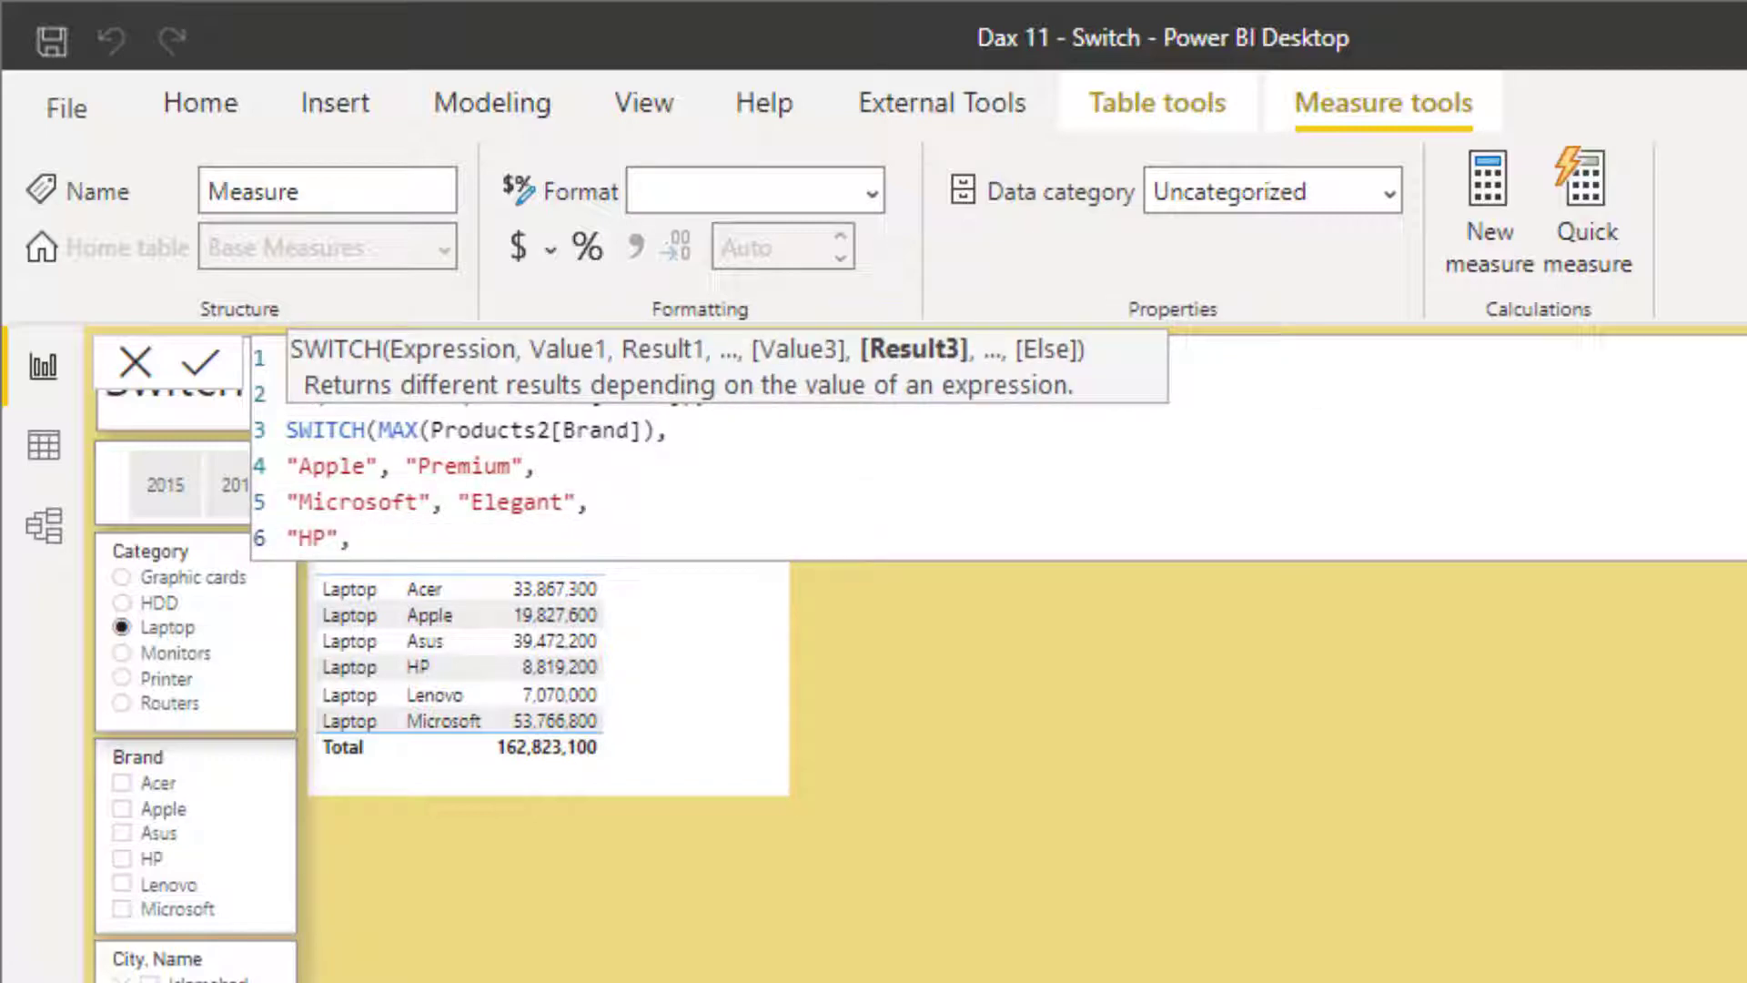
type("\"Magnific")
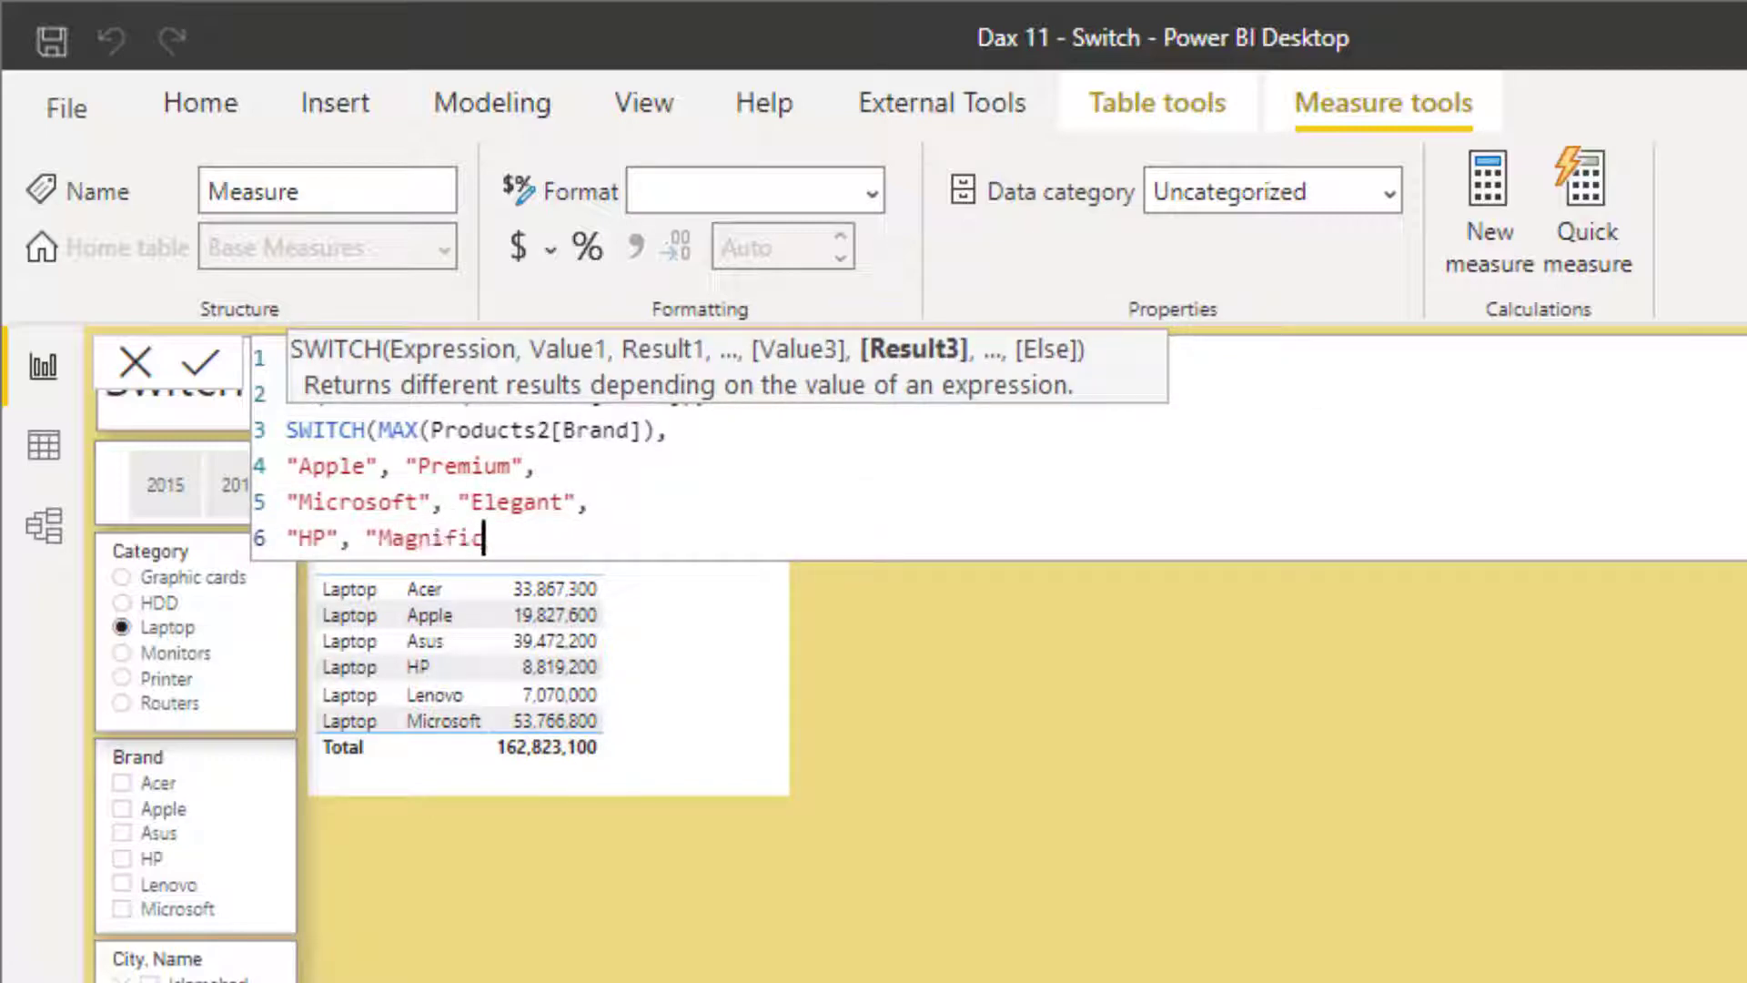
type("ent\",")
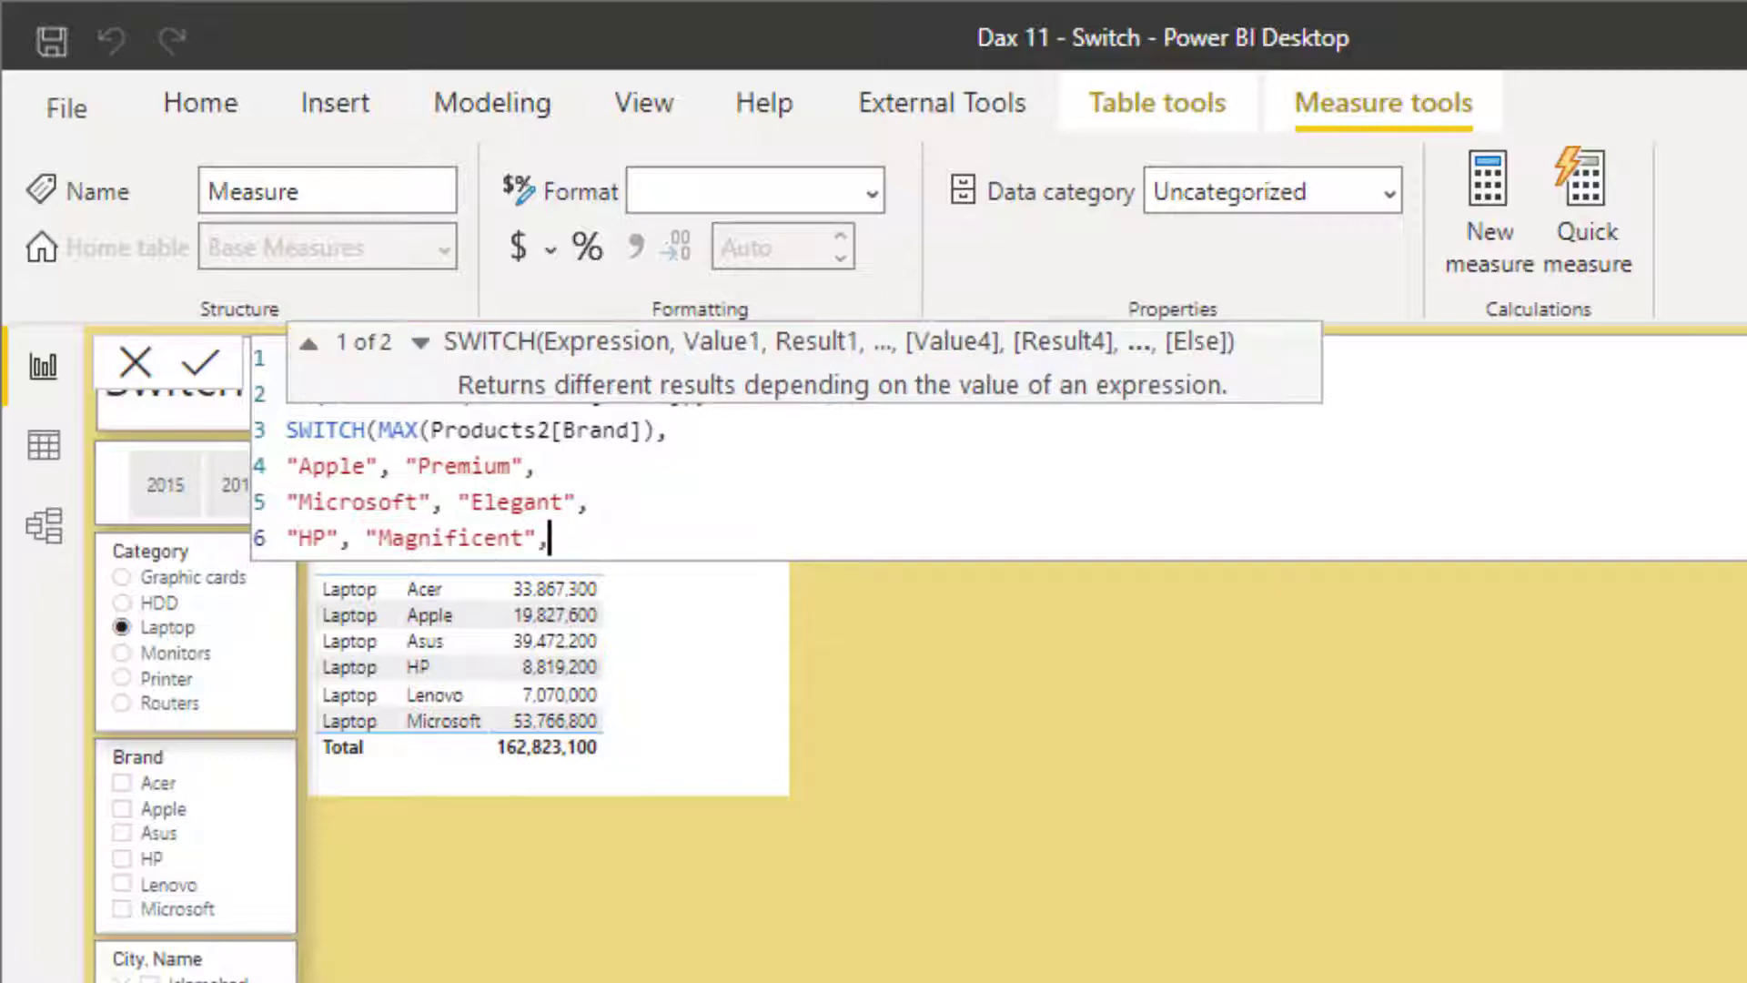
- Add "Classic" on a new line as the SWITCH's else result and close the SWITCH function
key("Return")
type("Cl")
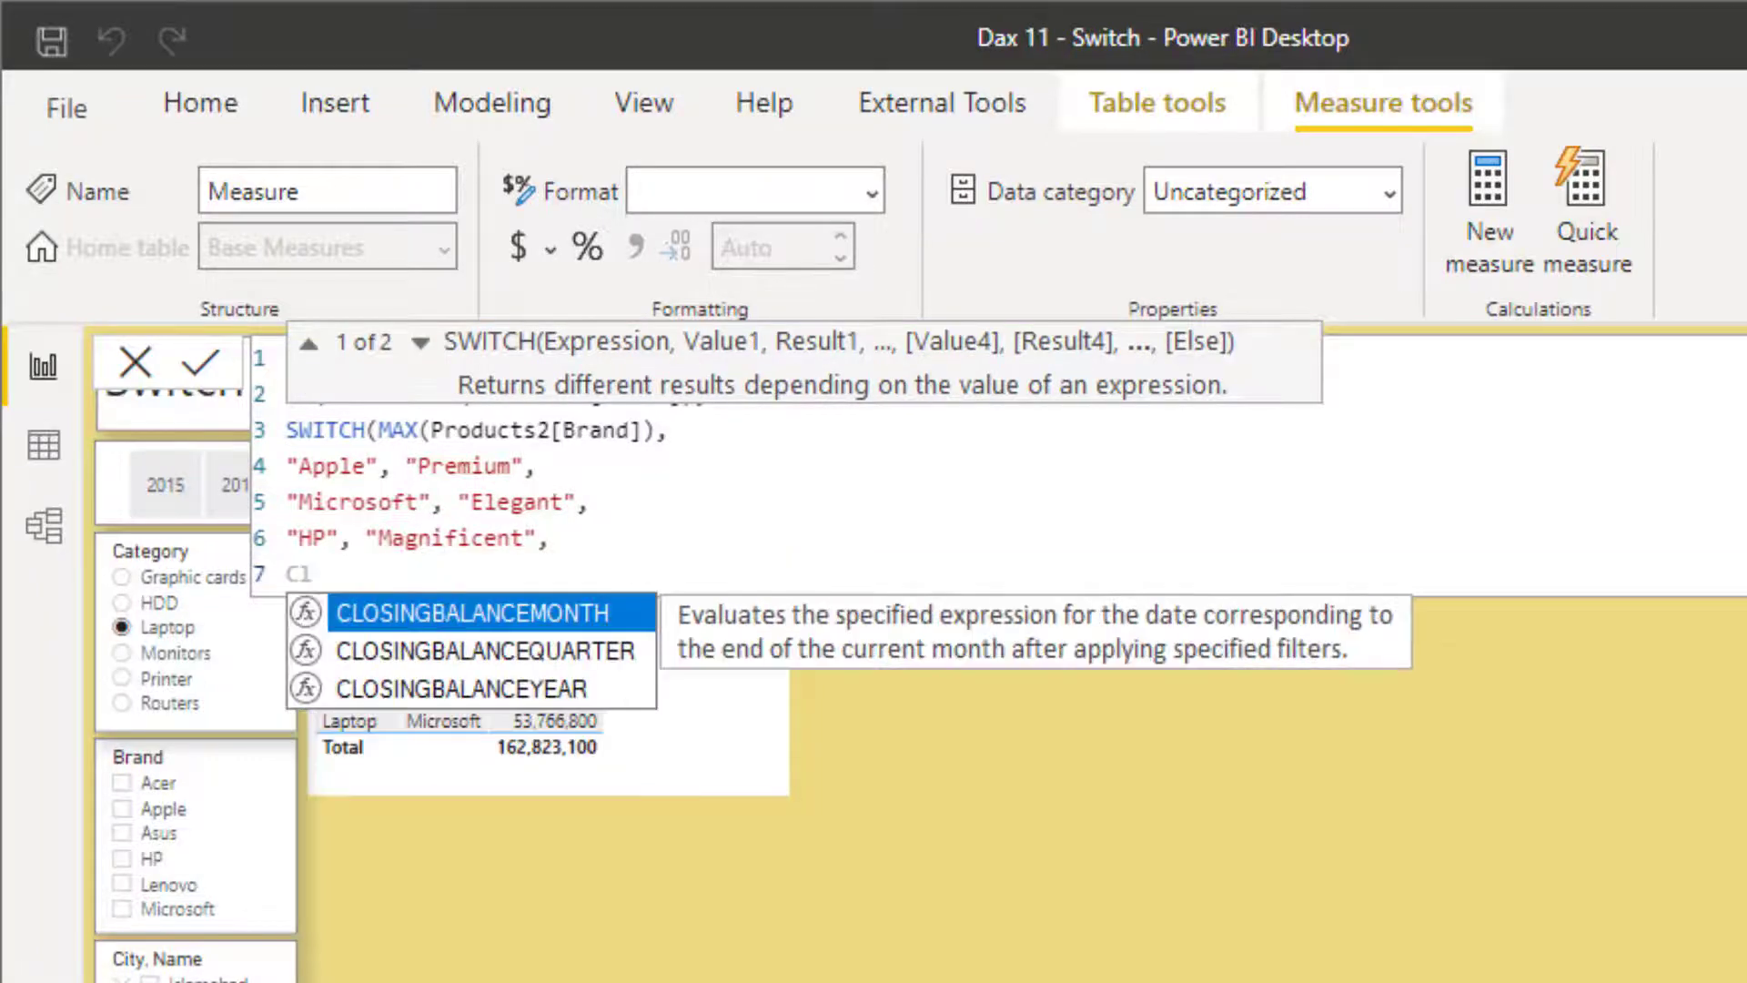
key("BackSpace")
key("BackSpace")
type("\"Class")
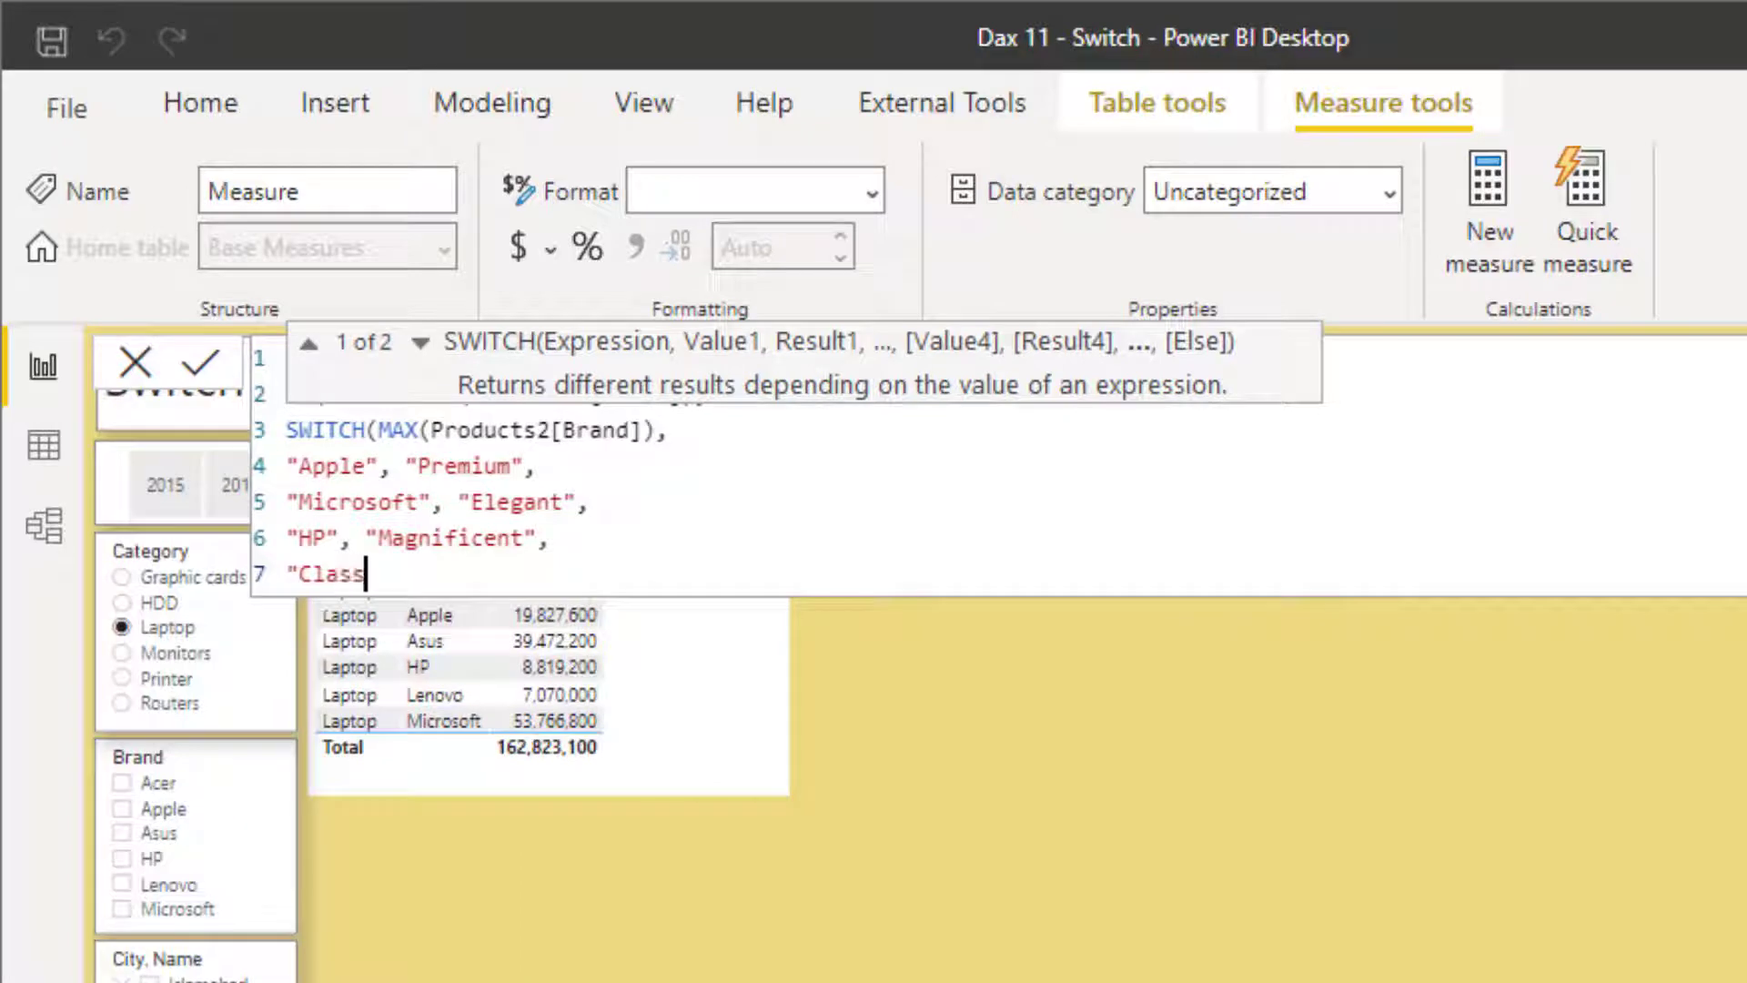
type("ic\")")
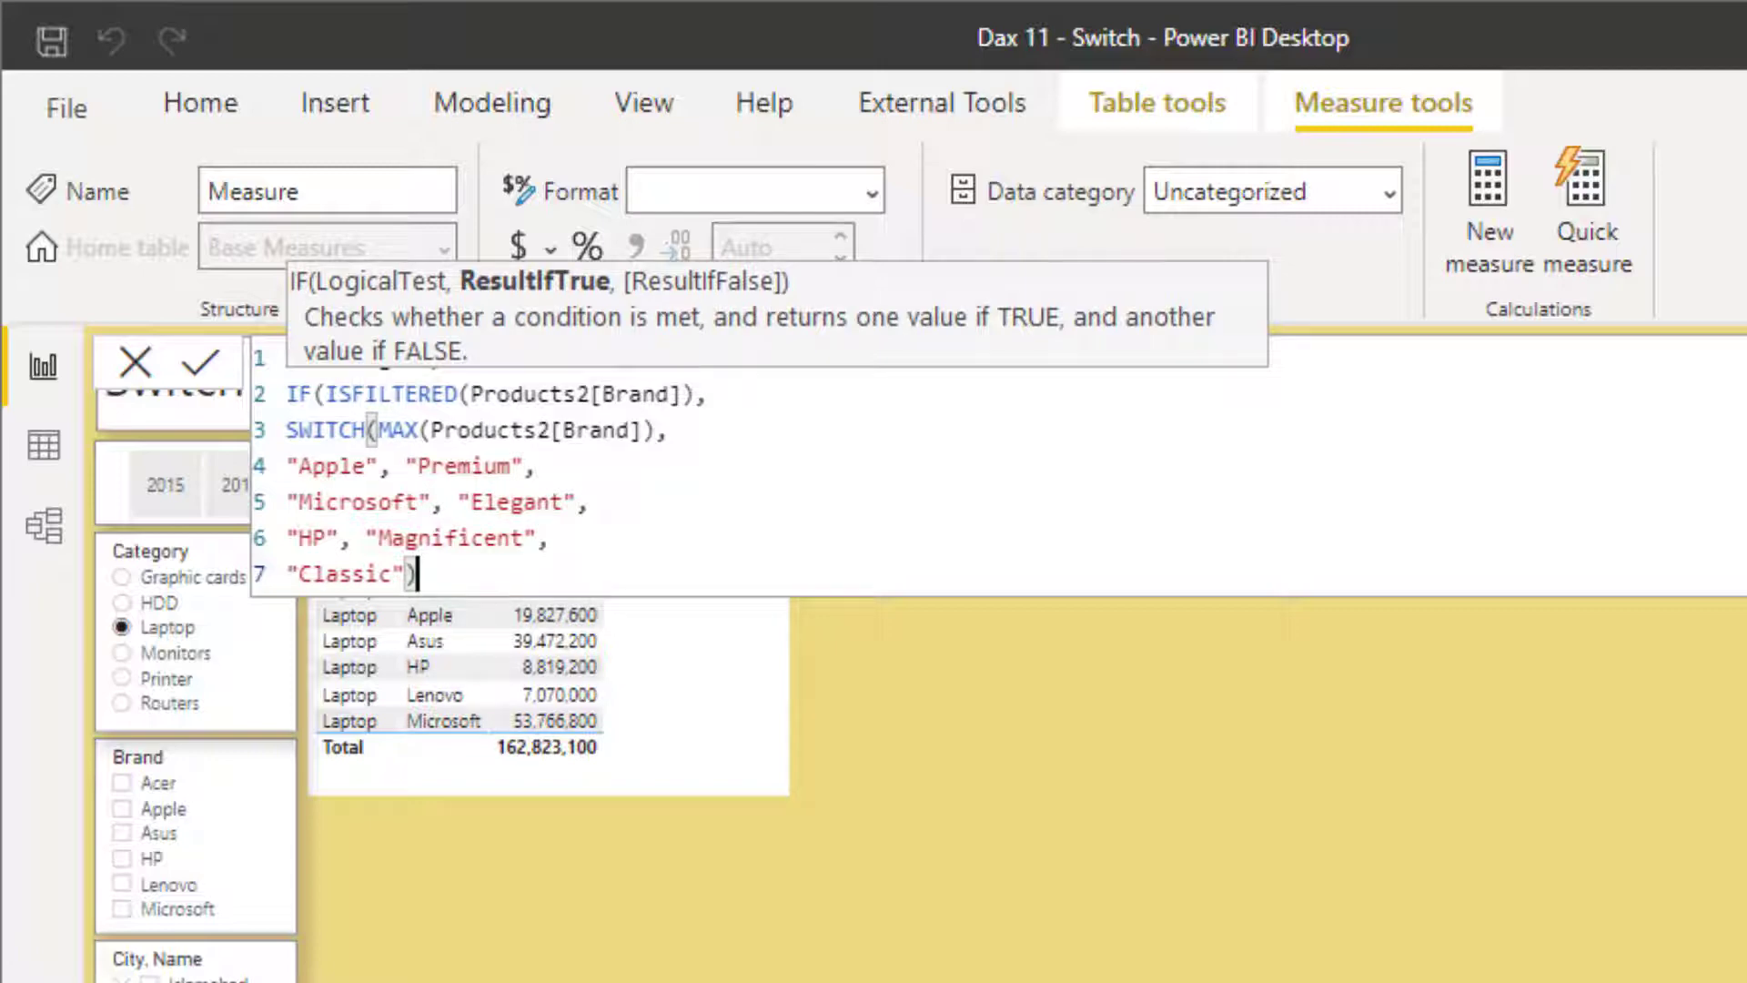
- Give the IF a false result of BLANK(), close it on a new line and commit the measure
type(",")
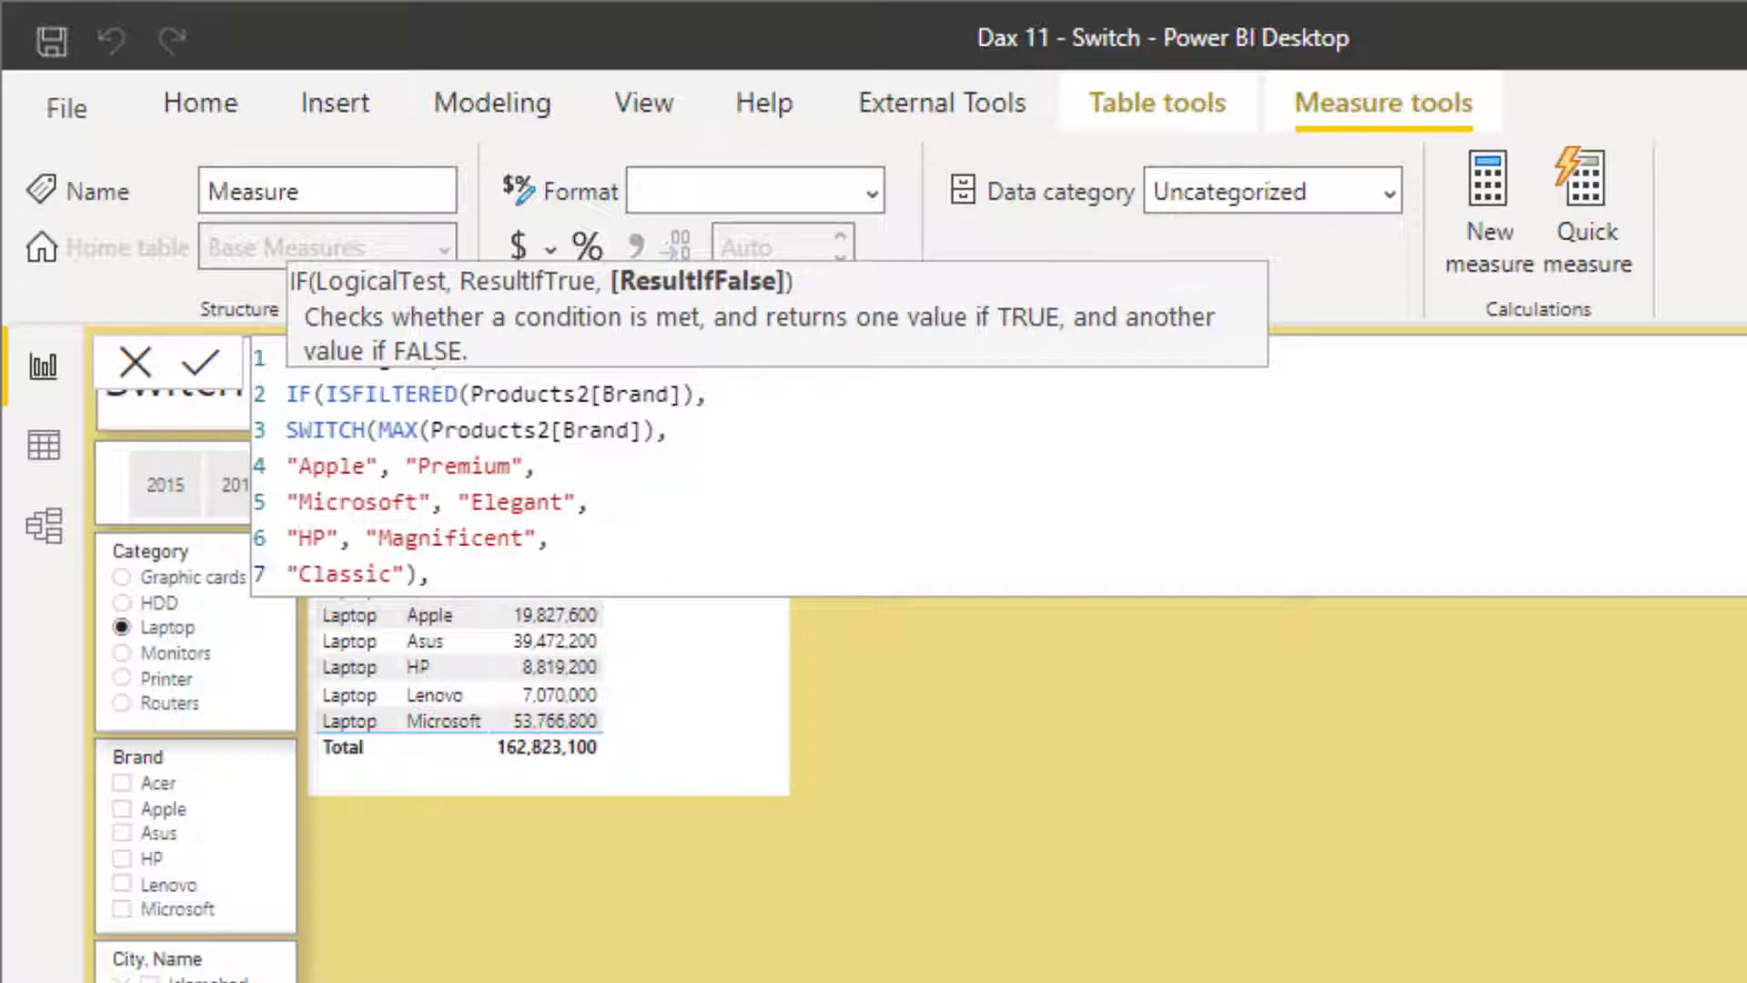
key("Return")
type("Blan")
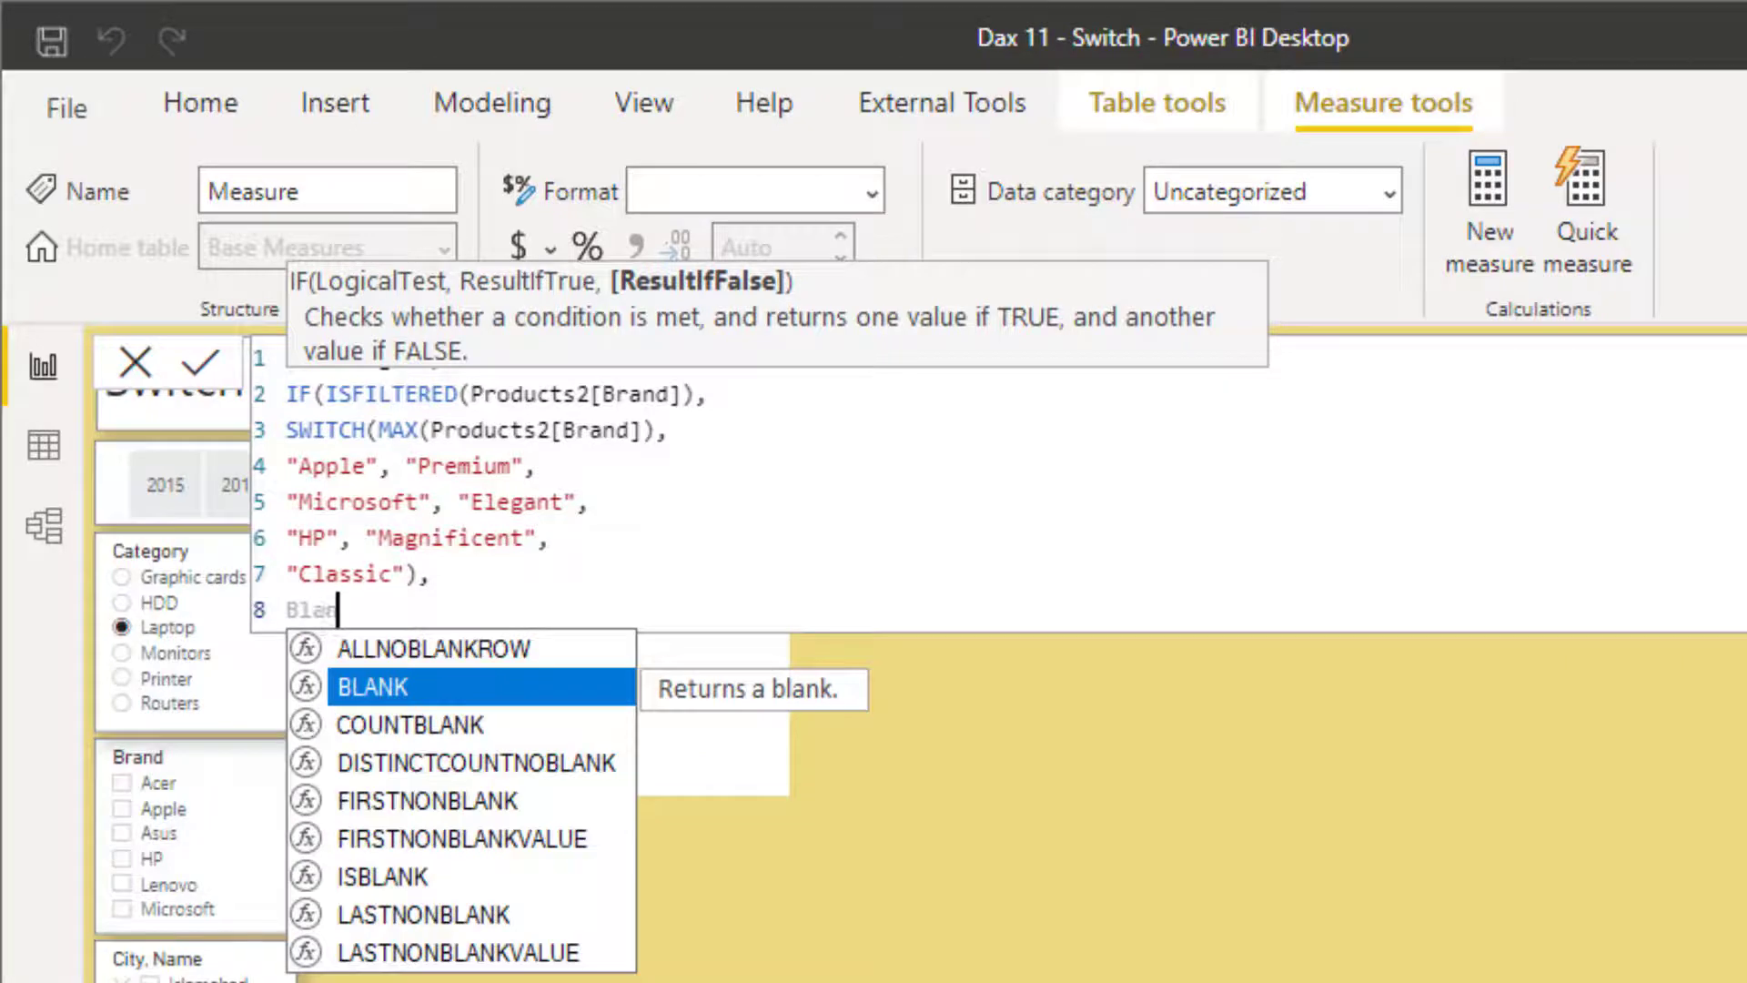
key("Tab")
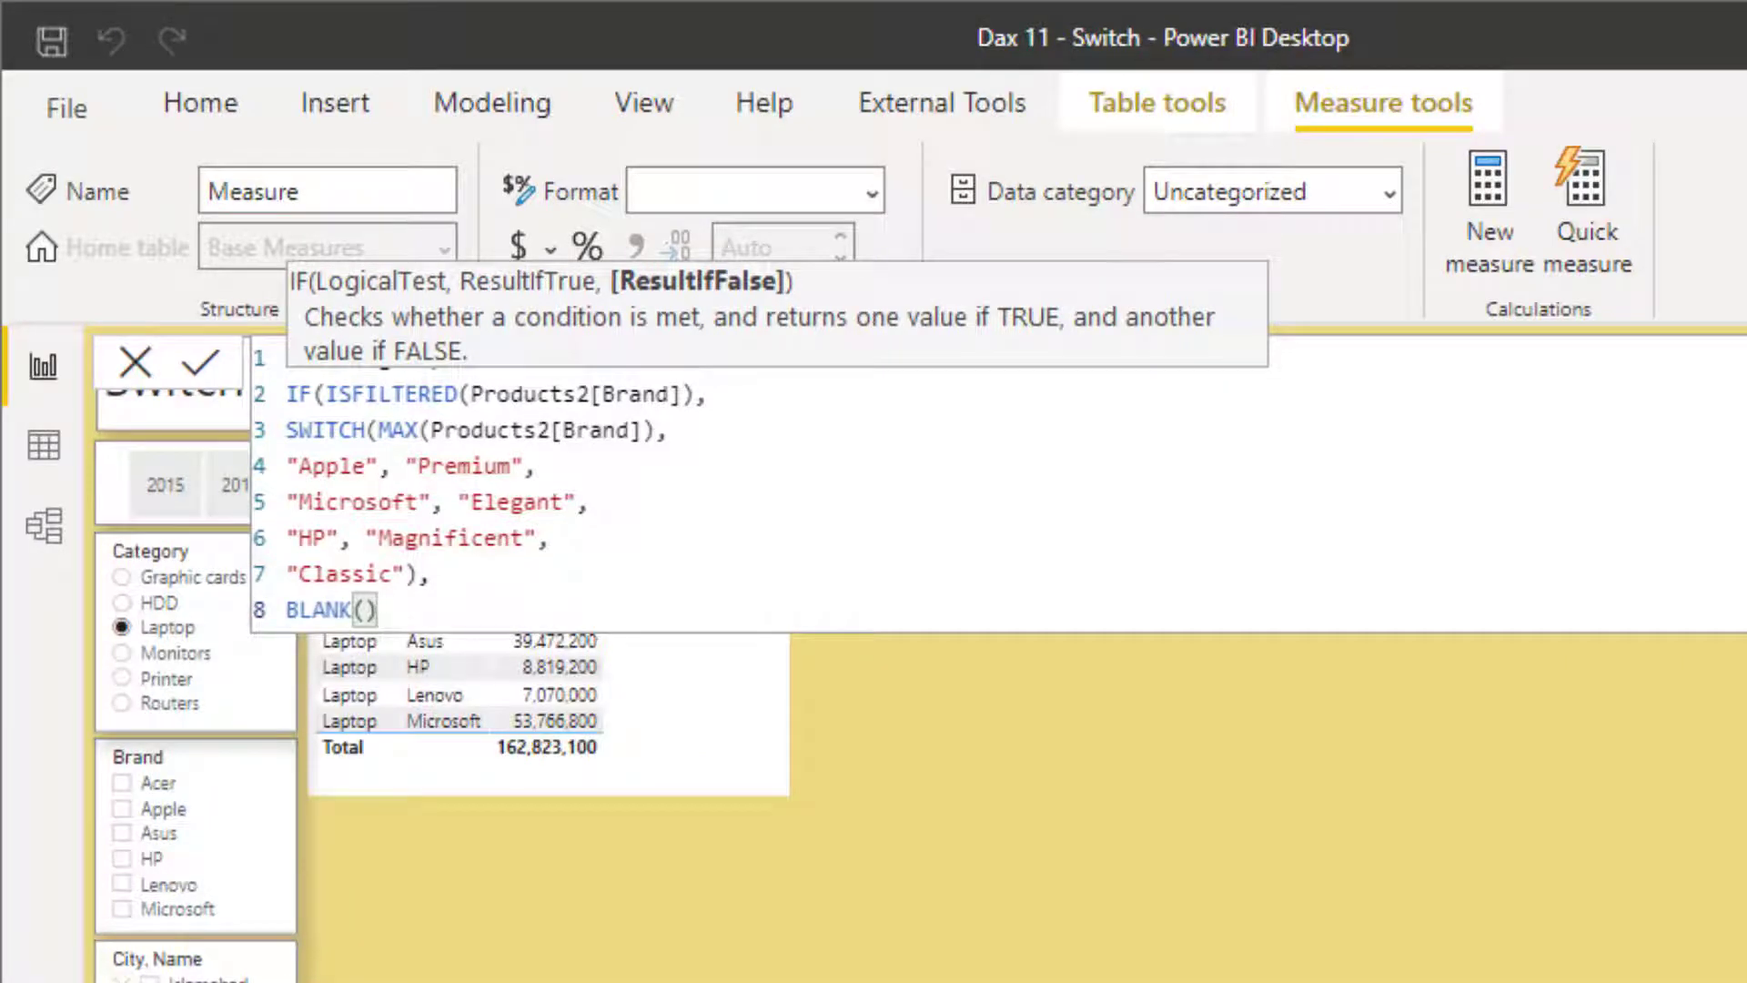
key("shift+Return")
type(")")
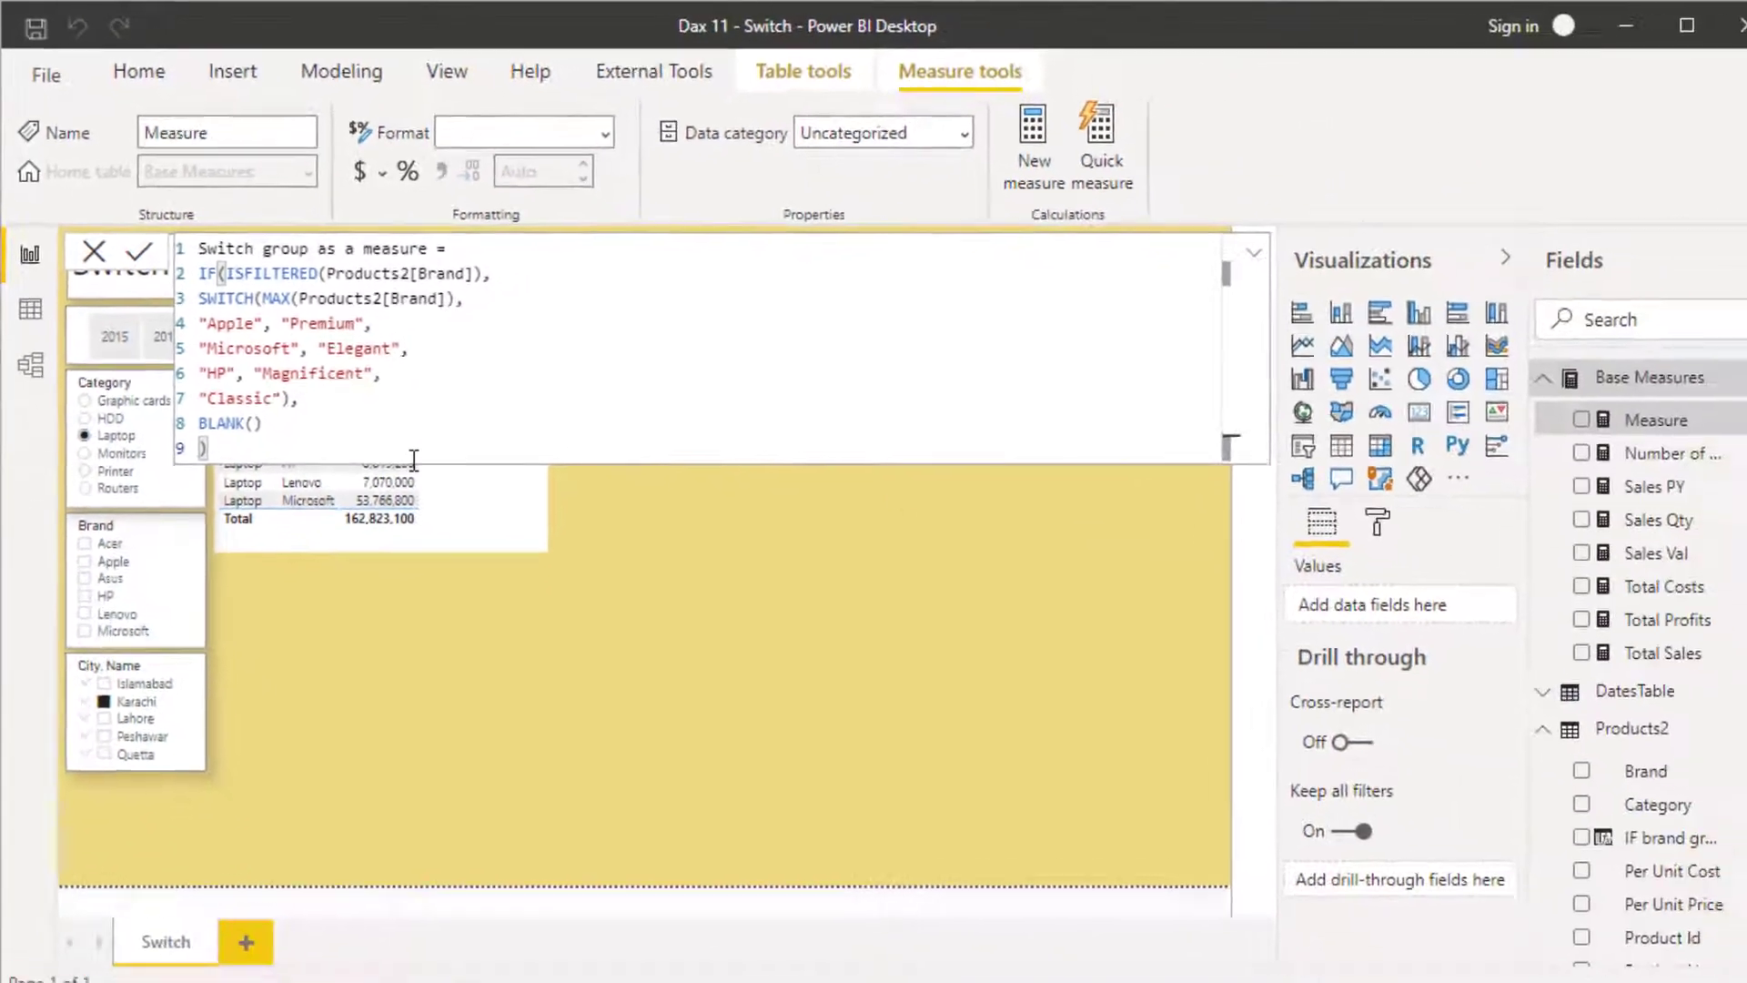
key("Return")
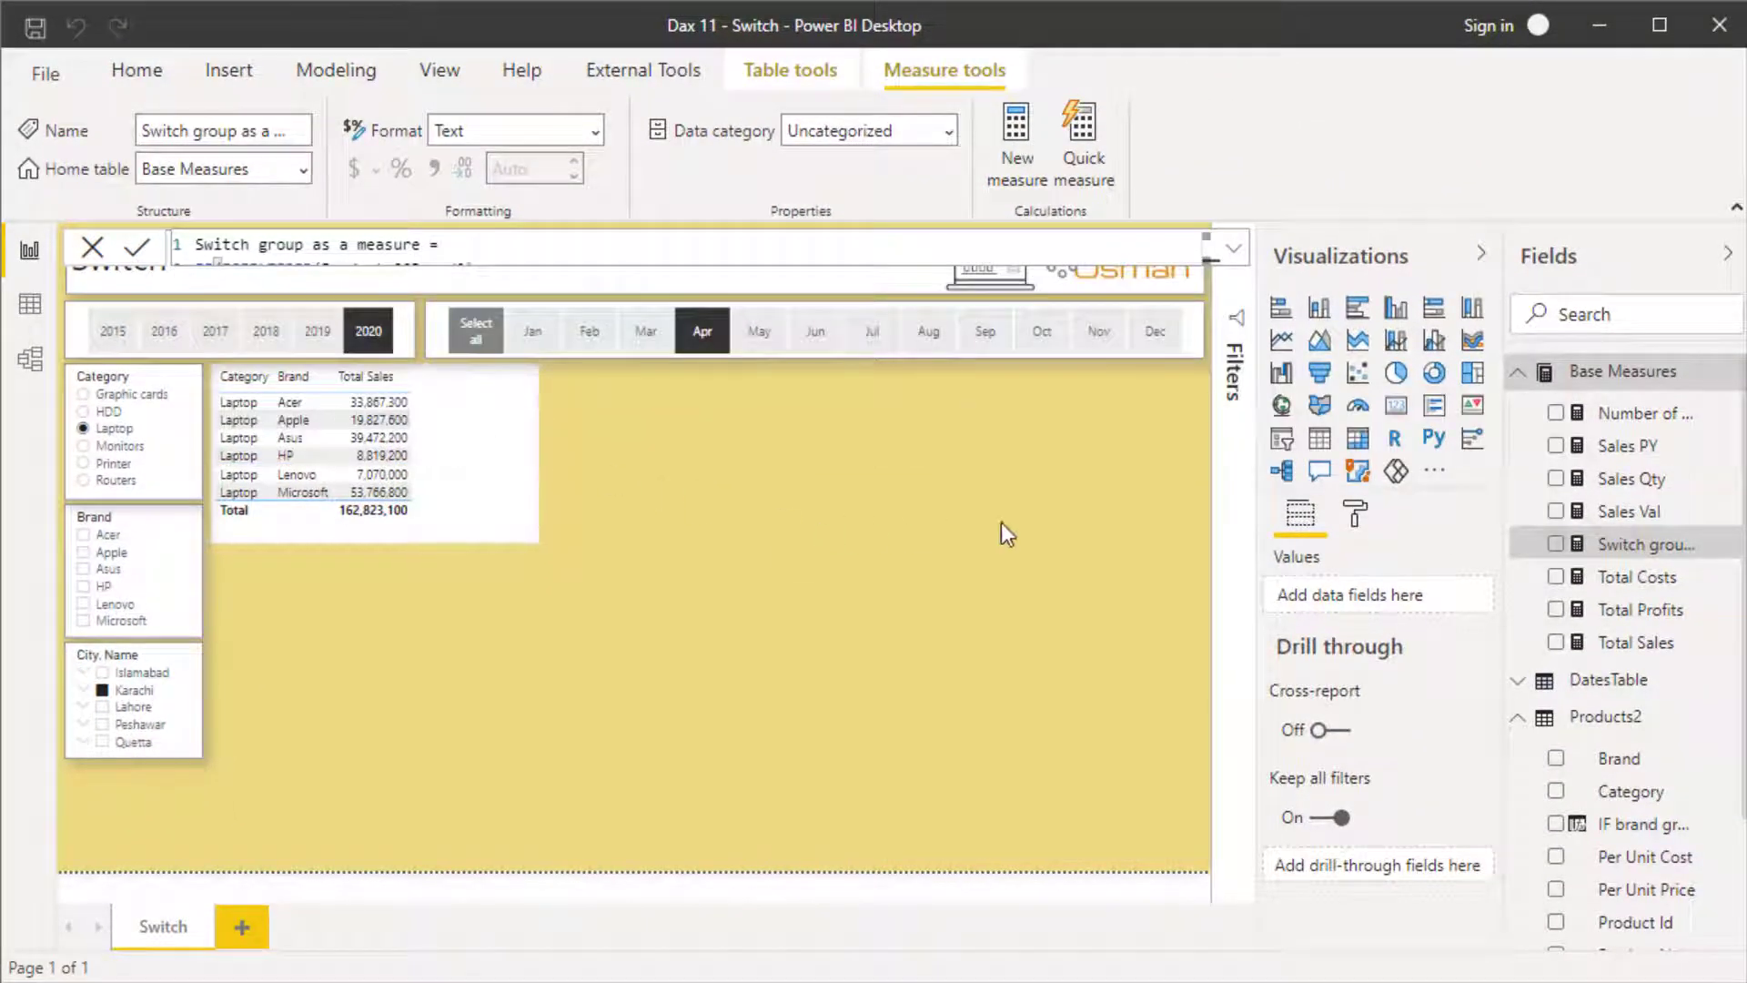
- Add the Switch group as a measure field to the sales table visual, inspect it in focus mode and return to the report
left_click_drag(1624, 545, 400, 460)
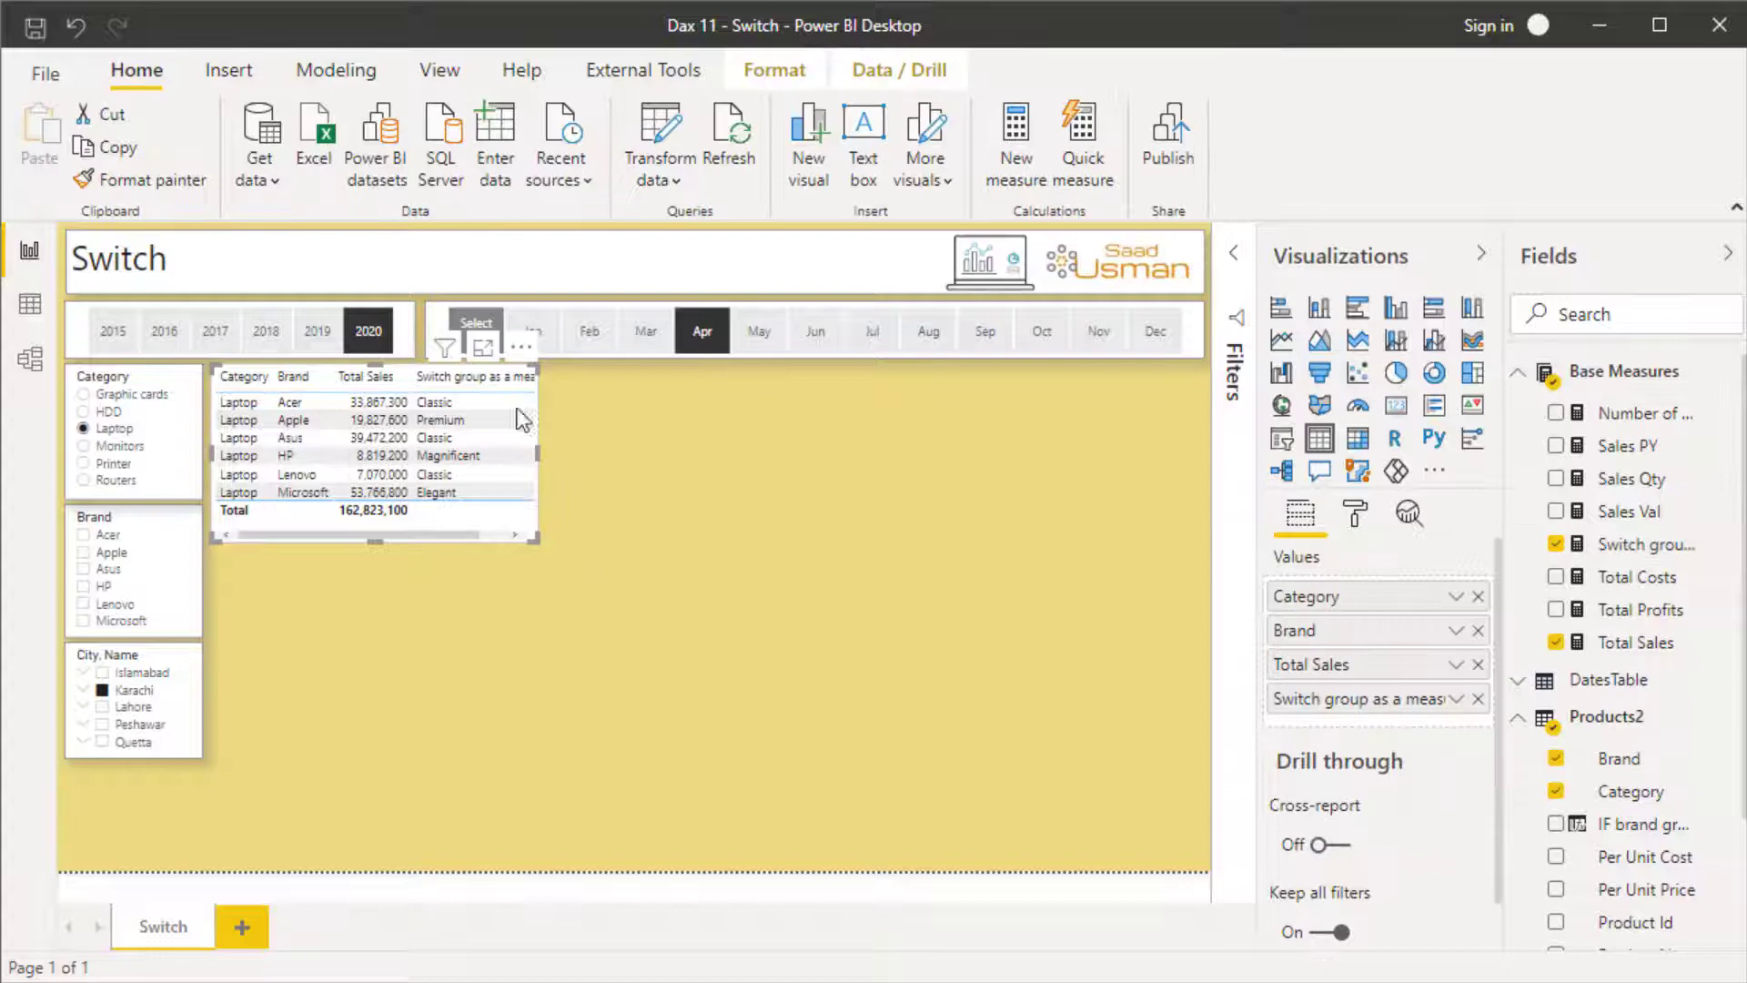
left_click(483, 346)
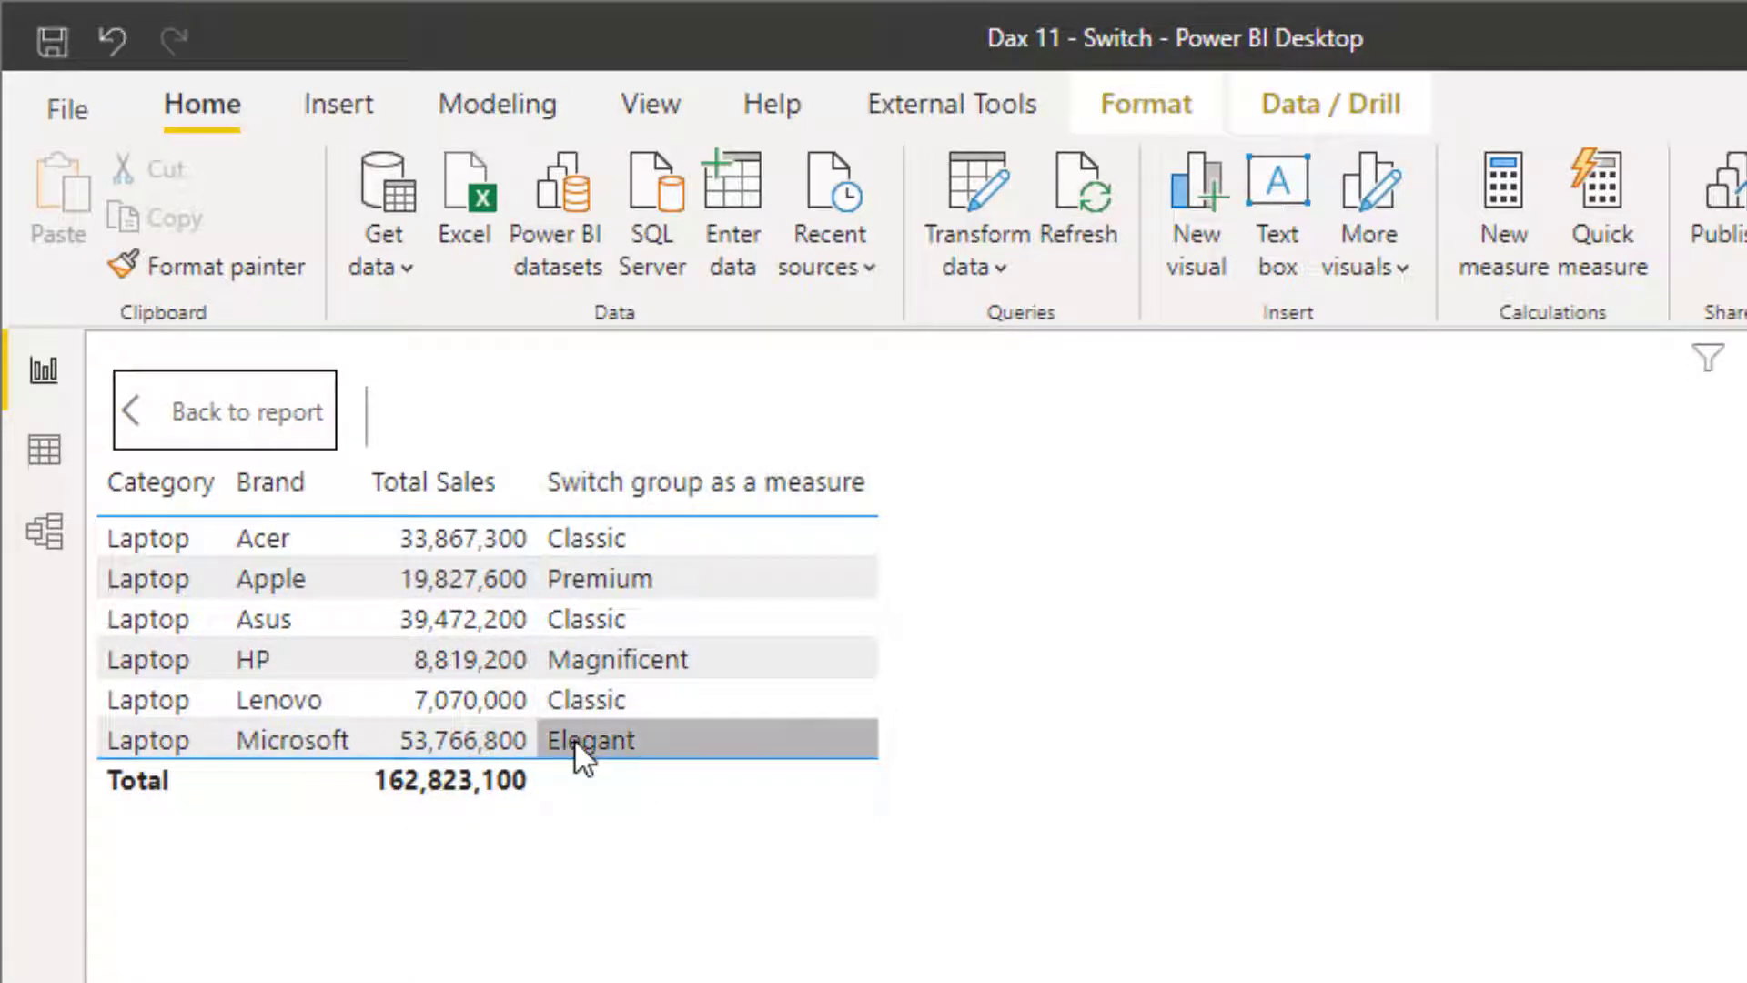
left_click(263, 431)
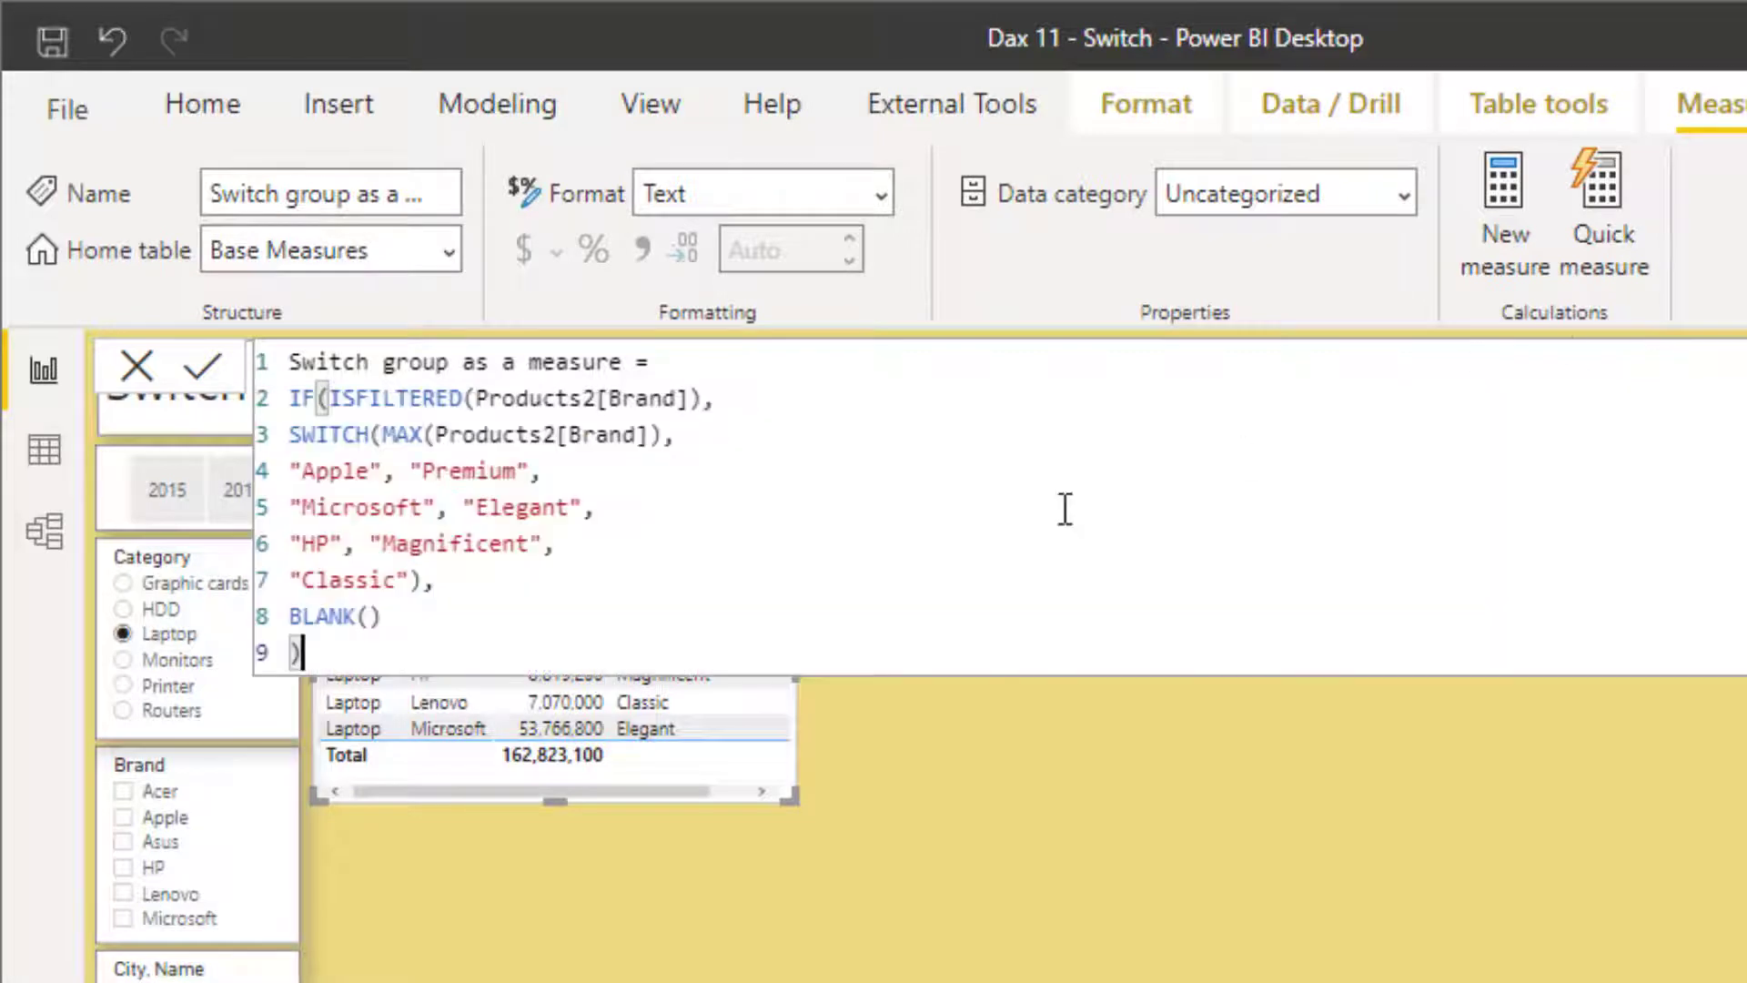
- Try the measure with MAX removed from around Products2[Brand] in the SWITCH expression and commit it
left_click(408, 397)
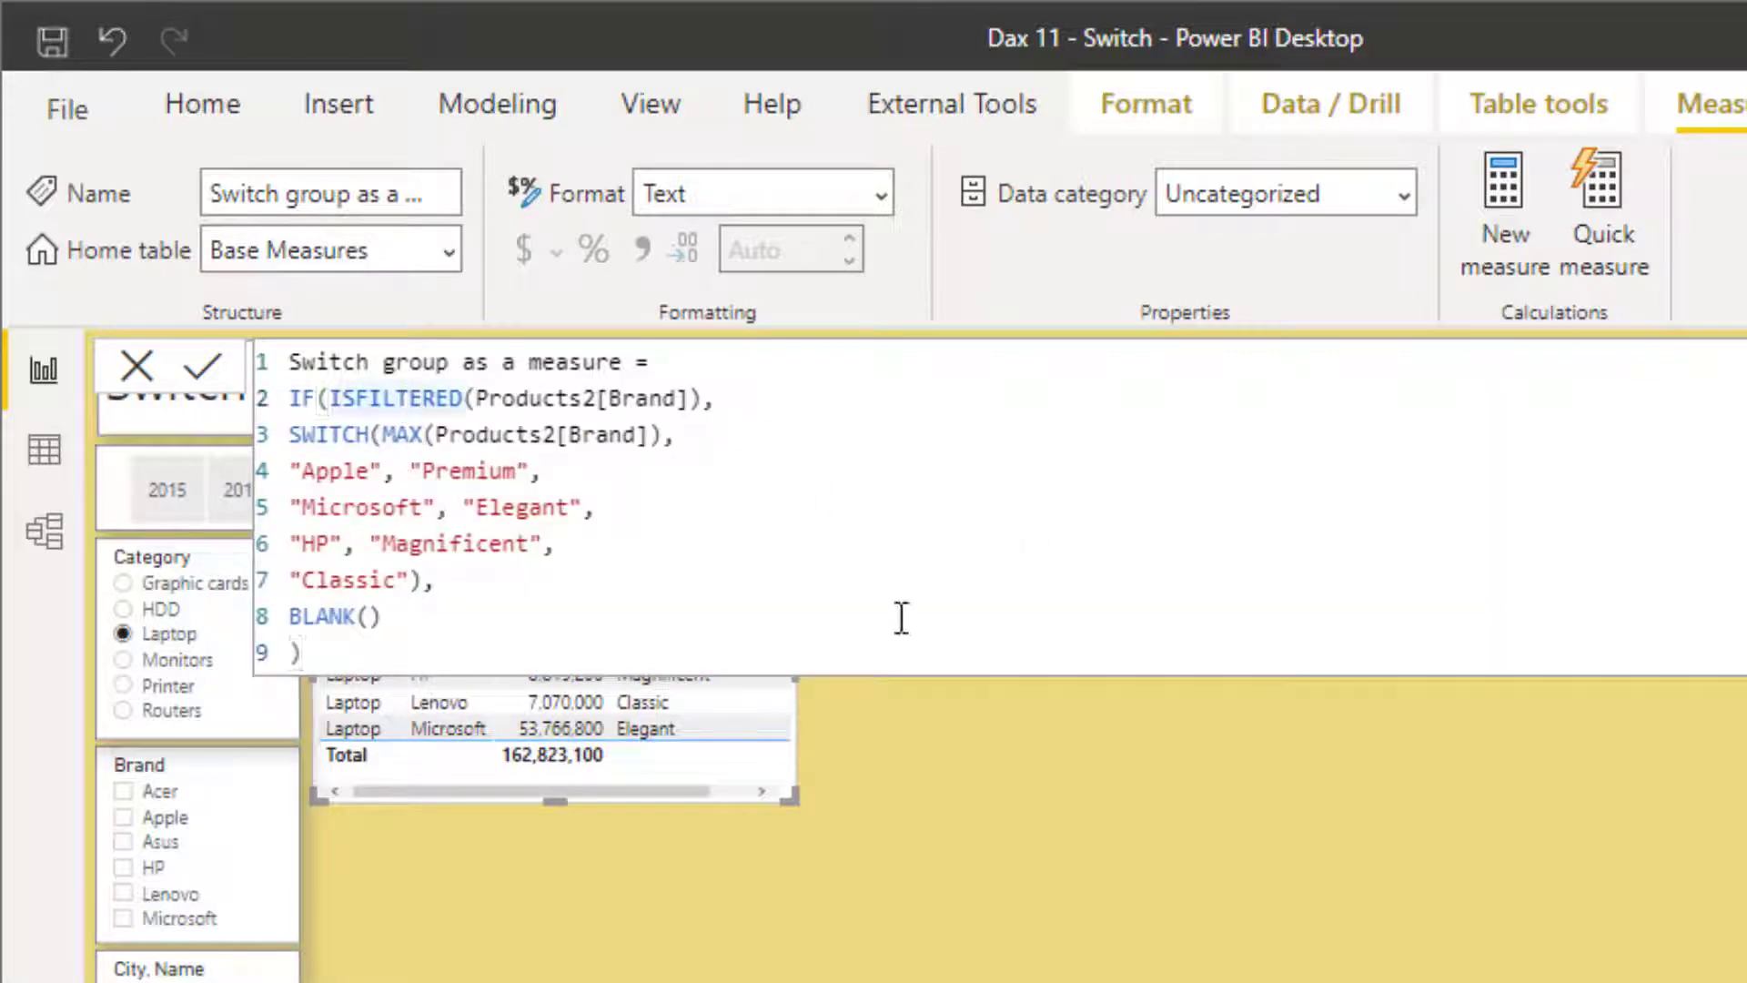
key("Down")
key("Left")
key("Left")
key("Delete")
key("Delete")
key("Delete")
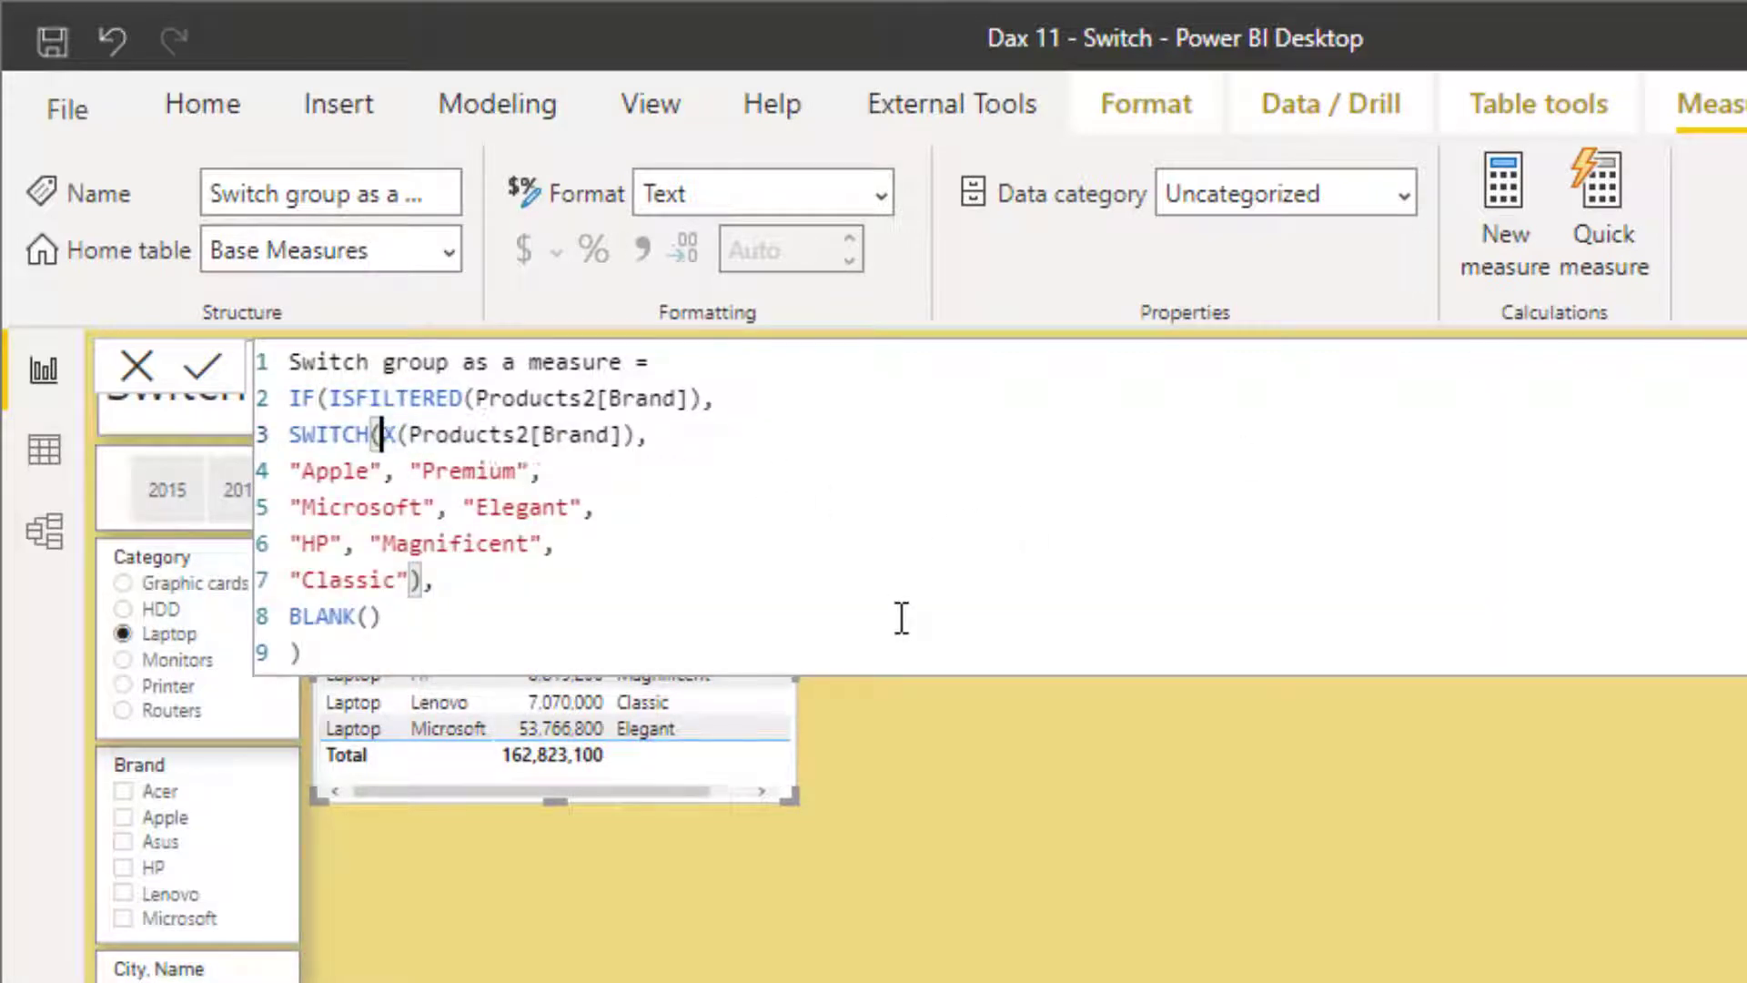
key("Right")
key("Down")
key("Down")
key("Down")
key("Down")
key("Down")
key("Down")
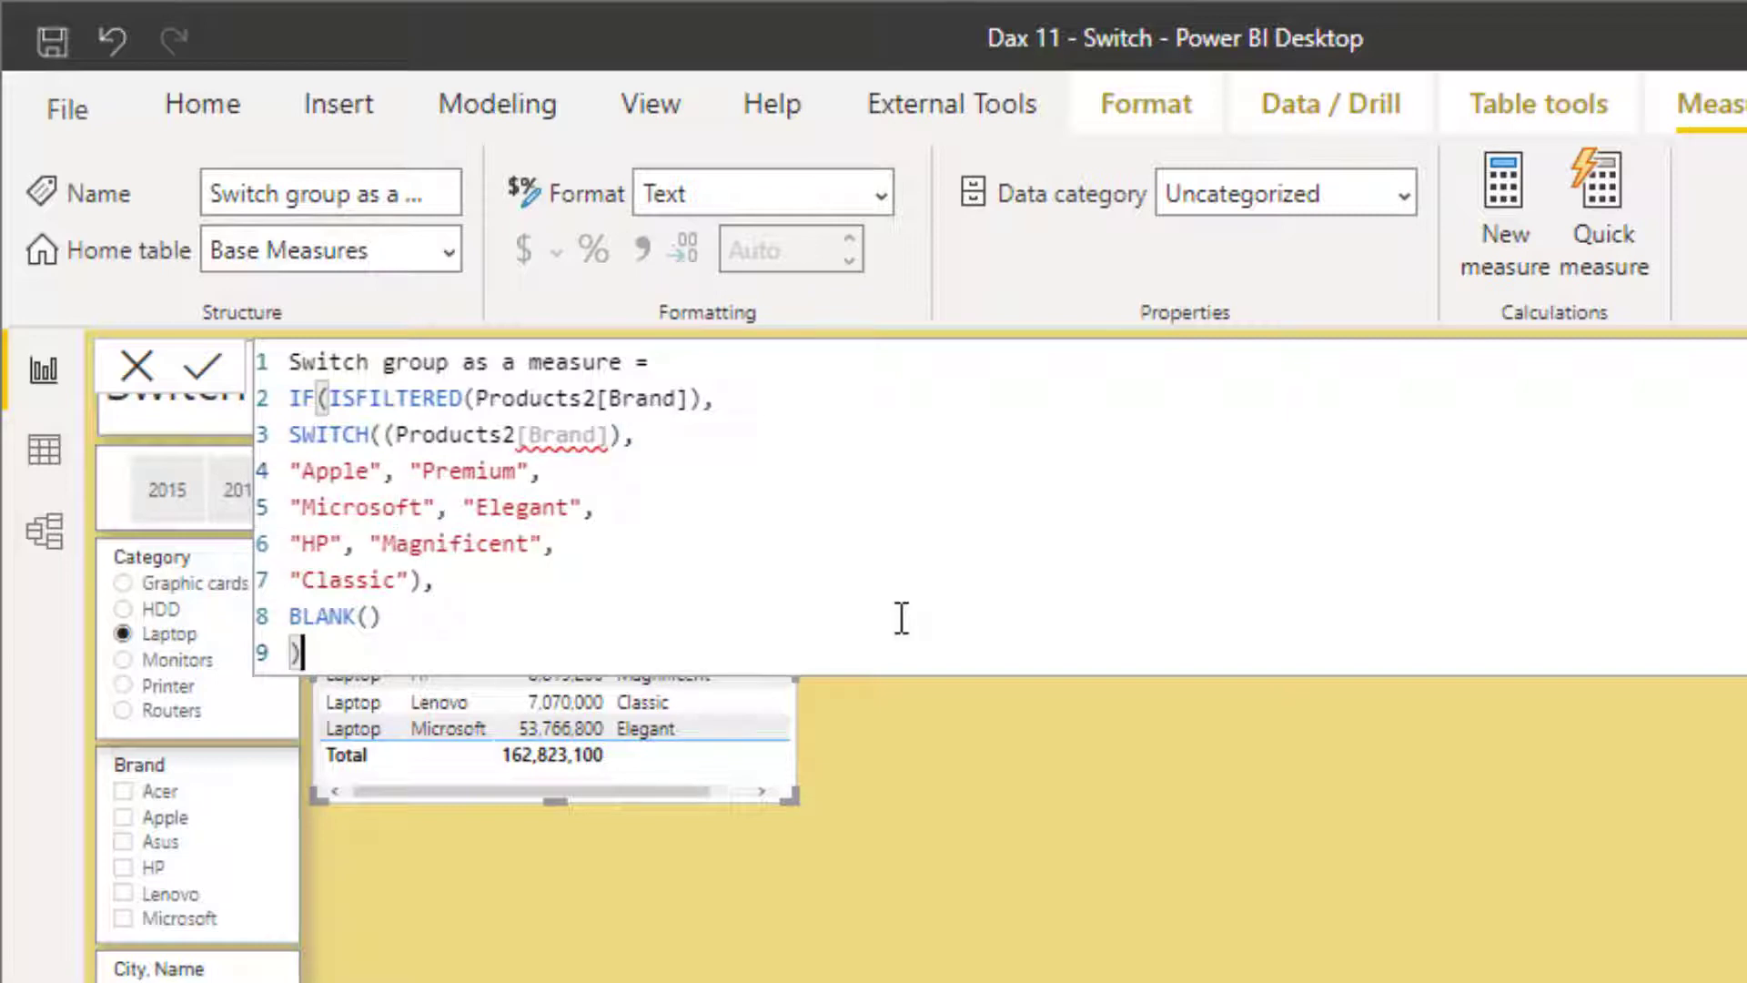
key("Return")
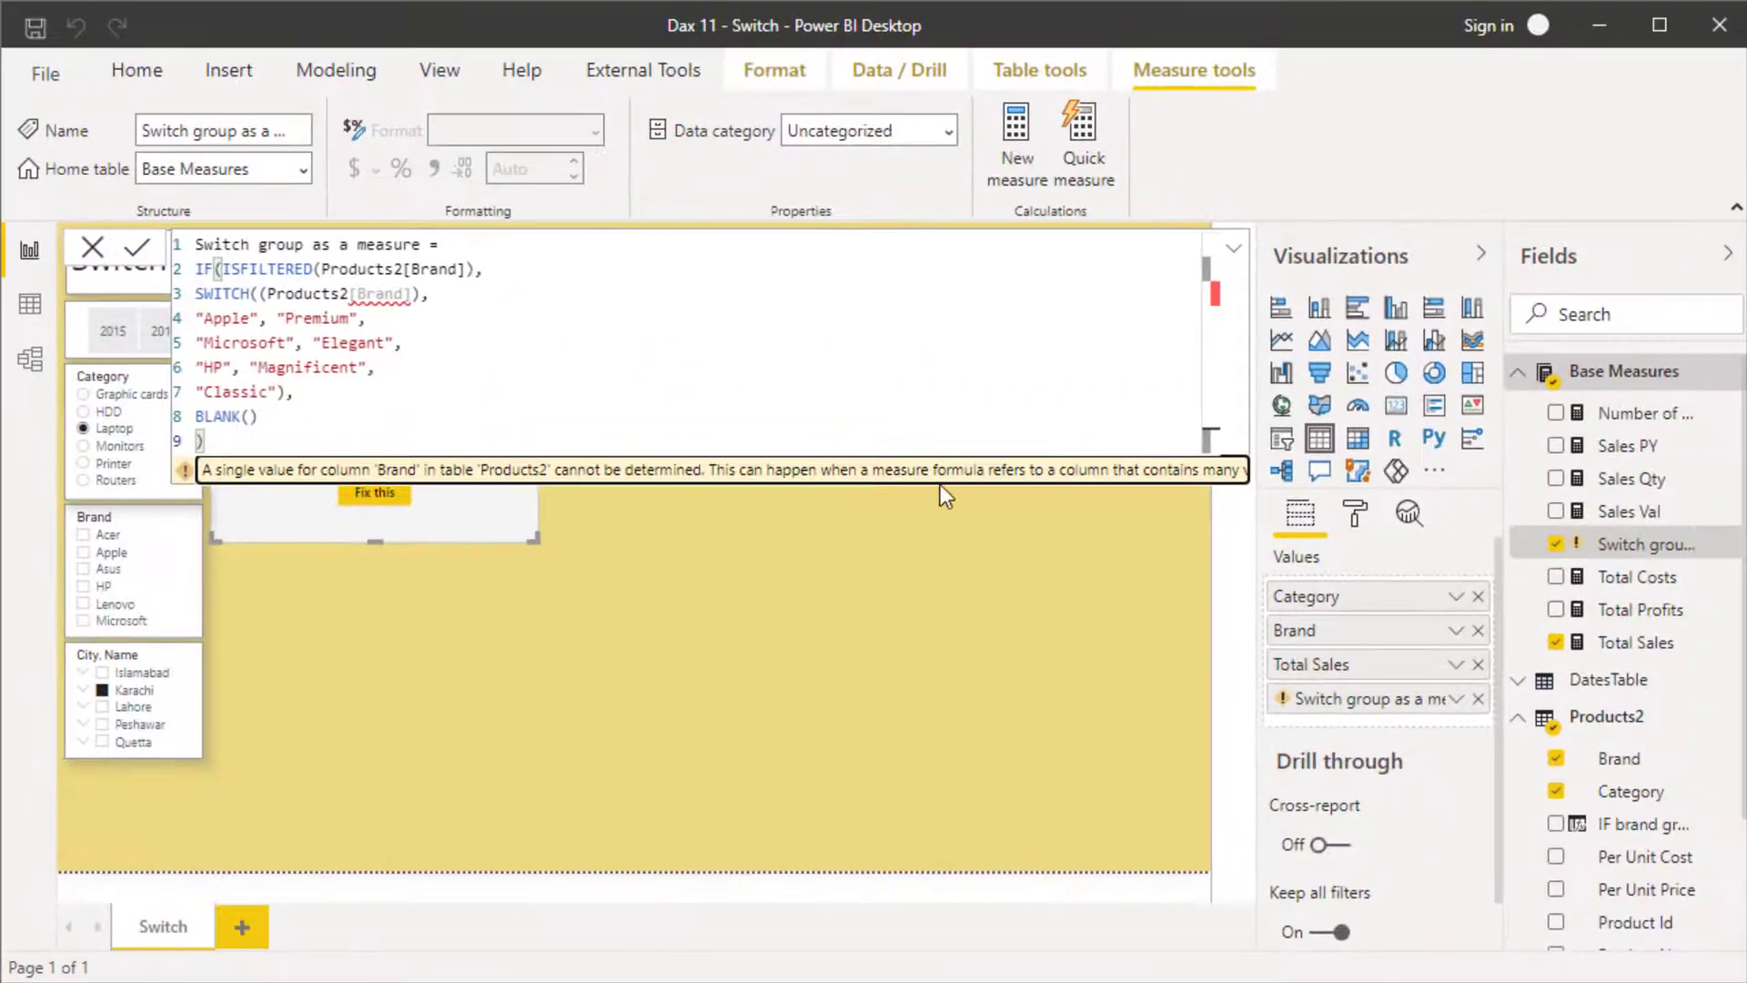
- Restore MAX around Products2[Brand] in the SWITCH expression, commit the measure and deselect the visual
left_click(487, 294)
type("MAX")
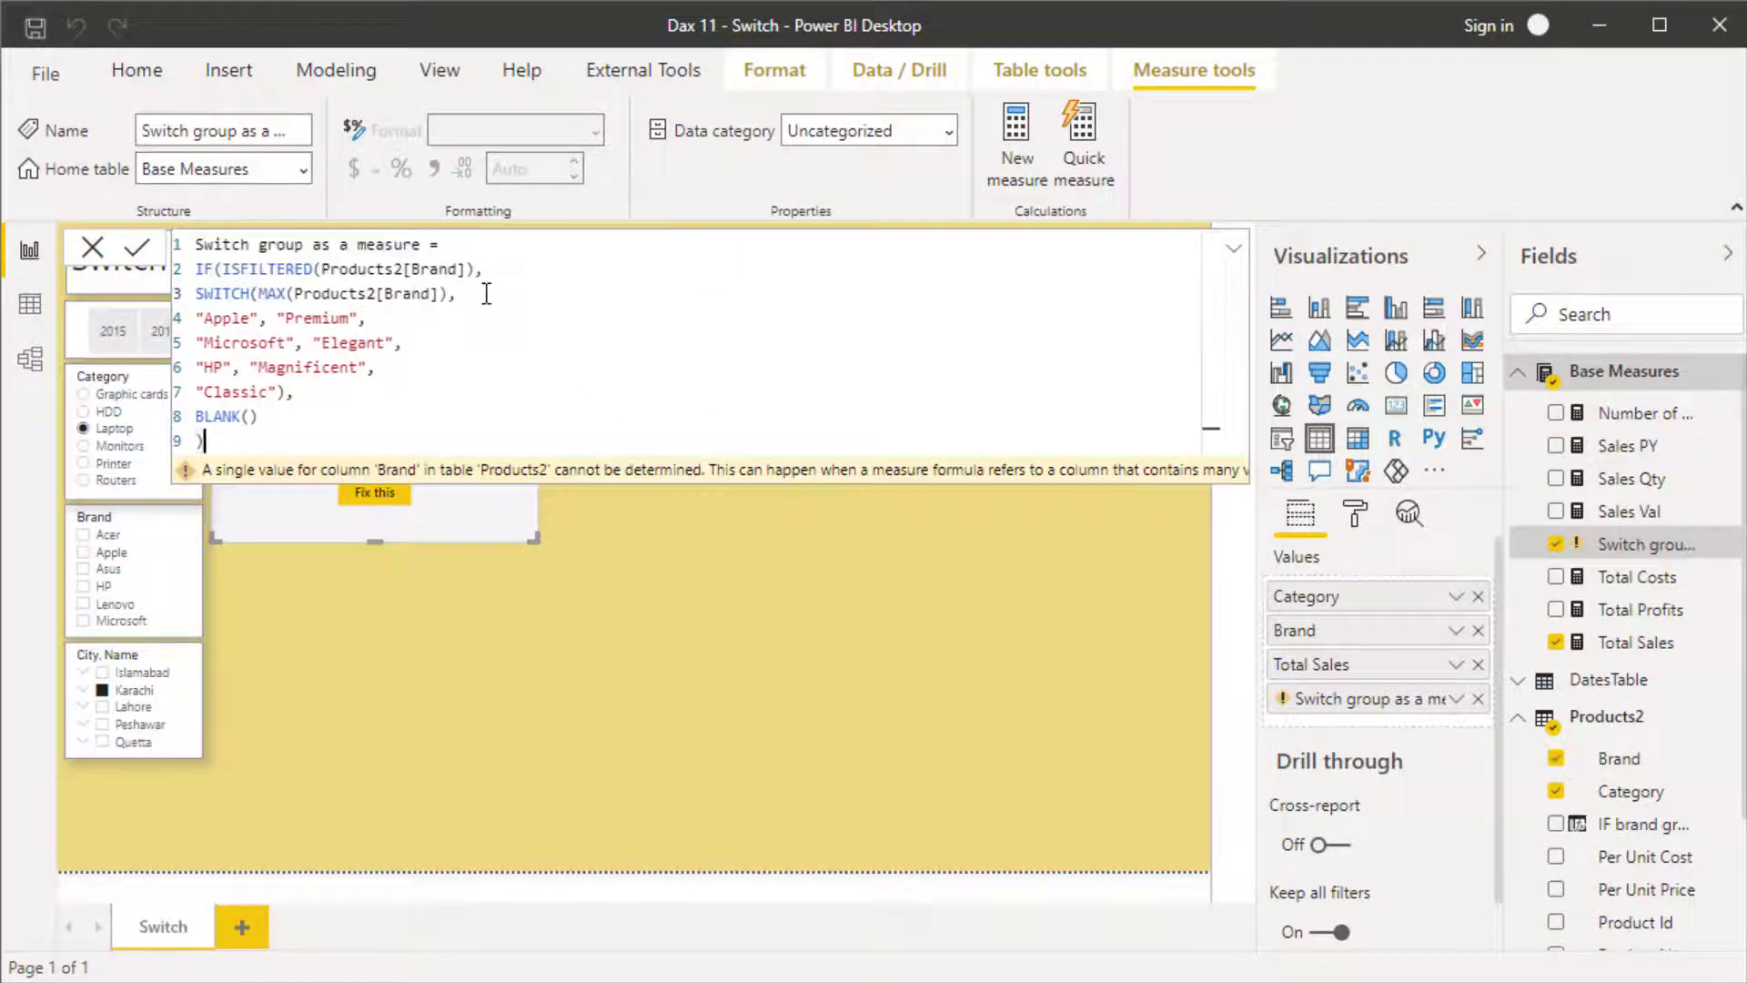
key("Return")
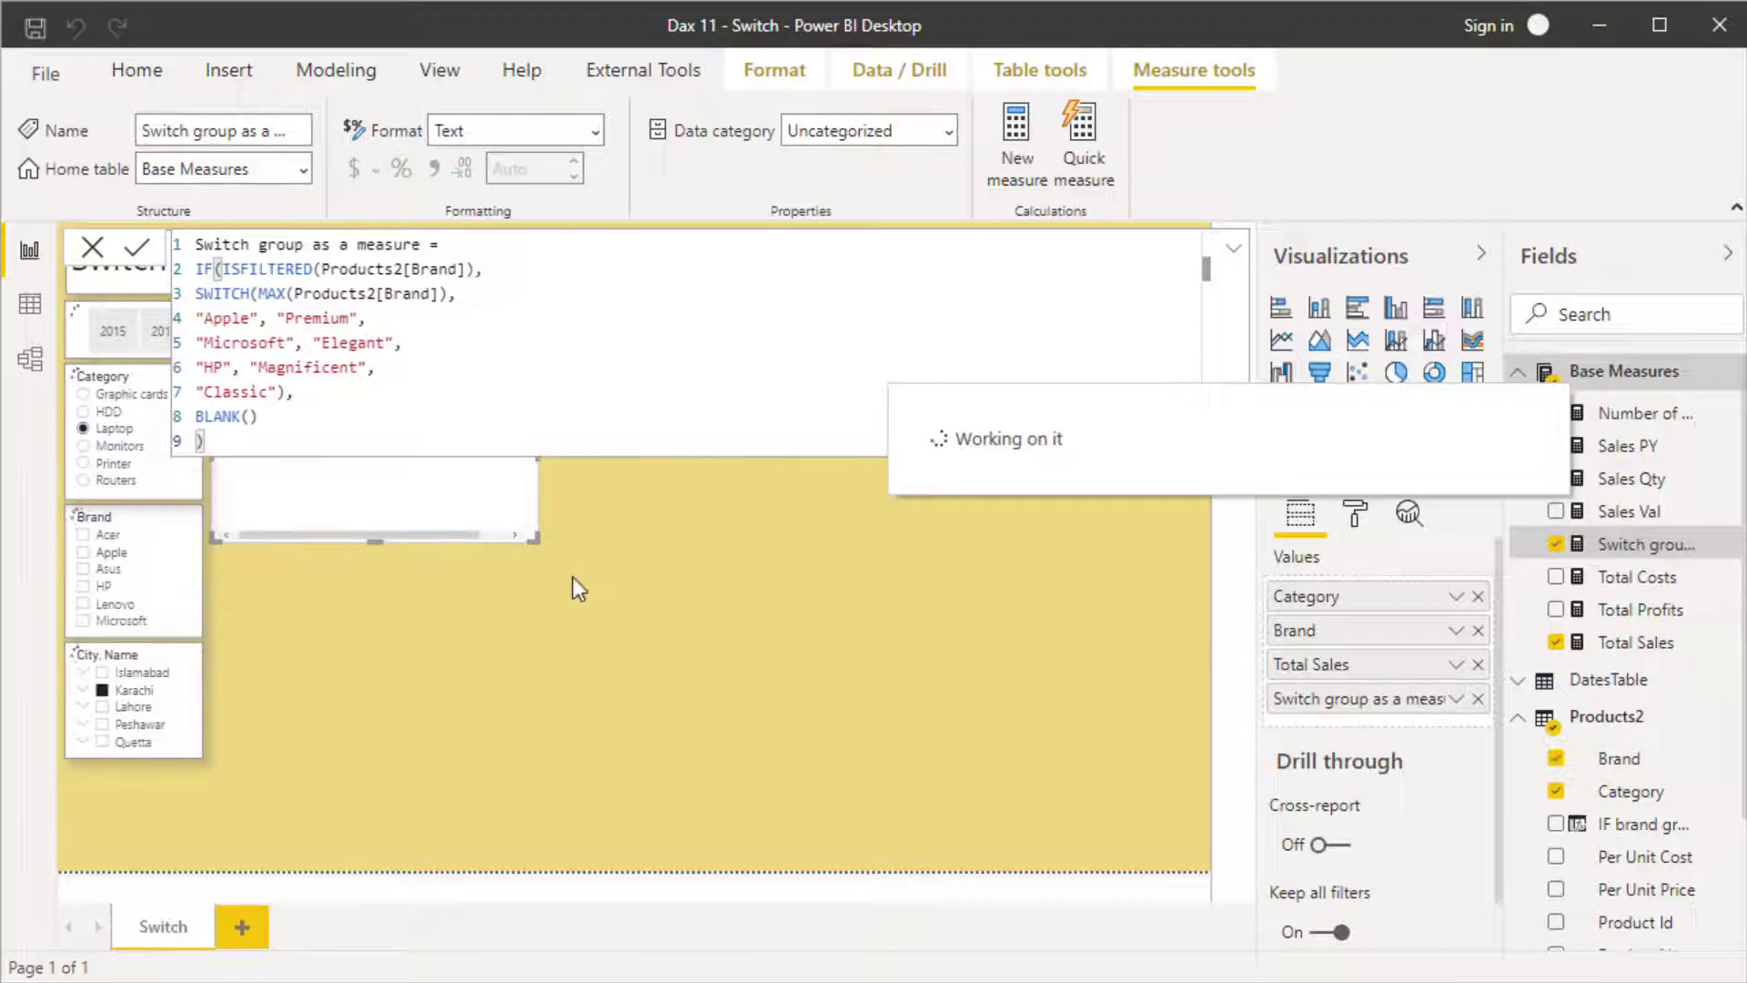
left_click(654, 583)
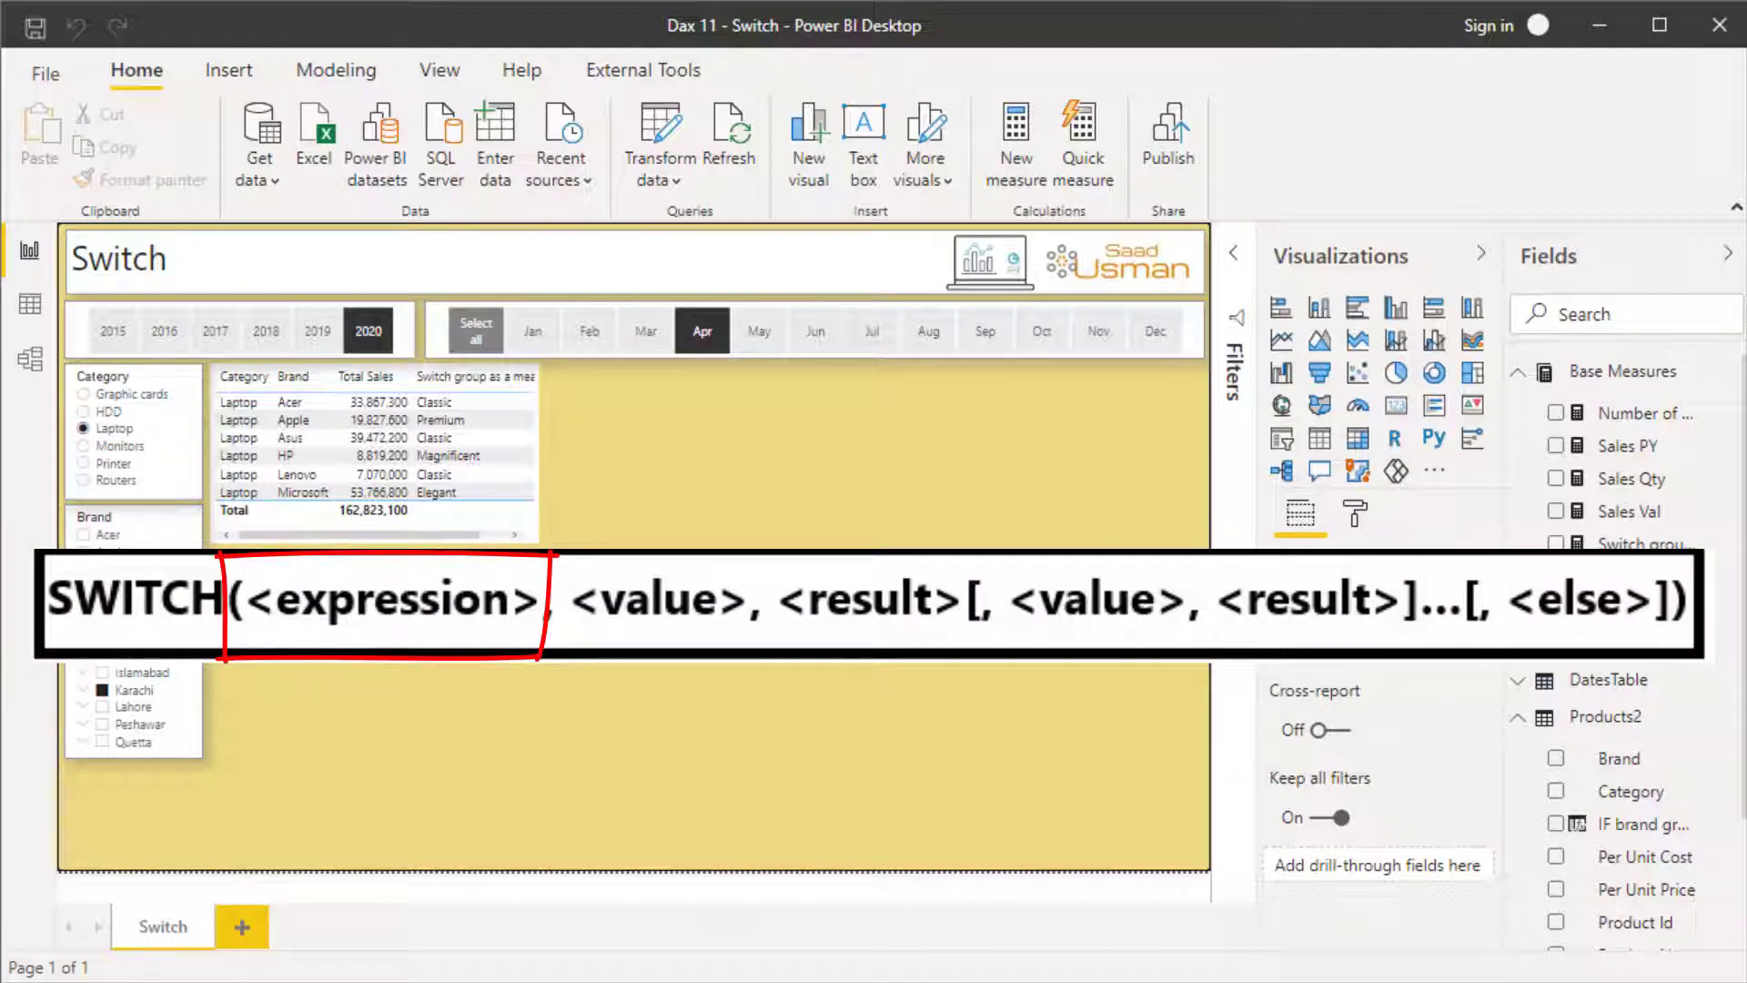
- Go to the data view, collapse the Base Measures and Products2 tables and display the Sales table
left_click(30, 306)
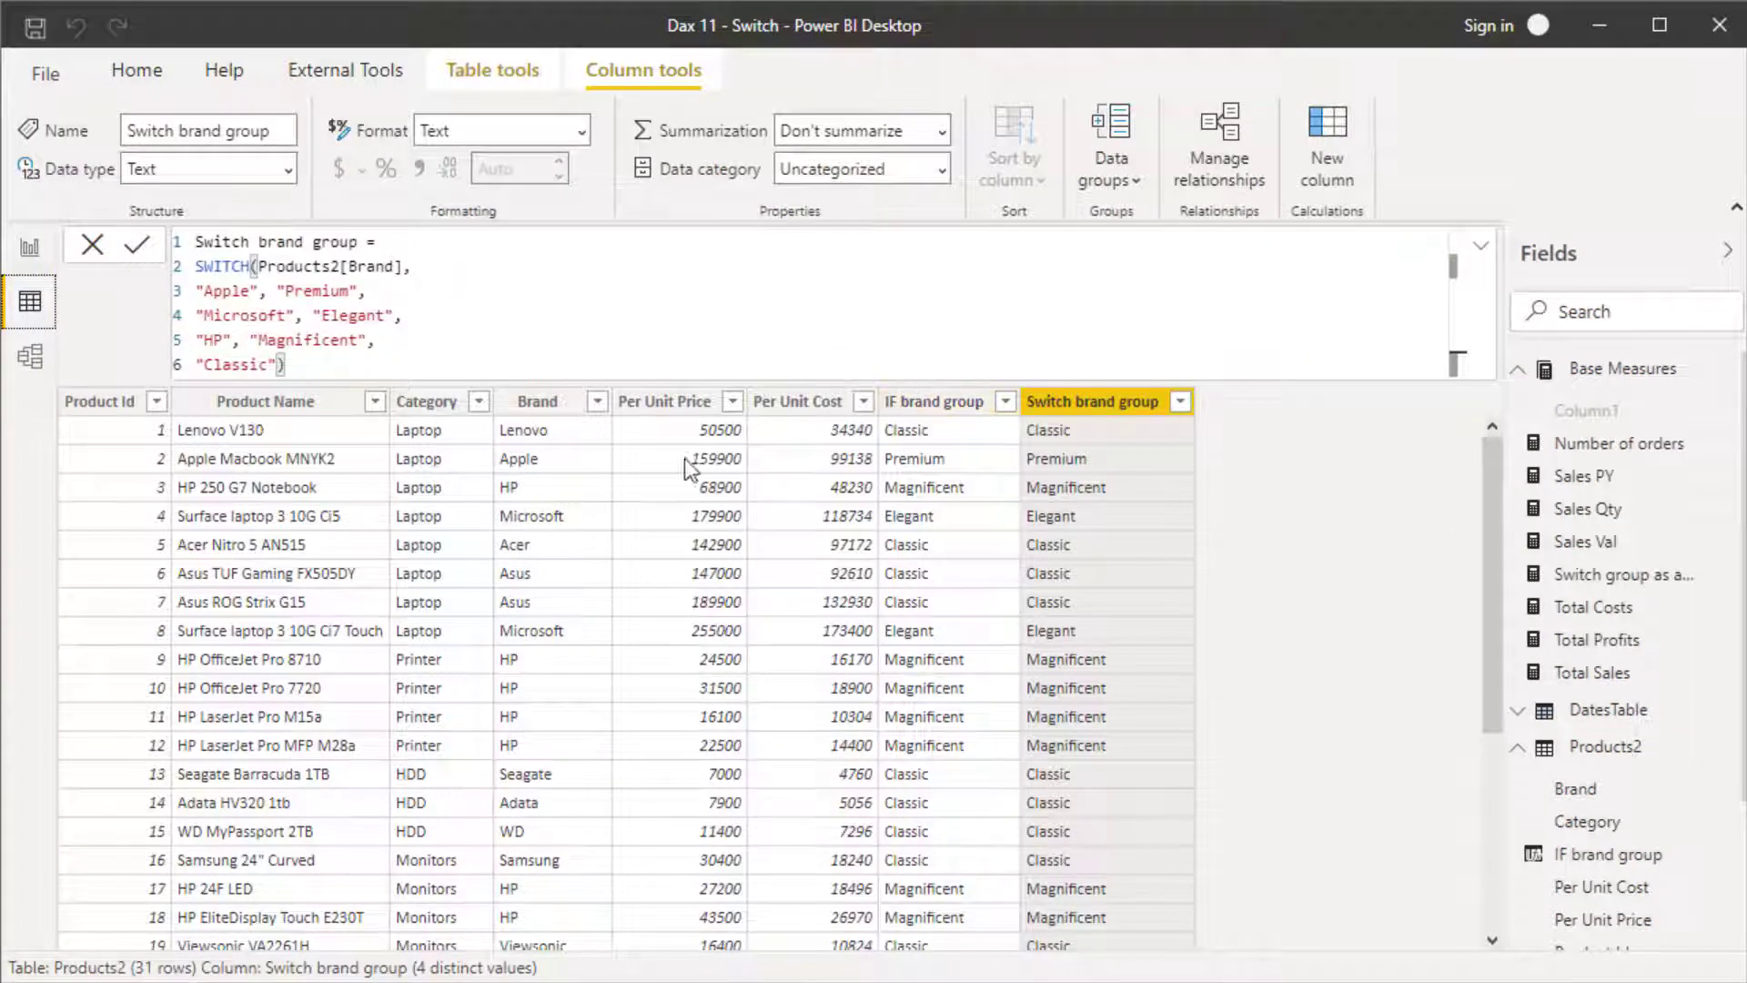
left_click(1525, 368)
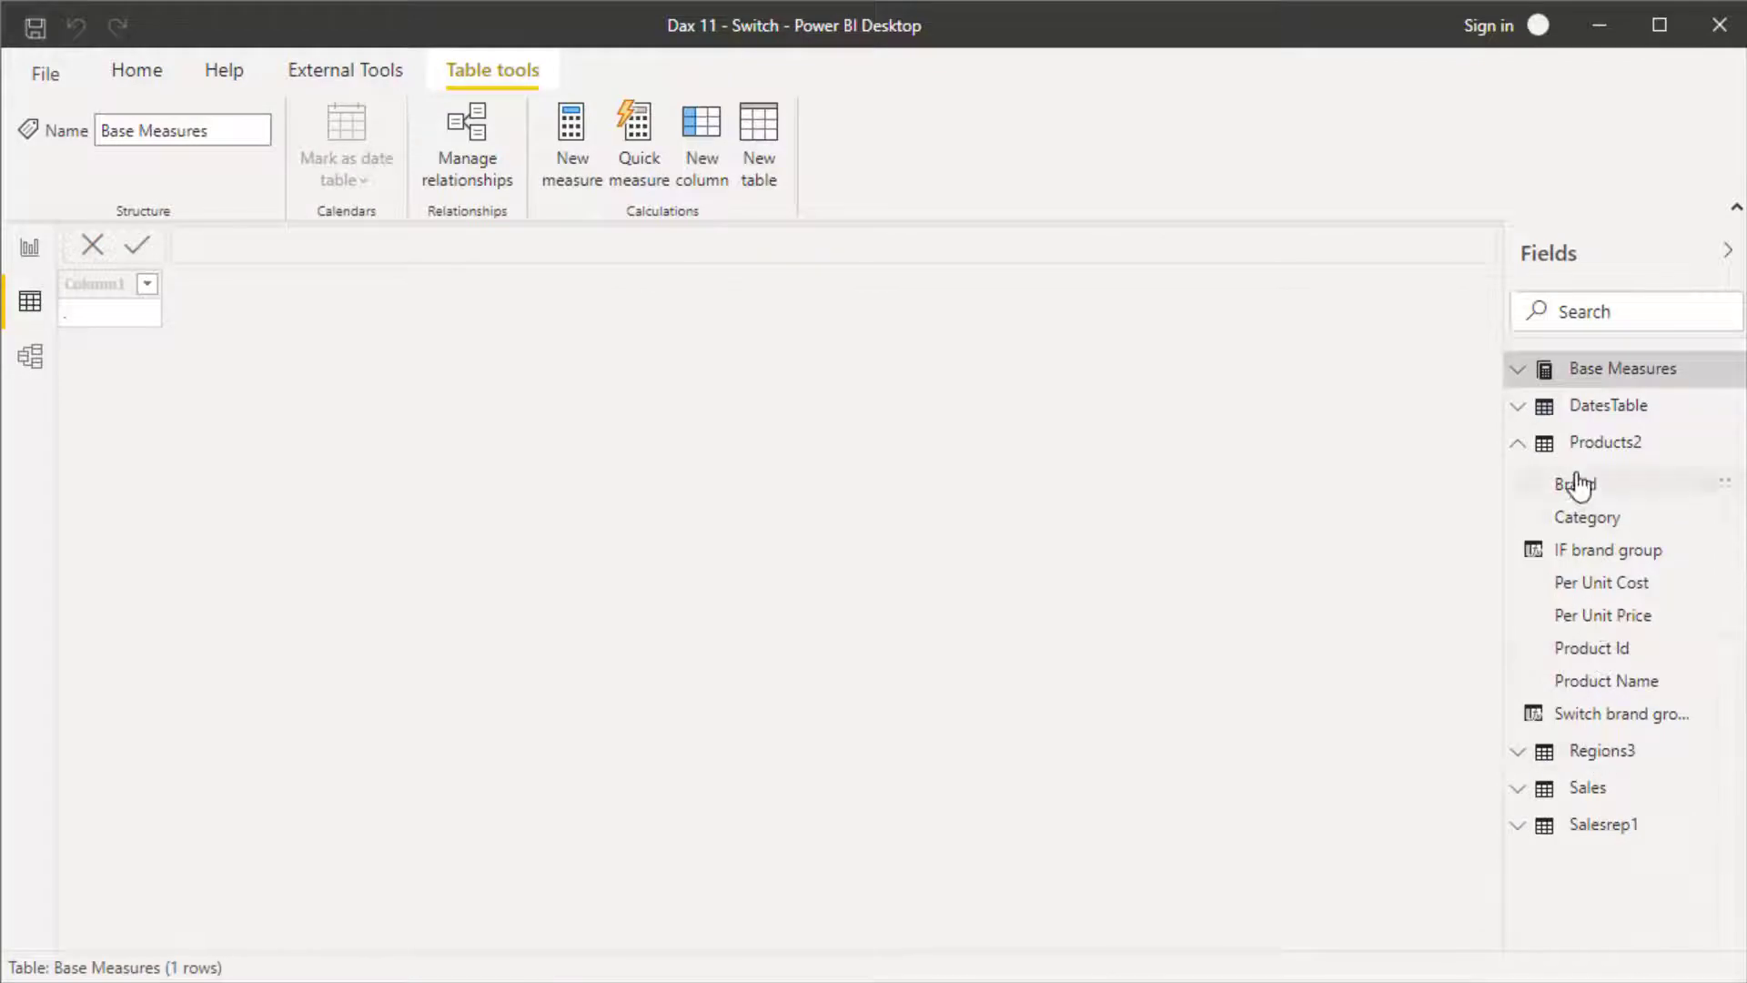
left_click(1538, 445)
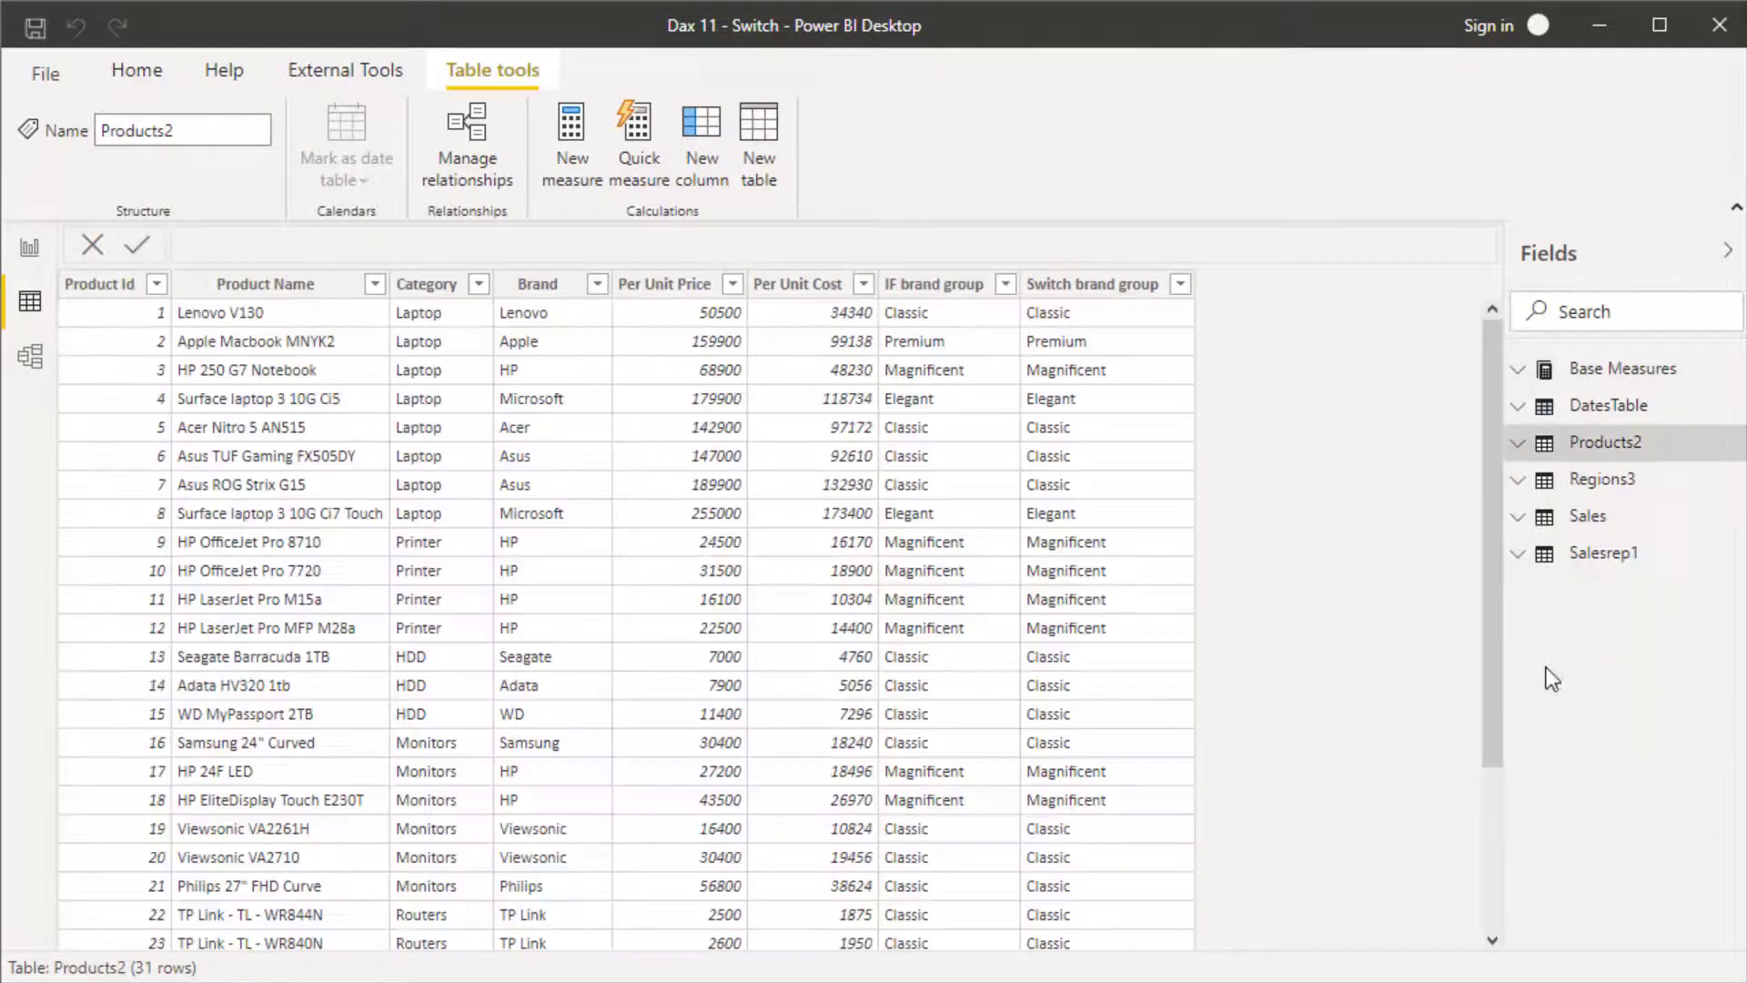
left_click(1591, 521)
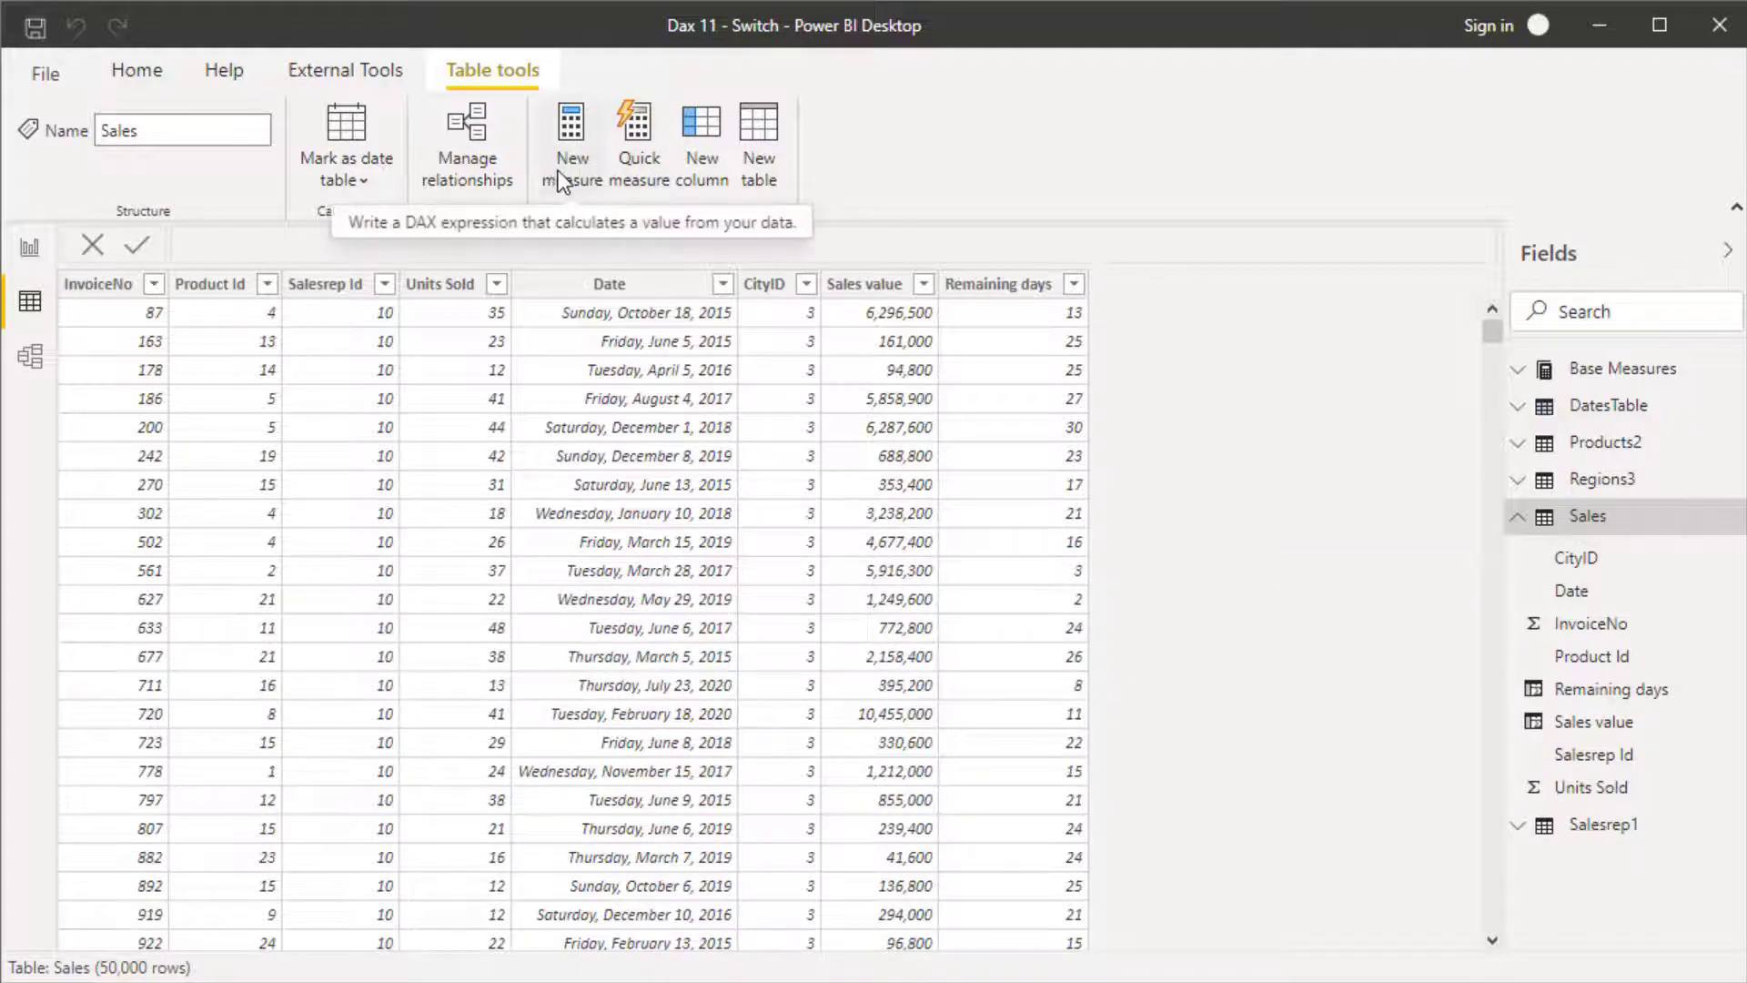
- Create a new calculated column in the Sales table and name it "Switch qty group"
left_click(708, 182)
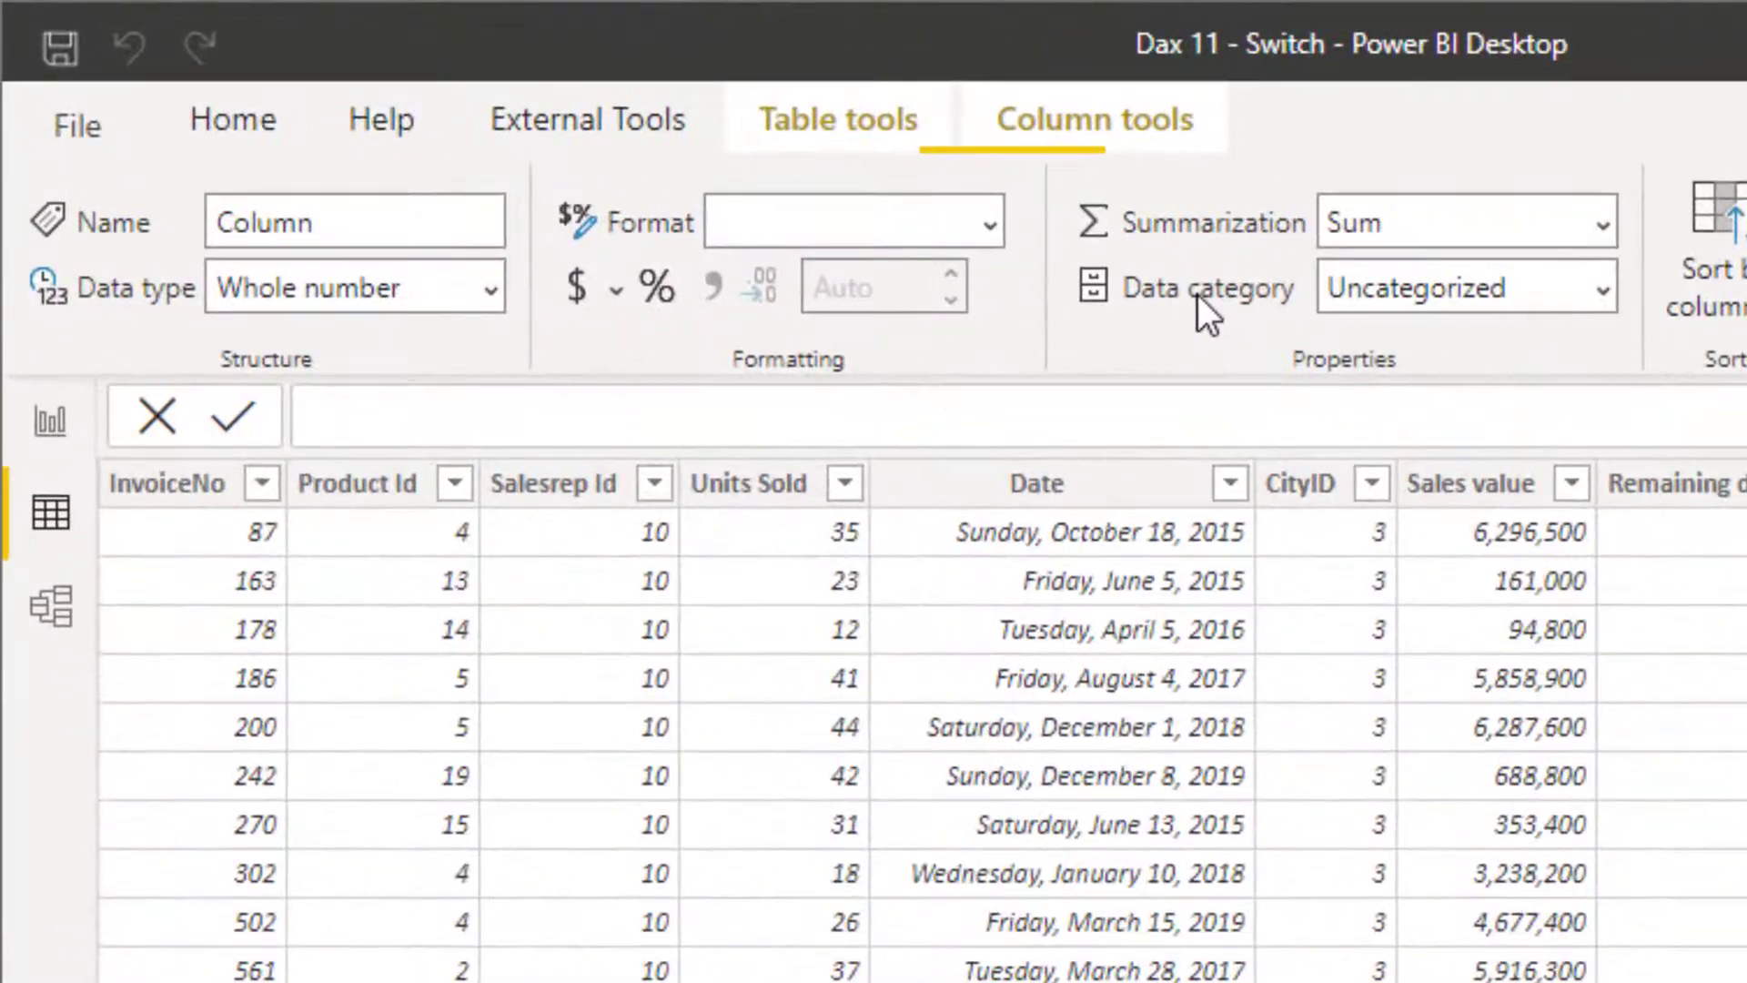
type("S")
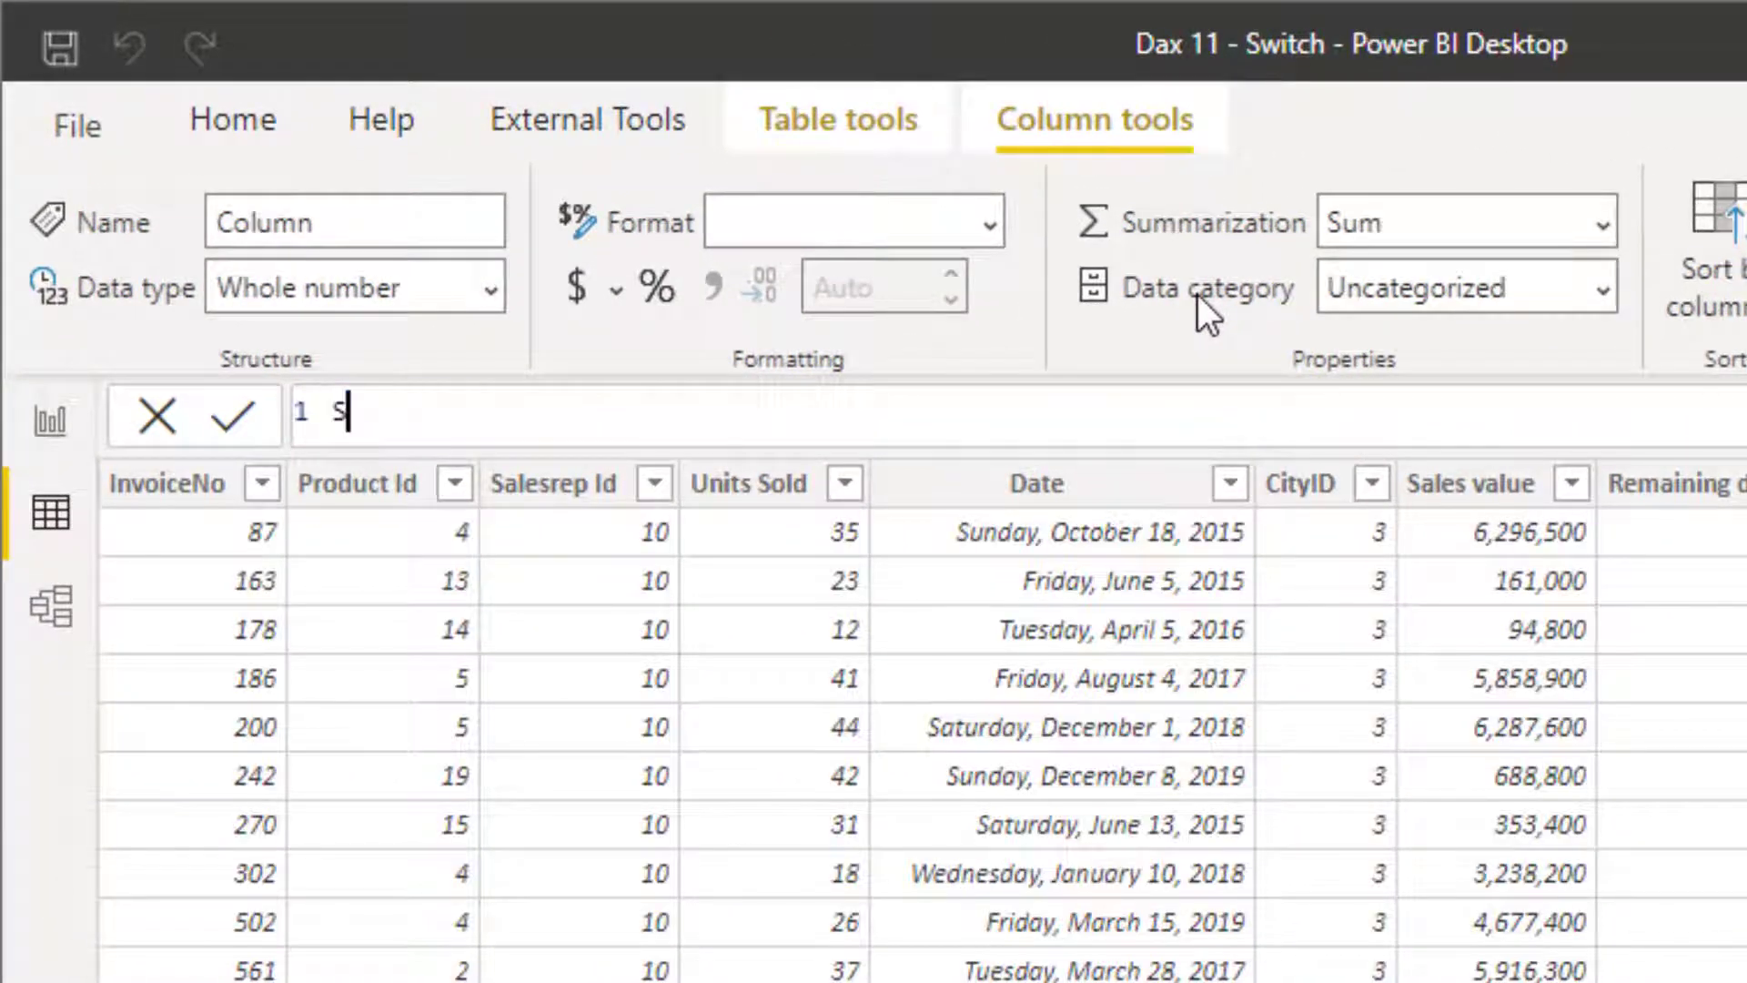
type("witch ")
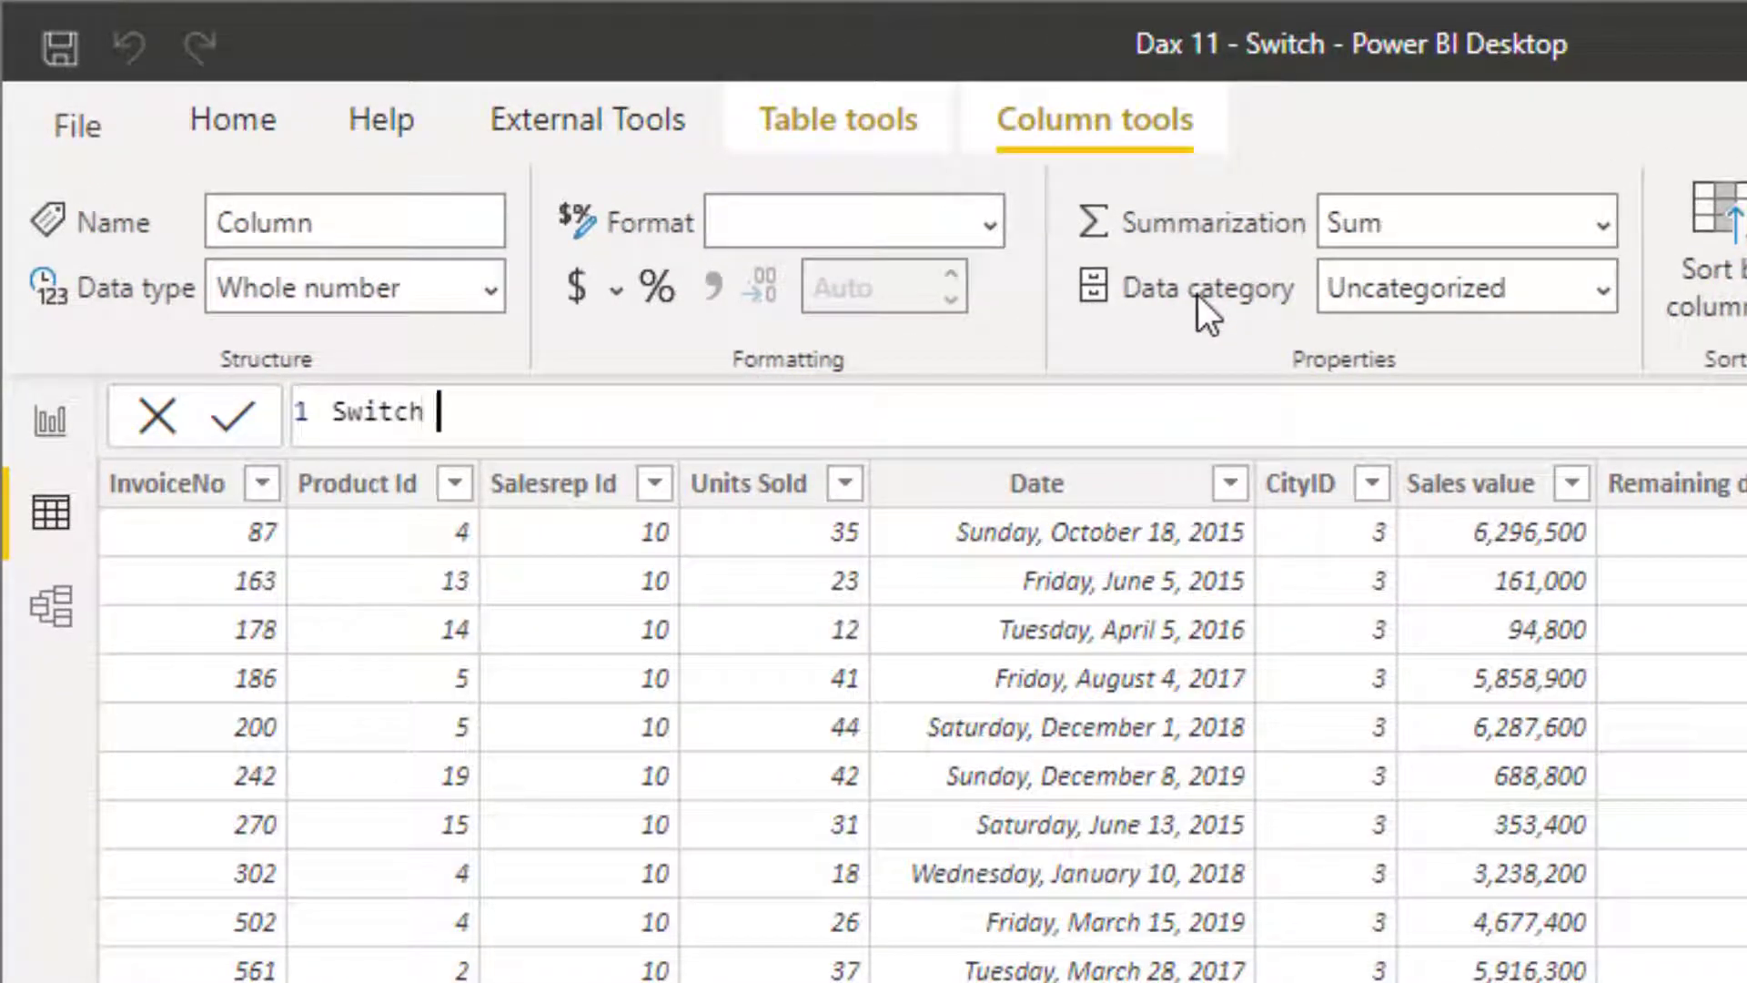
type("qty group")
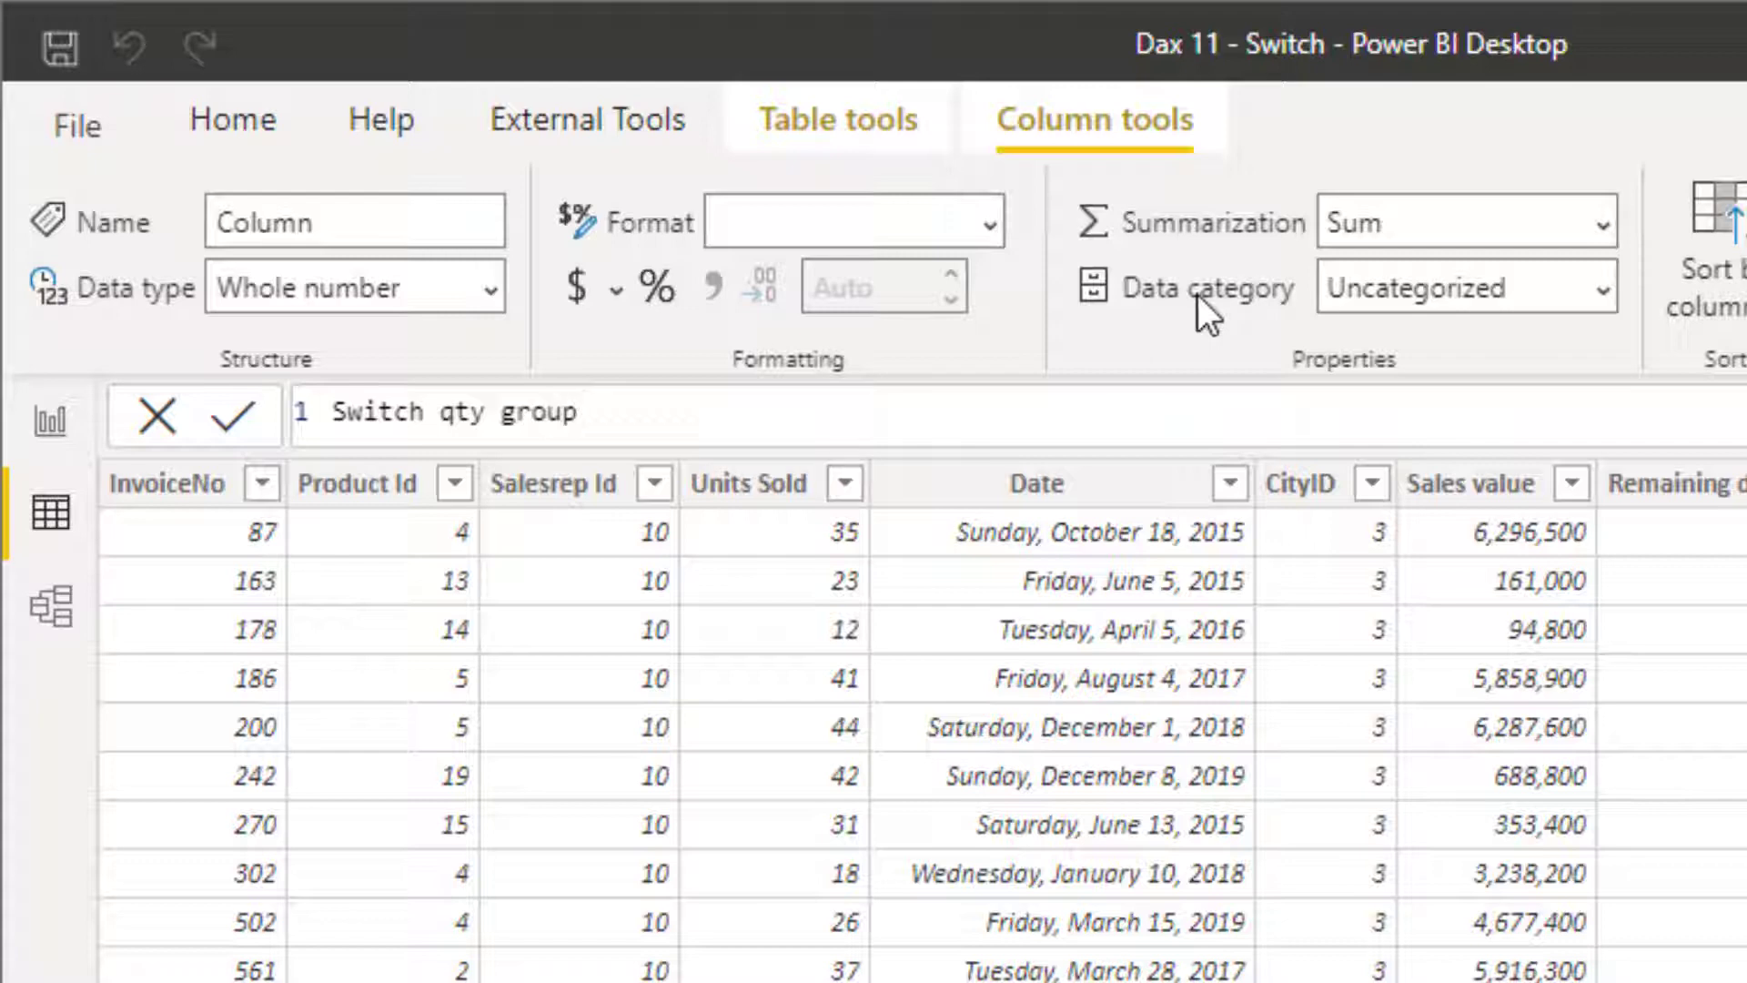
- Change the new column's name to "Switch qty category" and begin its formula on a new line after the equals sign
key("BackSpace")
key("BackSpace")
key("BackSpace")
key("BackSpace")
key("BackSpace")
type("catego")
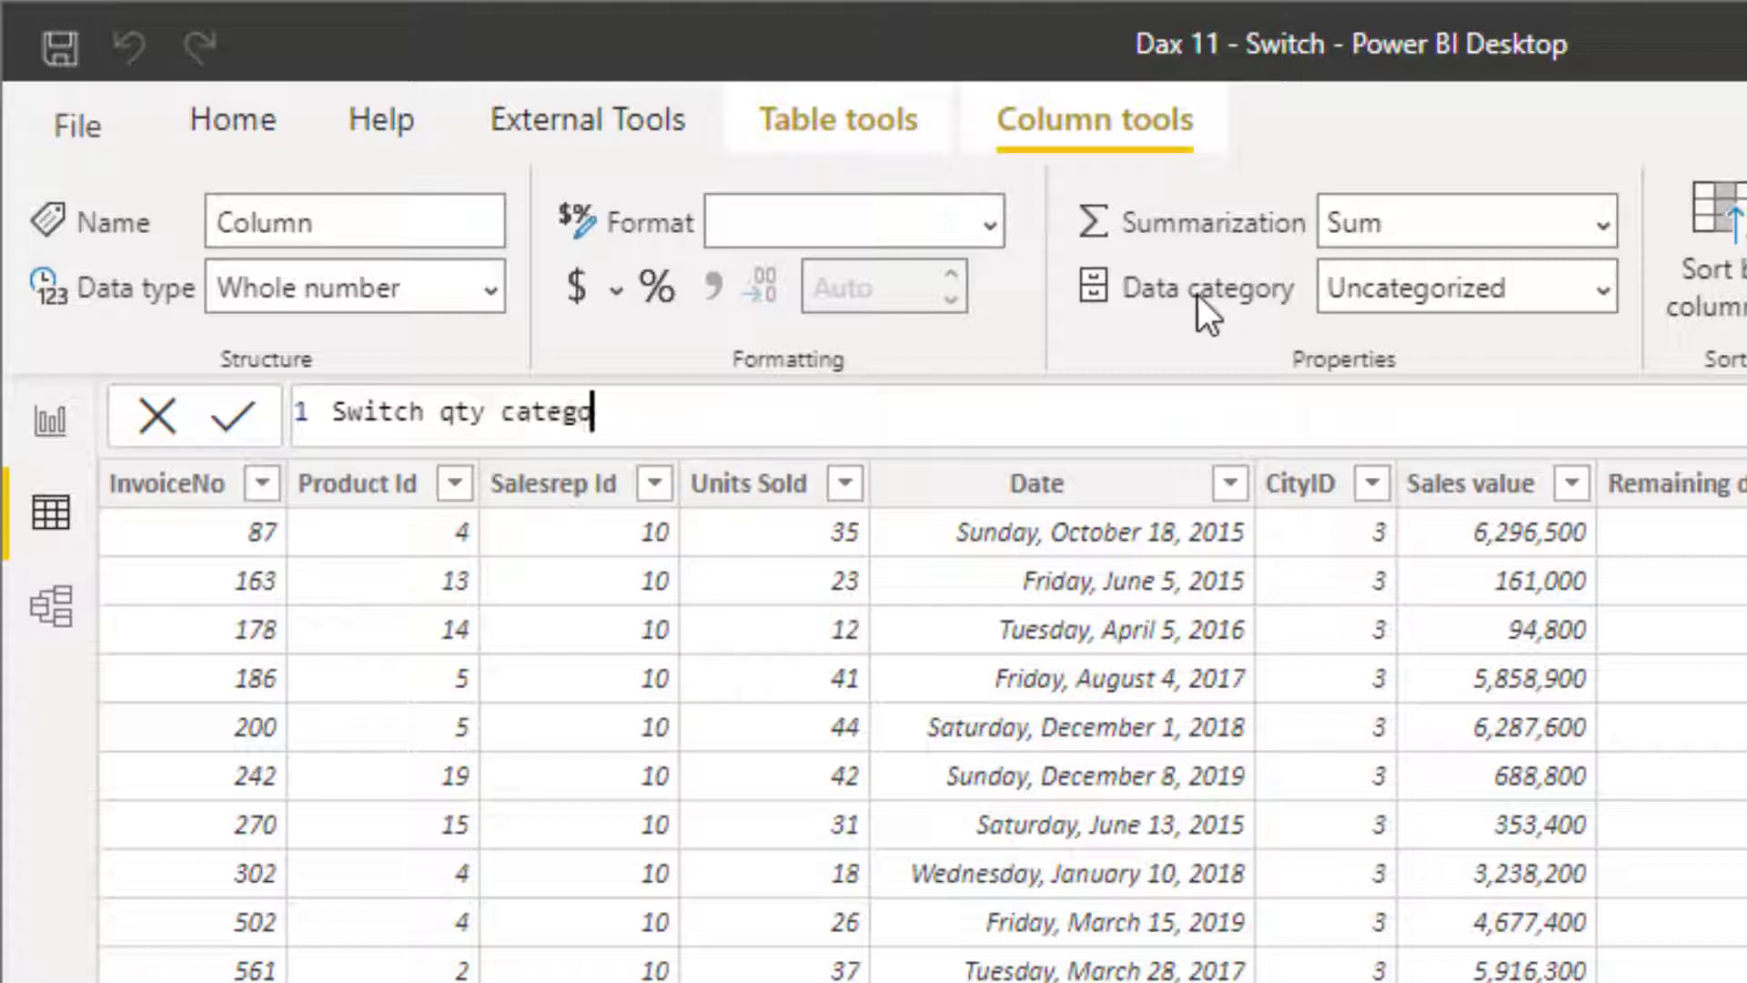
type("ry =")
key("shift+Return")
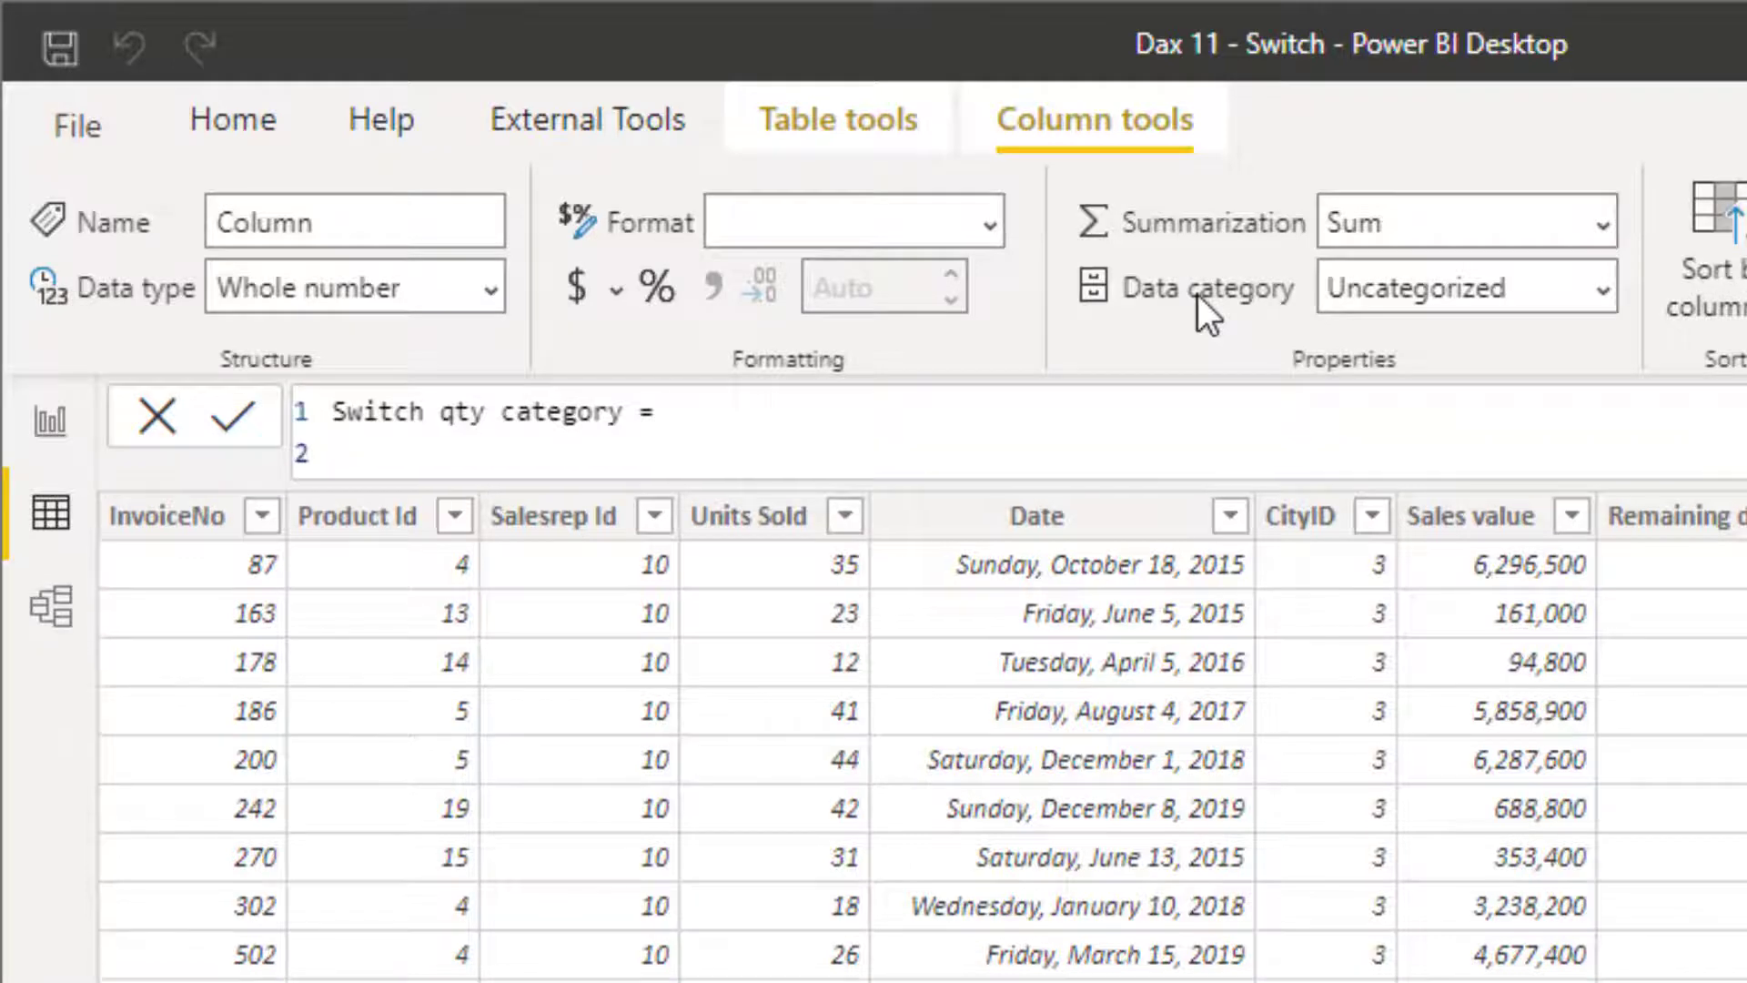
- Start the column formula with a SWITCH function that uses TRUE() as its expression
type("swi")
key("Tab")
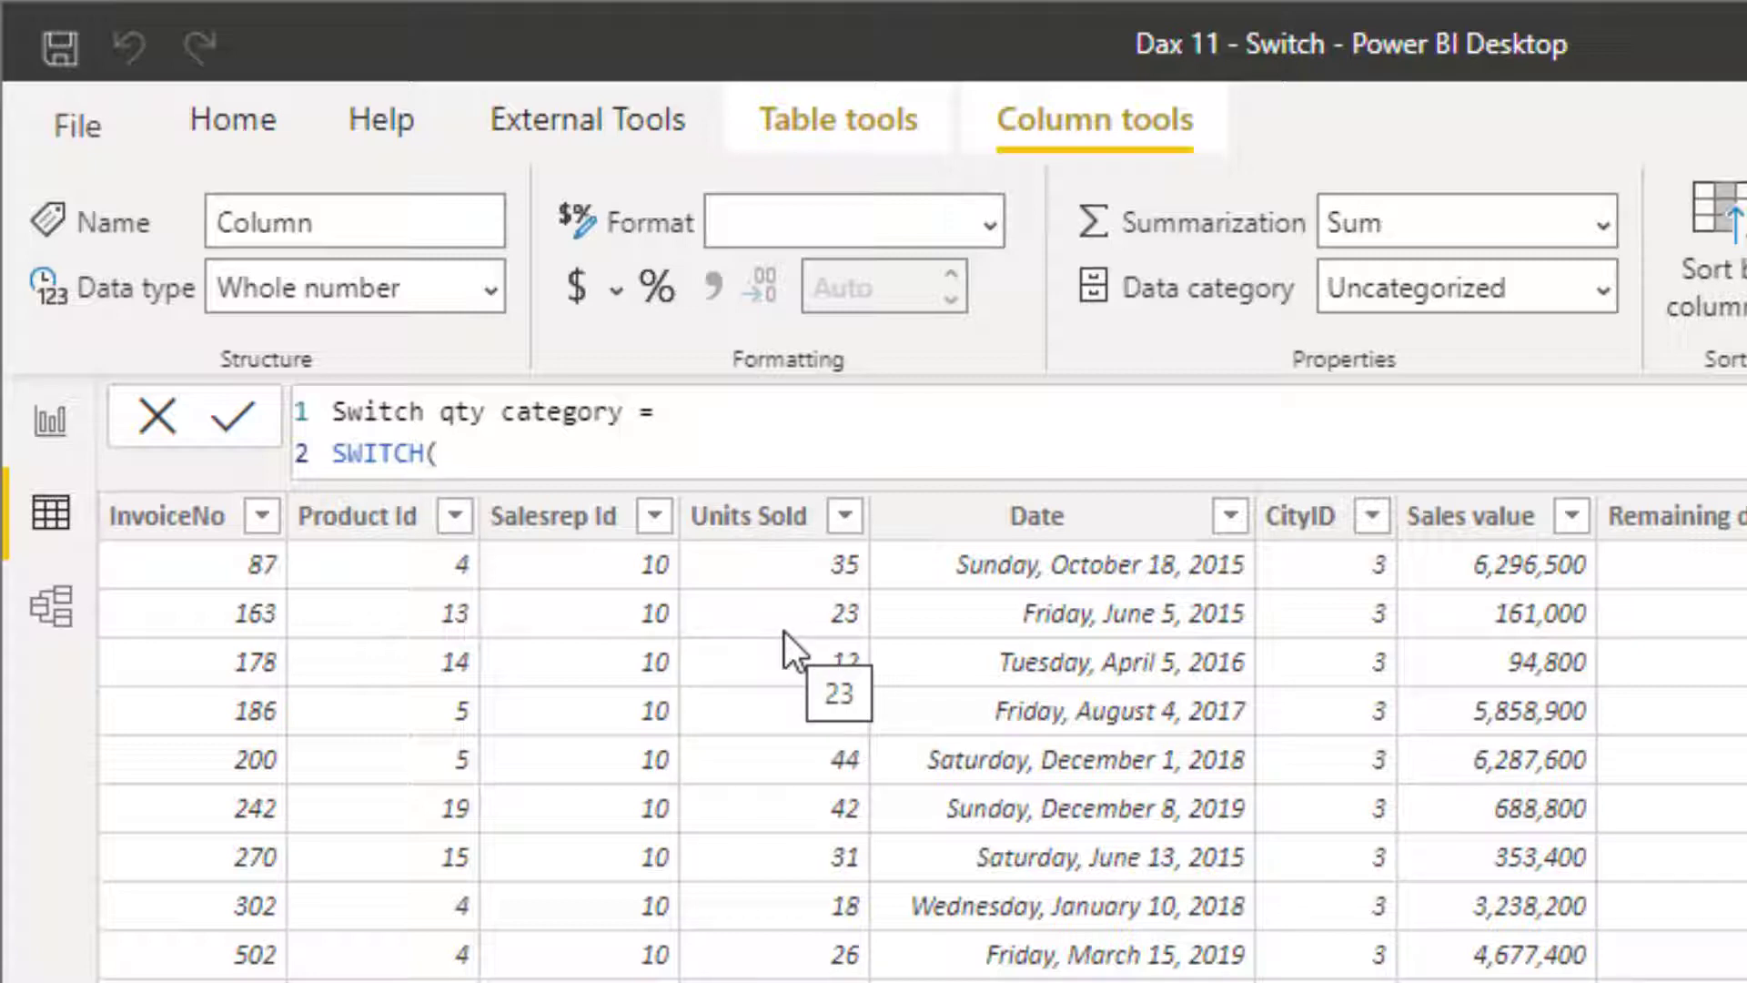
type("tru")
key("Tab")
type(")")
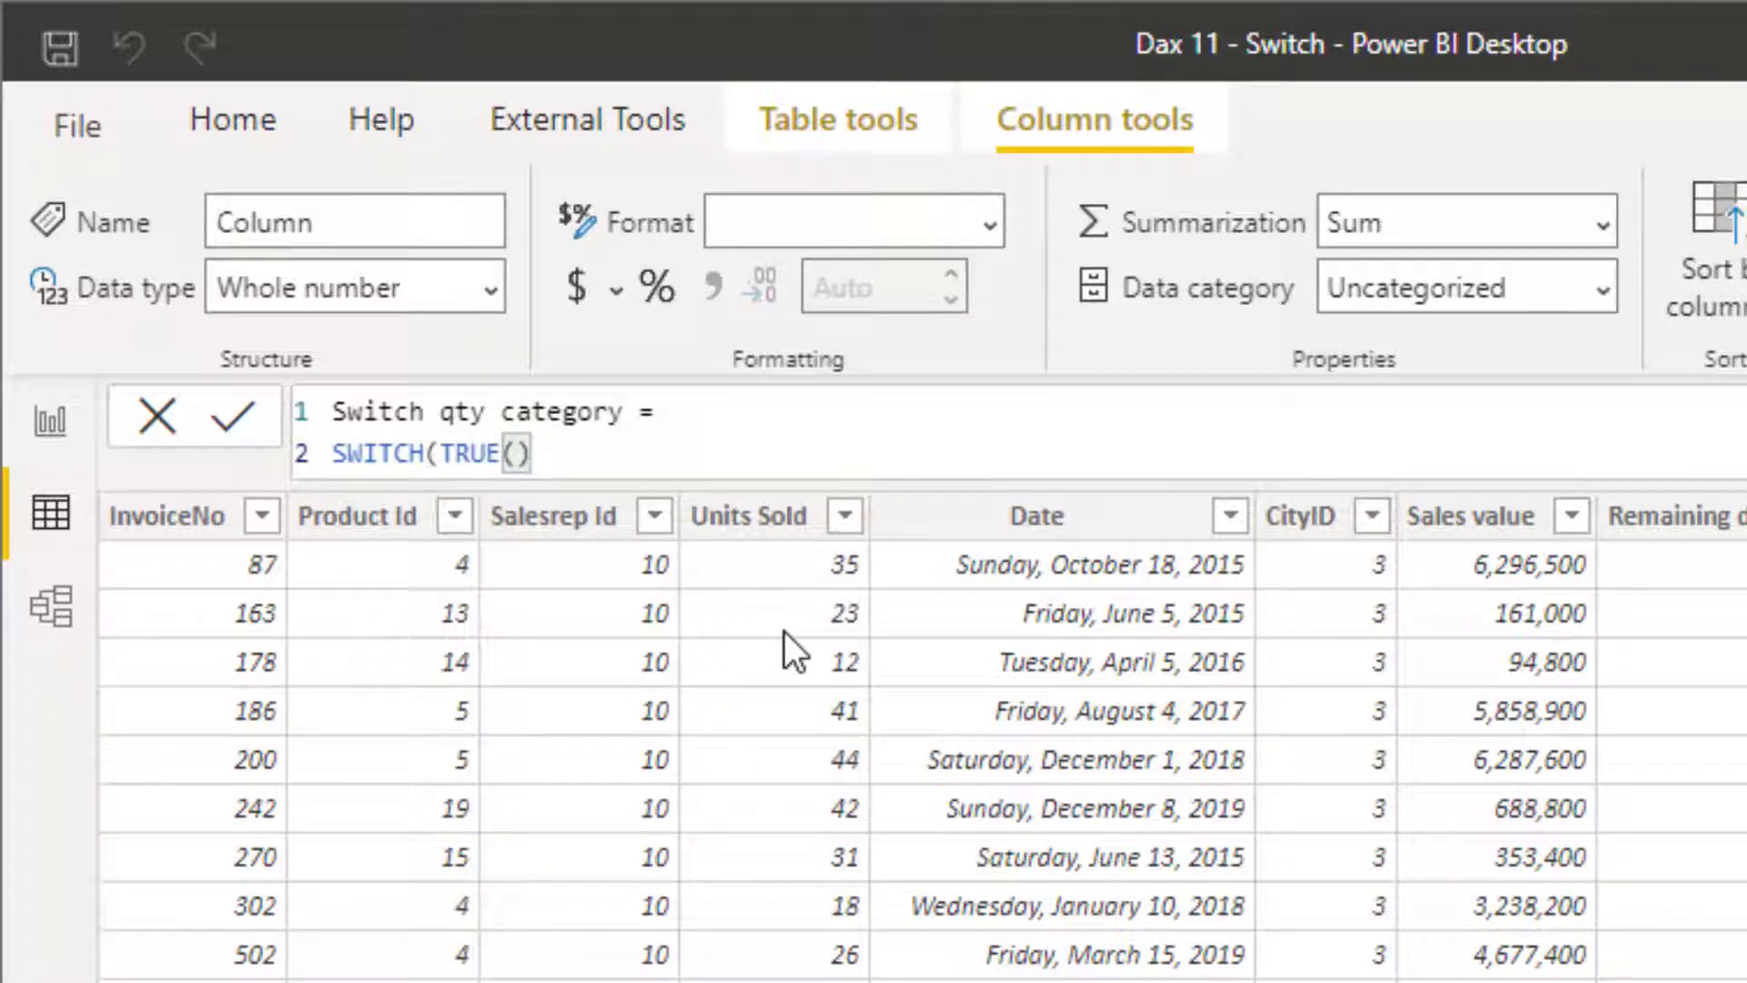
type(",")
key("shift+Return")
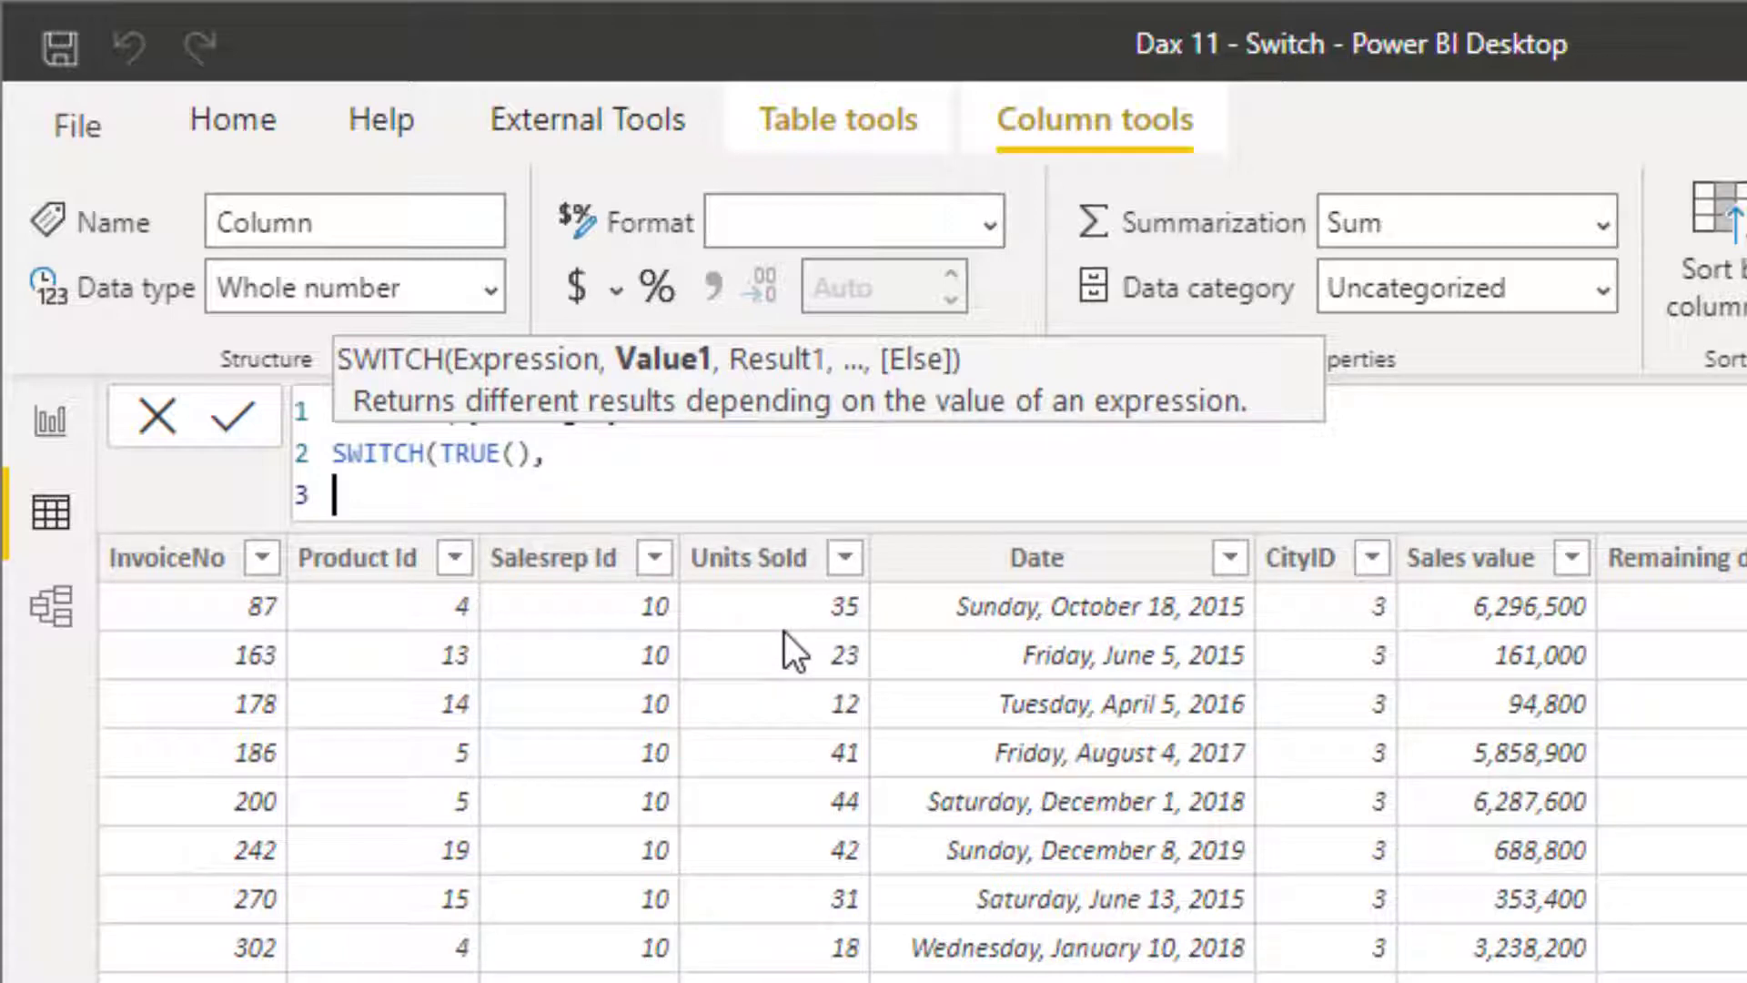
- Add a SWITCH condition that returns "Small" when Sales[Units Sold] is less than 20
type("unit")
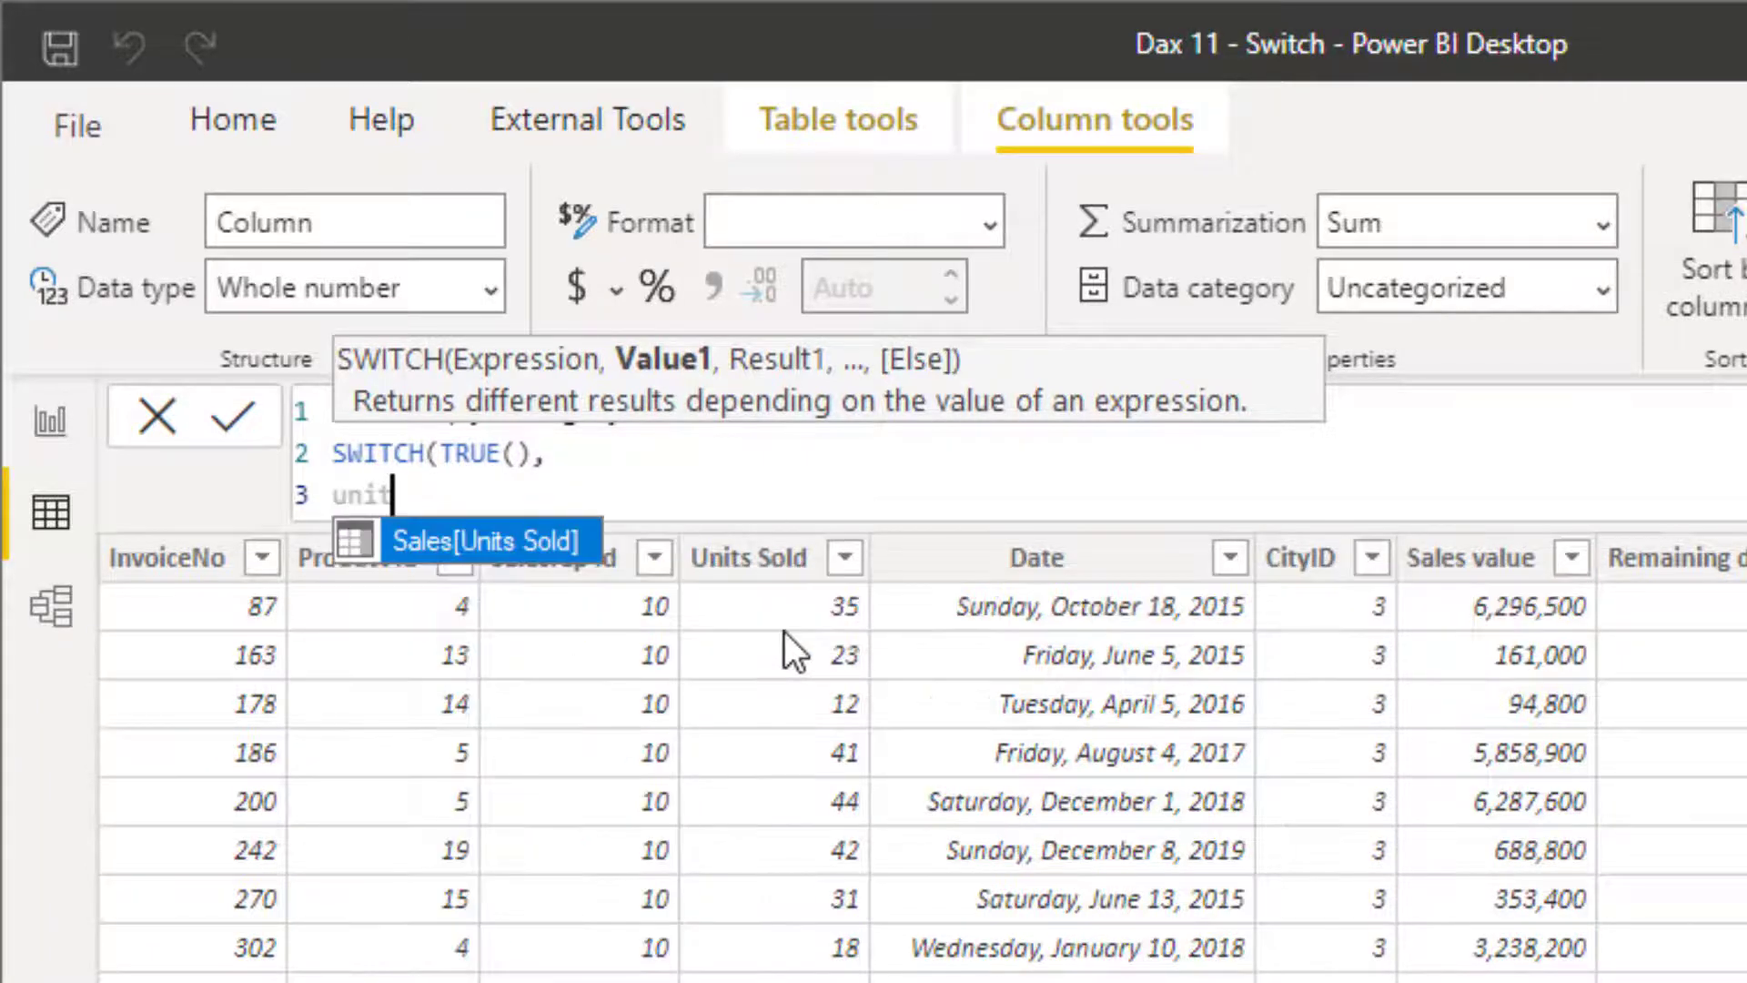
key("Tab")
type("< 2")
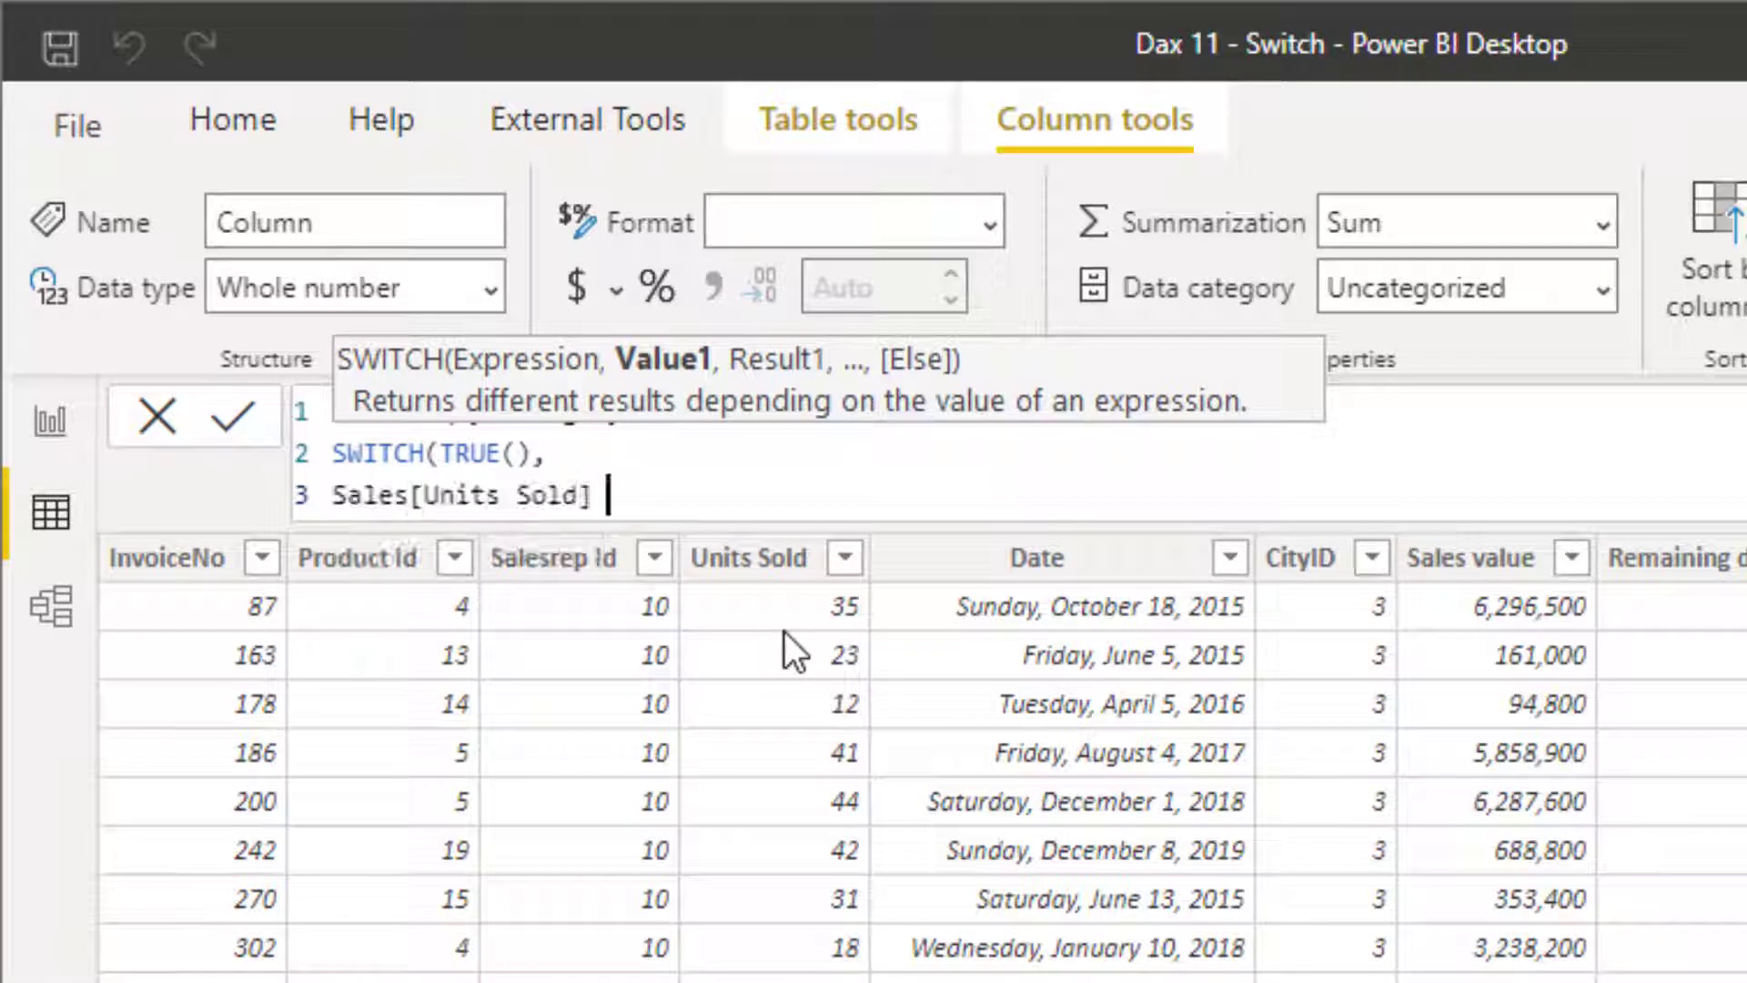
type("0, \"")
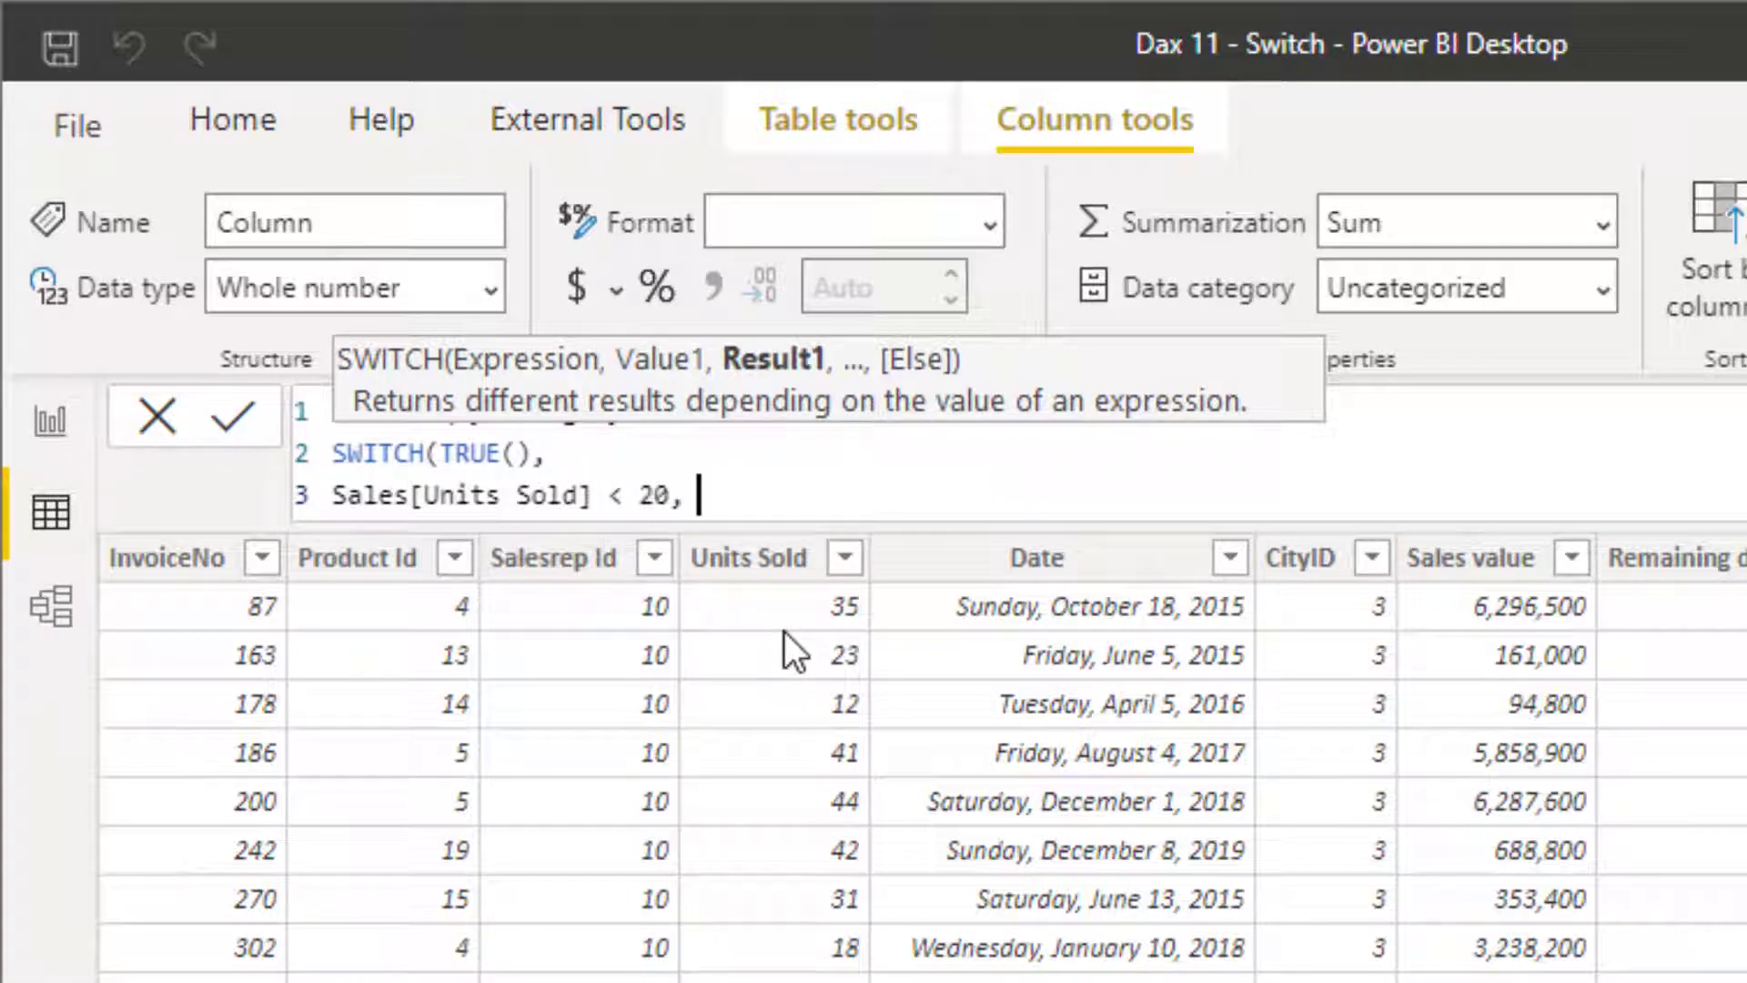
type("Small\",")
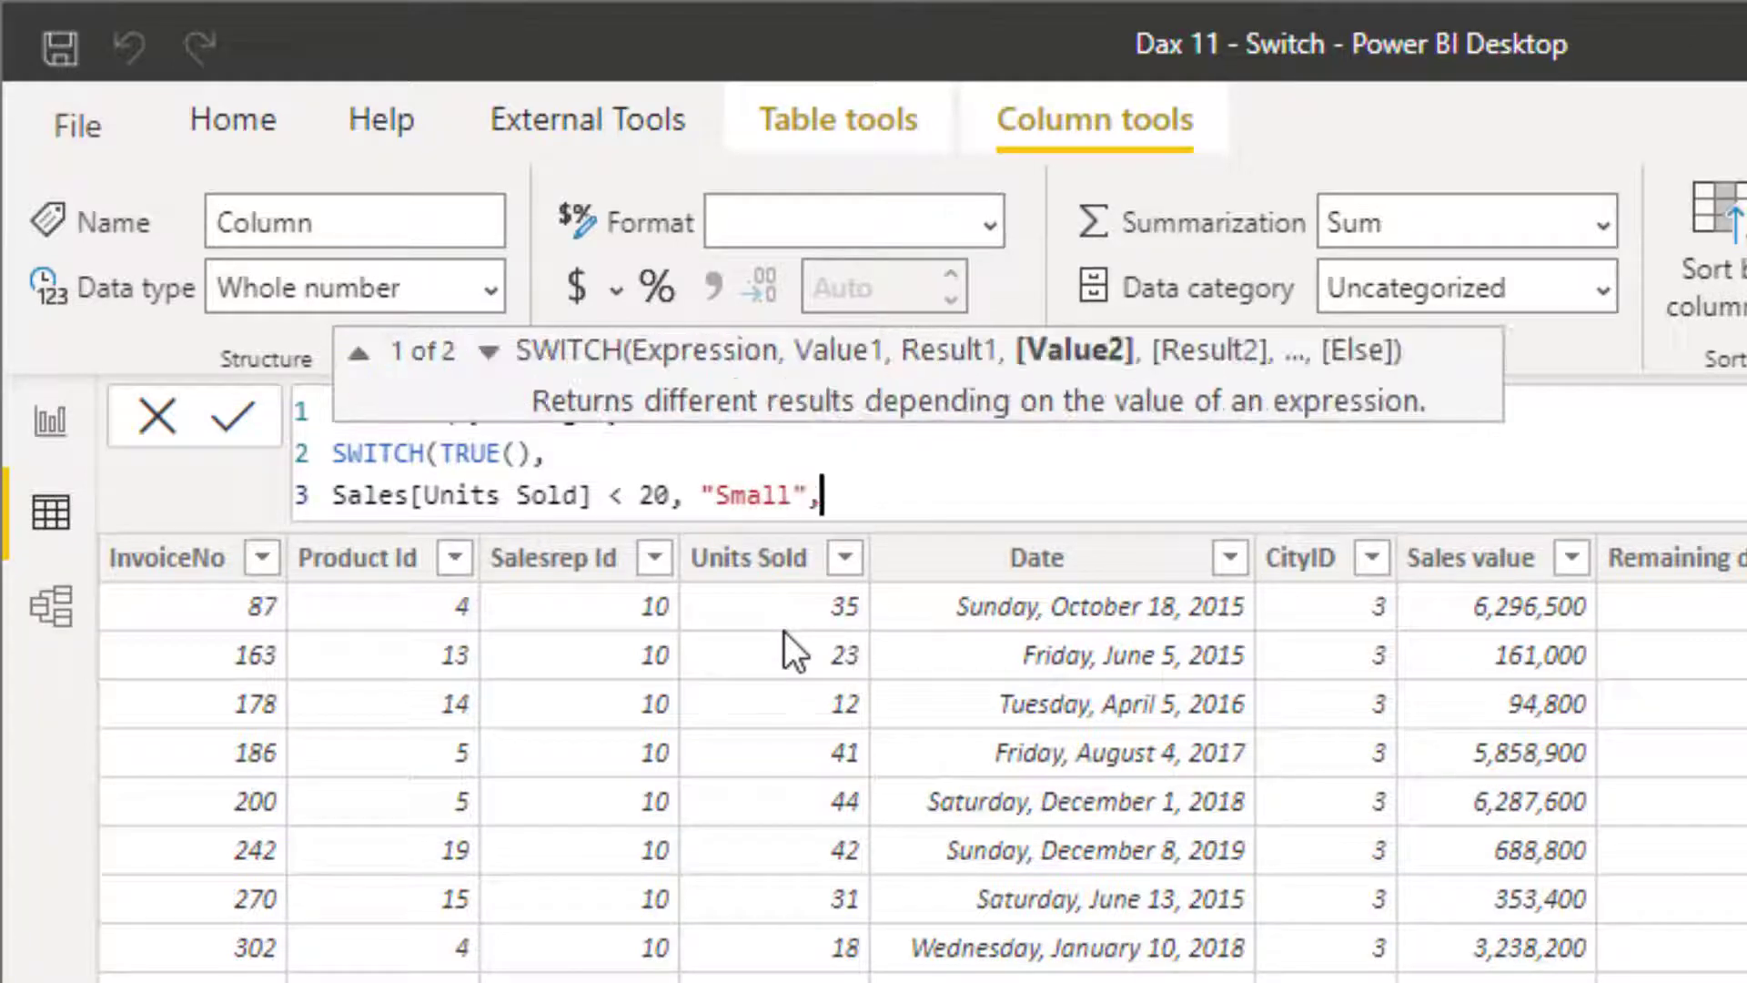
- Add a second SWITCH condition that returns "Medium" when Sales[Units Sold] is less than 40
key("shift+Return")
type("Sales[Units Sold] ")
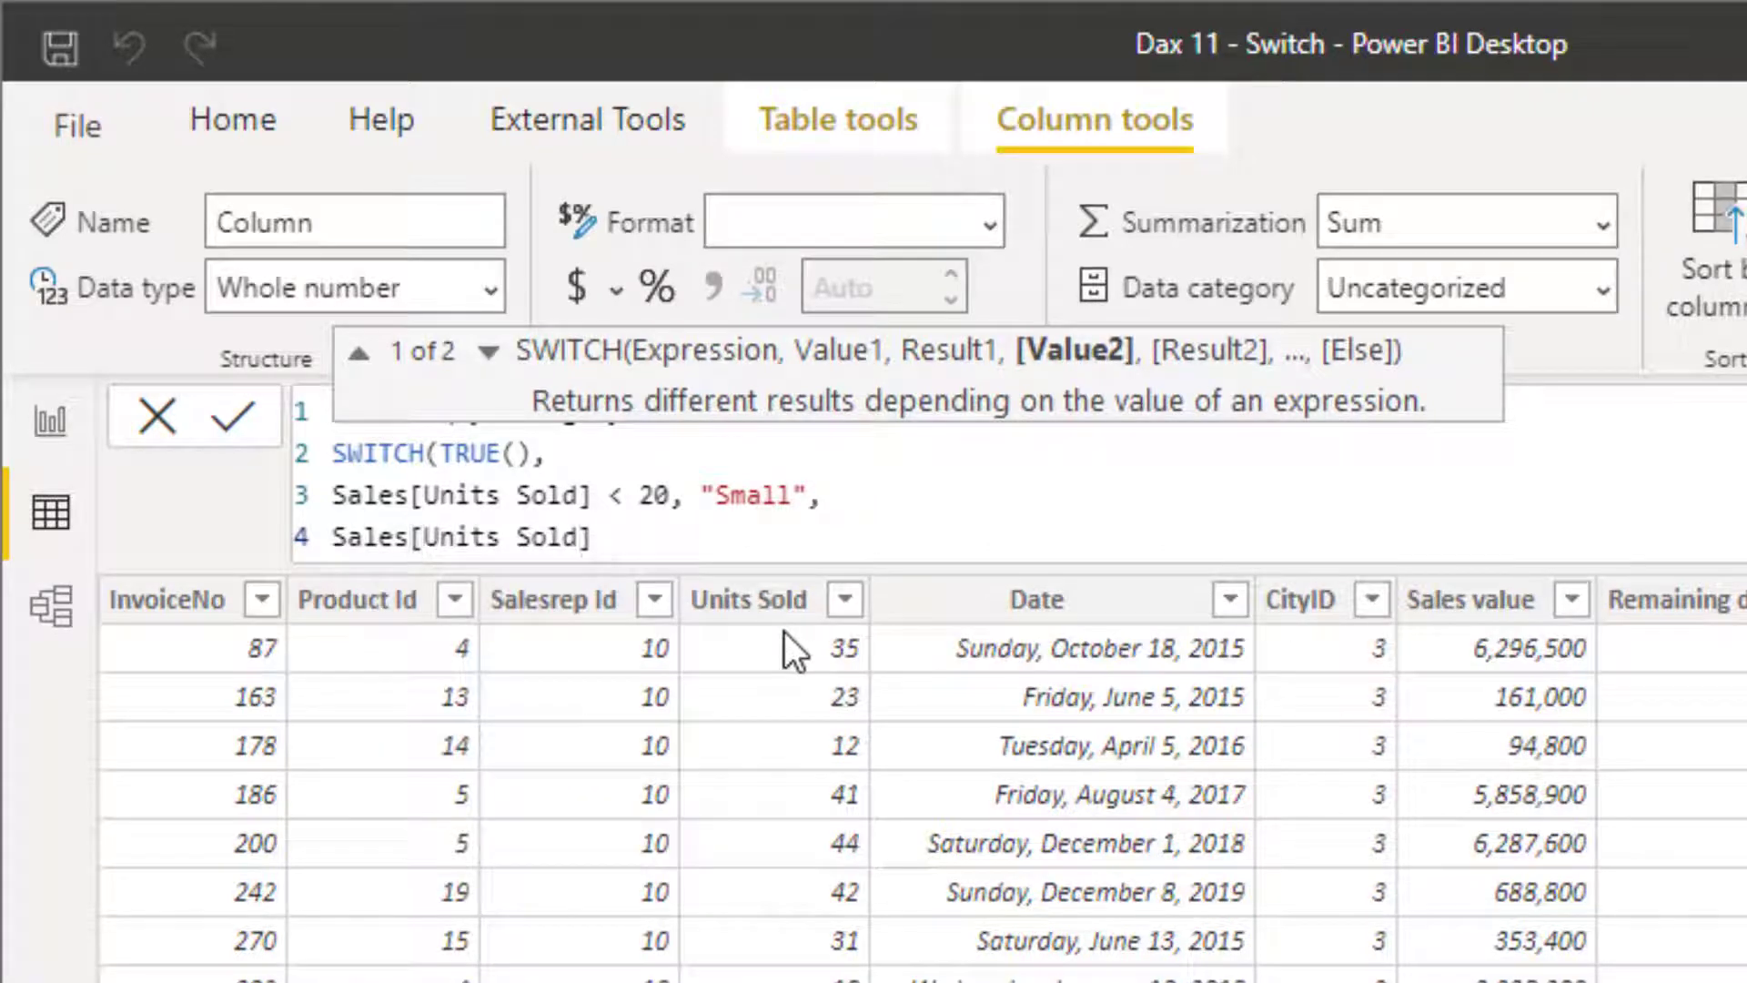
type("< 40, ")
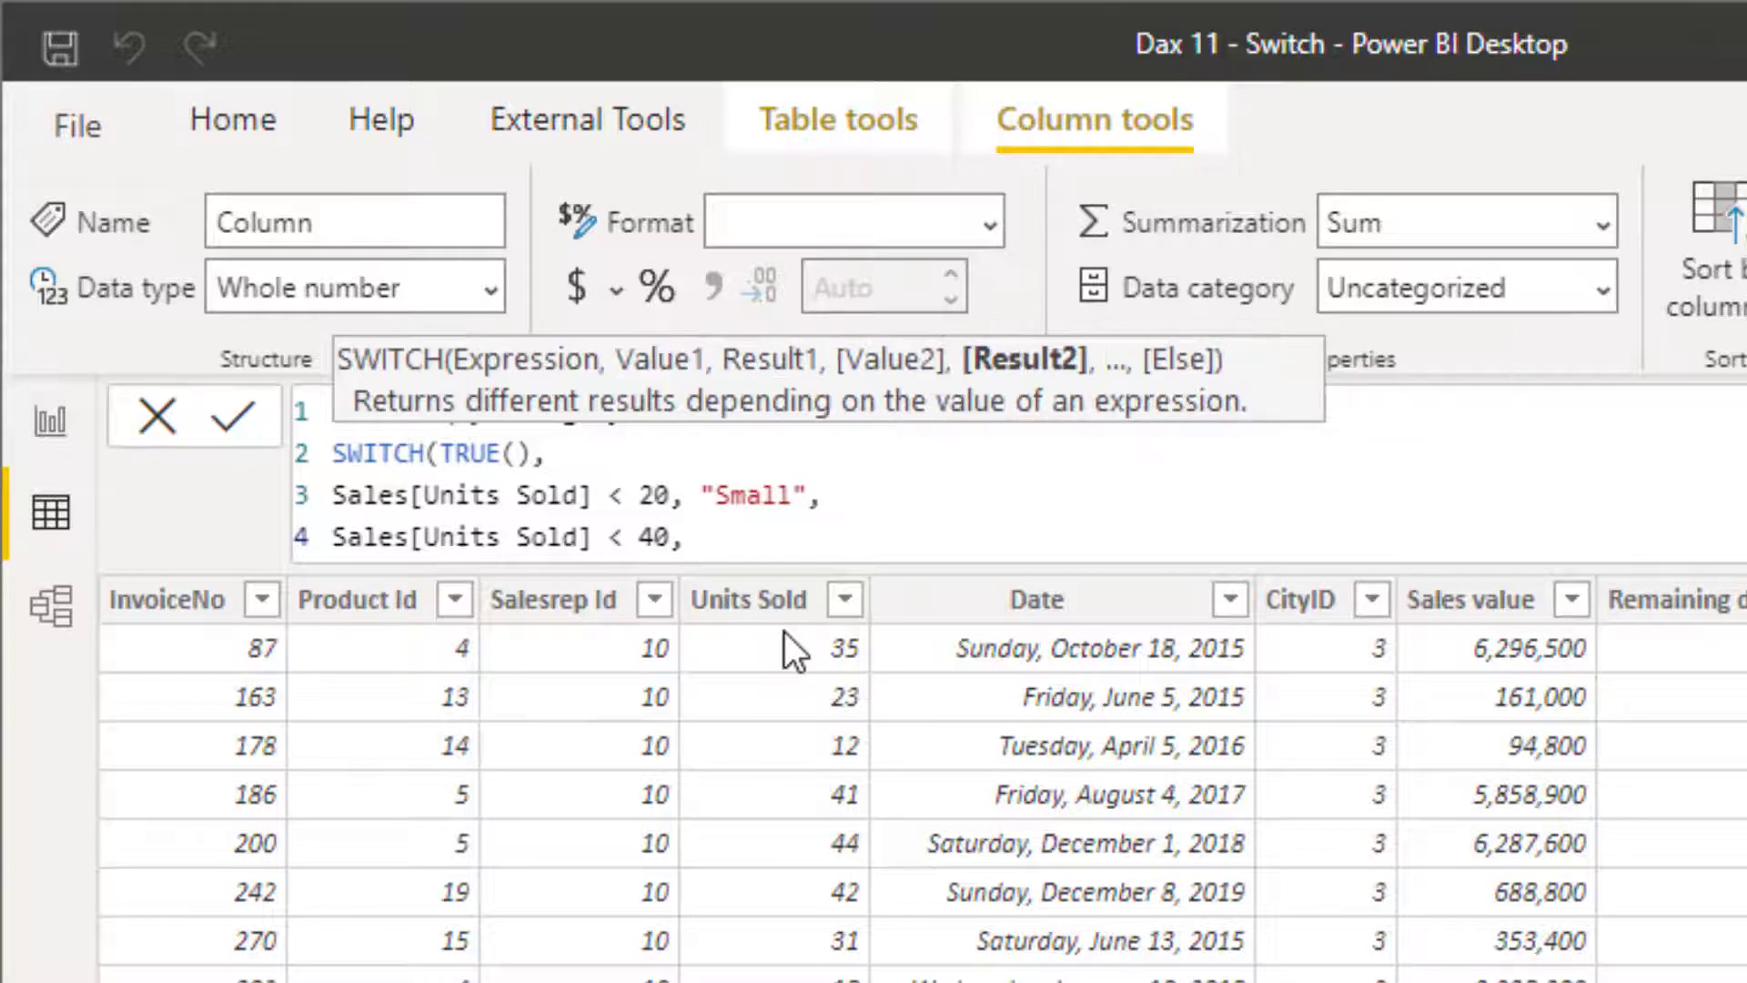
type("\"Medium\",")
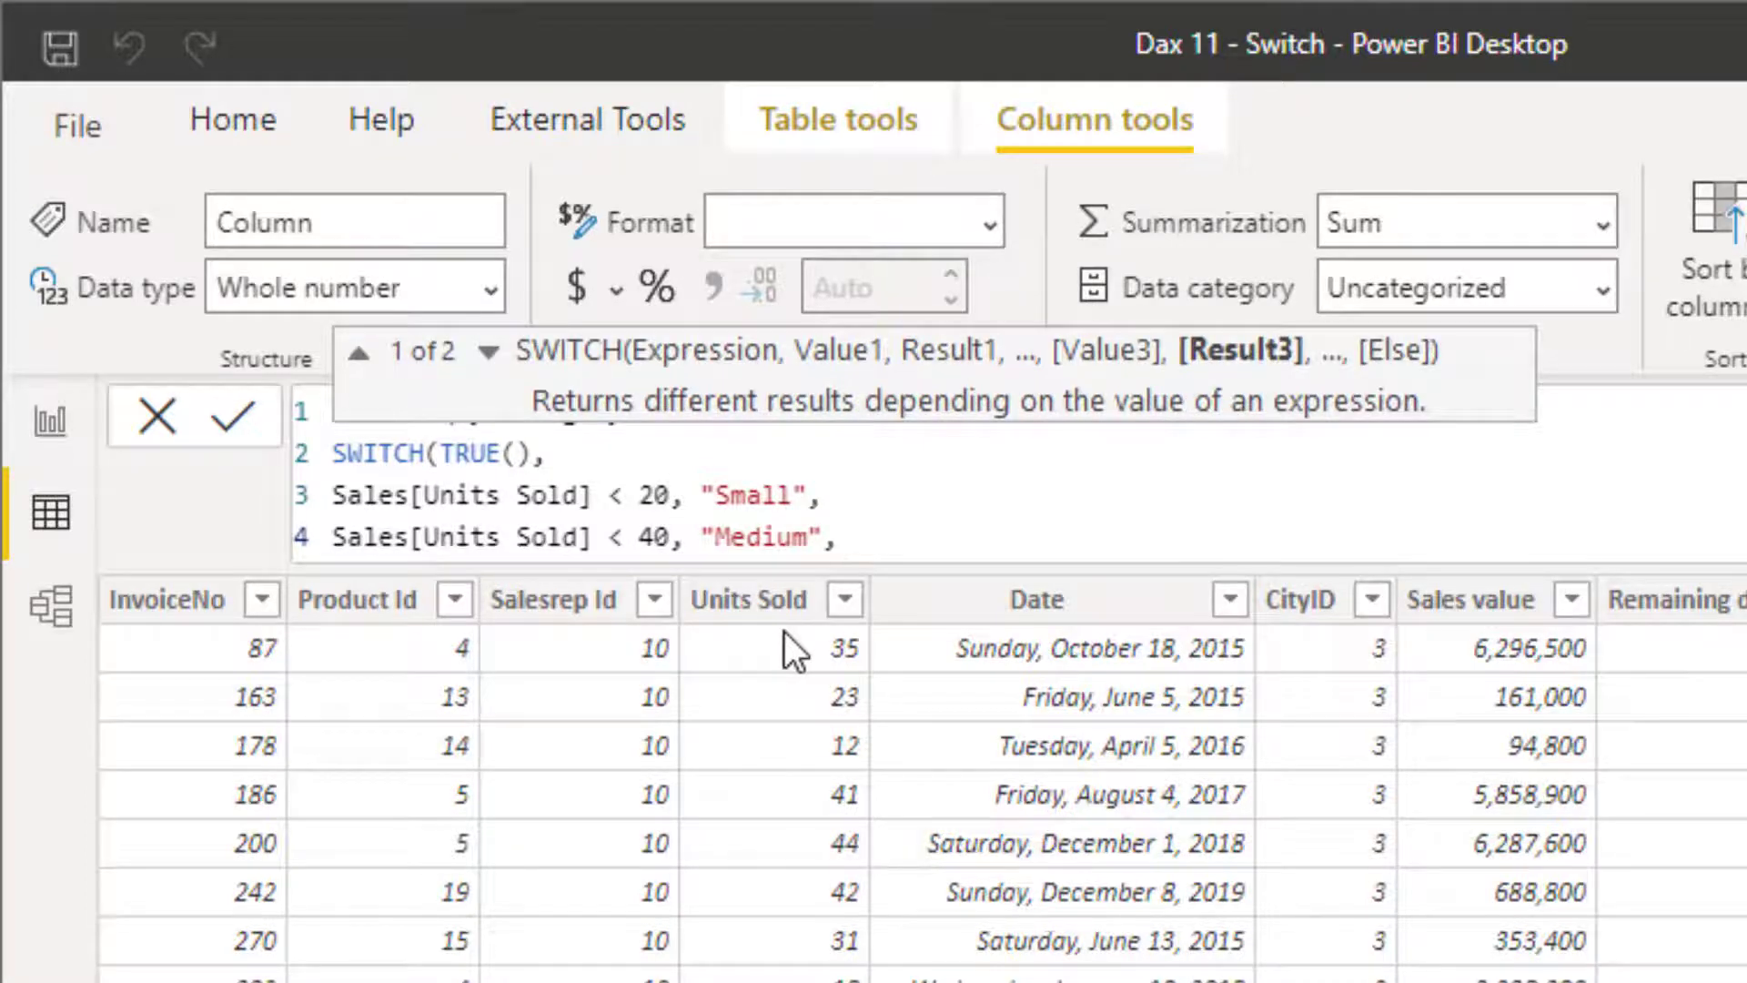
- Set "Bulk" as the SWITCH function's else result, close the formula and commit the calculated column
key("shift+Return")
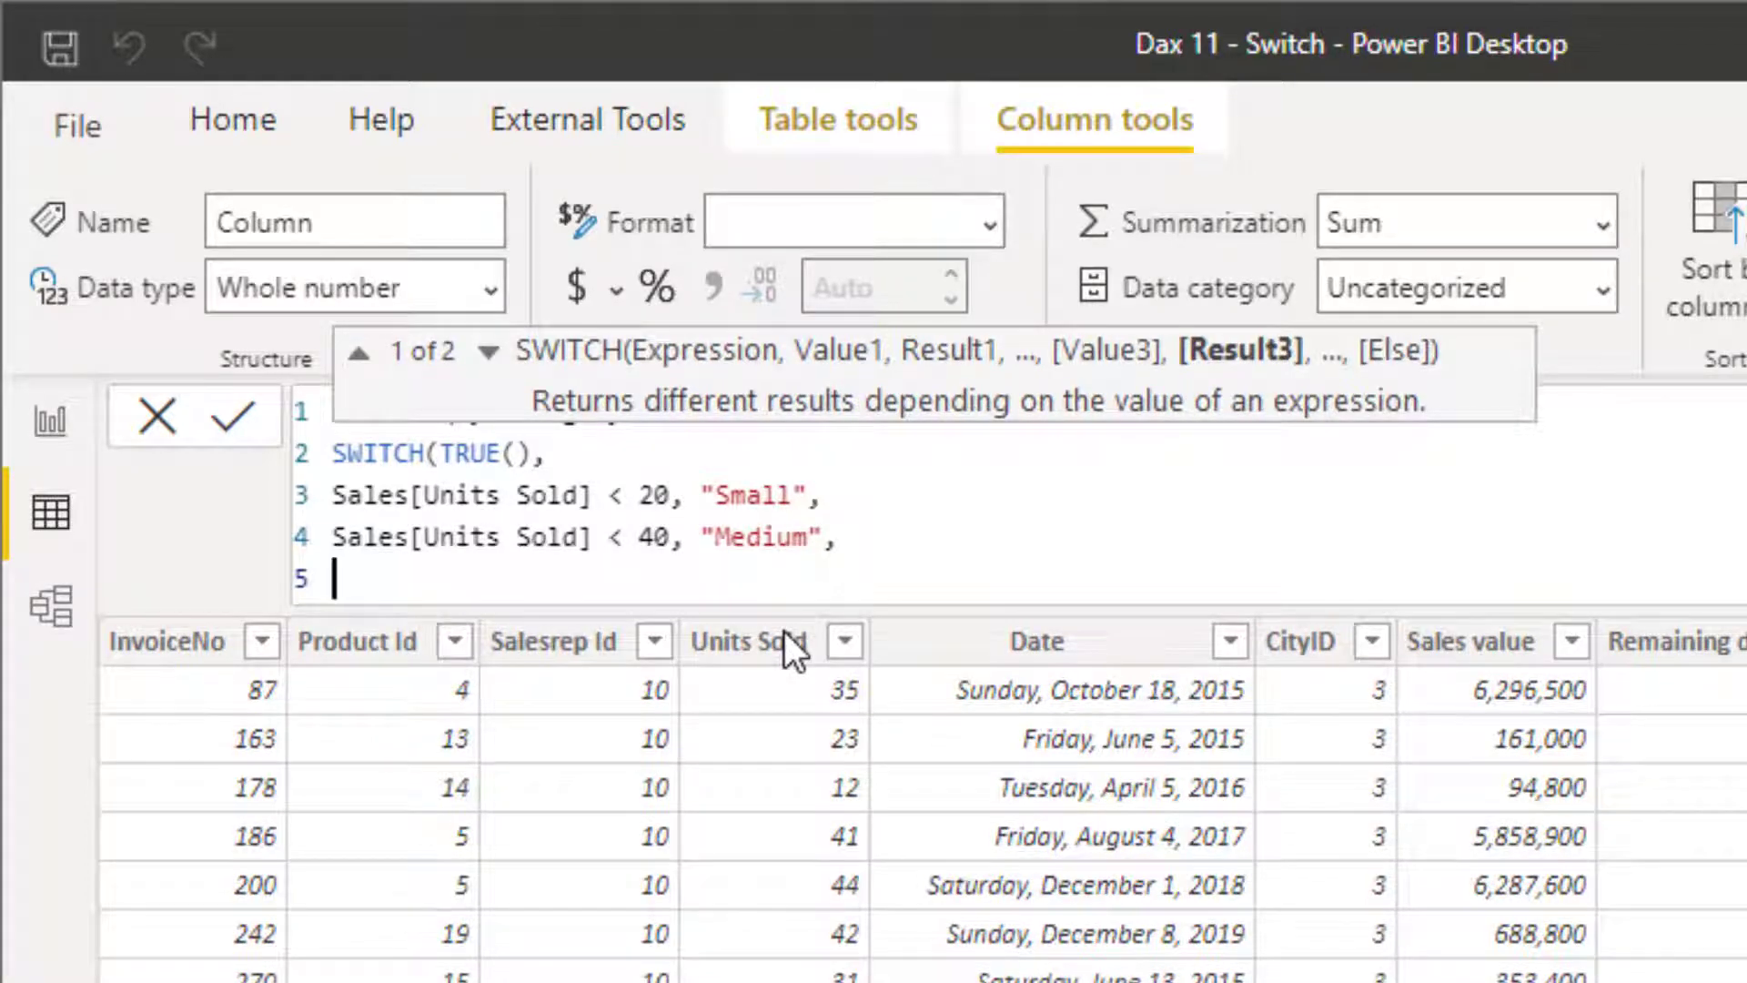
type("\"Bulk")
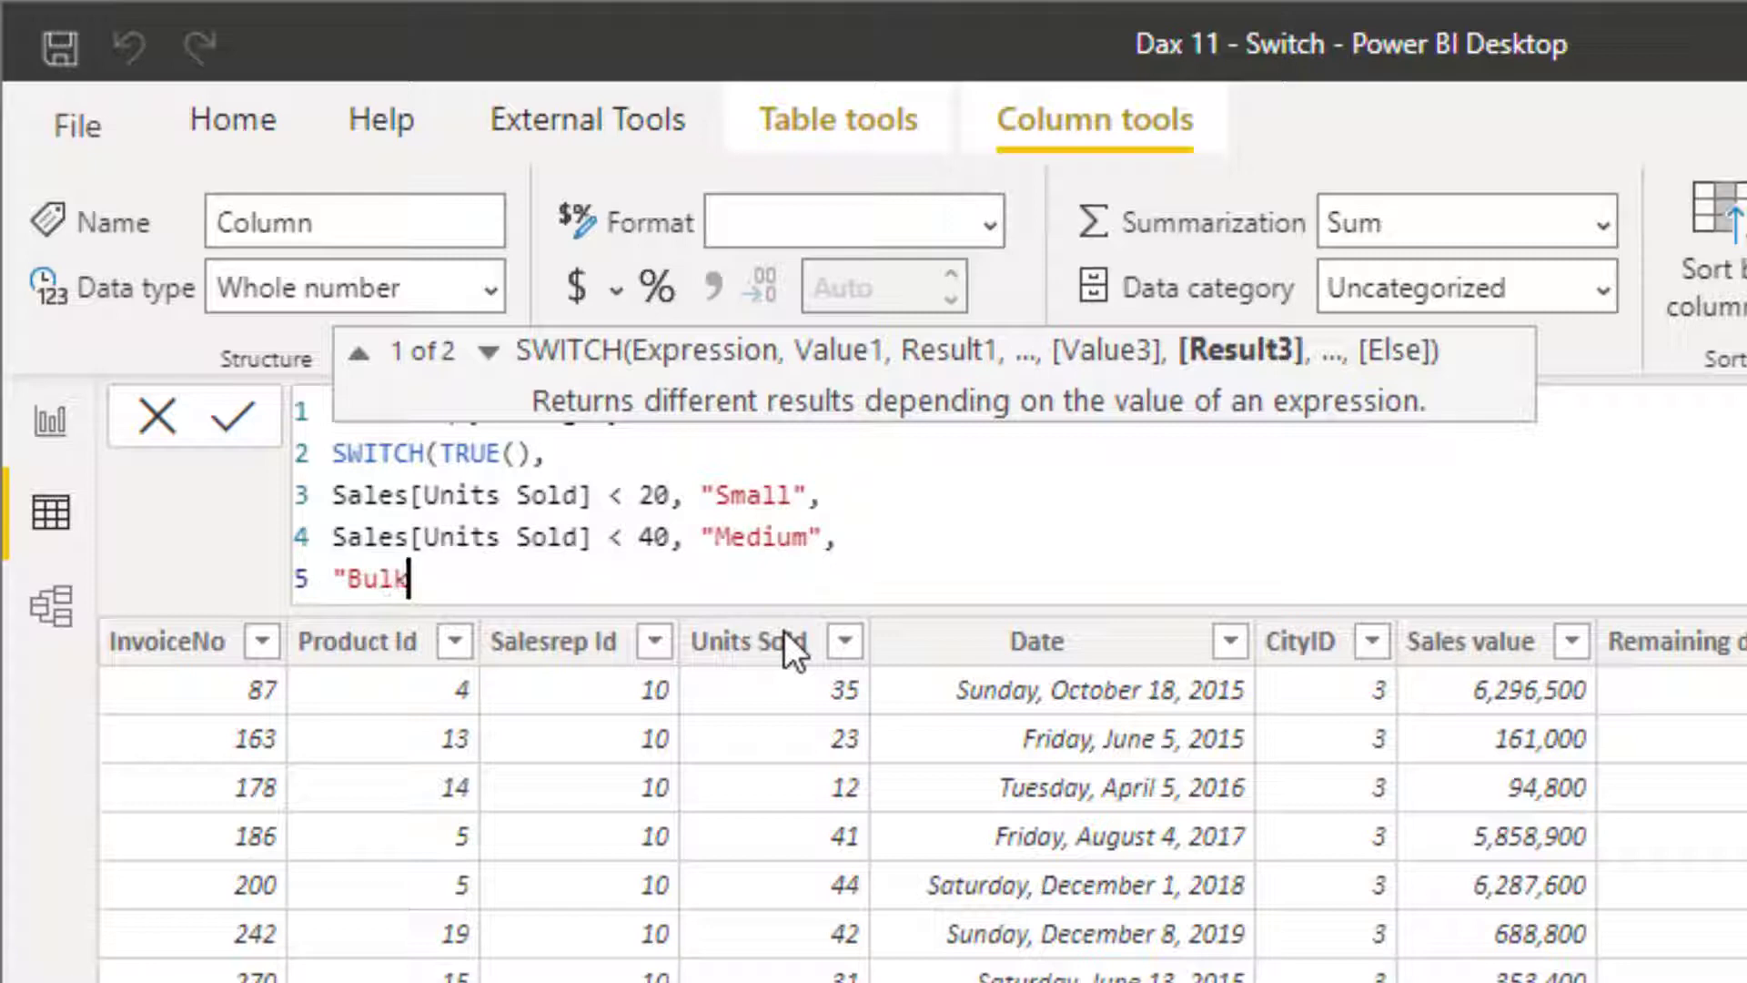
type("\")")
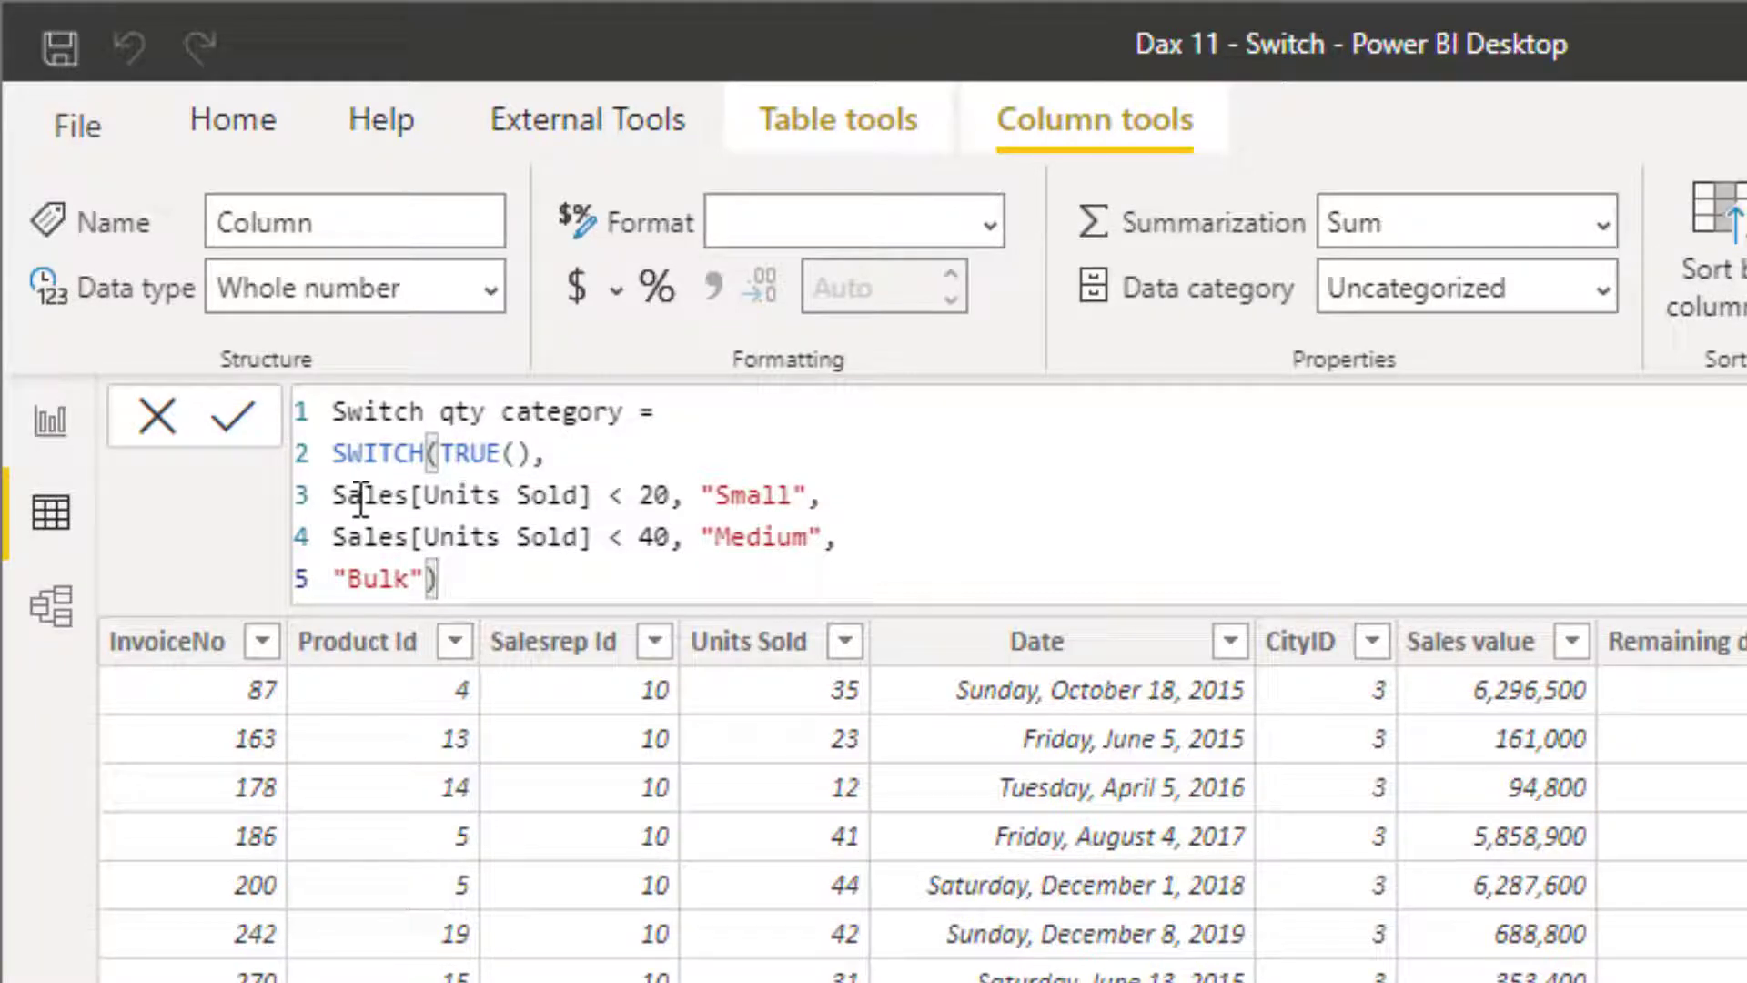
left_click_drag(335, 495, 673, 497)
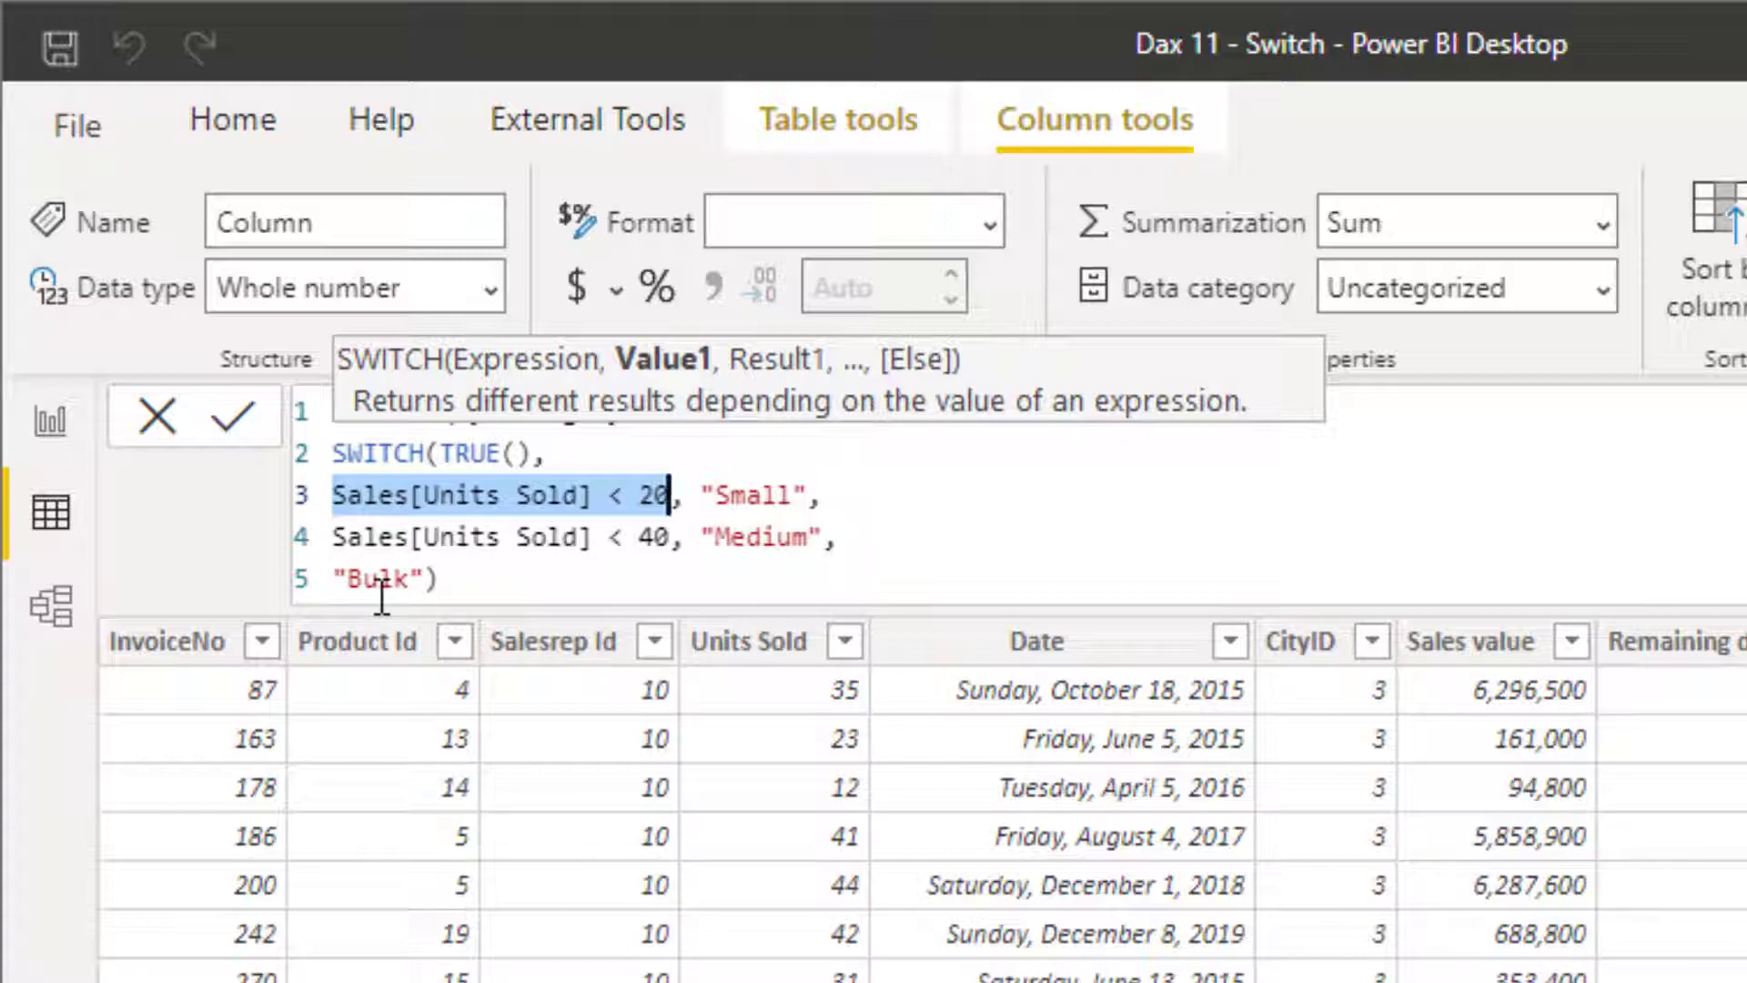
left_click(495, 585)
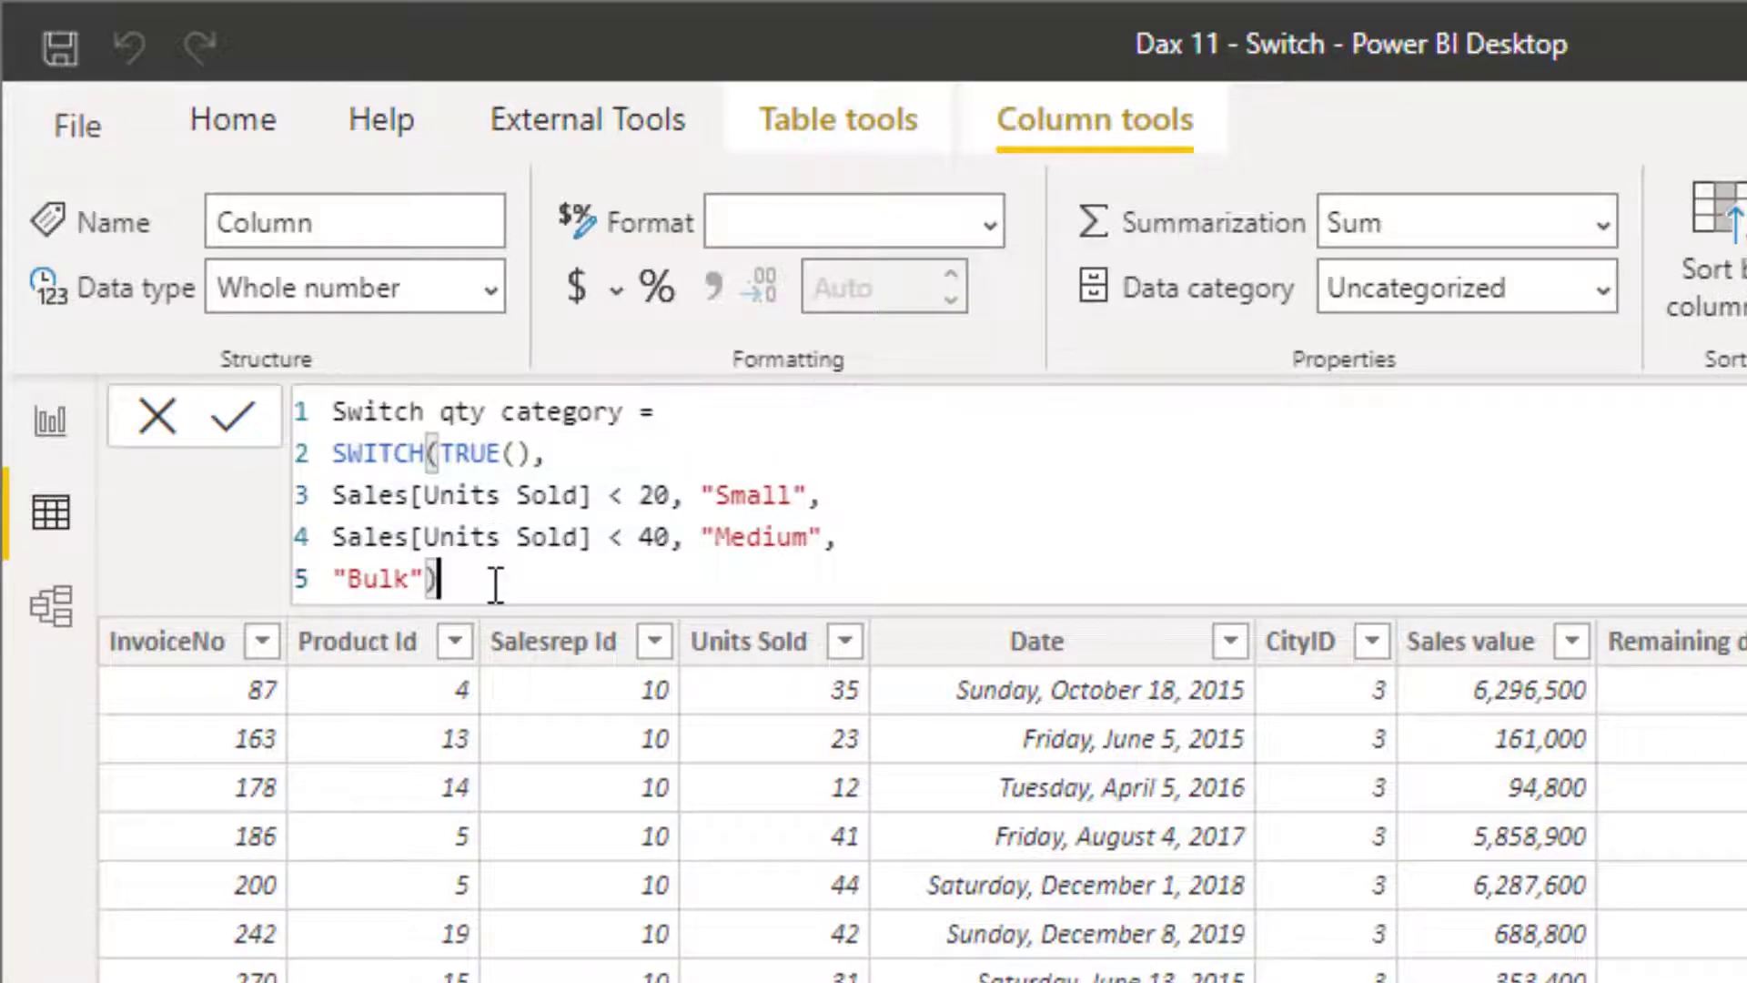
key("Return")
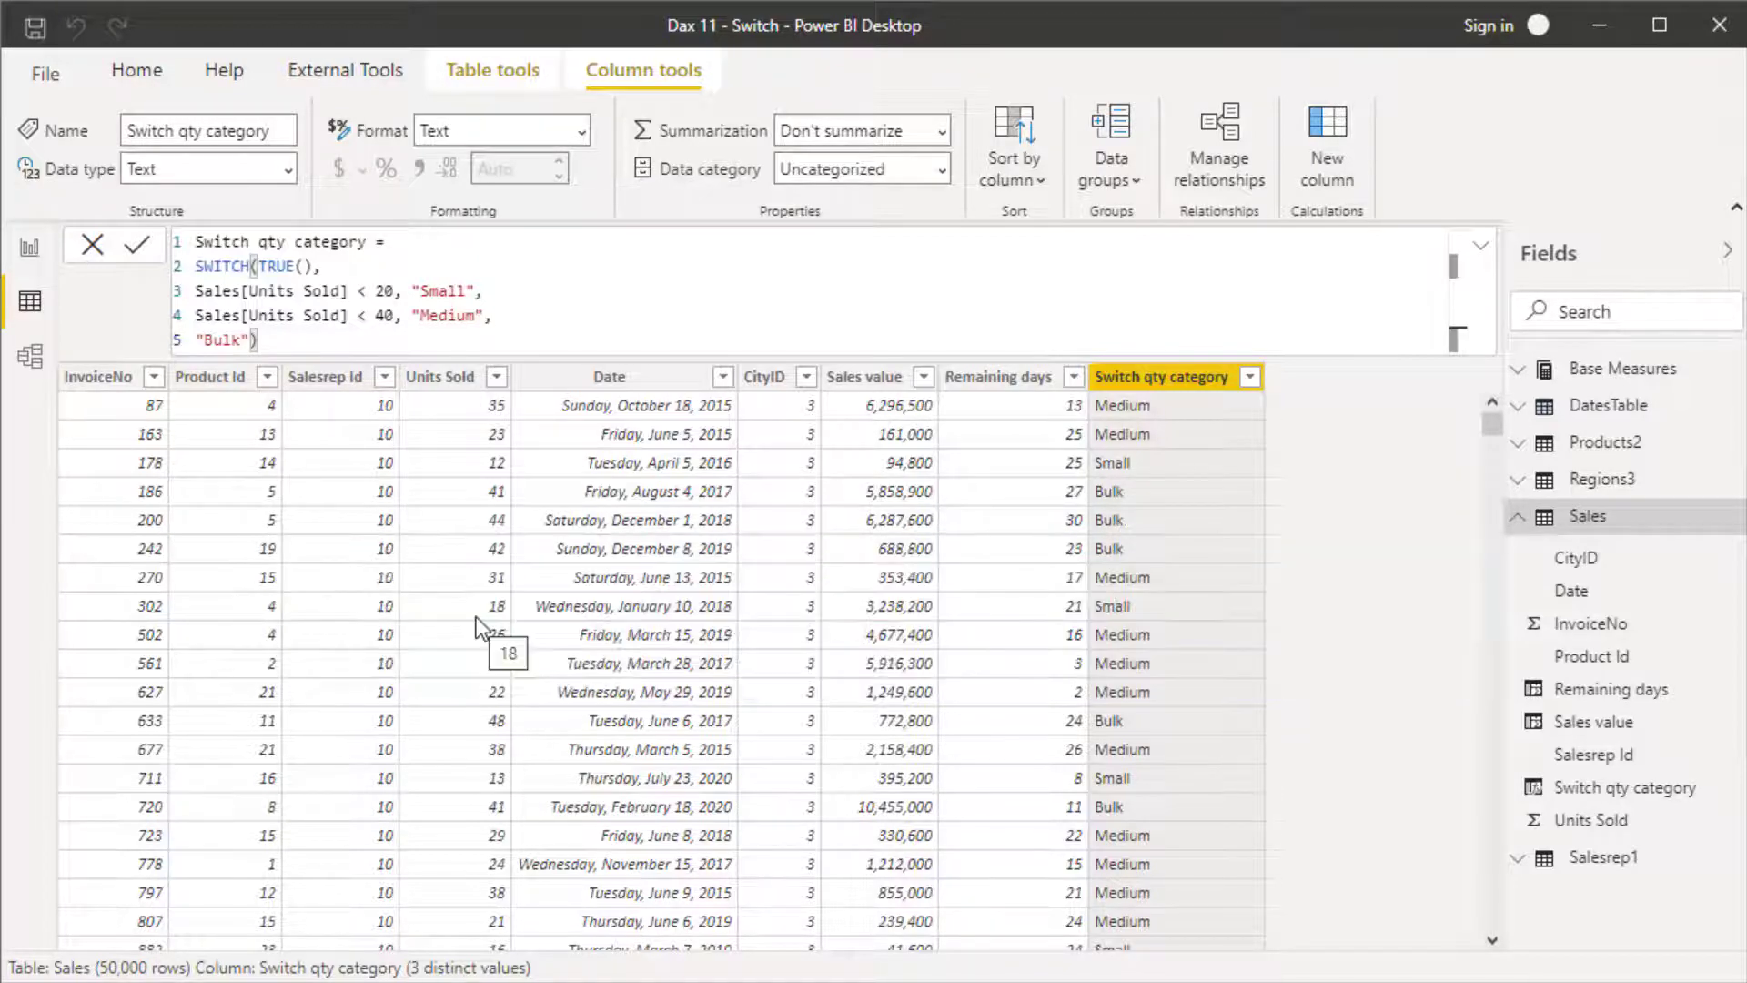
- Return to the report view, start a manually entered table and name it "Selected Metrics"
left_click(30, 248)
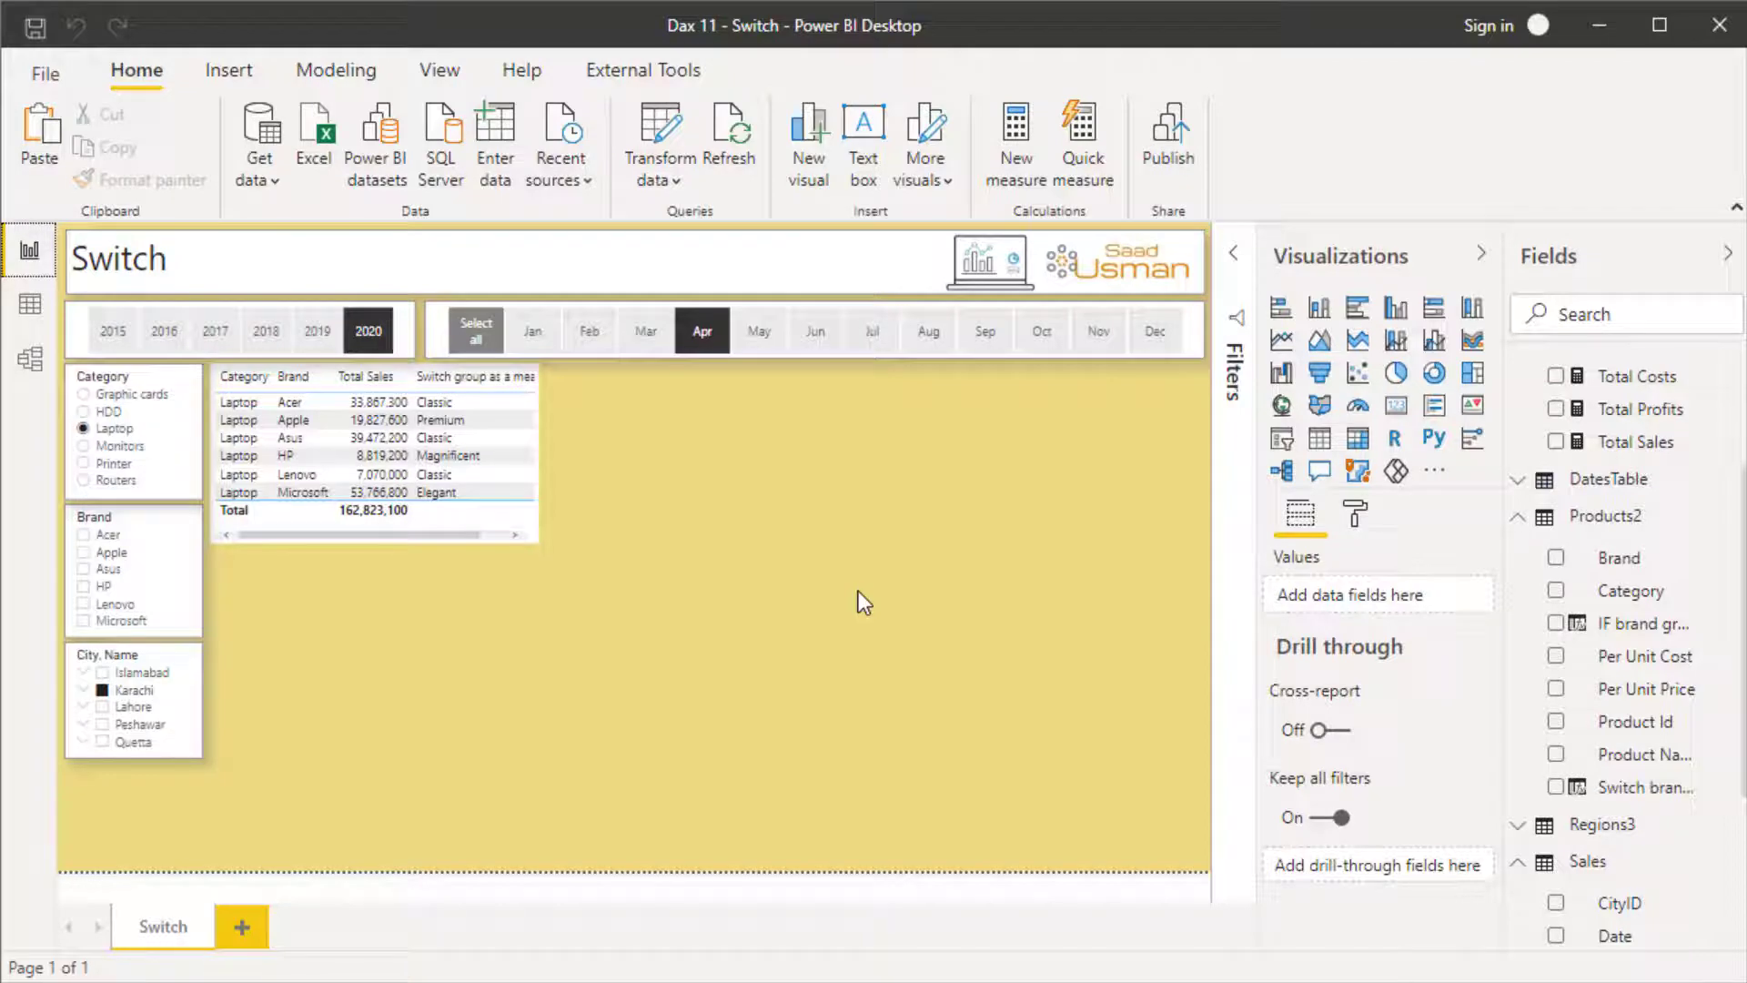
left_click(501, 156)
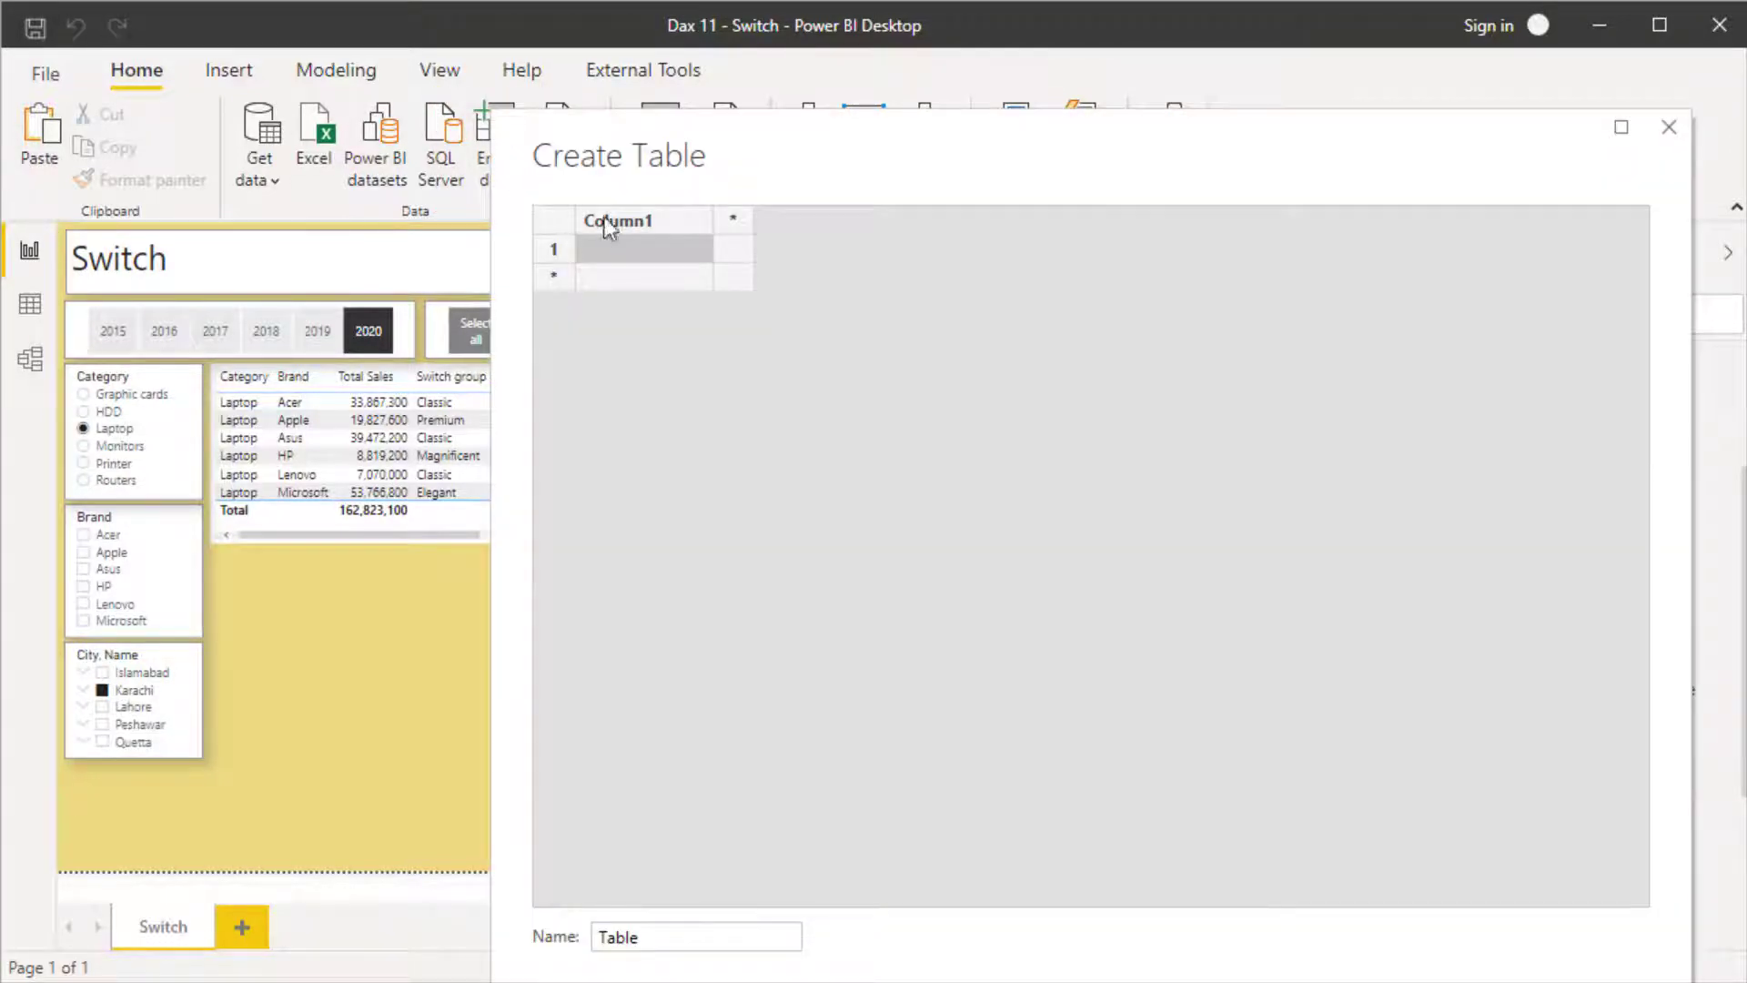
double_click(660, 936)
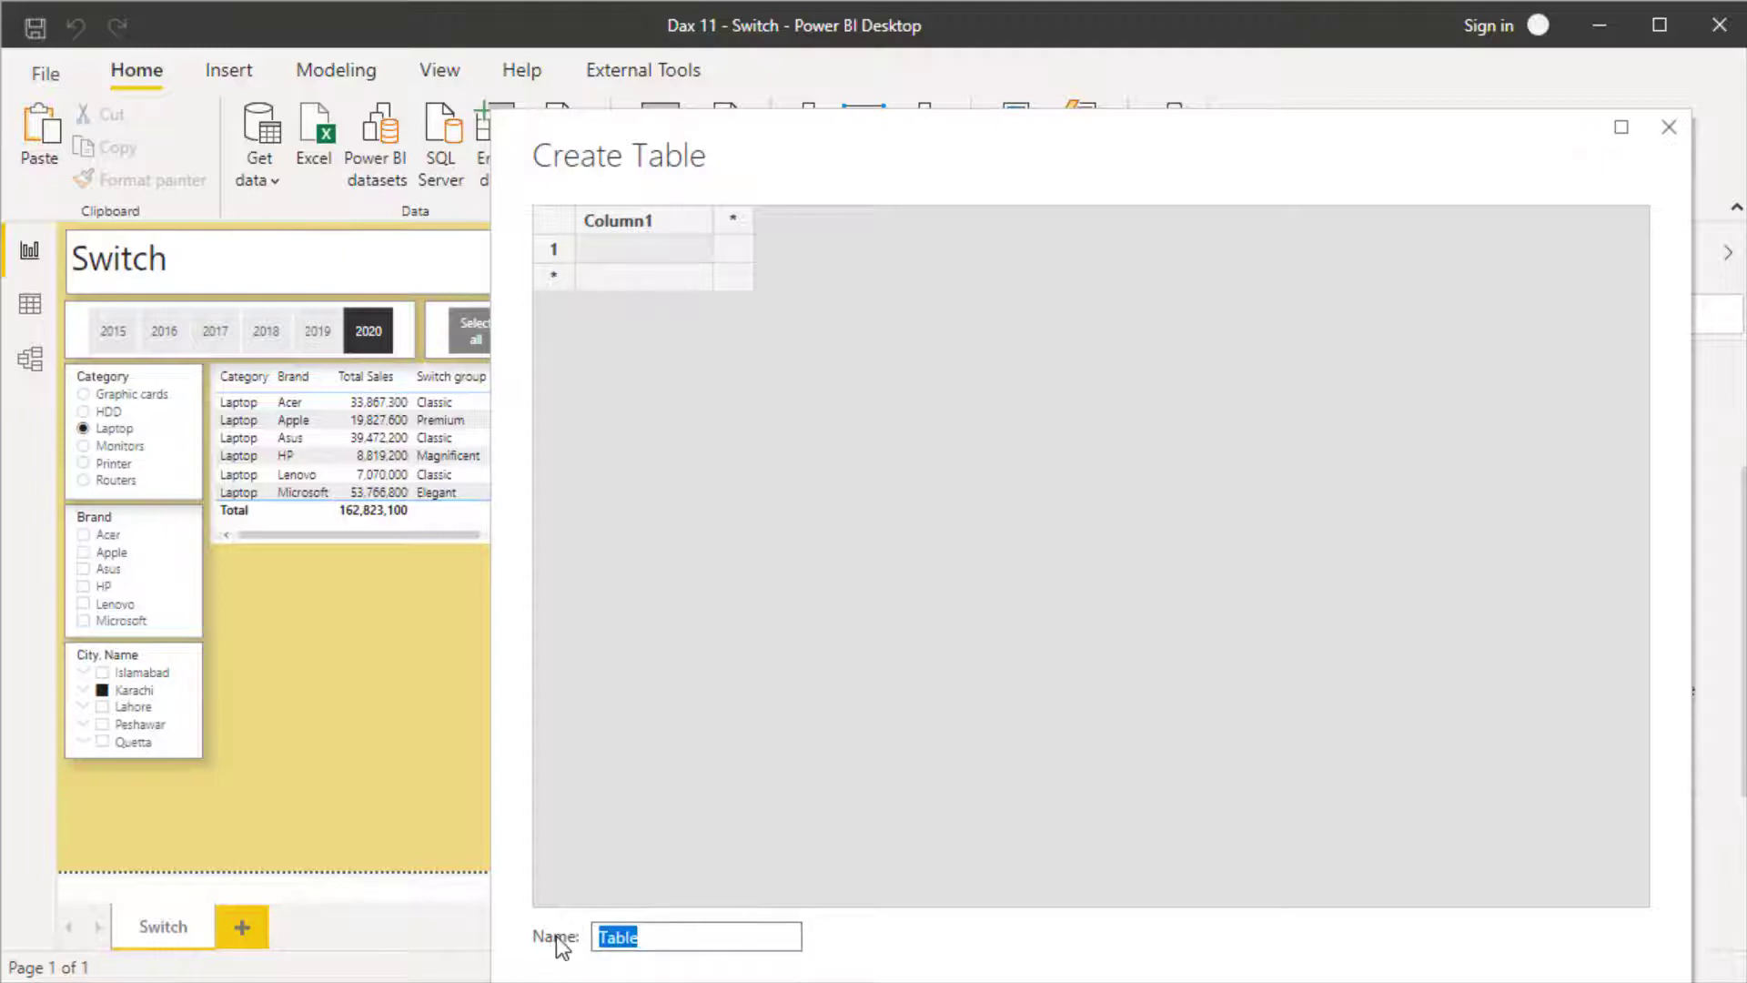
type("lected Metrics")
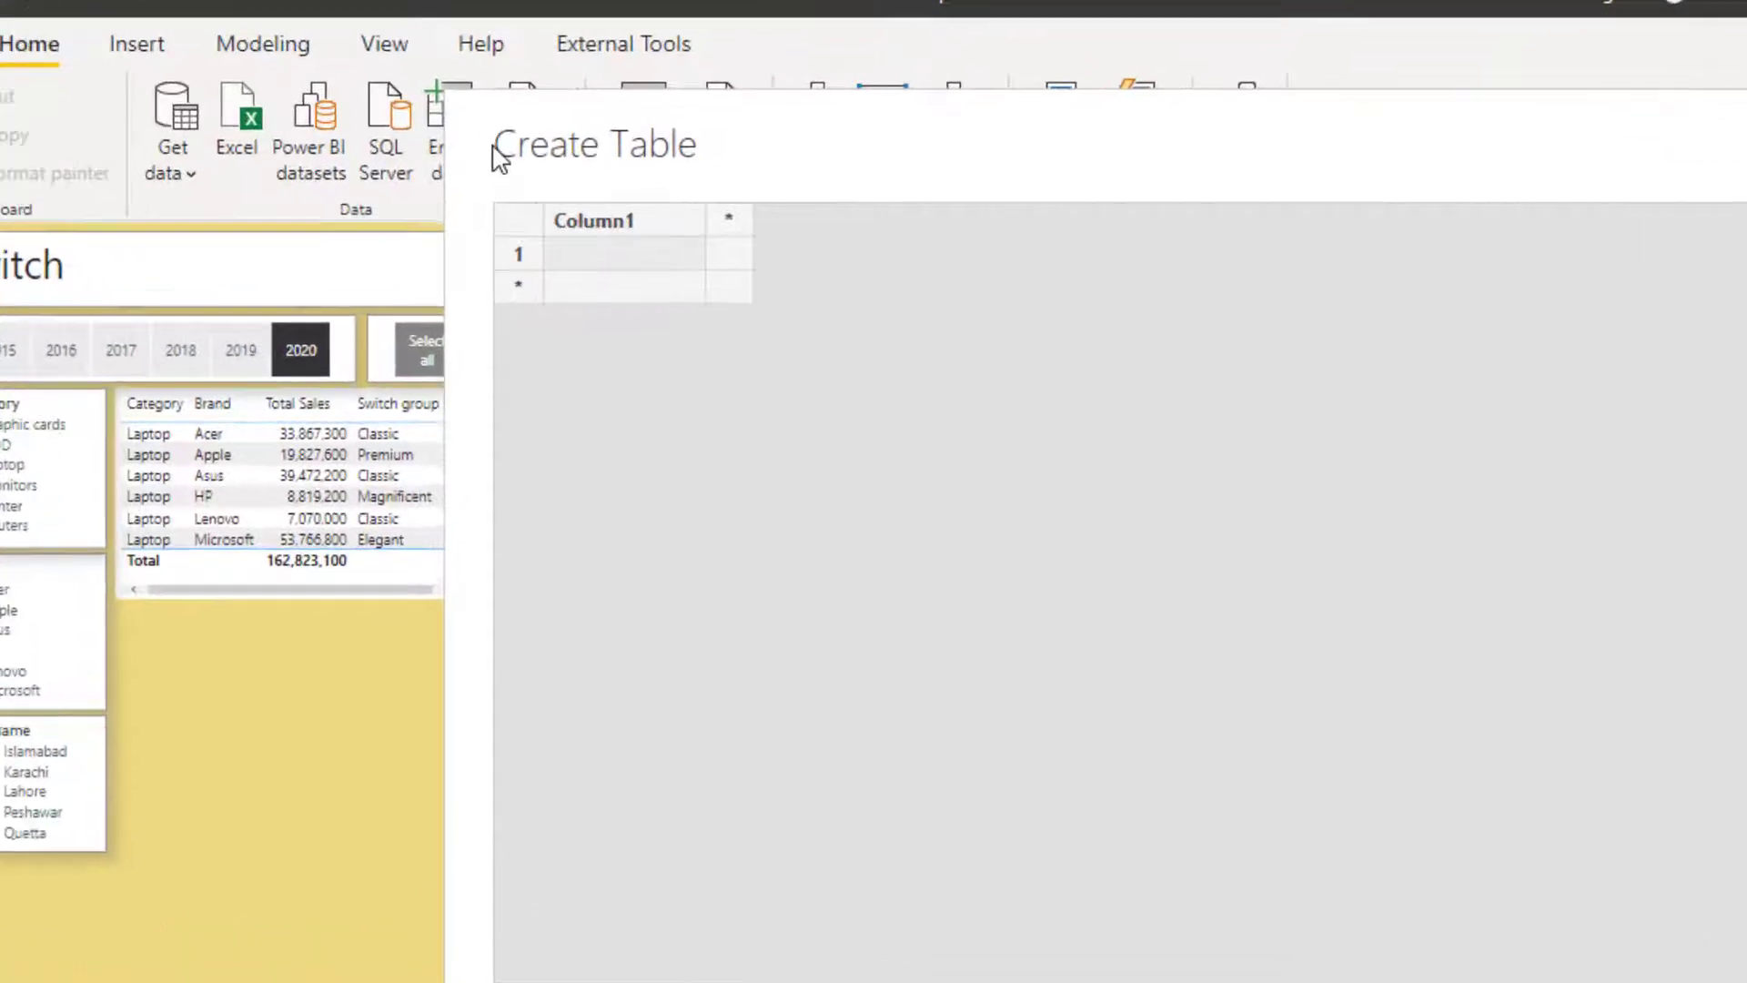
- Fill the first row of the new table with Total Sales and, in a second column, 1
left_click(574, 252)
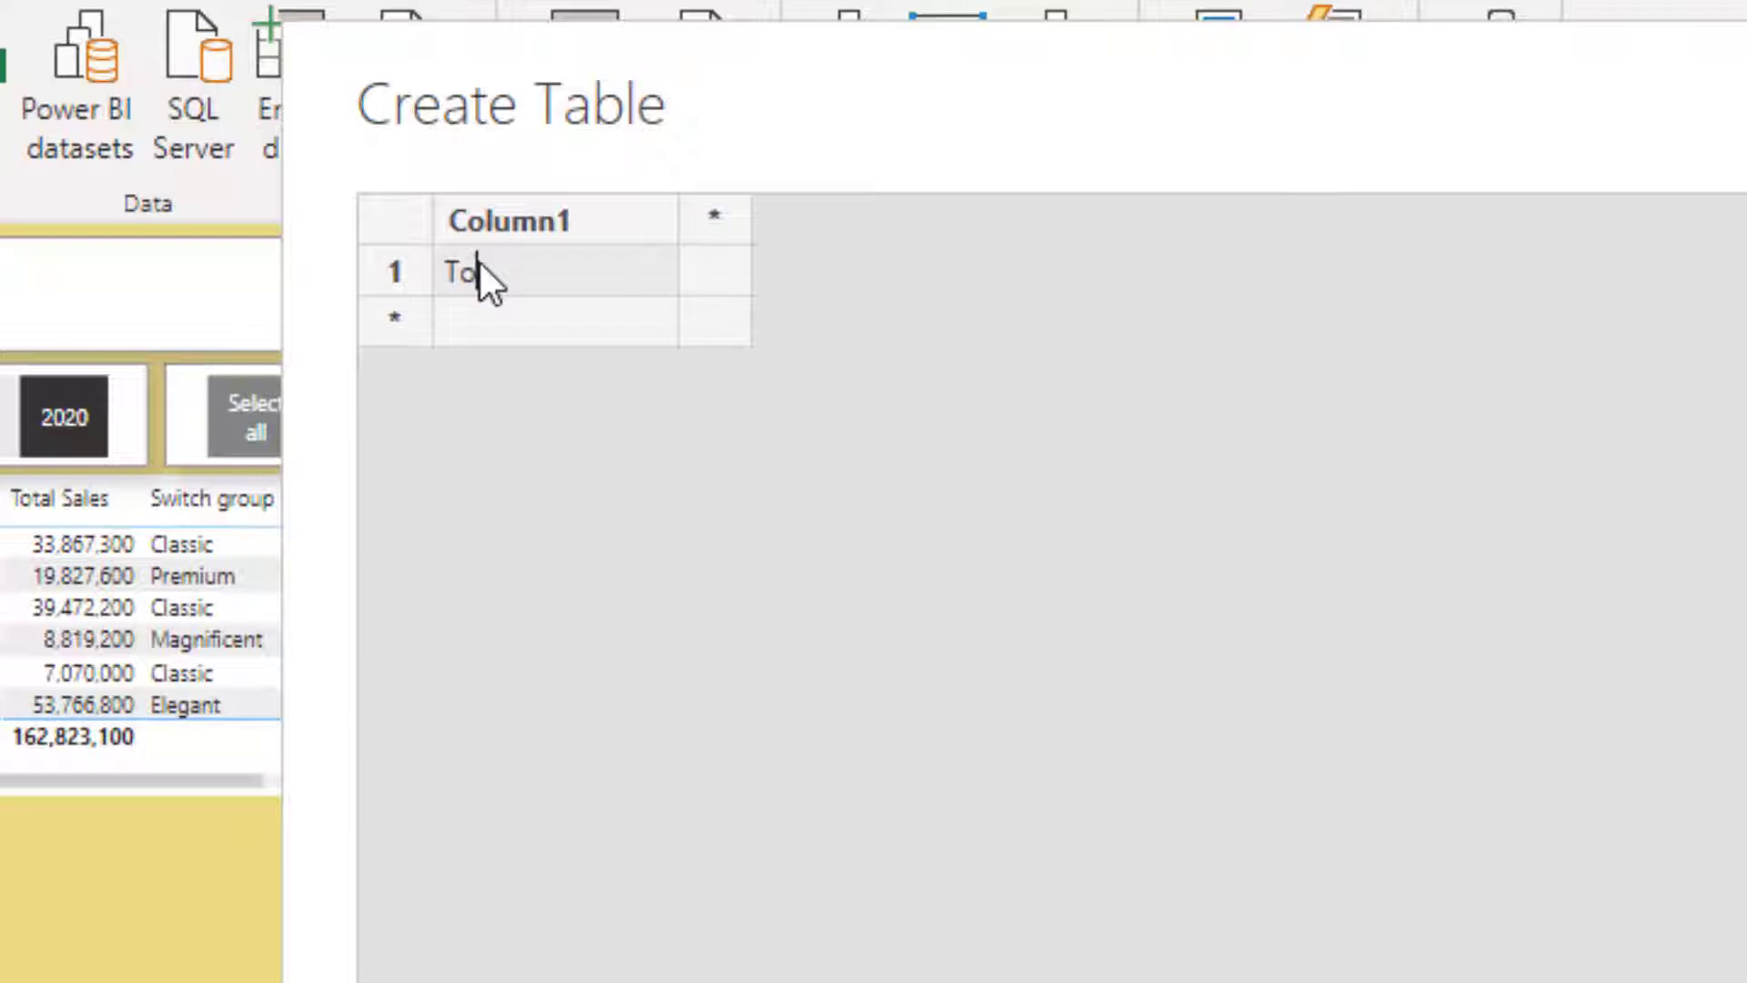
type("Total Sales")
key("Tab")
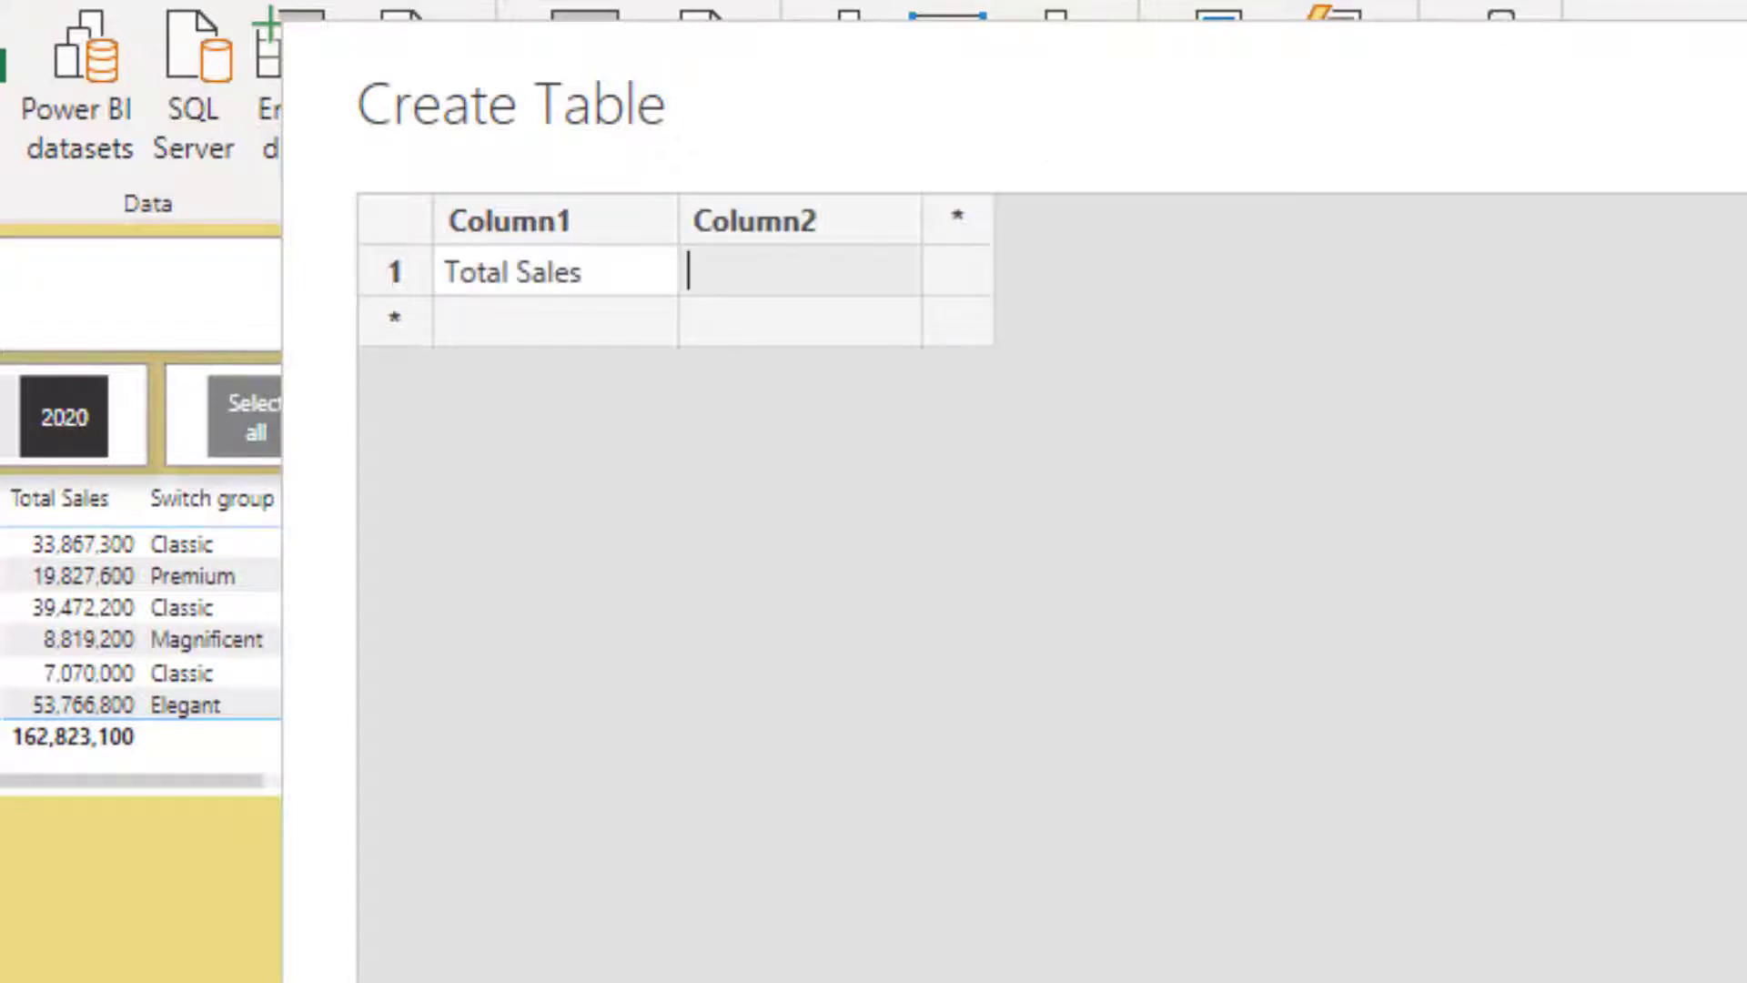
type("1")
key("Return")
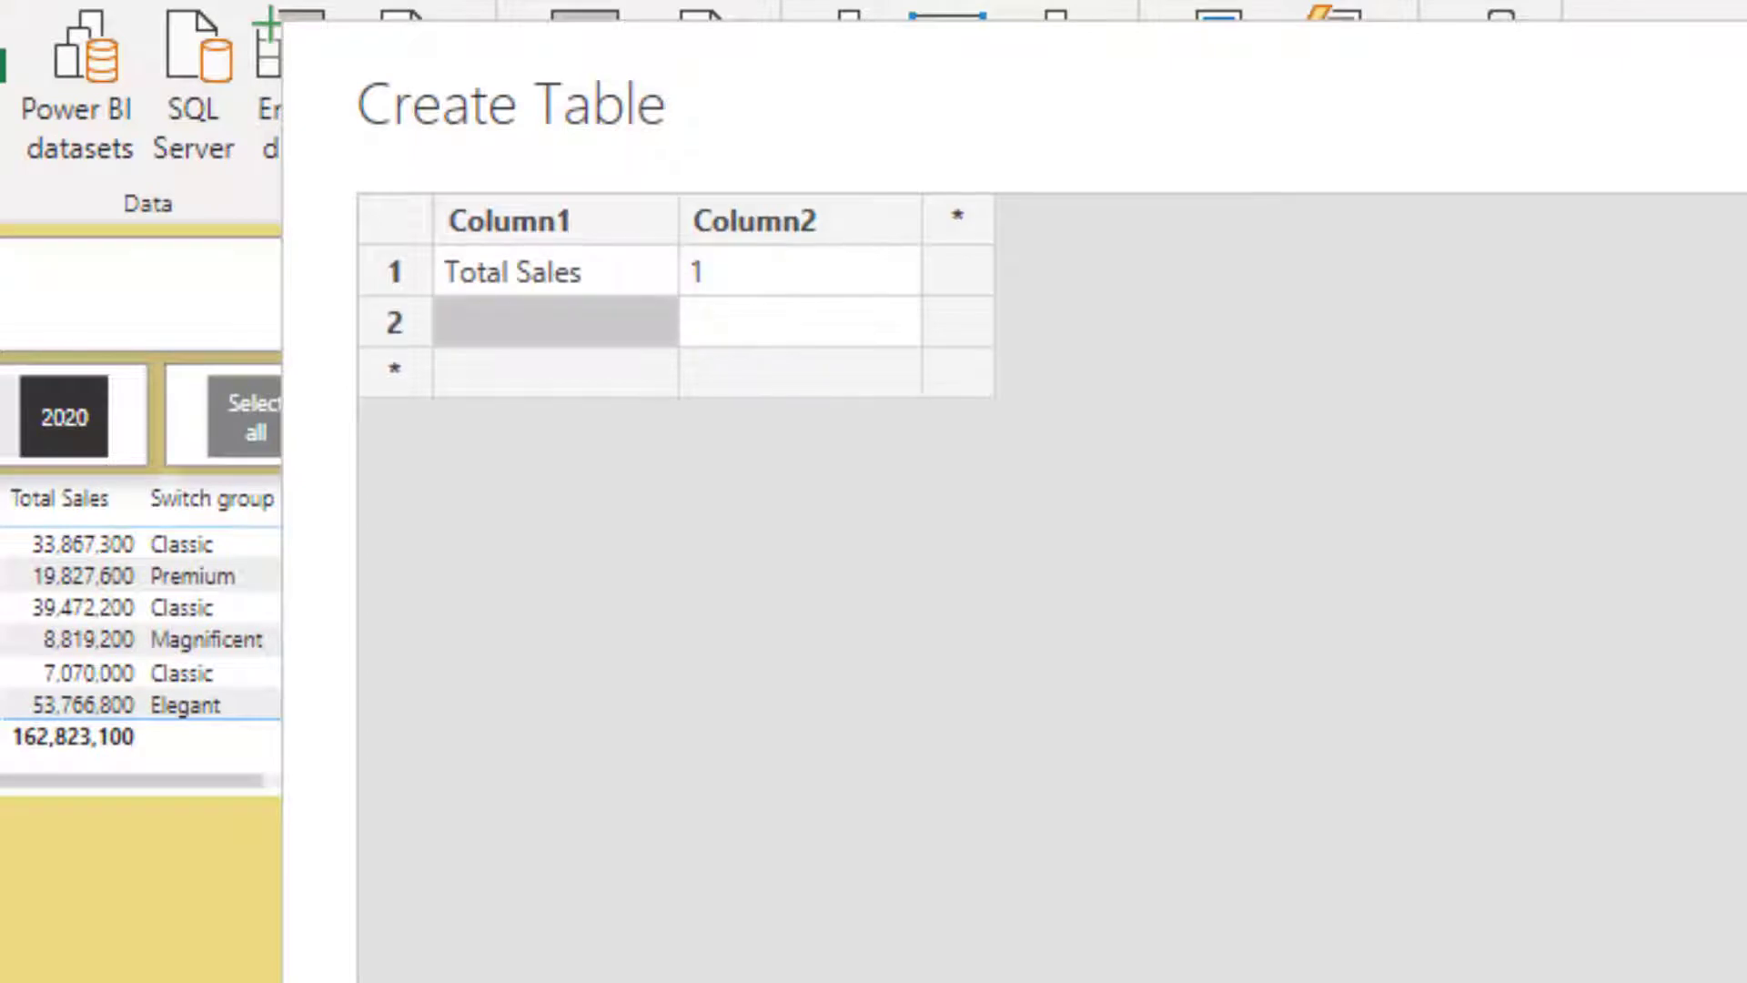
- Fill the second row of the new table with Total Costs and 2
type("Total Cost")
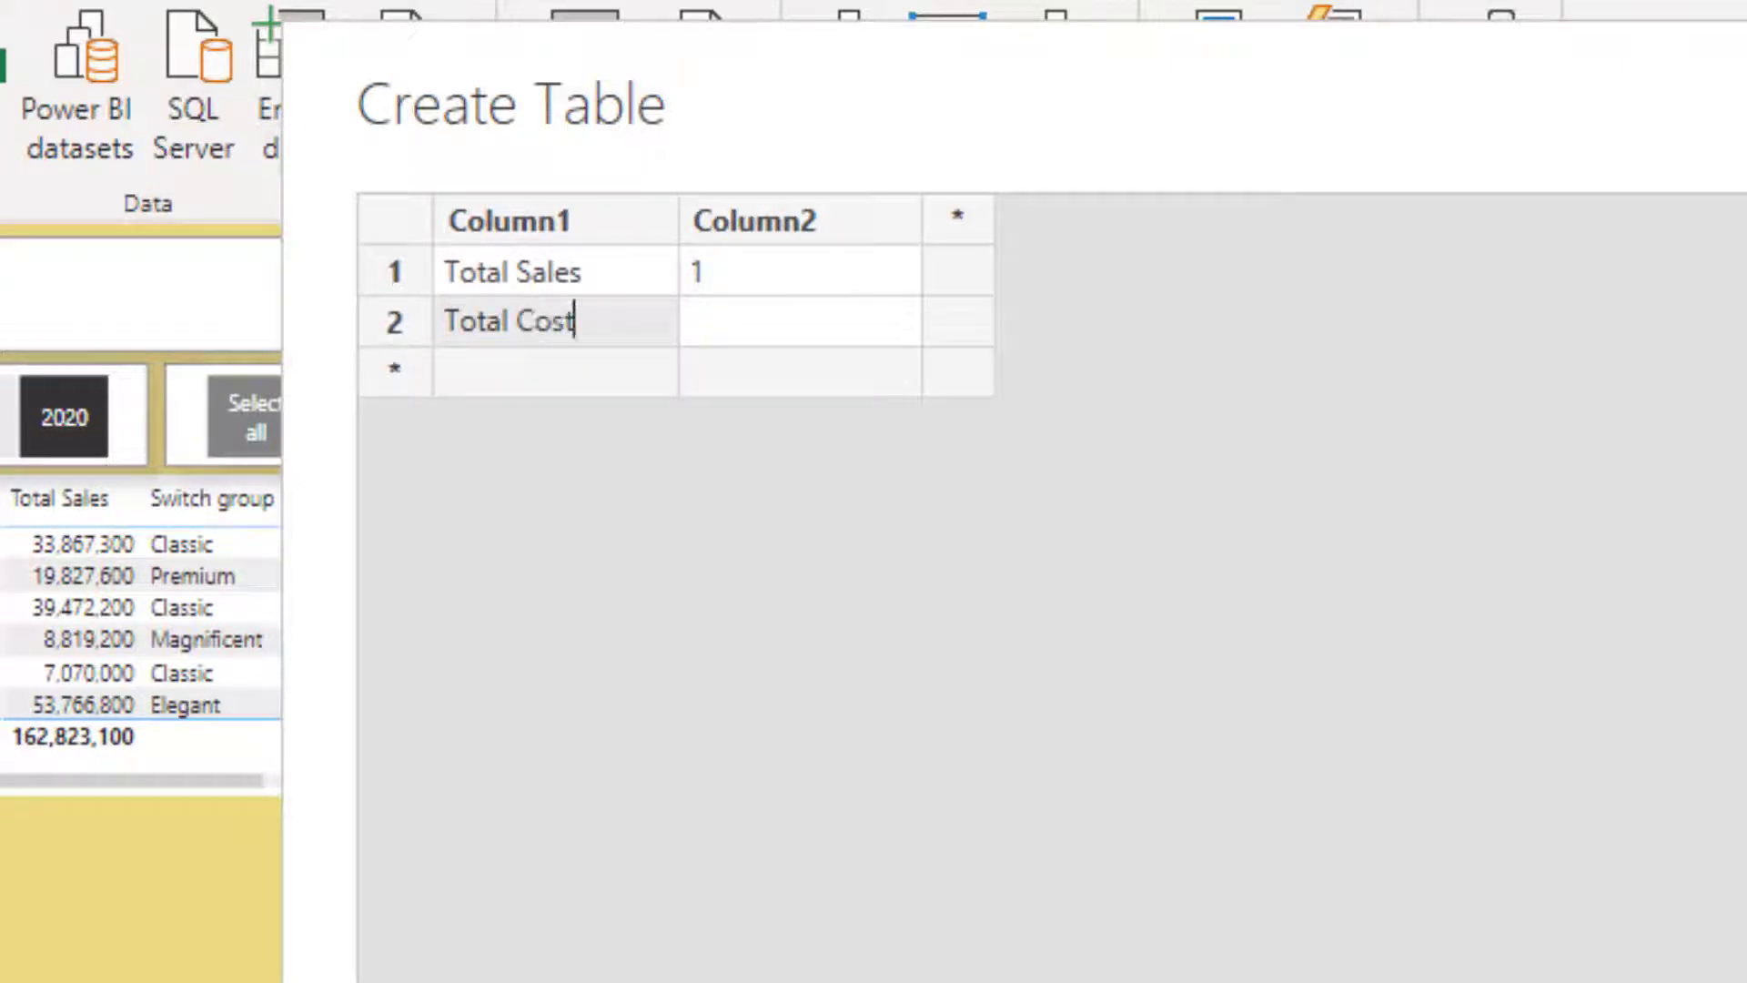
type("s")
key("Tab")
type("2")
key("Return")
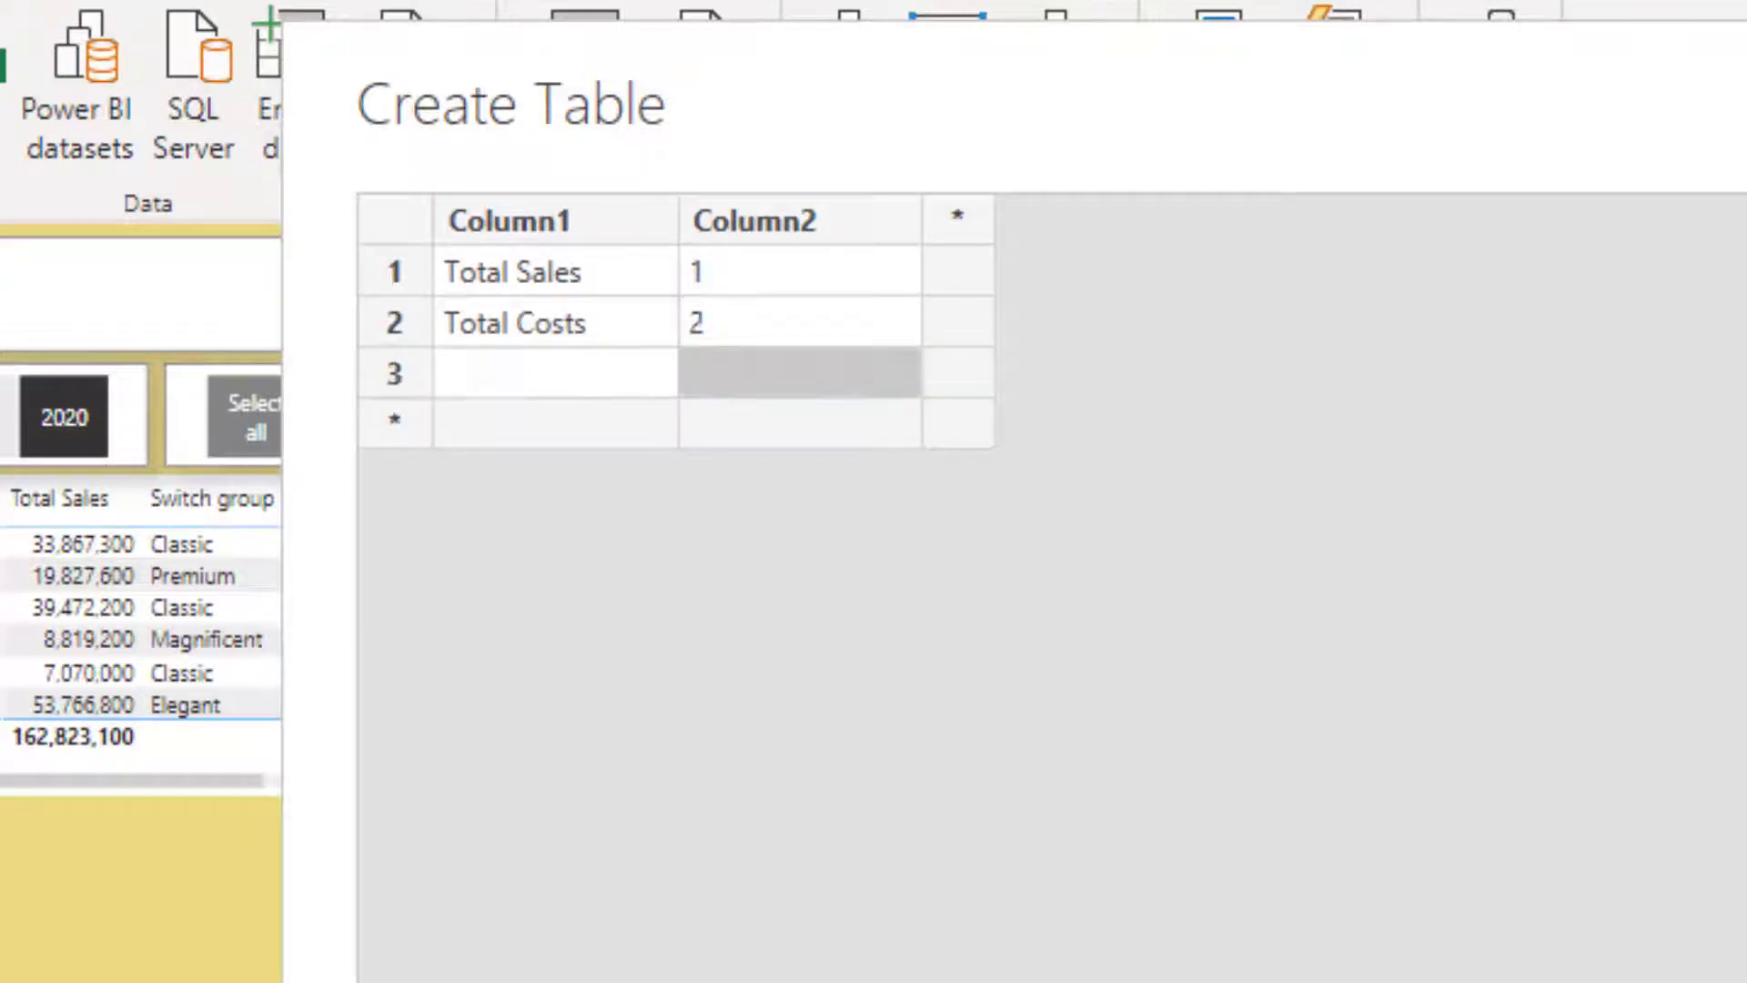
- Fill the third row of the new table with Total Profits and 3
left_click(555, 372)
type("Tot")
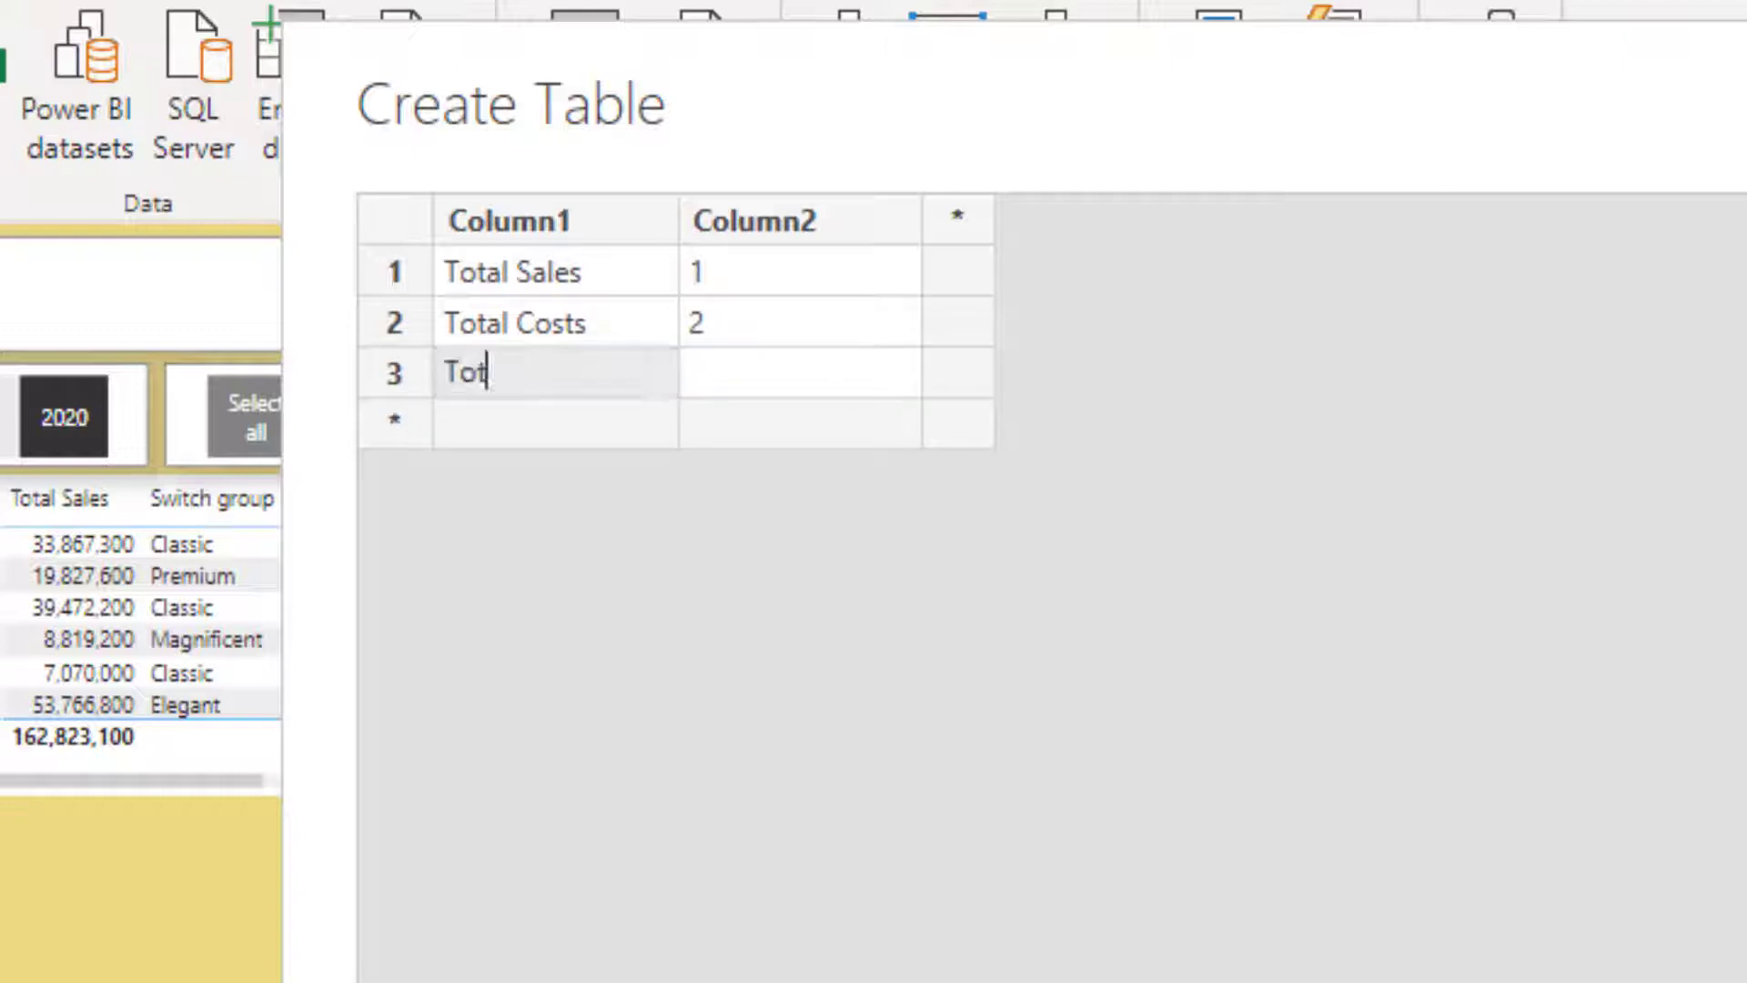
type("al Profits")
key("Tab")
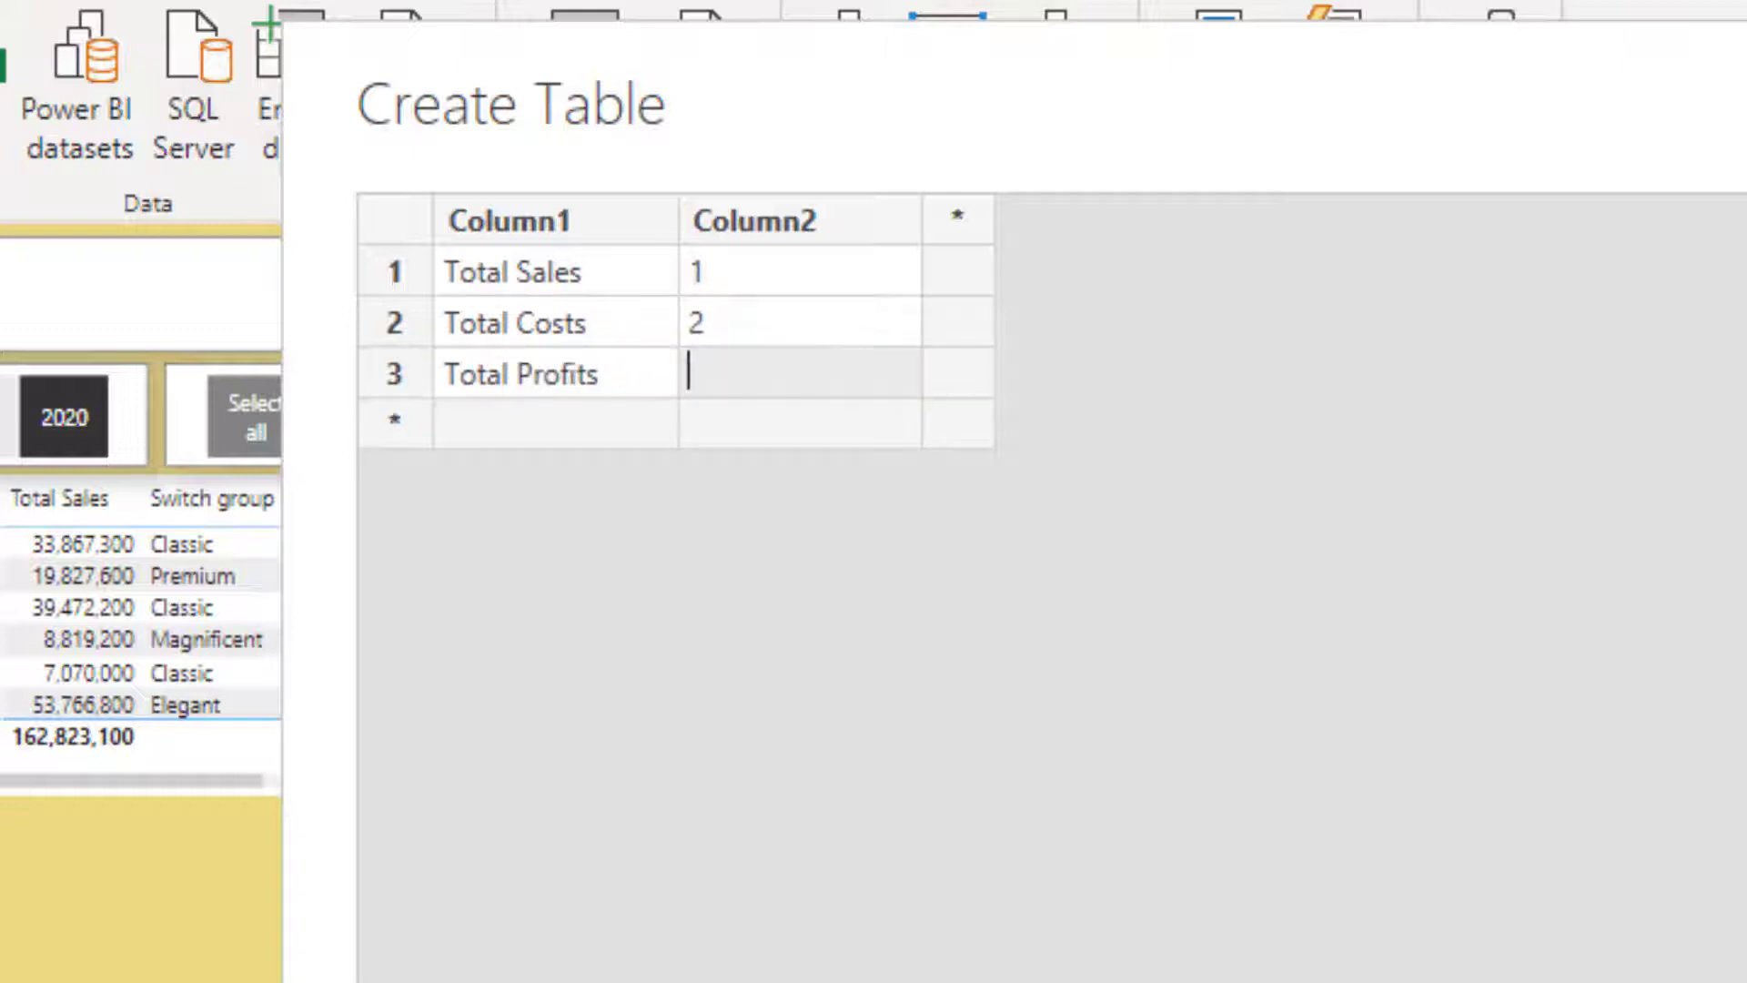
type("3")
- Rename the table's second column "Index" and its first column "Metric", and load the table into the model
double_click(783, 222)
type("I")
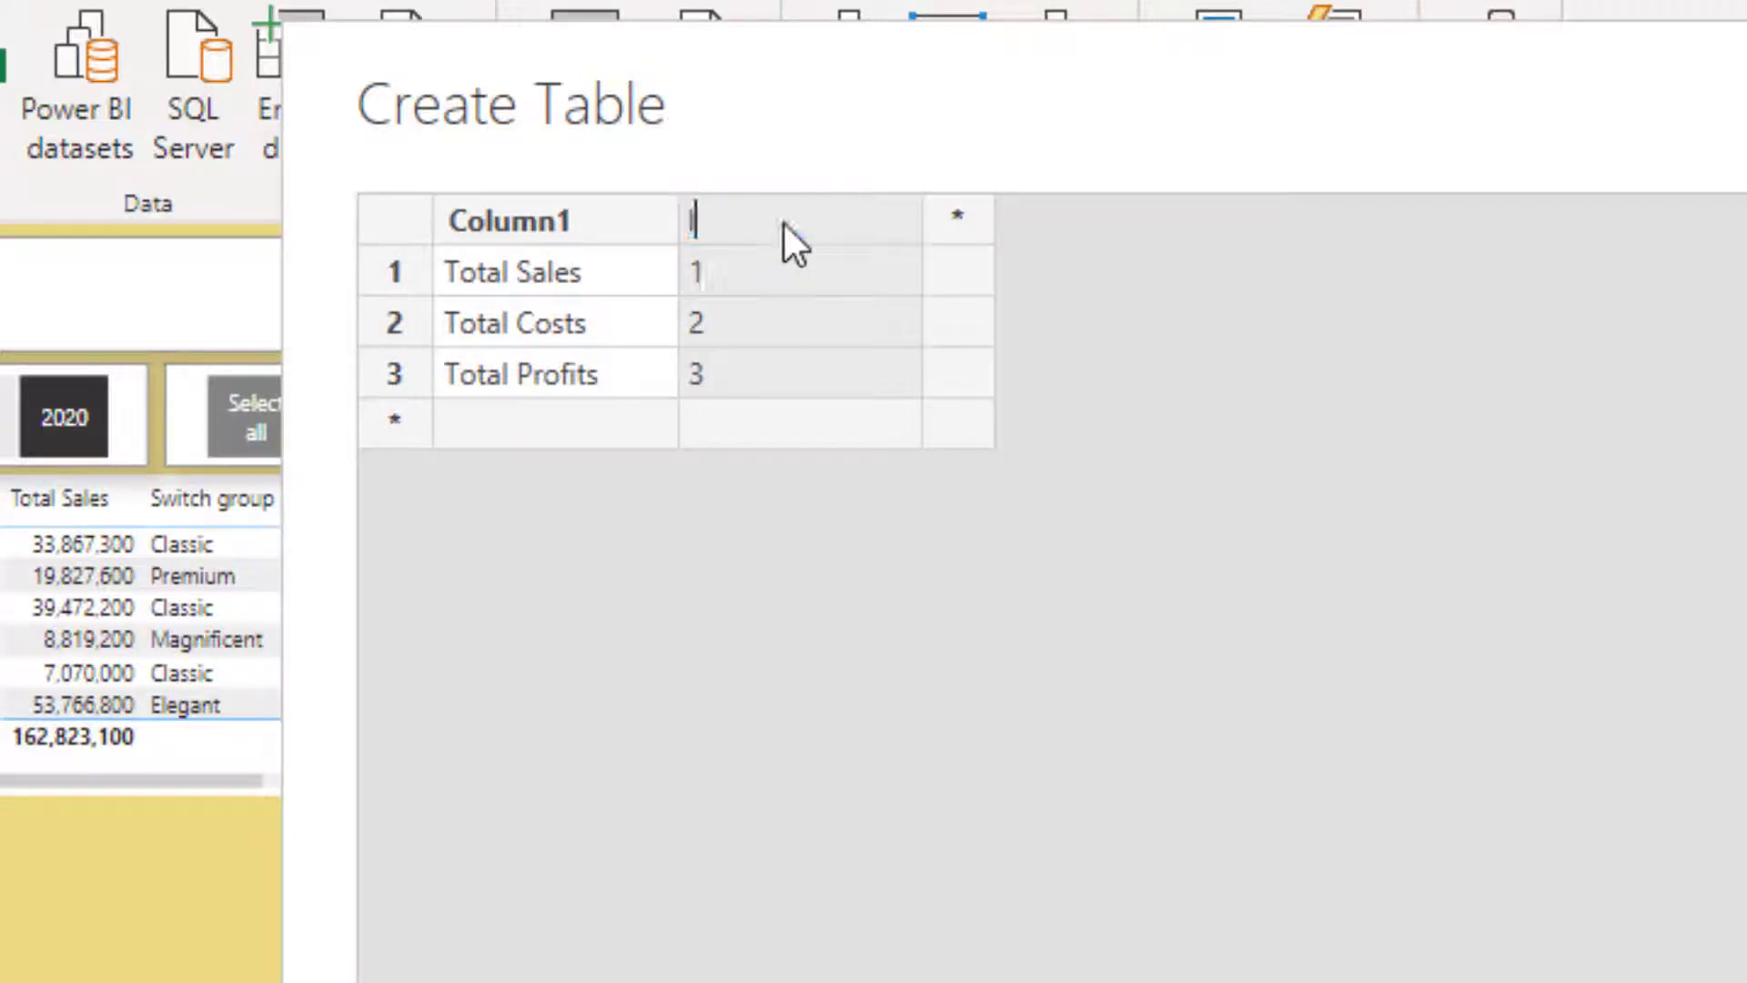
type("ndex")
double_click(597, 220)
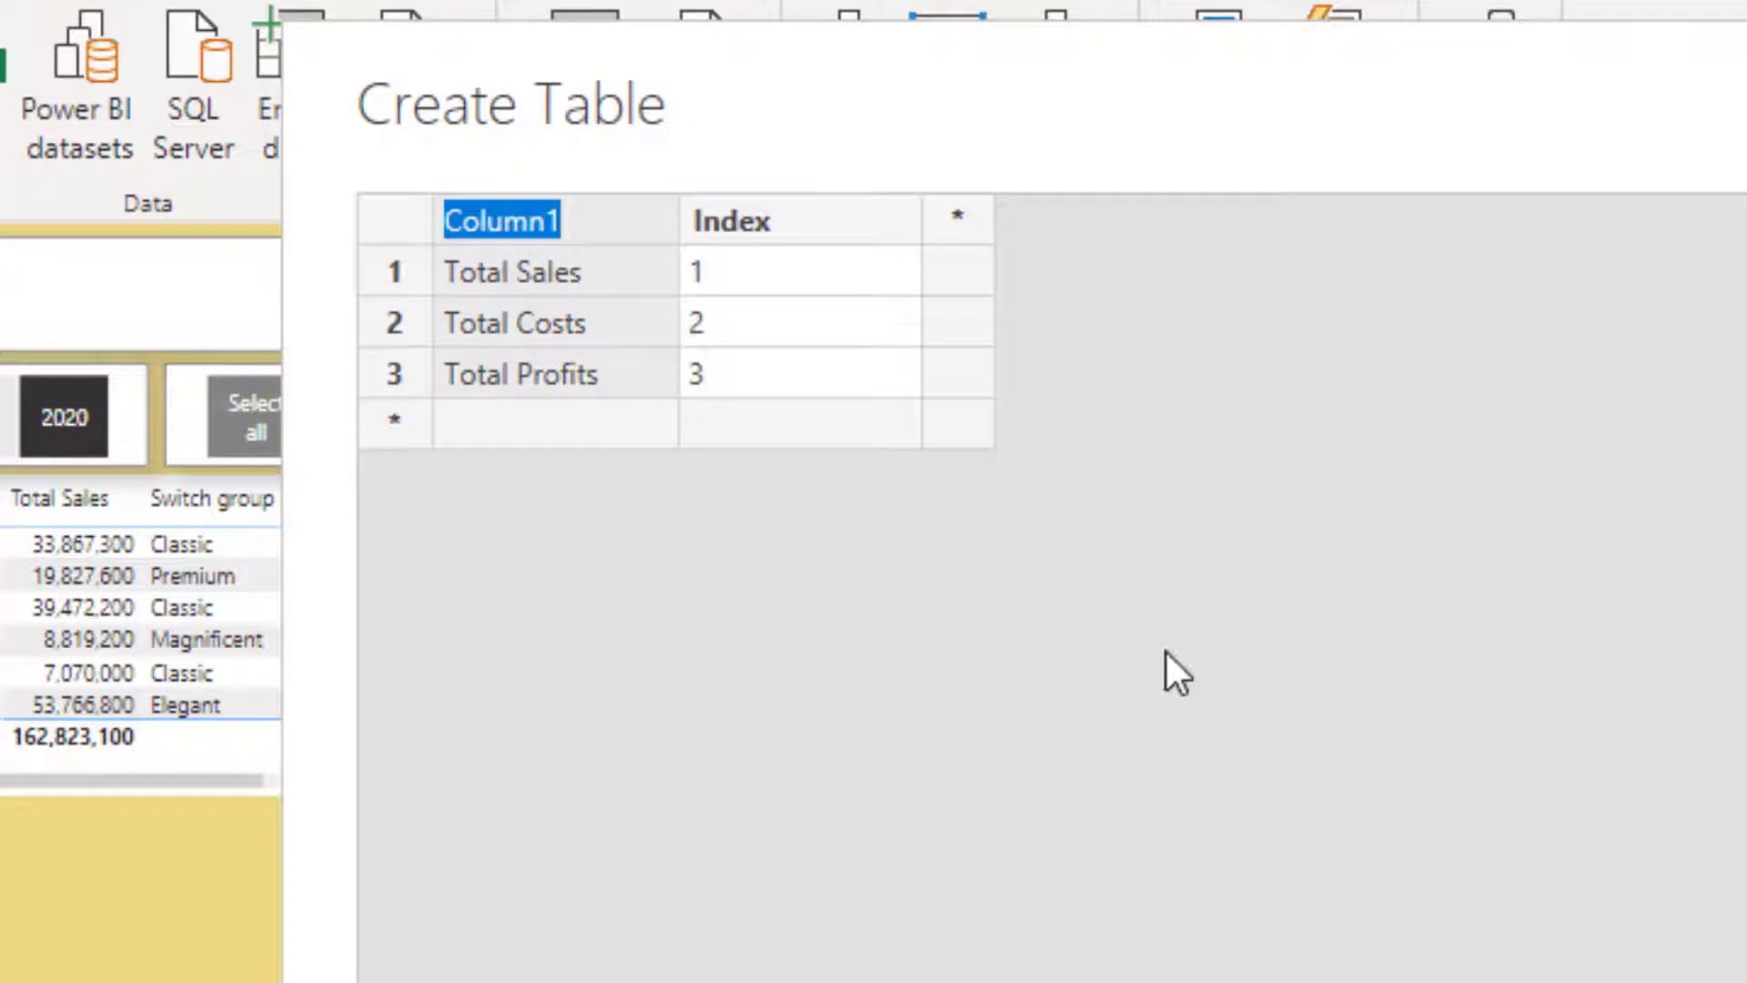
type("Me")
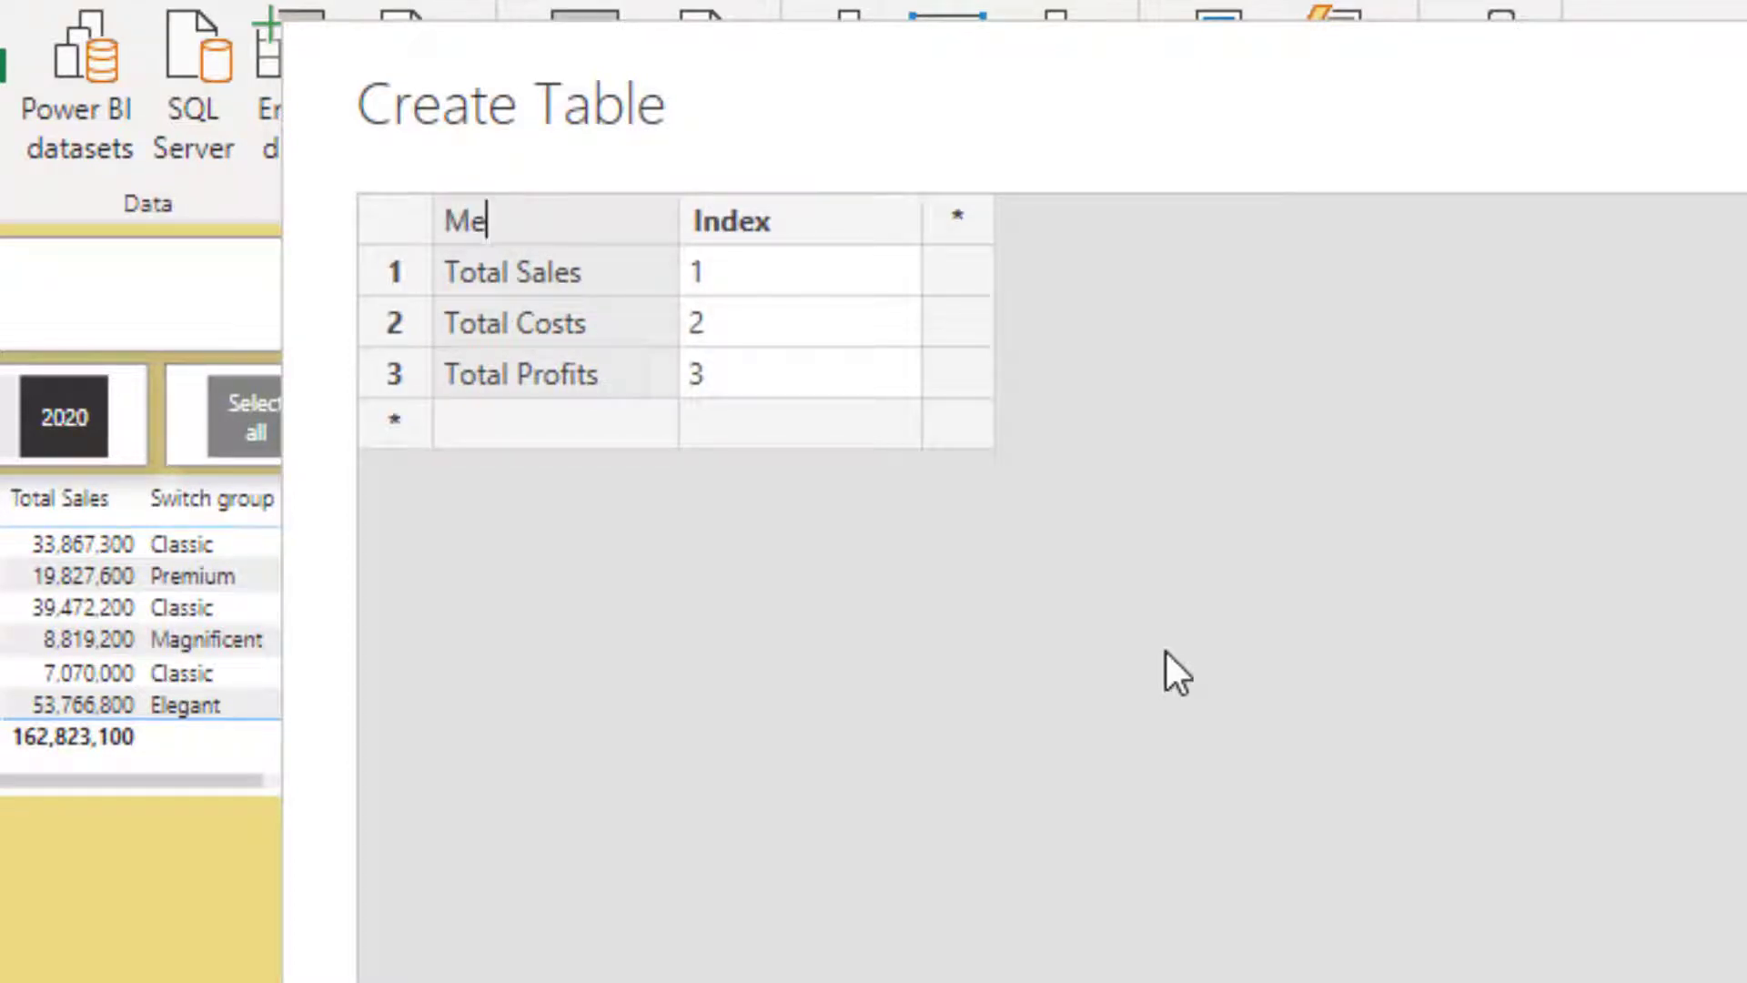
key("BackSpace")
type("etrics")
key("BackSpace")
key("Return")
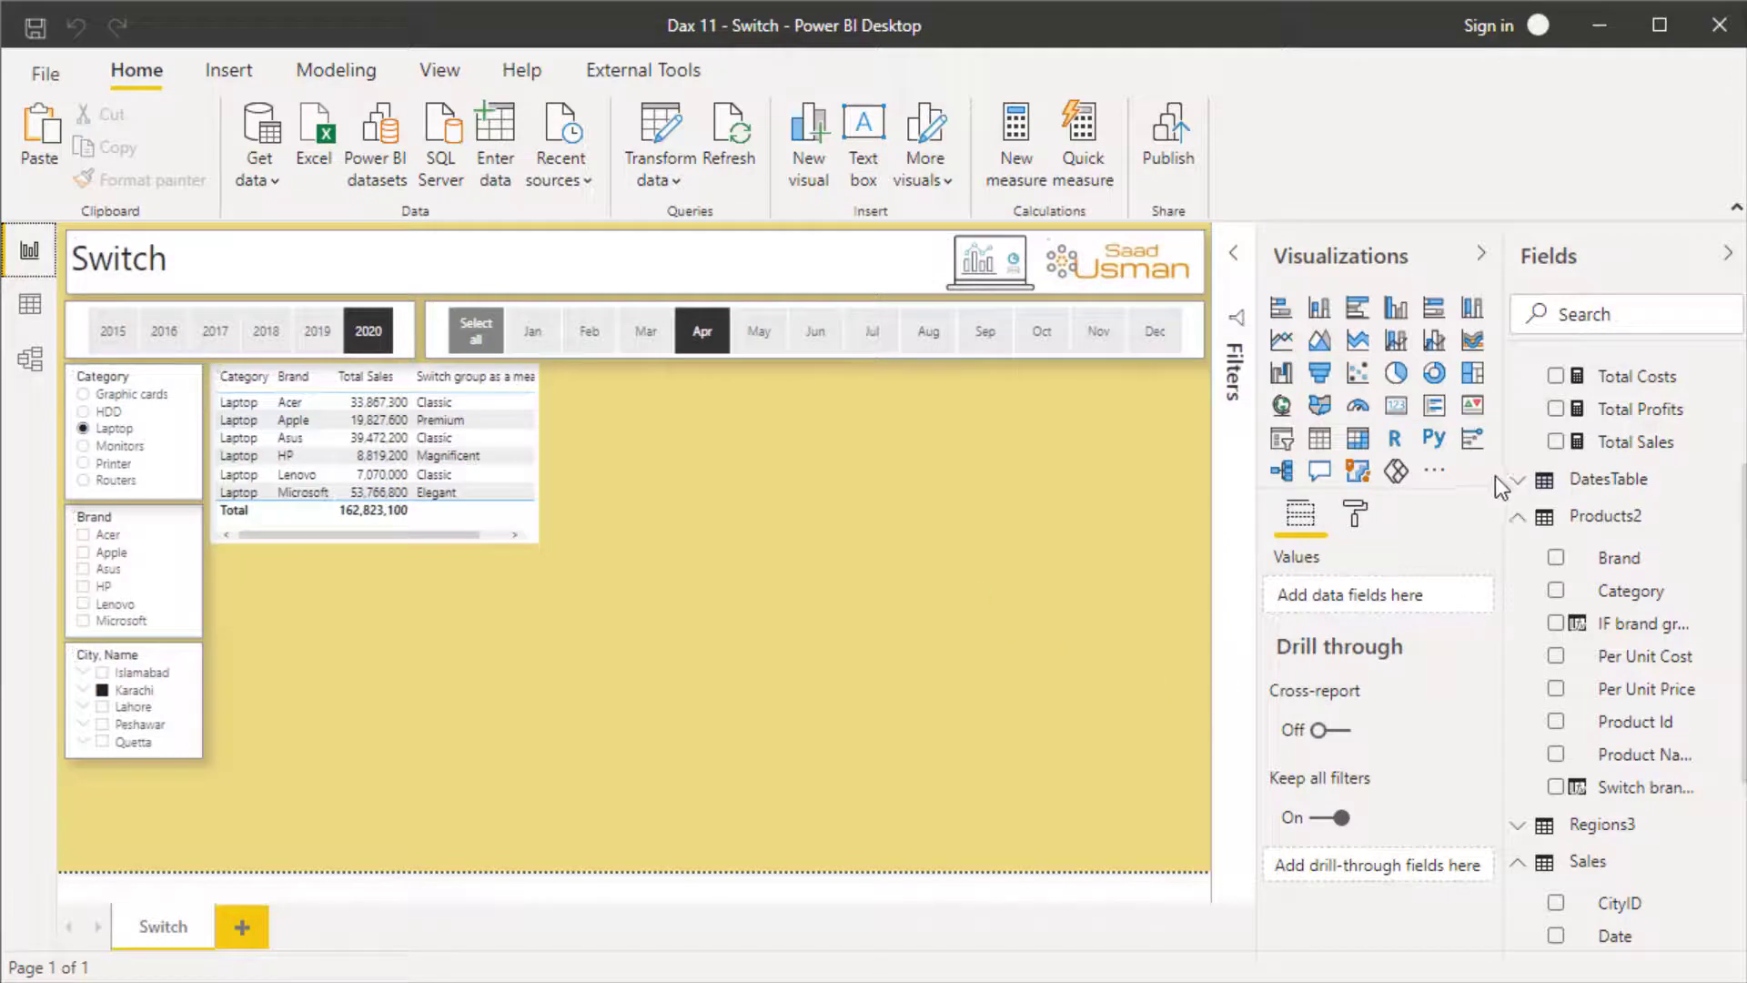
- Collapse the Products2 and Sales tables in the list of fields
left_click(1518, 517)
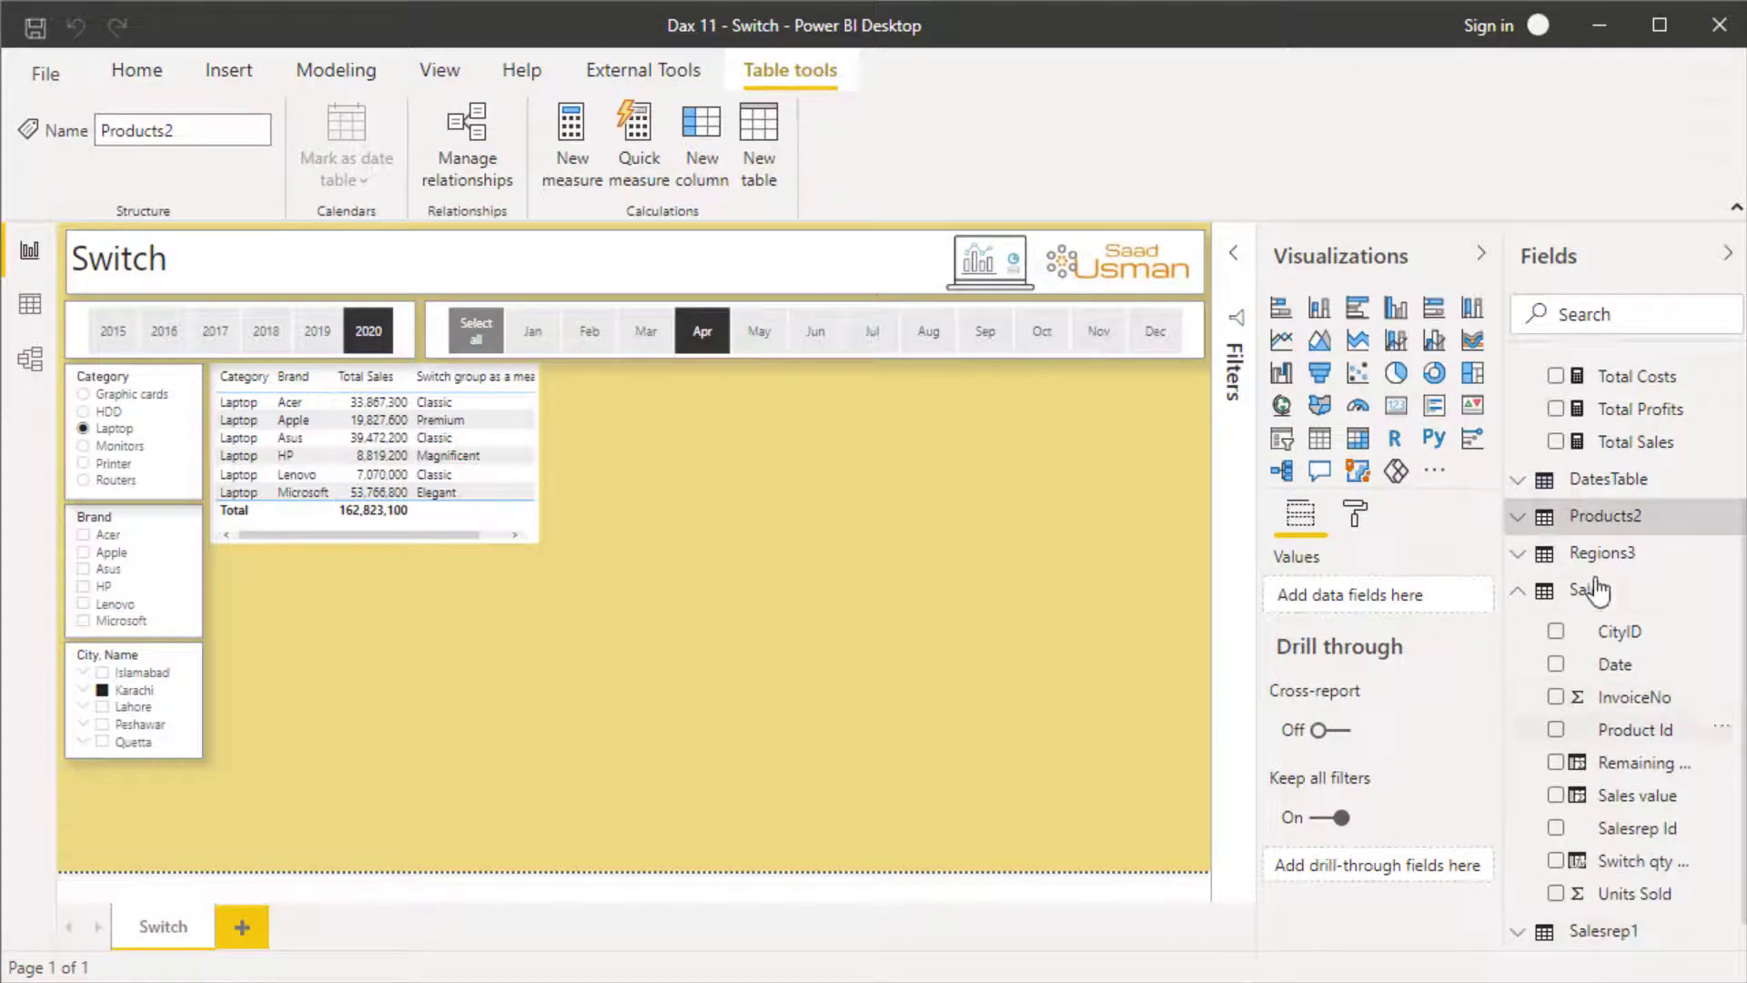
left_click(1518, 591)
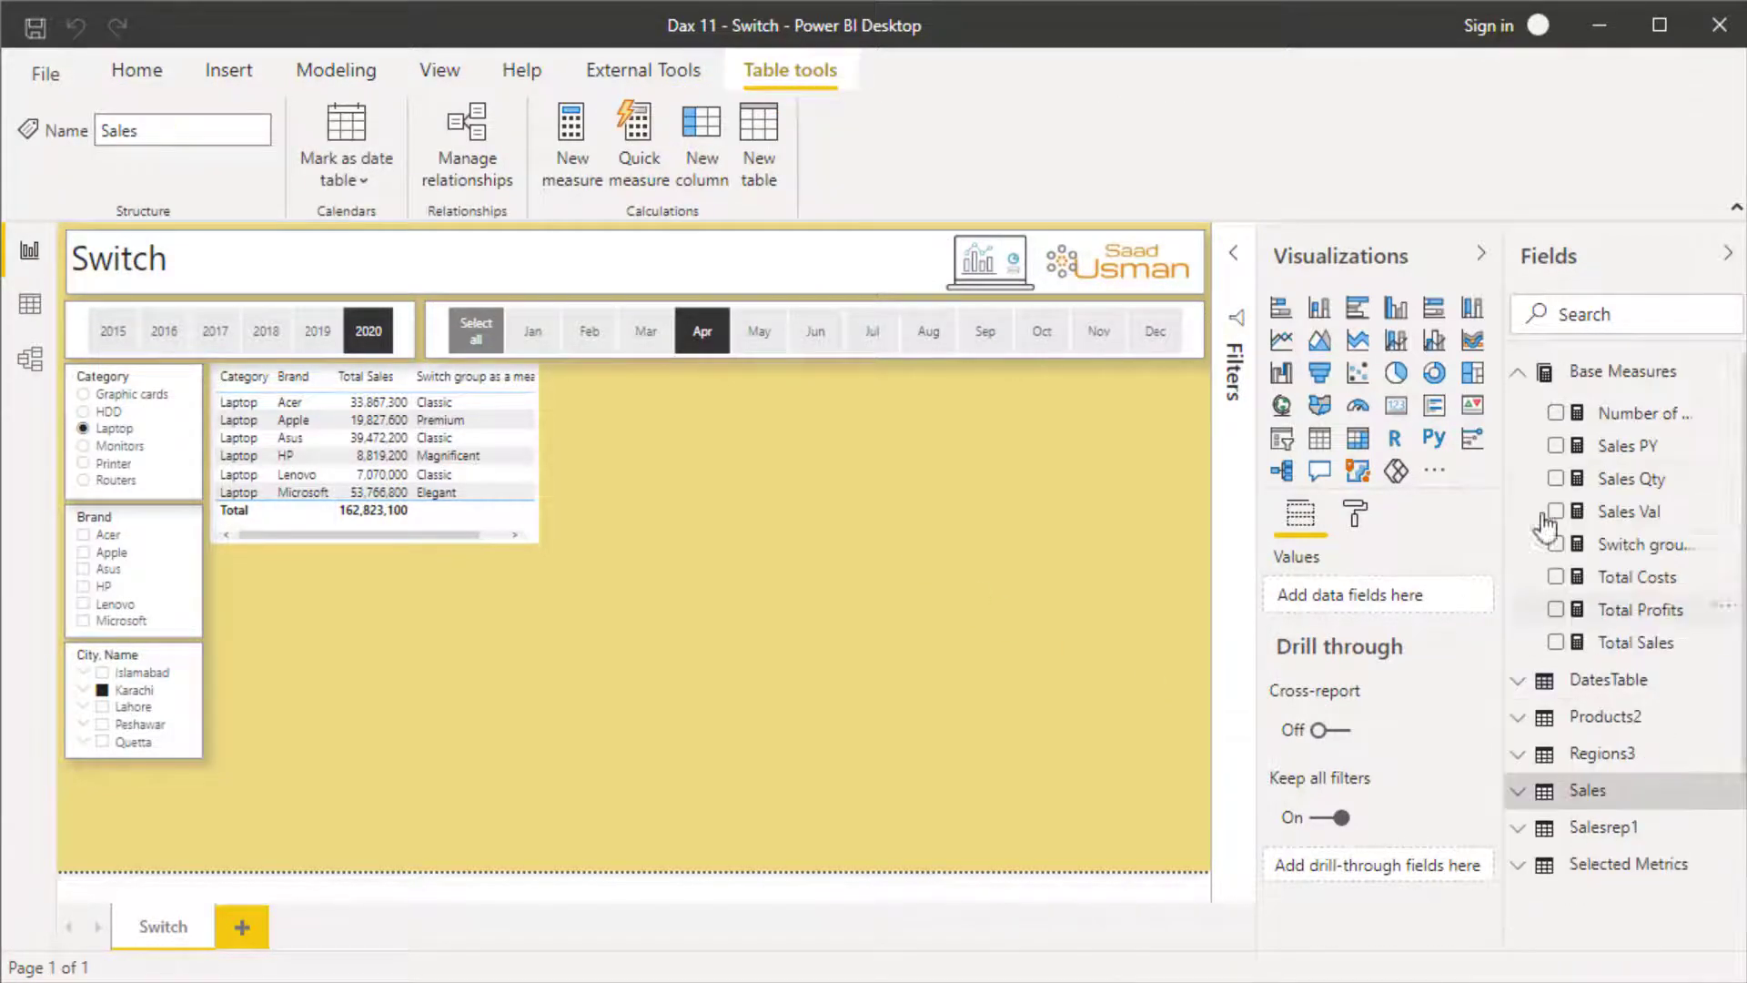
- Add a slicer to the report page based on the Metric field of the Selected Metrics table
left_click(1547, 373)
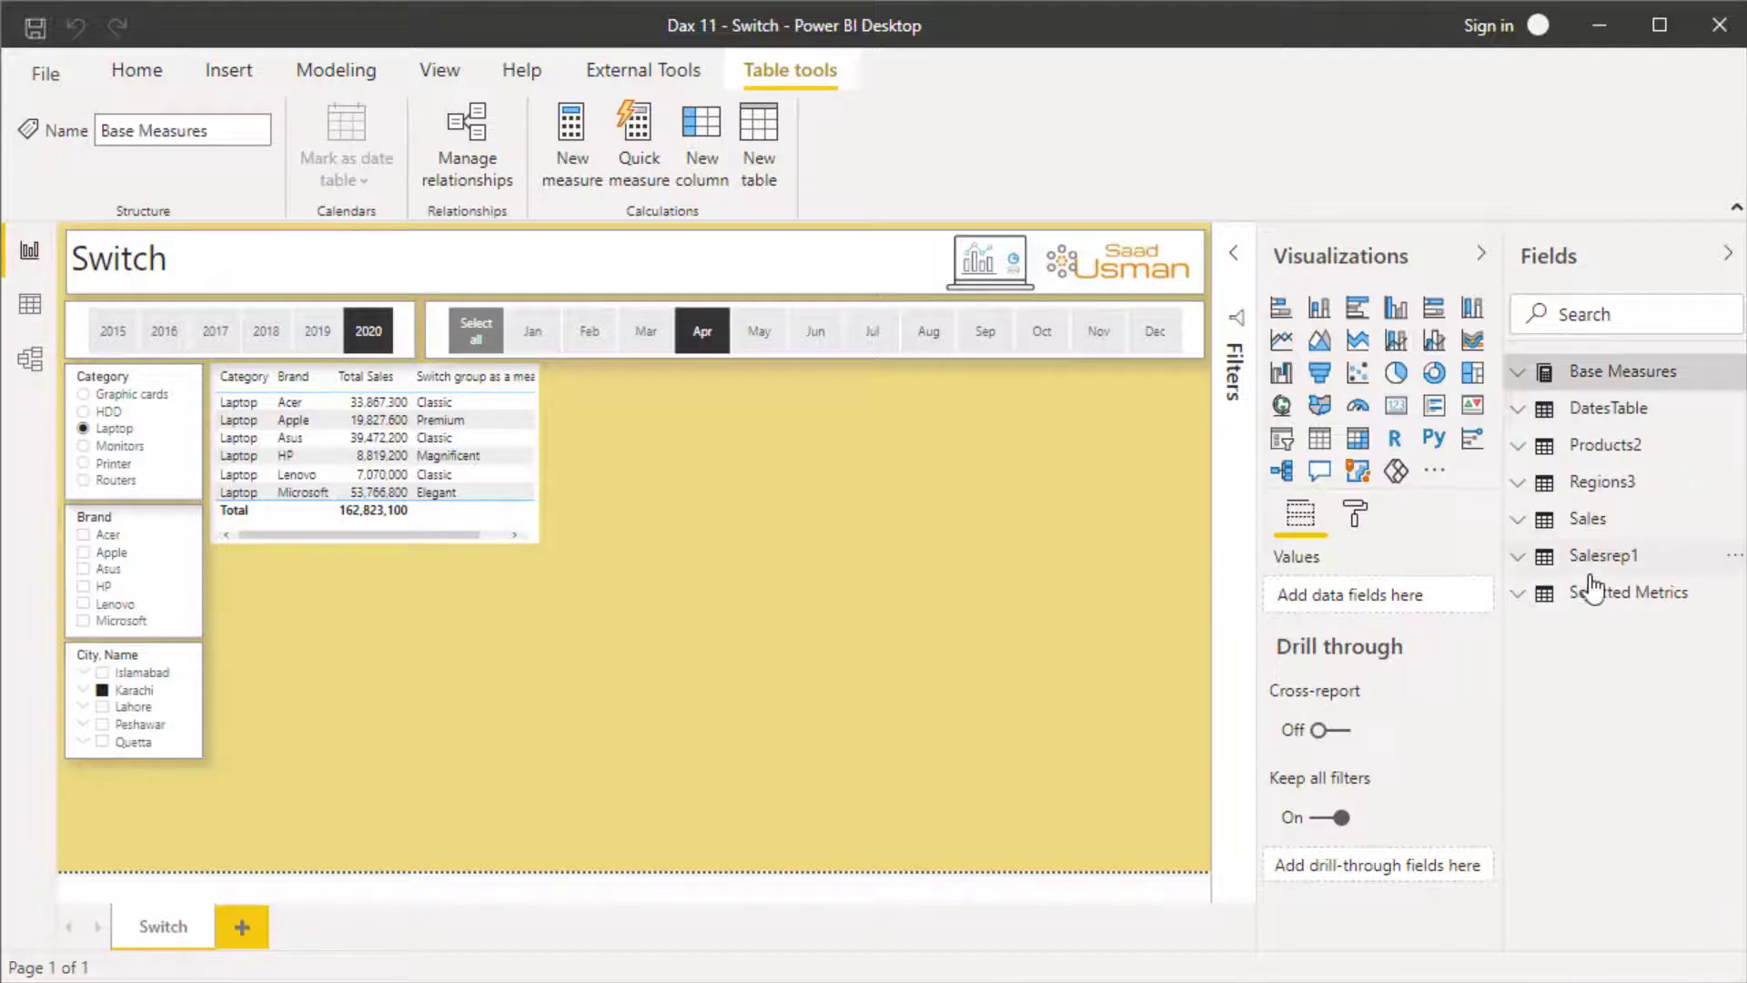
left_click(1518, 593)
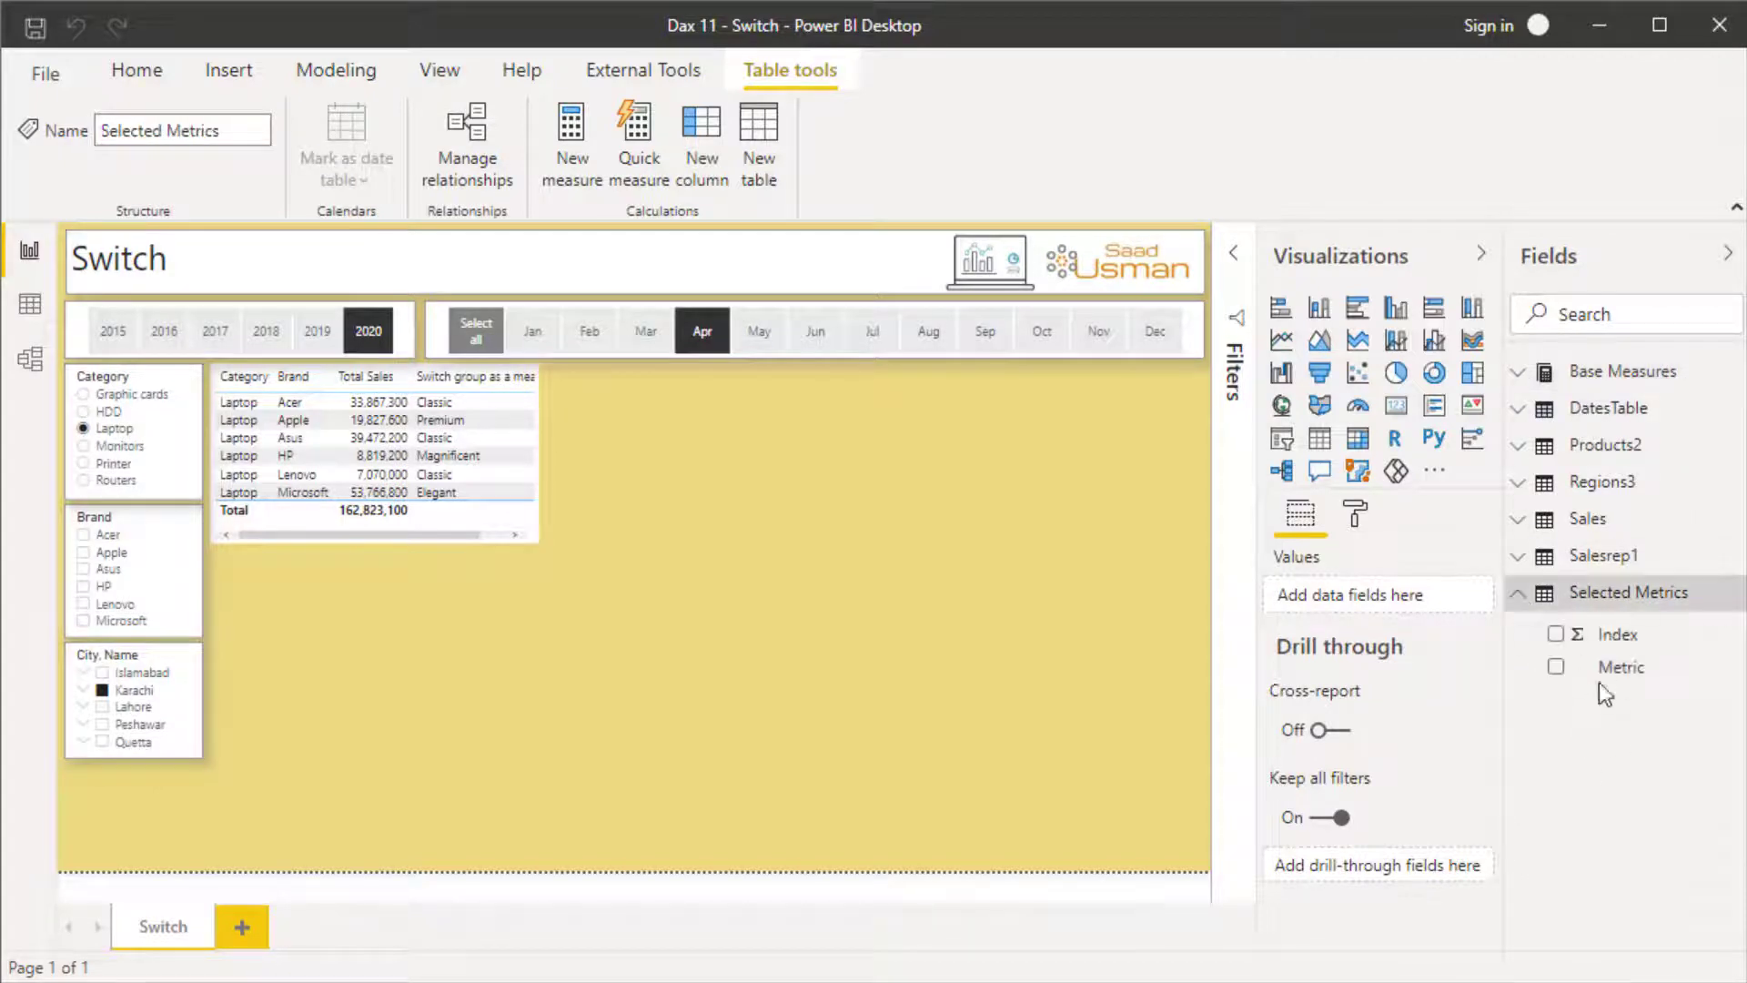
left_click_drag(1626, 676, 831, 613)
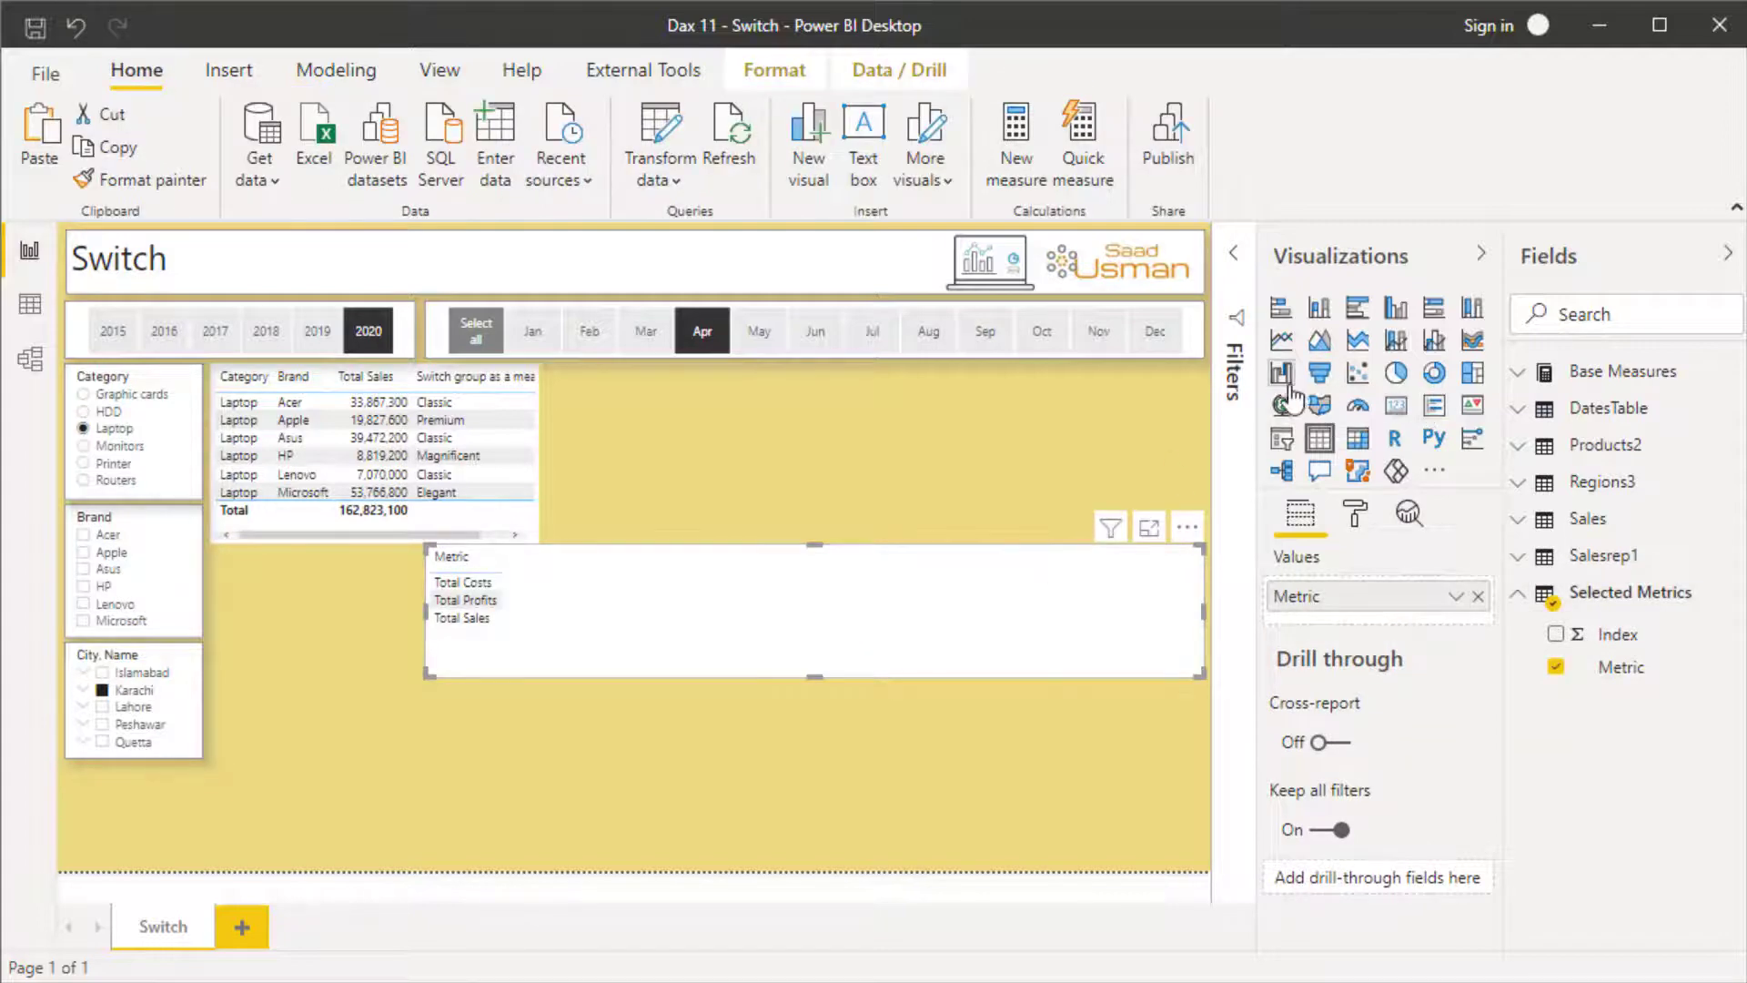
left_click(1282, 437)
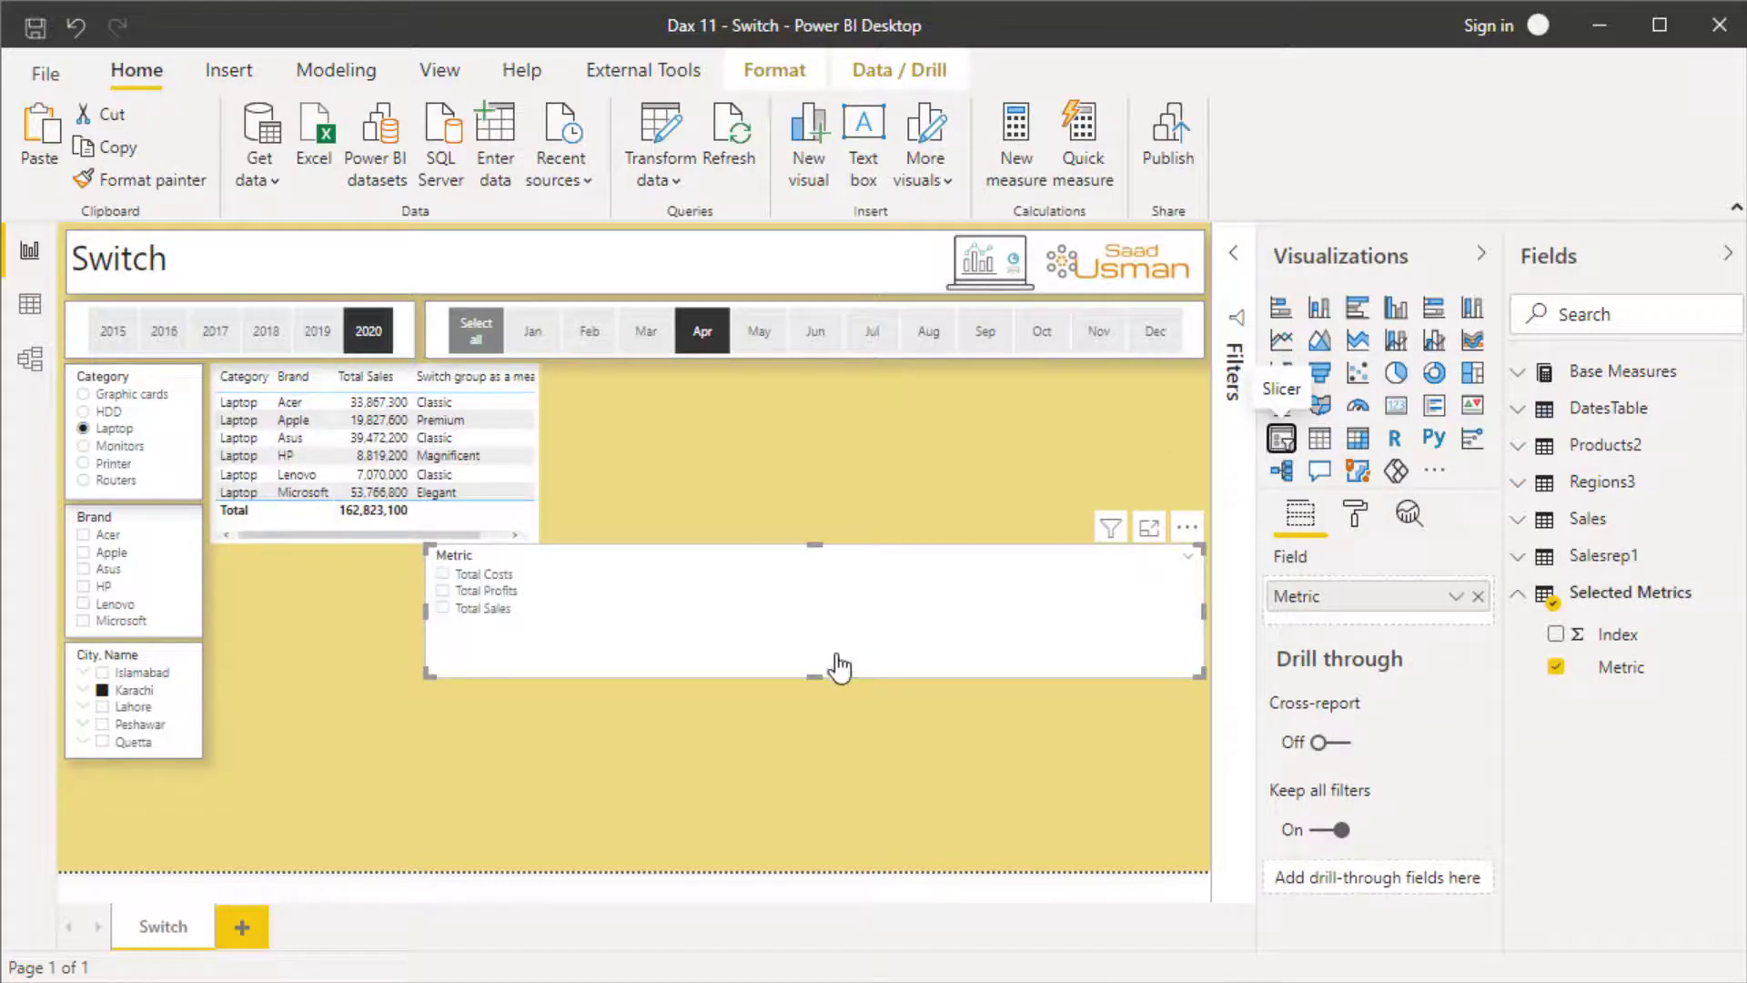
- Shrink the Metric slicer, place it directly below the City, Name slicer, and select Total Sales in it
left_click_drag(1203, 612, 555, 582)
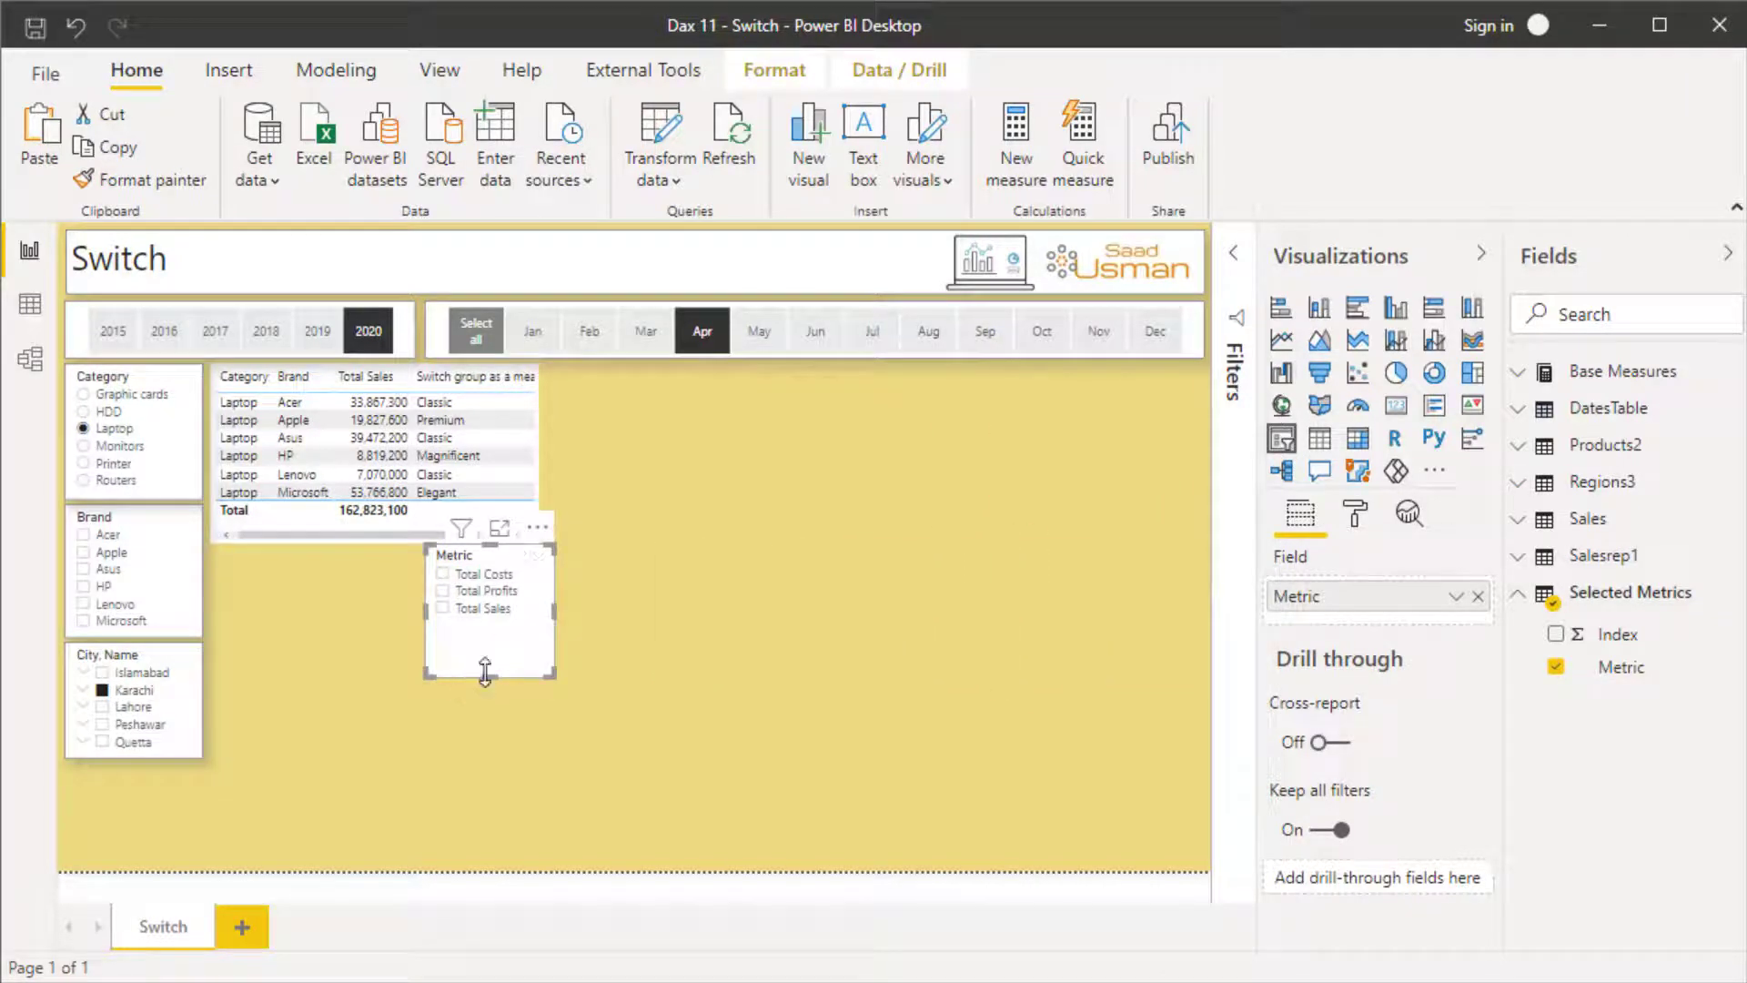
left_click_drag(538, 620, 176, 838)
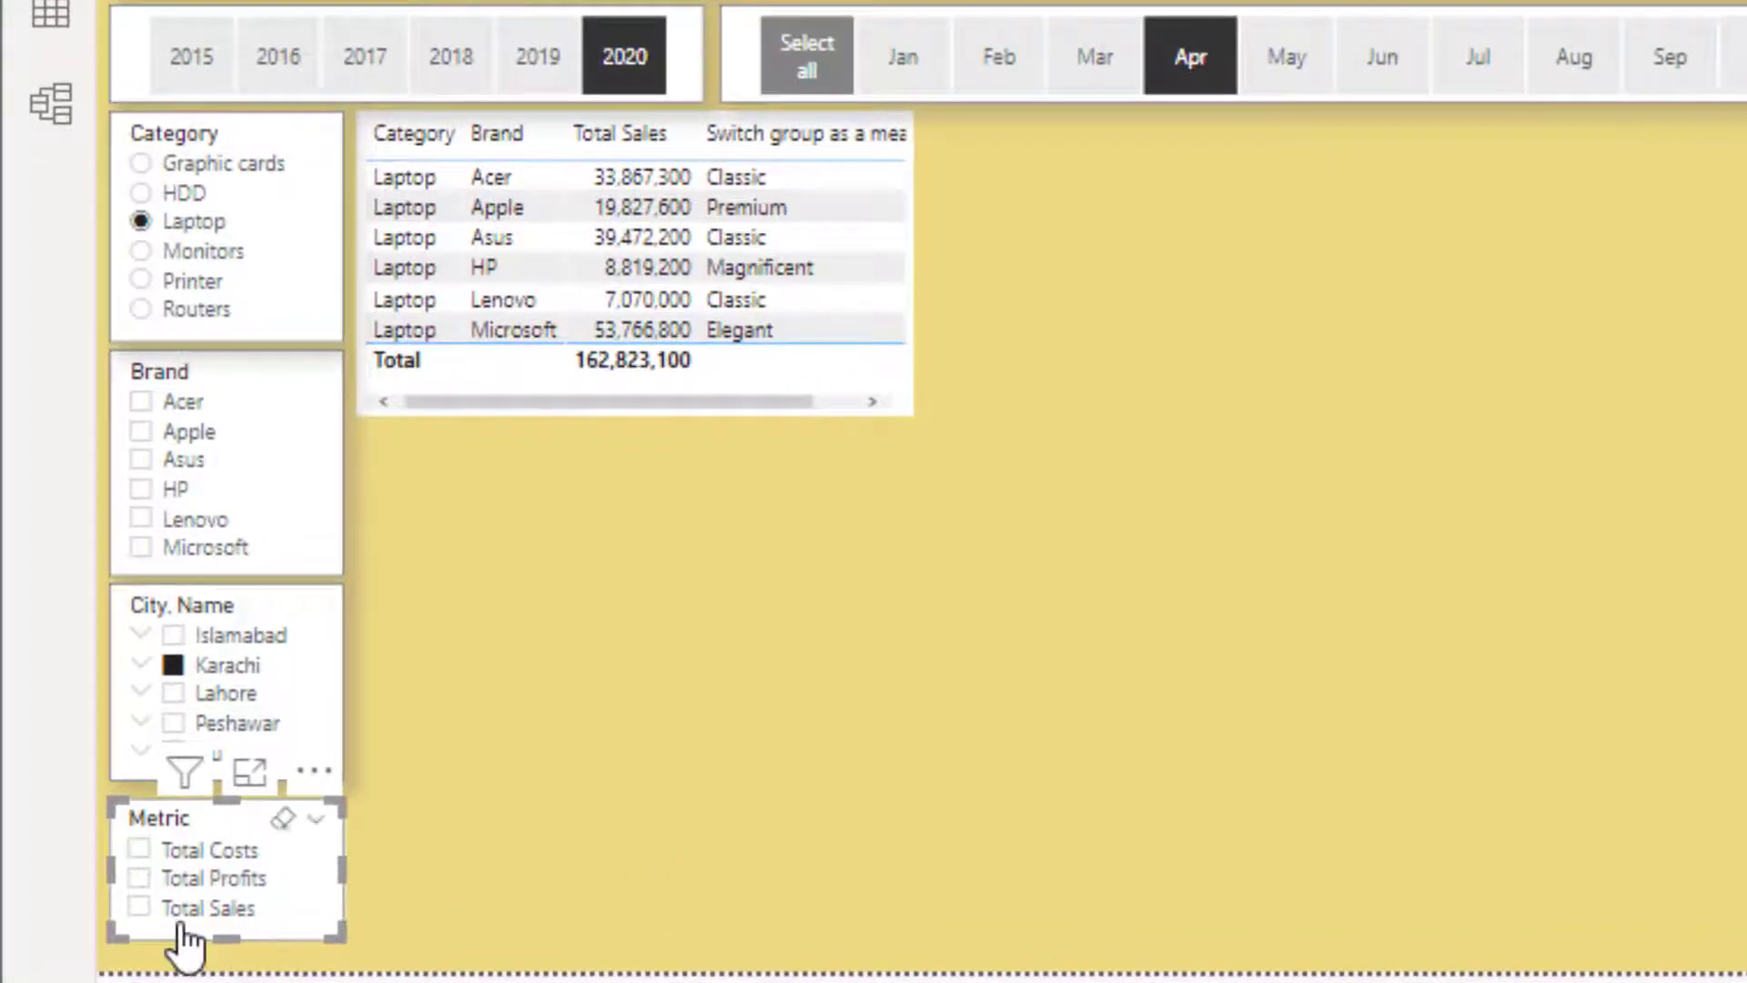
left_click(145, 913)
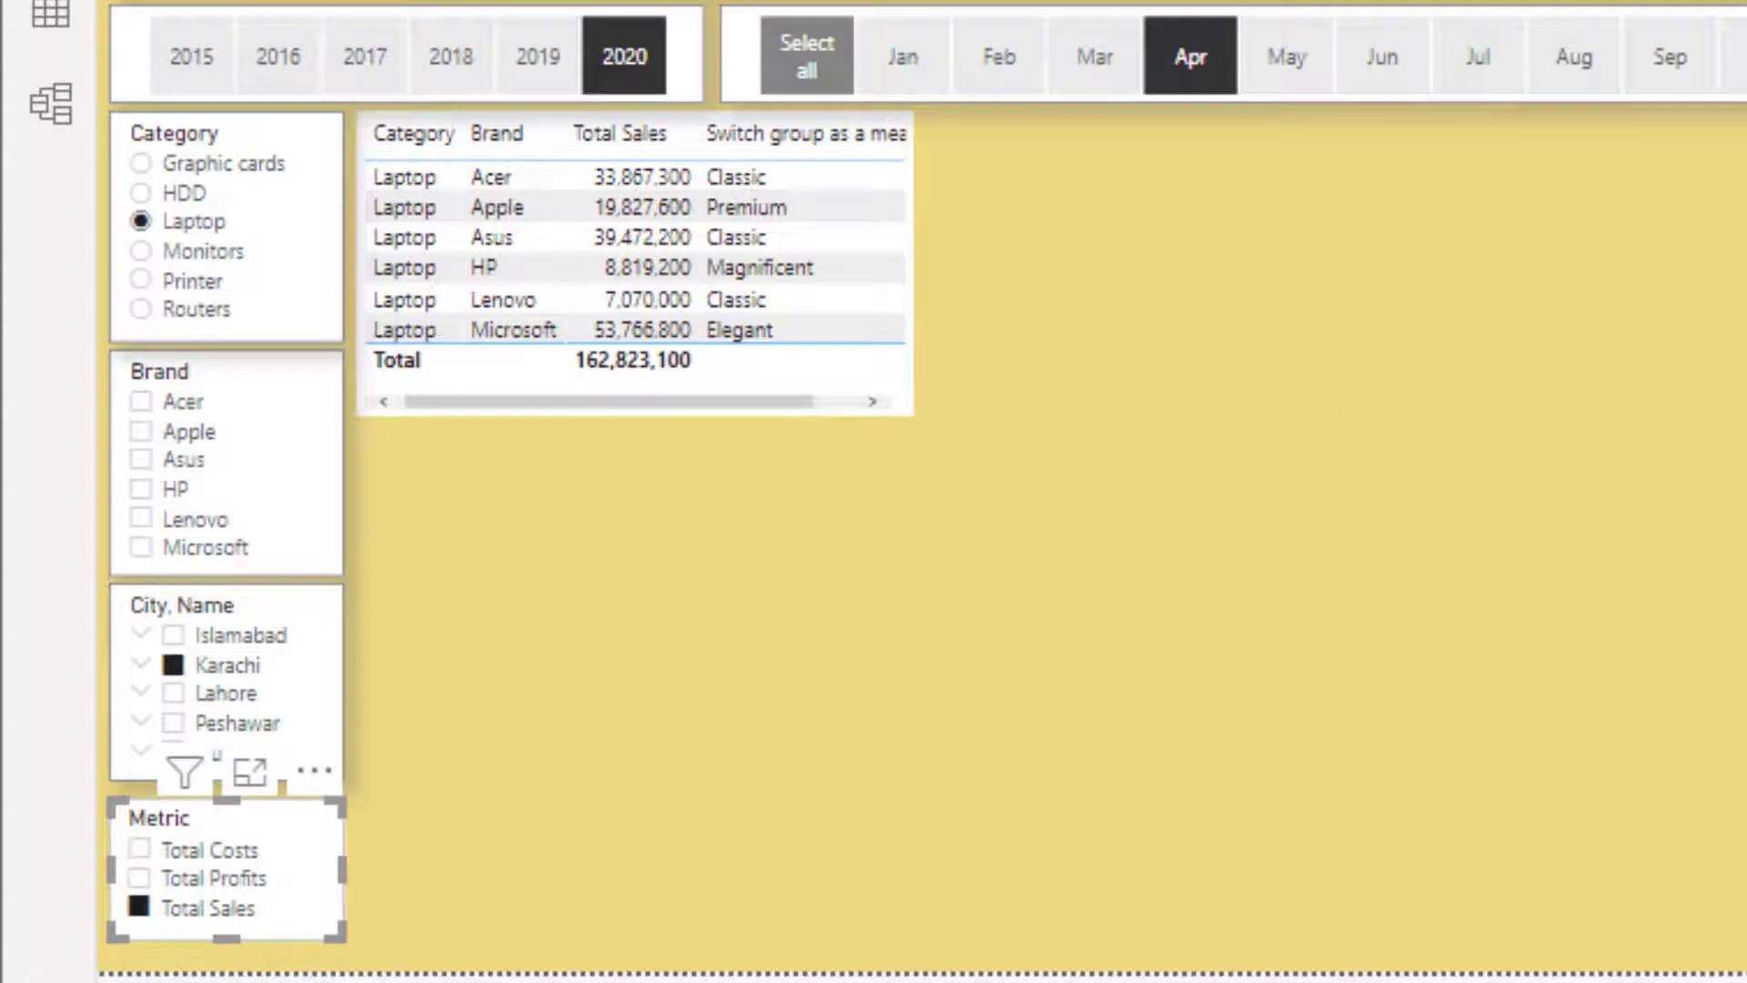
- Add a table visual listing Brand from Products2 below the existing table and enlarge it to fit all brands
left_click(1741, 293)
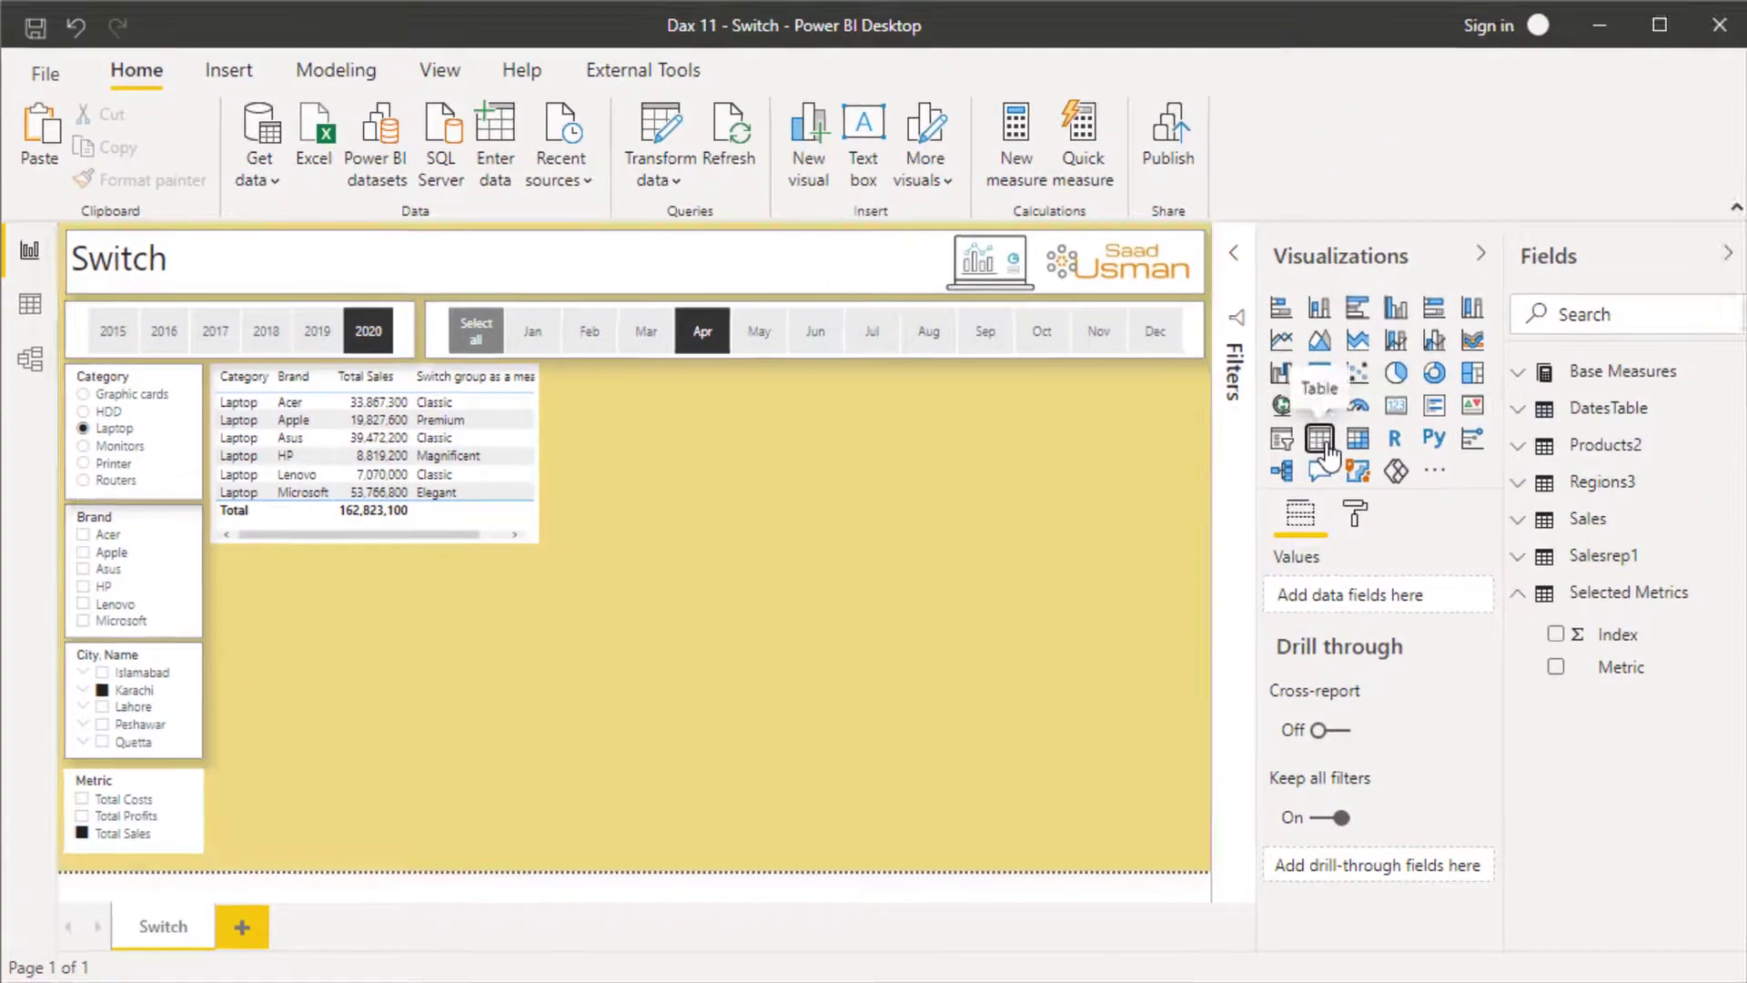
left_click(1321, 440)
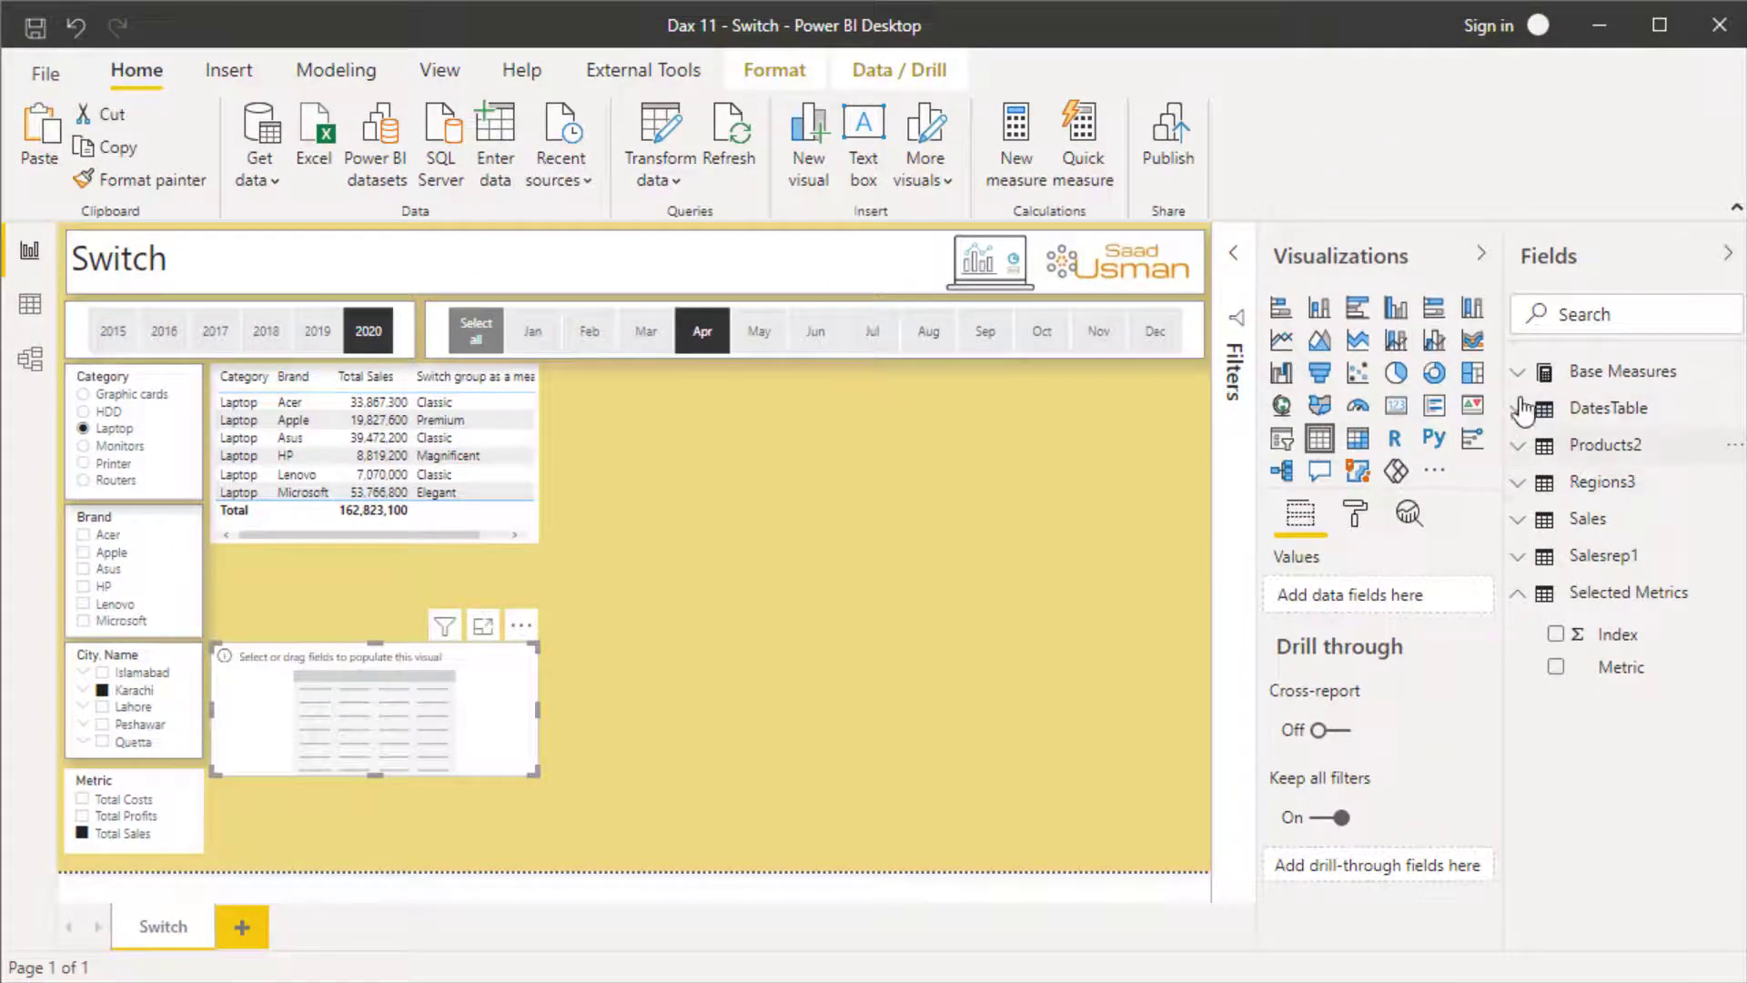
left_click(1606, 444)
left_click(1557, 487)
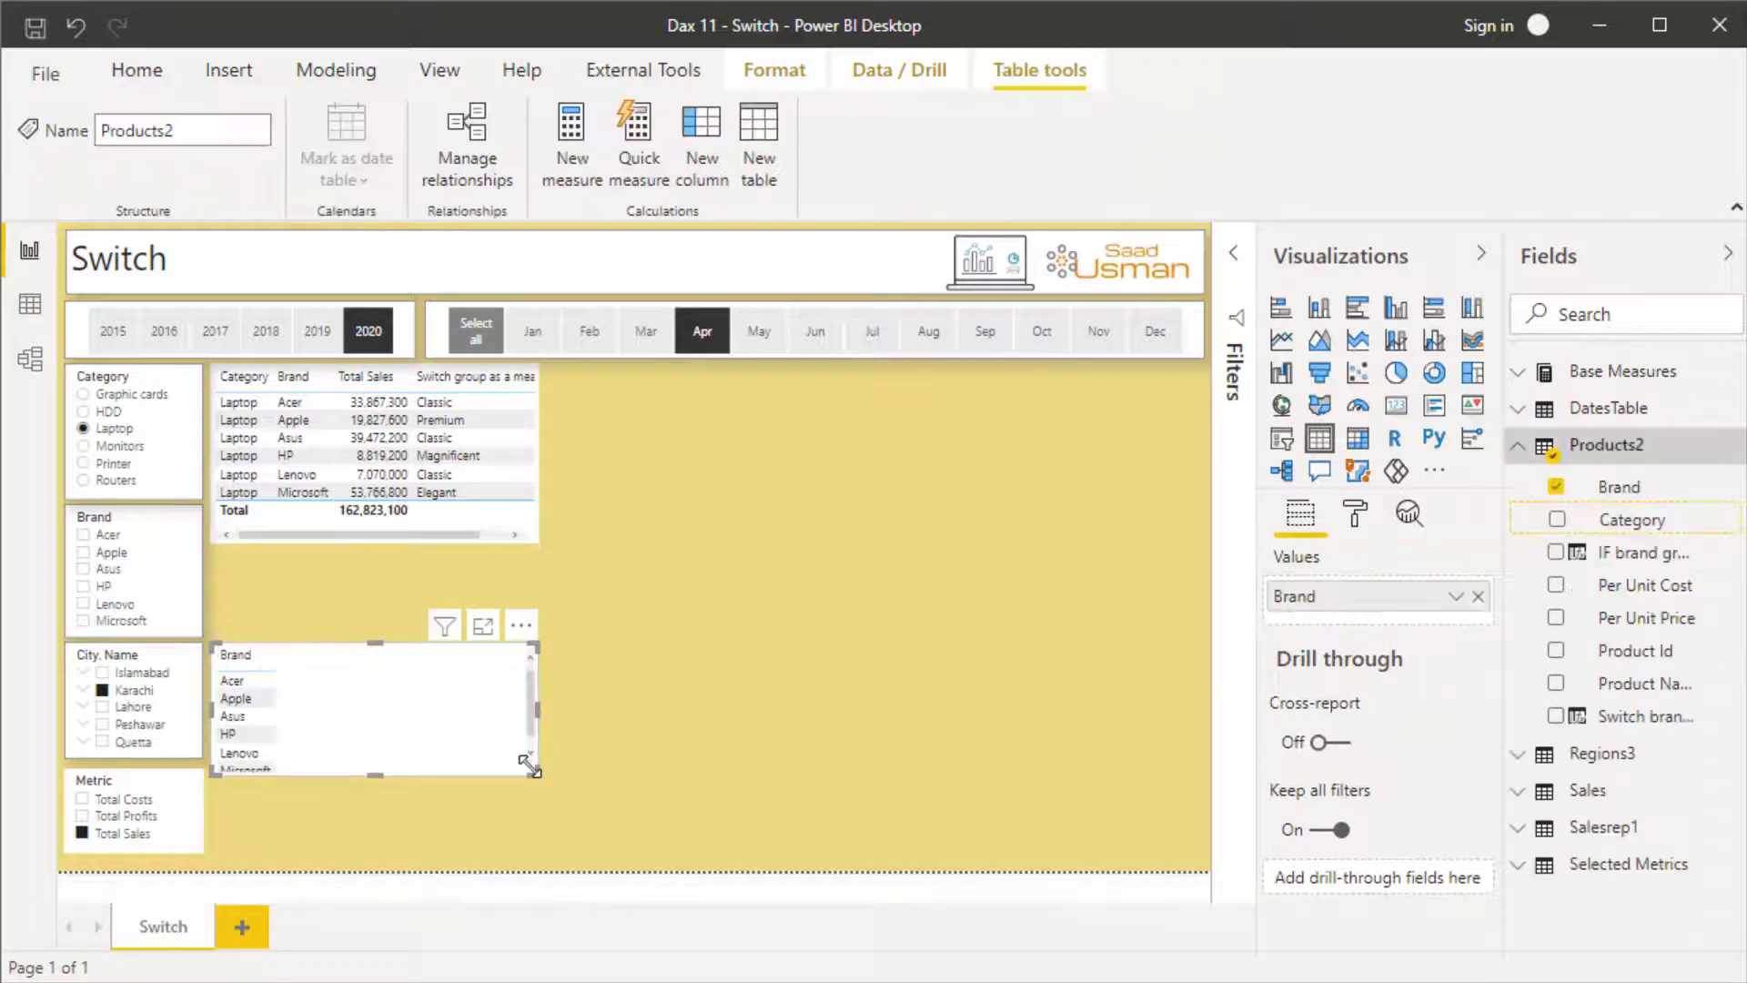
left_click_drag(570, 805, 580, 821)
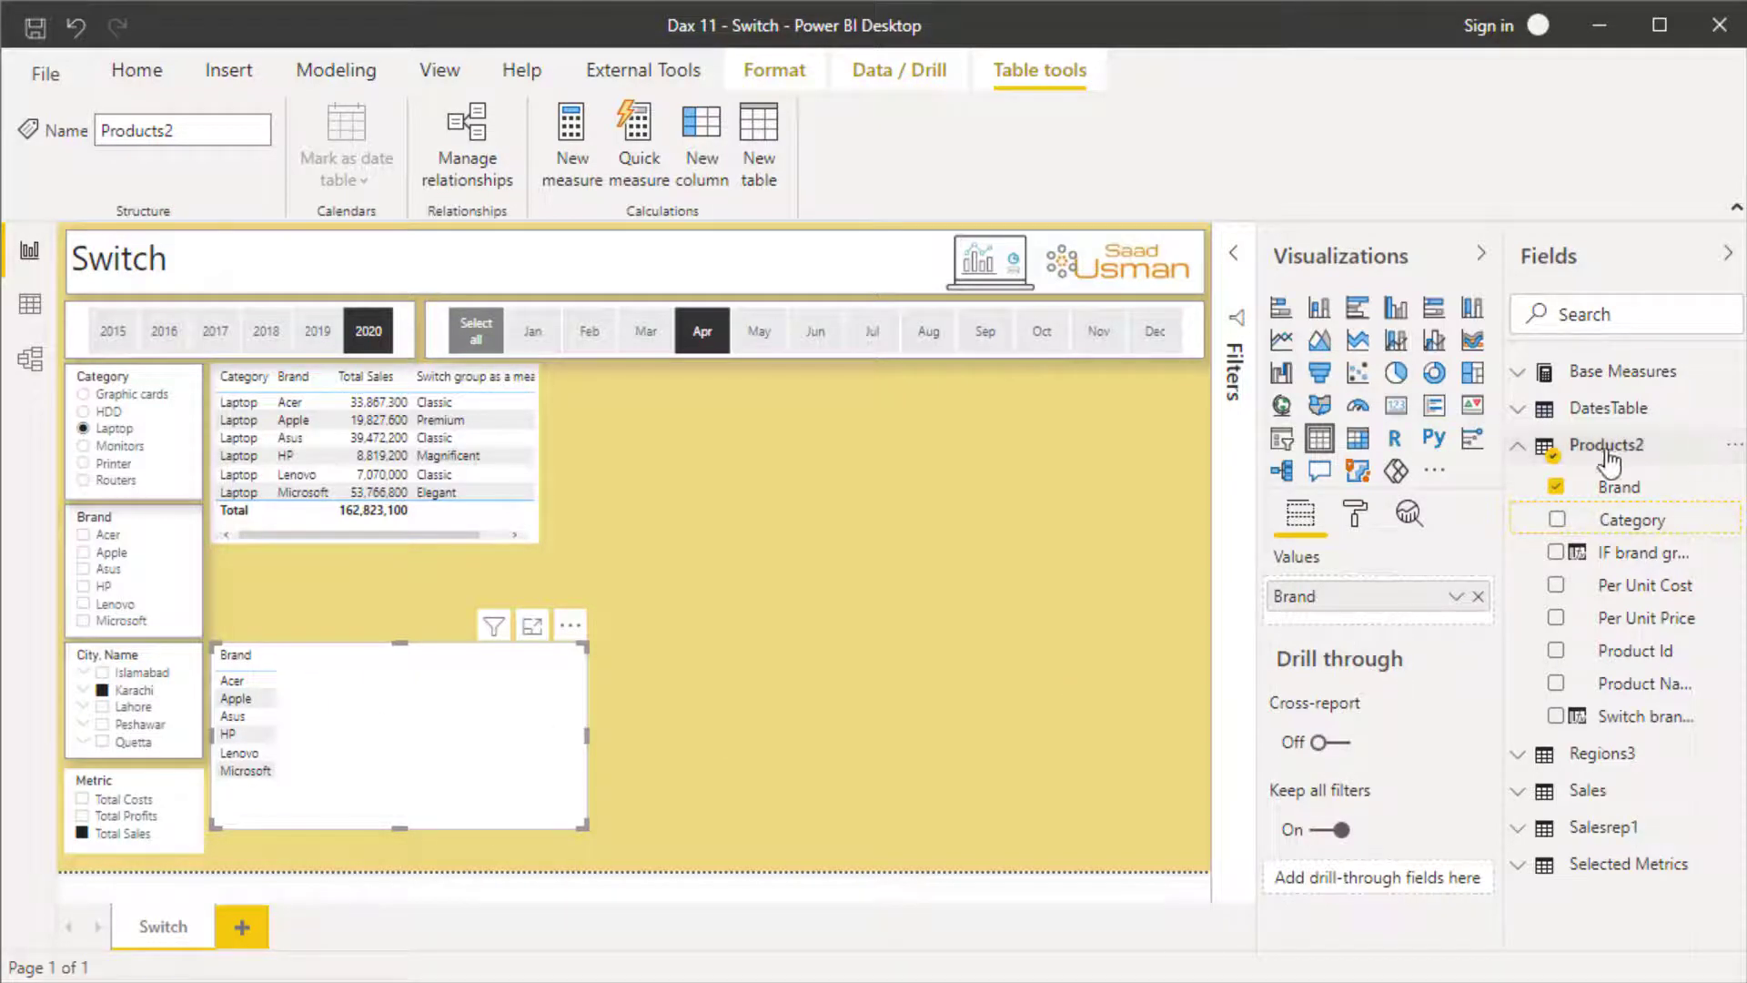
- Create a new measure in Base Measures named "Measure selection", with its formula starting on a second line
right_click(1611, 376)
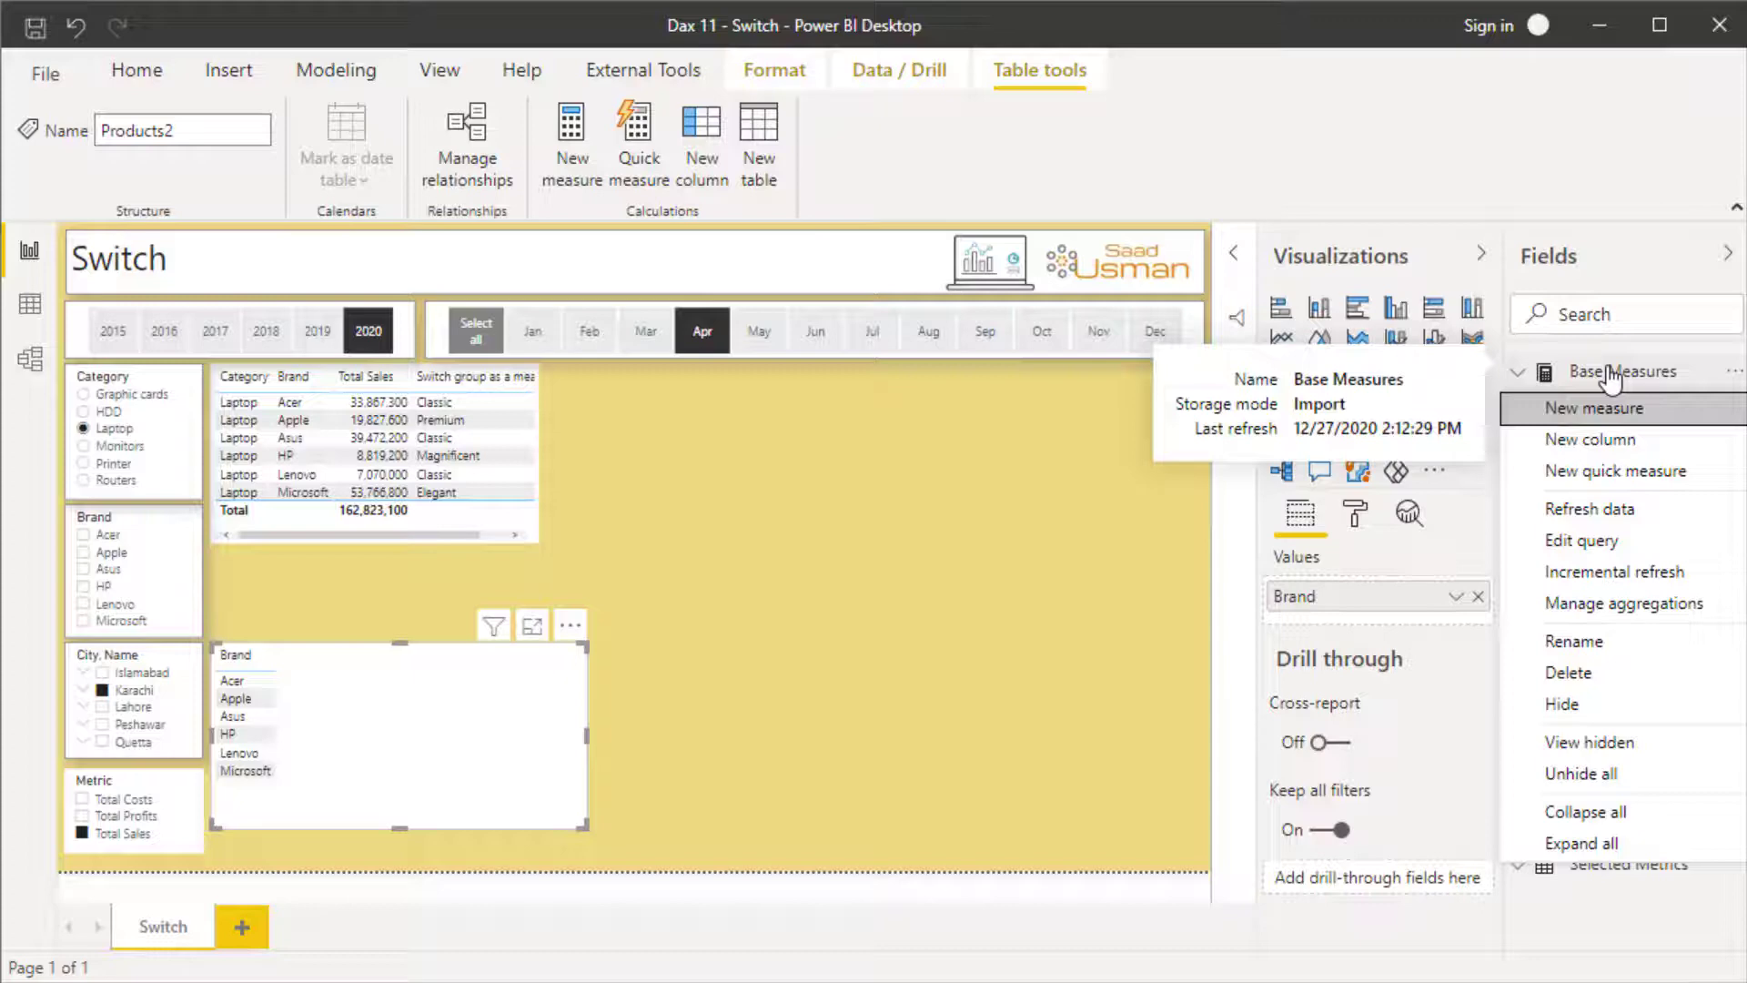
left_click(1579, 408)
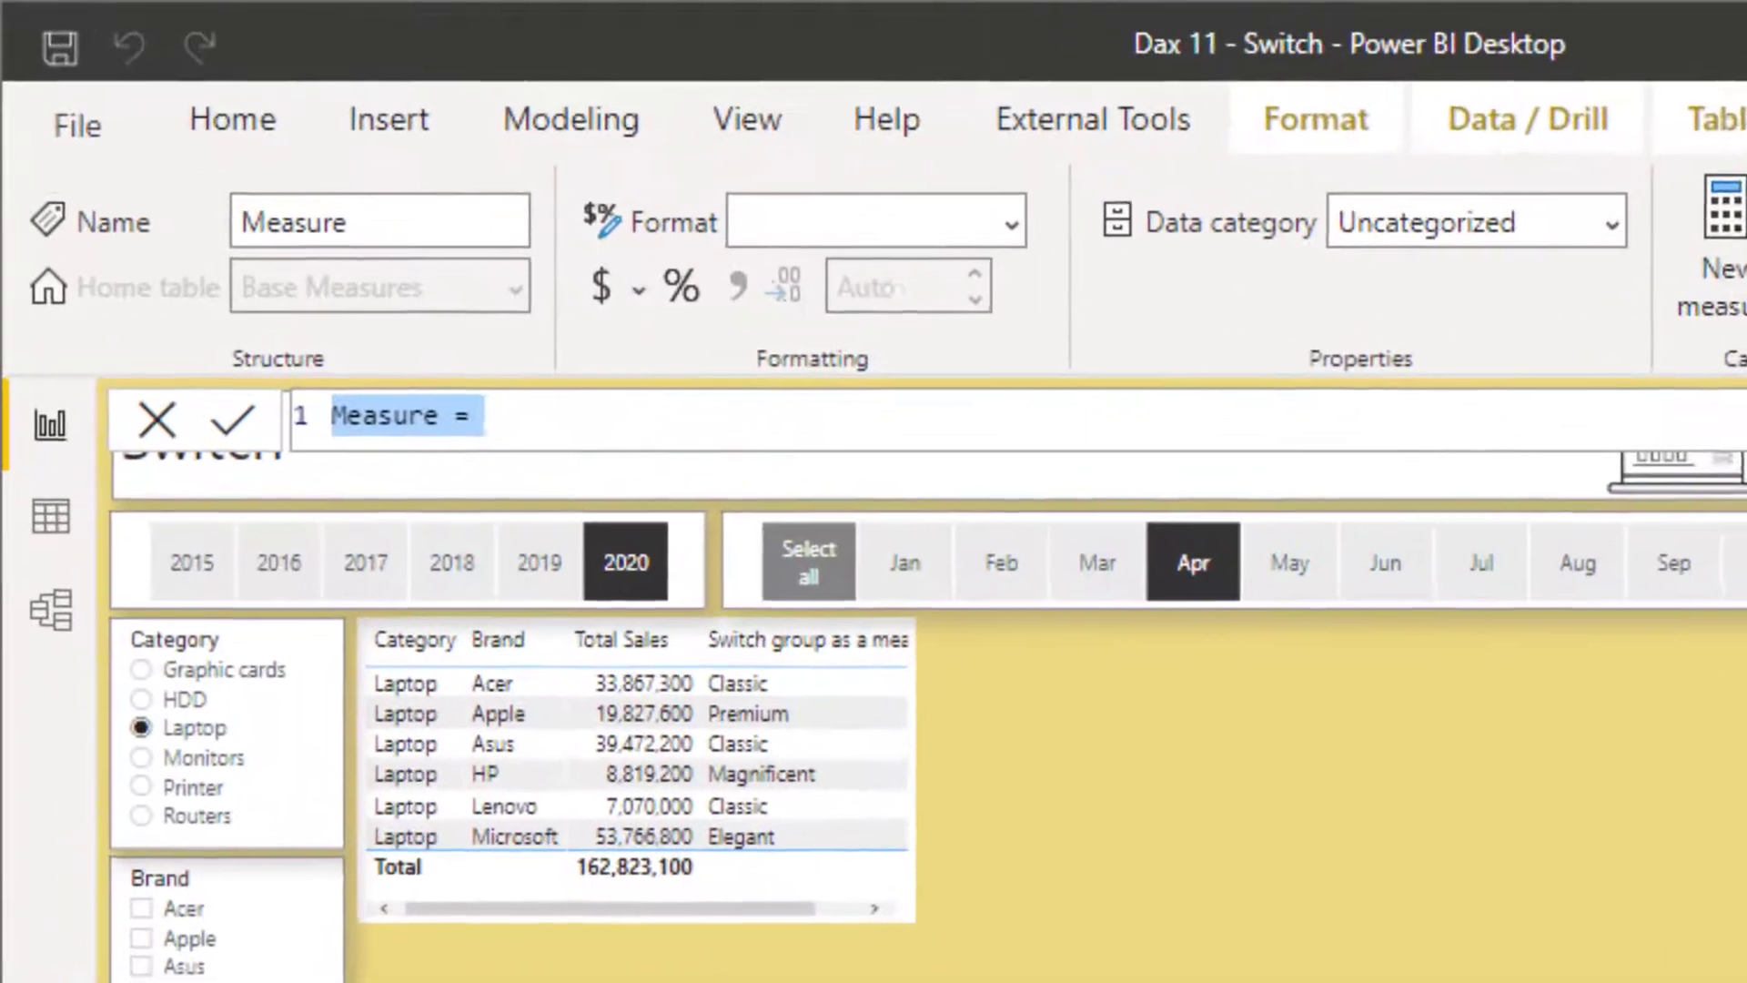
type("Measu")
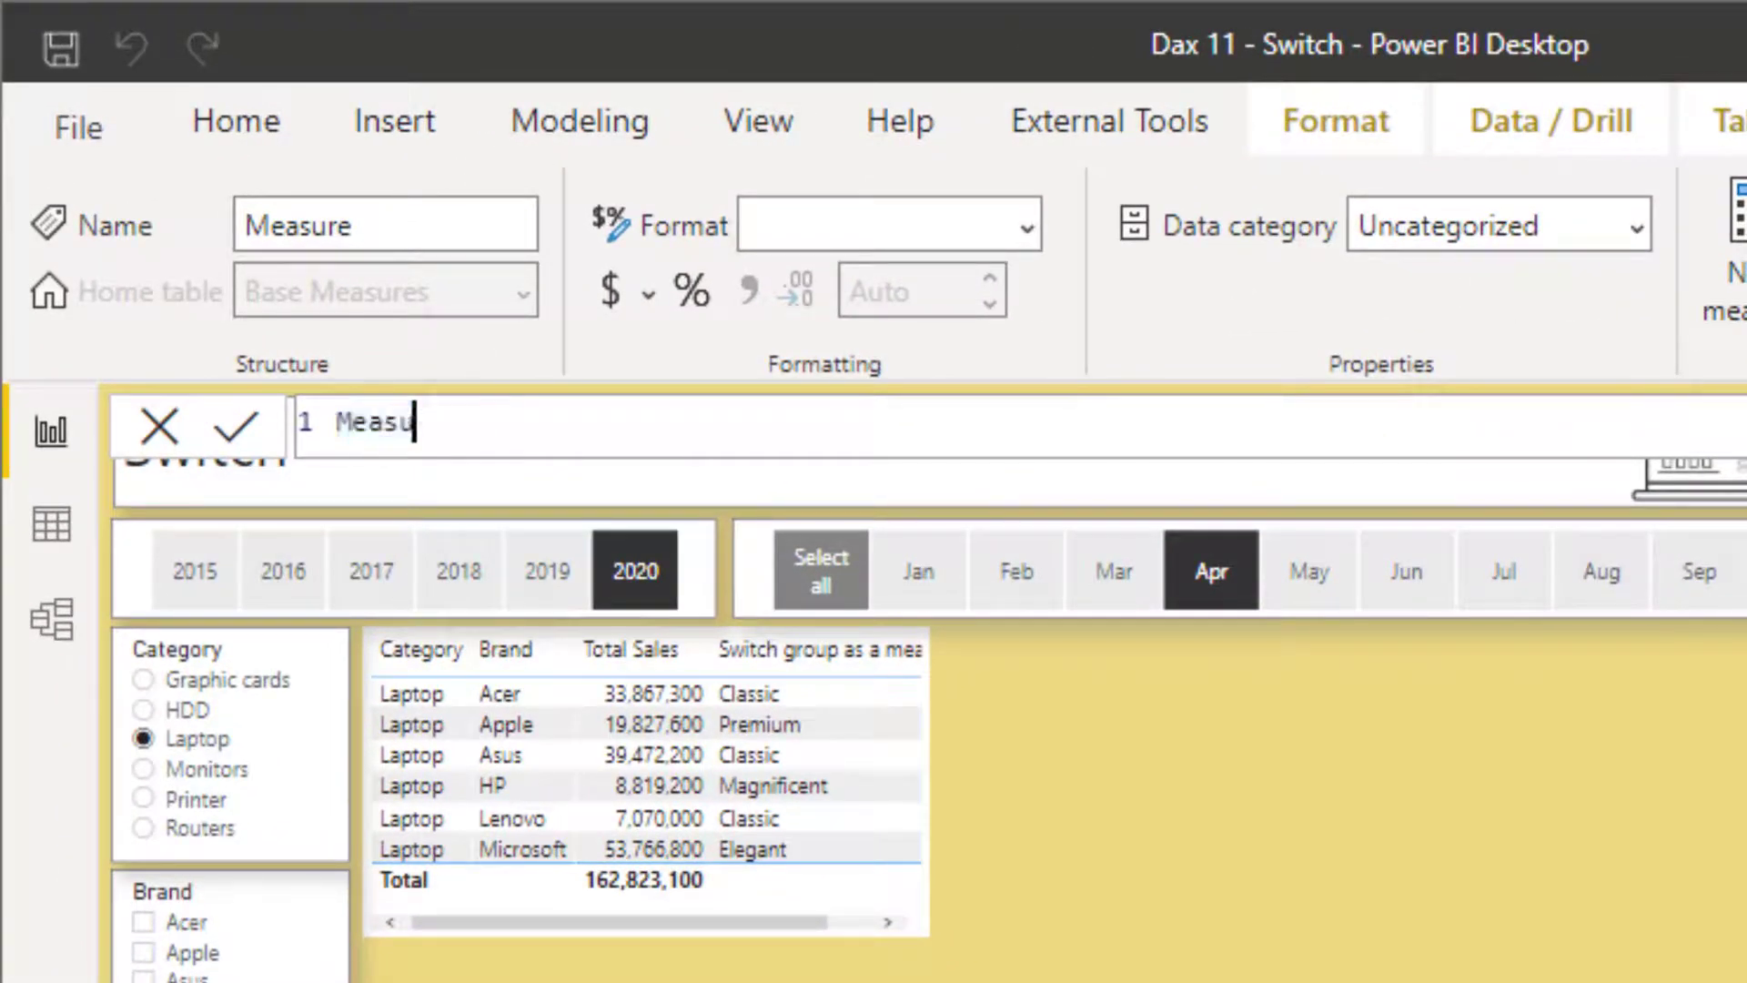
type("re selection =")
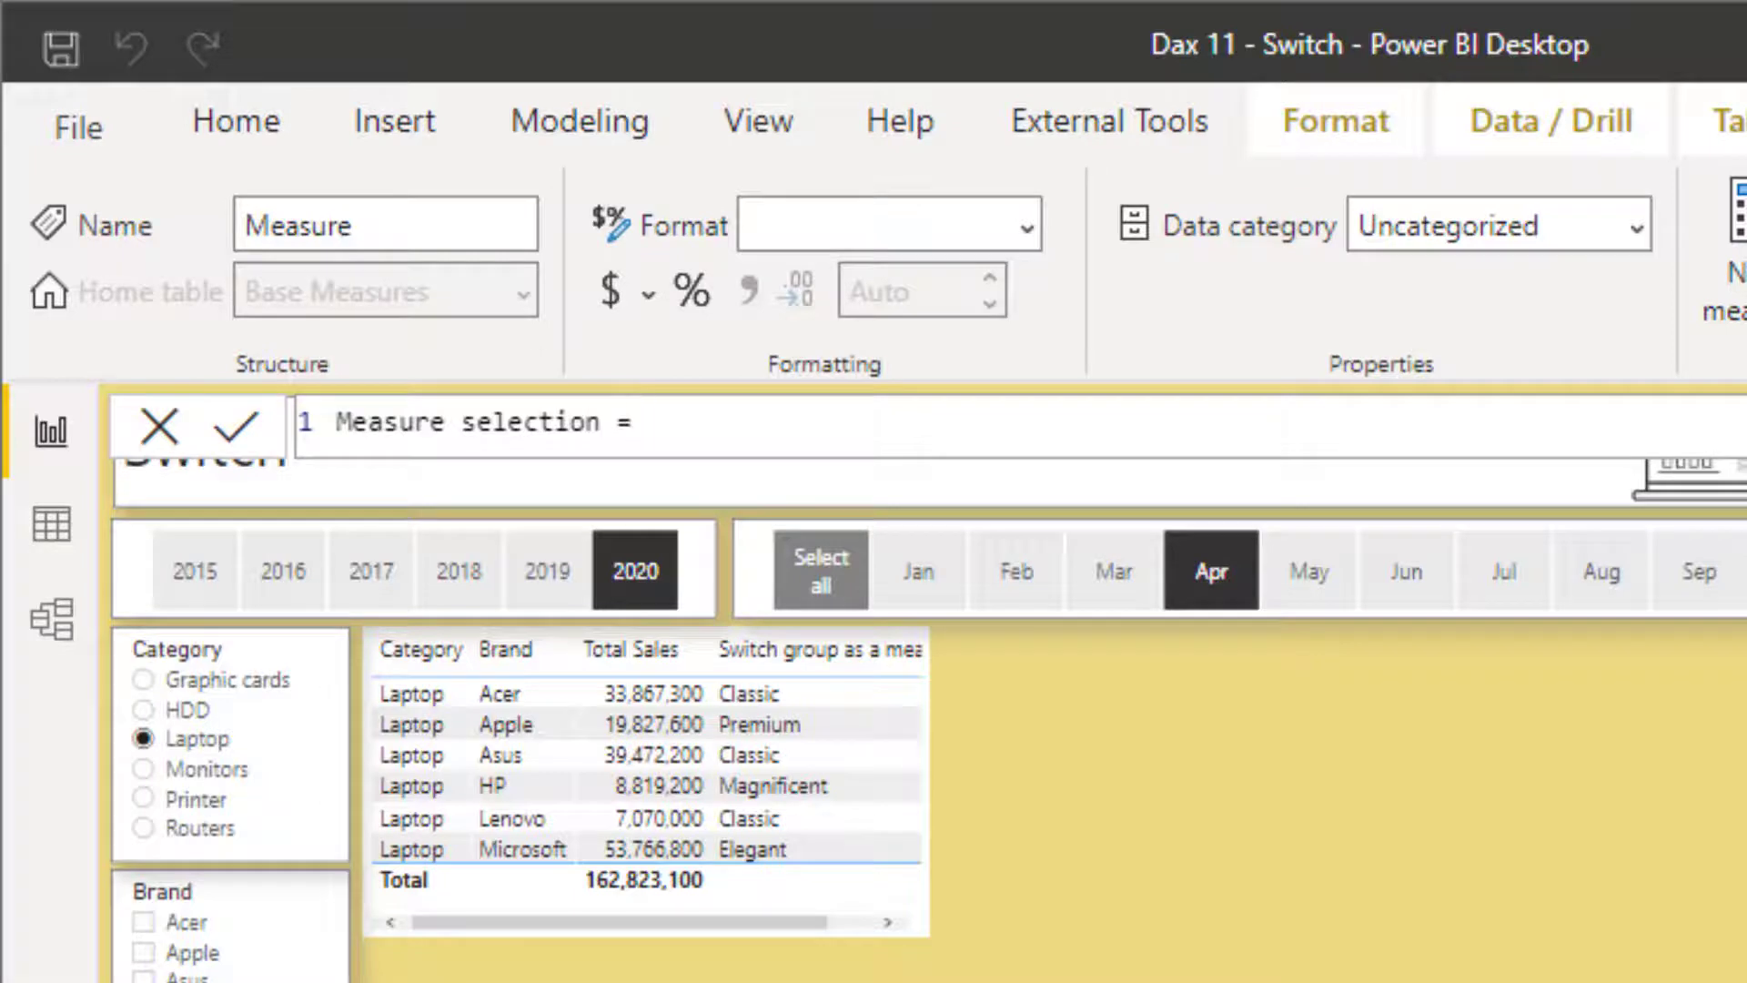
key("shift+Return")
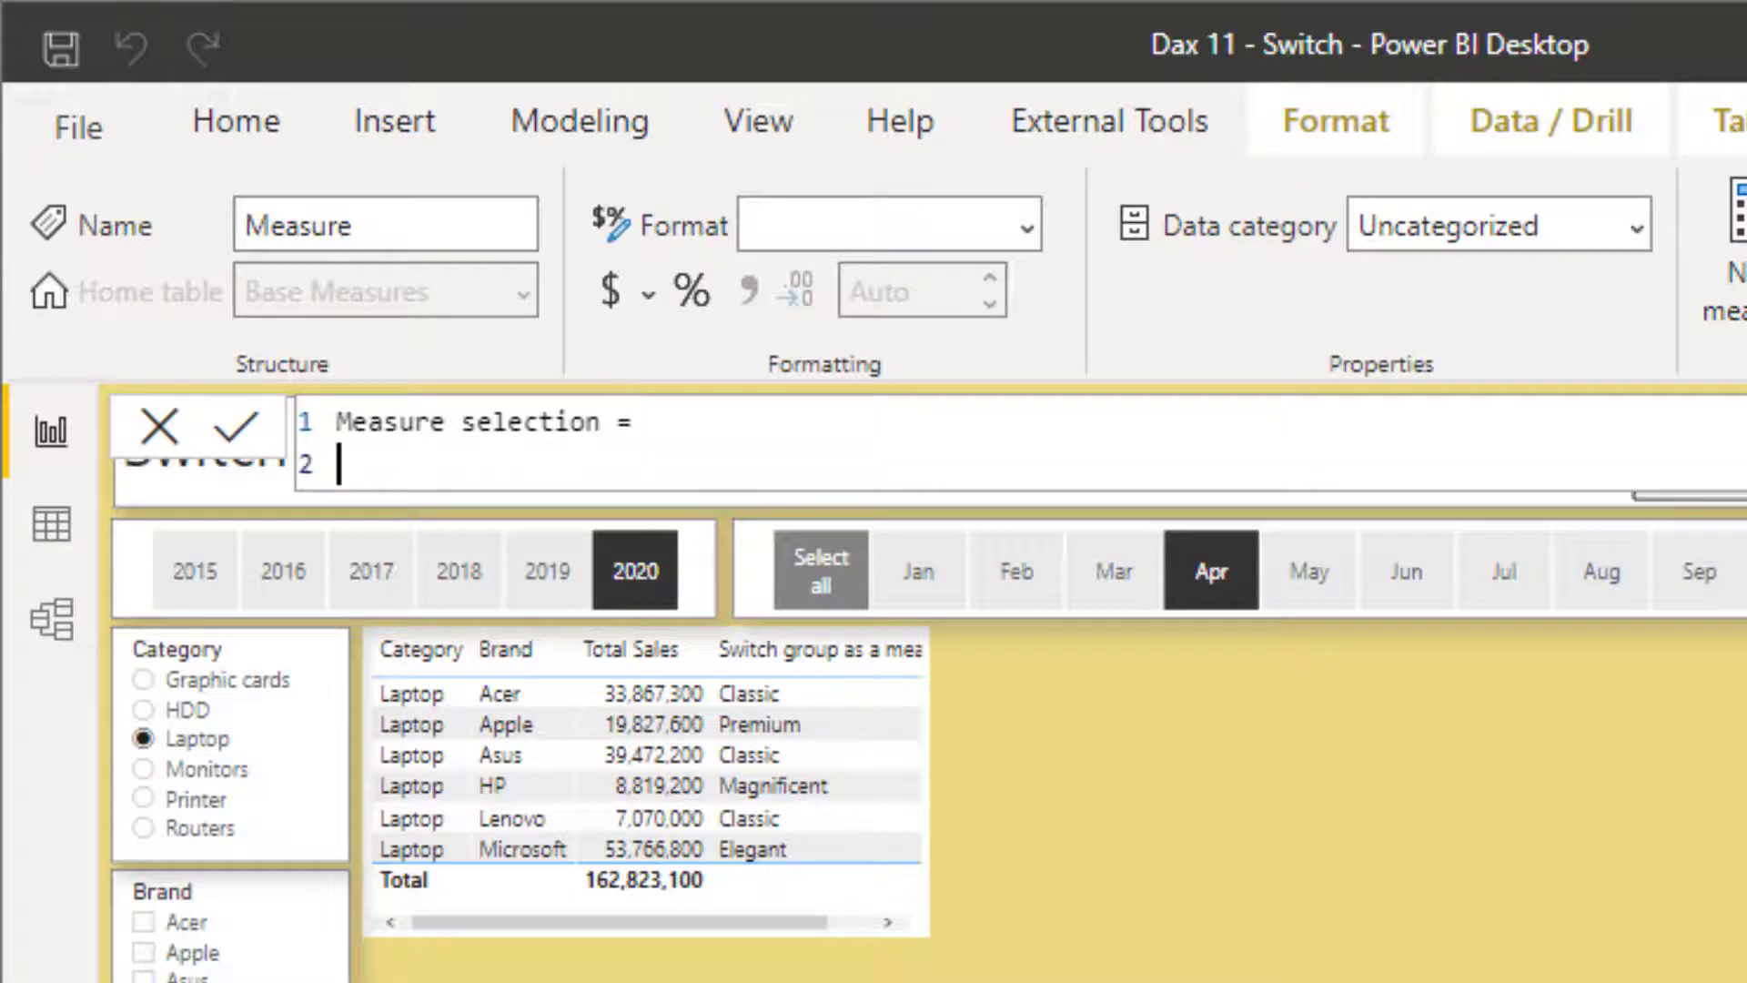
- Start the measure's formula with SWITCH and use SELECTEDVALUE('Selected Metrics'[Metric]) as its expression, on a separate line
type("swi")
key("Tab")
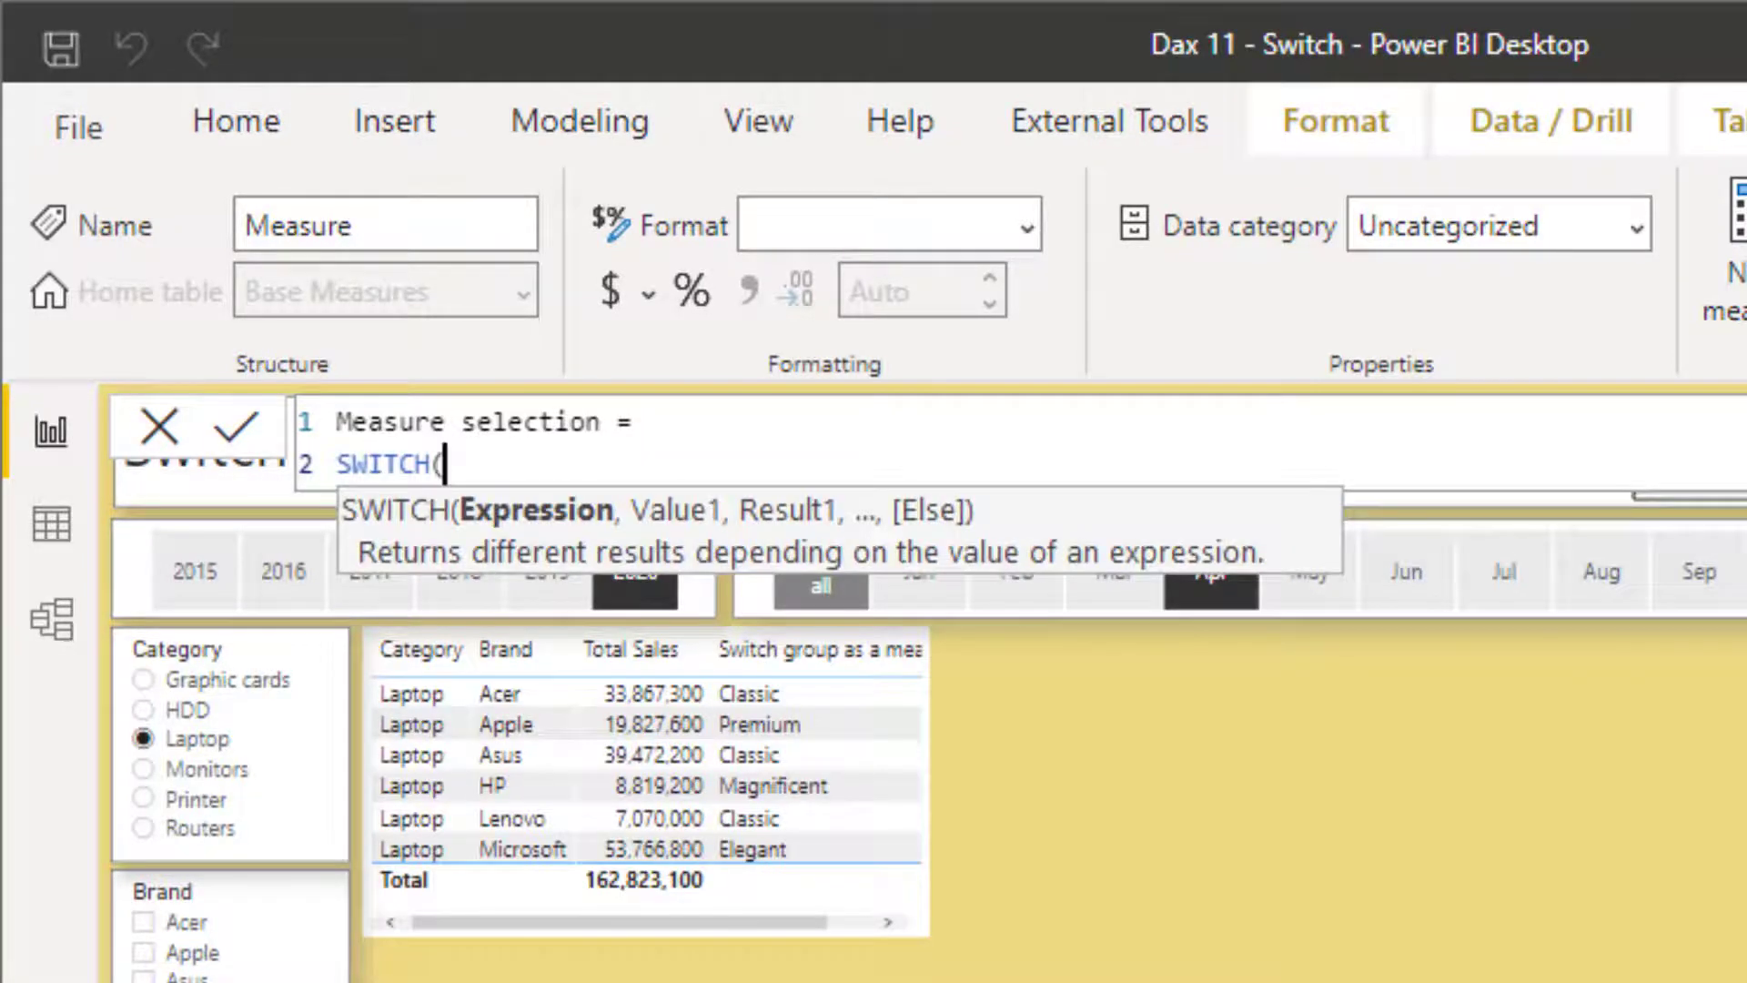
key("shift+Return")
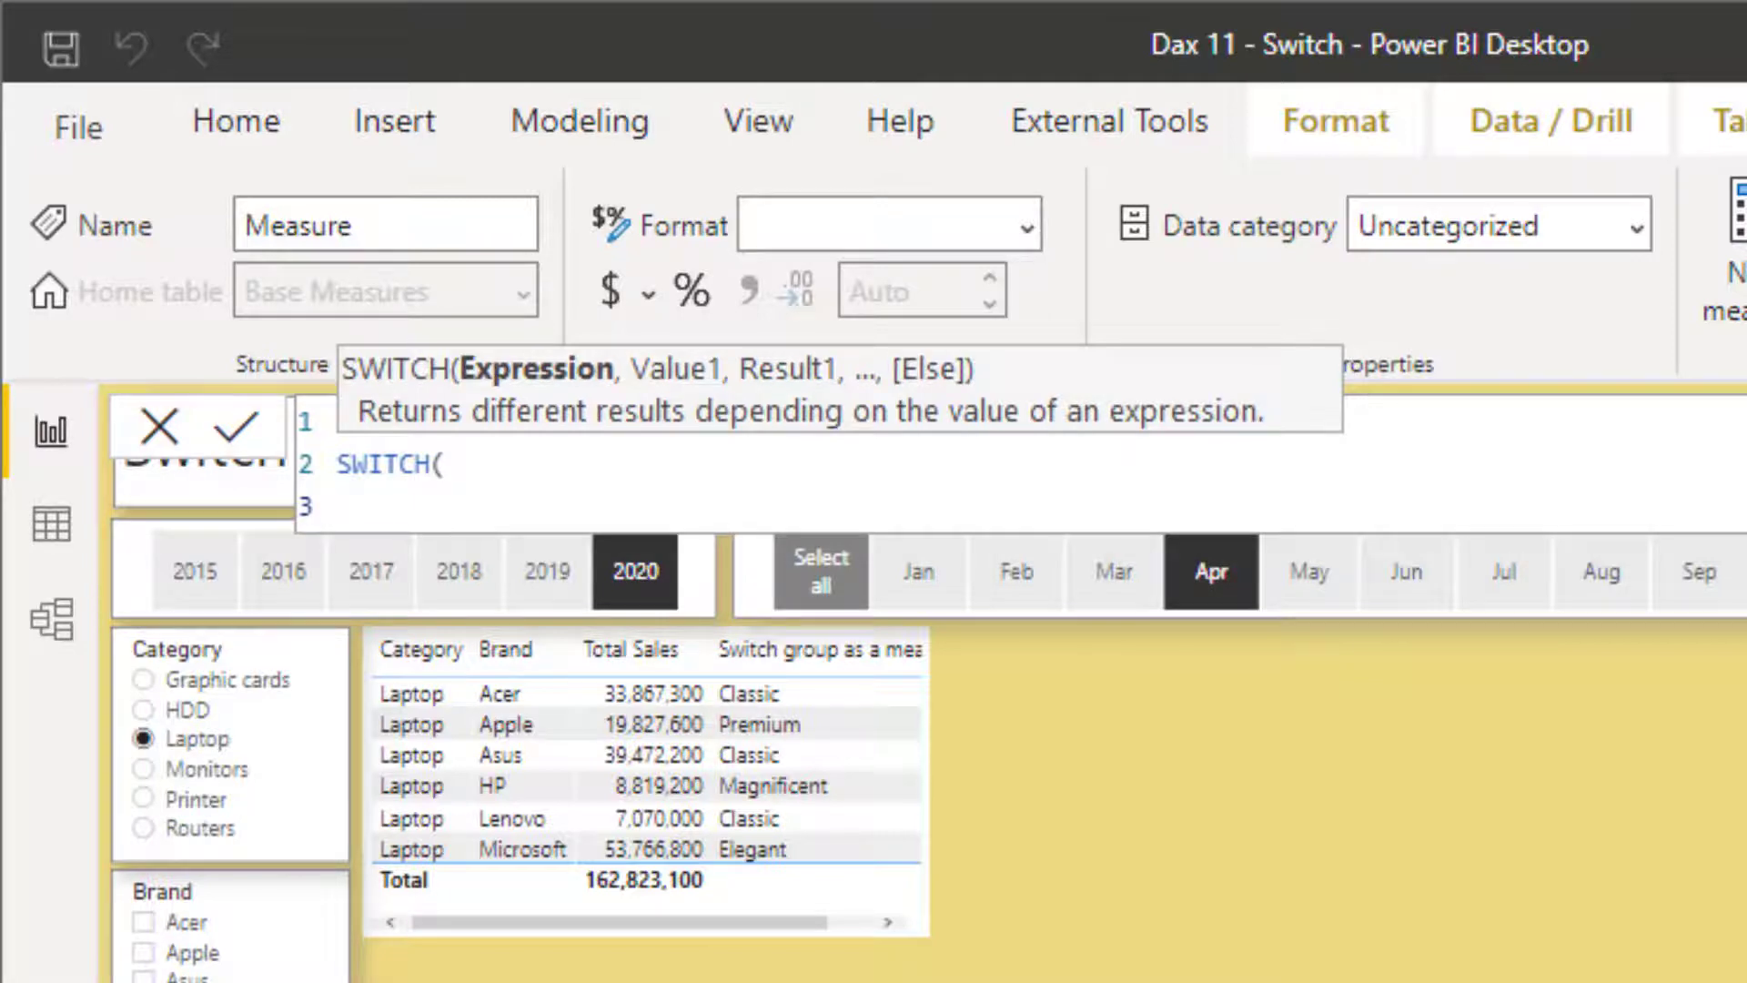
type("selected")
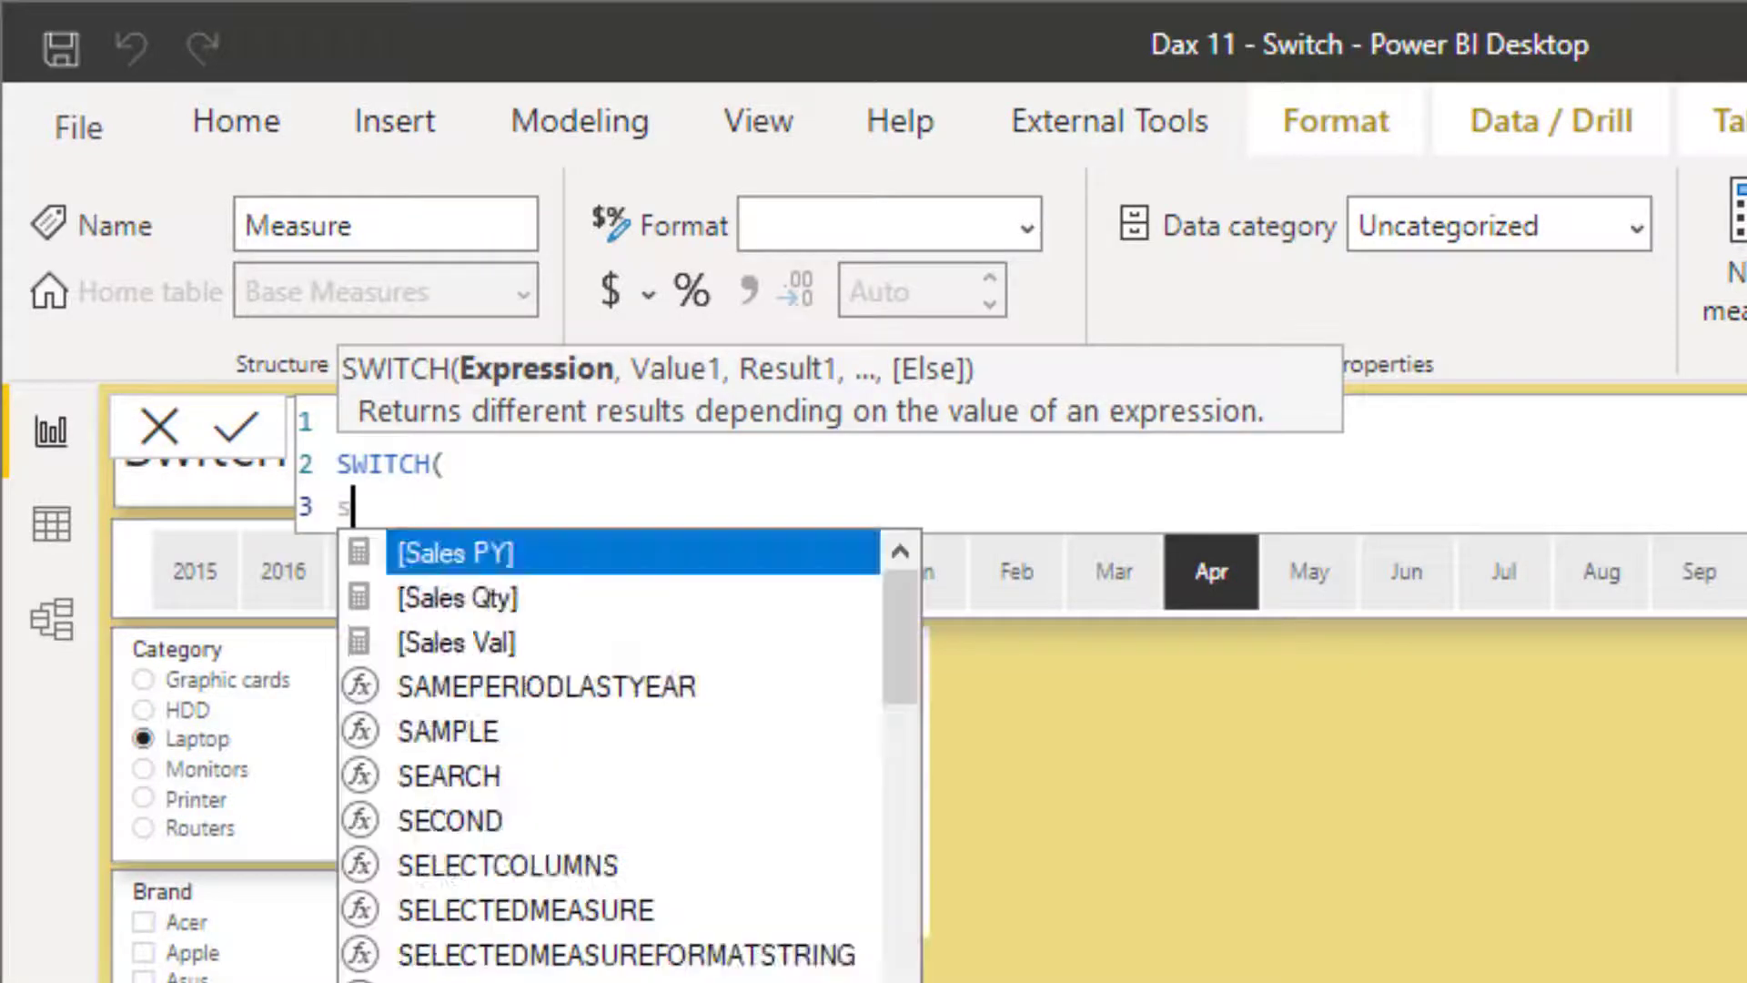
key("Down")
key("Down")
key("Down")
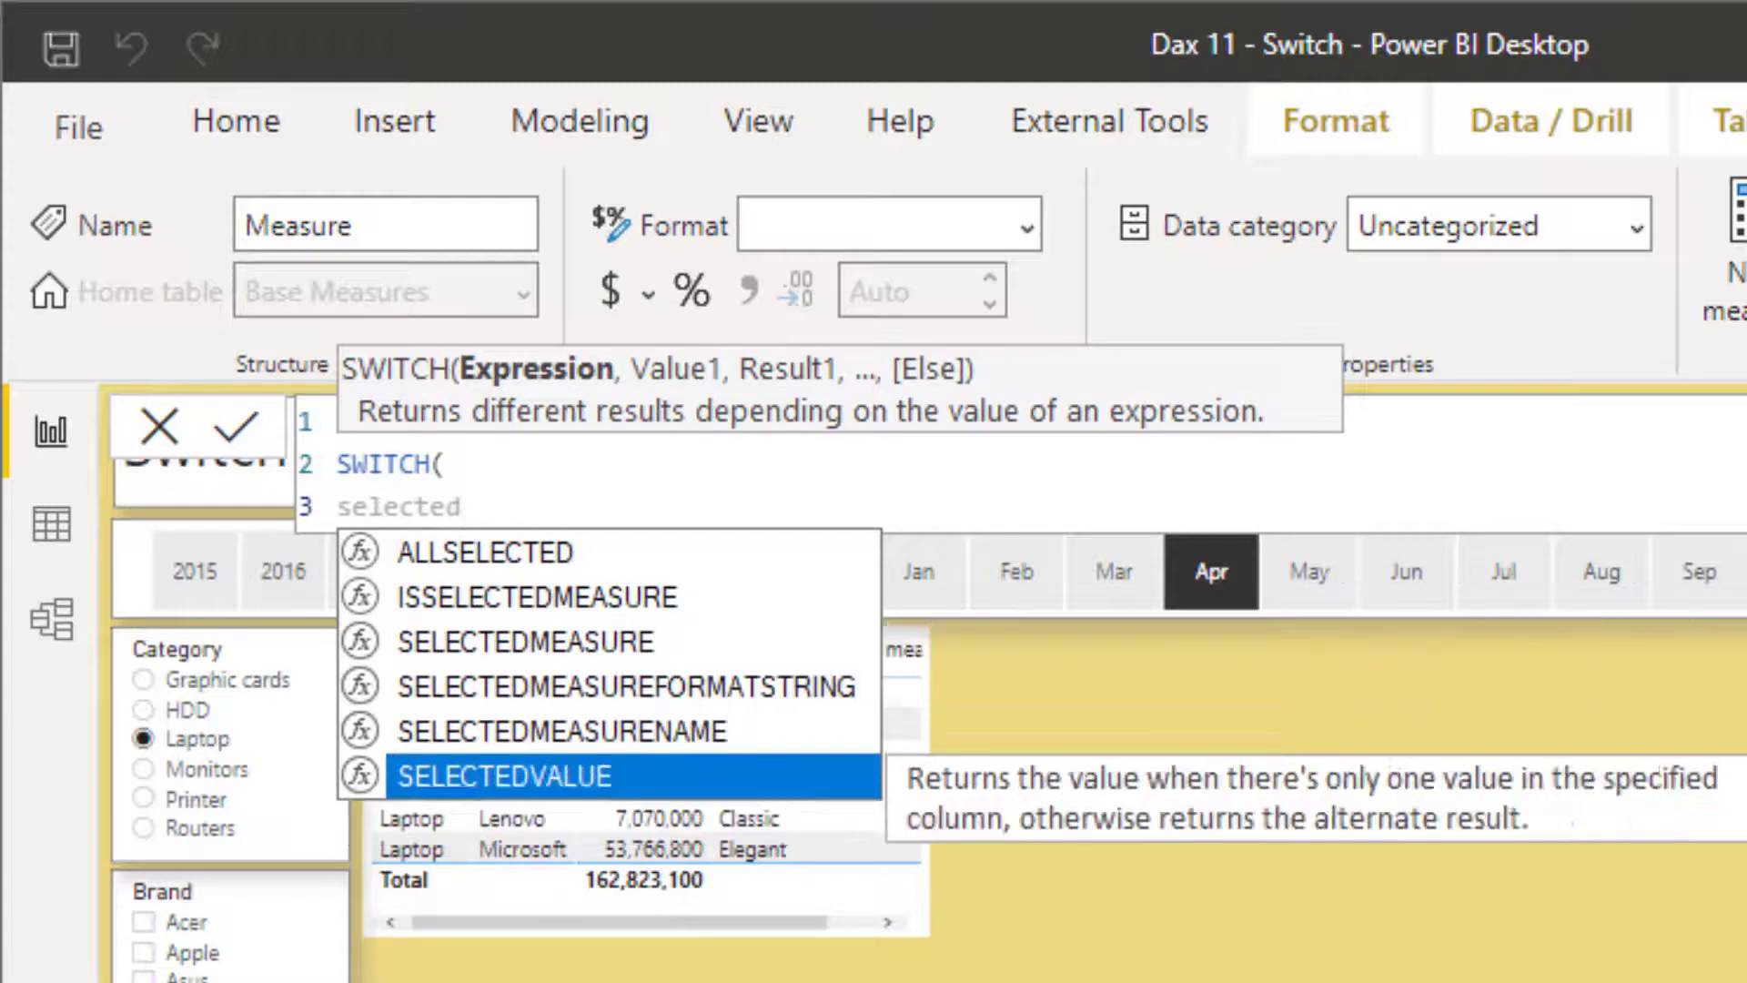
key("Tab")
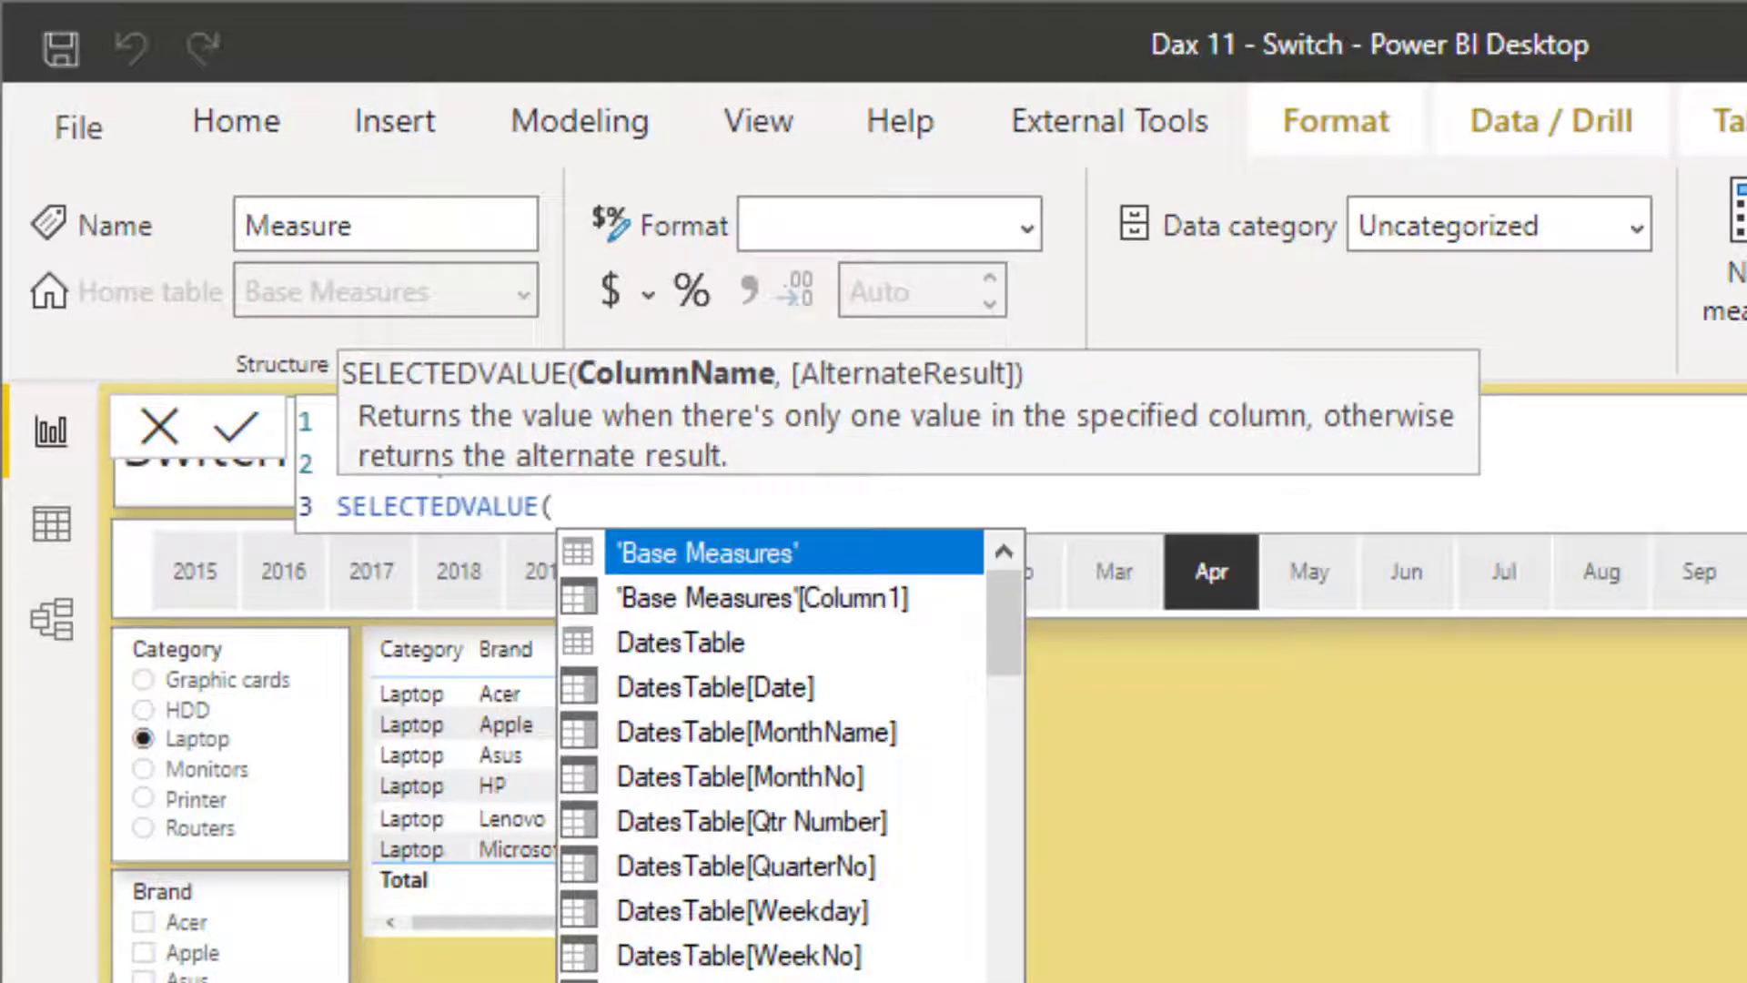
type("me")
key("BackSpace")
type("e")
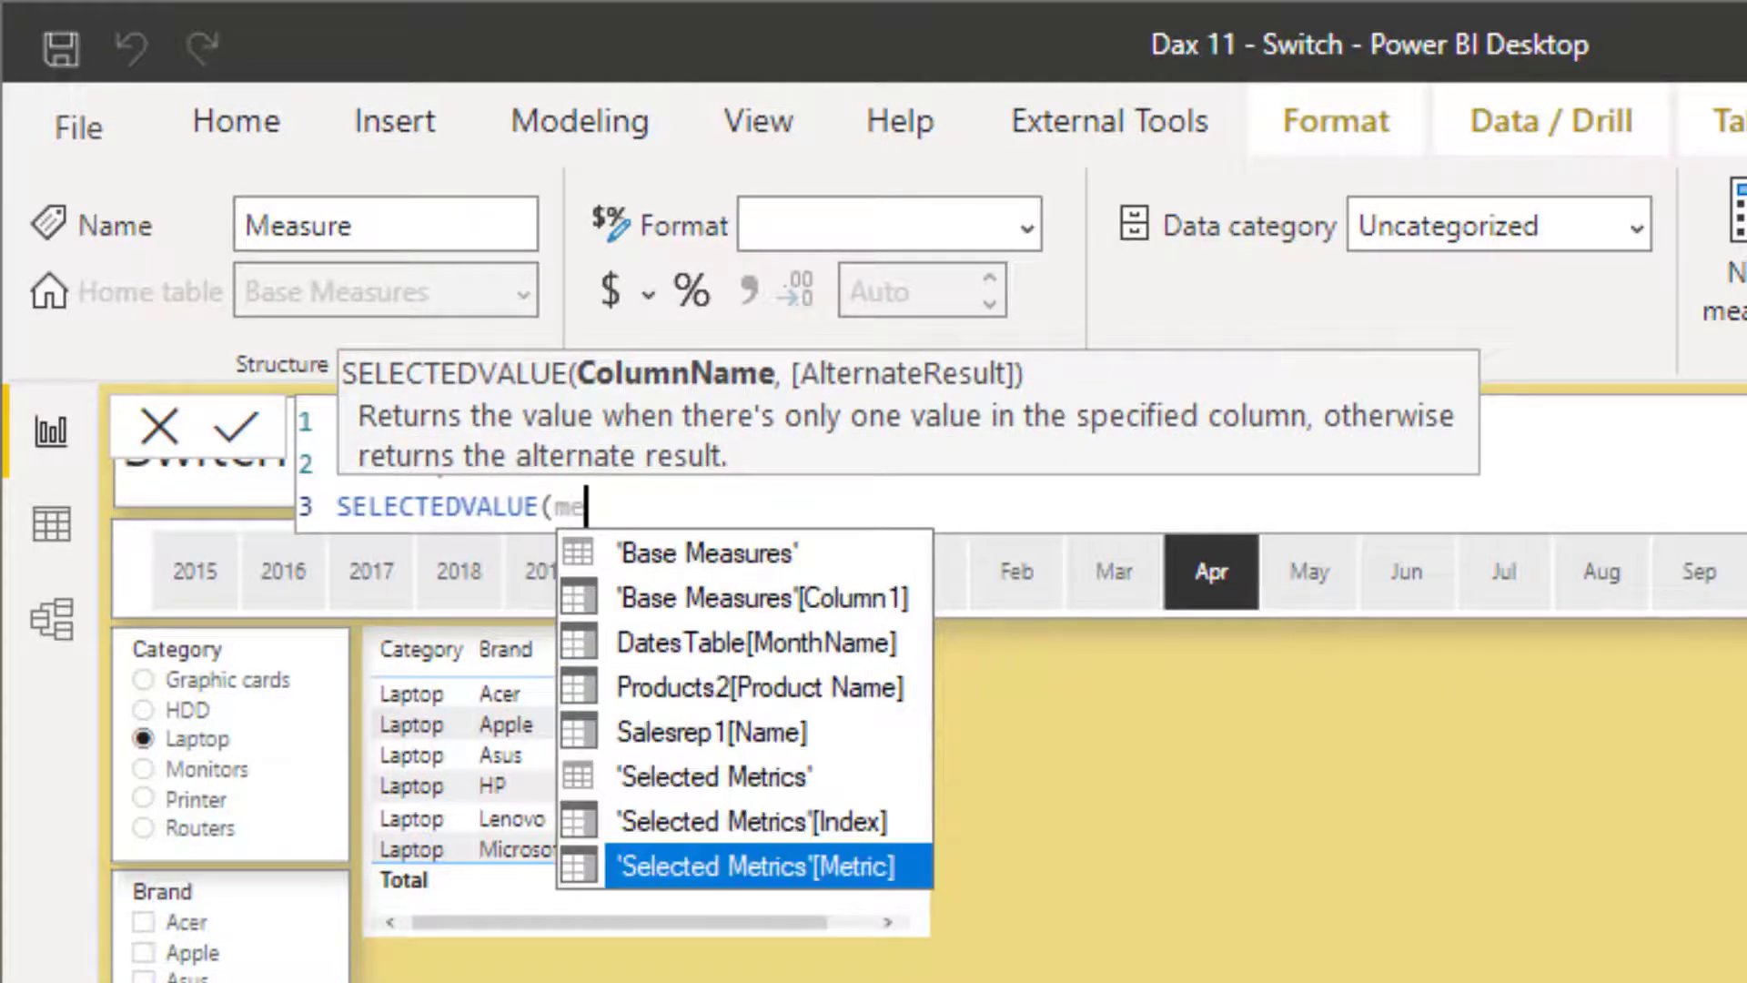
type("tr")
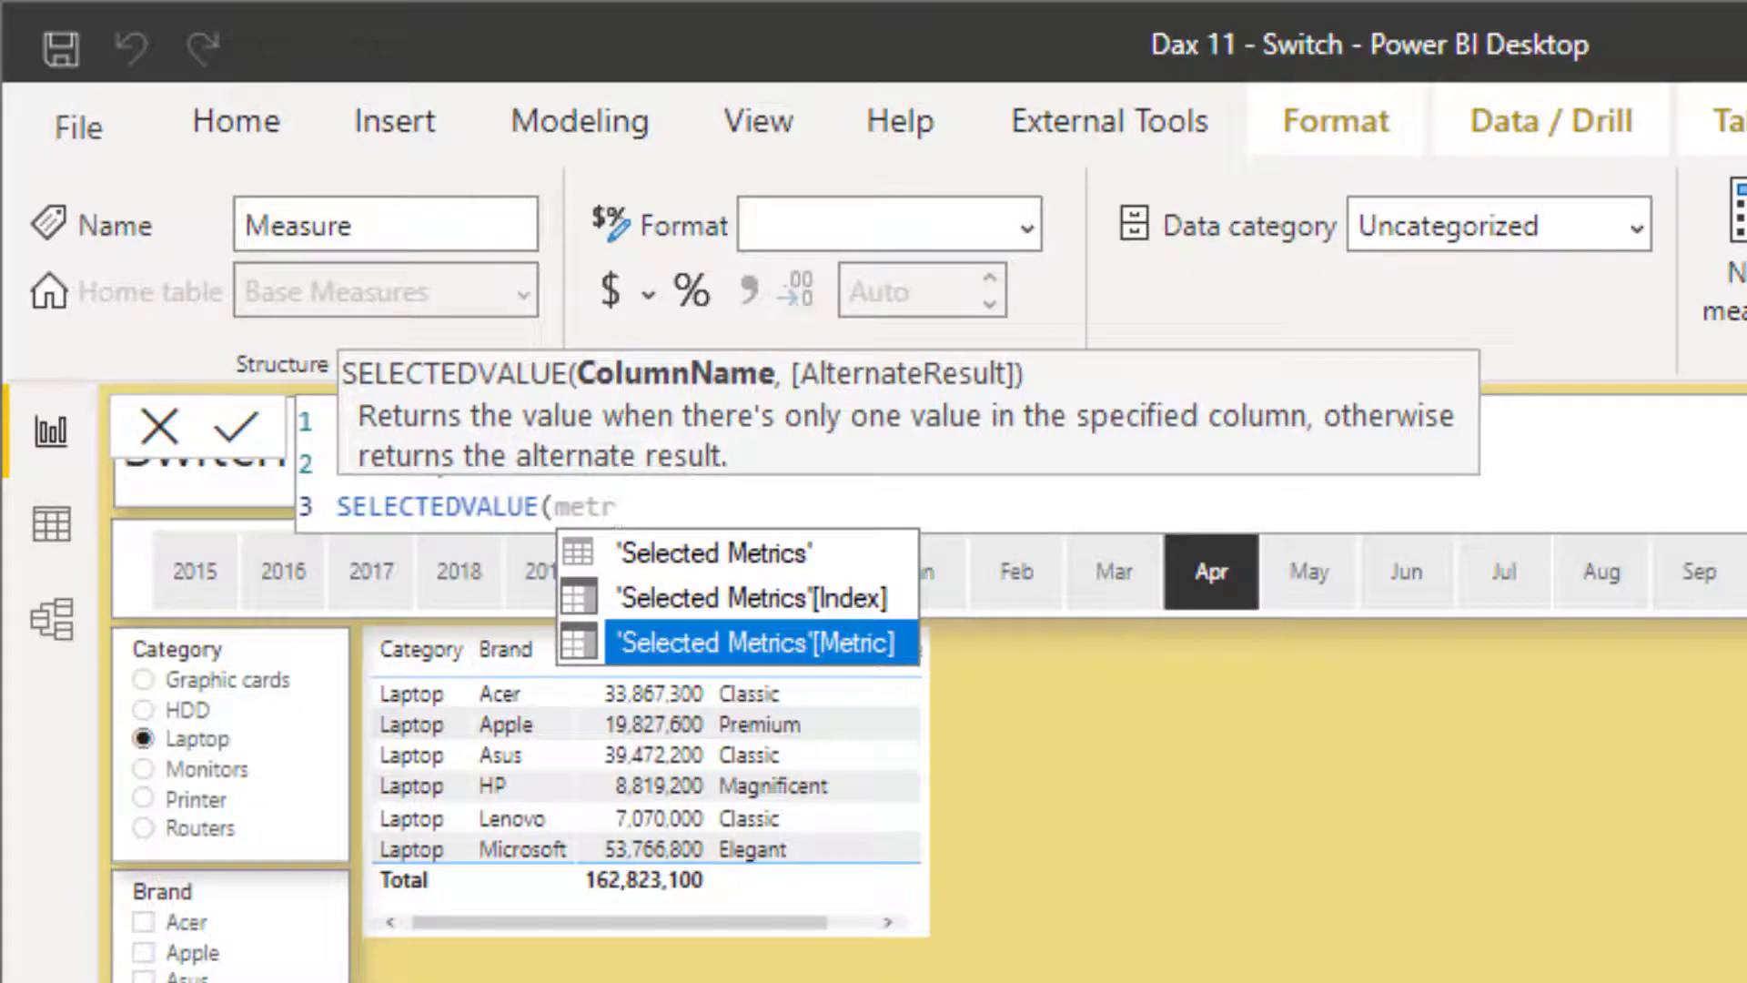
key("Tab")
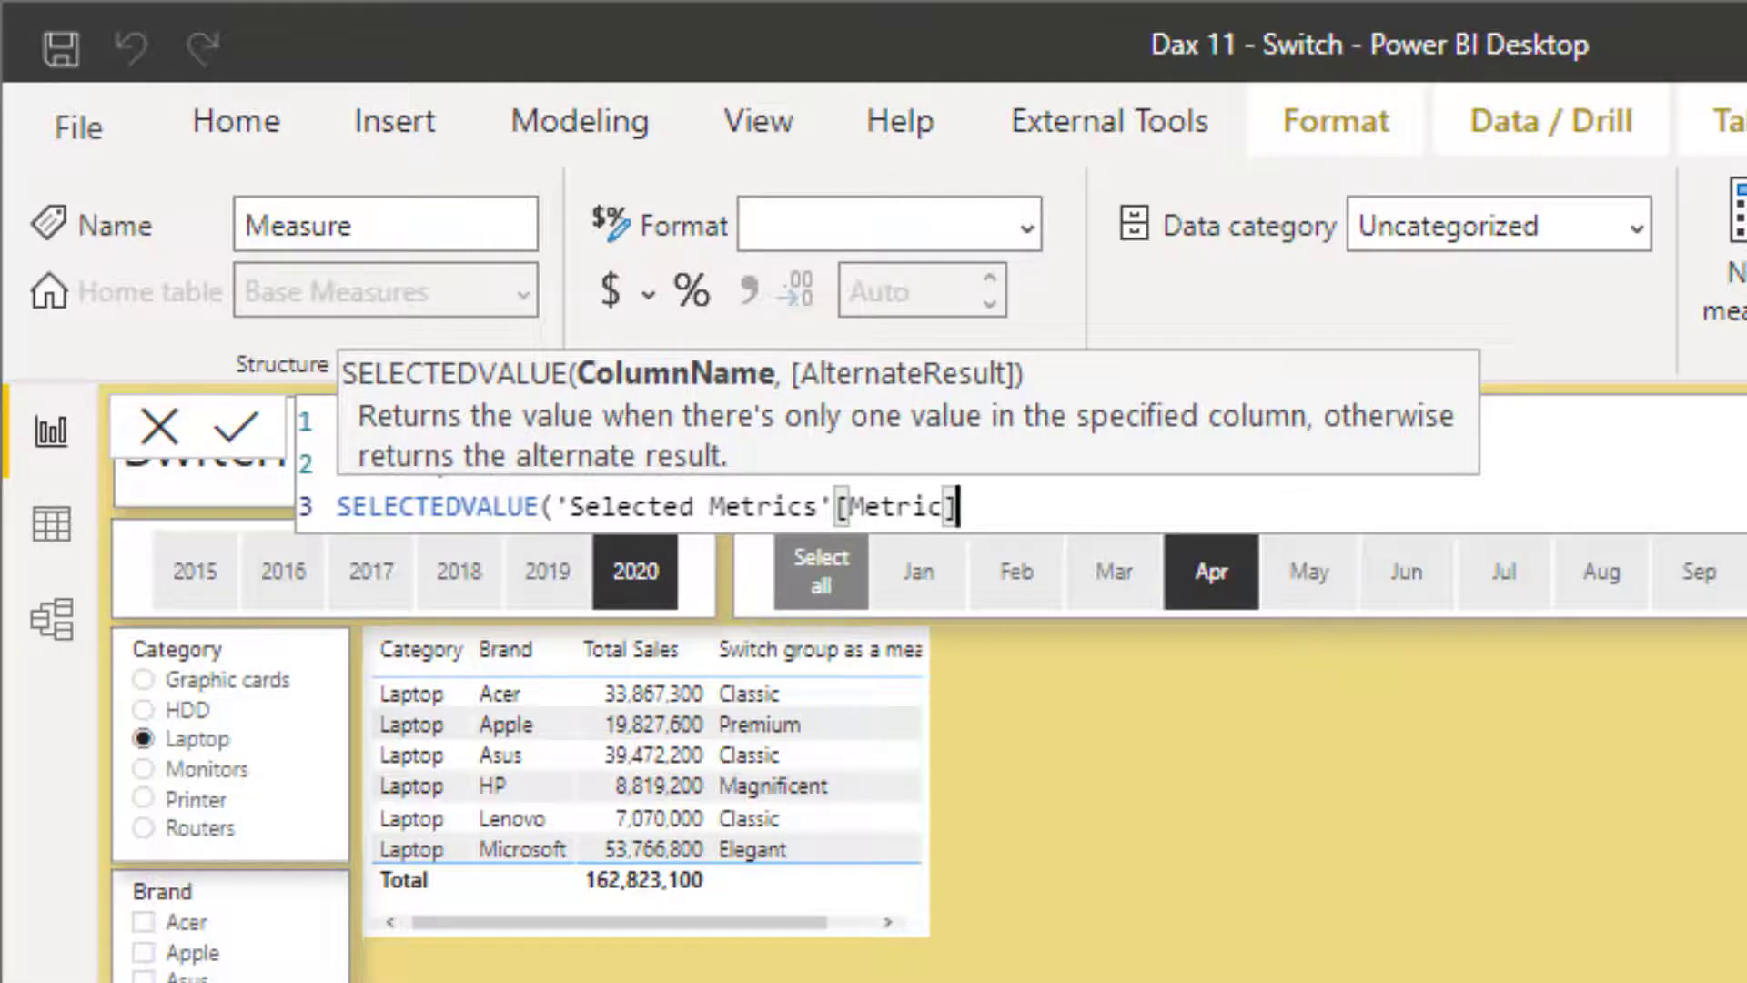
type("),")
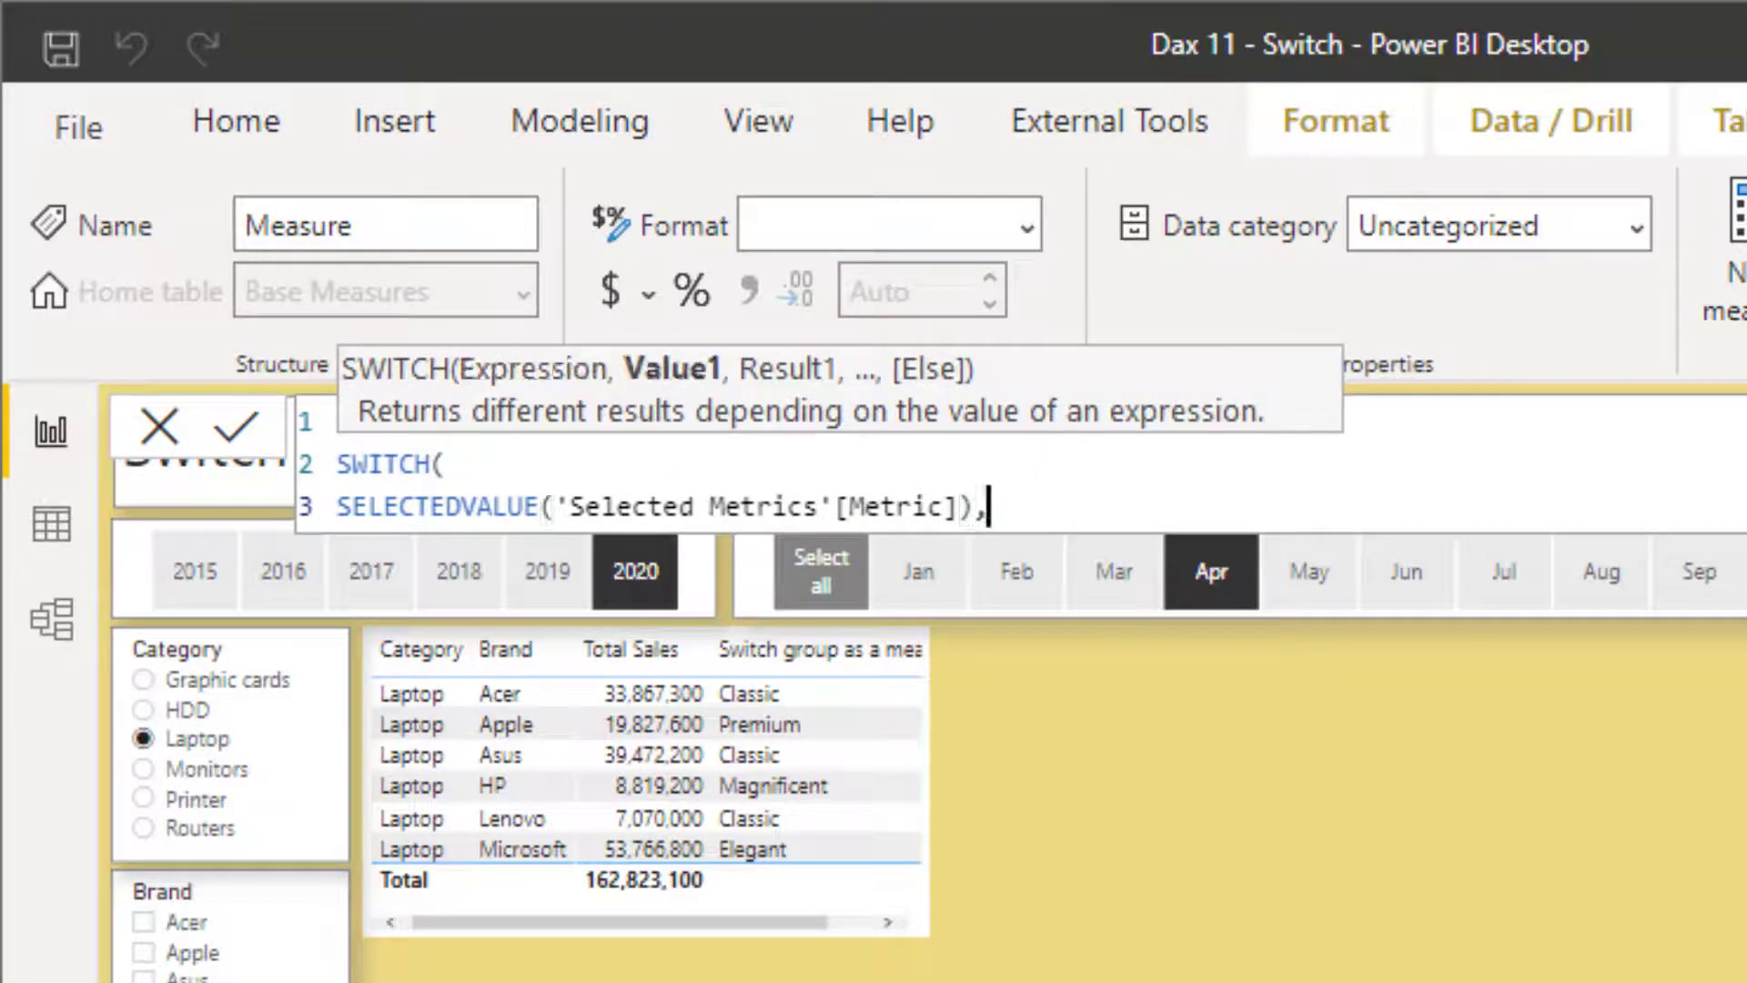
key("shift+Return")
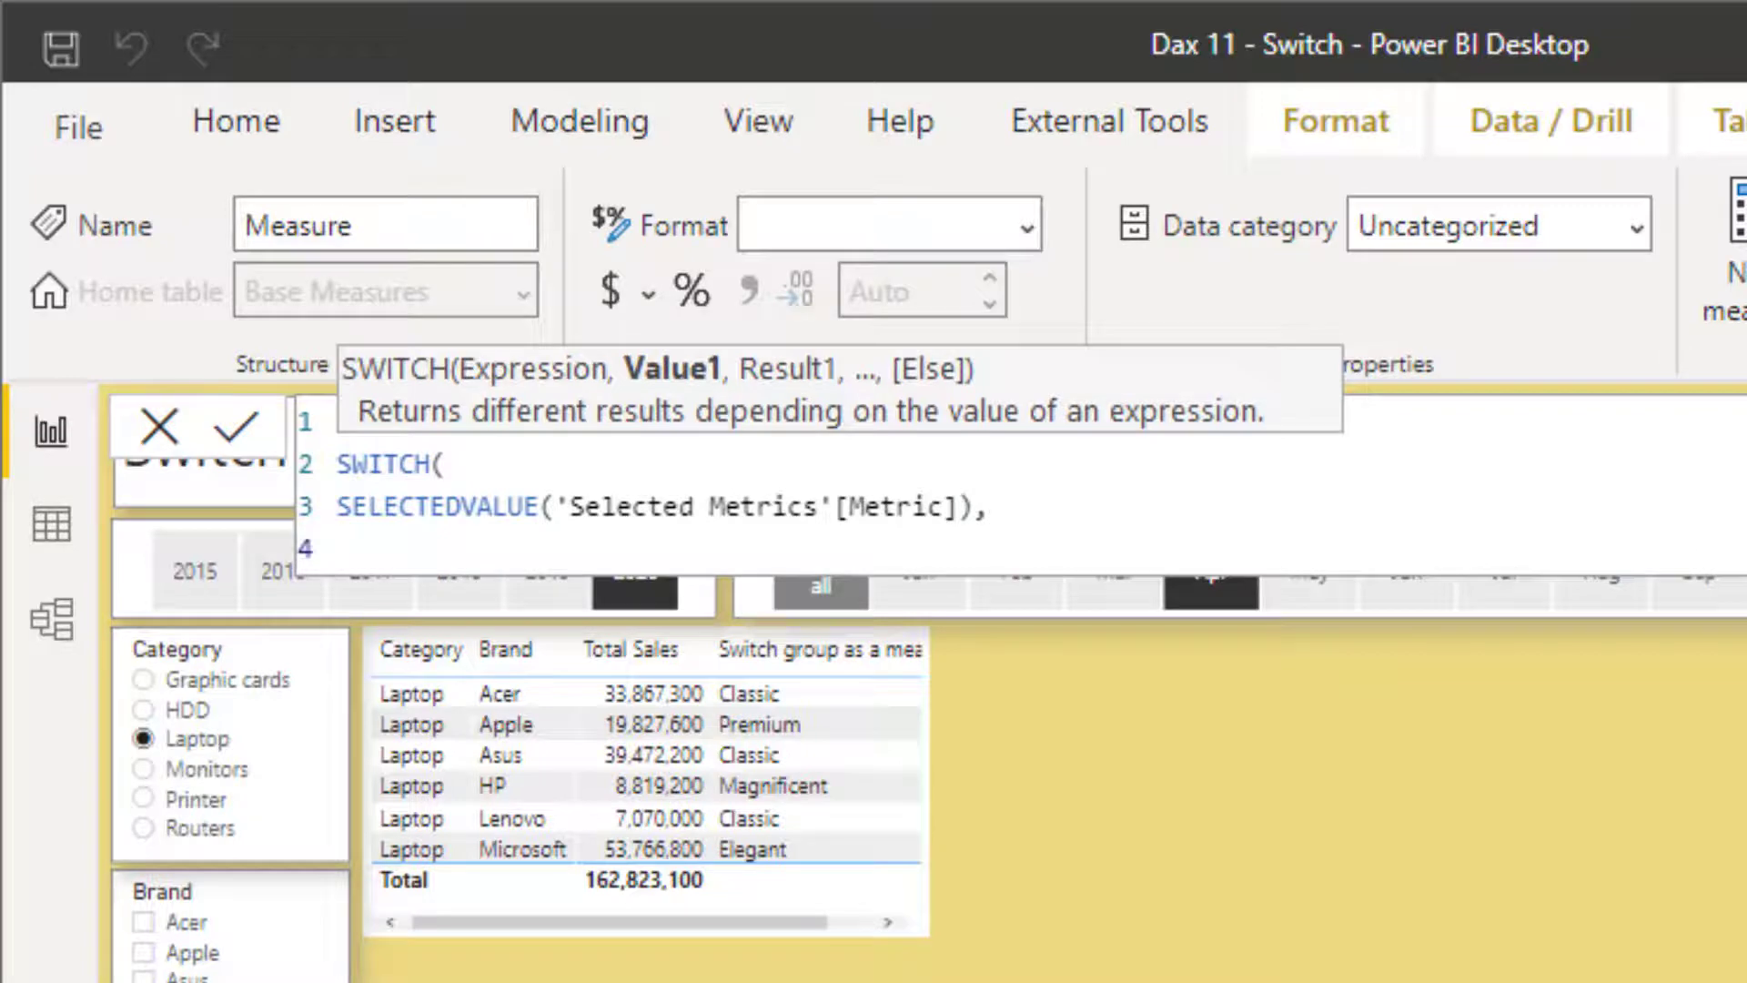
- Add the first SWITCH case, returning [Total Sales] for the value "Total Sales", and begin a new line
type("\"Total Sa")
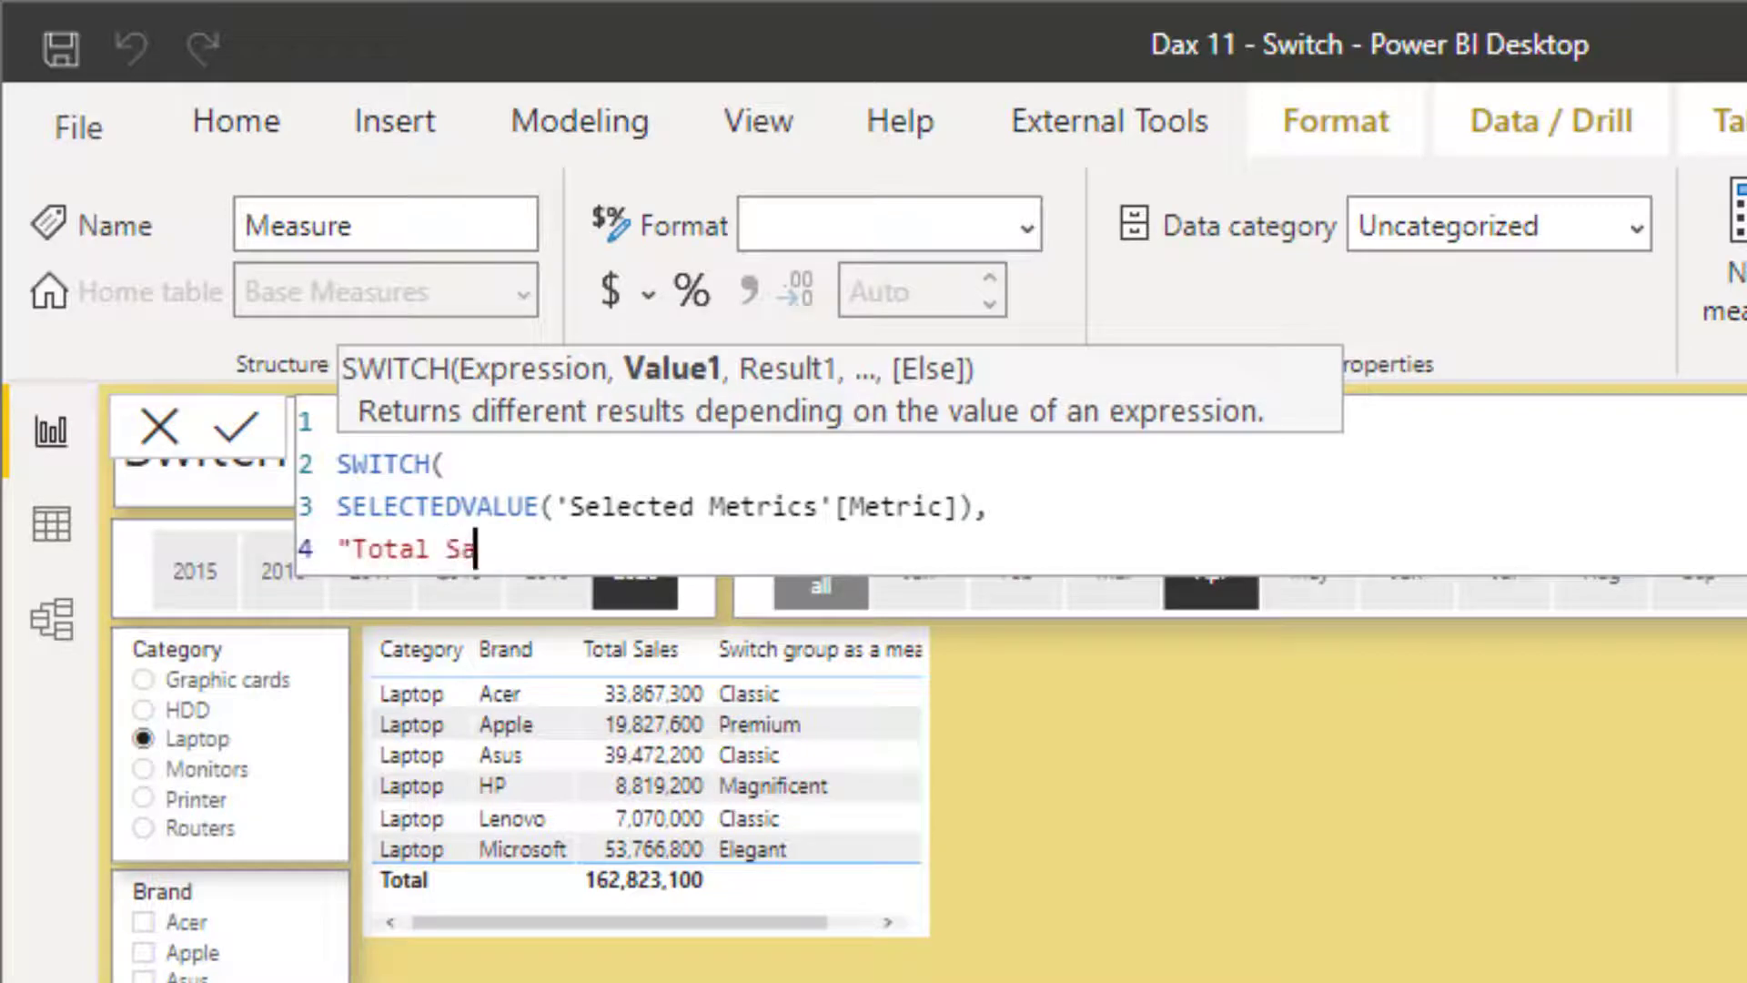
type("les\", ")
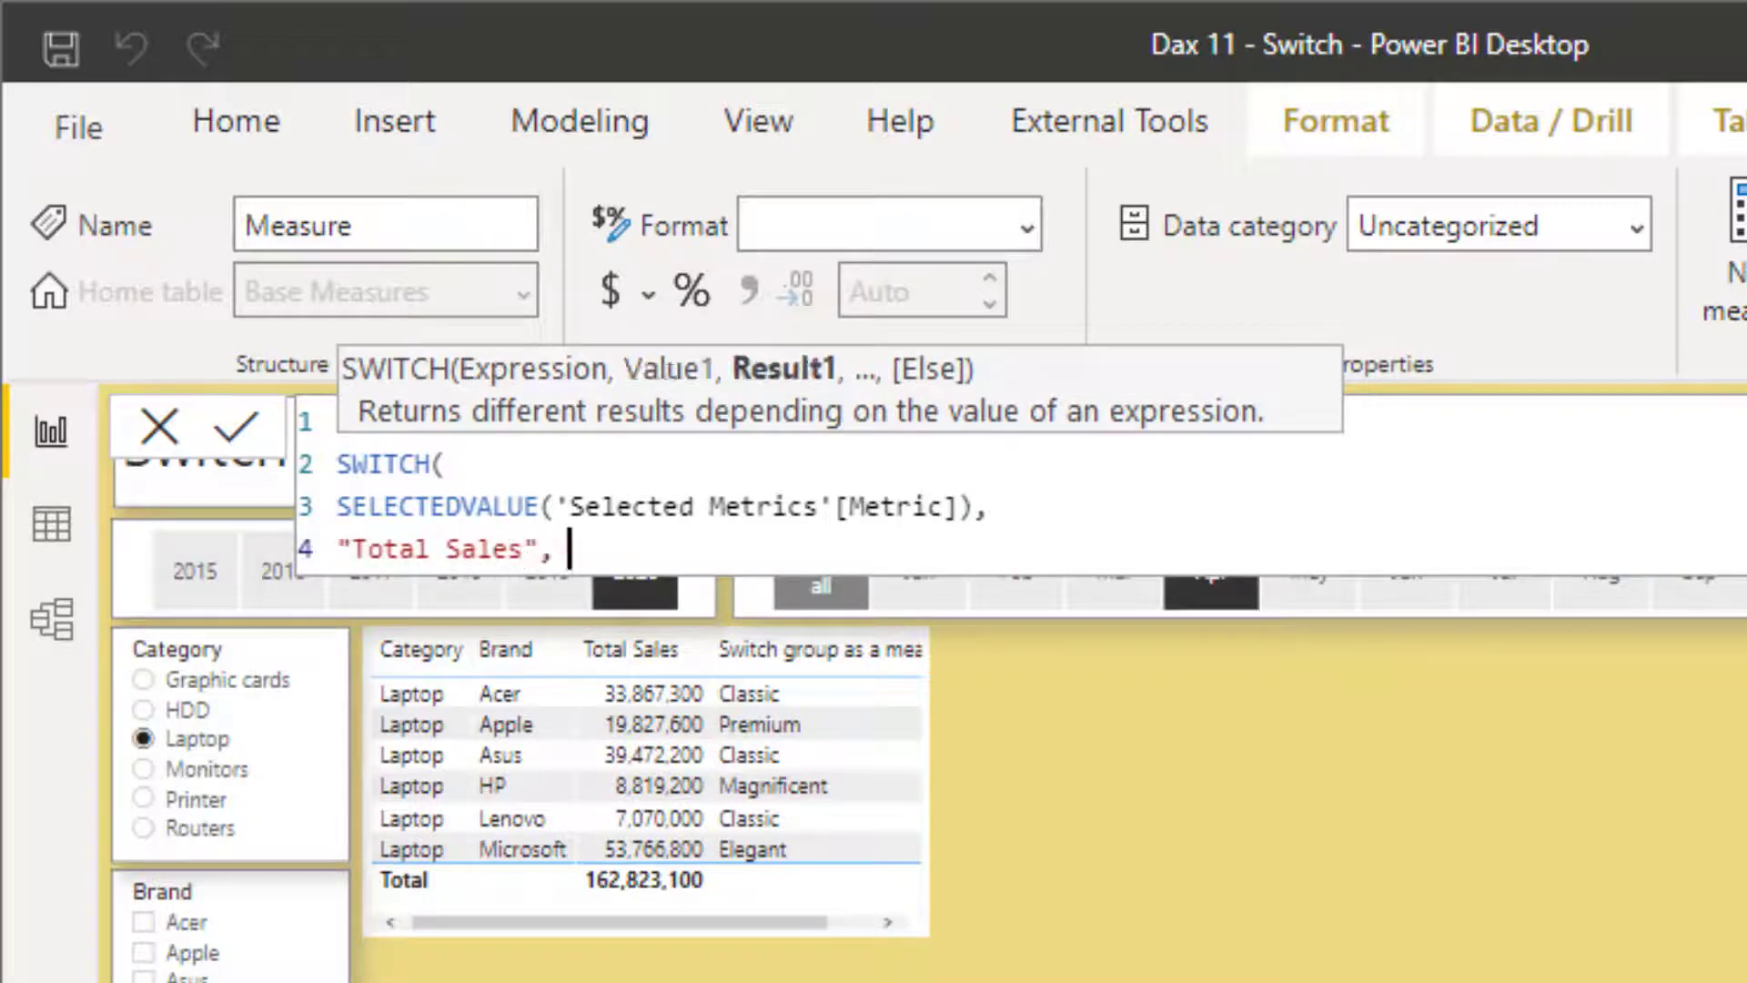
type("[")
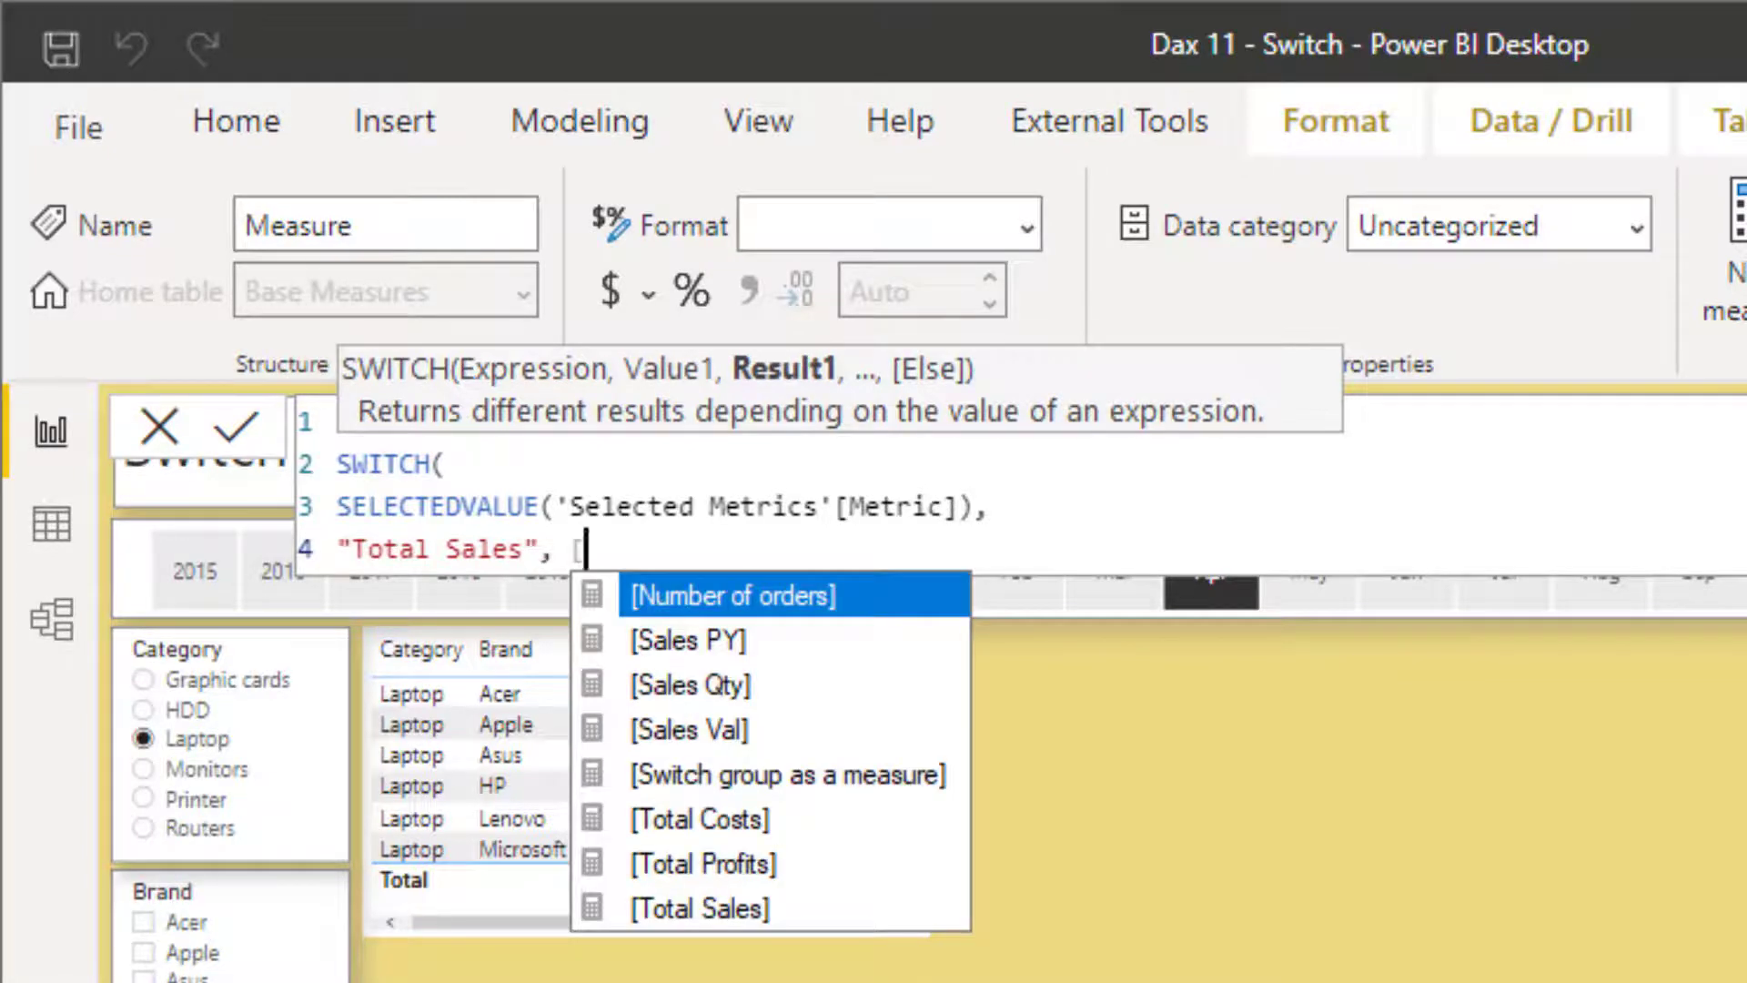
key("Down")
key("Down")
key("Down")
key("Down")
key("Down")
key("Down")
key("Down")
key("Tab")
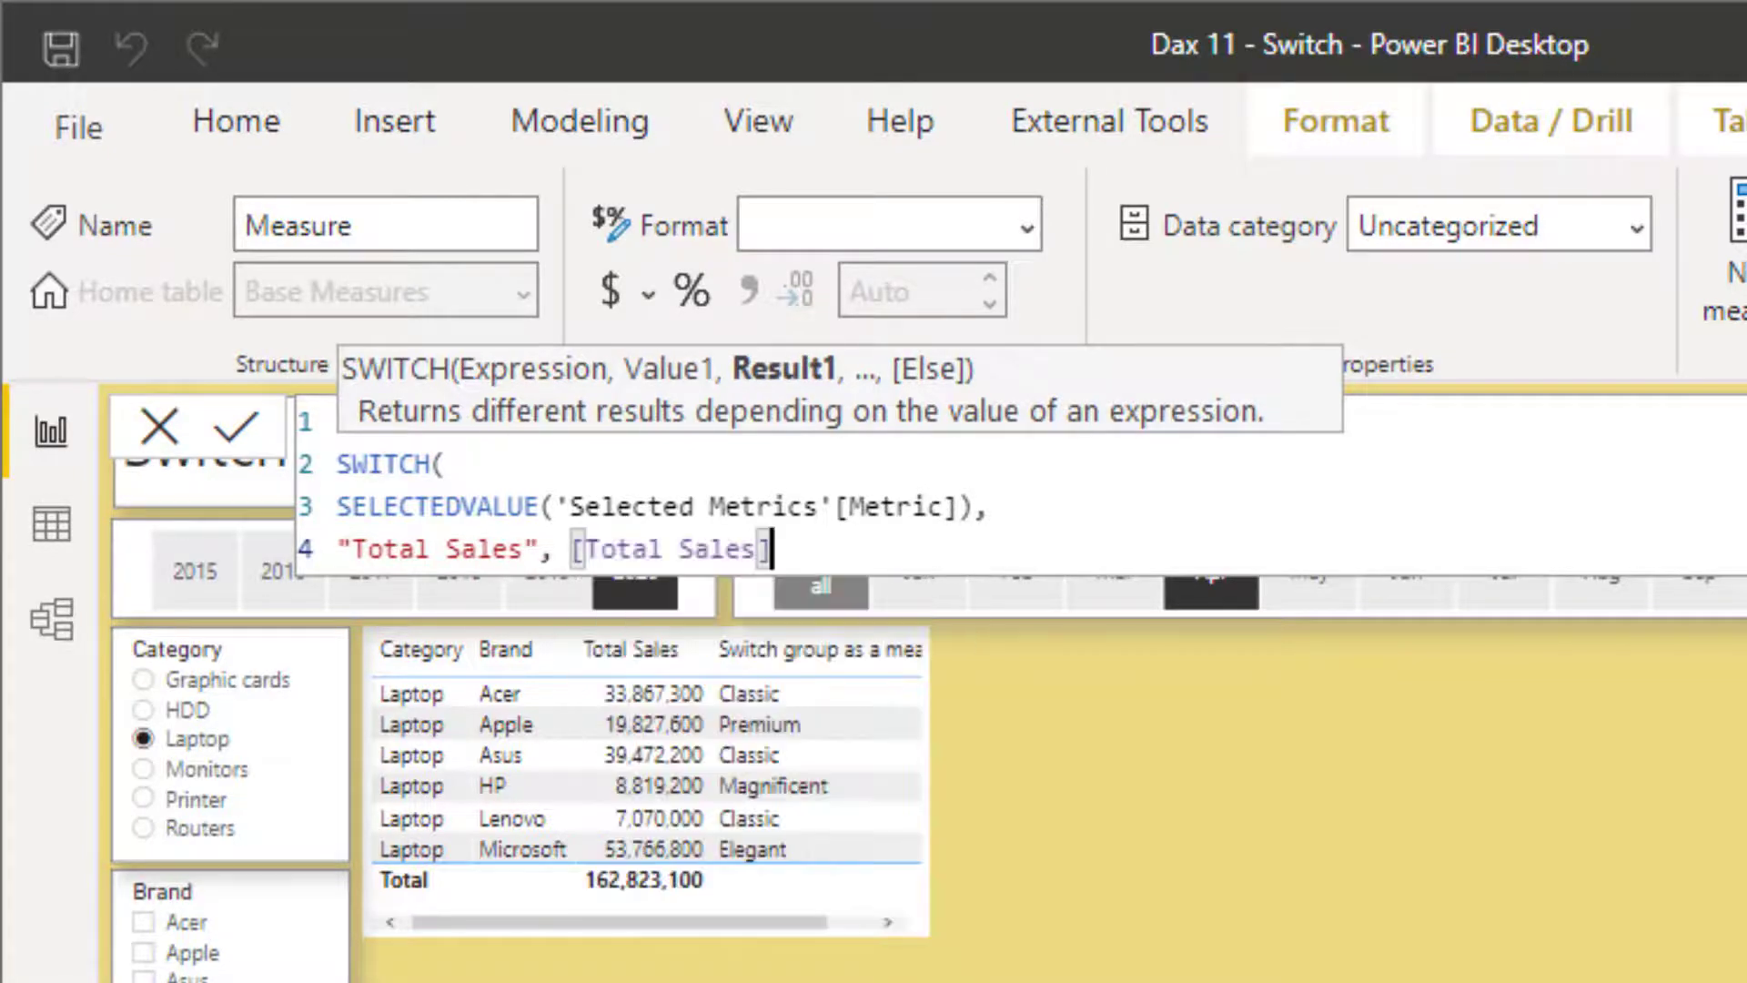
type(",")
key("Return")
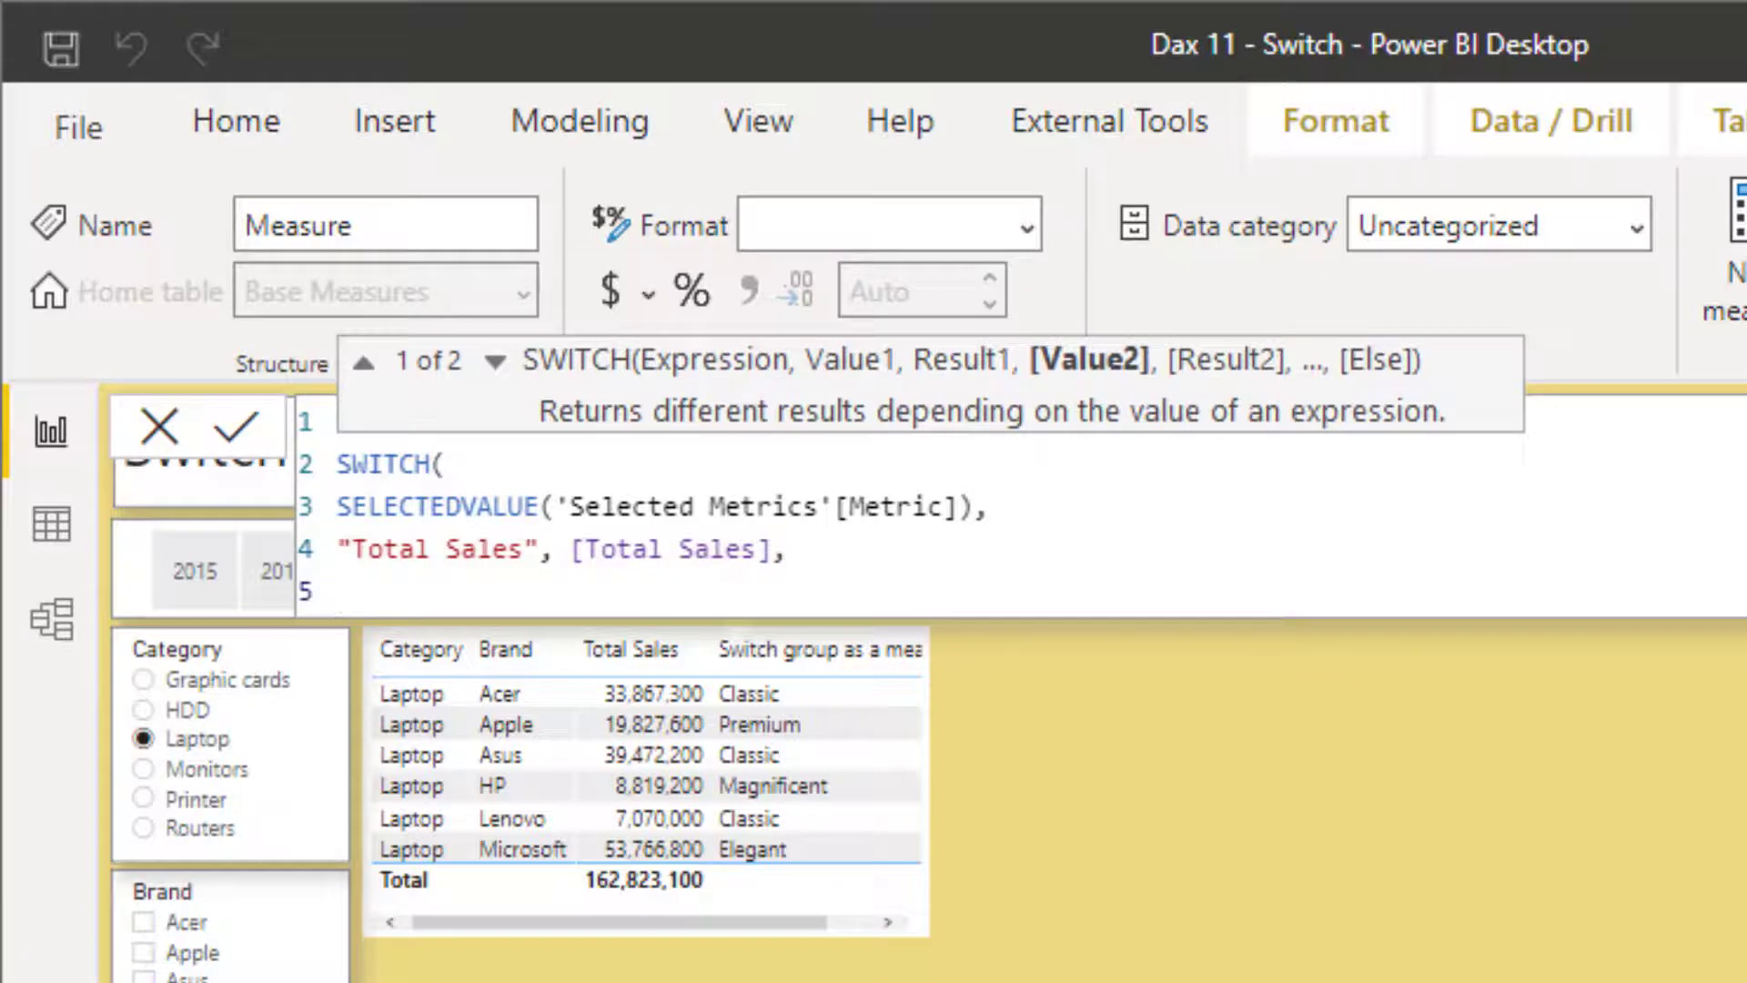
- Enter "Total Costs" as the second SWITCH value, with a capital T like the first case
type("\"total")
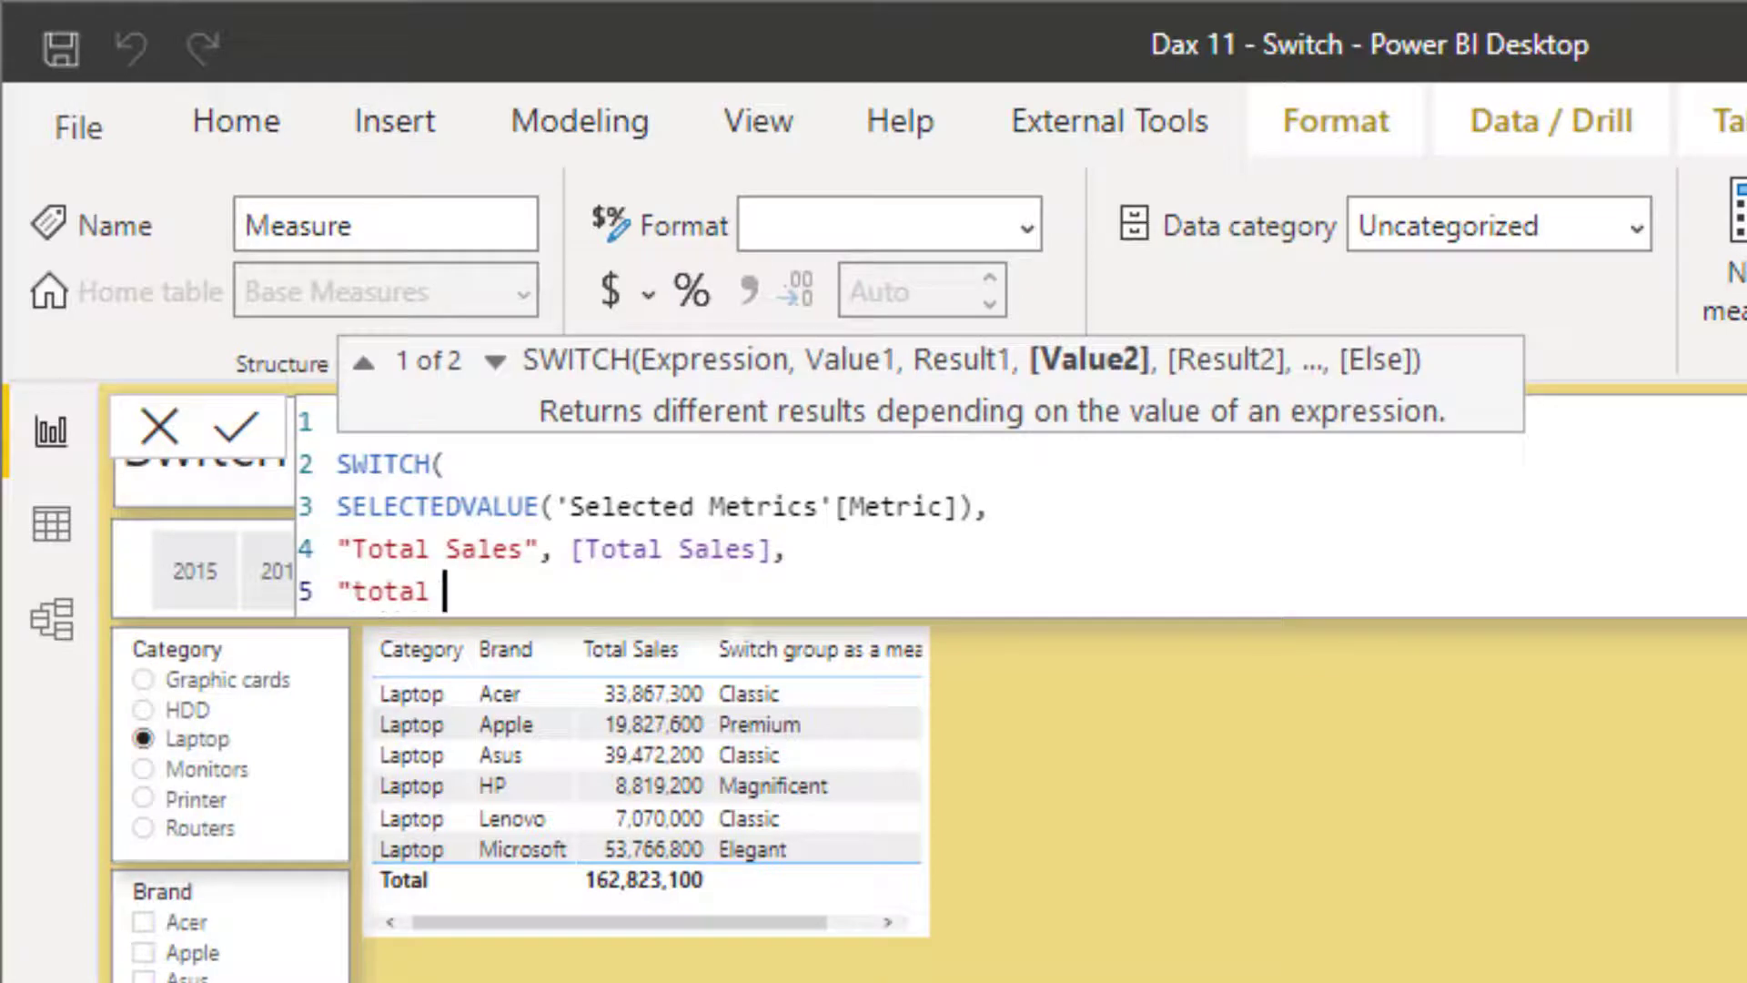
key("Left")
key("Home")
key("Right")
key("Delete")
type("T")
key("End")
type("Costs")
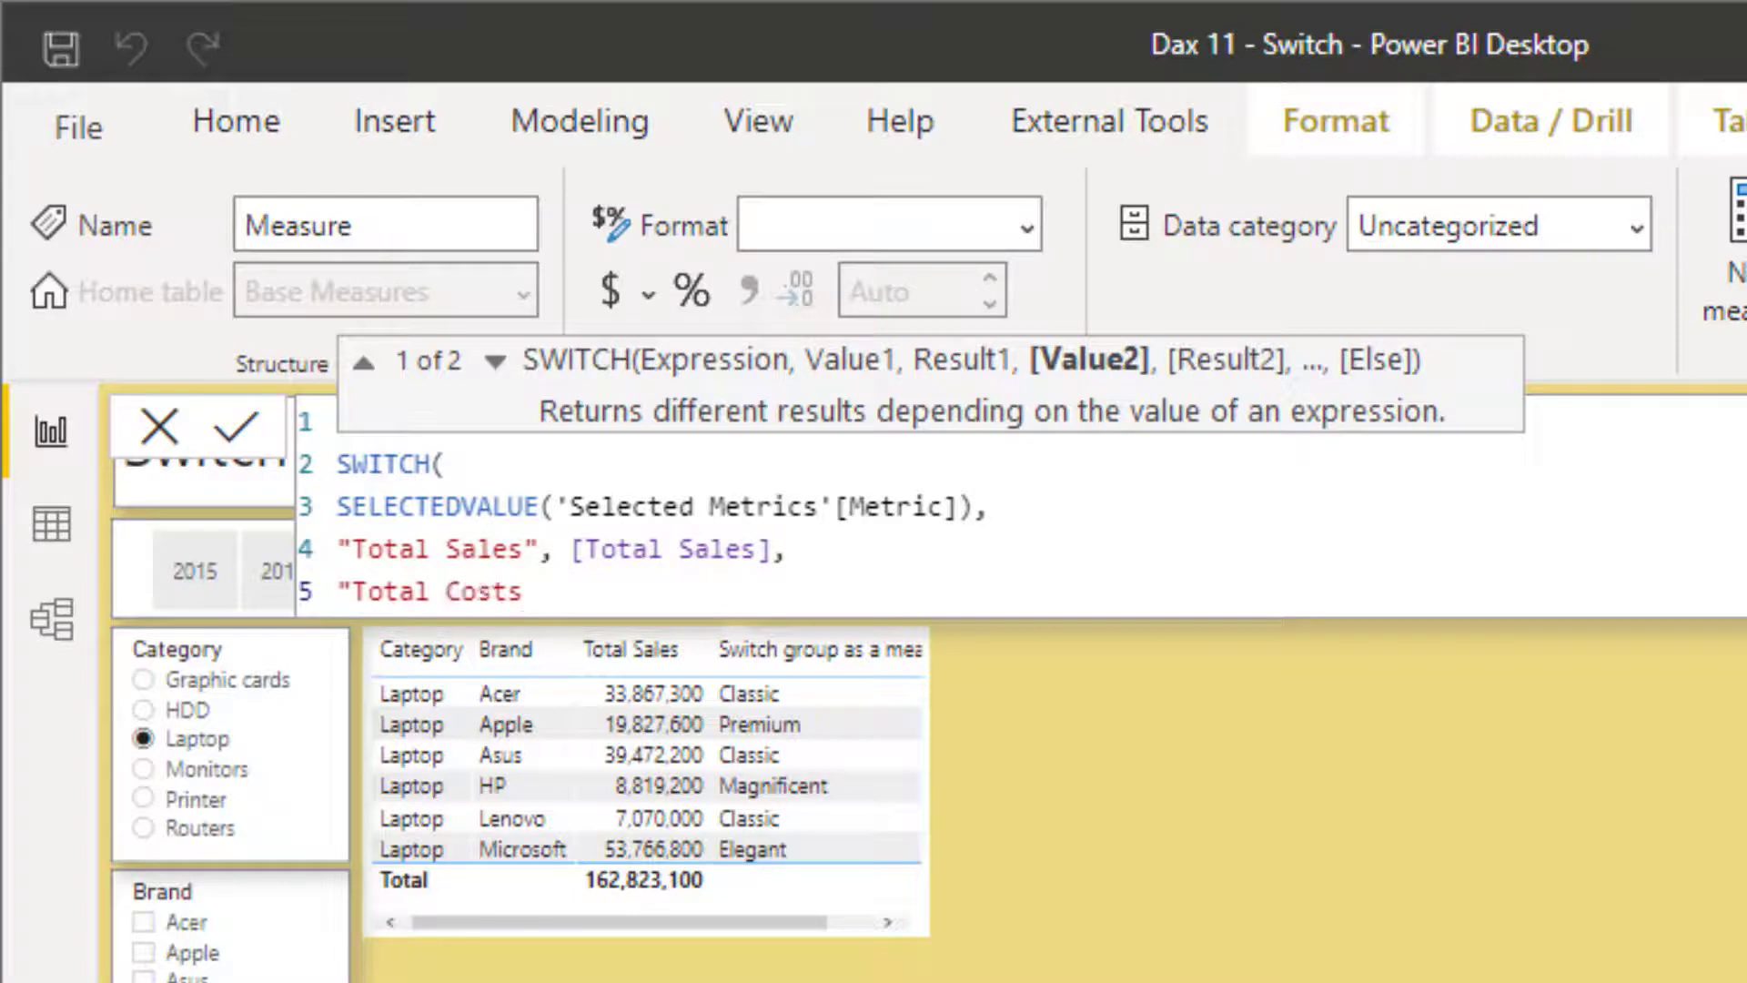
- Return [Total Costs] for the "Total Costs" value and begin a new line in the formula
type("\", [")
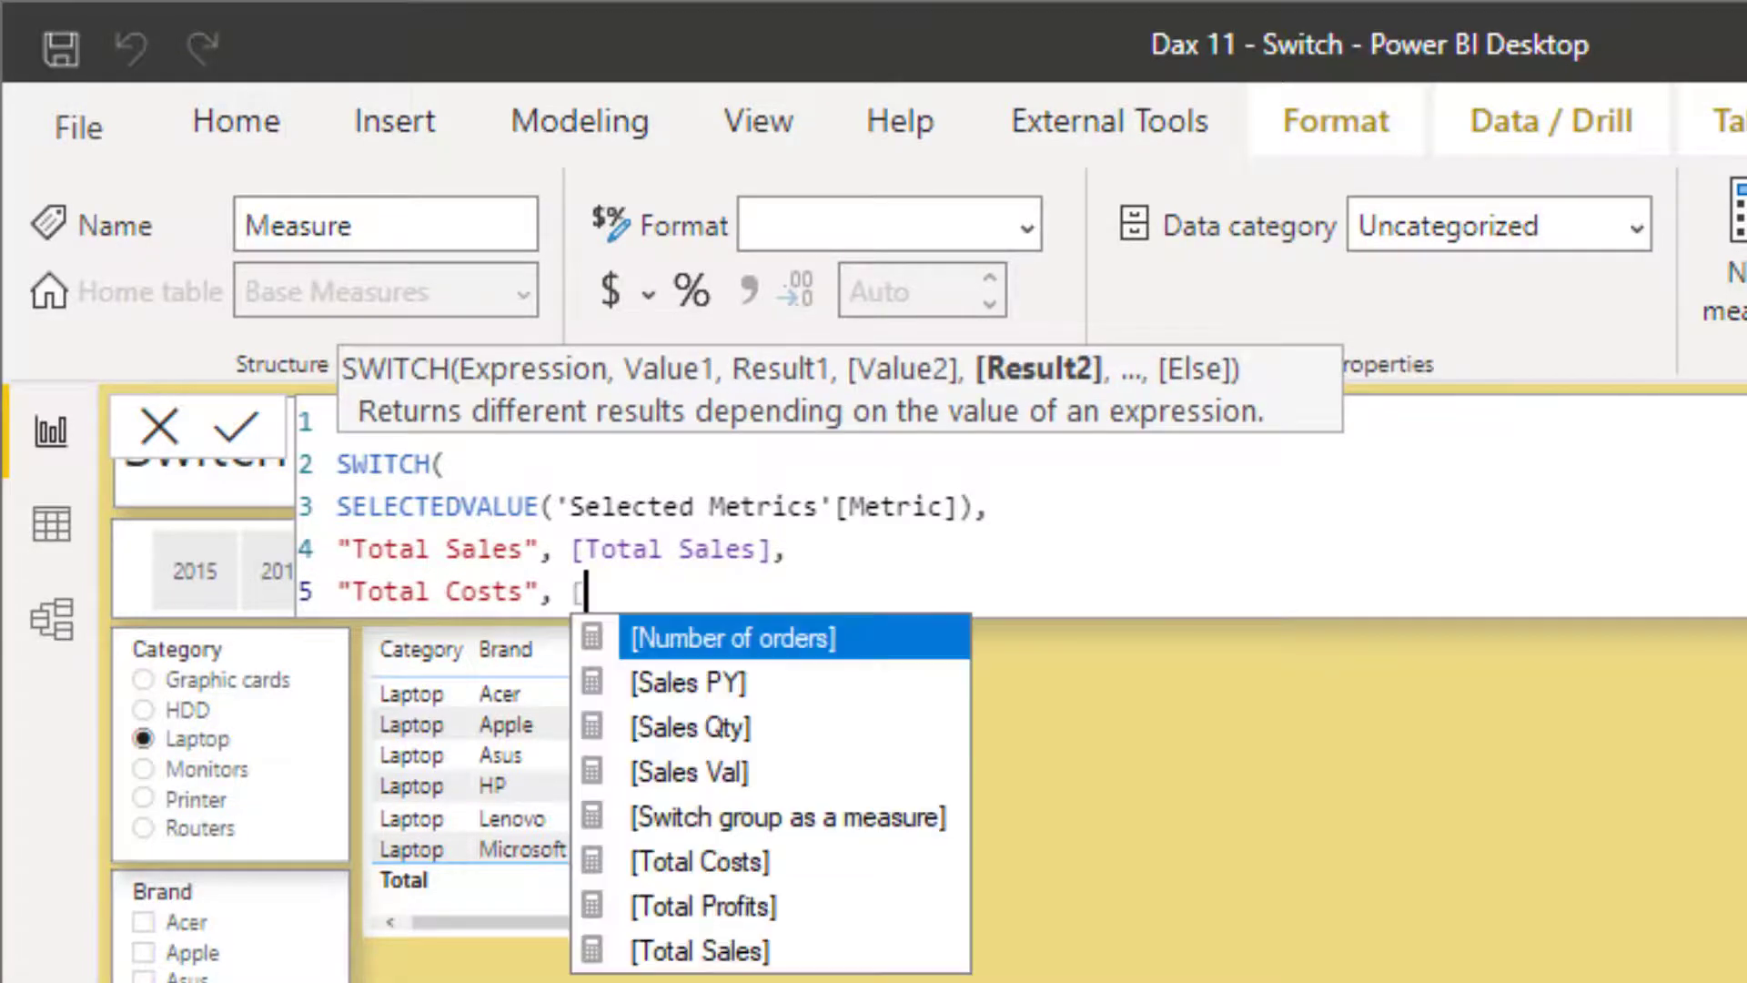
key("Escape")
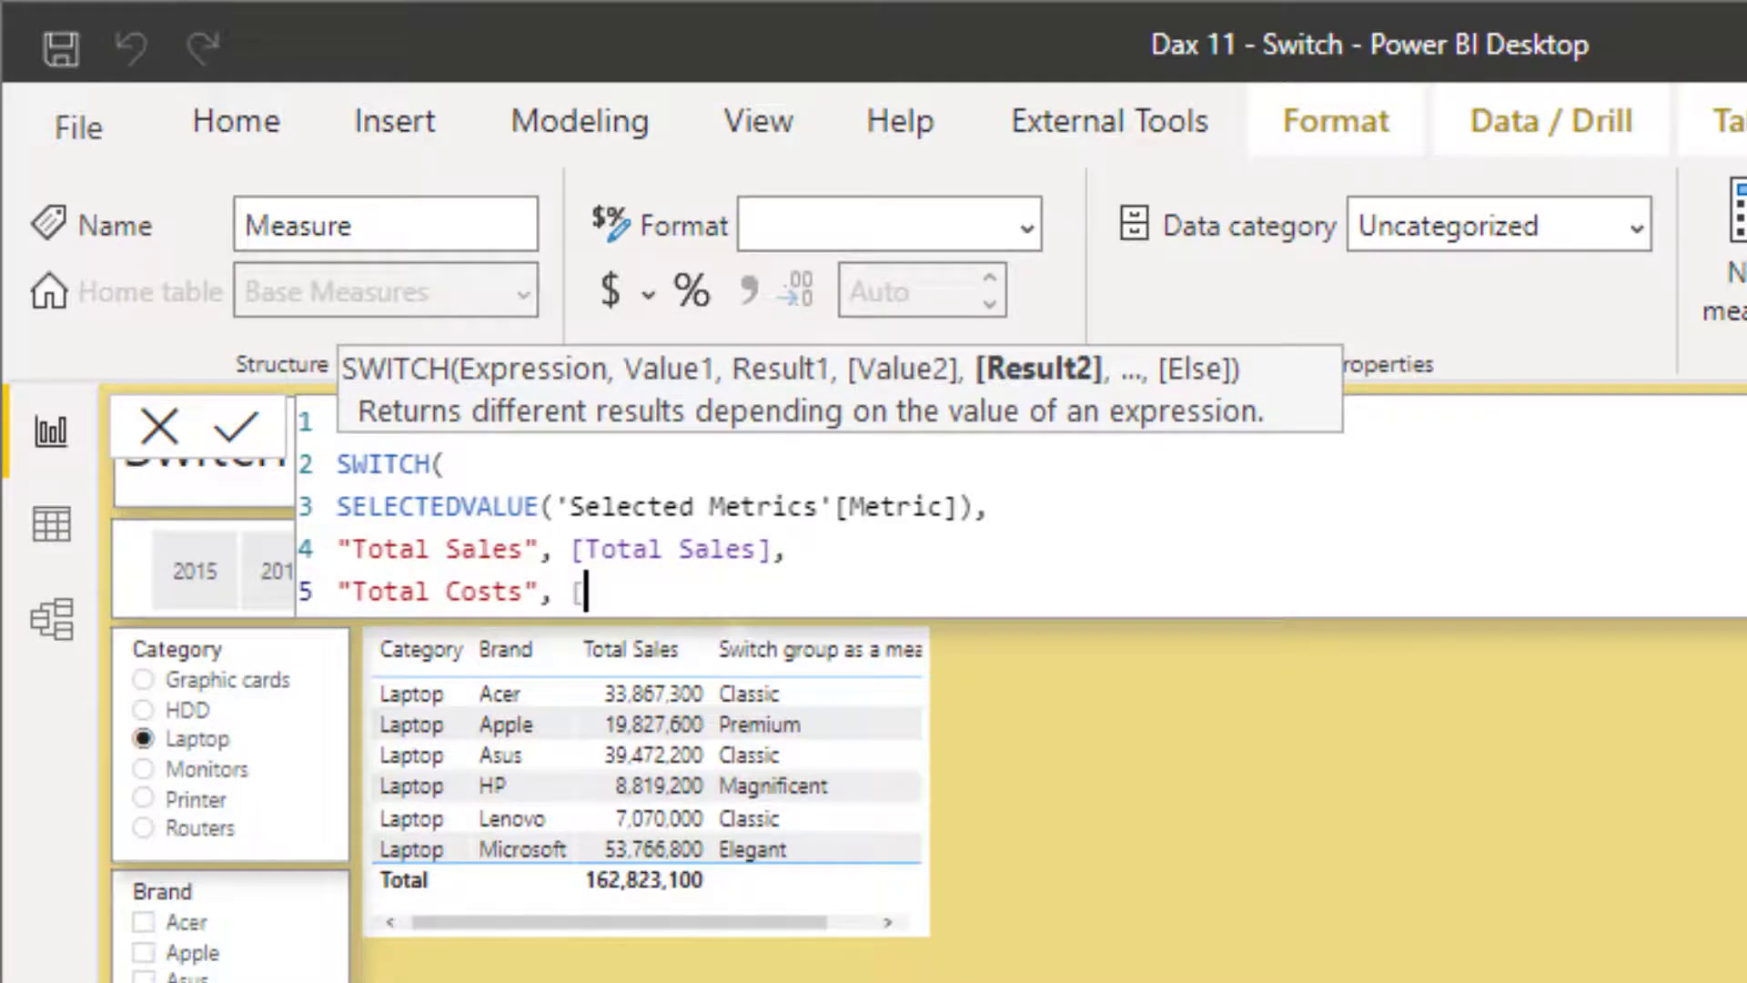
type("T")
key("Down")
key("Up")
key("Tab")
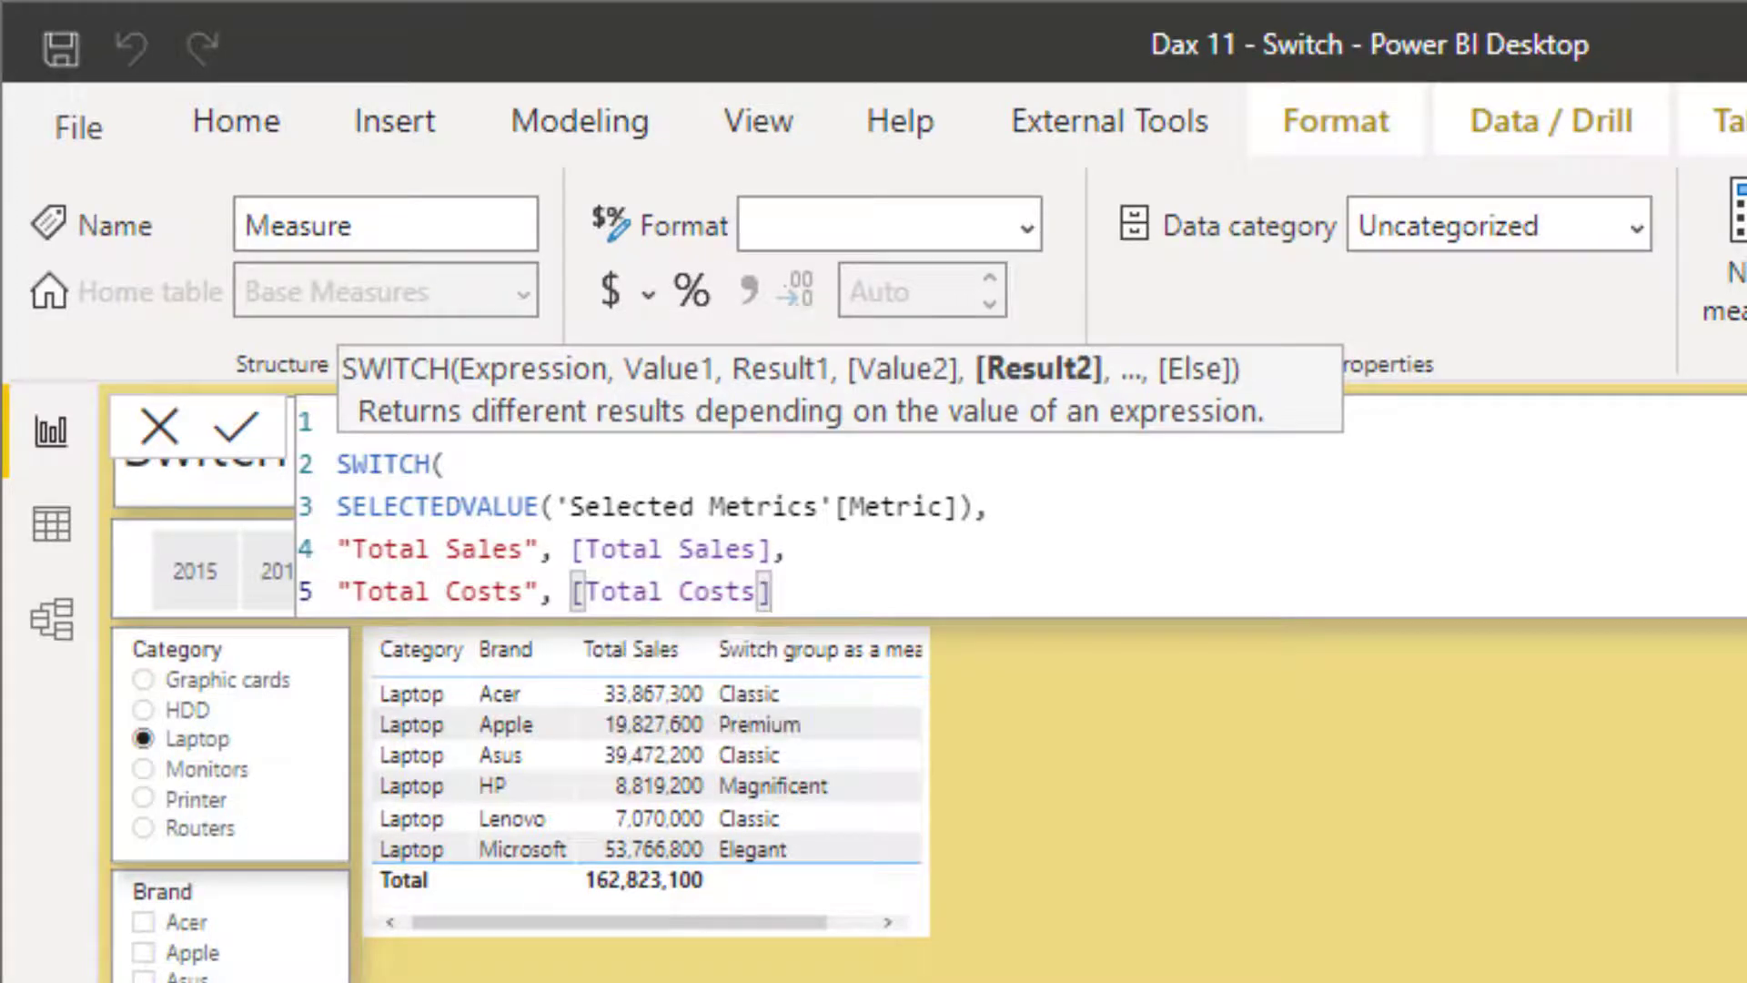
type(",")
key("shift+Return")
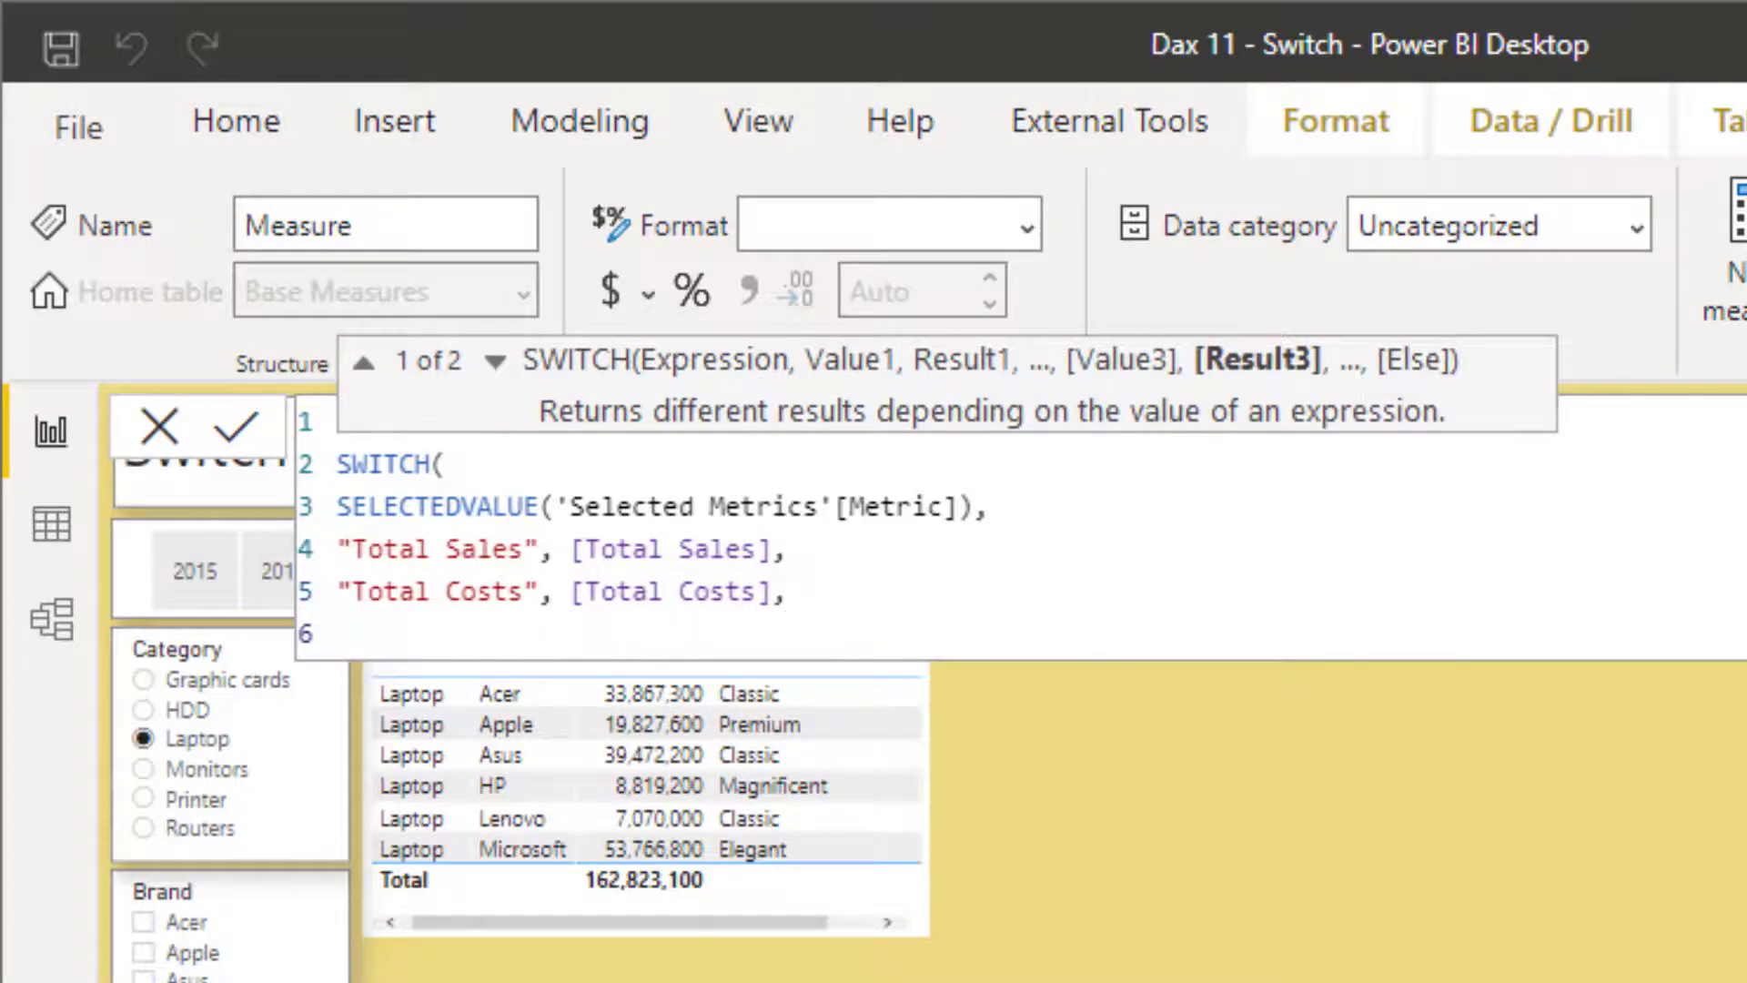
- Add the third SWITCH case, returning [Total Profits] for the value "Total Profits", and begin a new line
type("\"Total ")
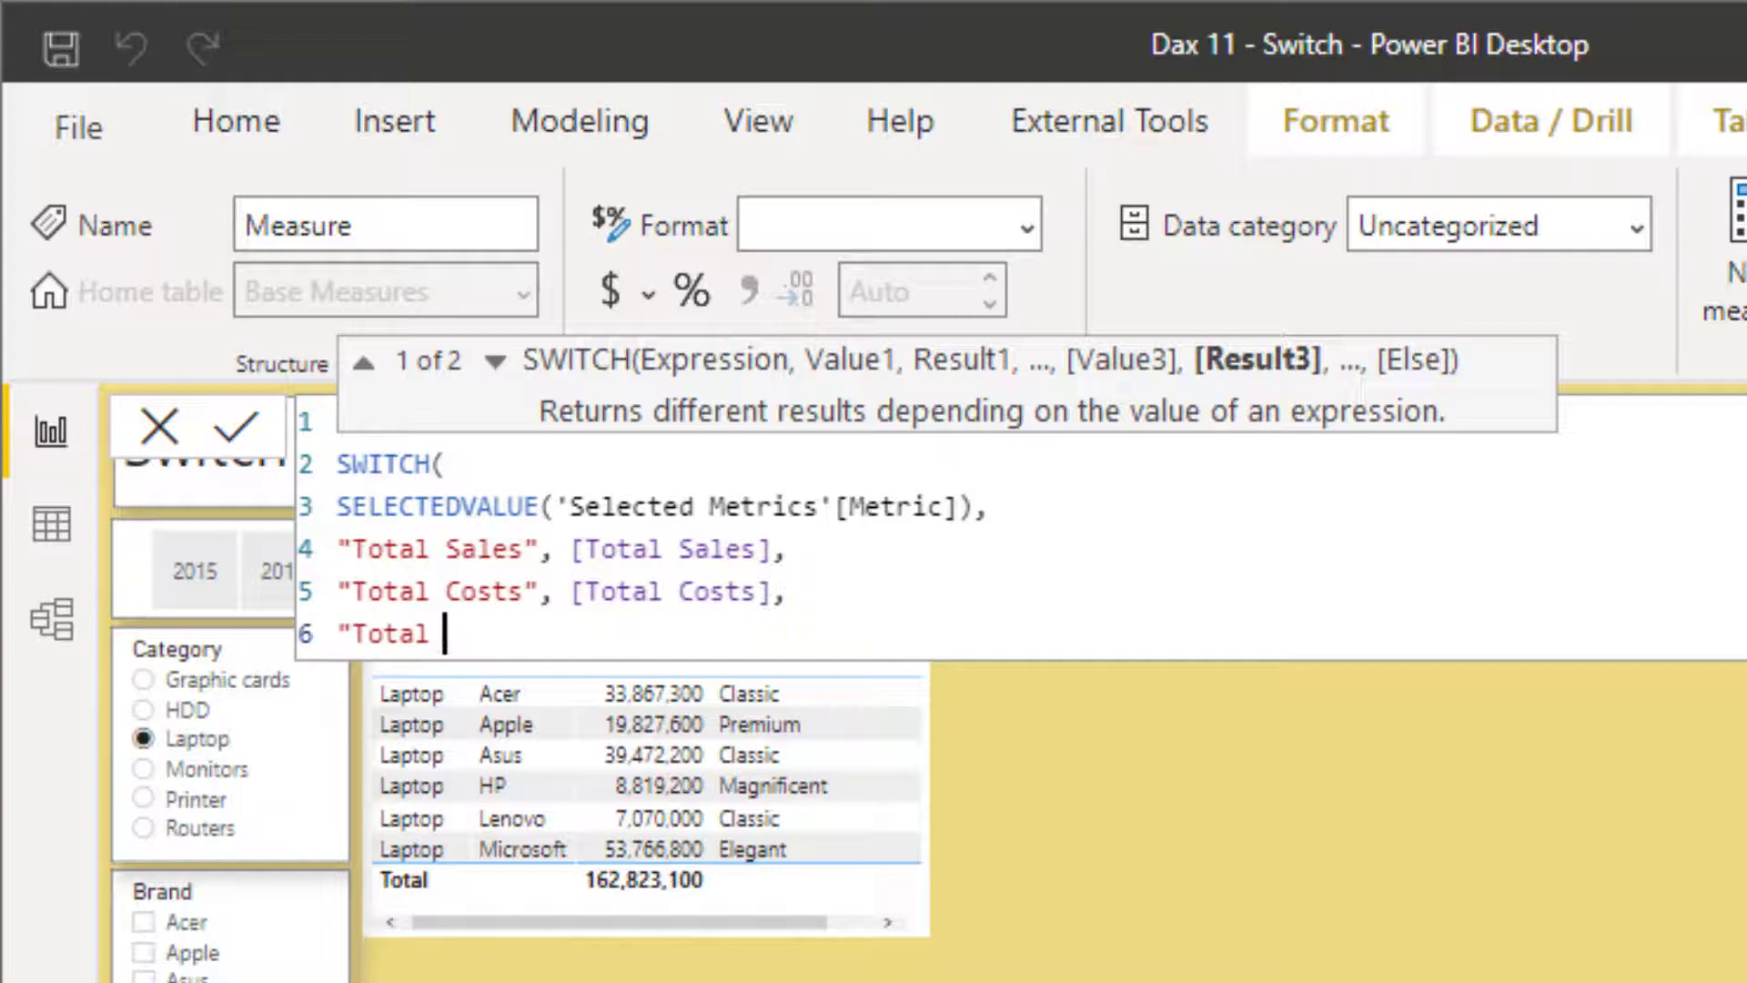
type("Profits")
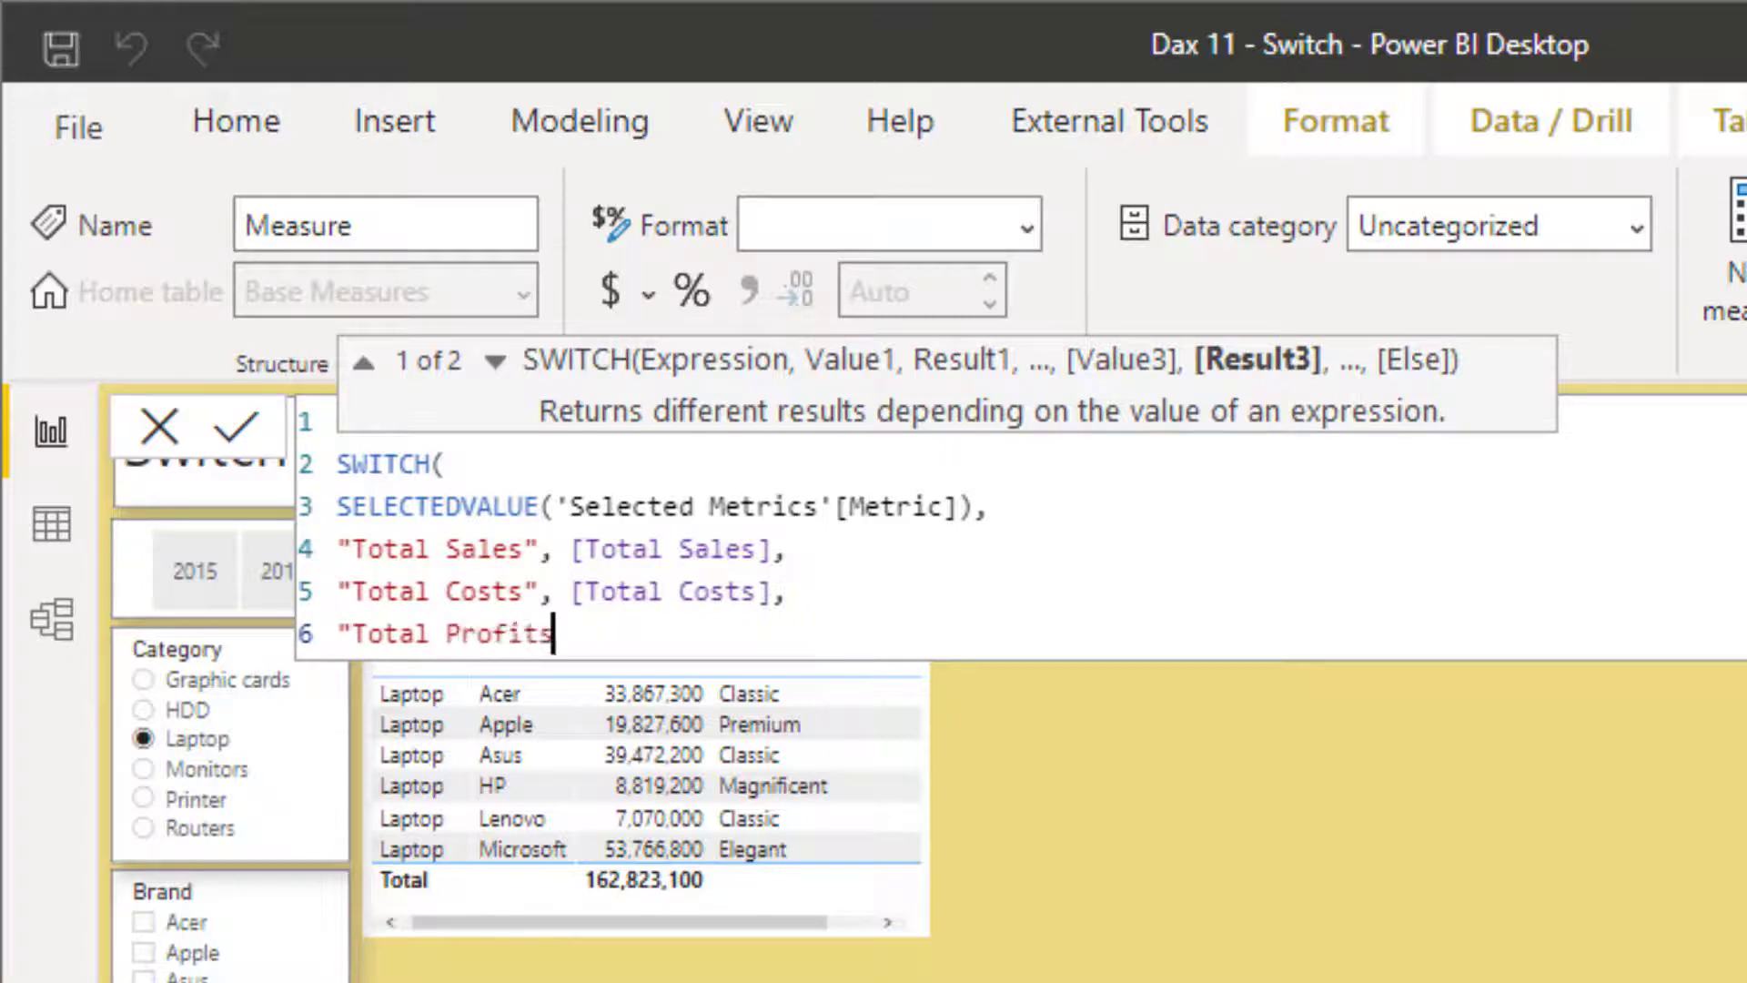
type("\", [")
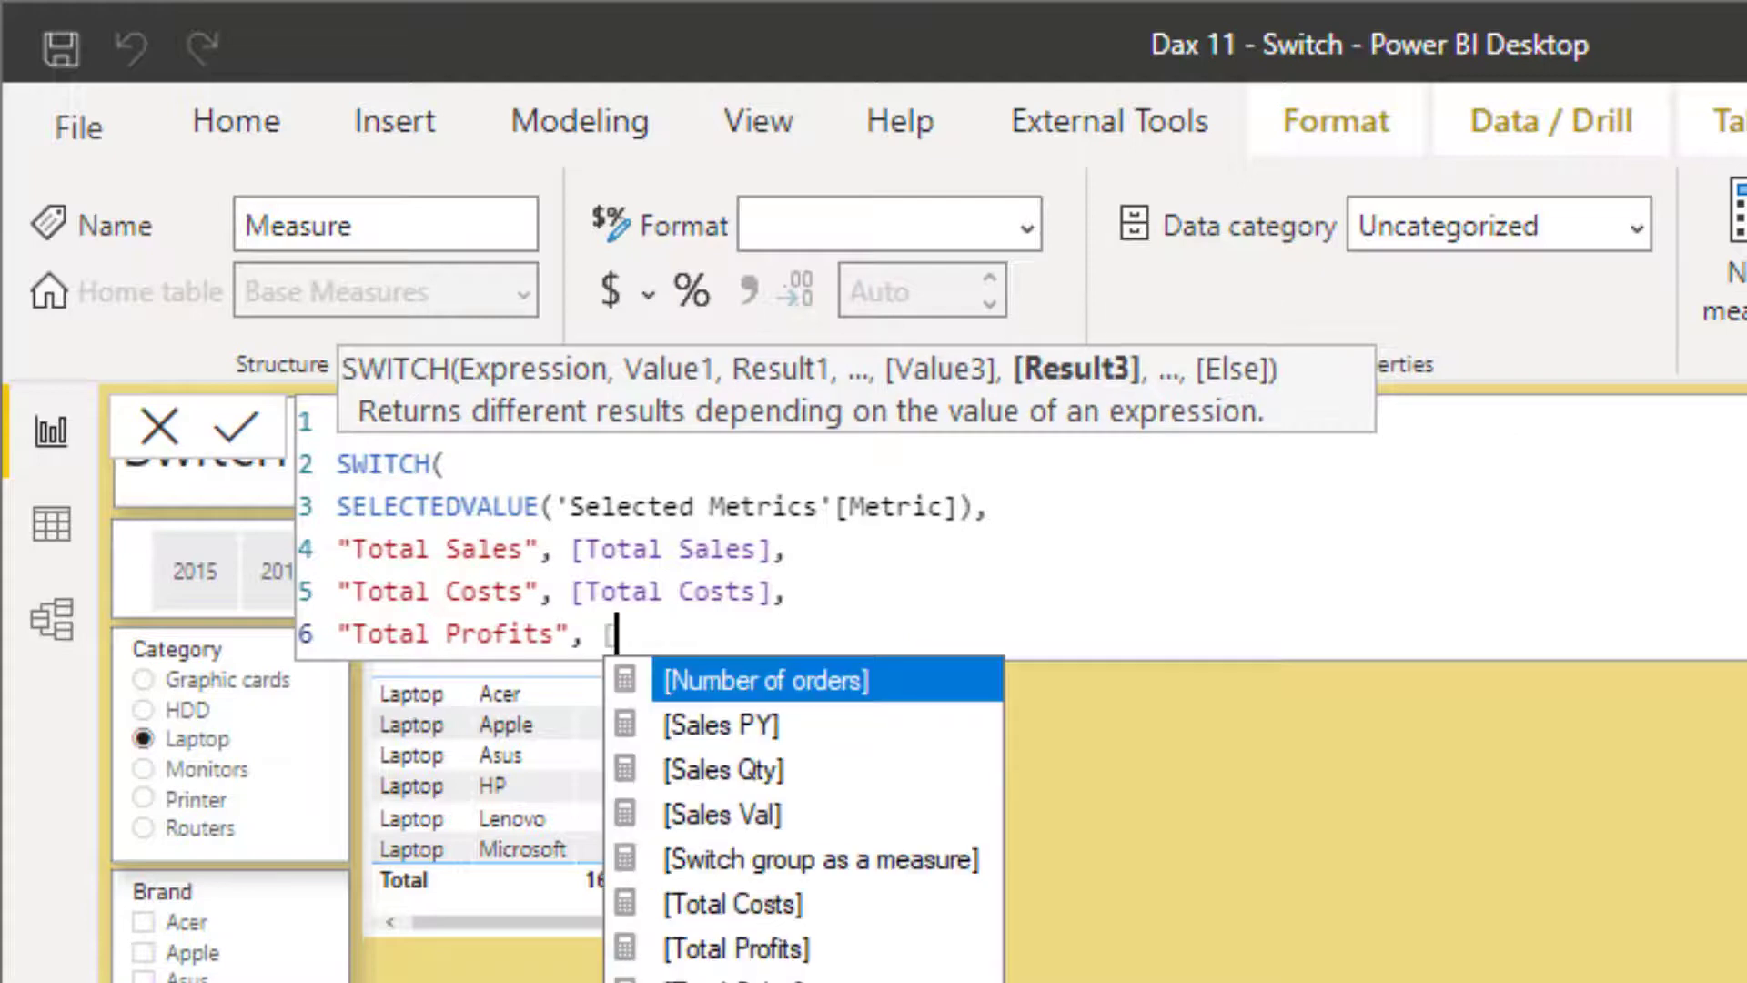
type("total Profits")
key("Tab")
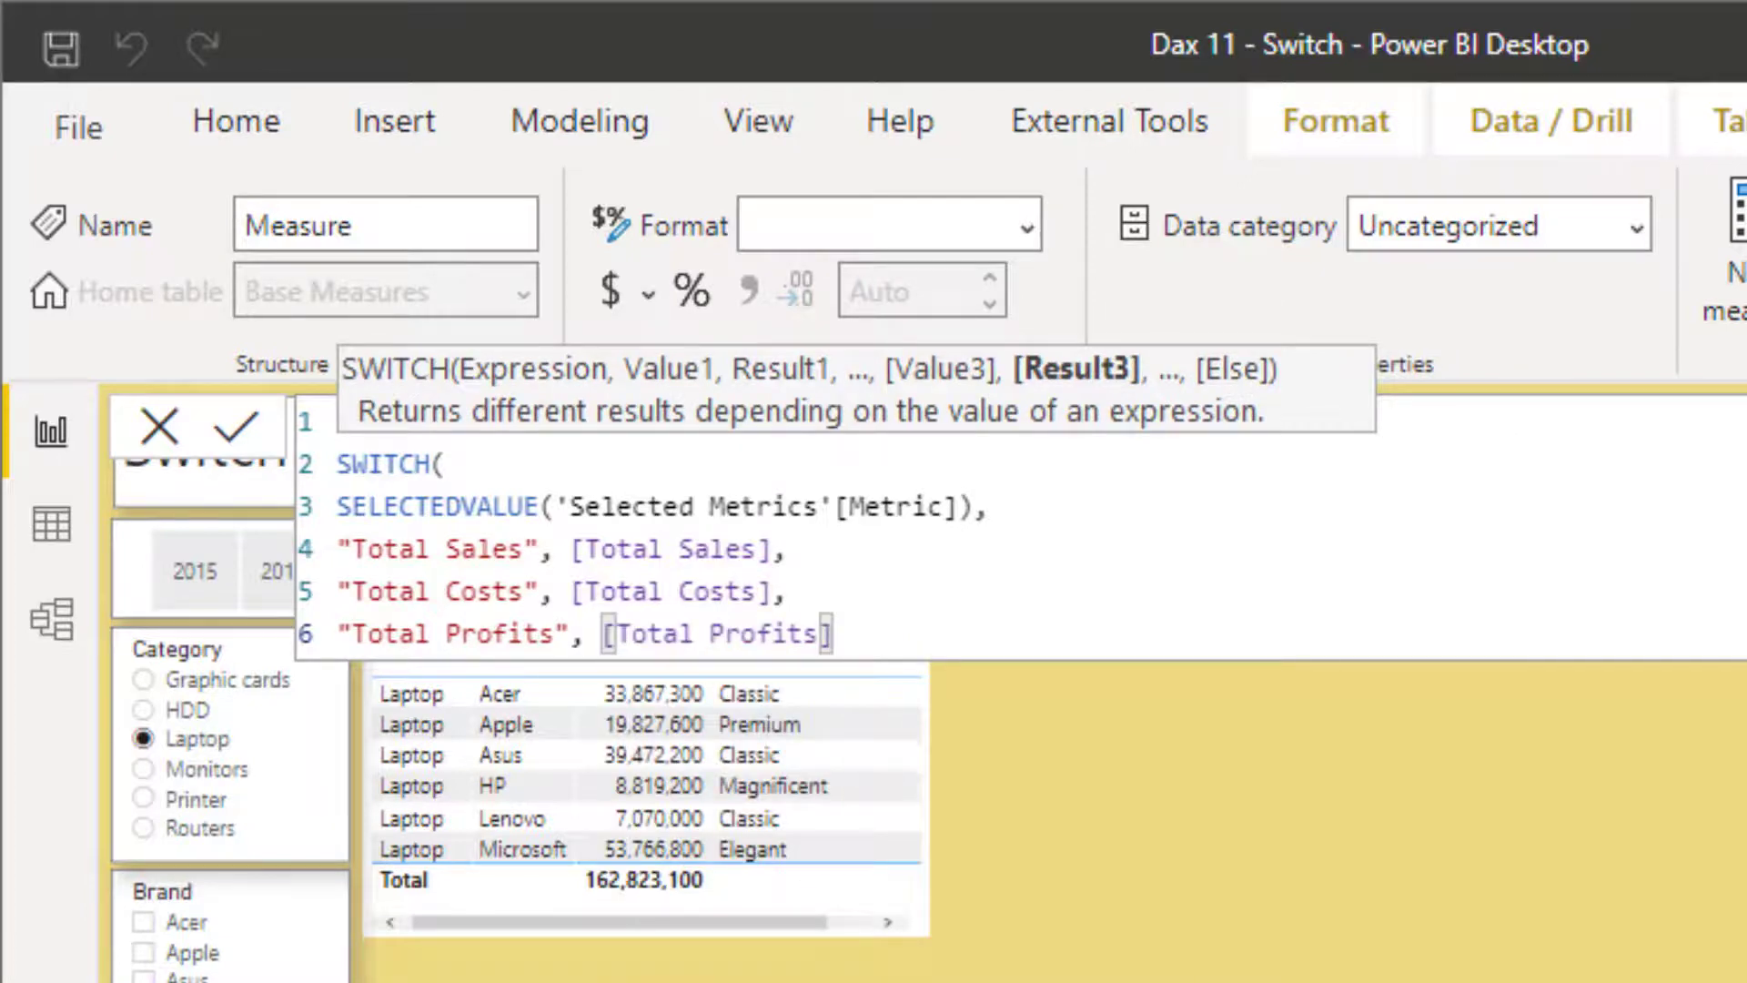
type(",")
key("Return")
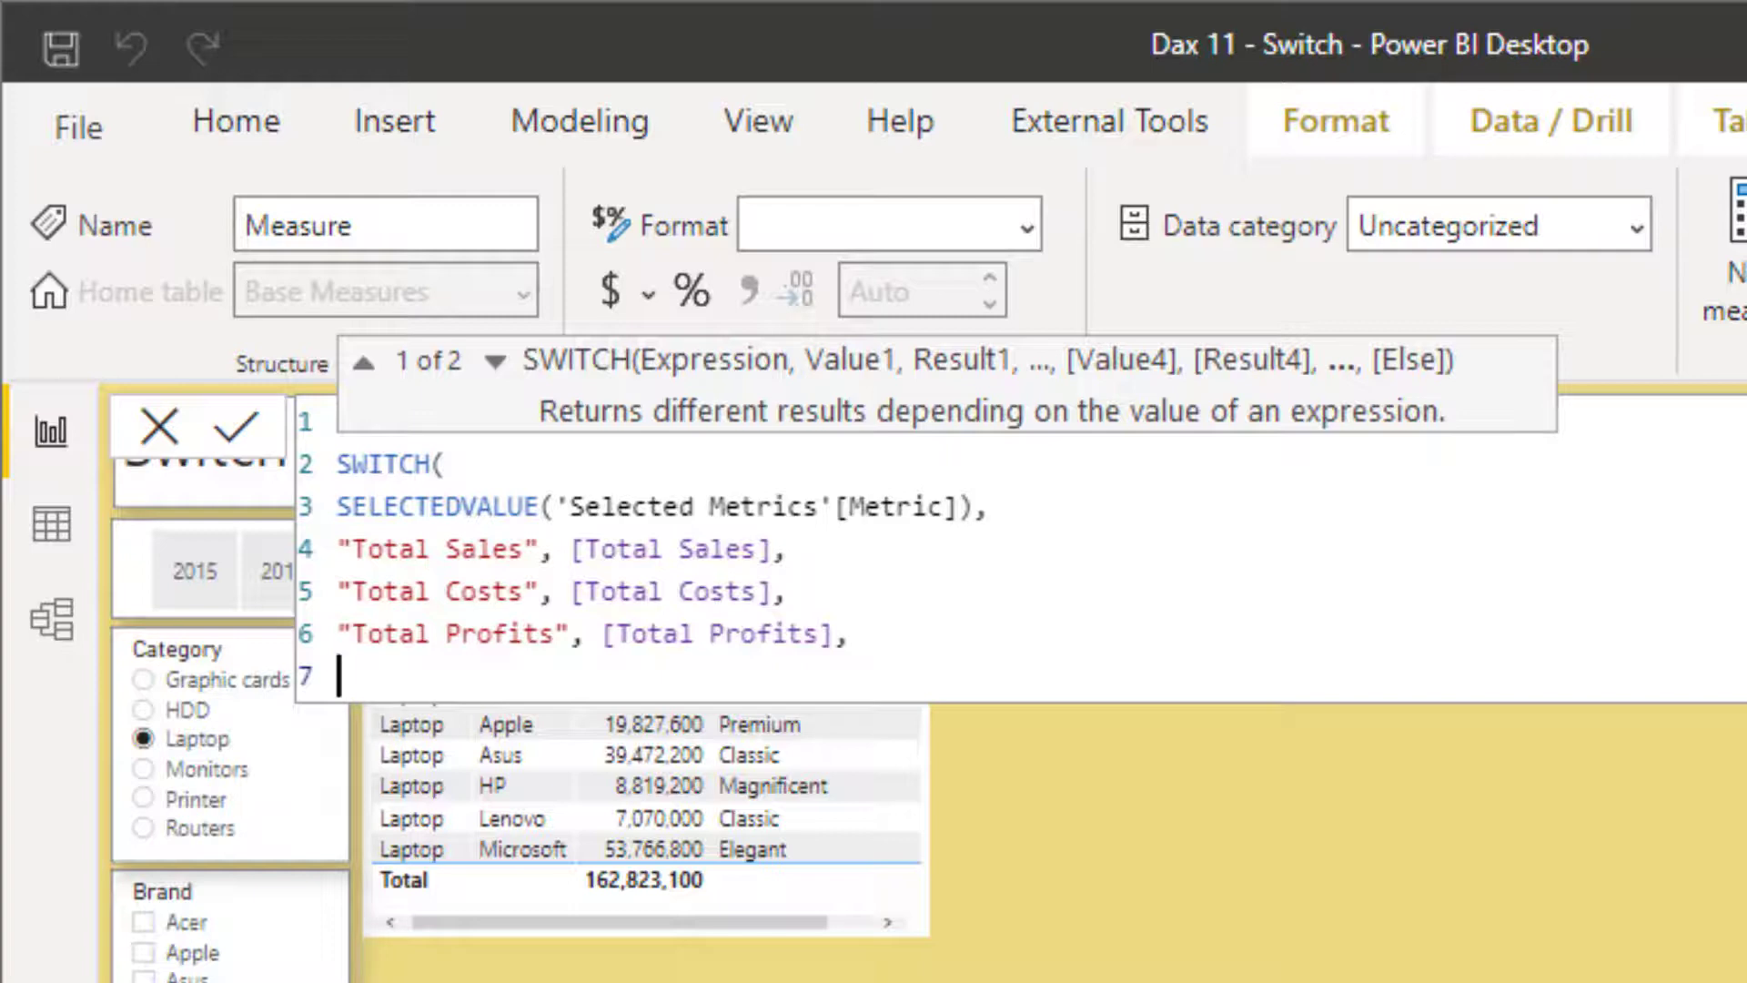
- Use [Total Sales] as the SWITCH's else result, close the formula and commit the measure
type("[Total")
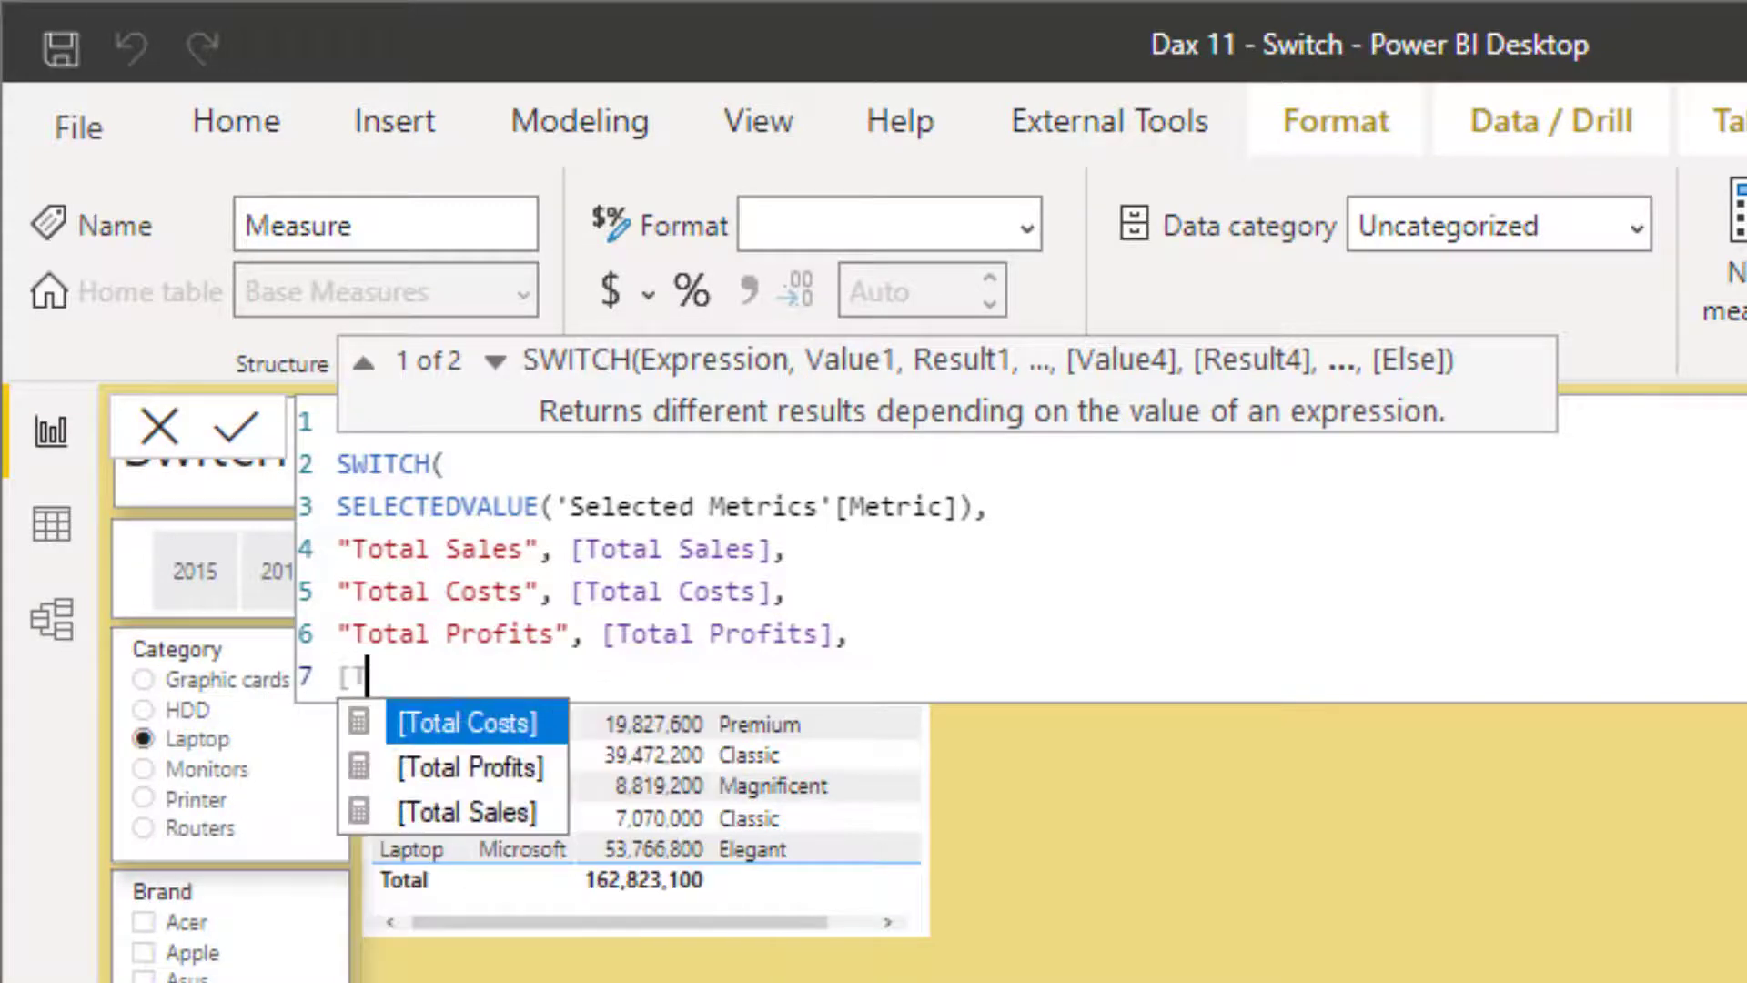
key("Down")
key("Down")
key("Tab")
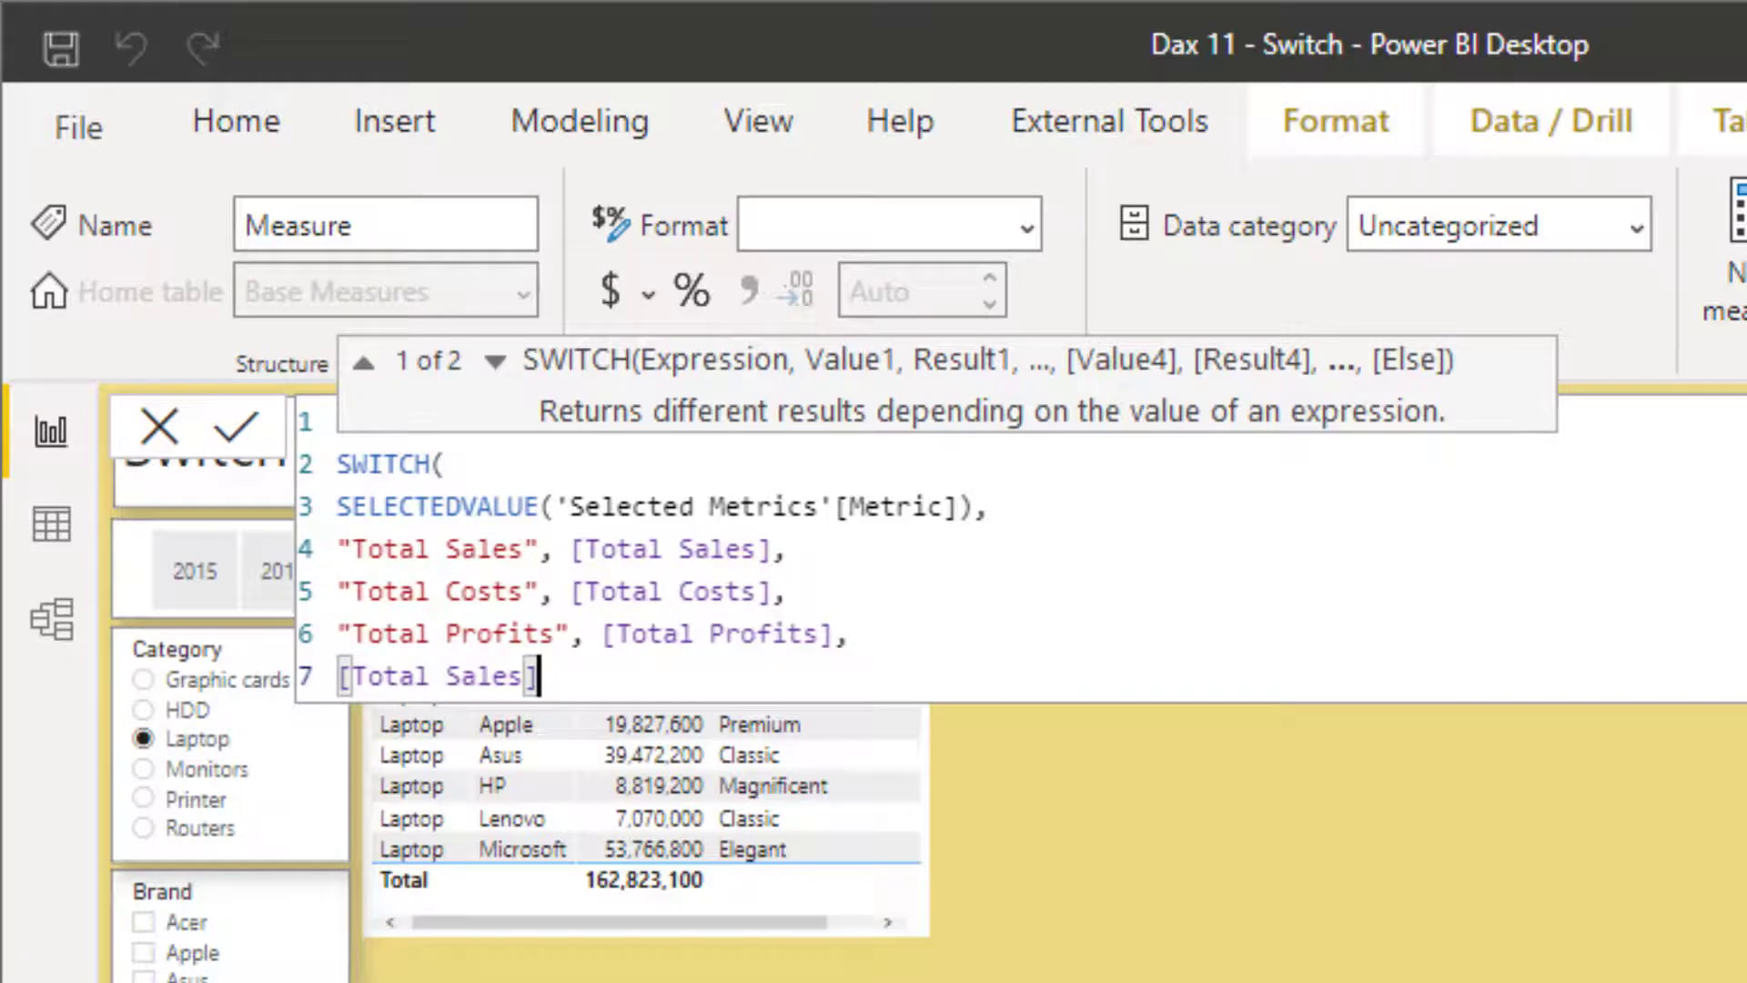
type(")")
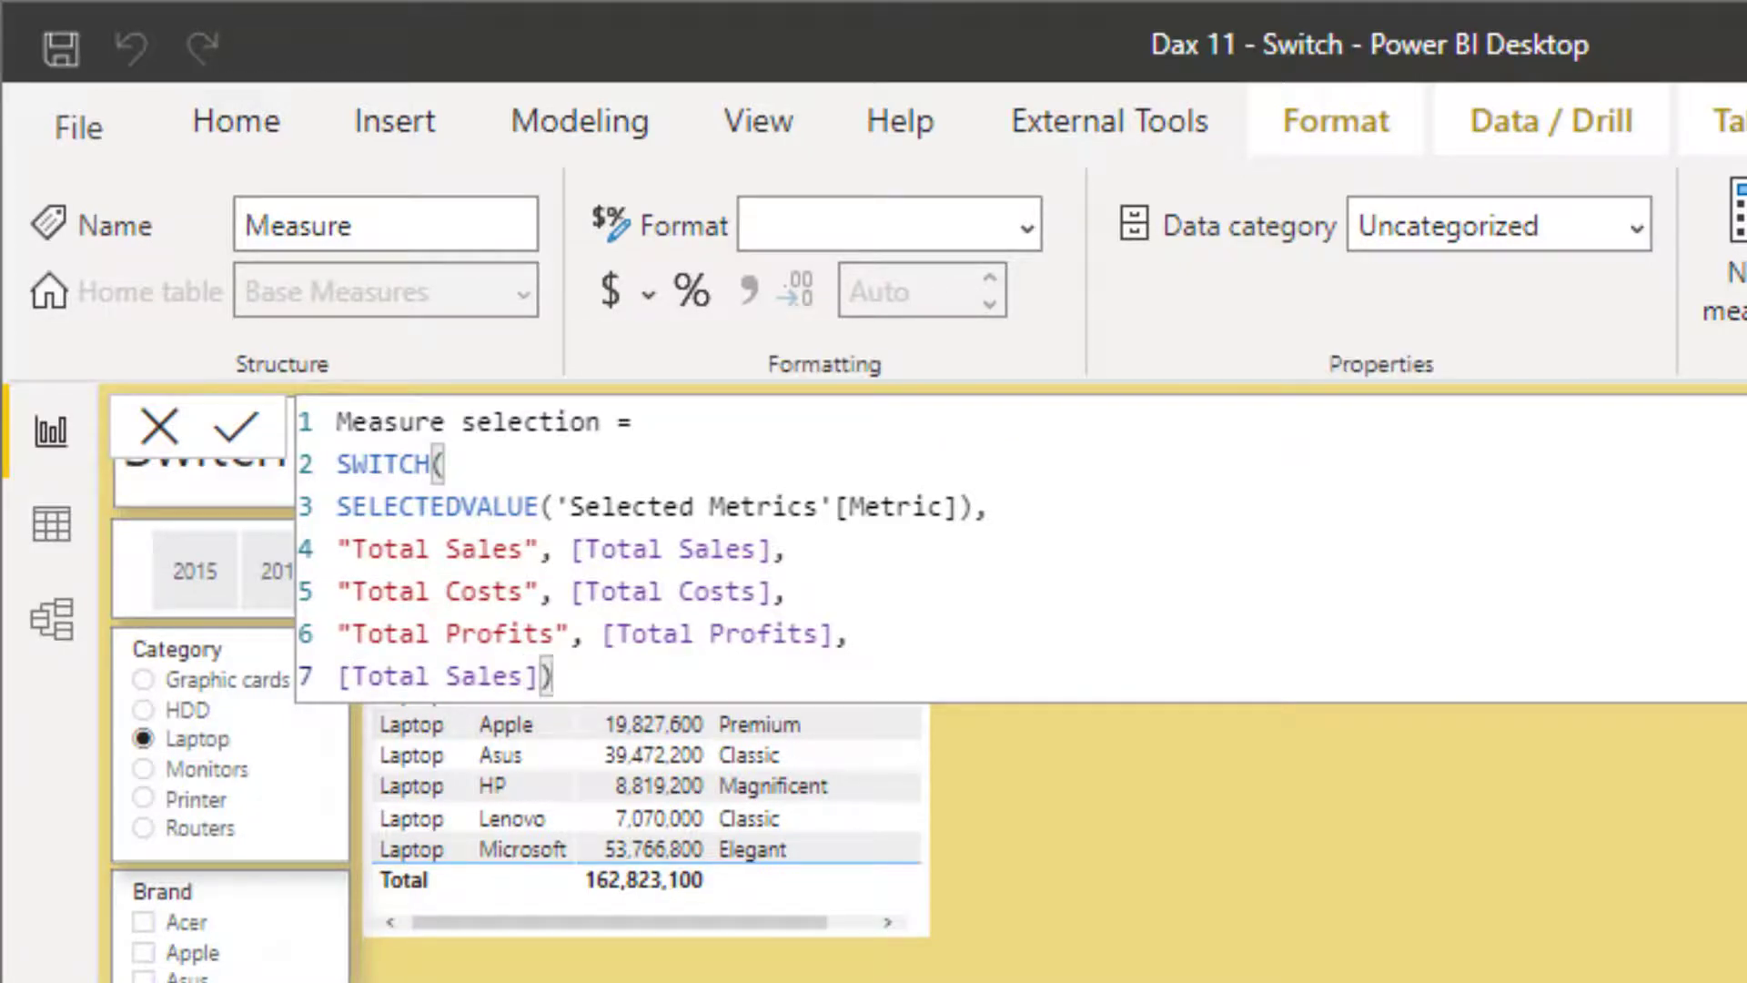
key("Return")
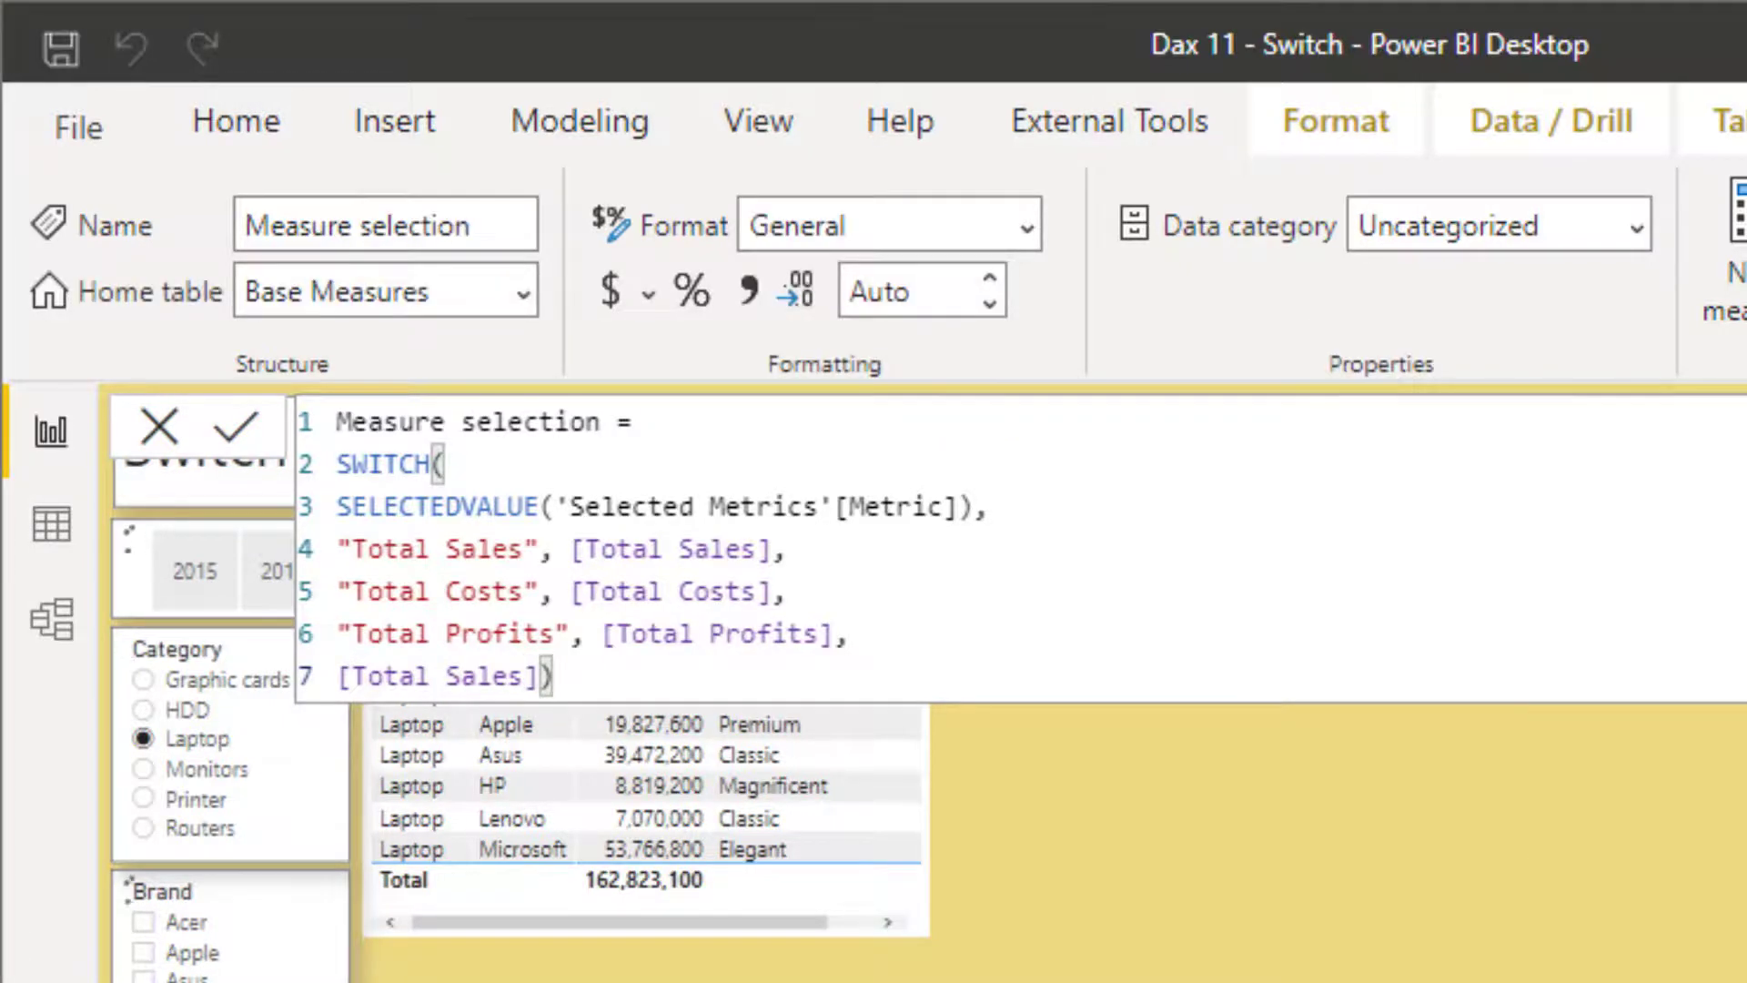
- Format the Measure selection measure with a thousands separator and 0 decimal places
left_click(747, 286)
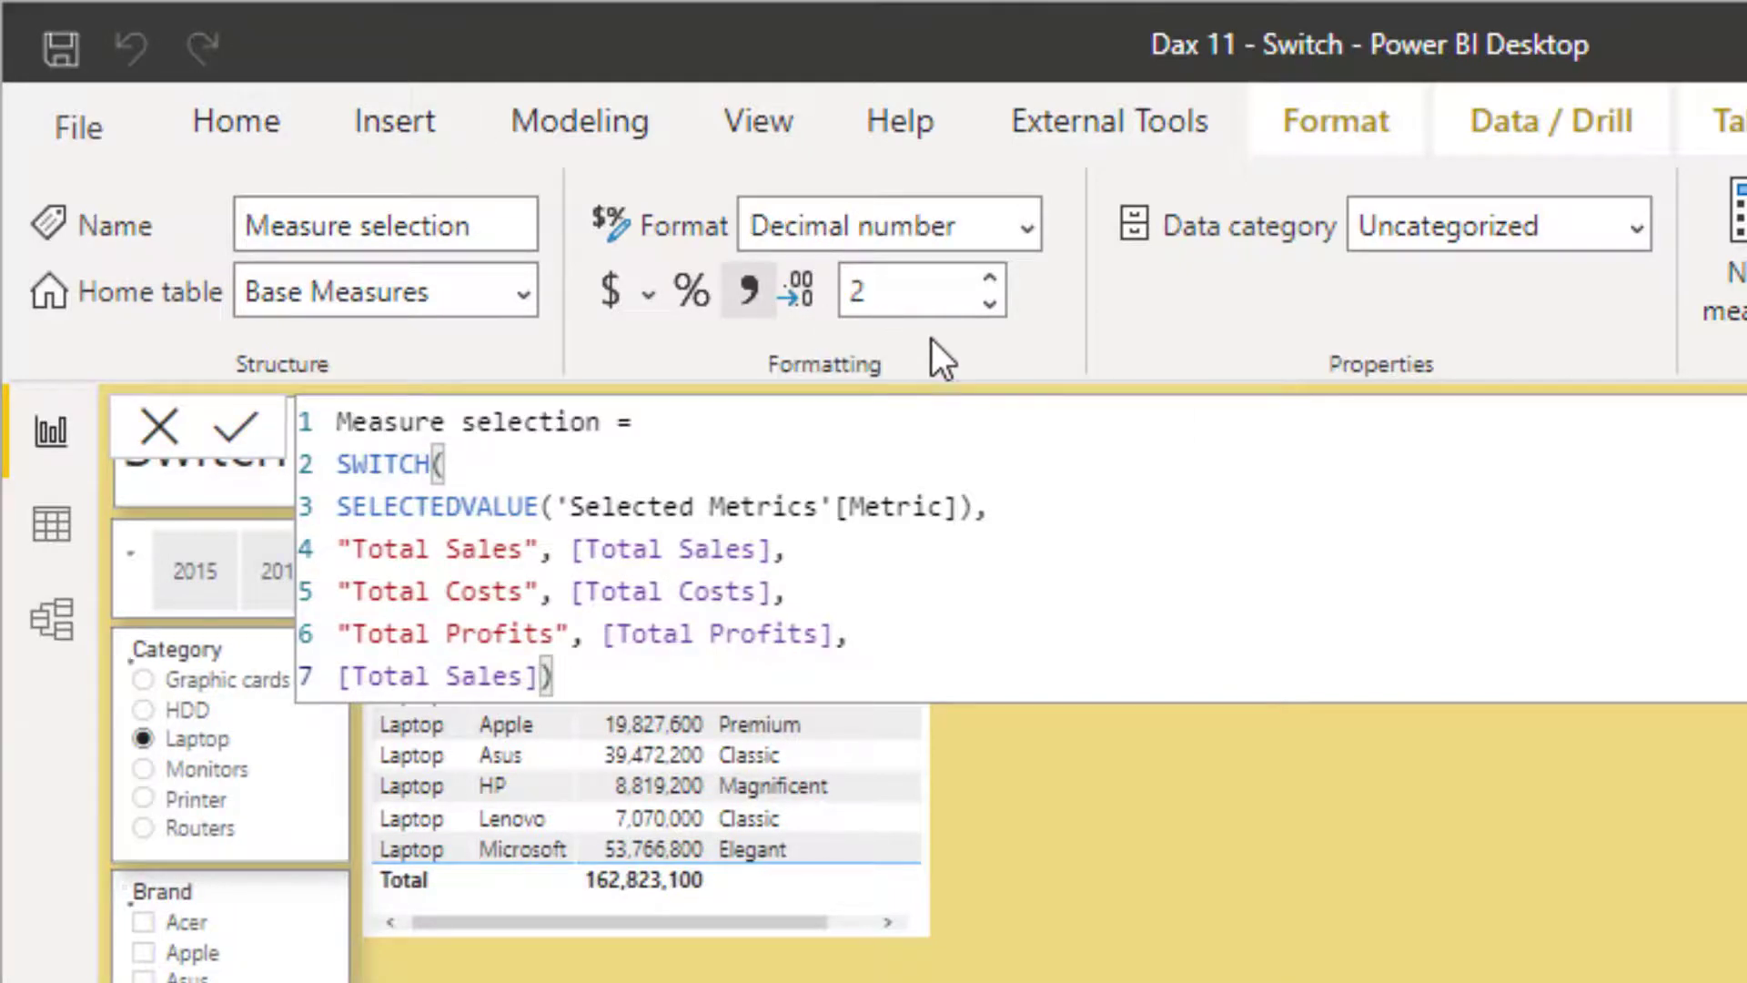
left_click(990, 304)
left_click(991, 304)
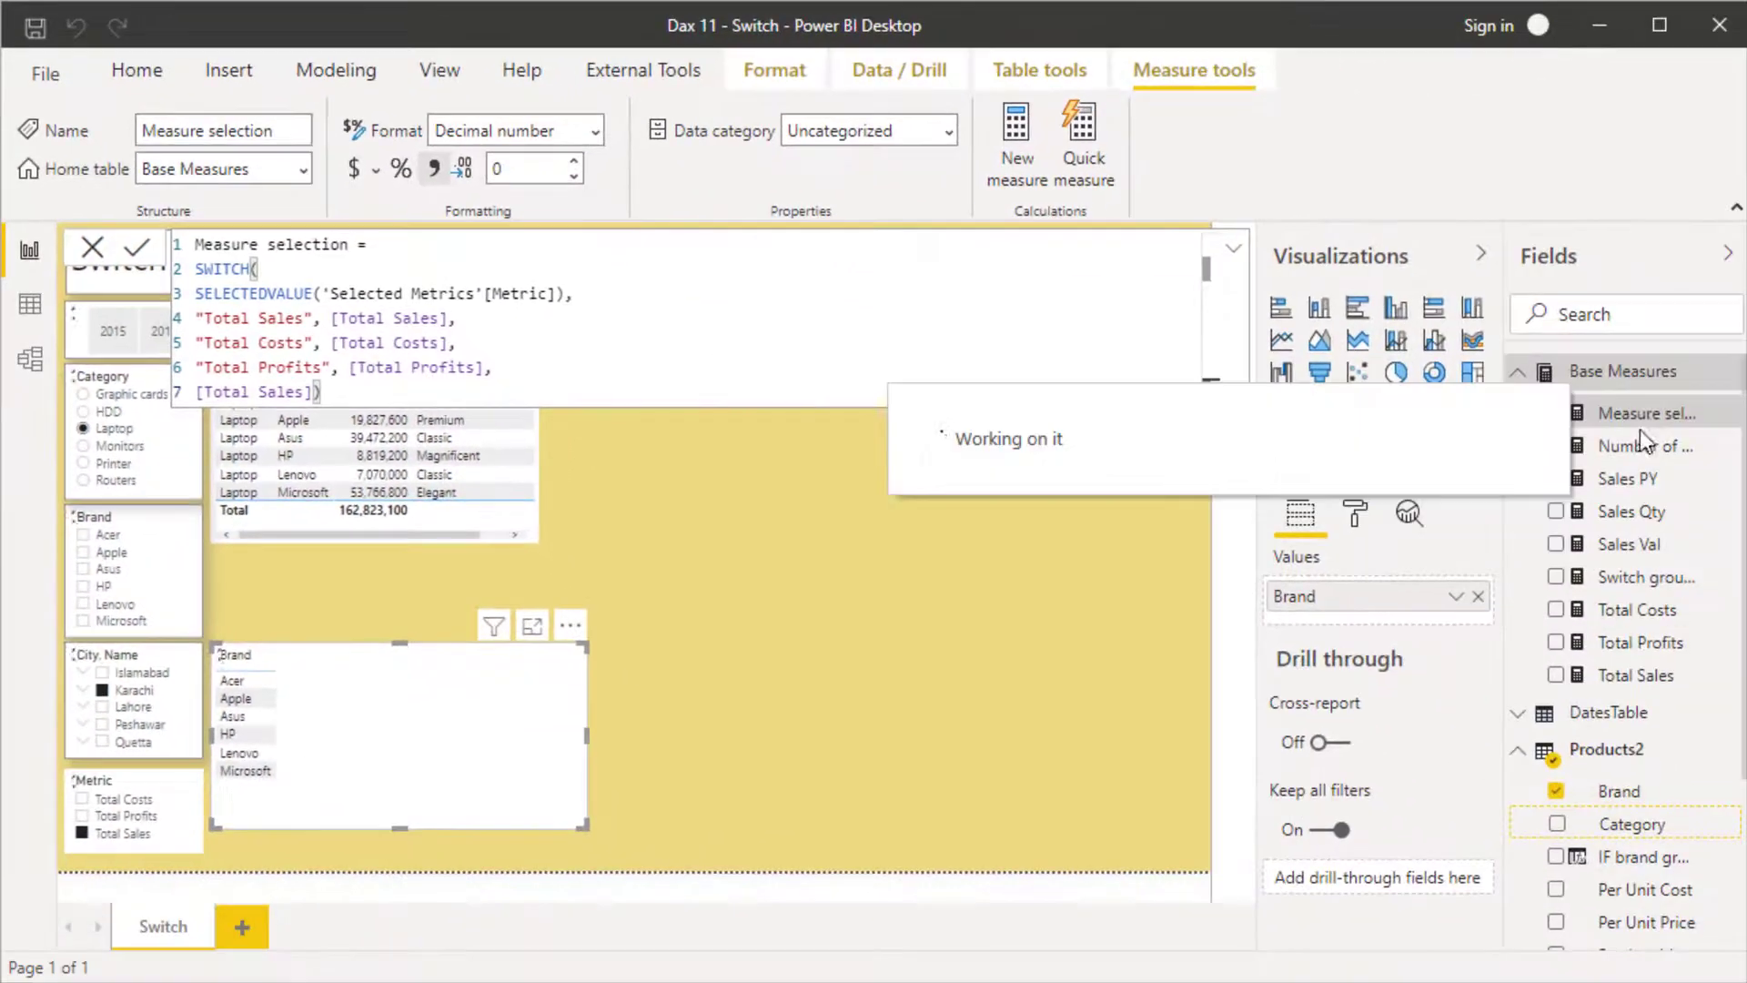
- Add Measure selection to the Brand table, view the table in focus mode with the formula collapsed, and return to the report
left_click_drag(1645, 413, 1378, 623)
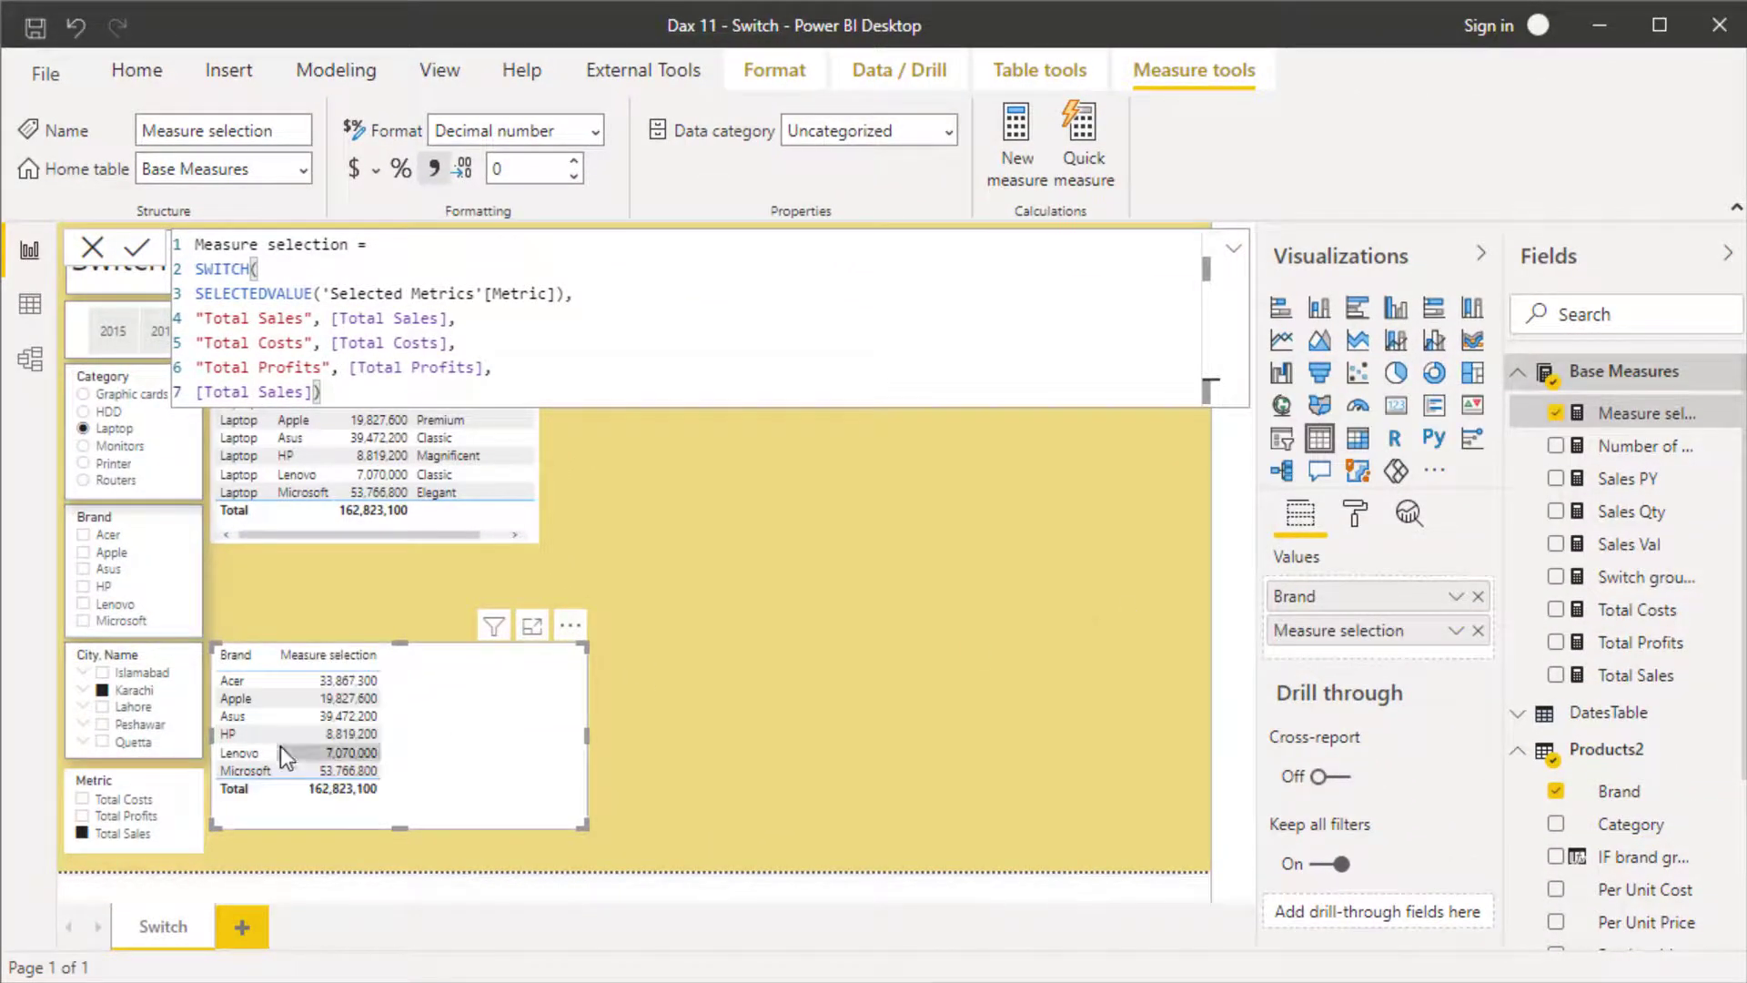
left_click(534, 628)
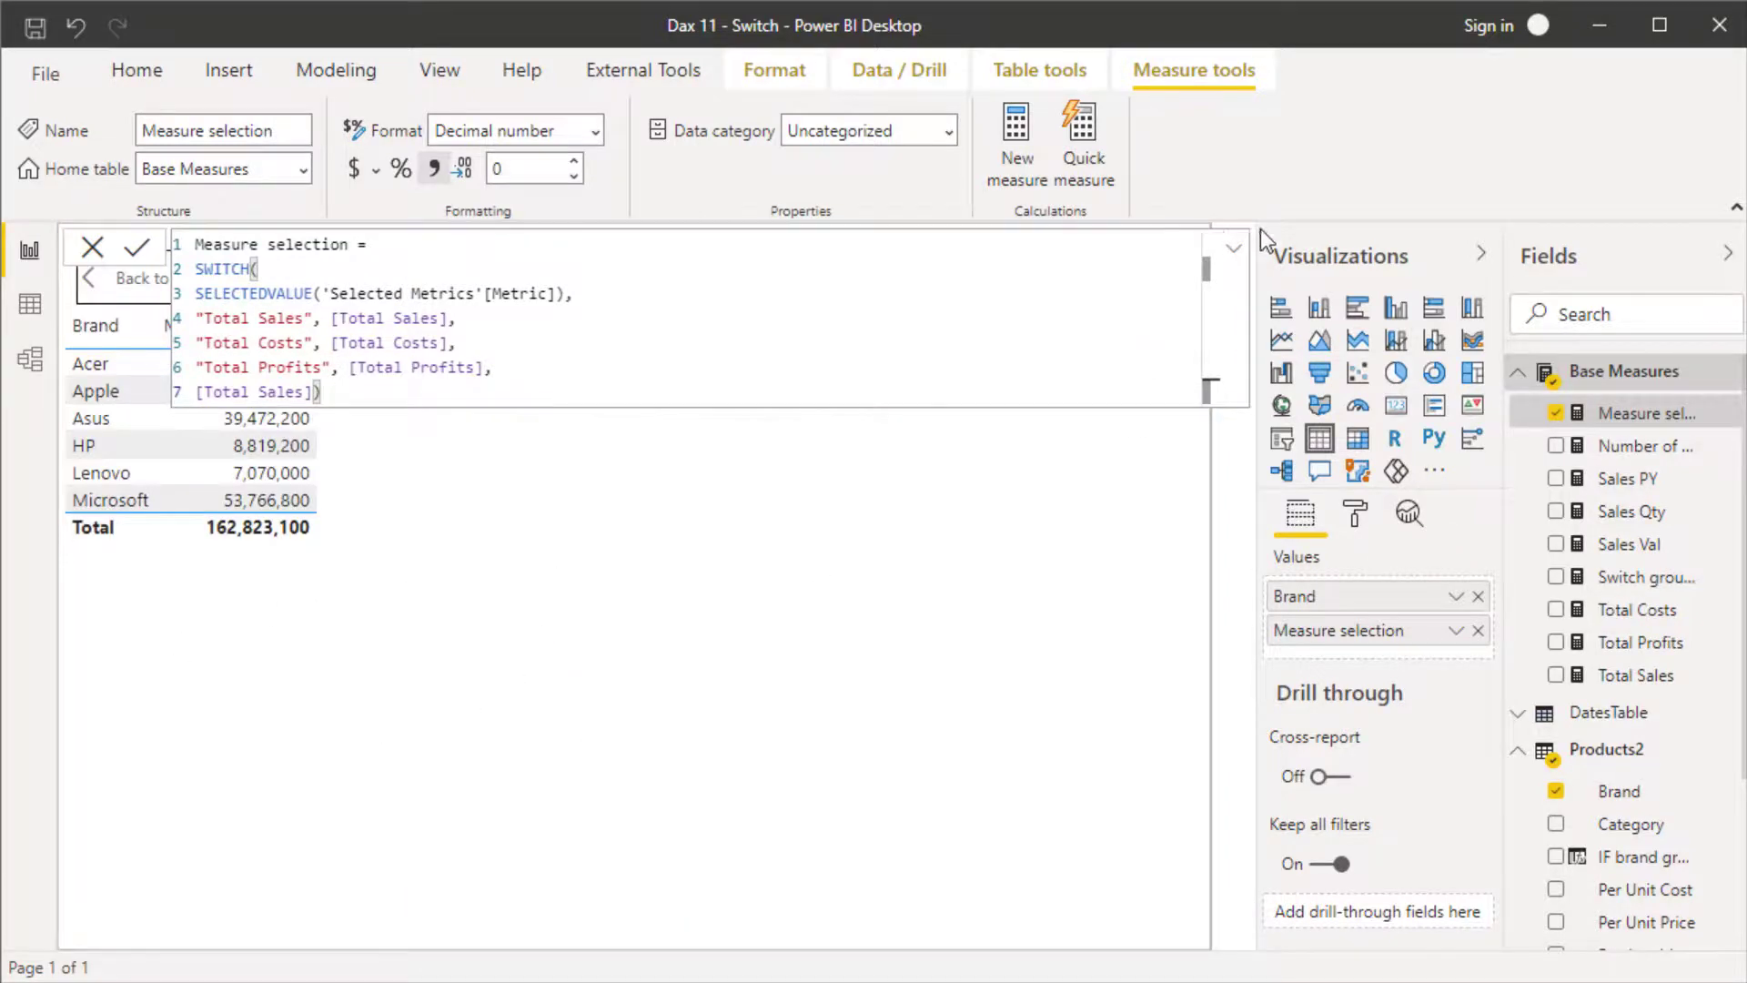
left_click(1234, 250)
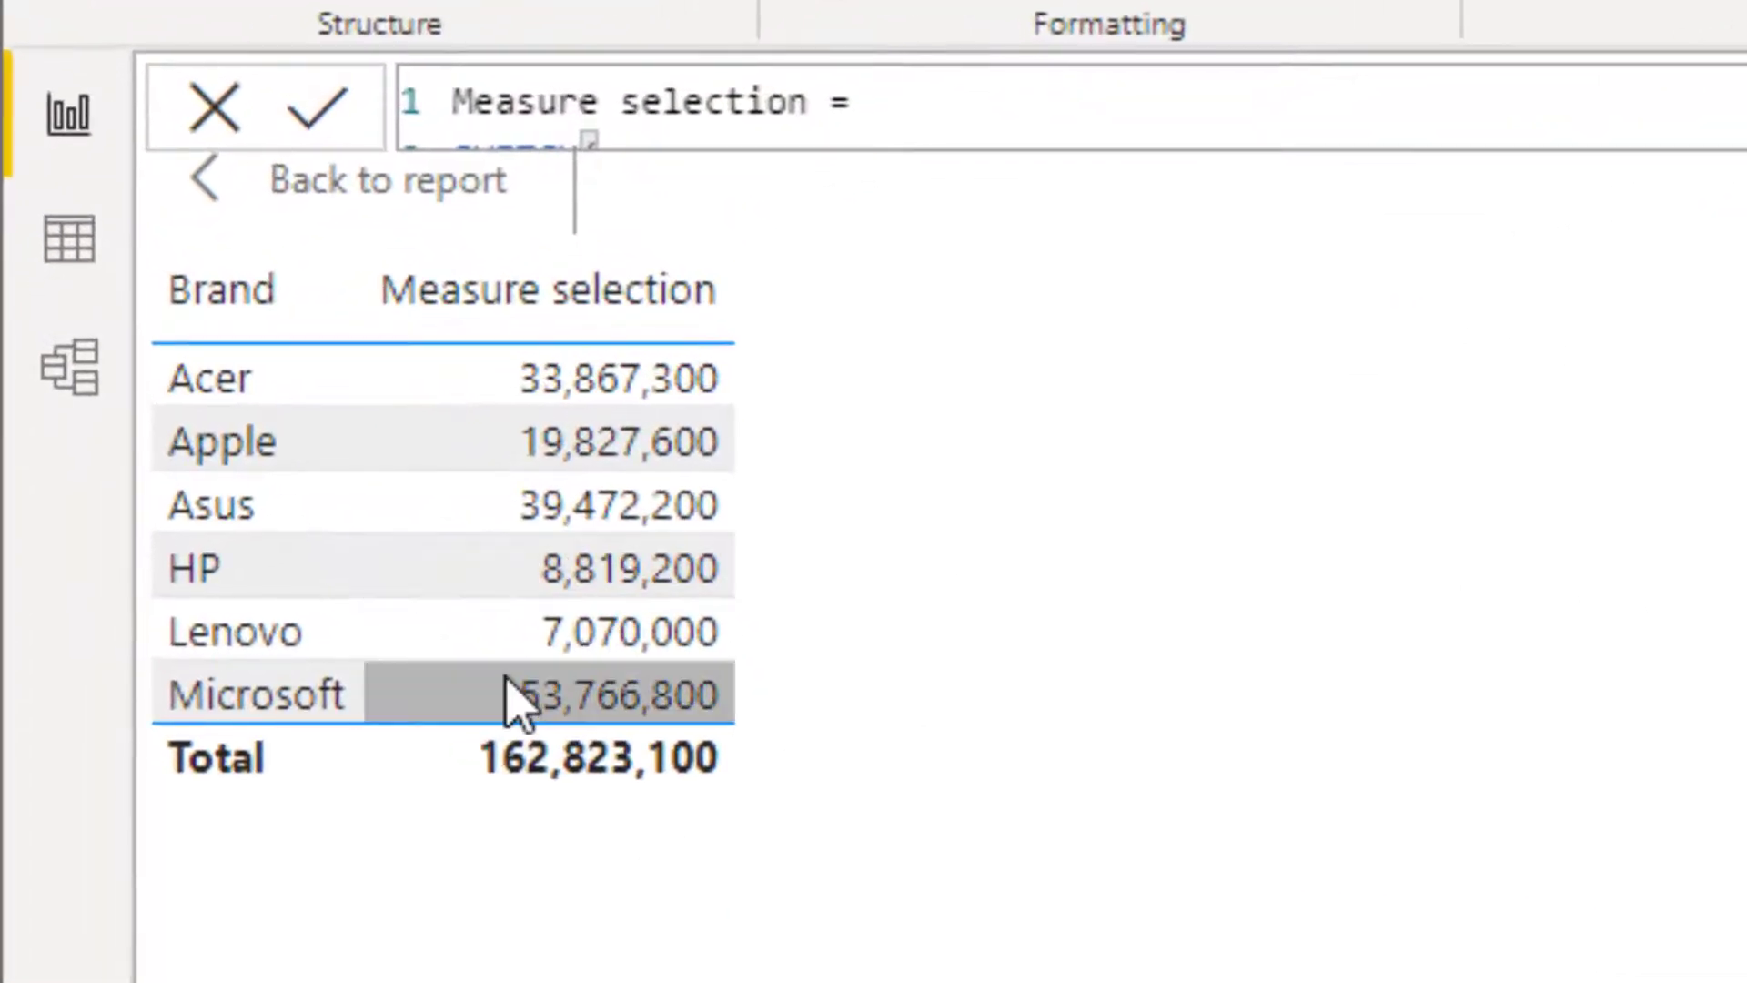
left_click(303, 187)
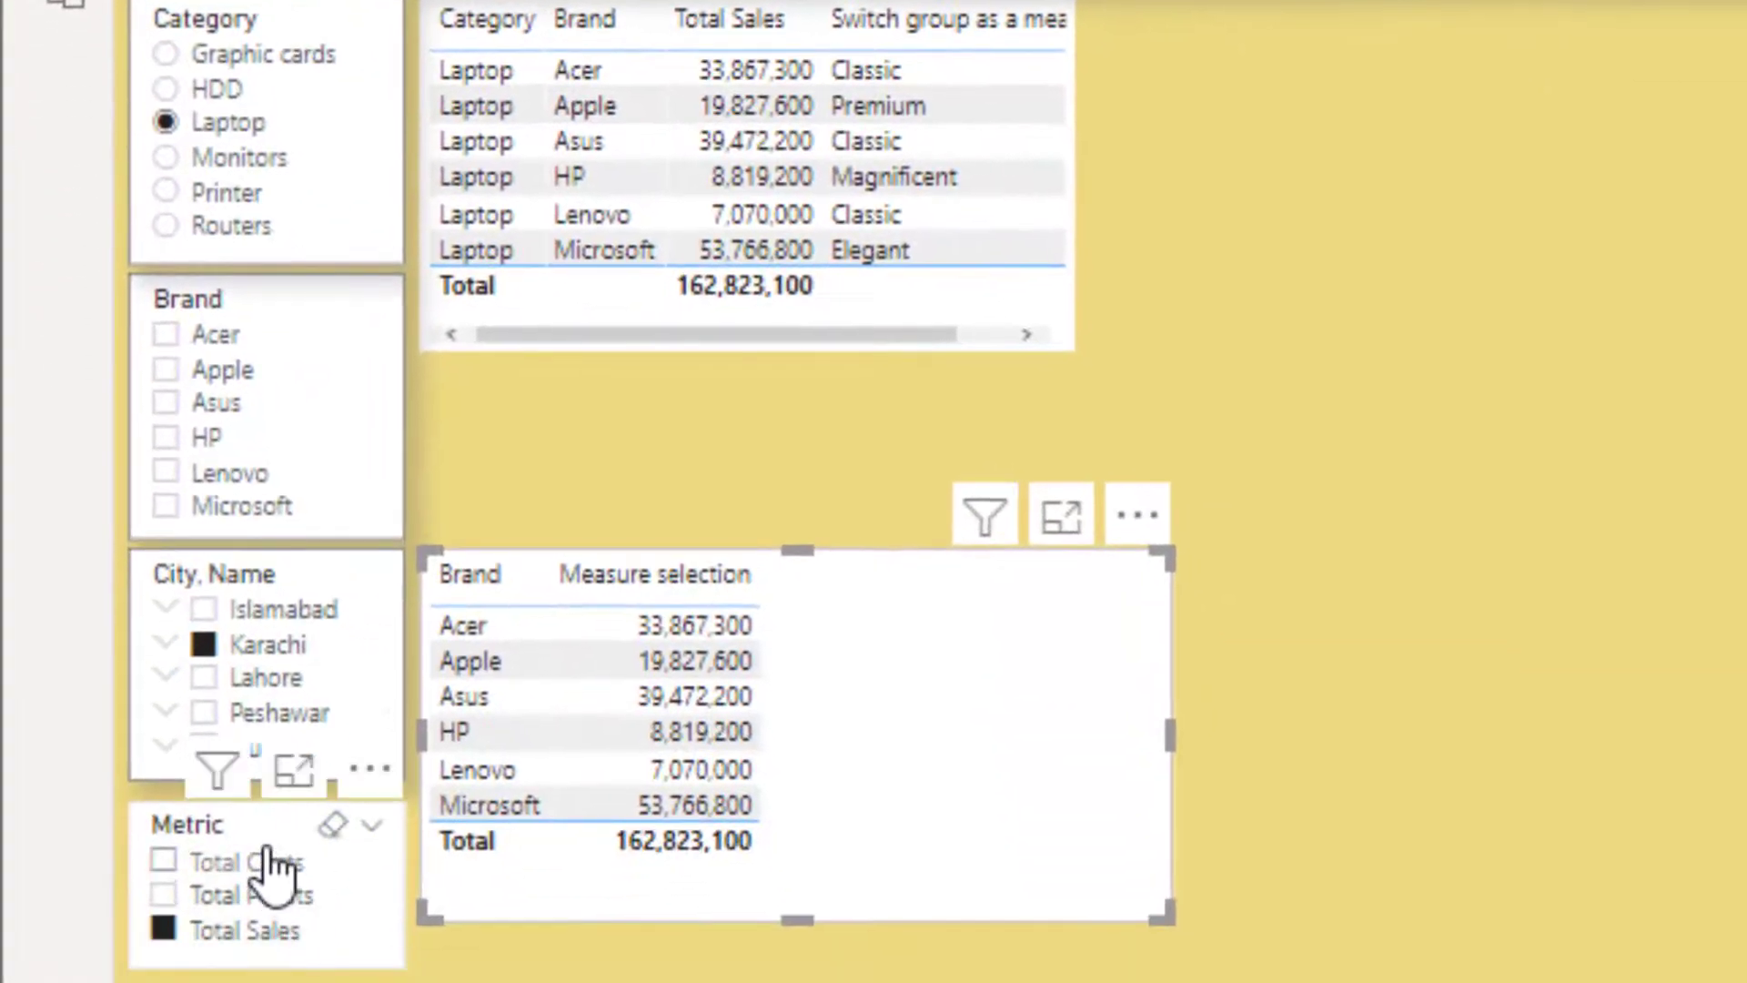
- Test the Metric slicer by selecting Total Costs, followed by Total Profits, and check the Brand table's values
left_click(263, 865)
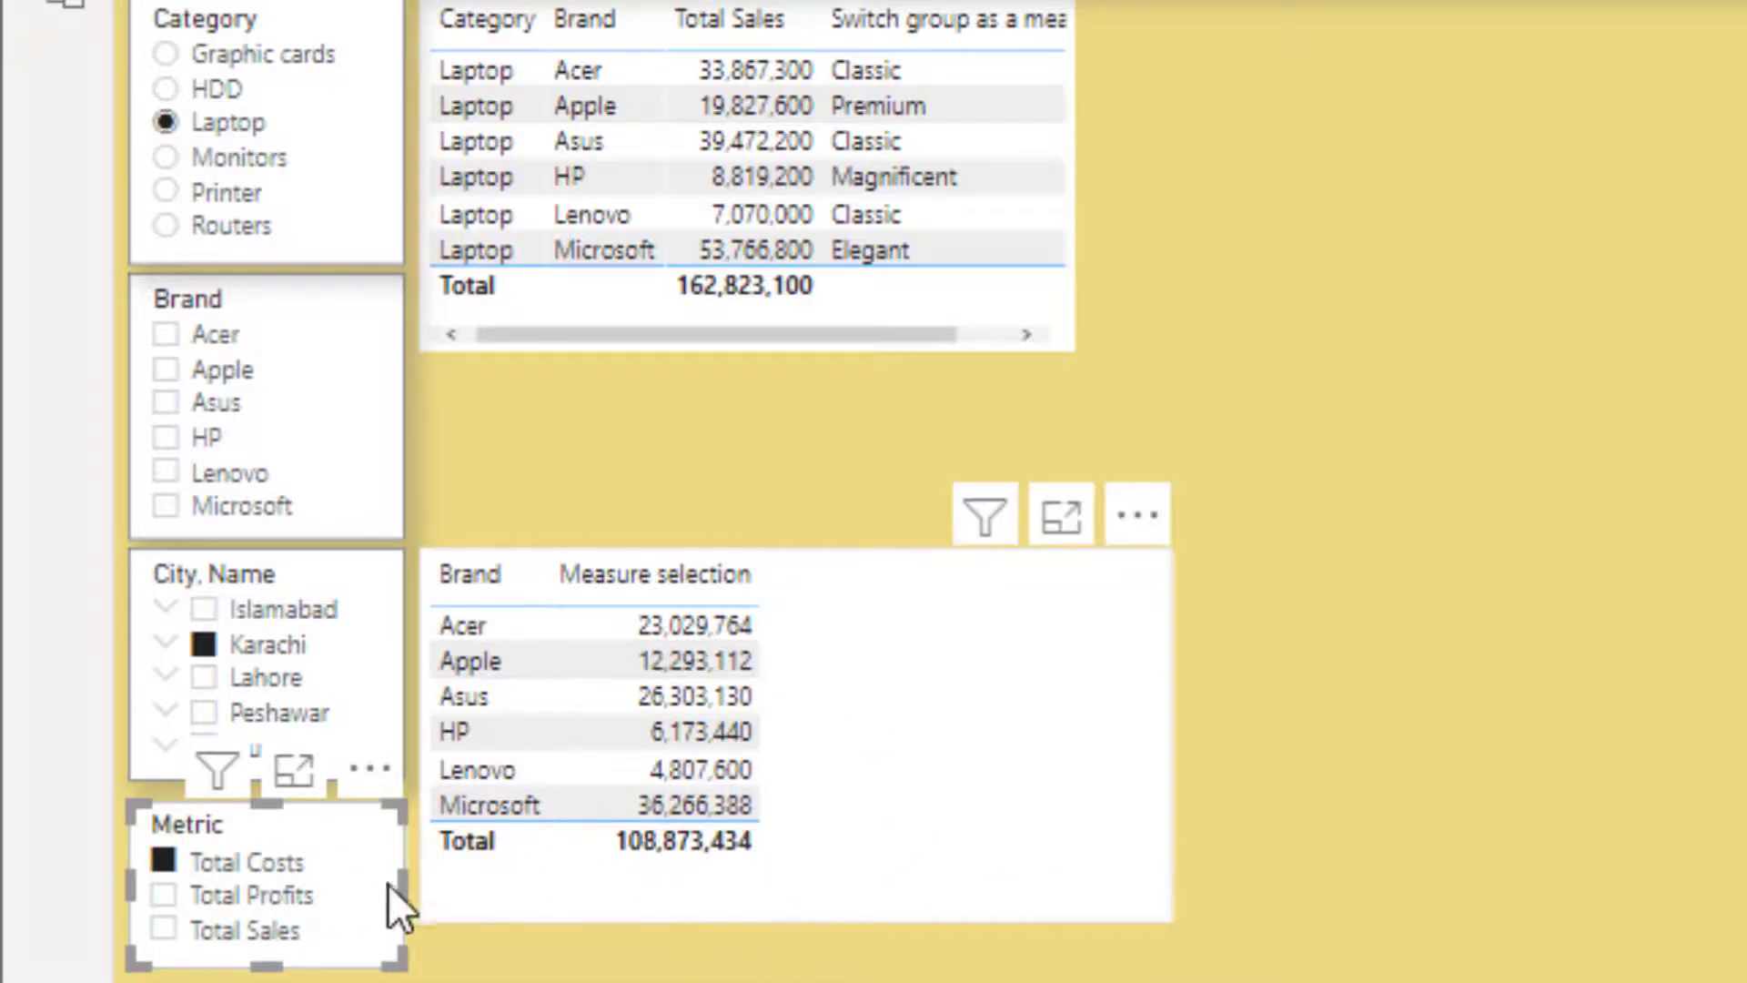
left_click(300, 896)
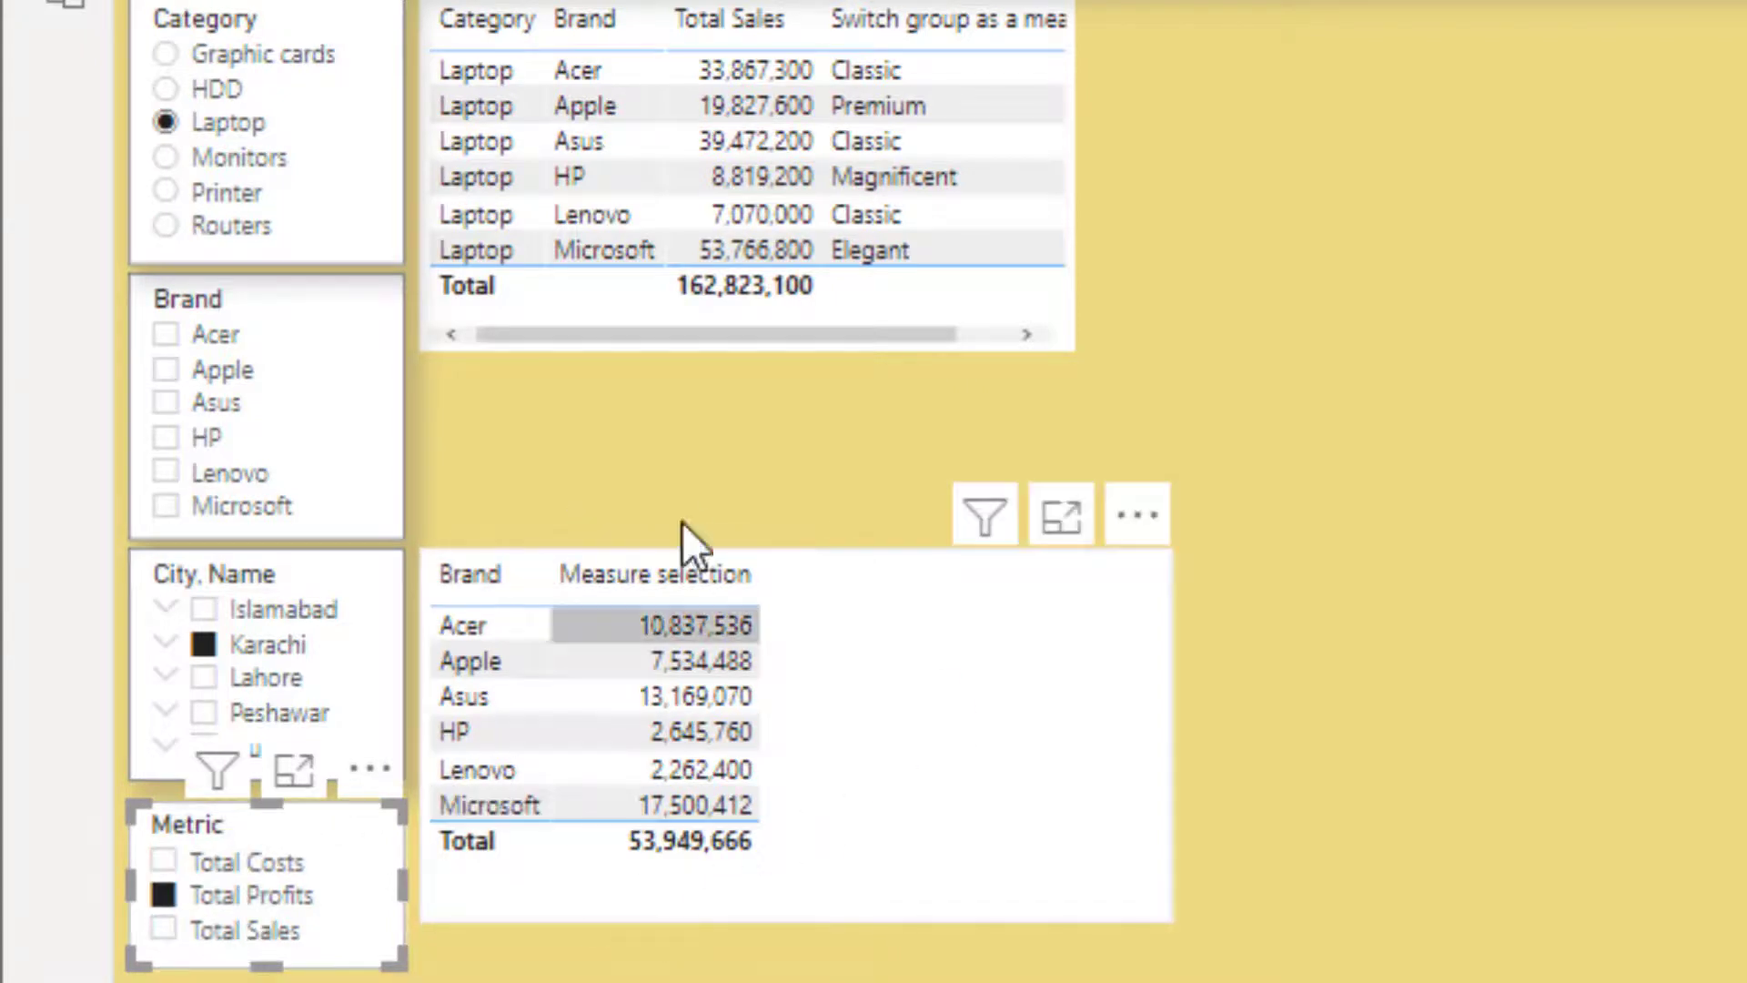
mouse_move(708, 854)
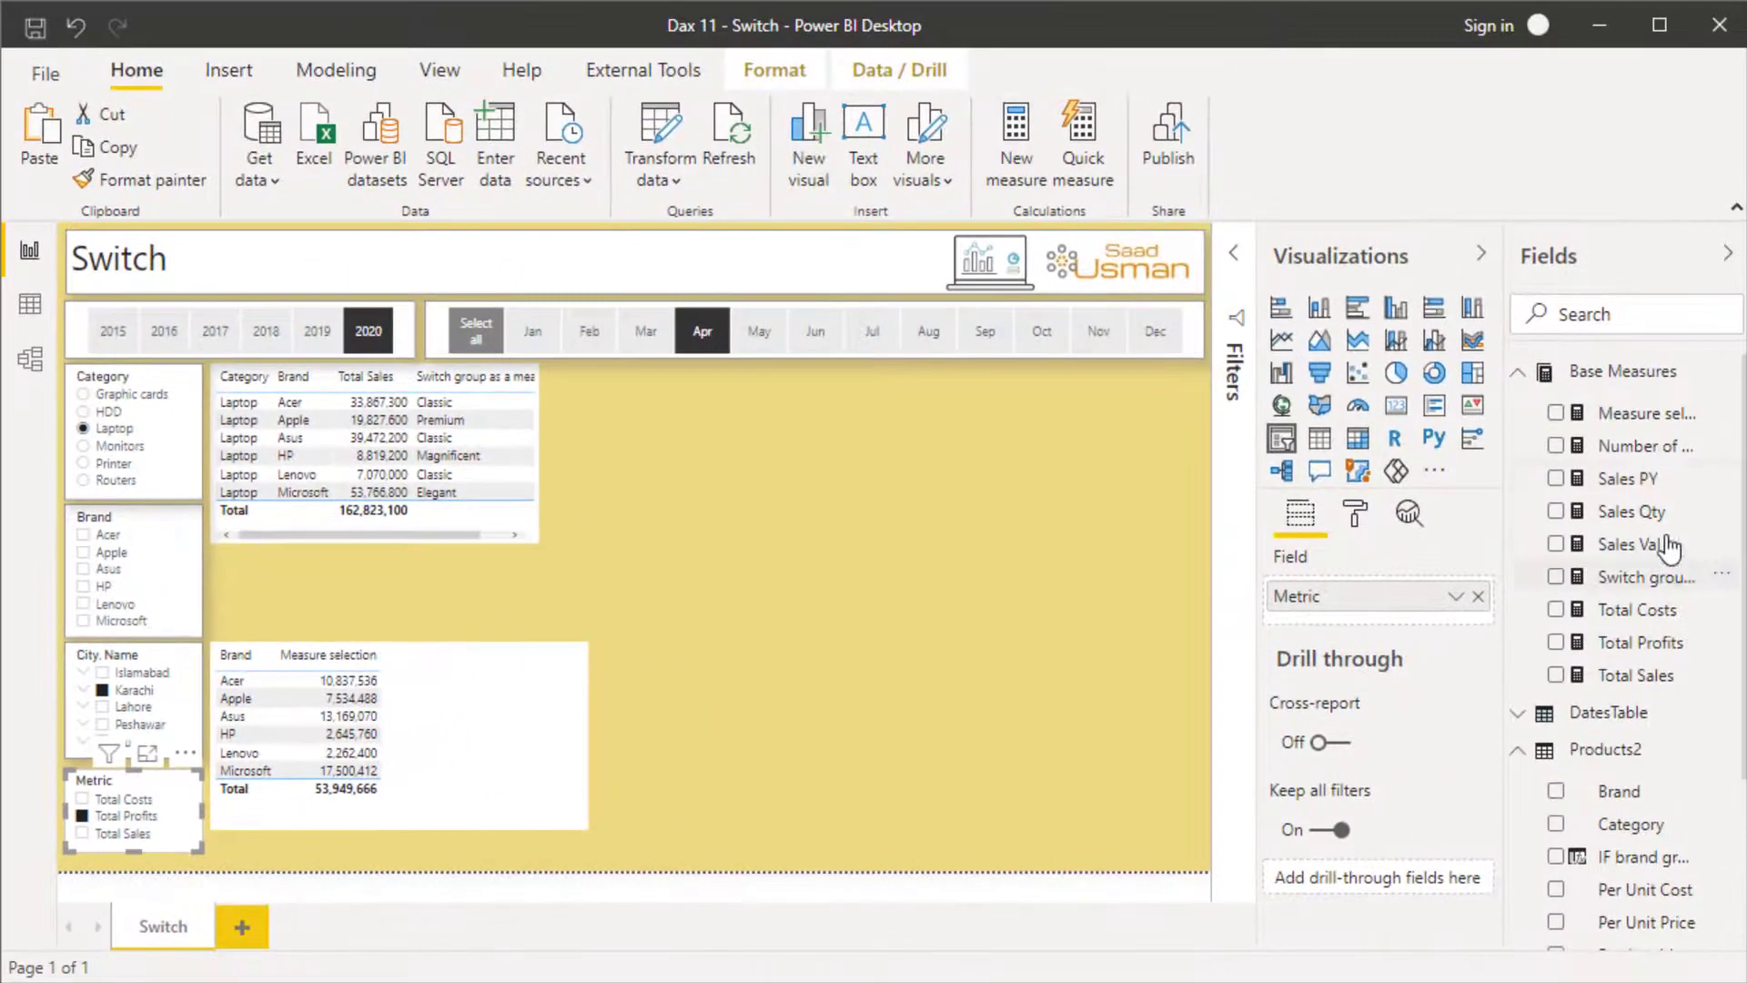
- Create a new measure in Base Measures named "Measure selection 2", with its formula starting on a second line
left_click(1623, 370)
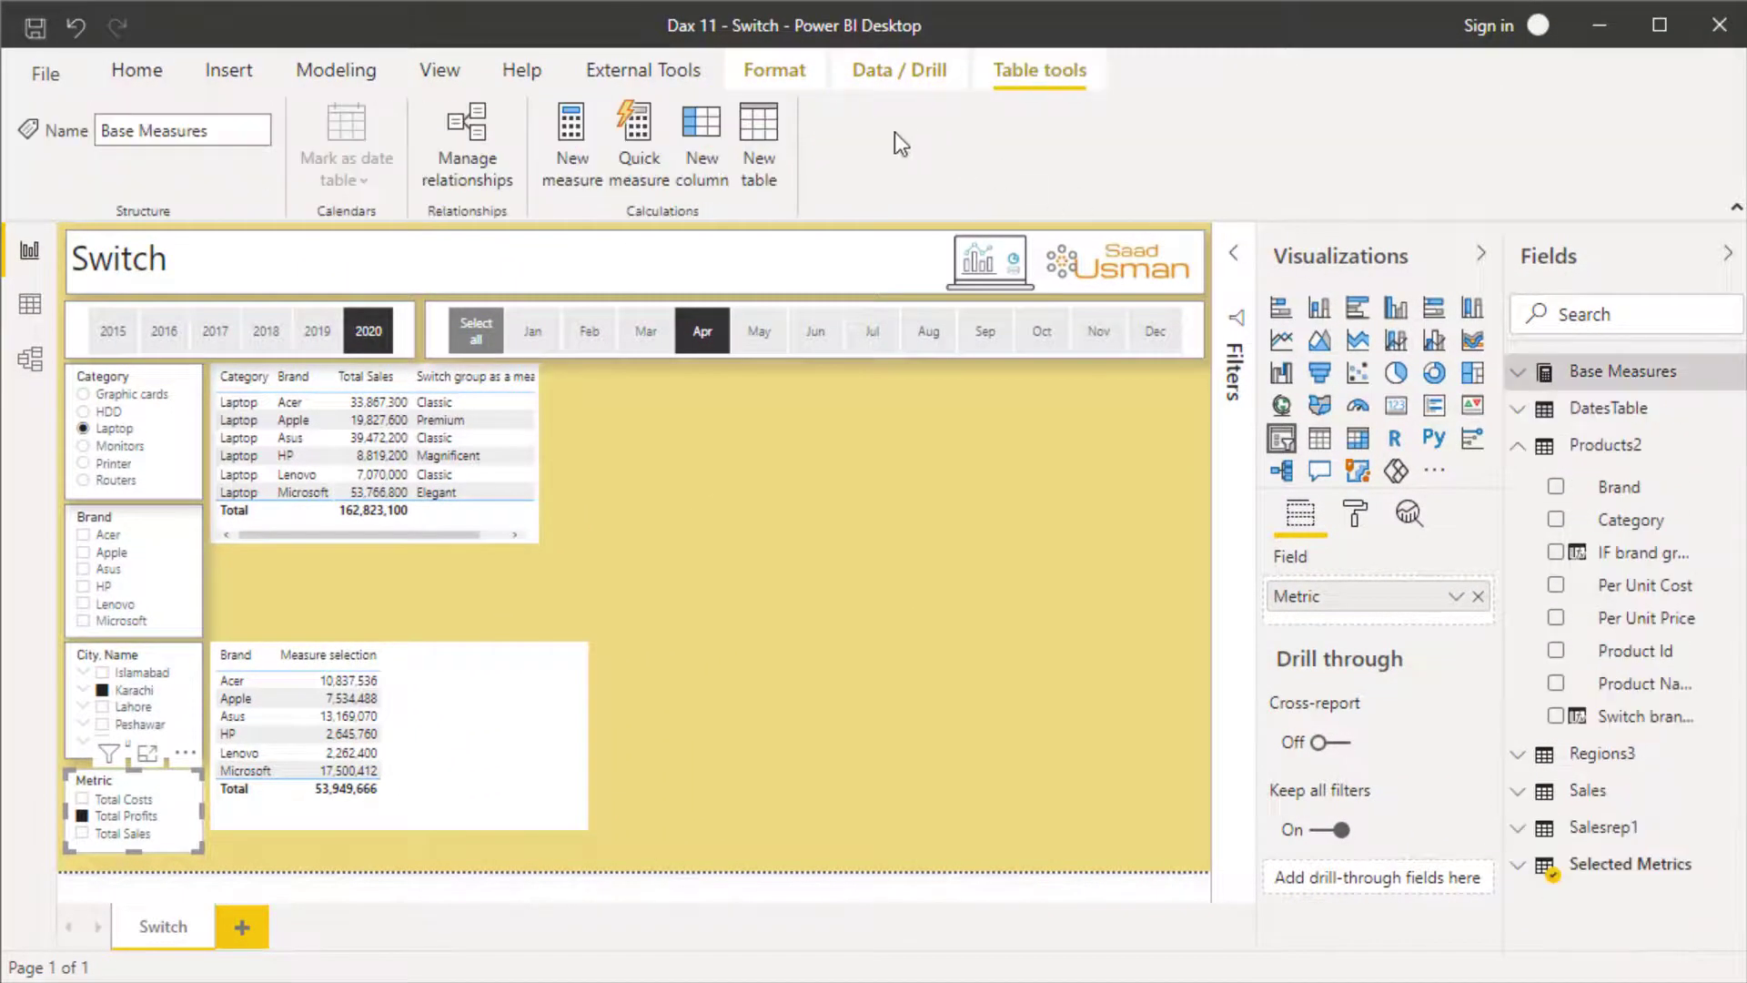
left_click(569, 168)
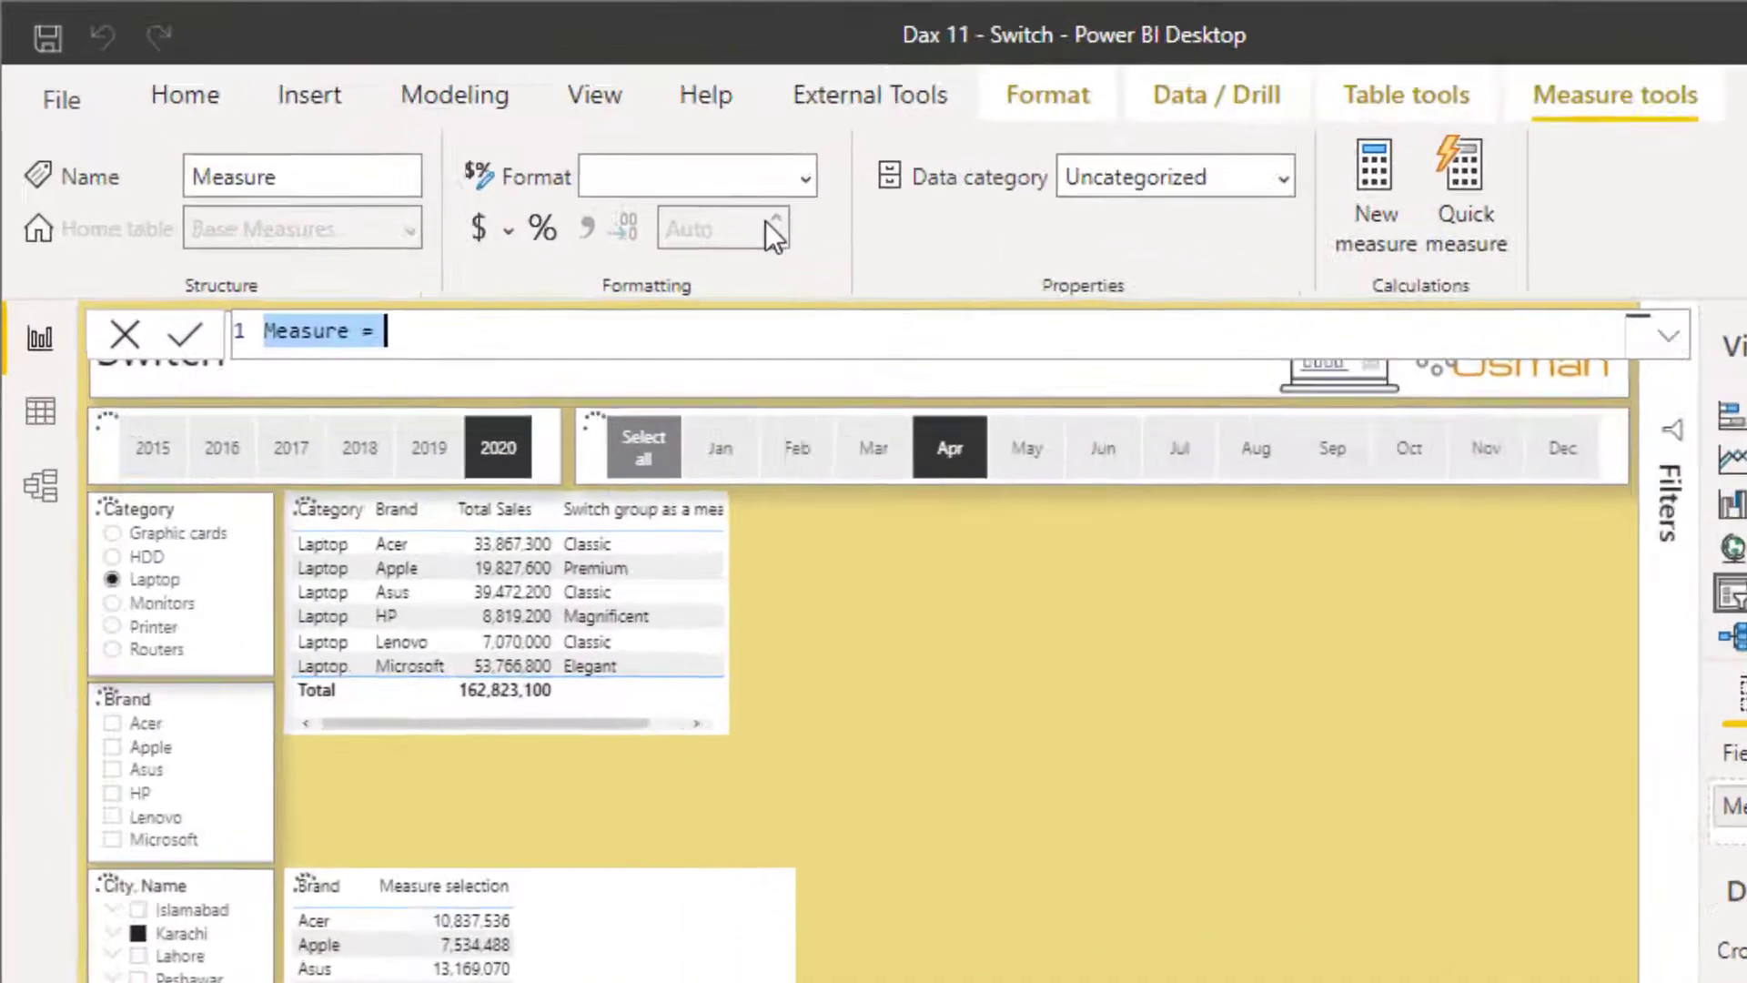
type("M")
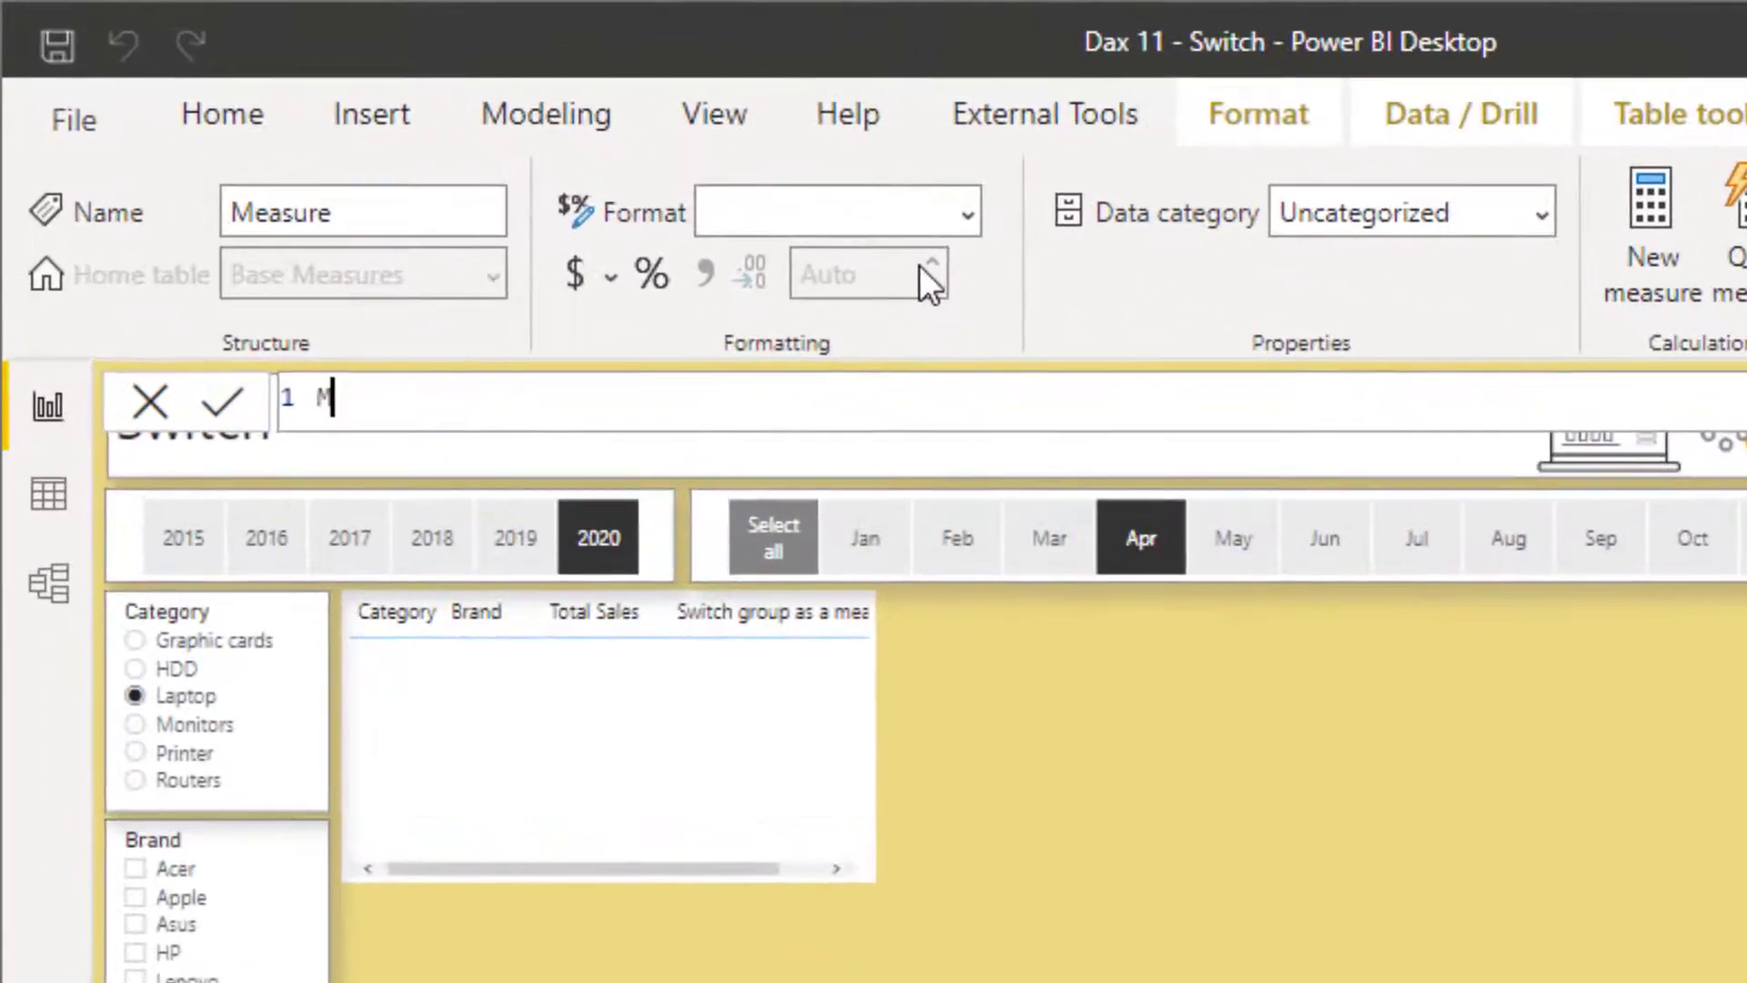
type("easure ")
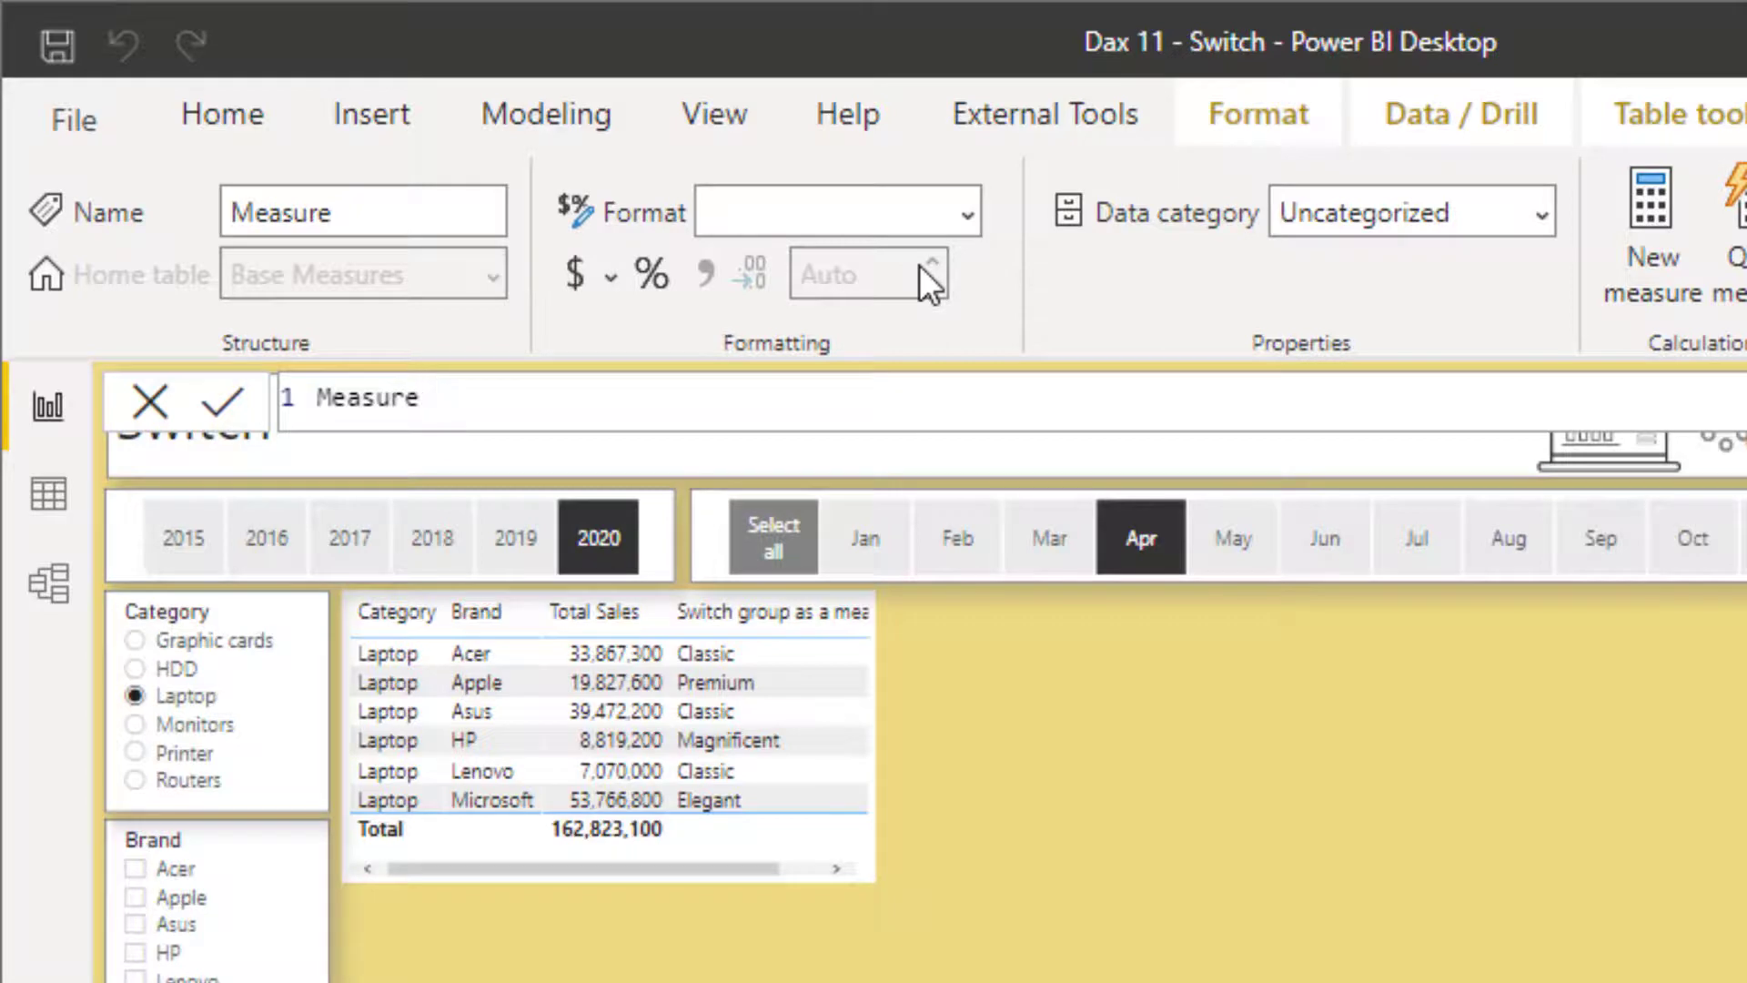
type("selection 2")
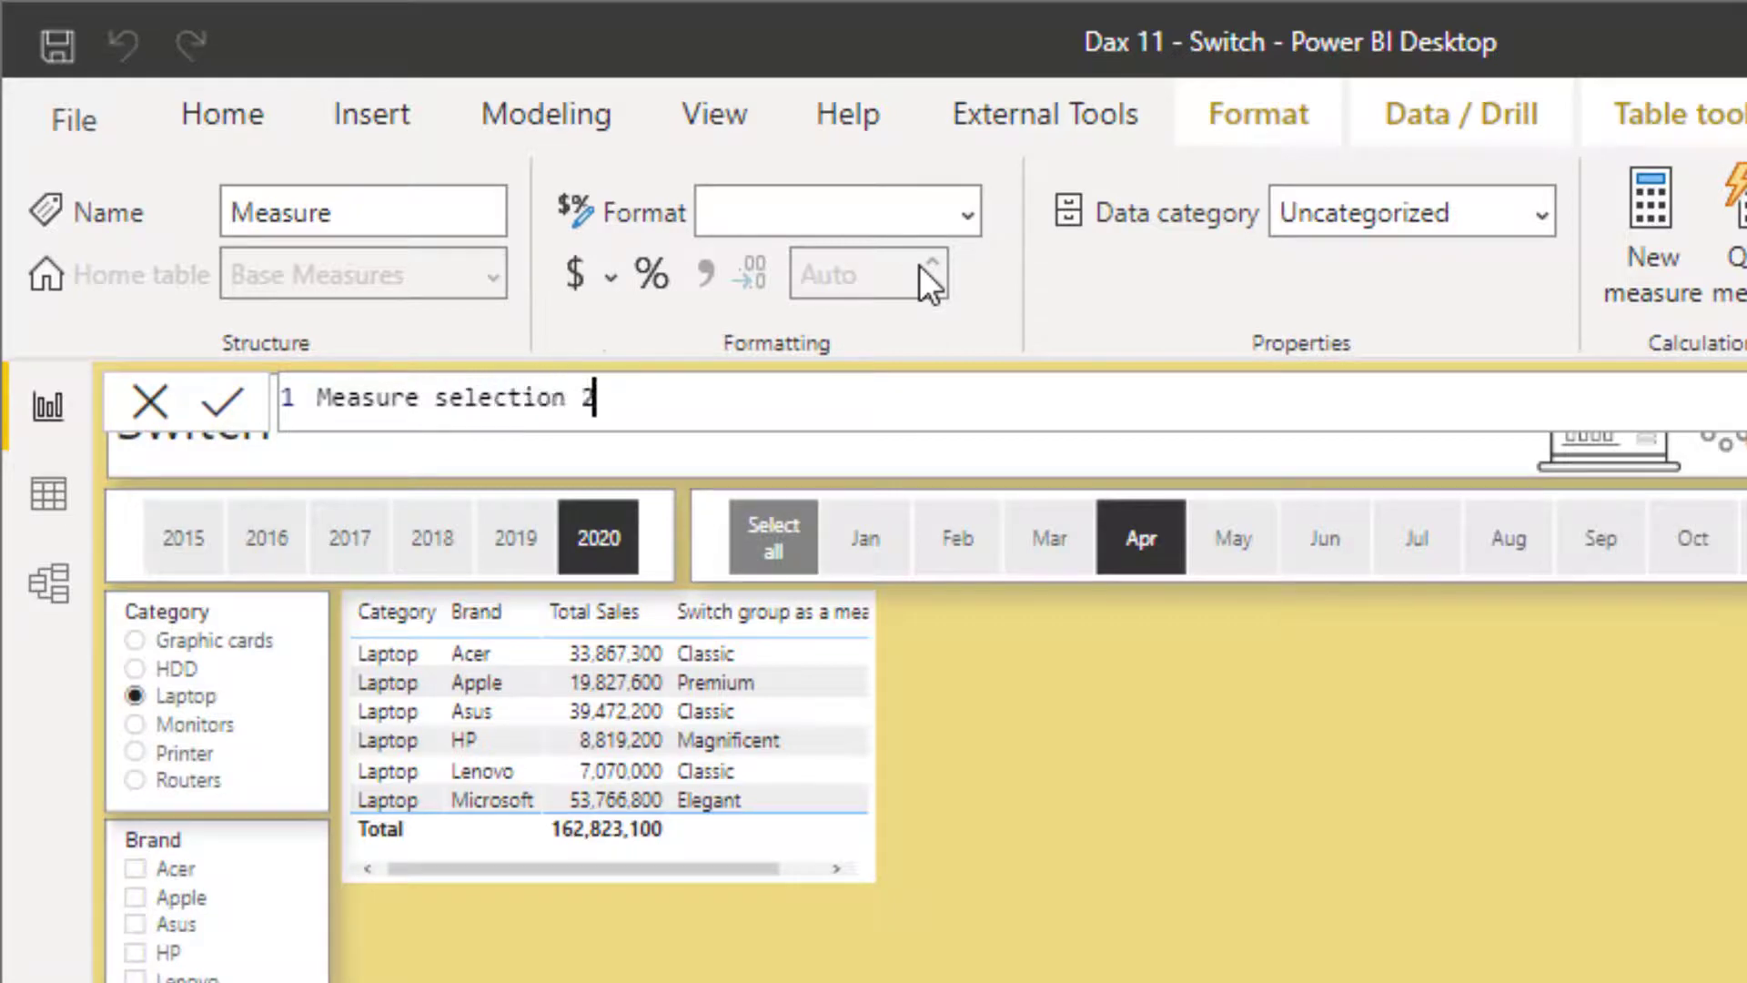
type(" =")
key("shift+Return")
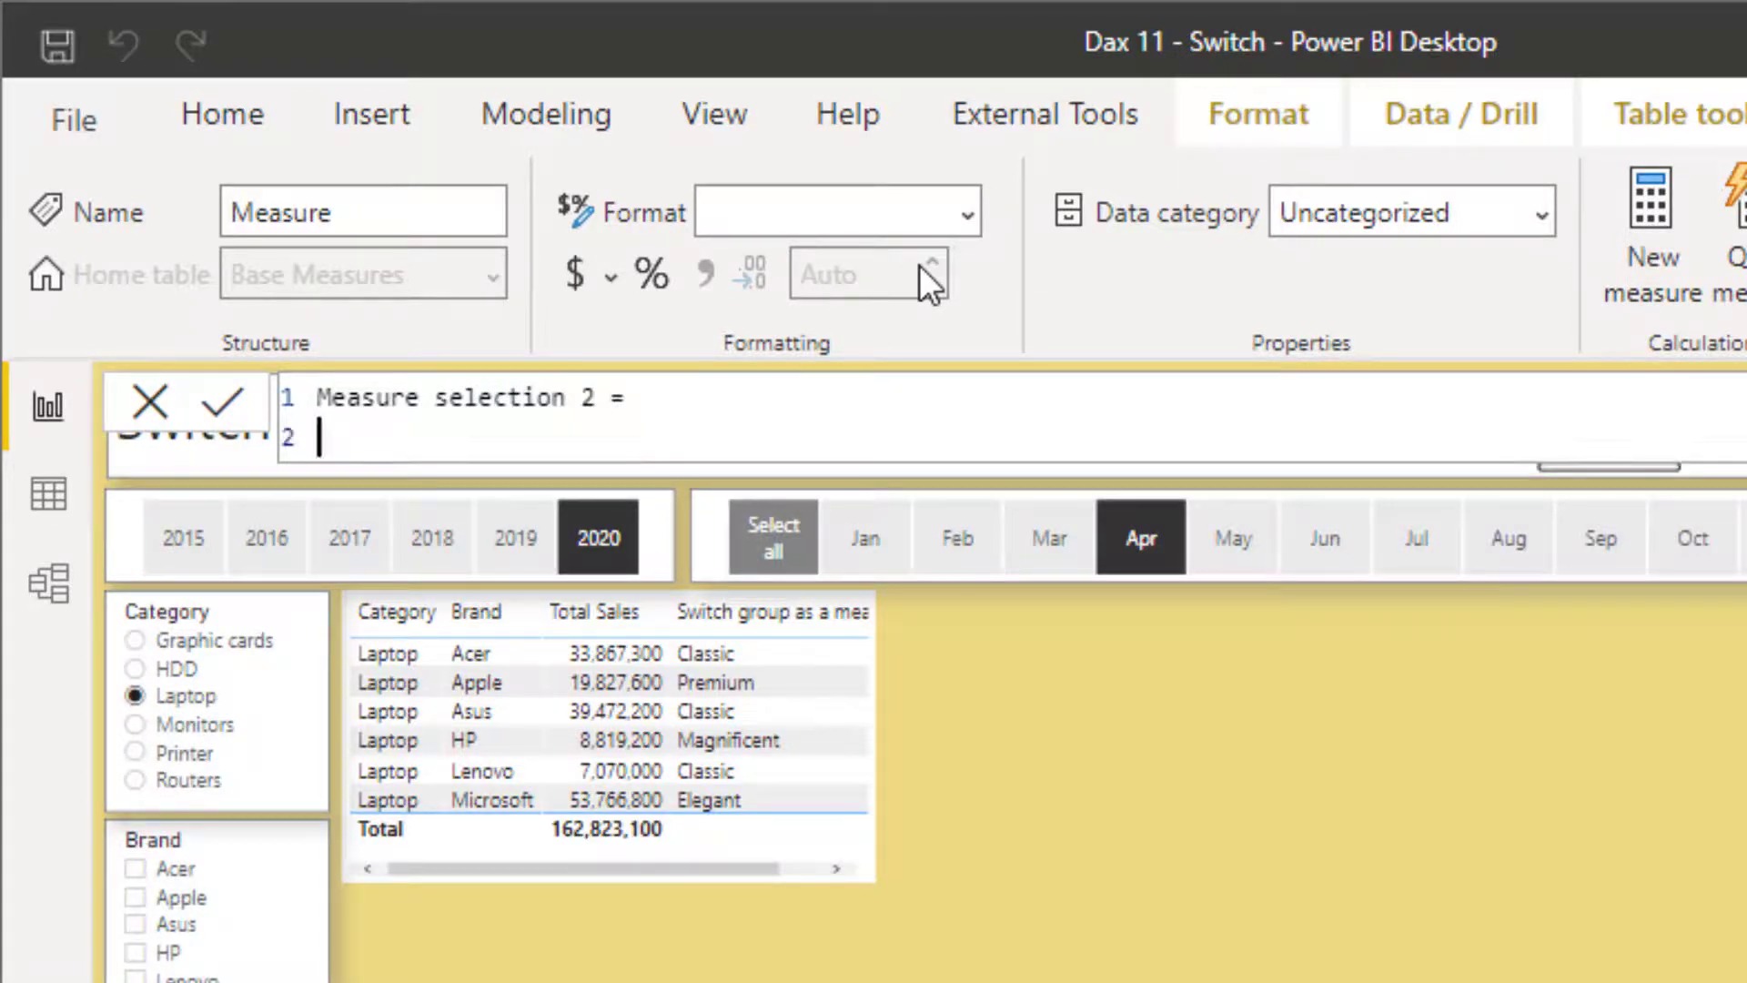
- Start the formula with SWITCH using TRUE() as its expression, and begin a new line for the first condition
type("swit")
key("Tab")
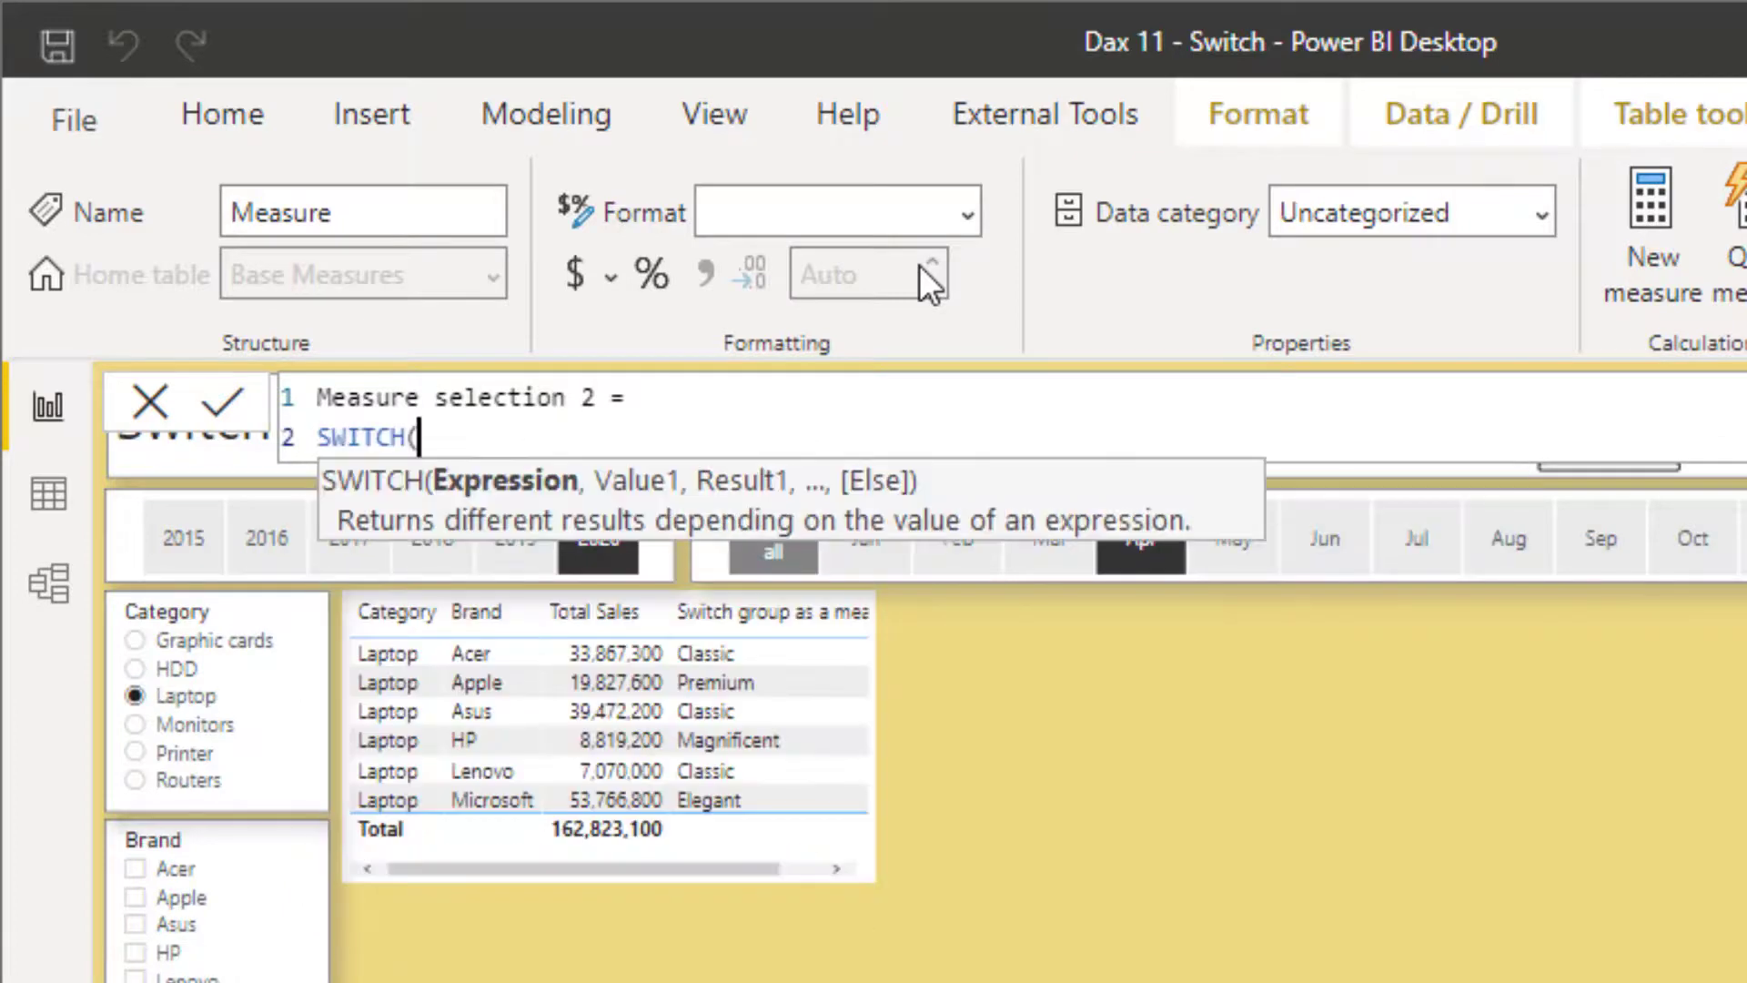
type("true")
key("Tab")
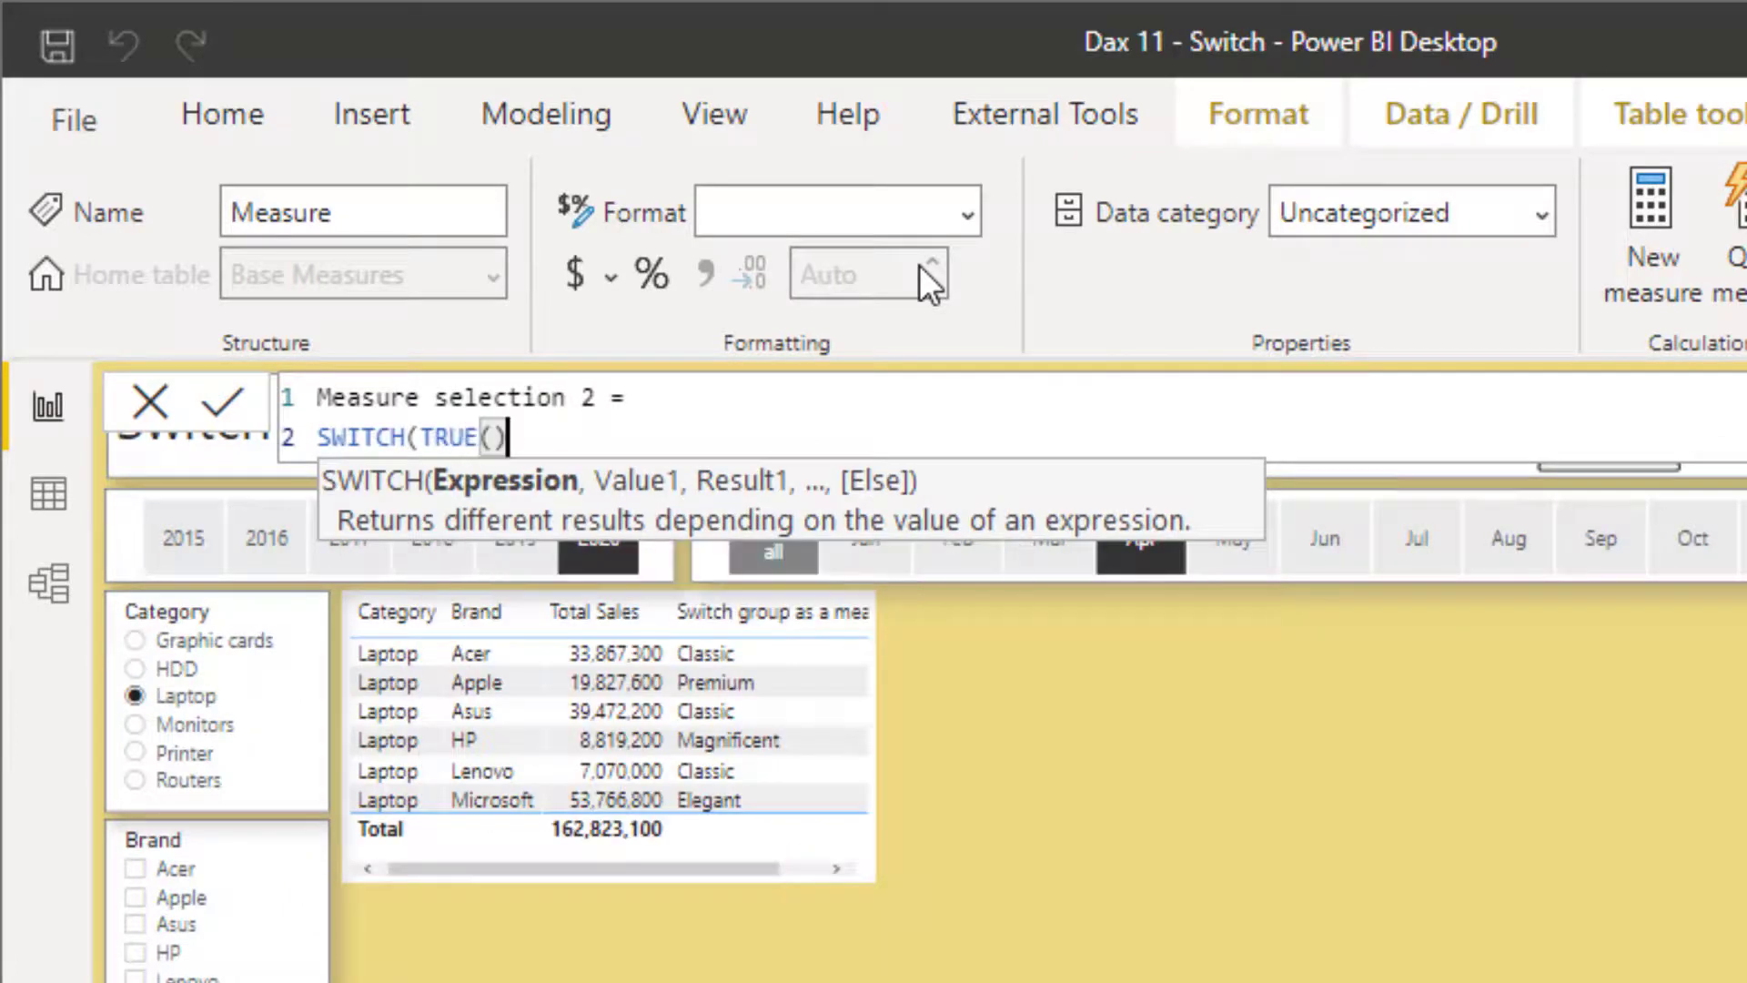
type(",")
key("shift+Return")
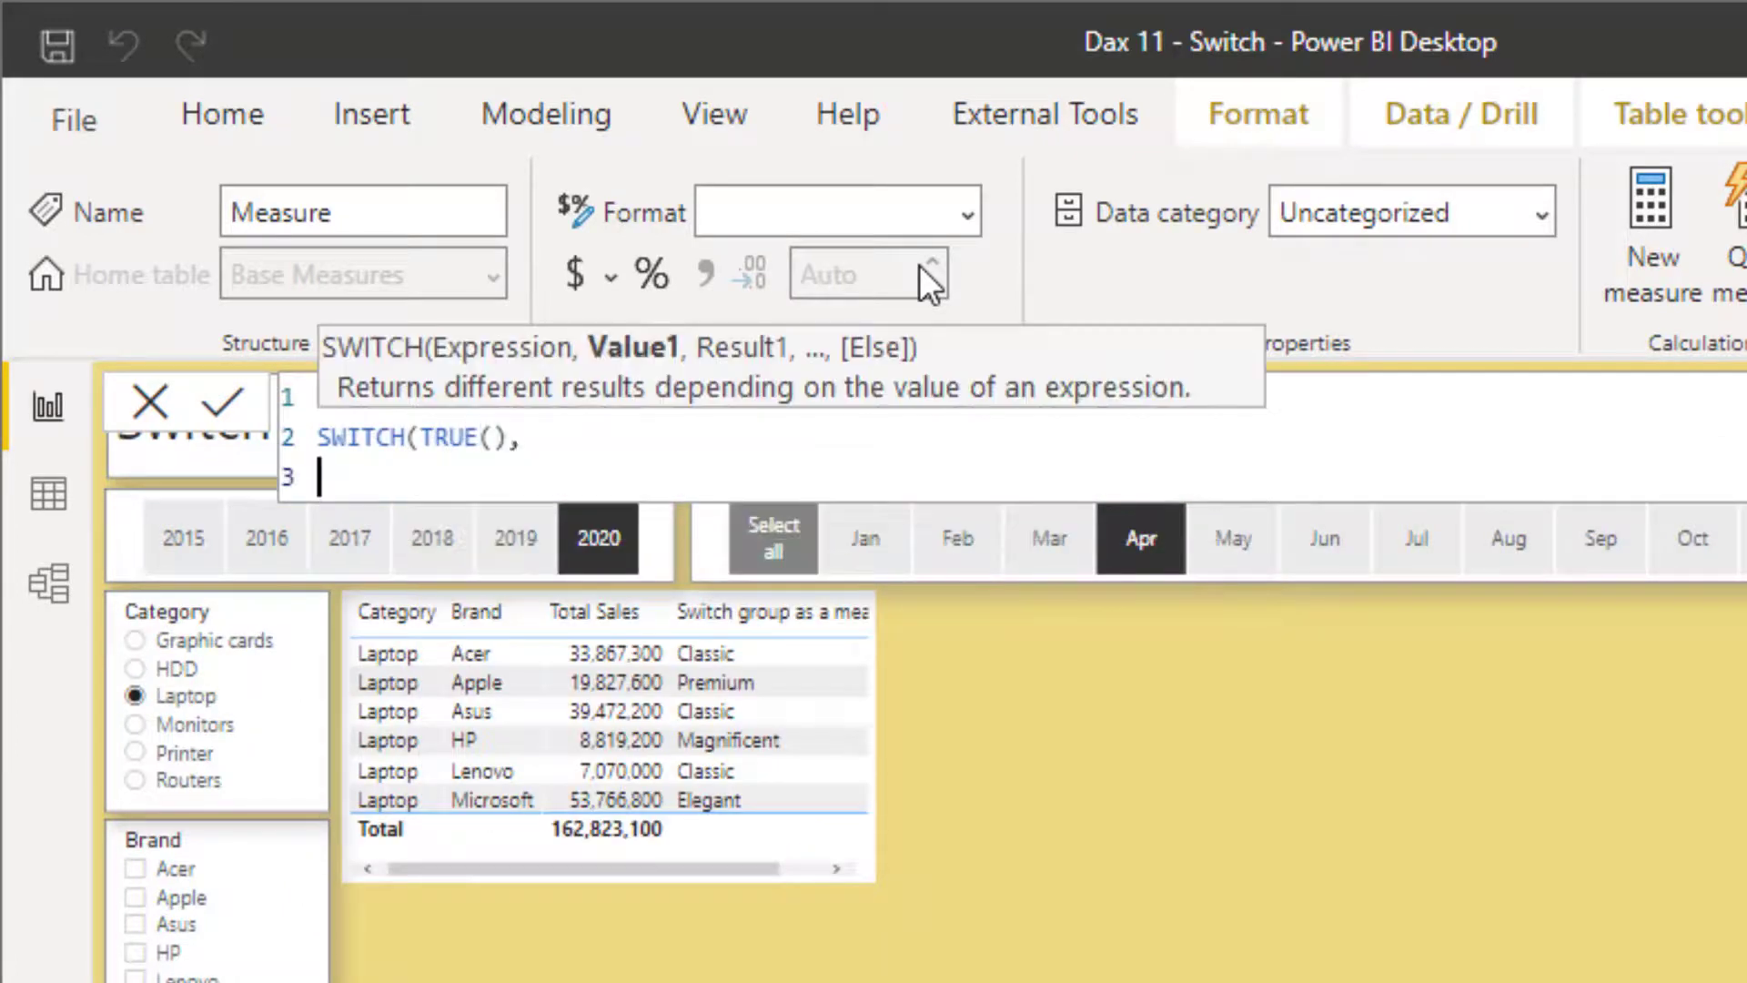
- Write the first condition as SELECTEDVALUE('Selected Metrics'[Metric]) = "Total Sales", followed by a comma
type("selected")
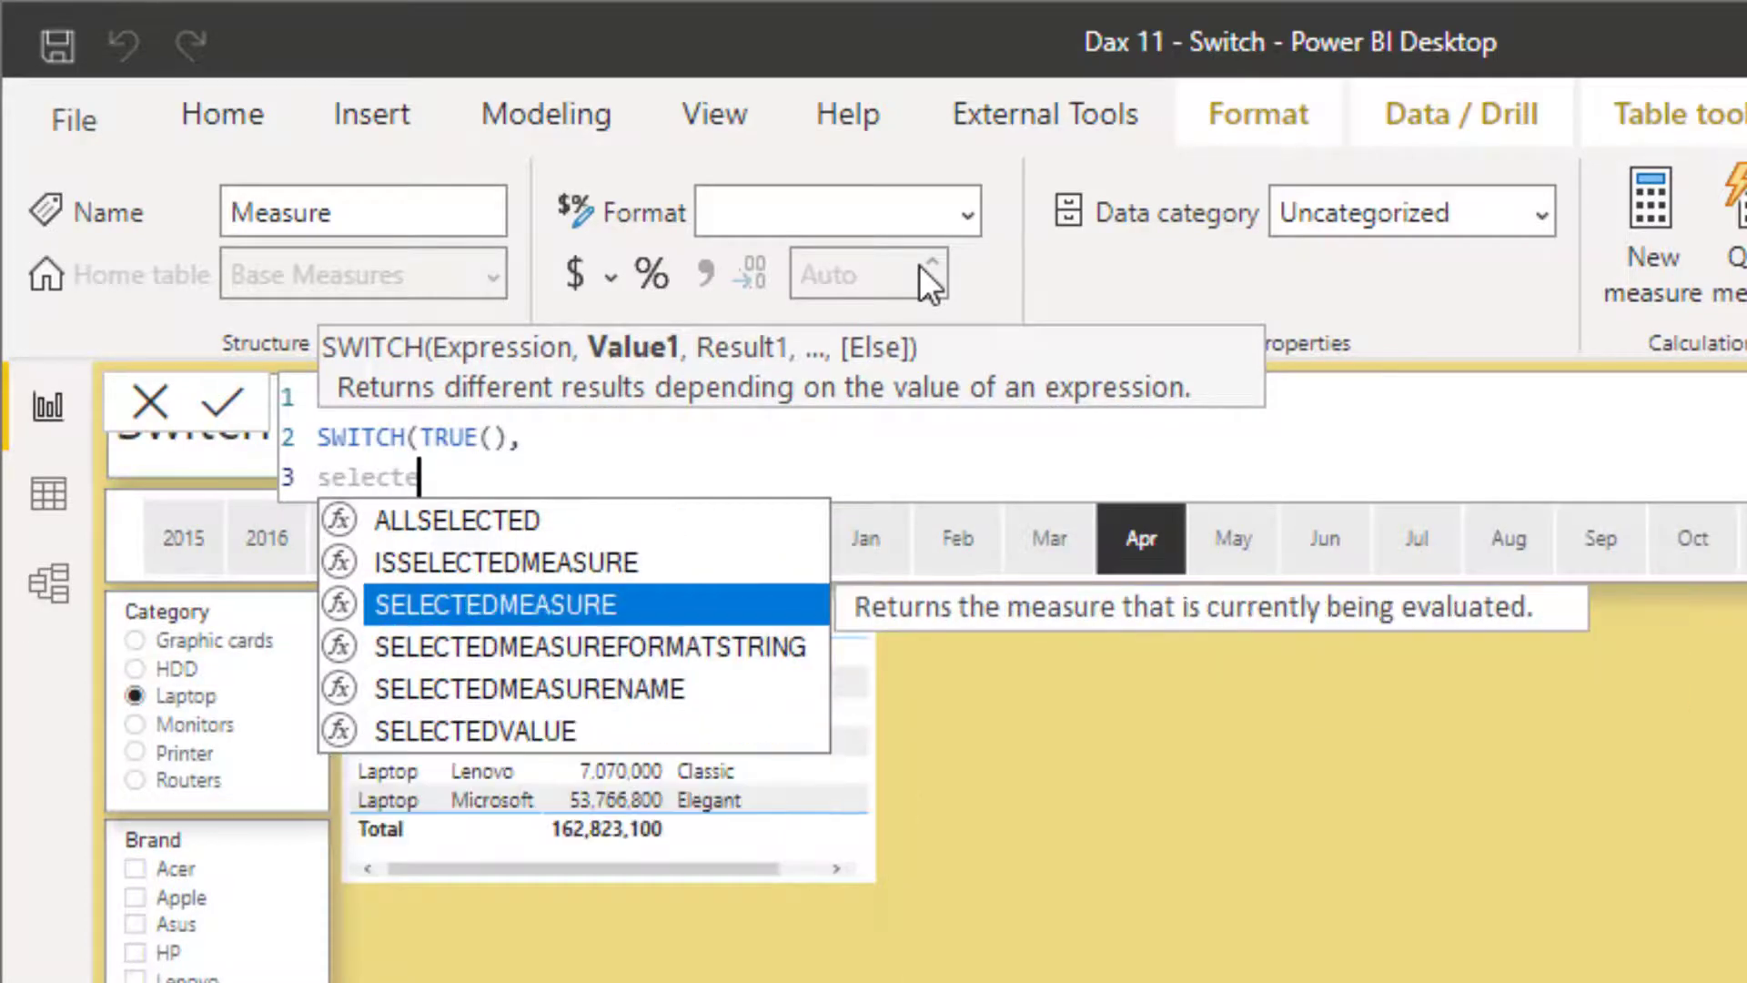
key("Down")
key("Down")
key("Down")
key("Tab")
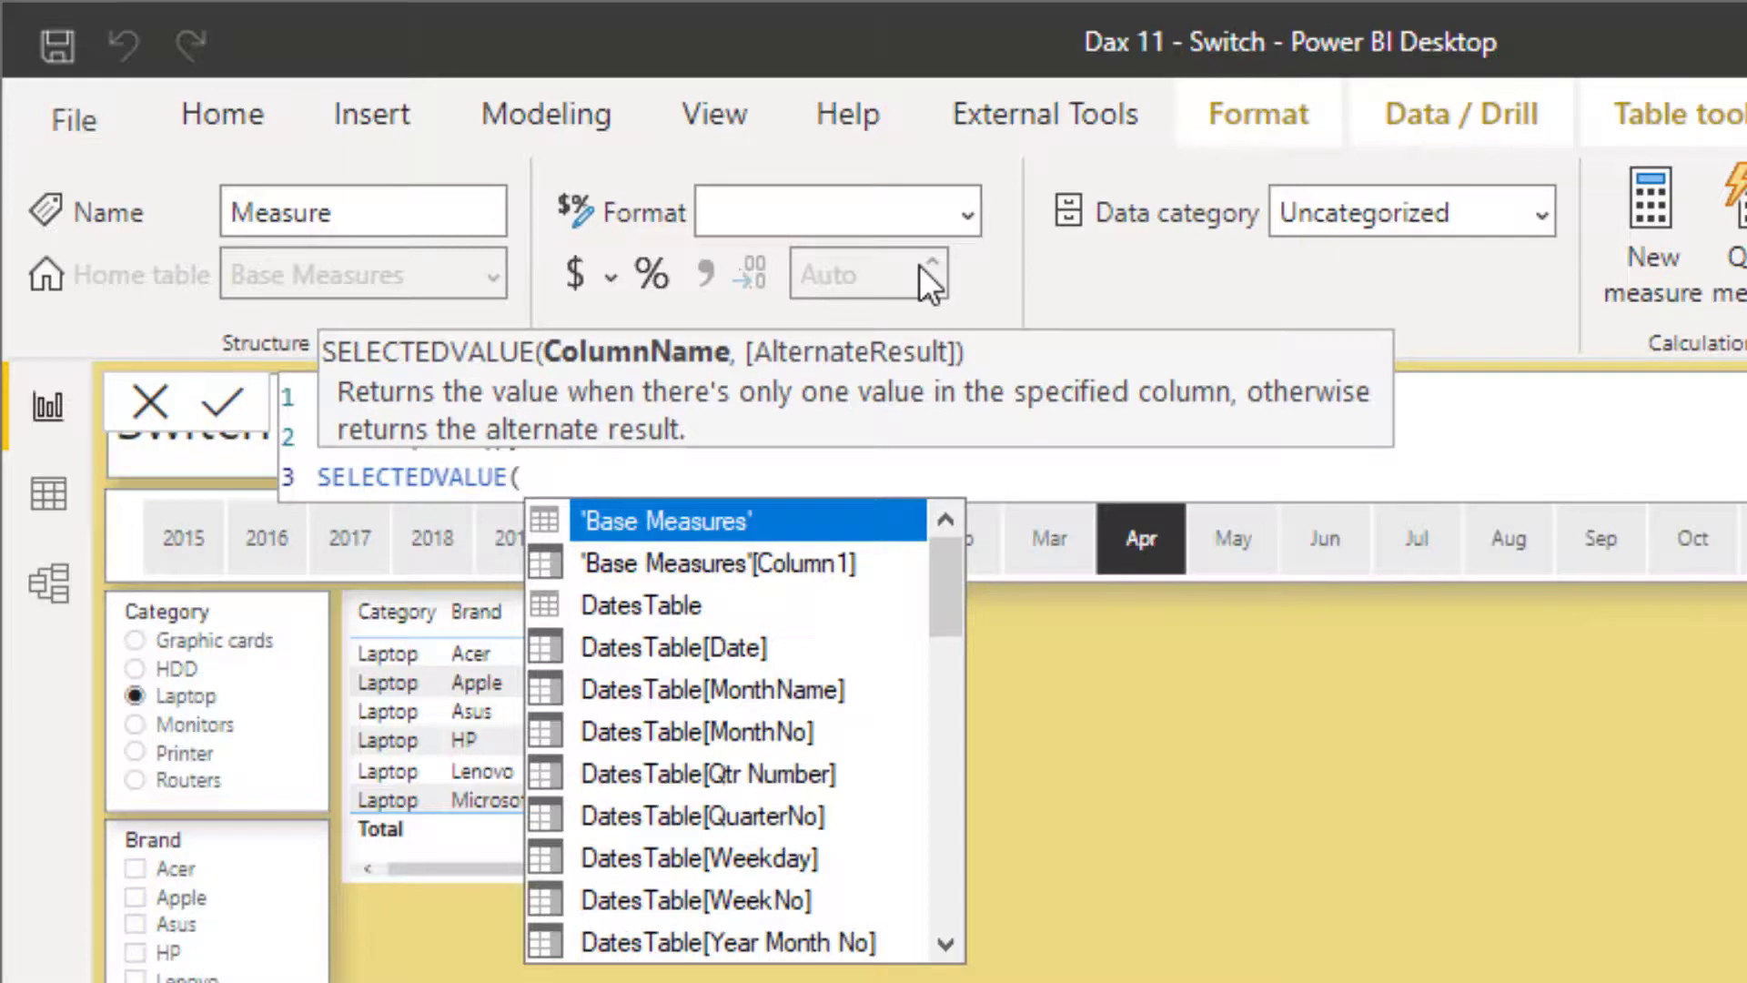
type("met")
key("Tab")
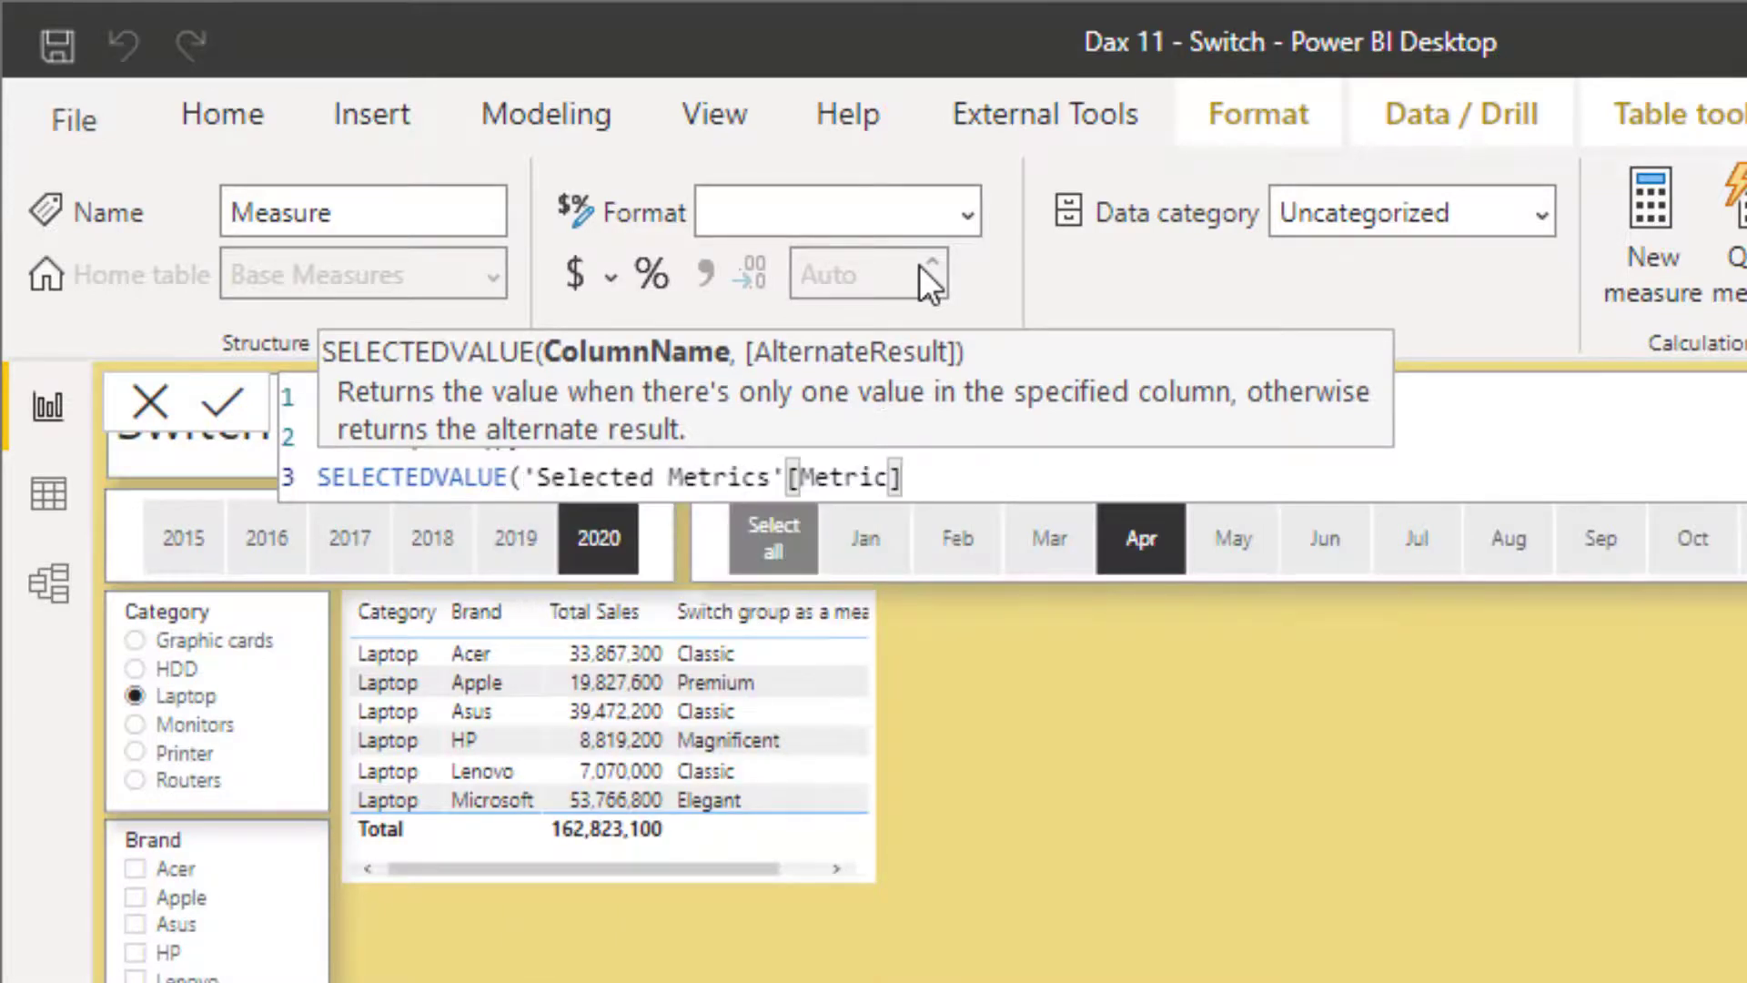
type(") ")
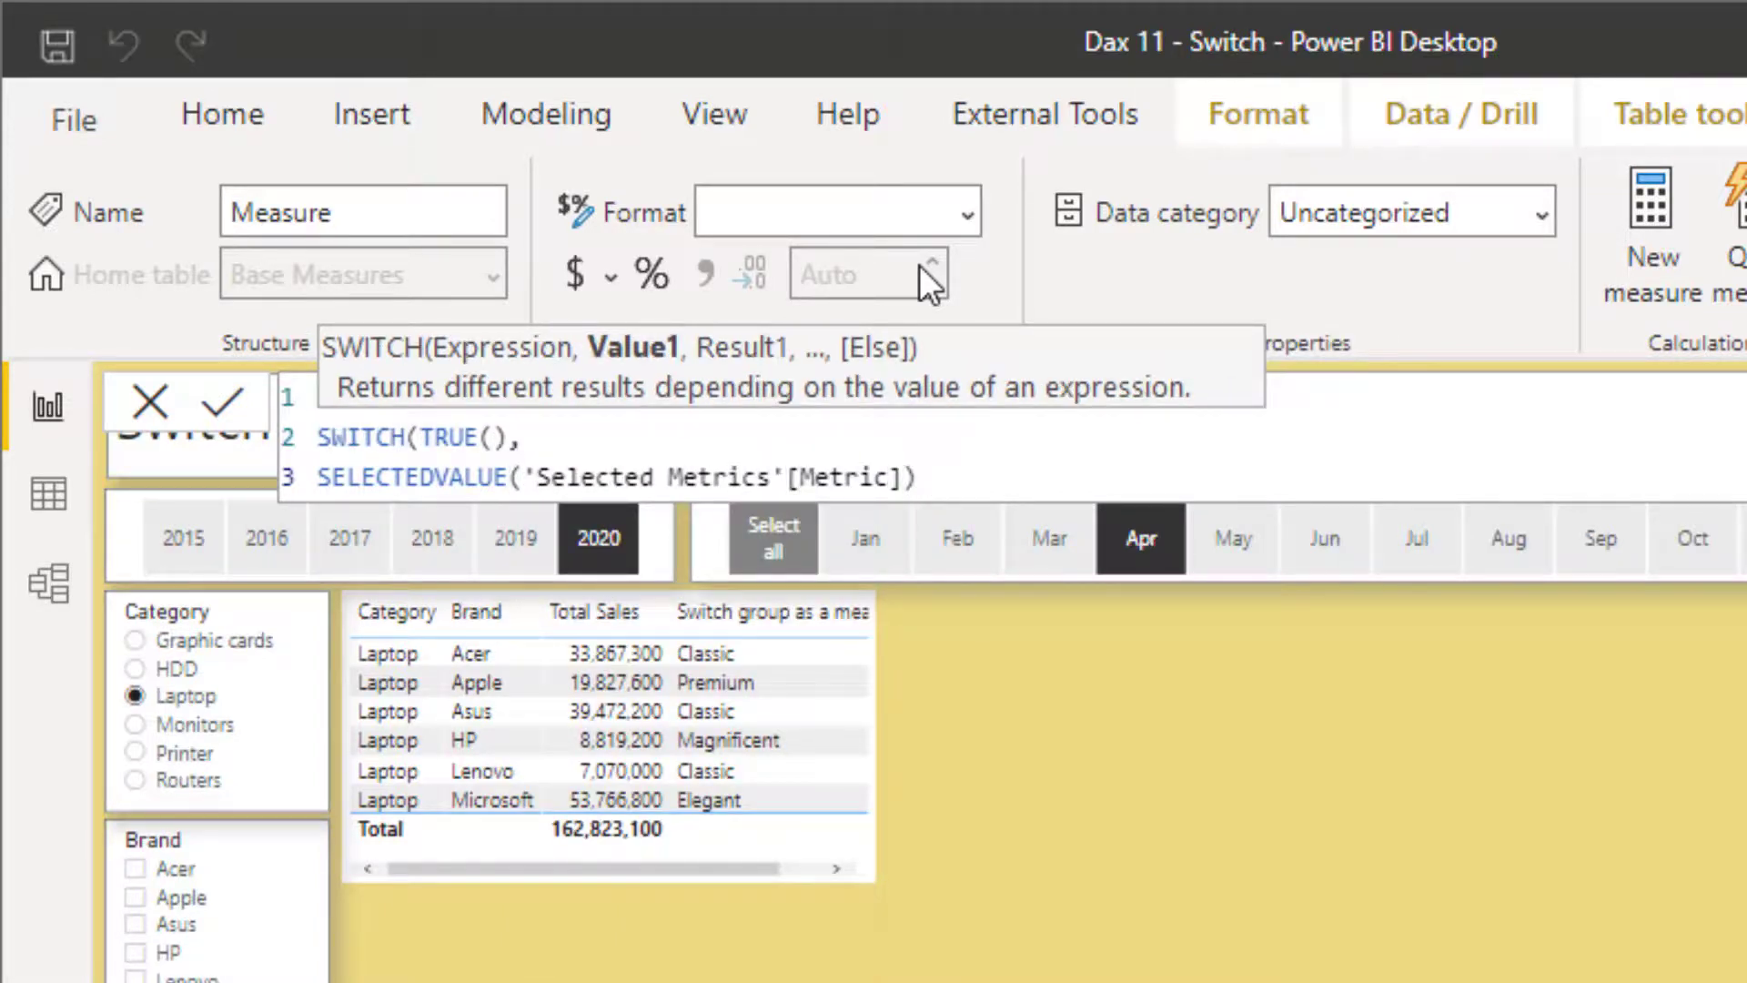
type("= \"Total Sales\", ")
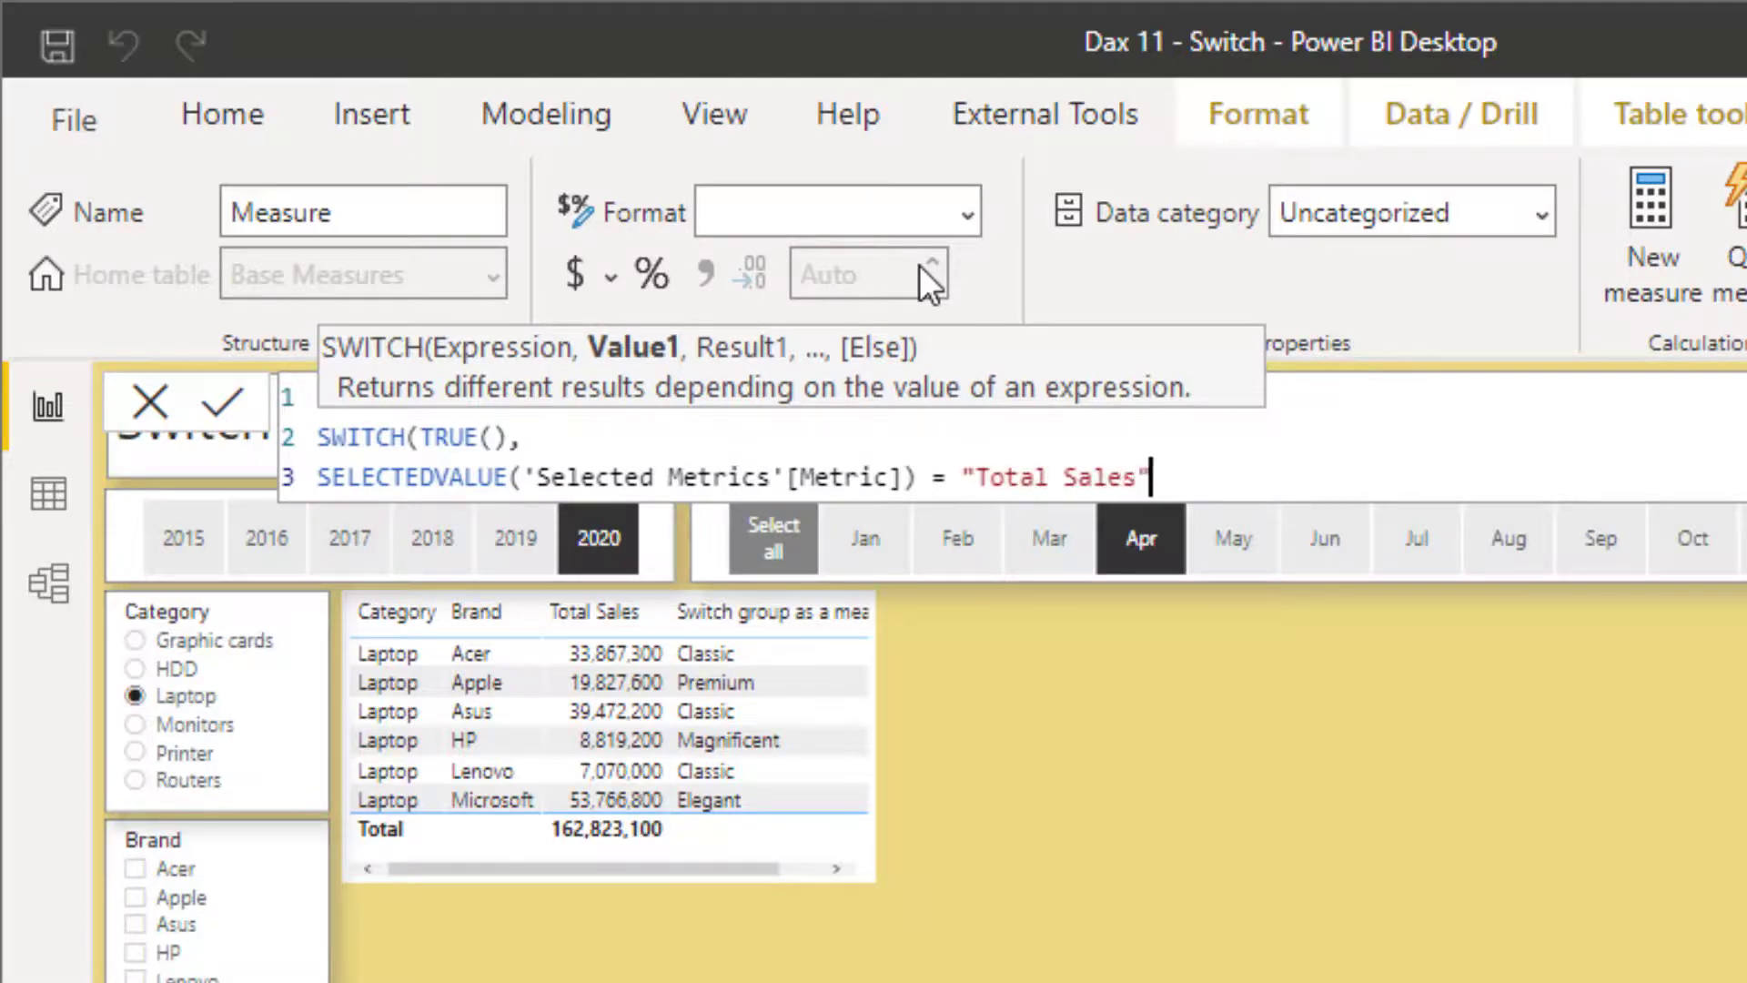
- Make the first condition return the [Total Sales] measure, and begin a new line for the second condition
type("[")
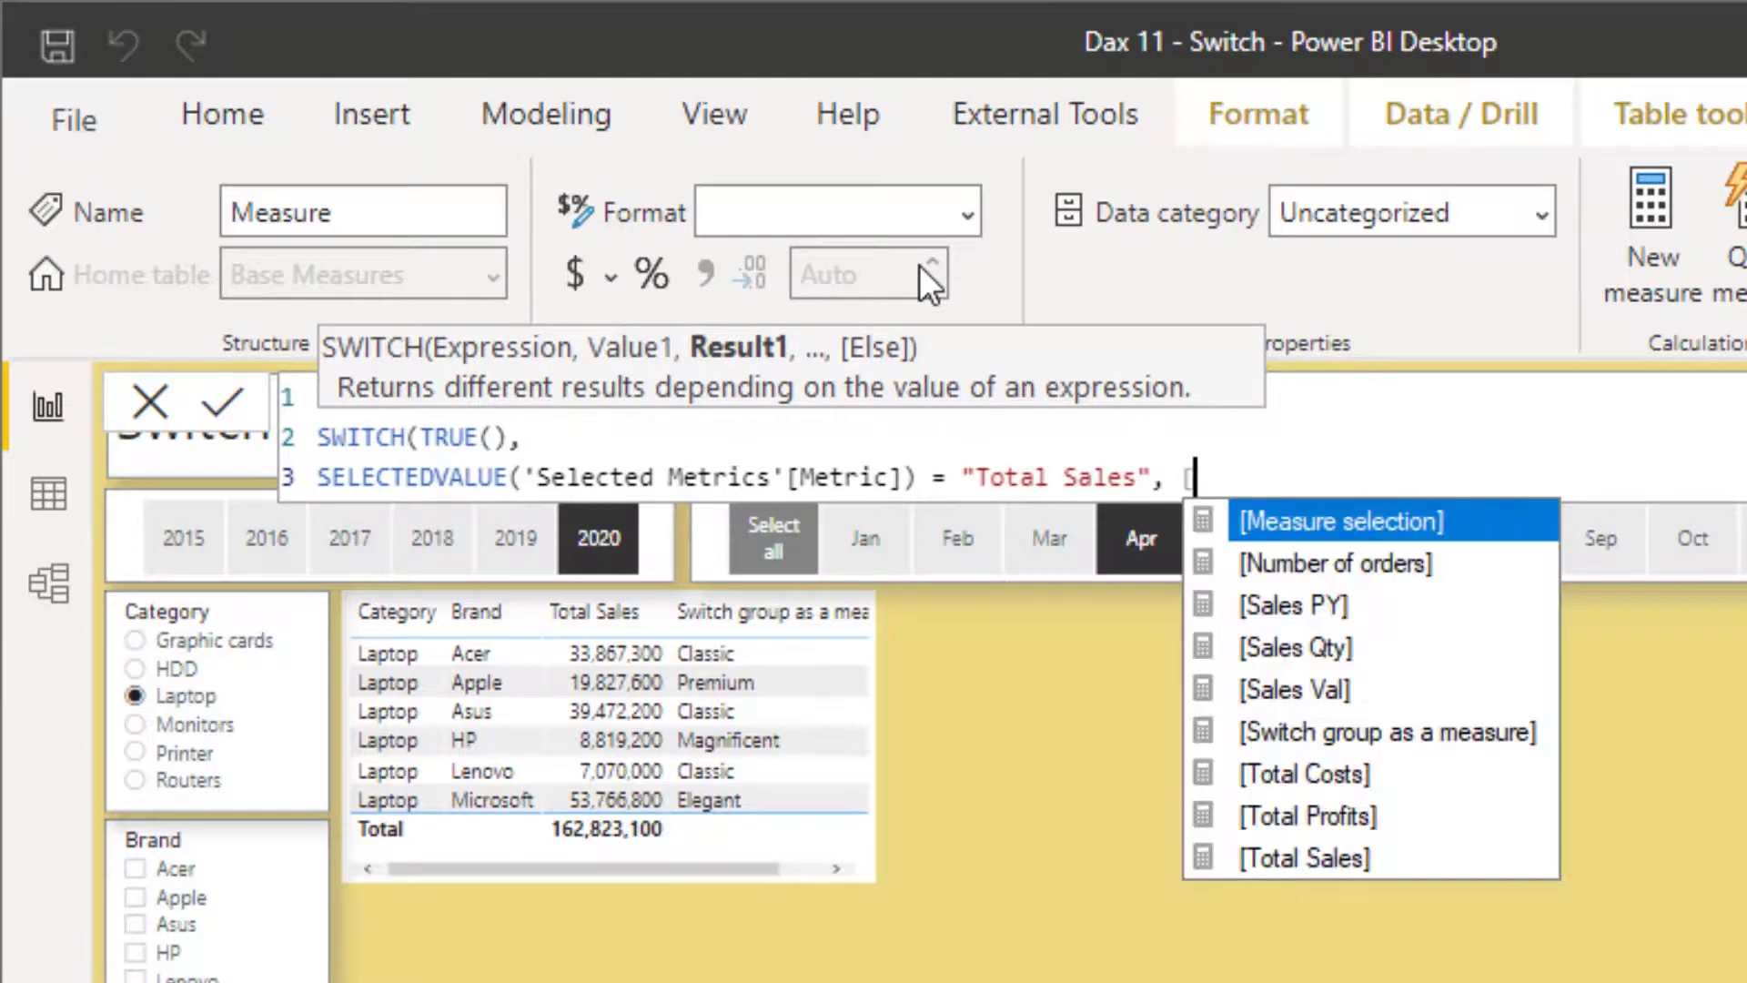
key("Down")
key("Down")
key("Down")
key("Down")
key("Down")
key("Down")
key("Down")
key("Down")
key("Tab")
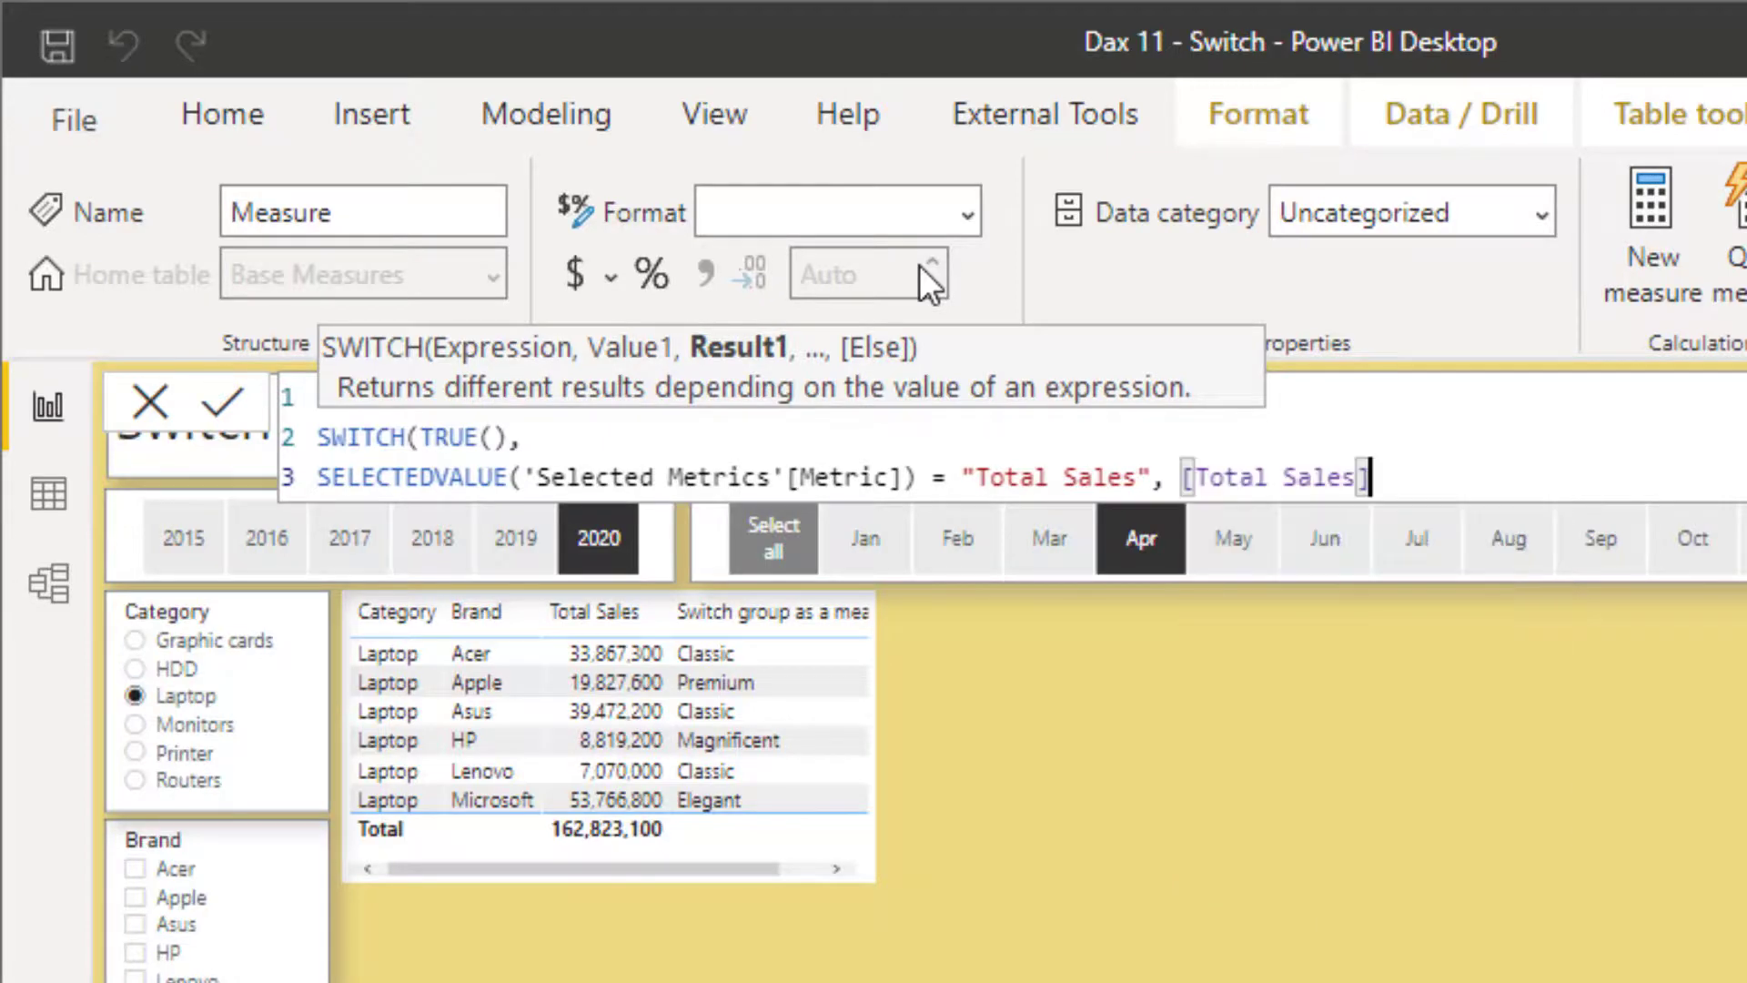
type(",")
key("shift+Return")
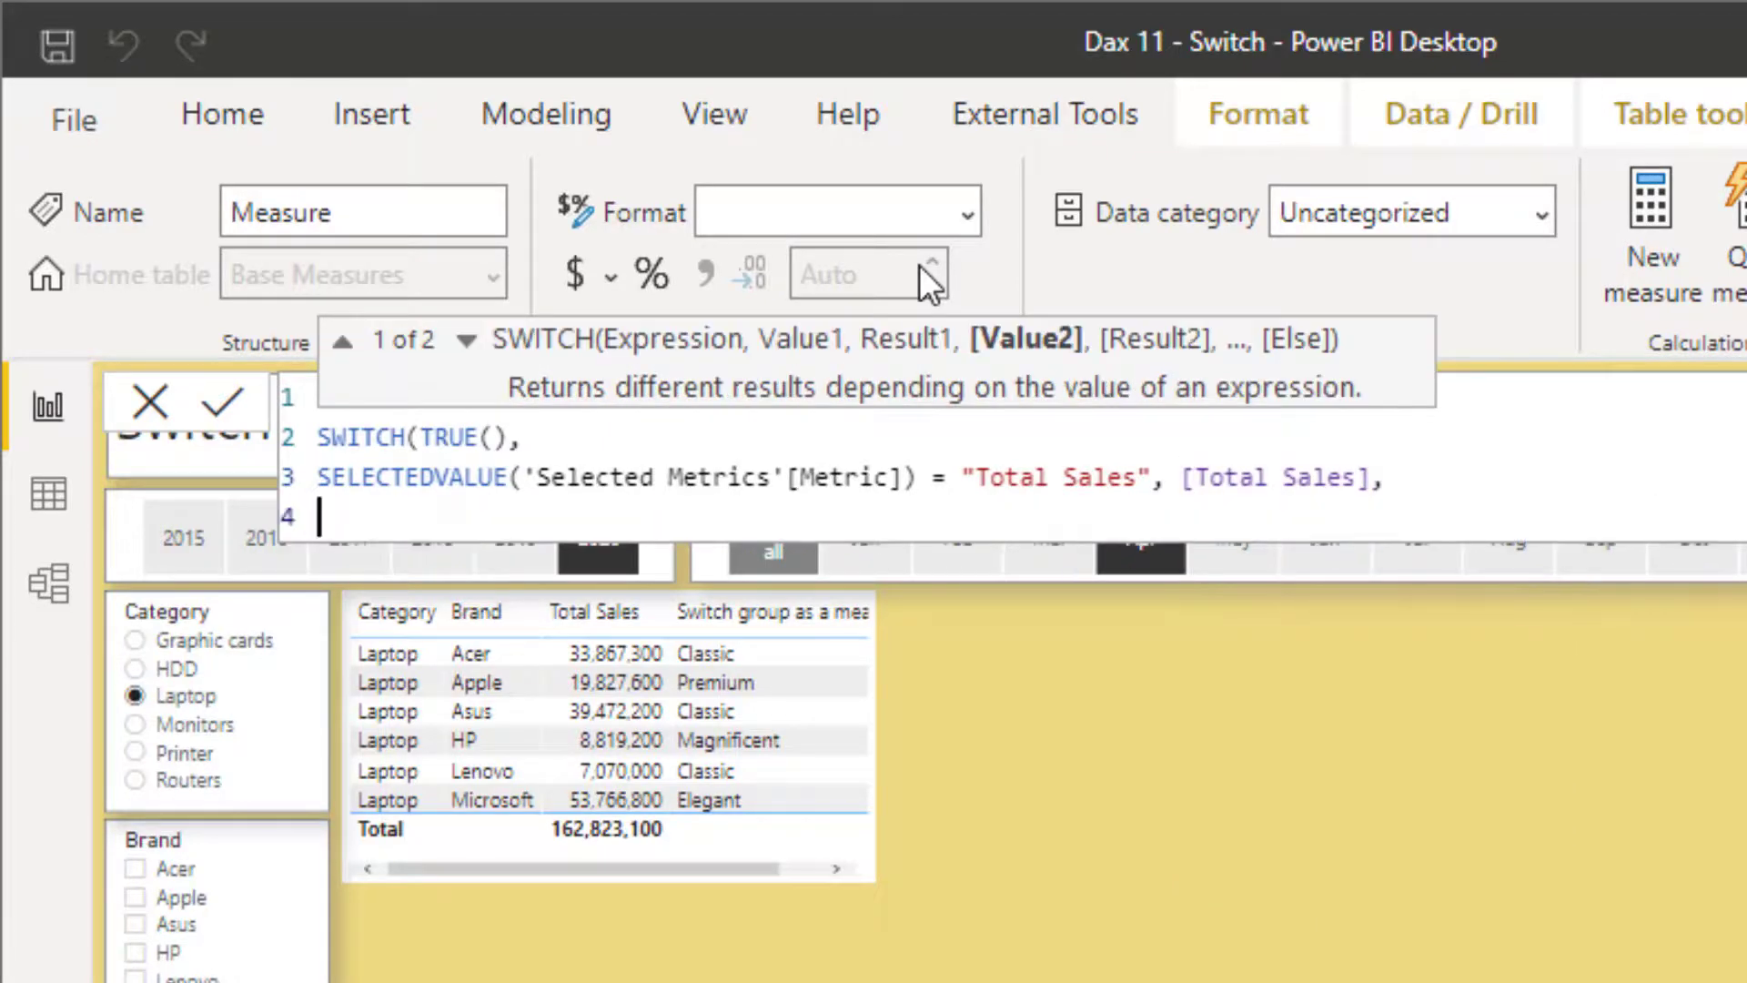
- Add the condition SELECTEDVALUE('Selected Metrics'[Metric]) = "Total Costs" returning [Total Costs], and begin a new line
type("sele")
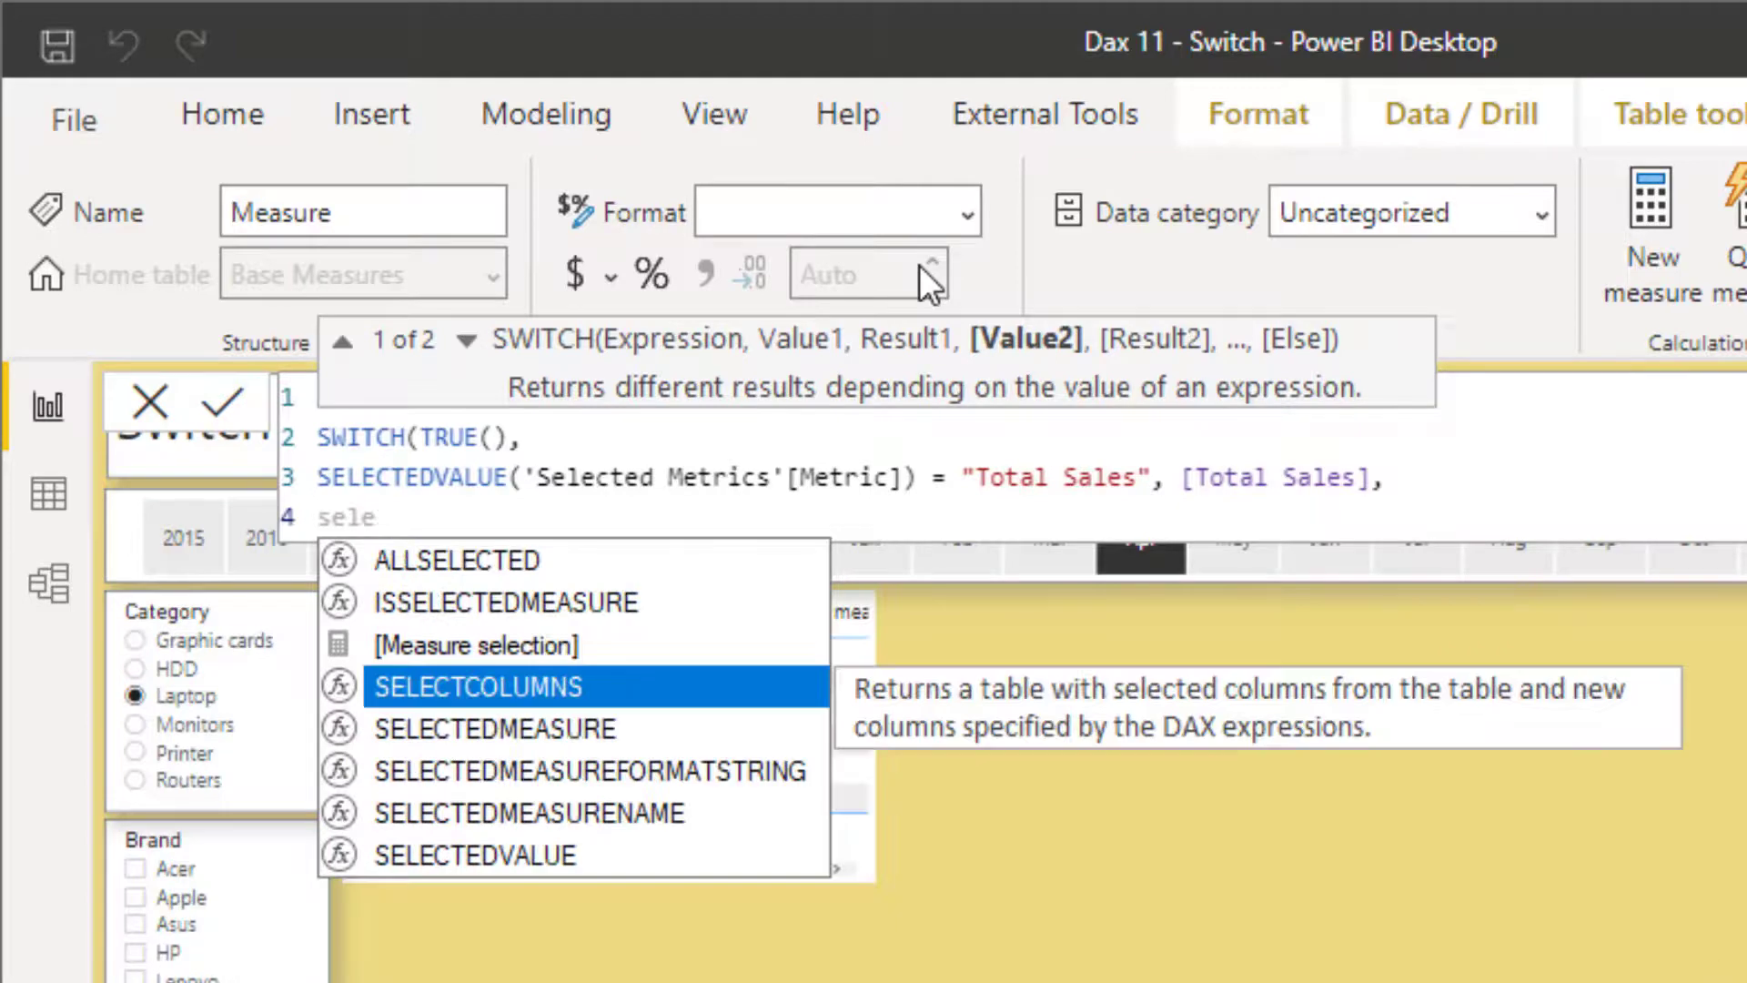
key("Down")
key("Down")
key("Tab")
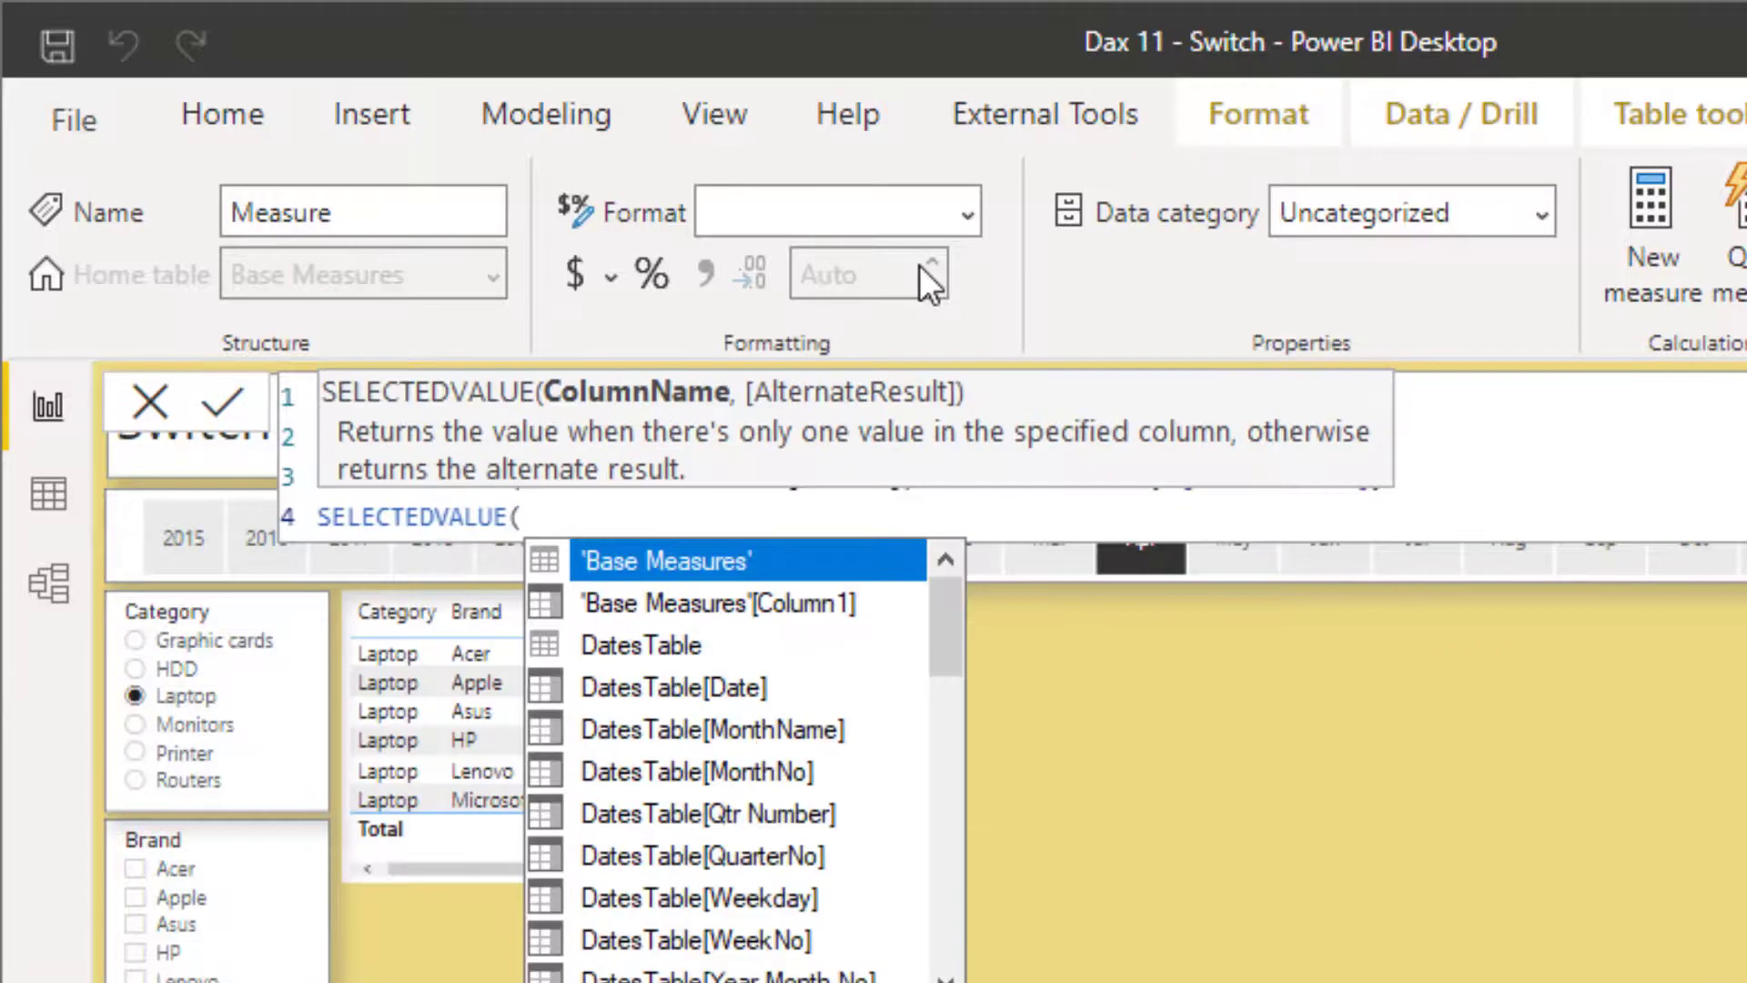
type("met")
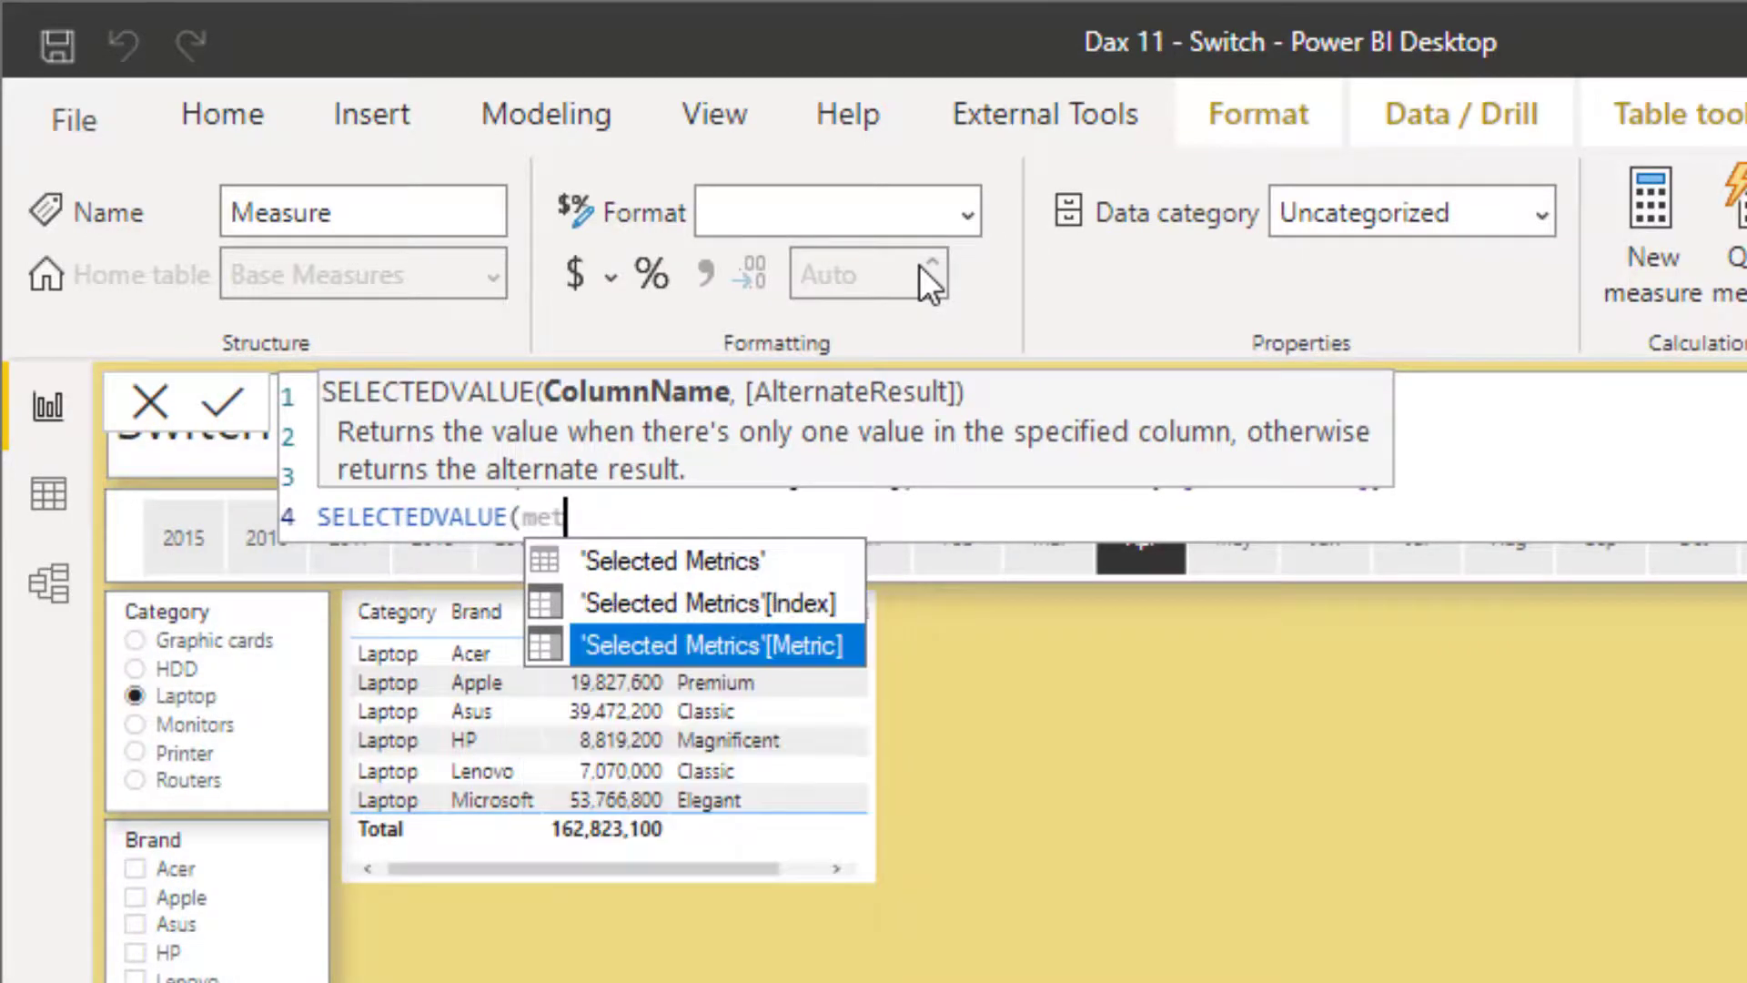
key("Tab")
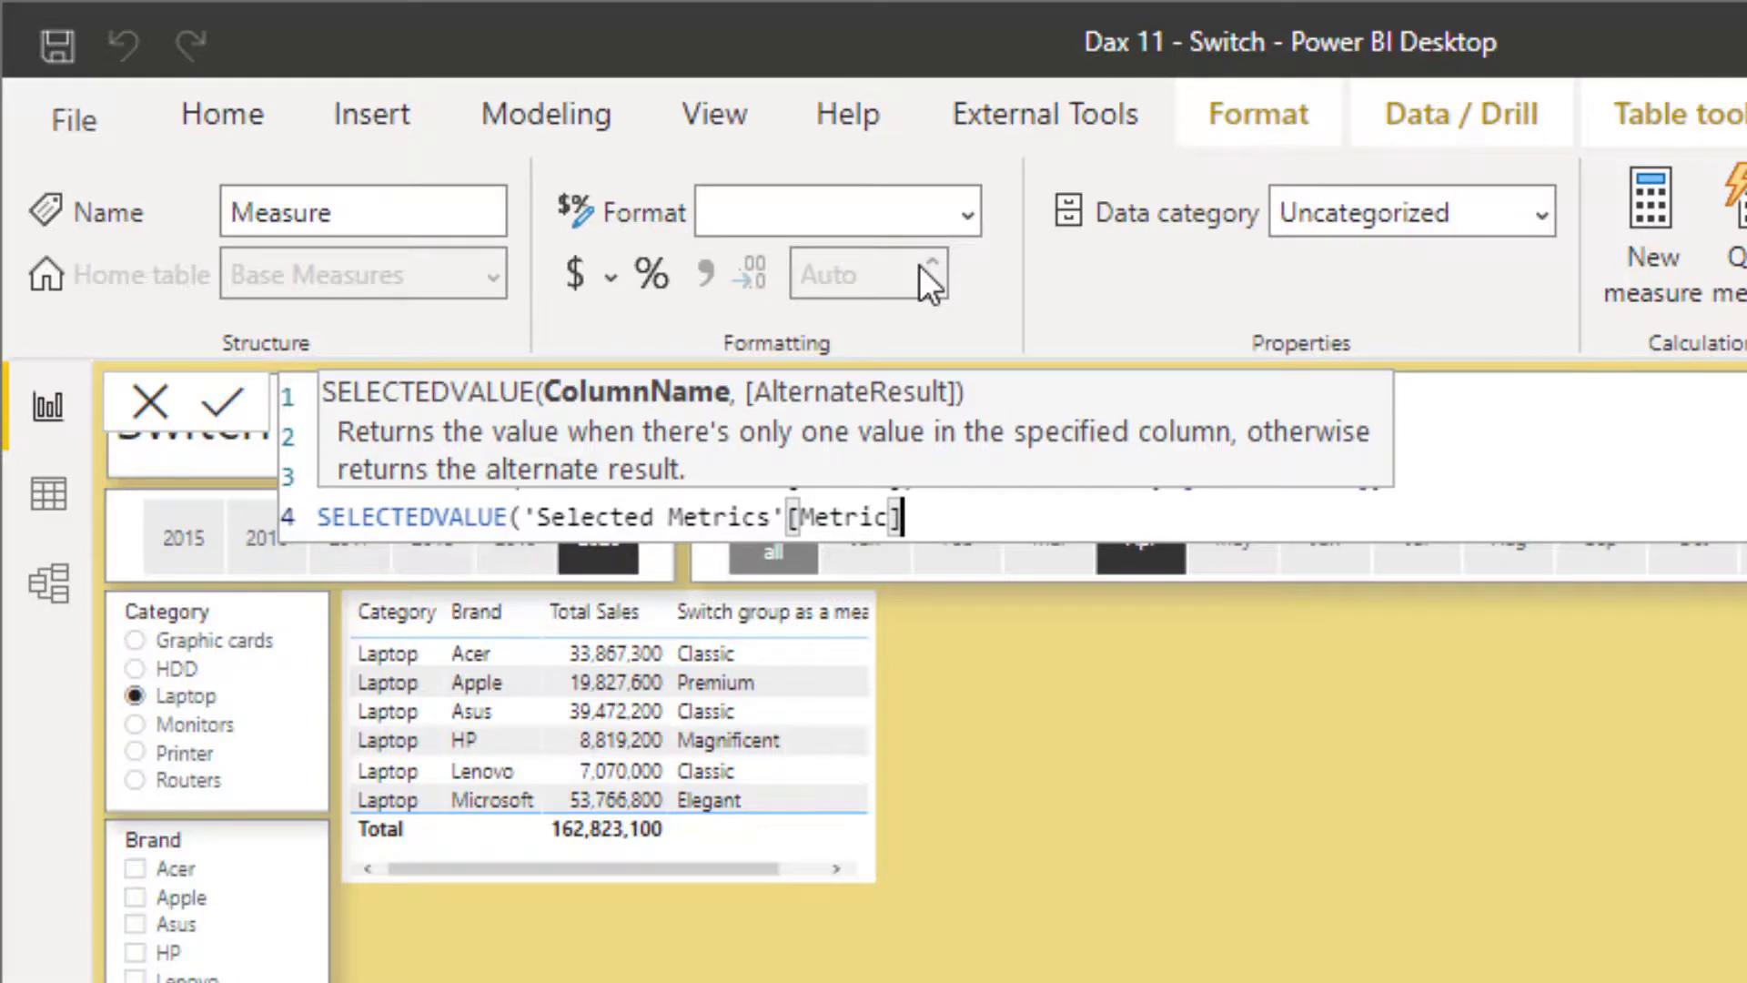
type(") = \"To")
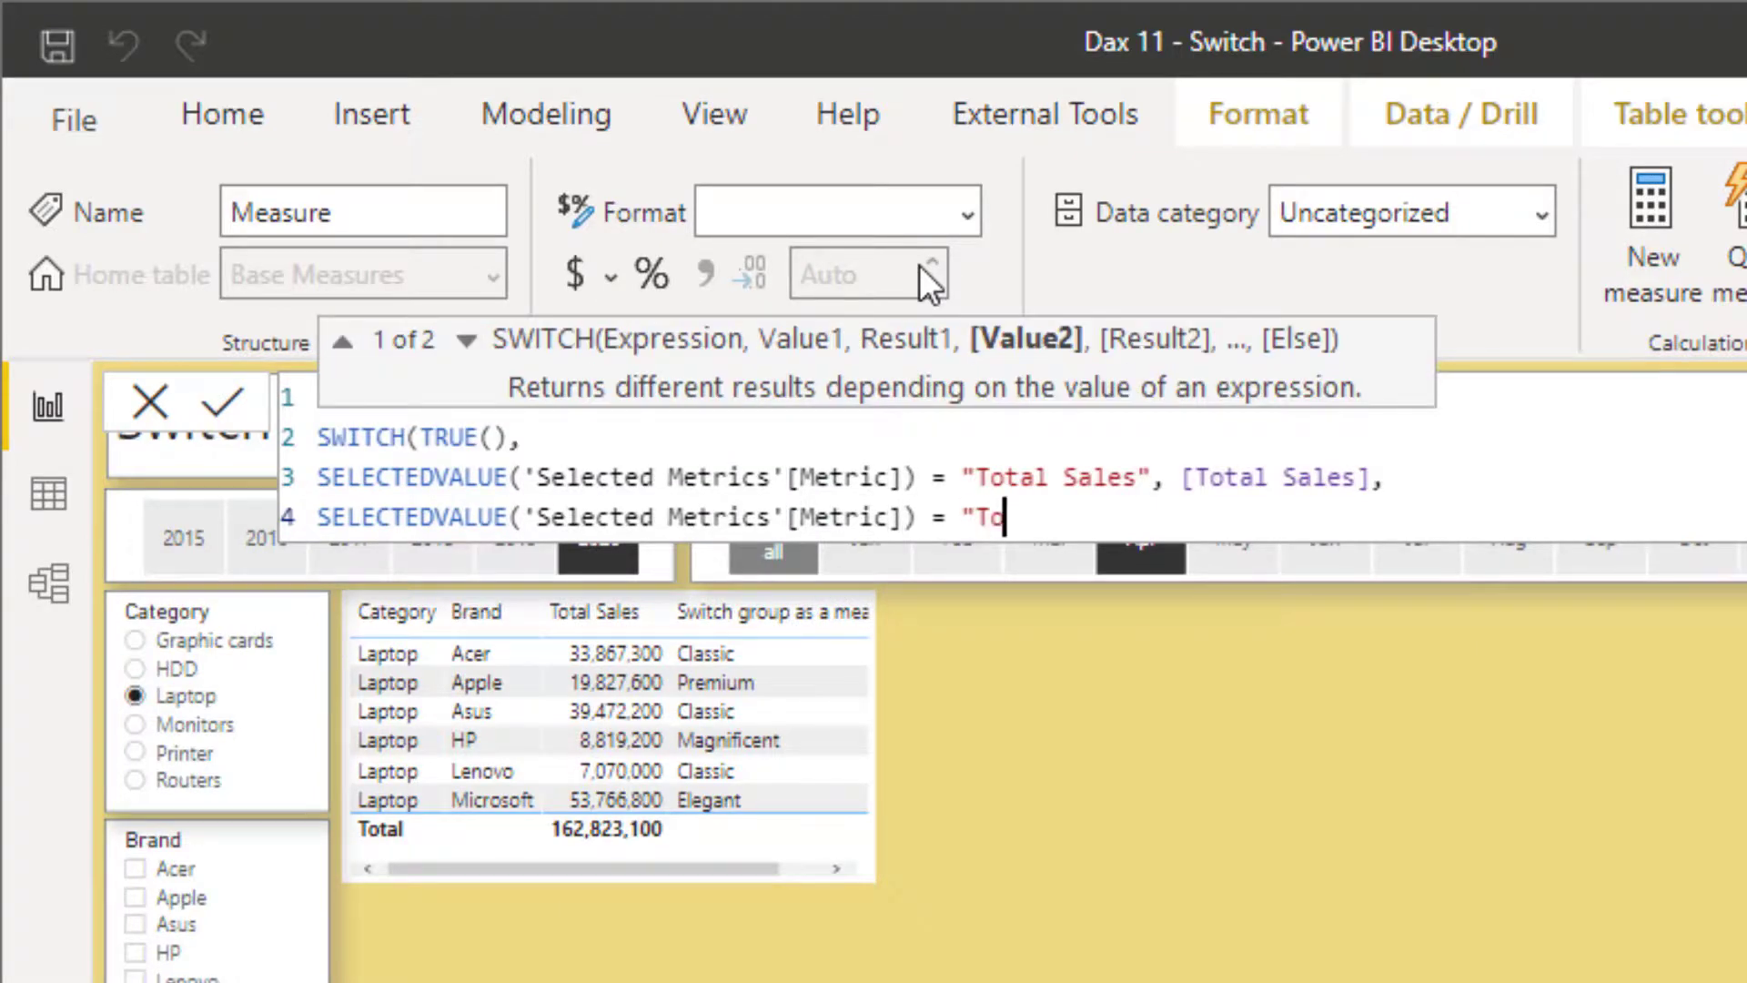
type("tal Costs")
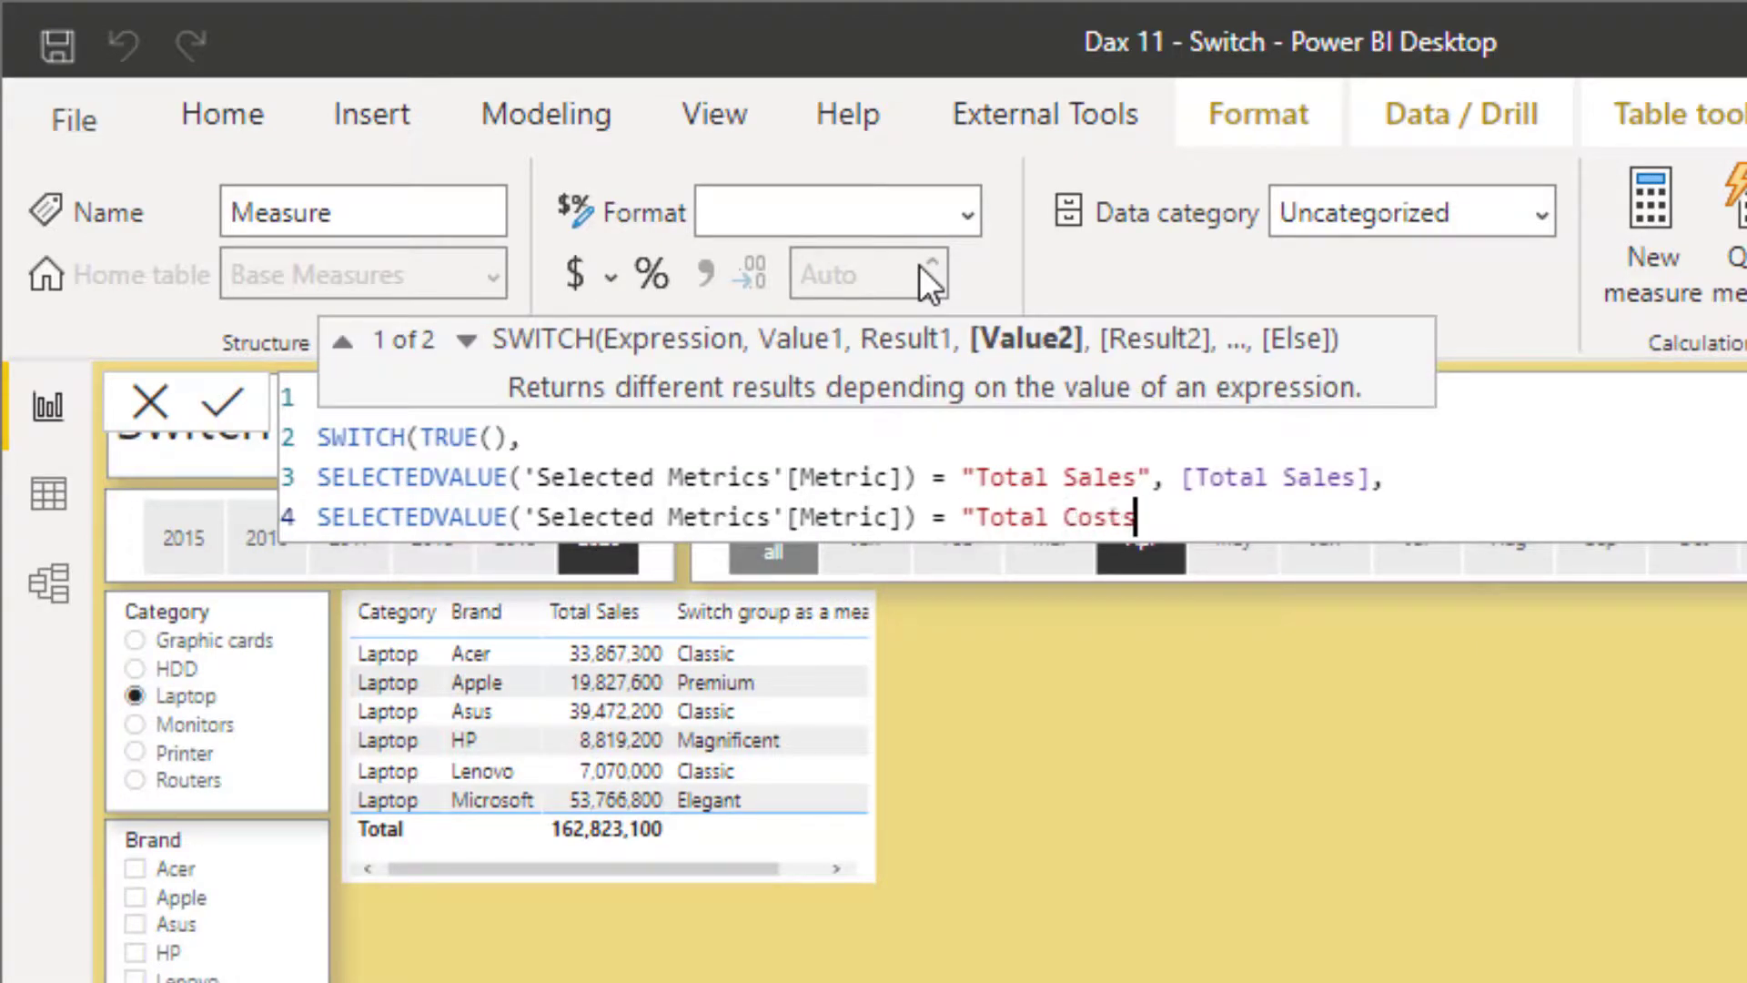
type("\", [to")
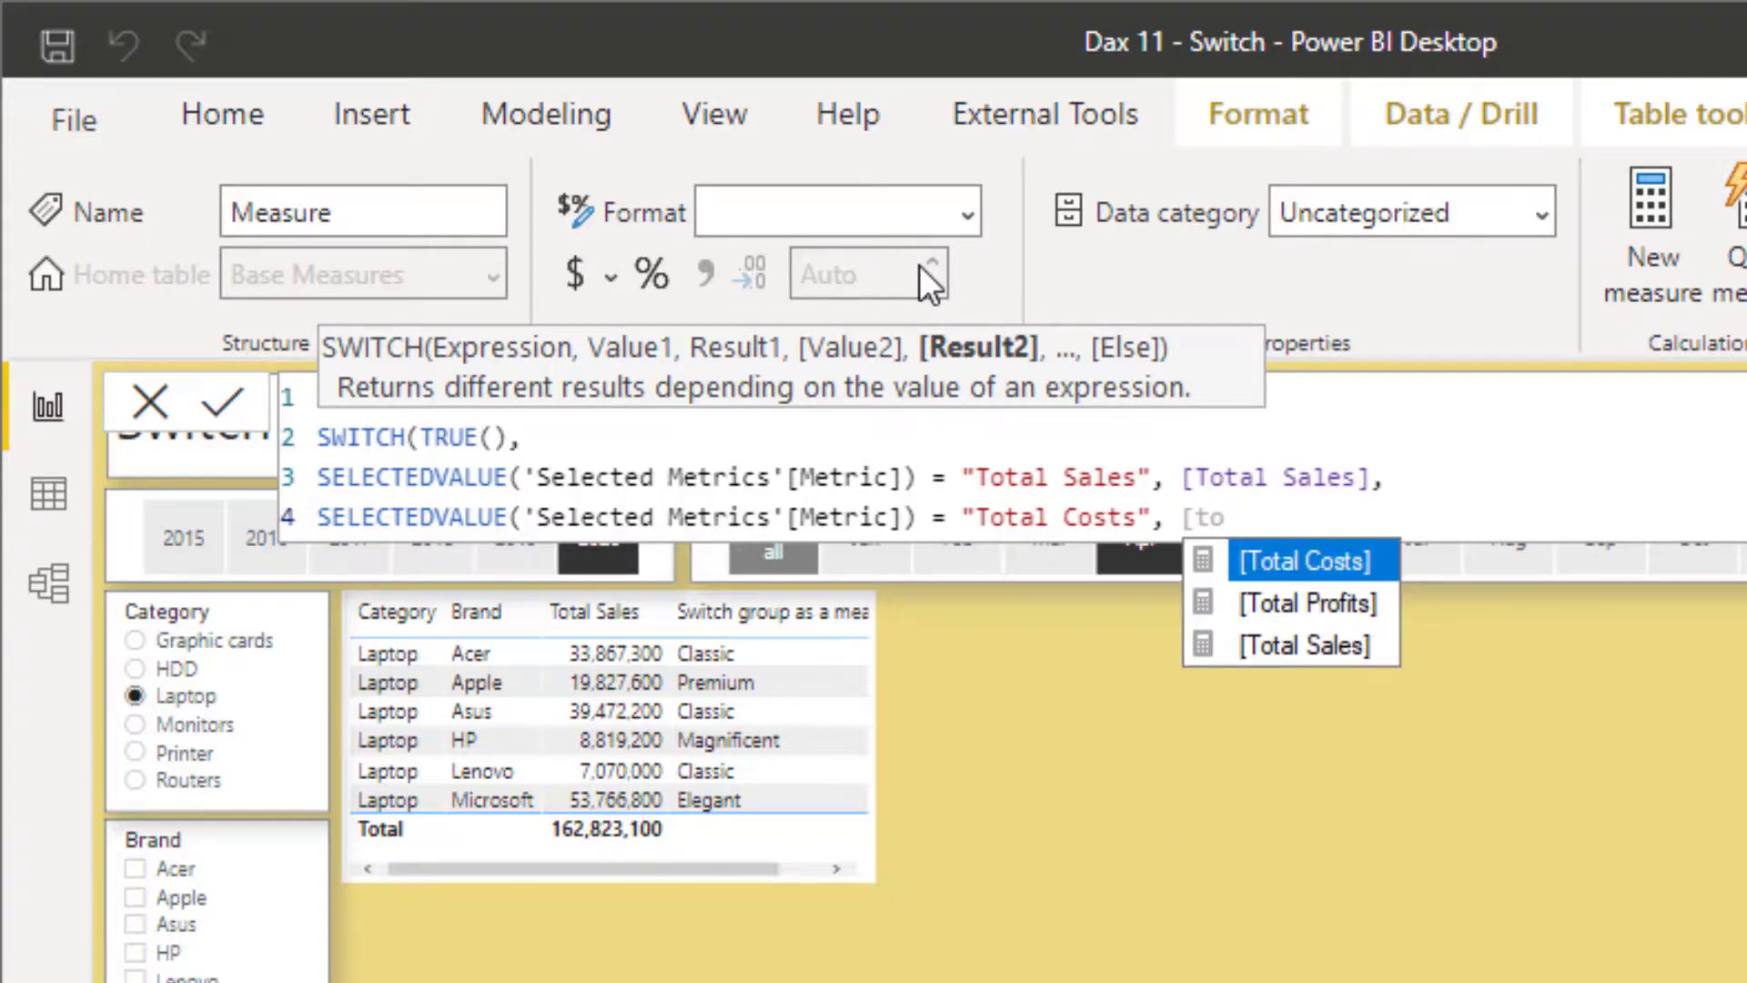
key("Tab")
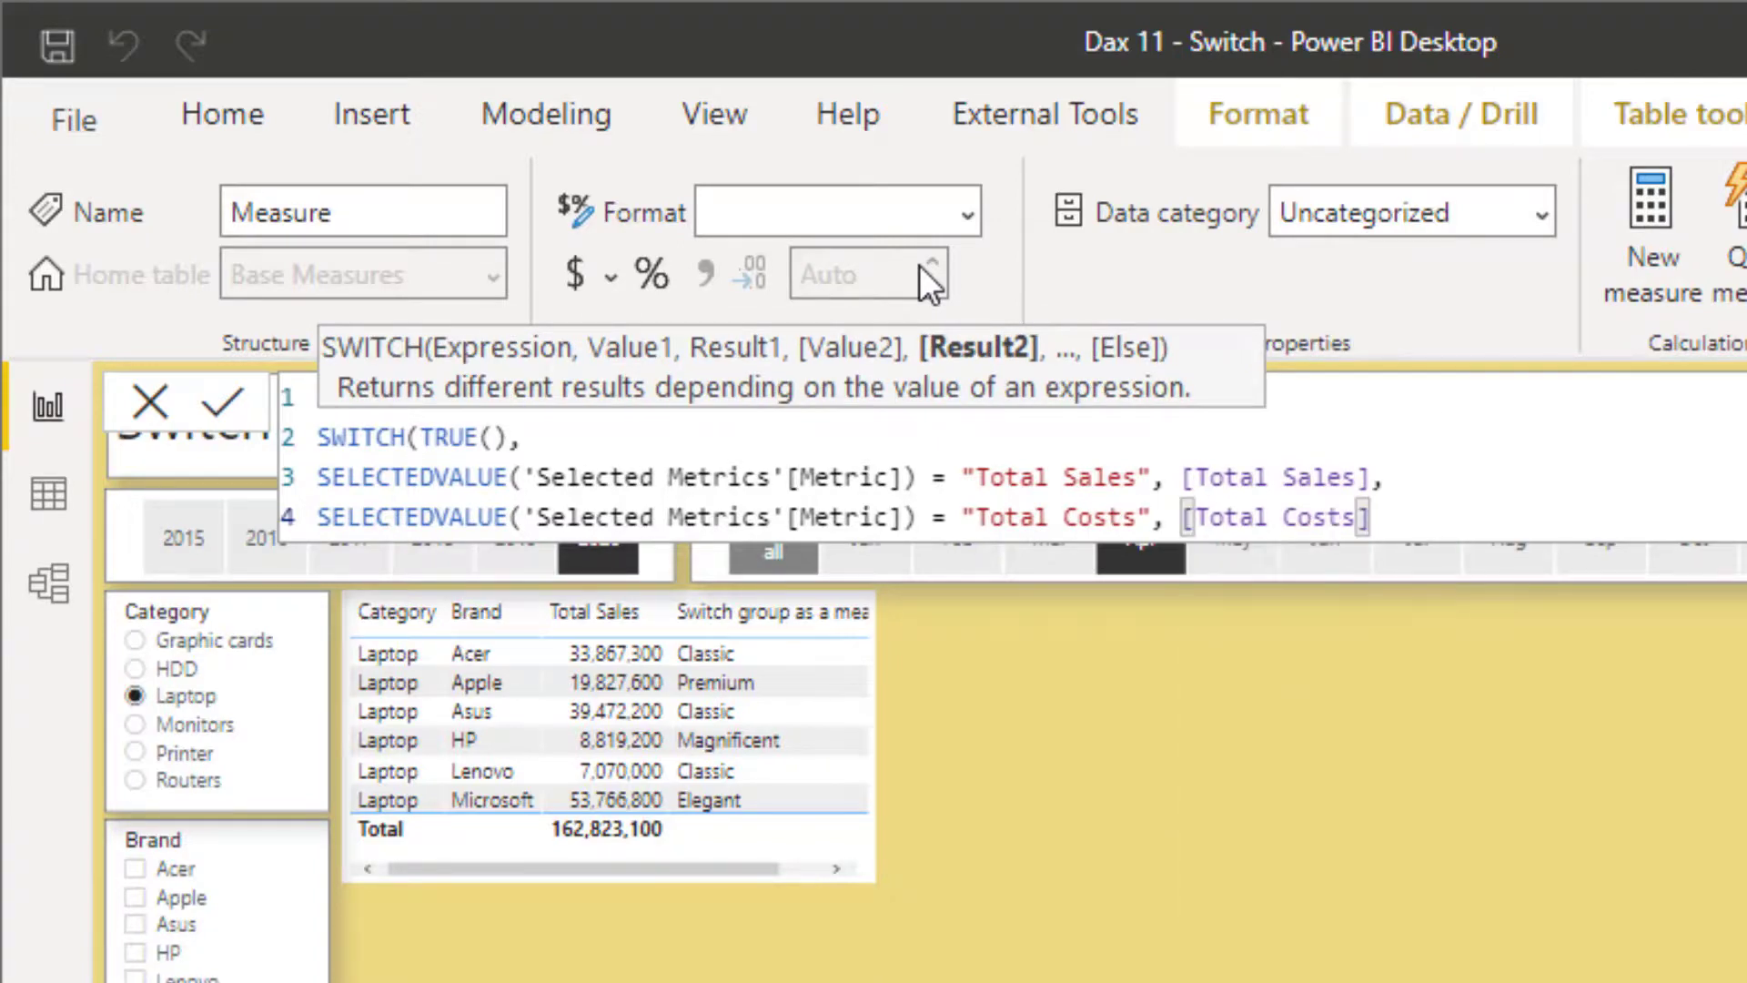
type(",")
key("shift+Return")
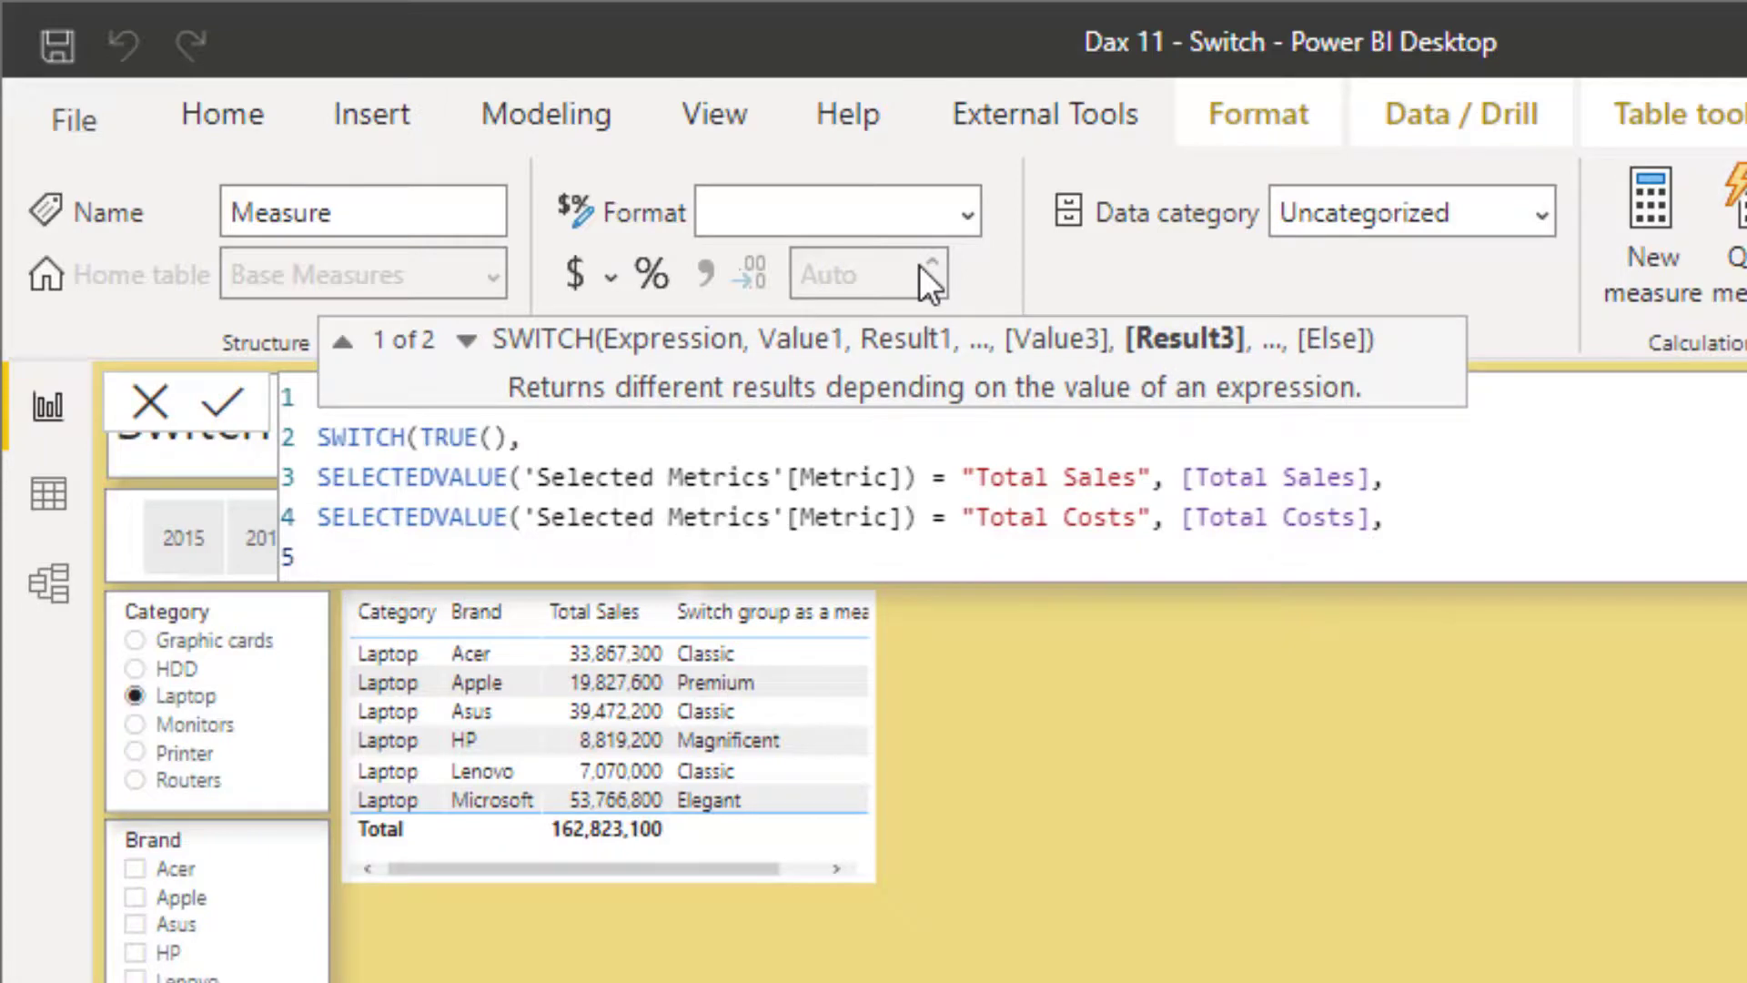
- Start the third condition with SELECTEDVALUE on the 'Selected Metrics'[Metric] column
type("sele")
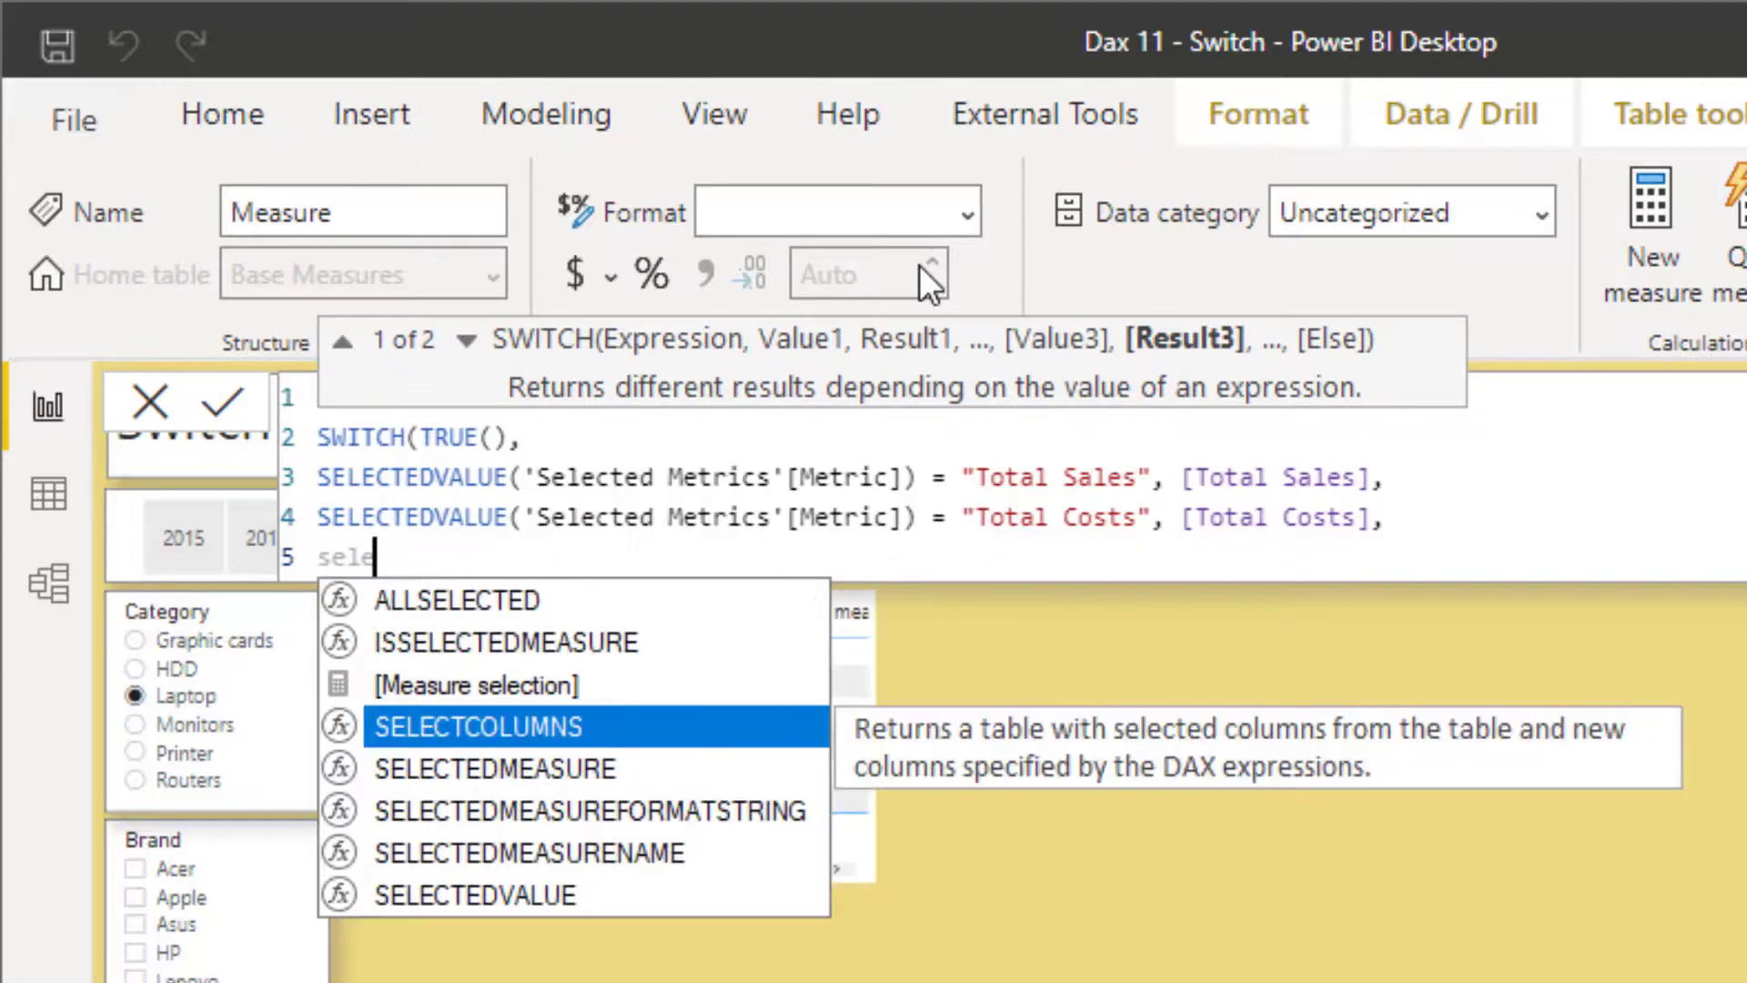
key("Down")
key("Down")
key("Down")
key("Down")
key("Tab")
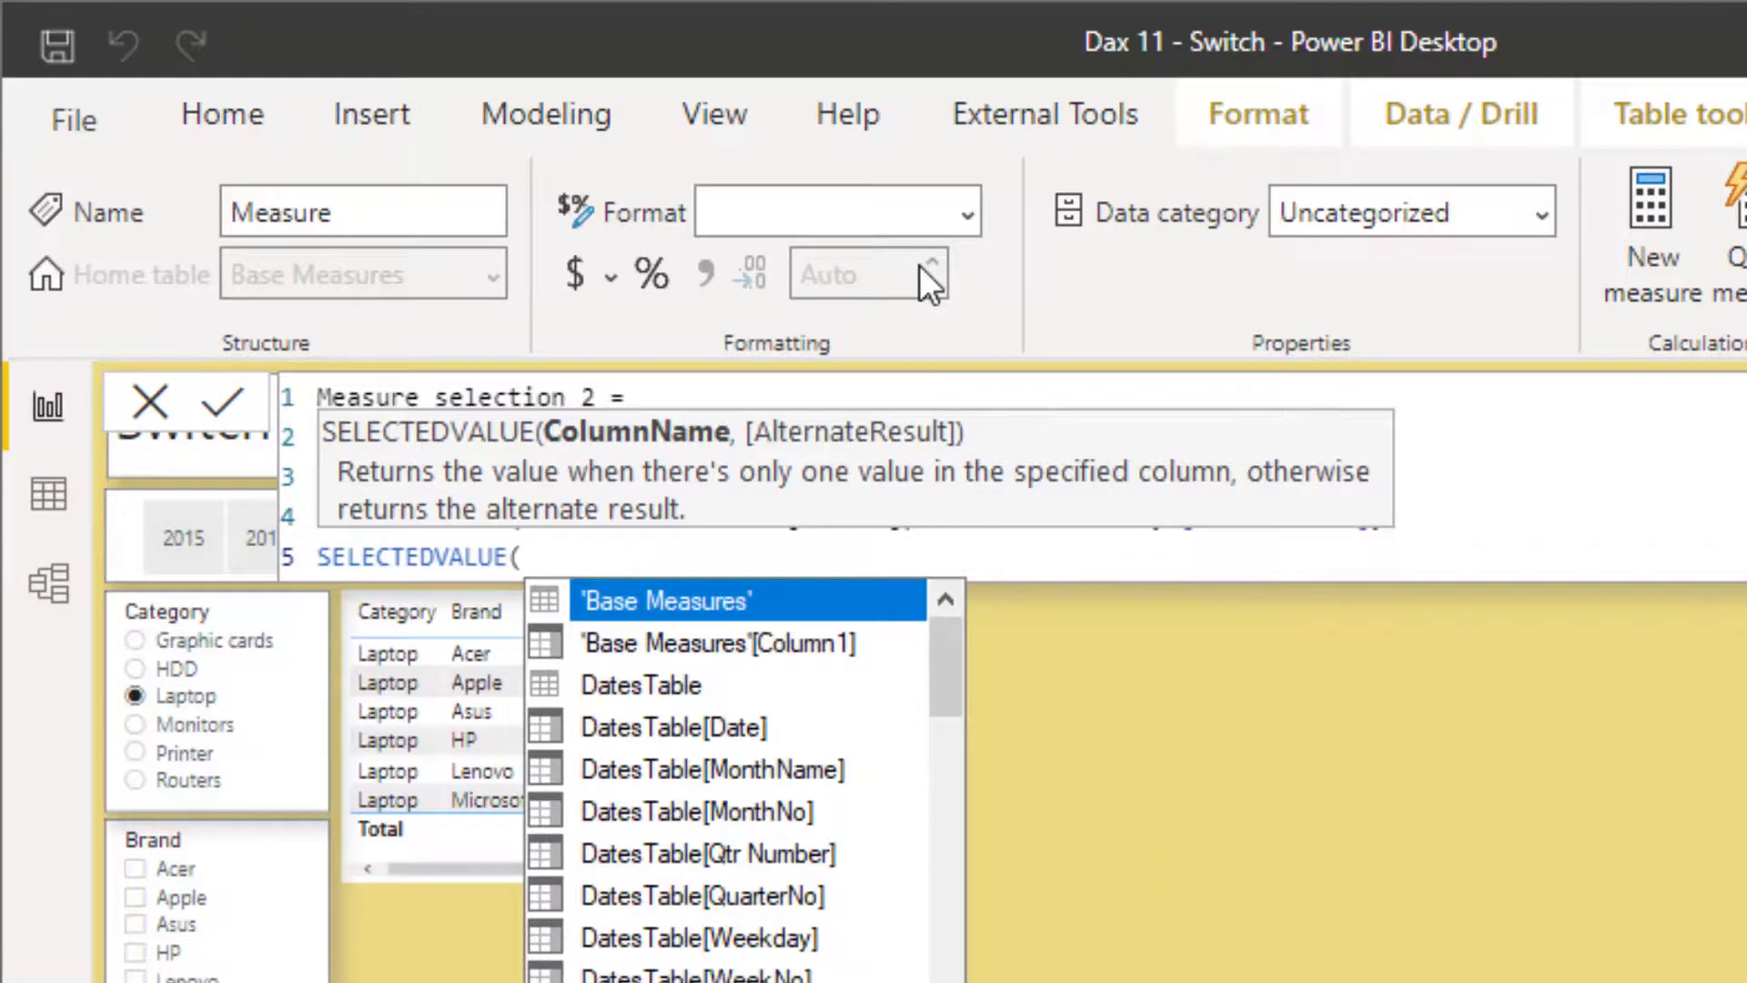
type("sel")
key("Down")
key("Down")
key("Tab")
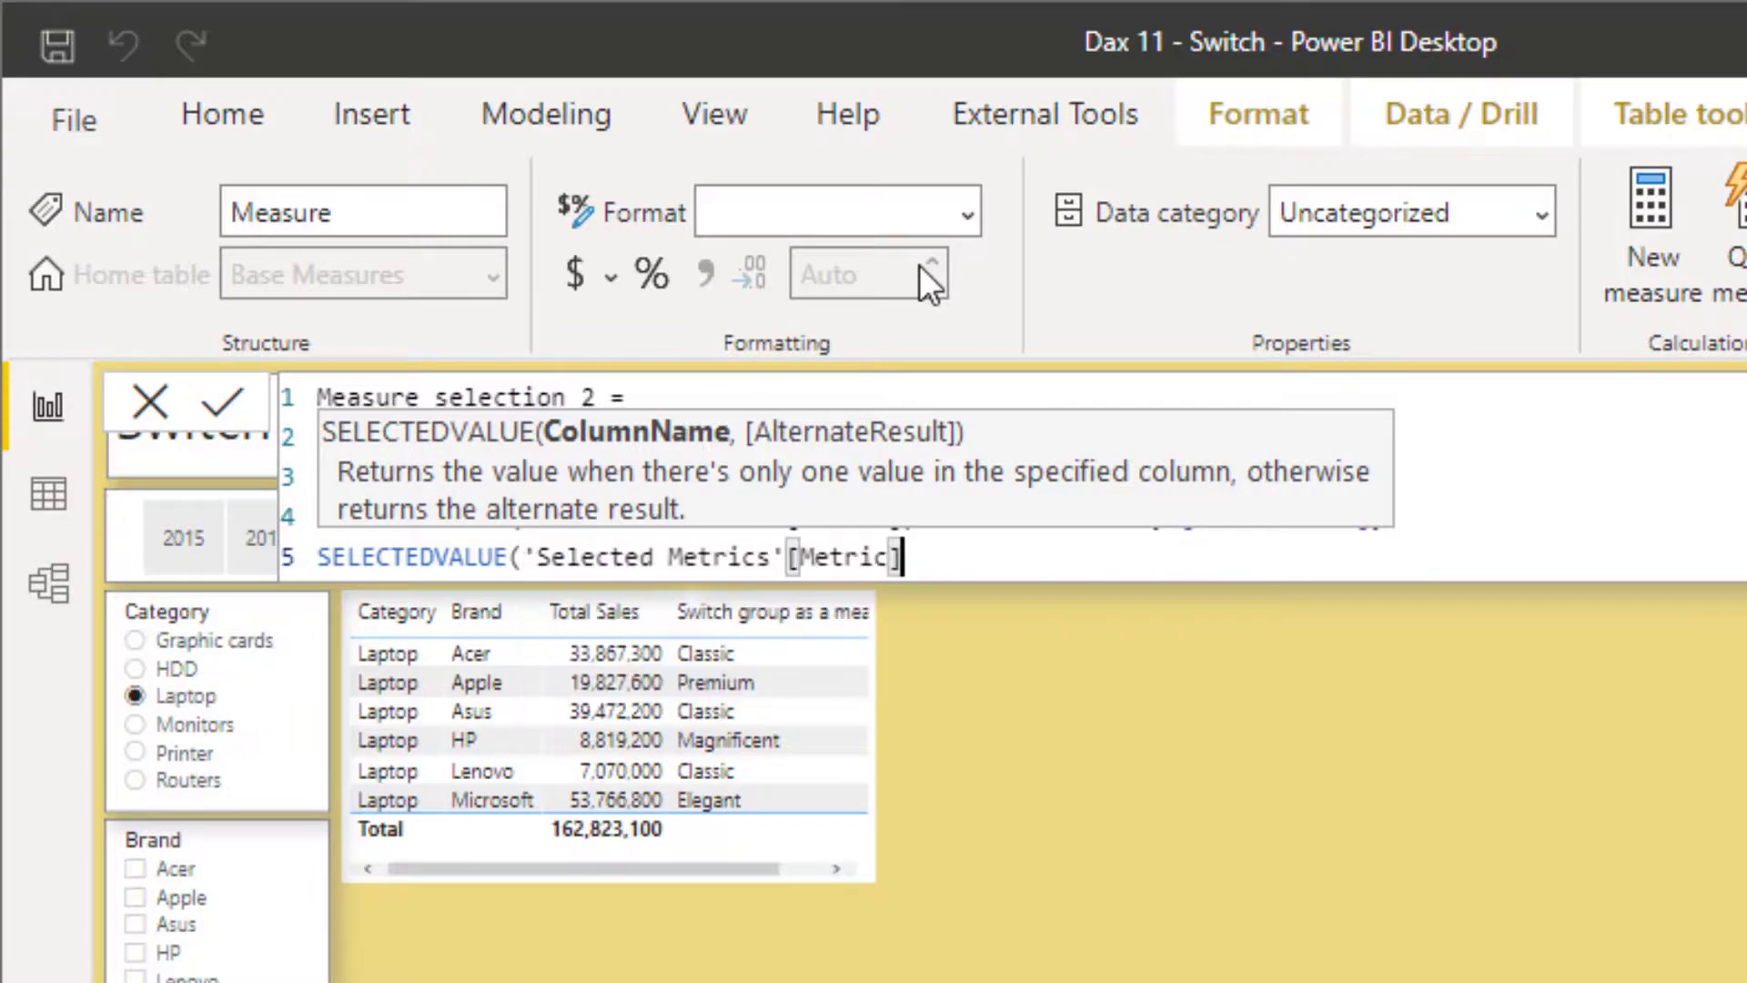
- Complete the third condition as equal to "Total Profits" with [Total Profits] as its result, and begin a new line
type(") =")
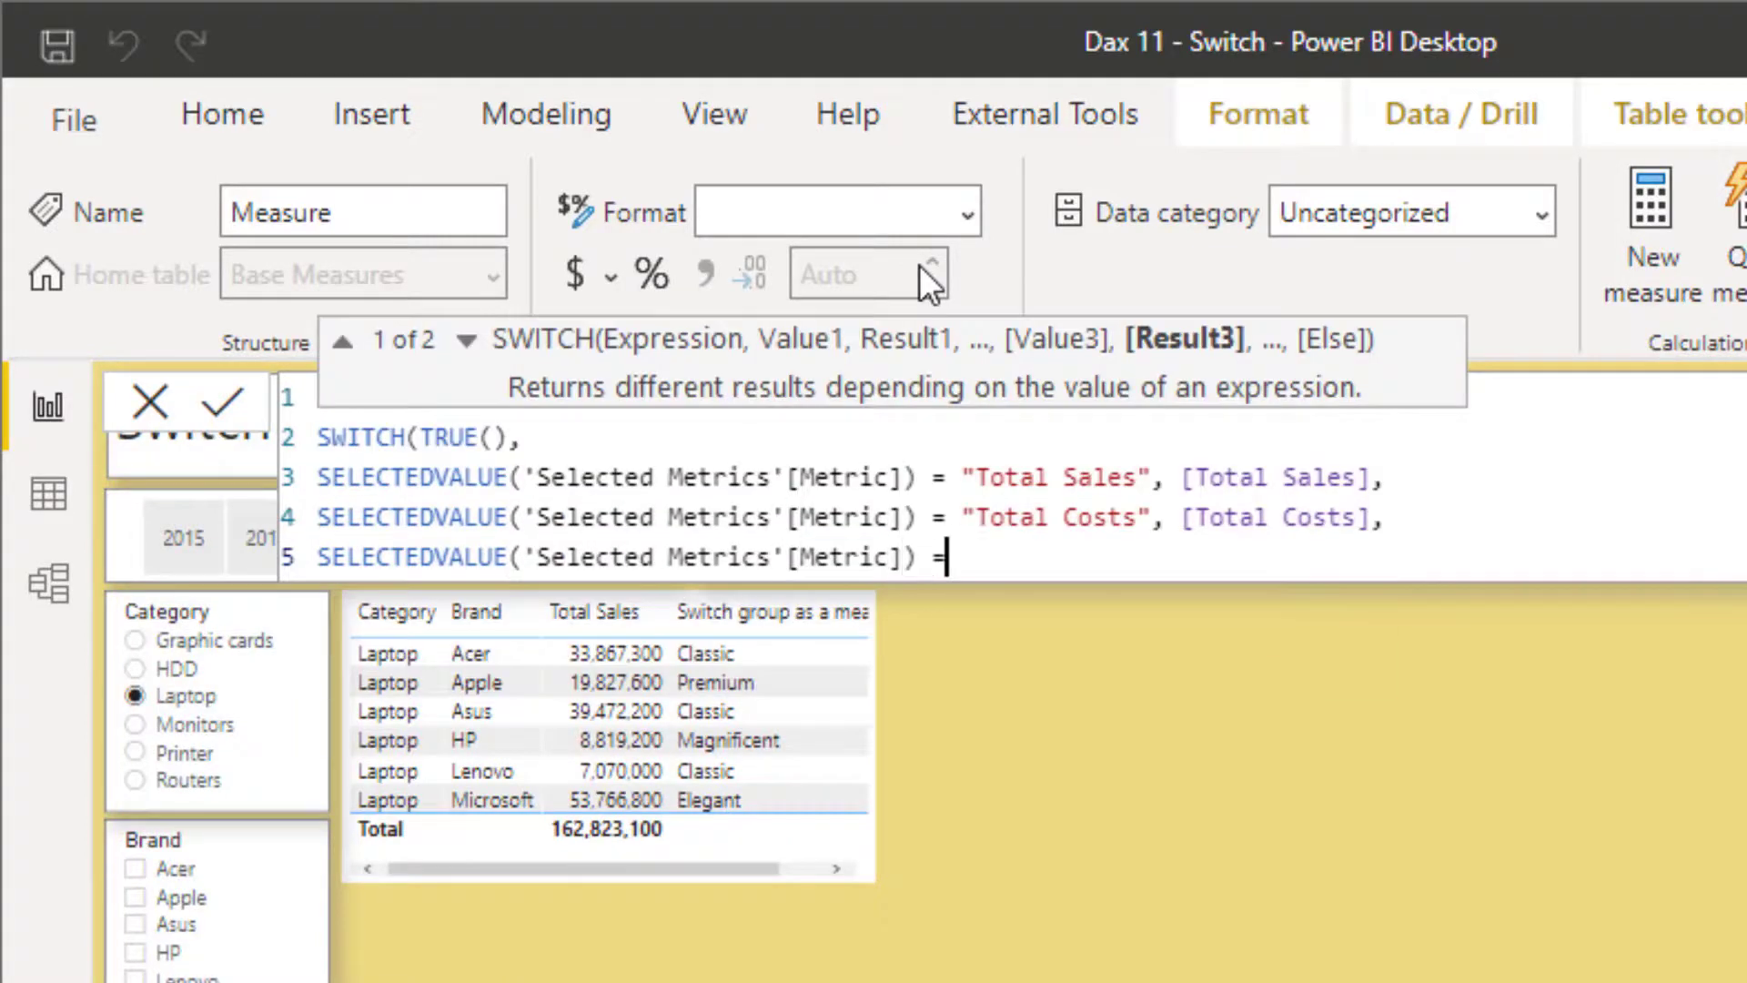
type(" \"total")
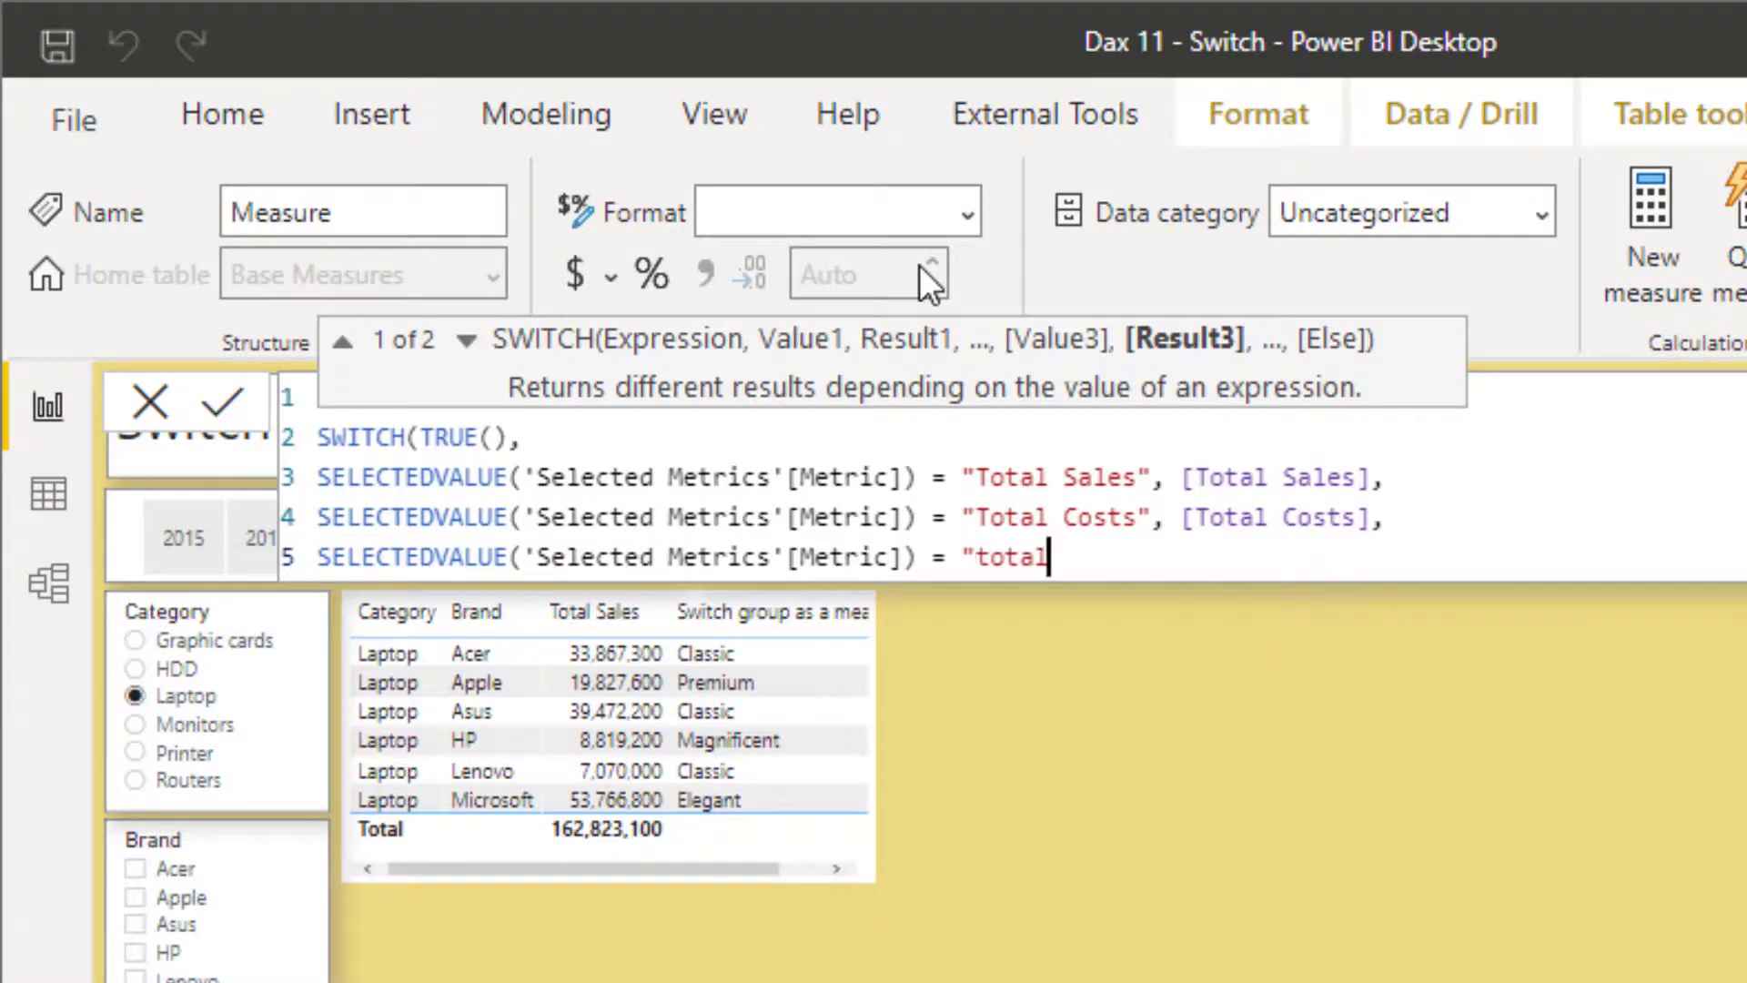
key("ctrl+Left")
type("T")
key("Delete")
key("End")
type("Prof")
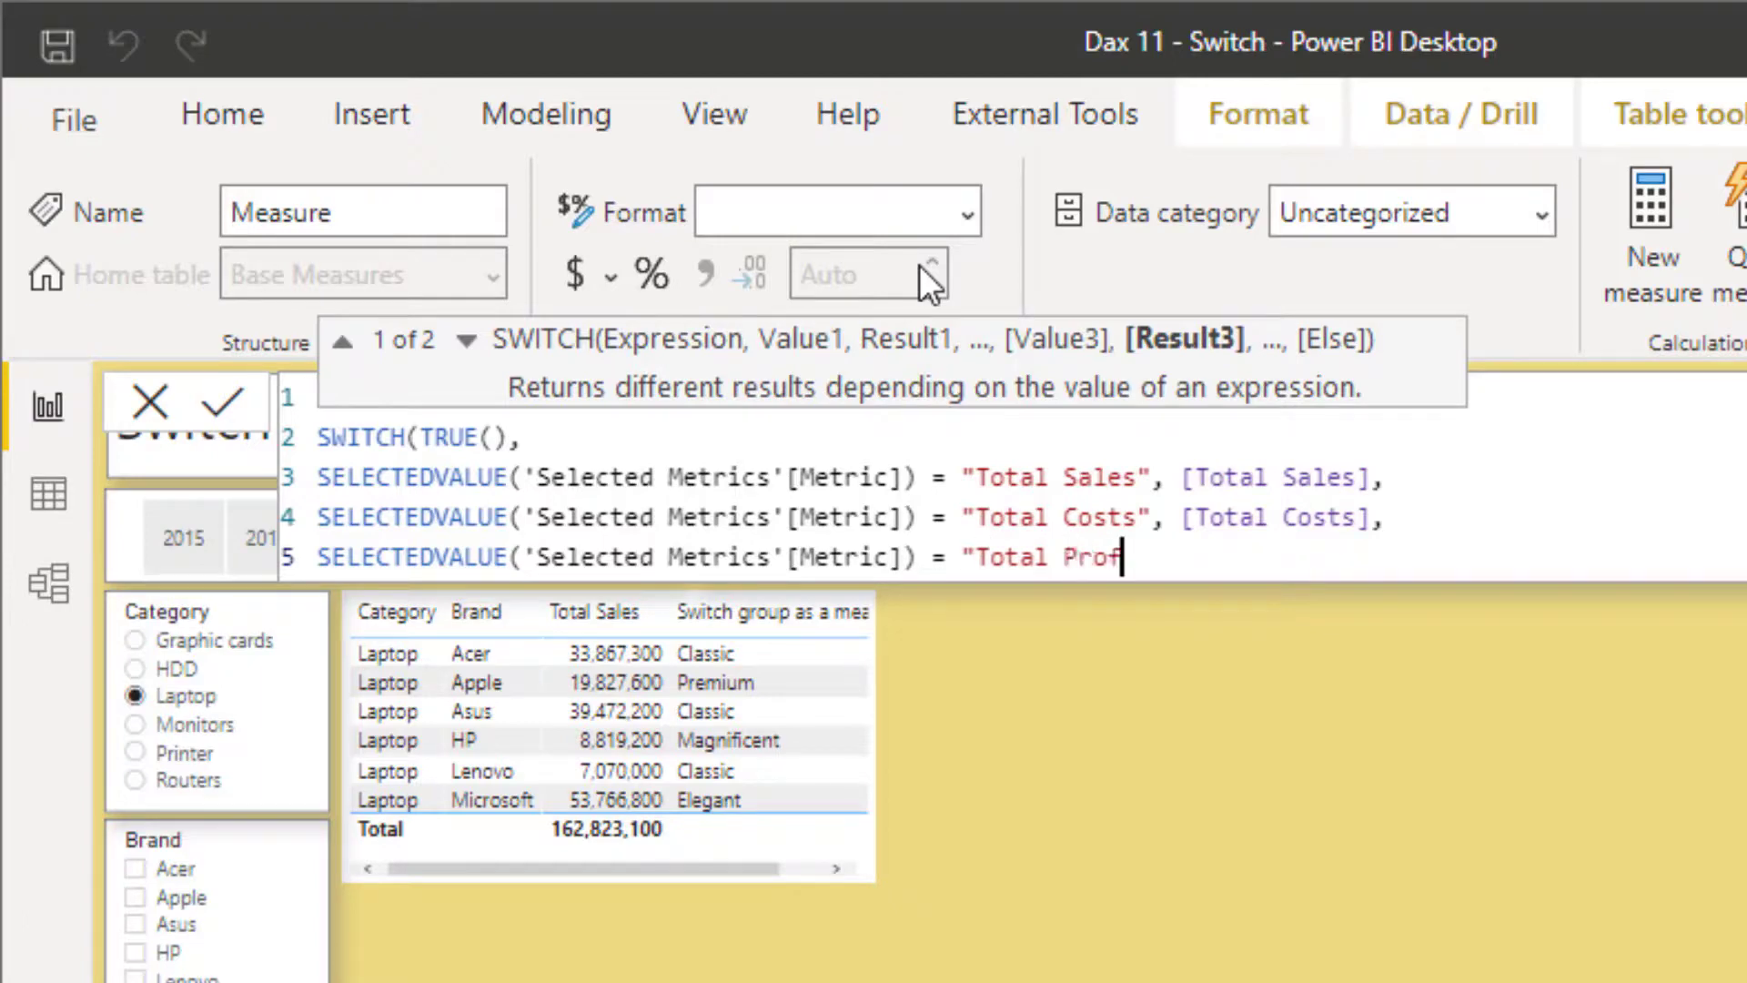
type("its\", [To")
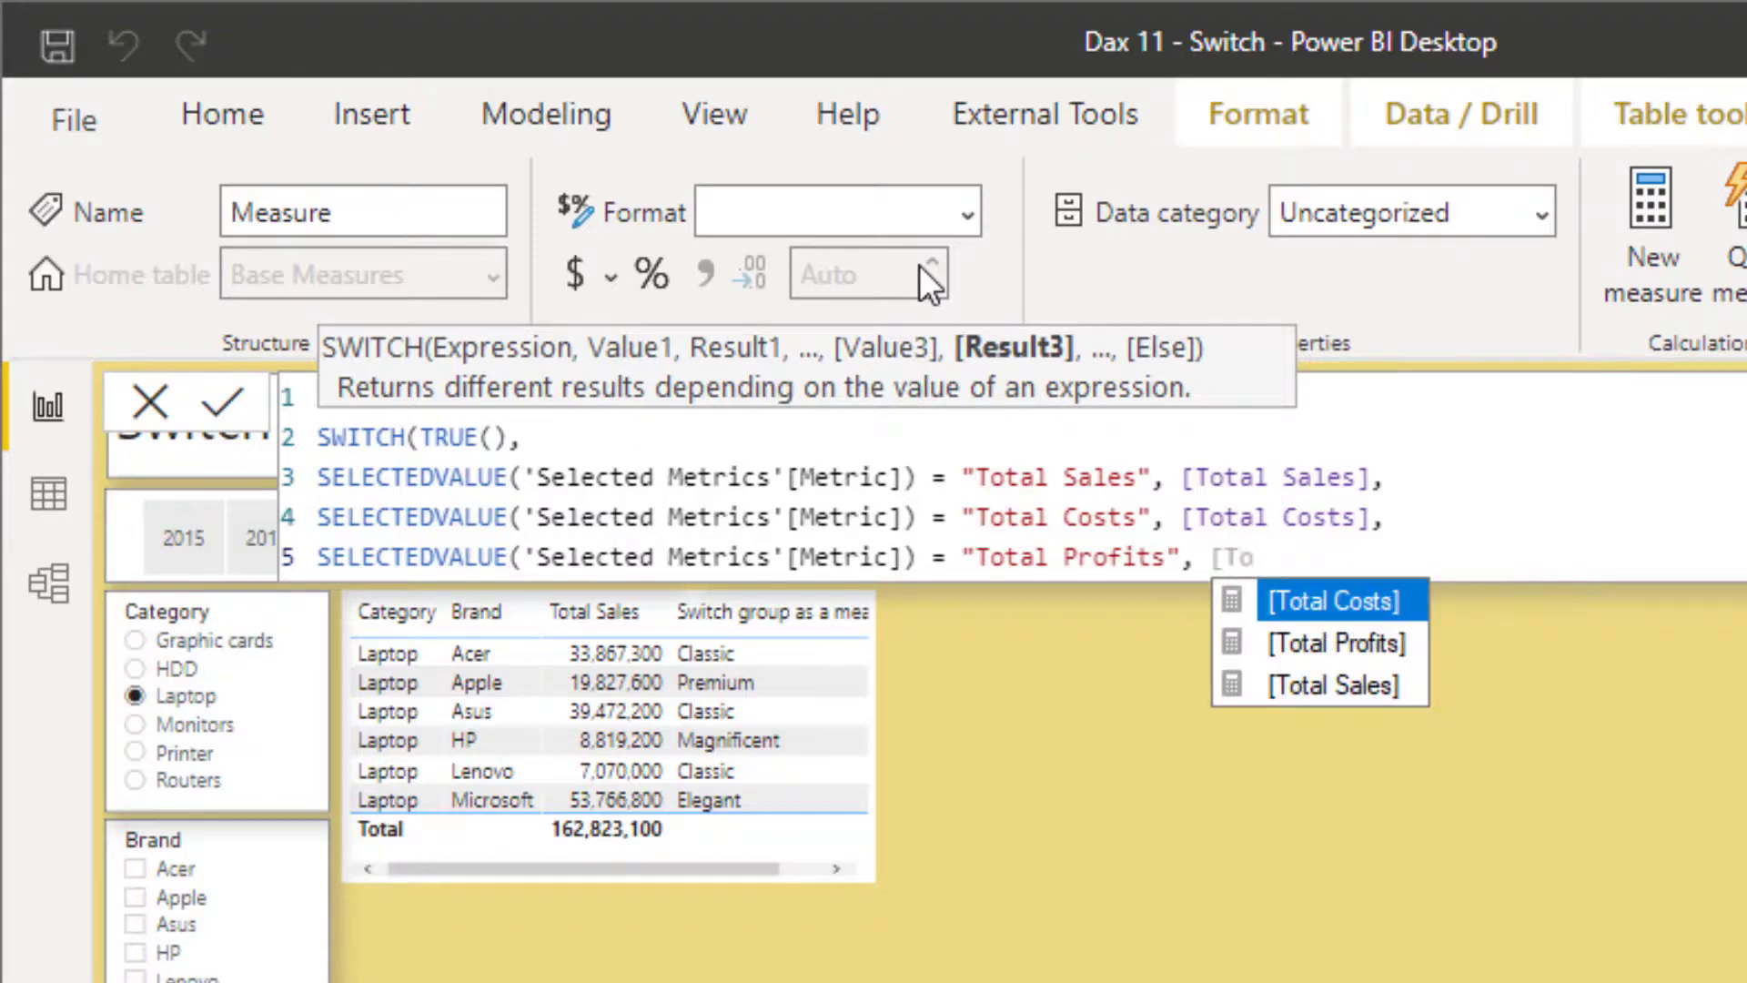
key("Down")
key("Tab")
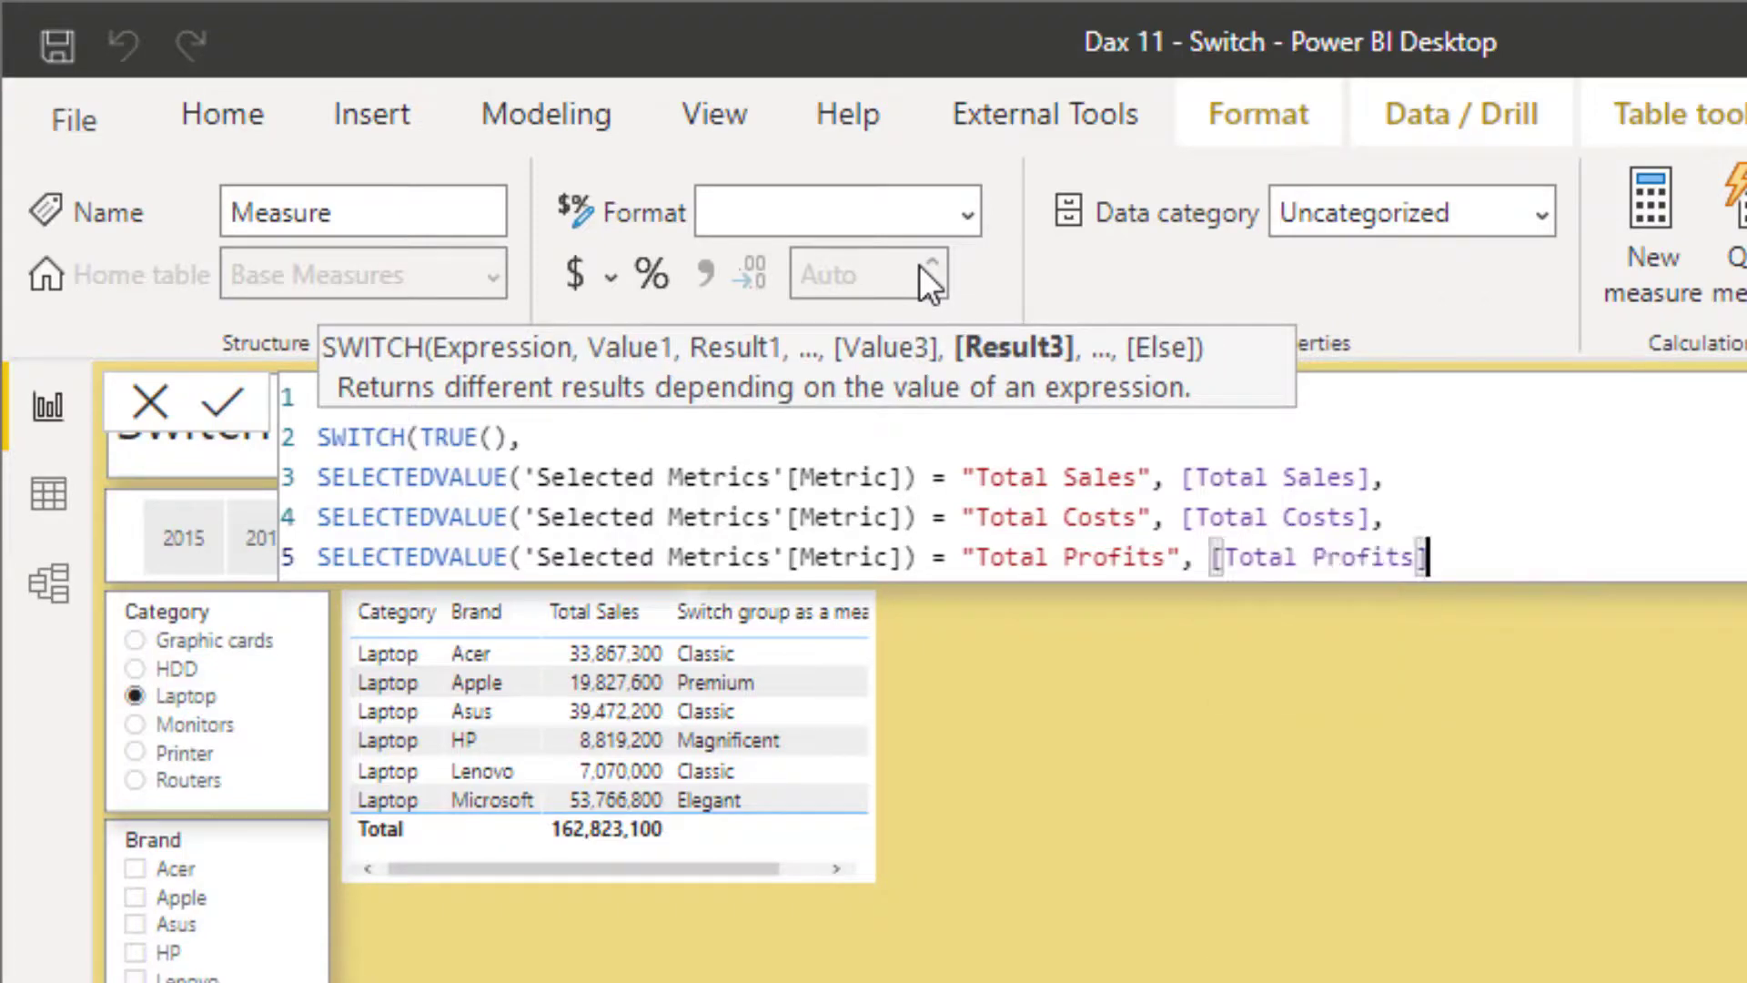
type(",")
key("Return")
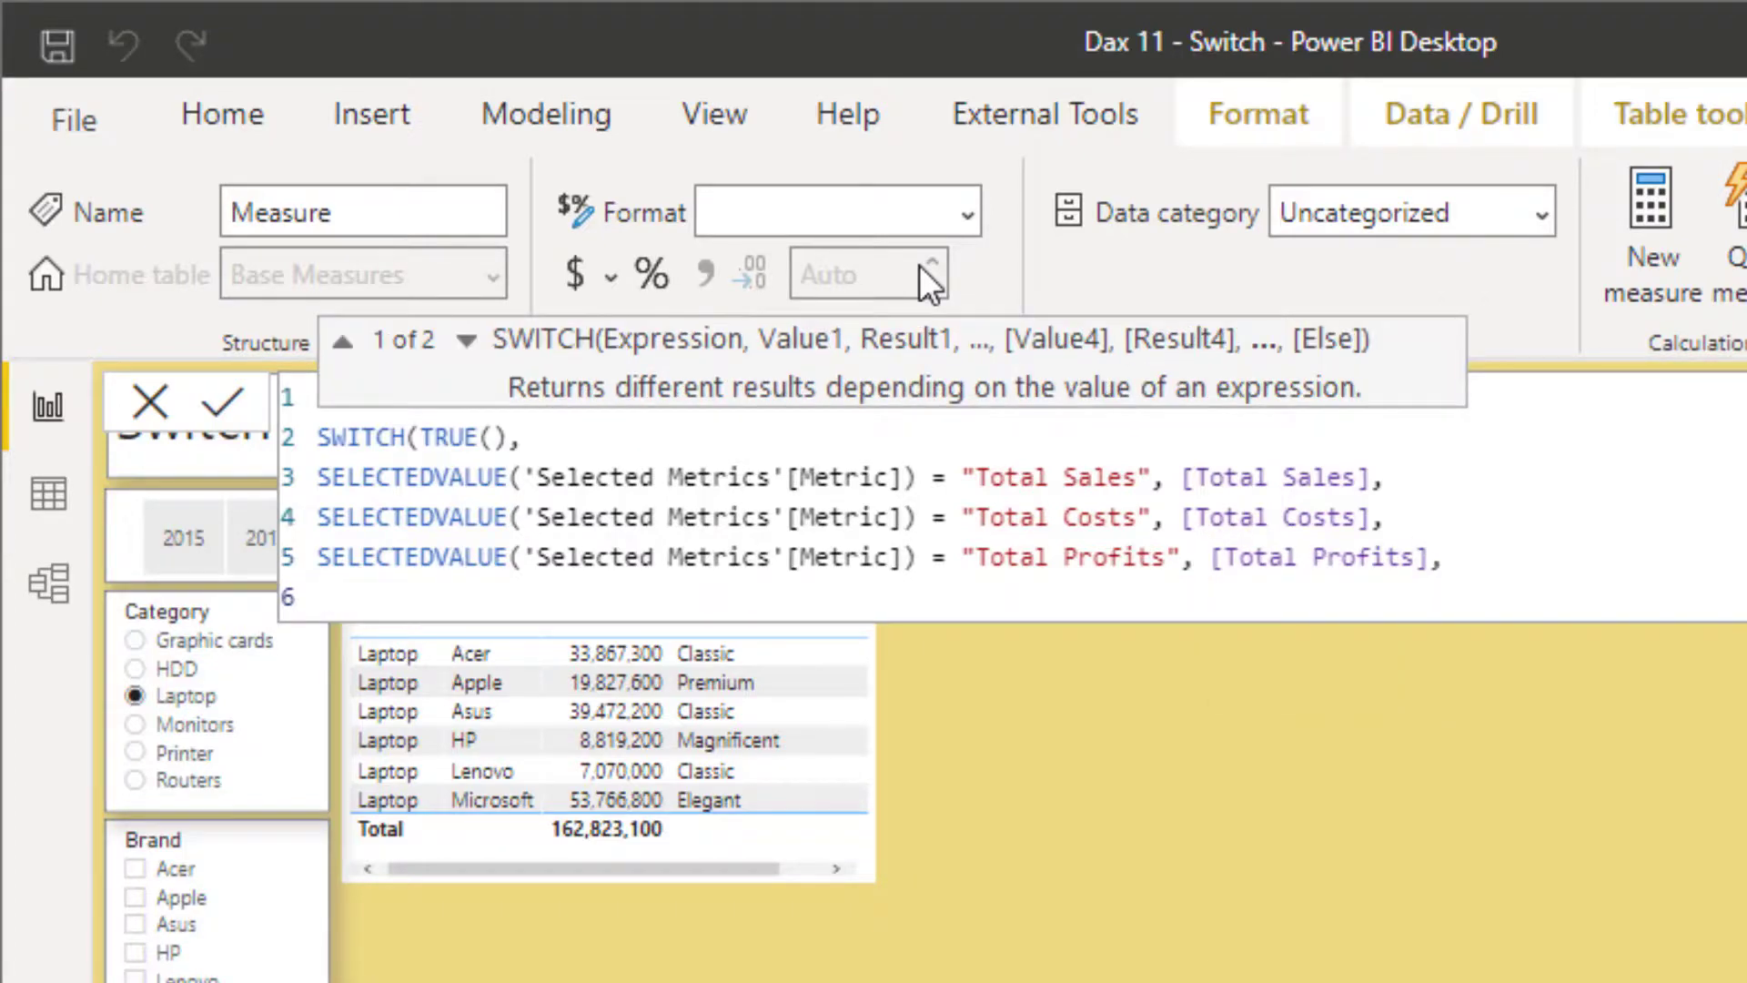
- Set [Total Sales] as the SWITCH's alternate result, close the formula and commit the measure
type("[To")
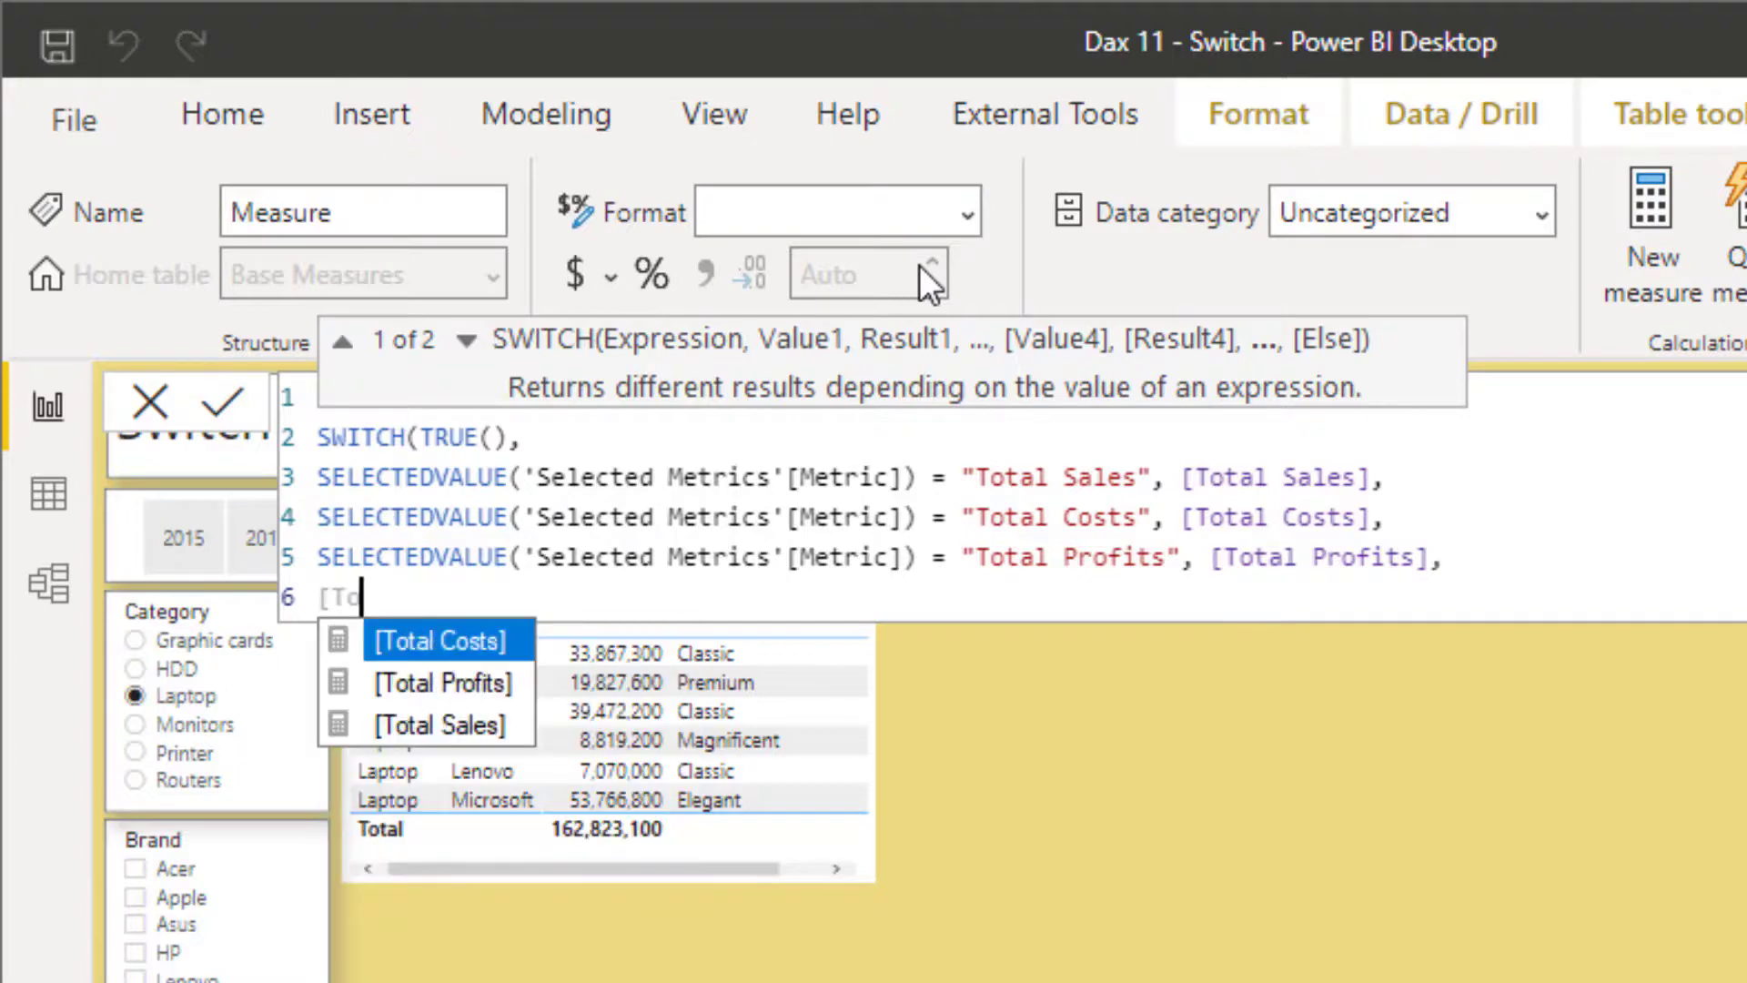
key("Down")
key("Down")
key("Tab")
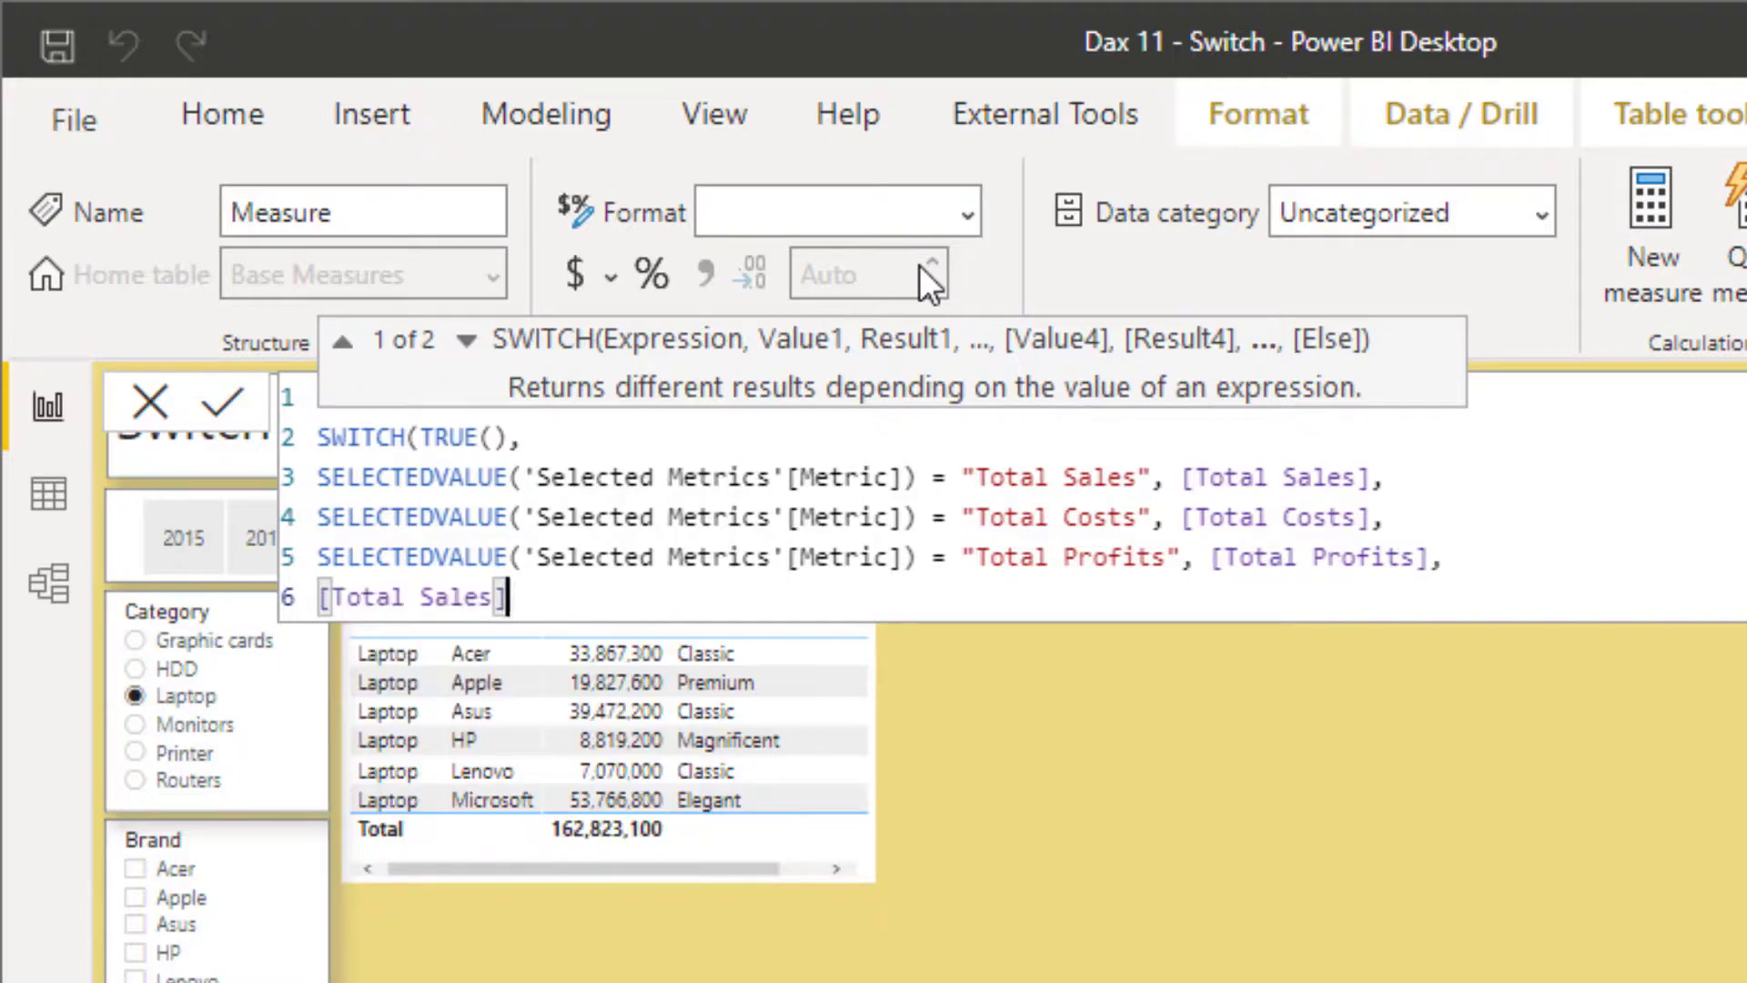
type(")")
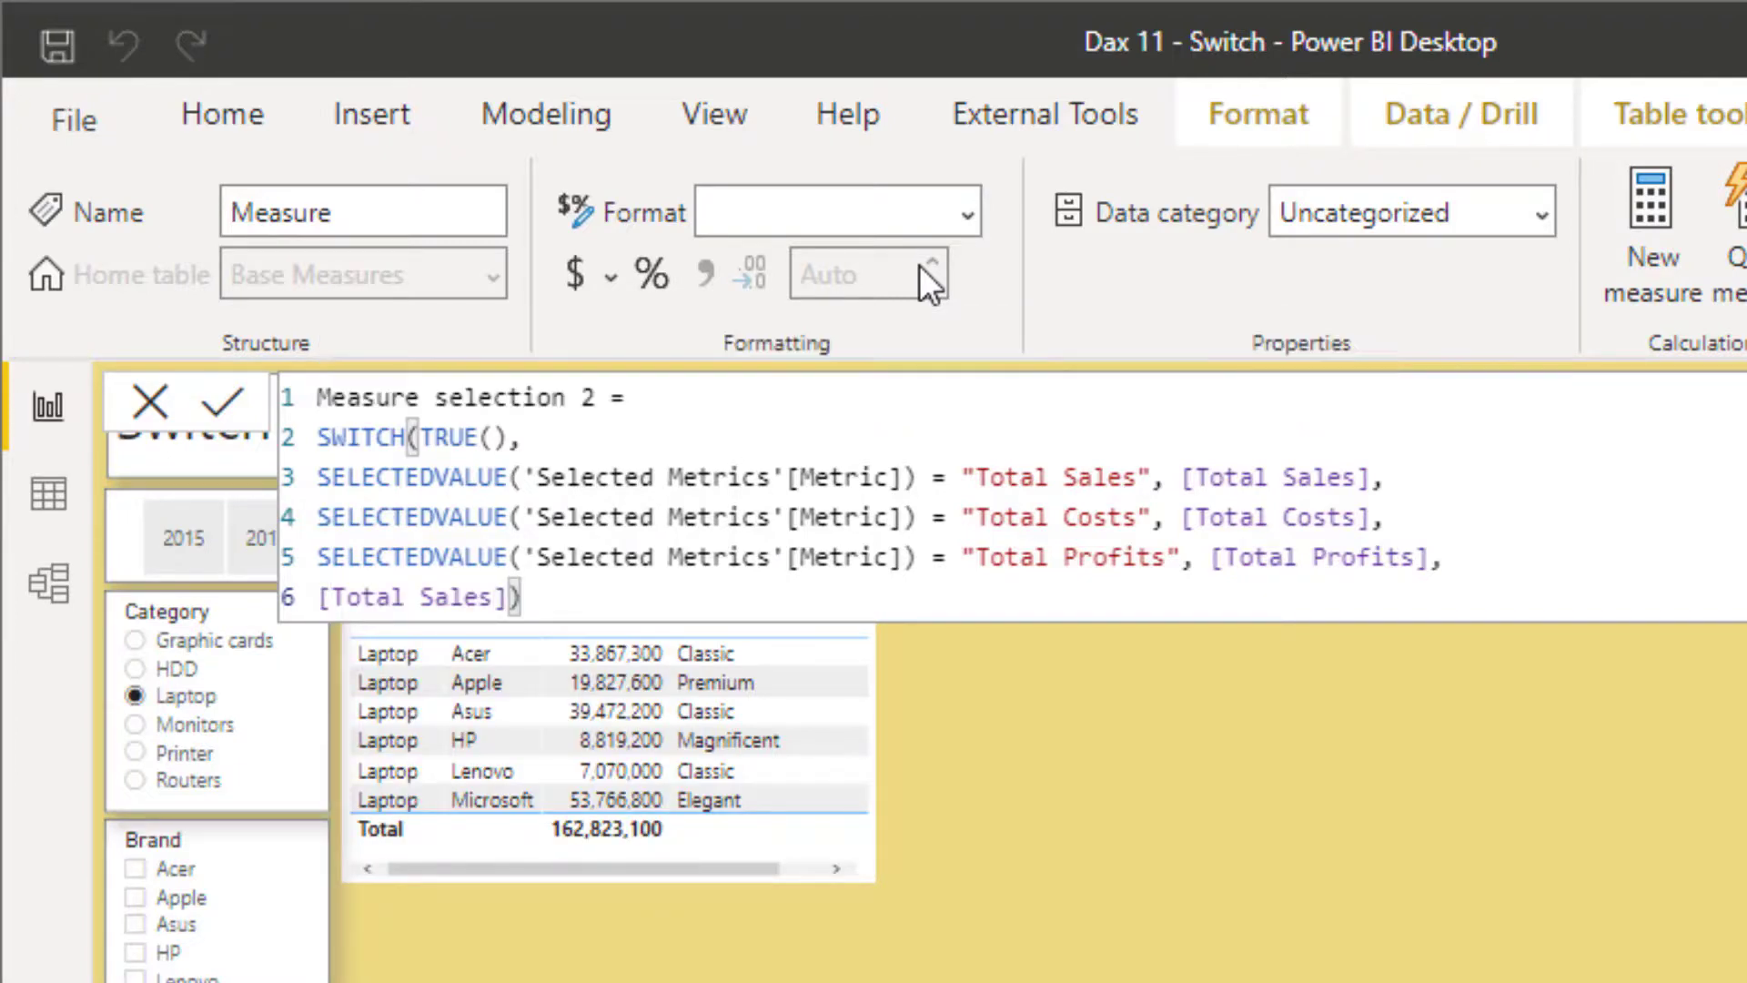
key("Return")
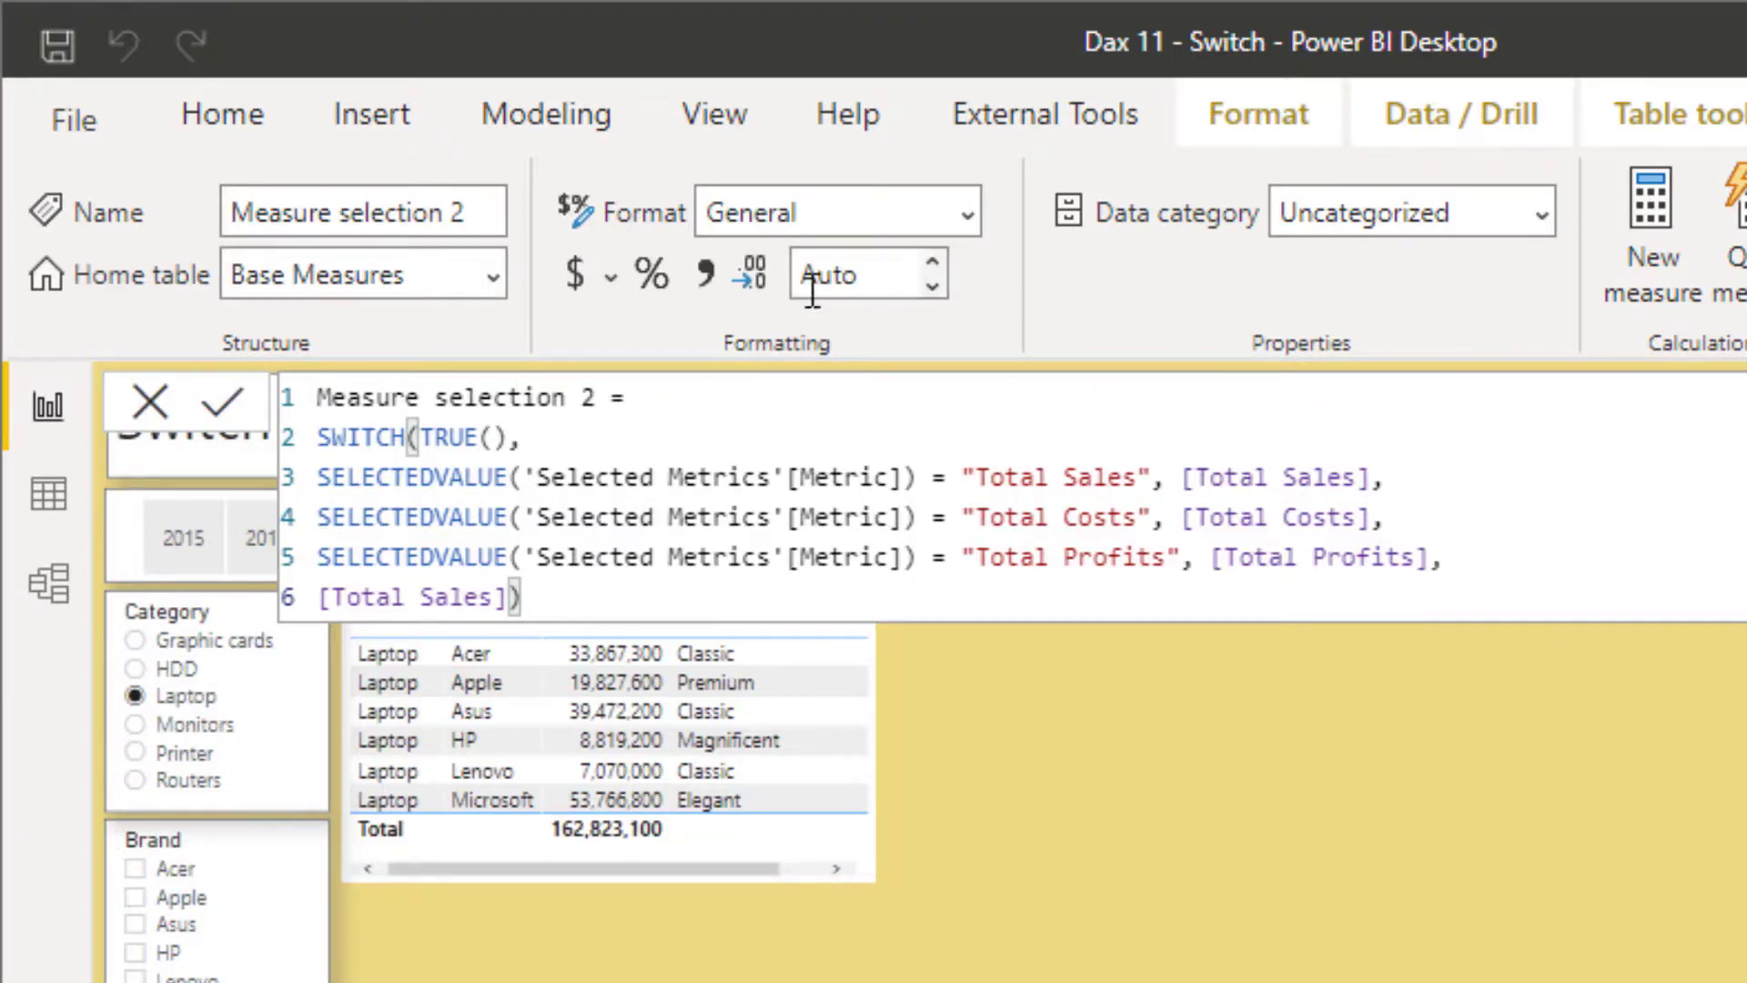
- Format Measure selection 2 with a thousands separator and 0 decimal places
left_click(707, 265)
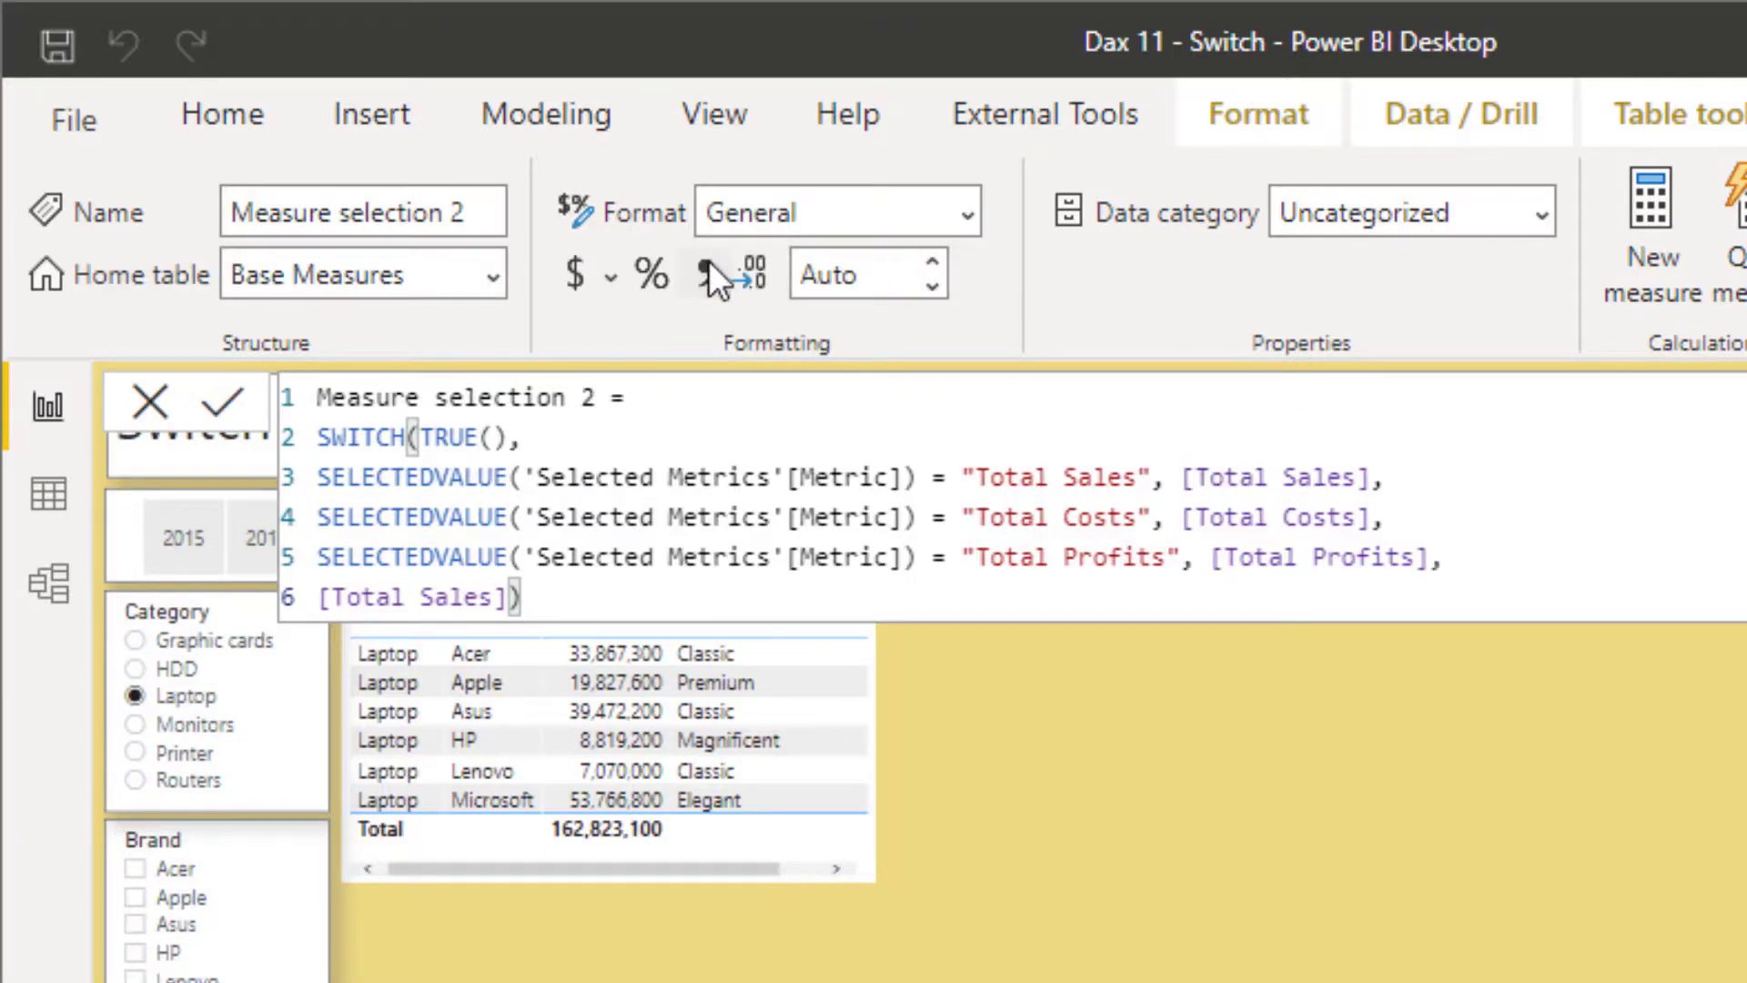
left_click(941, 287)
left_click(941, 288)
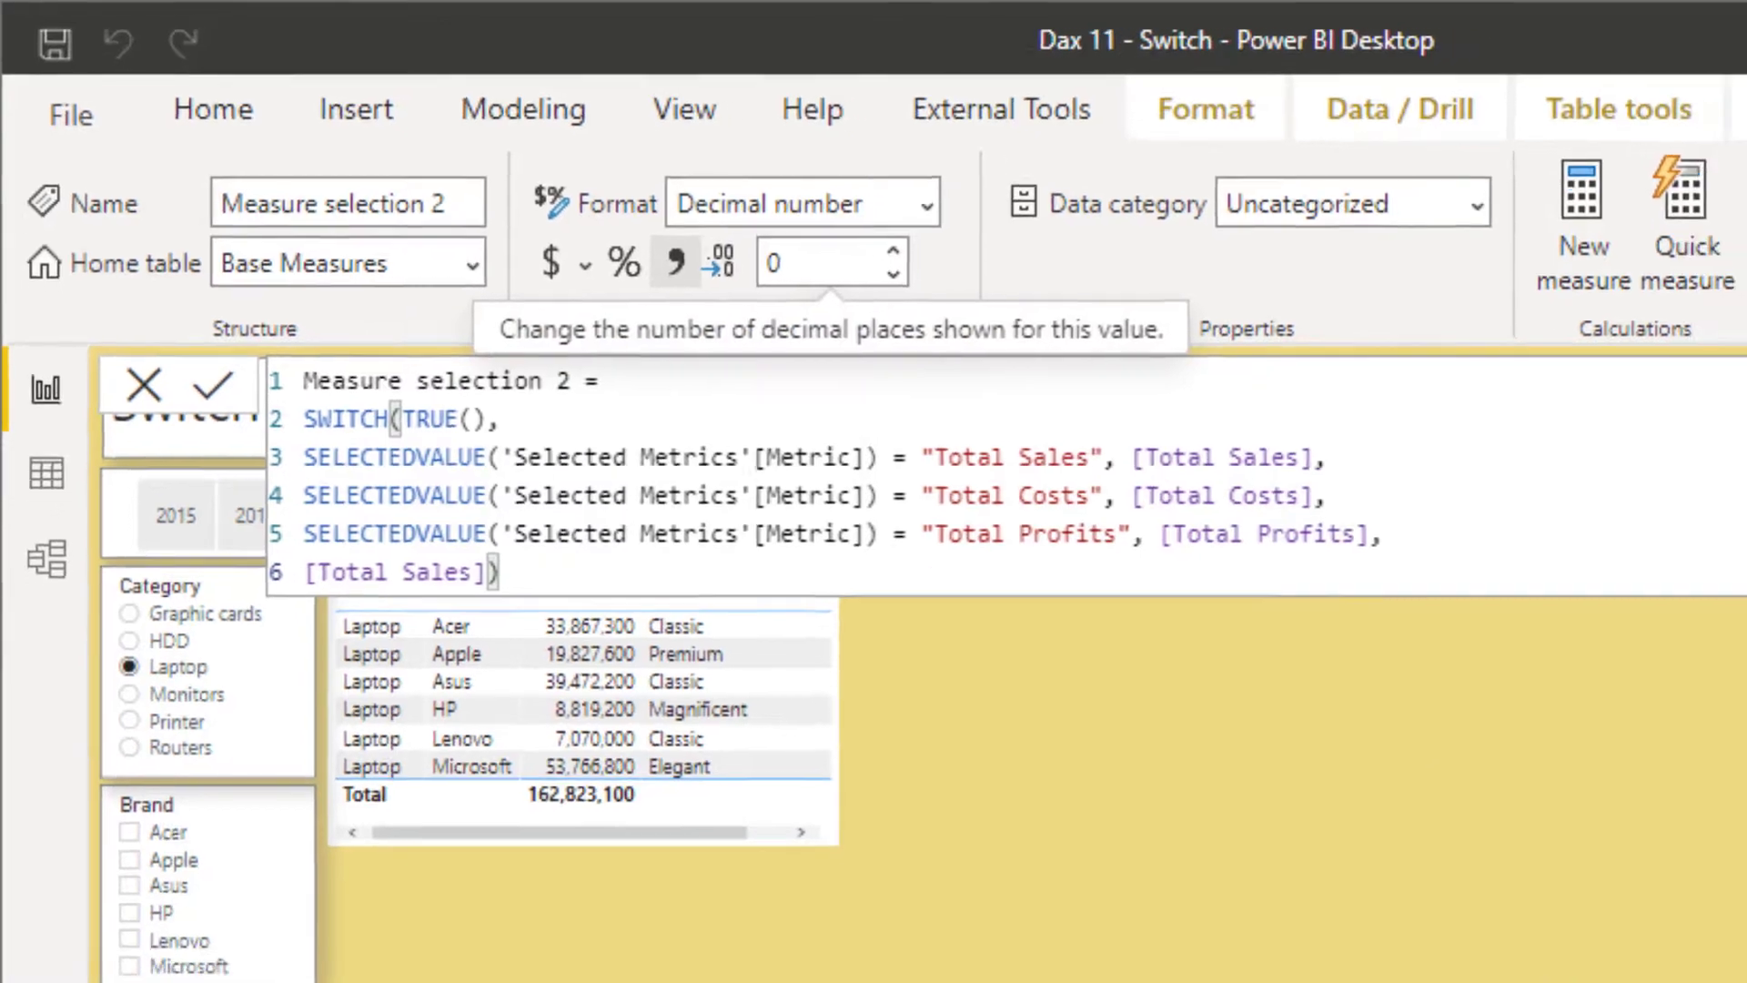
- Add Measure selection 2 to the Brand table and test the Metric slicer with Total Costs, followed by Total Sales
left_click_drag(1746, 722, 856, 982)
left_click_drag(526, 752, 523, 750)
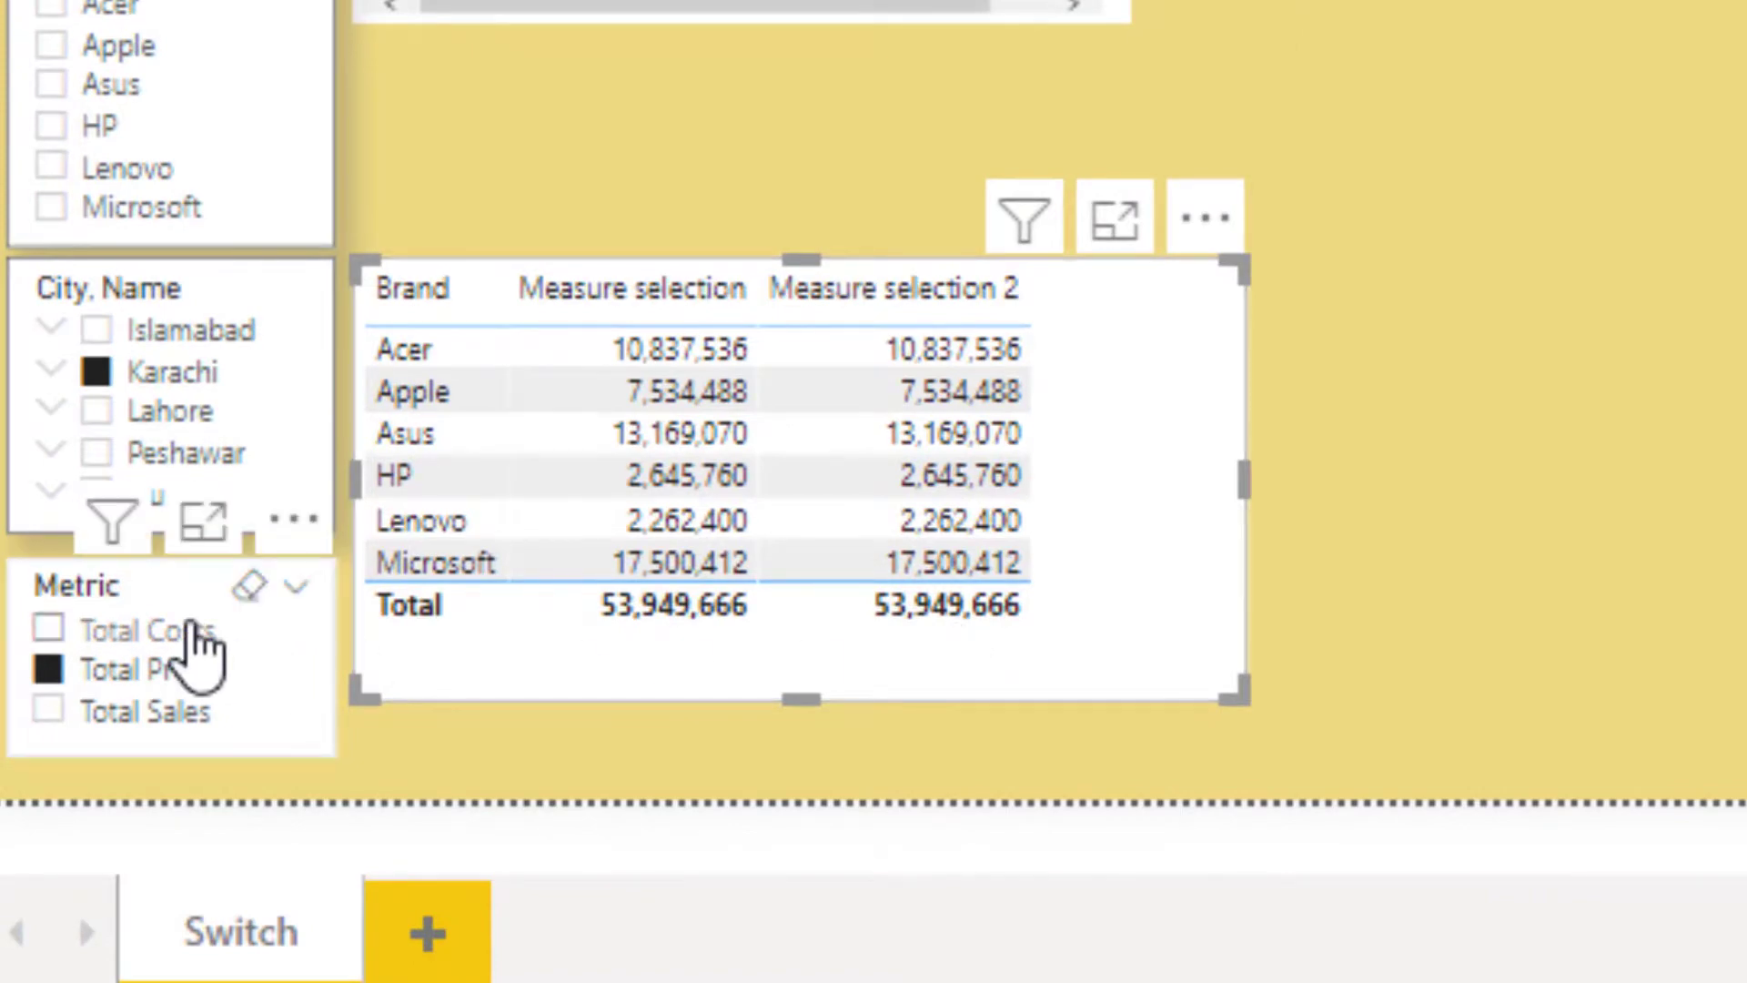
left_click(195, 628)
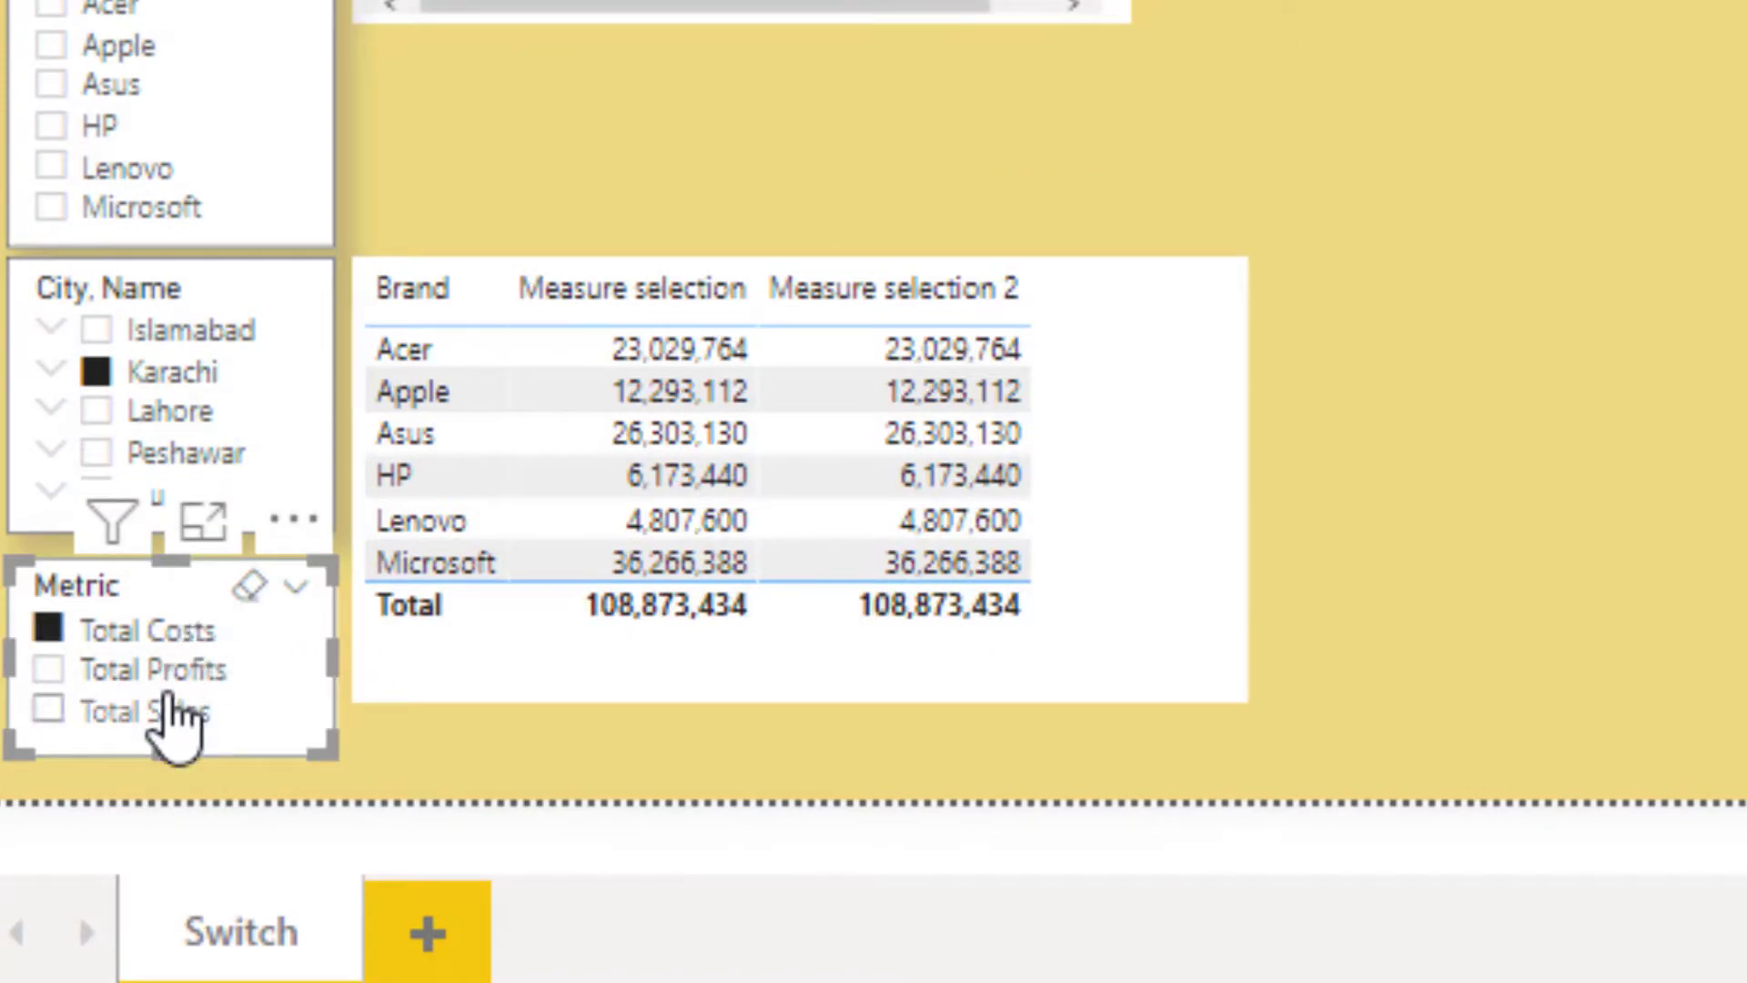
left_click(159, 719)
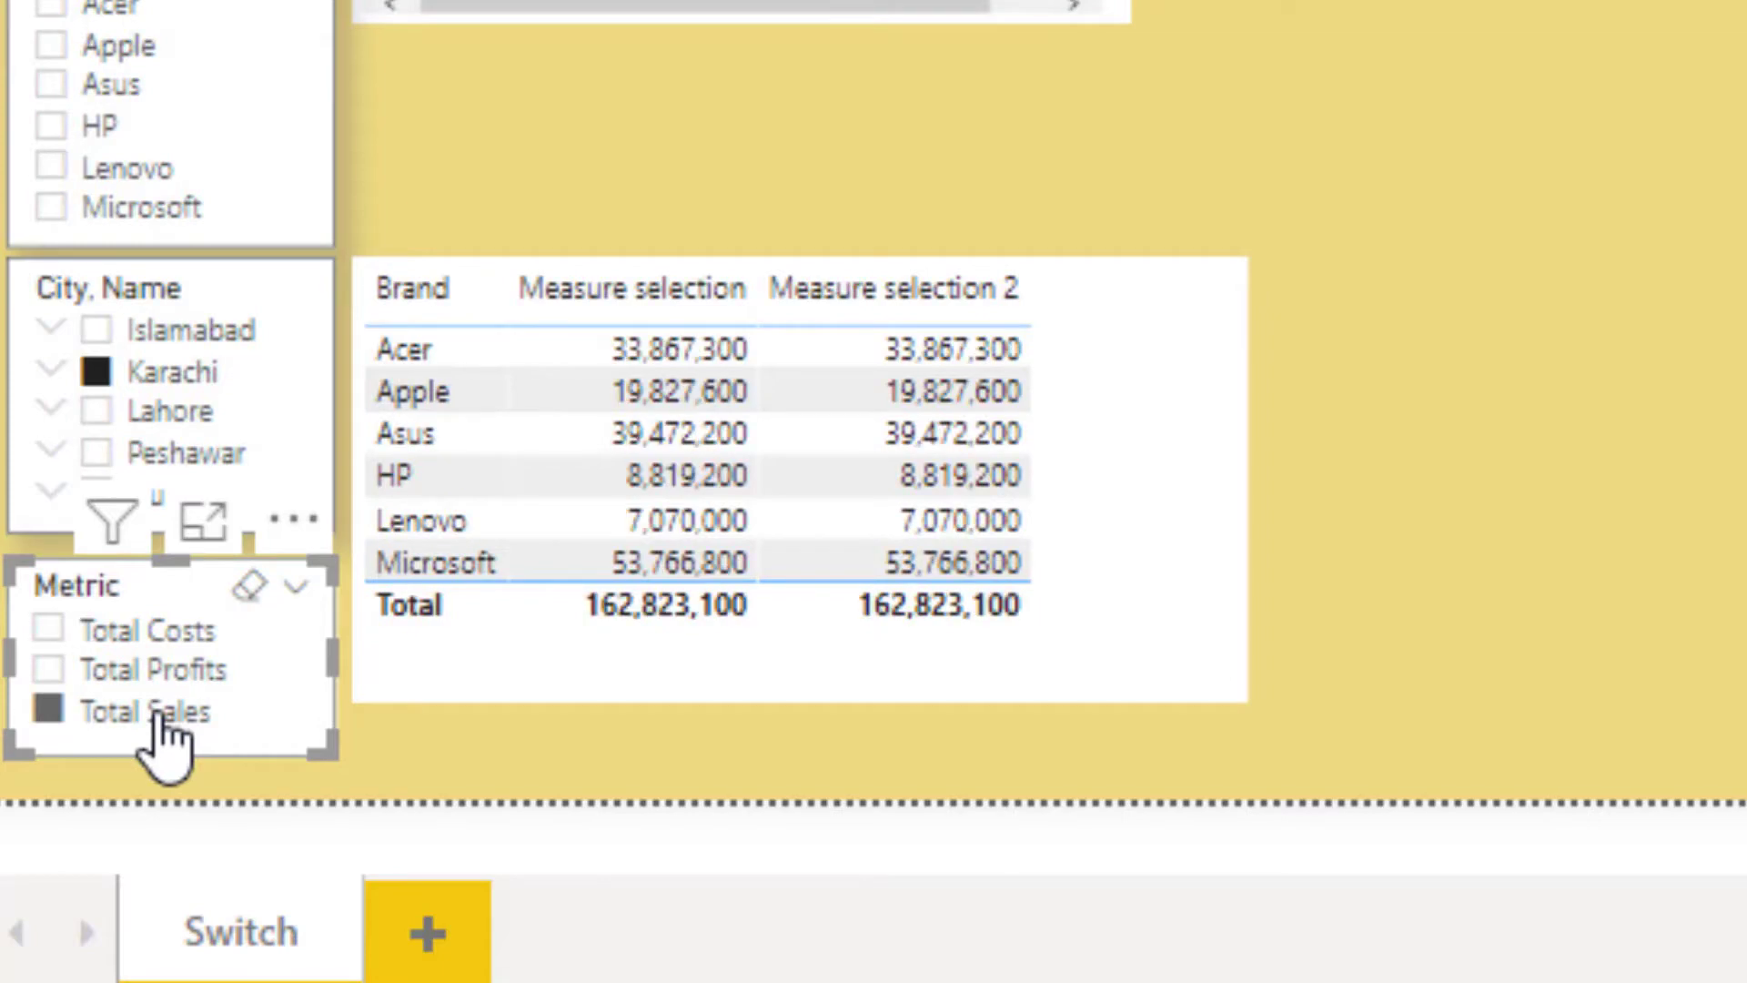